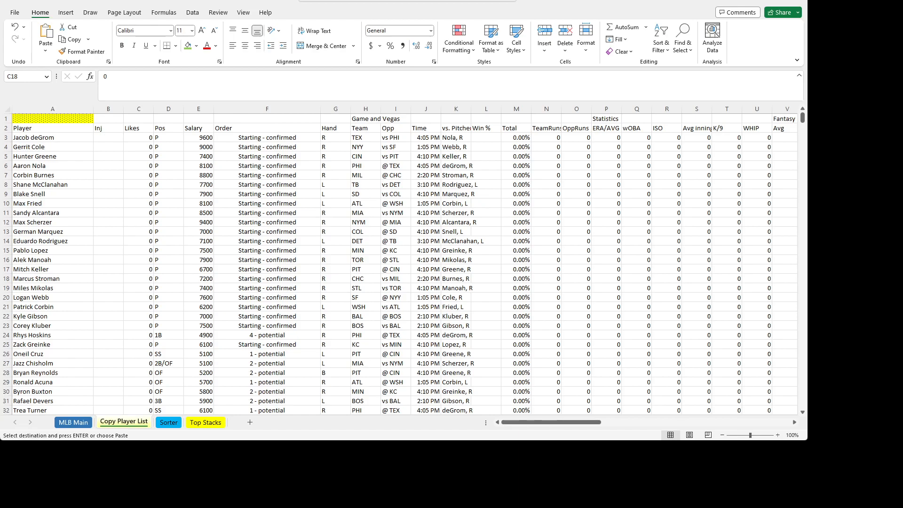
# - Review the MLB Main sheet, then finish on the Top Stacks table of 18 ranked teams
pyautogui.click(81, 423)
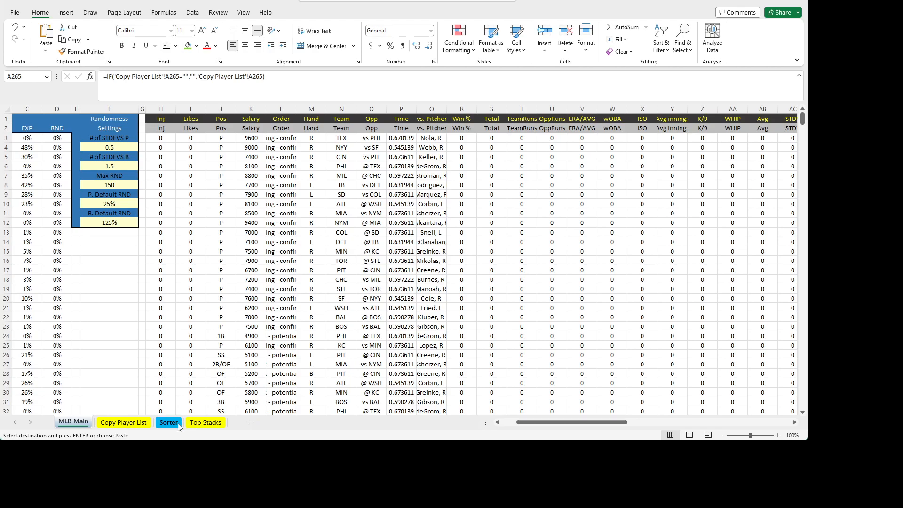
pyautogui.click(209, 423)
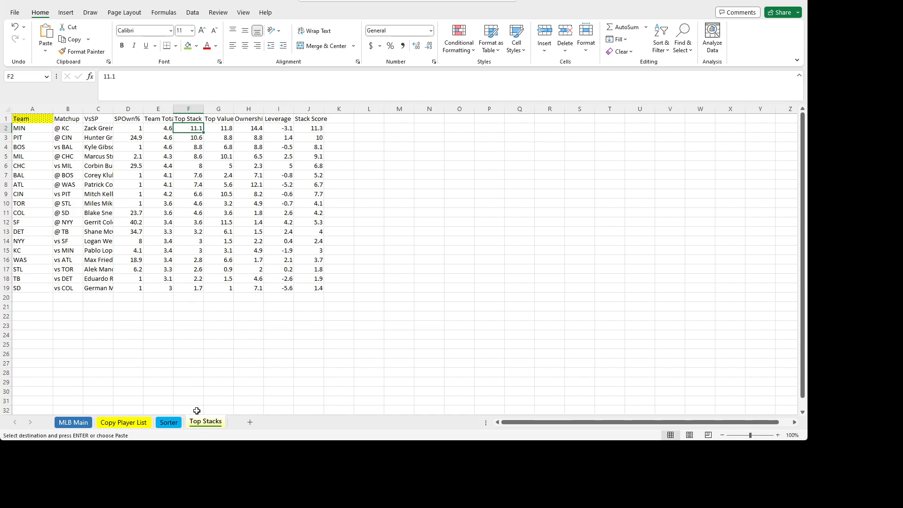
# - On the Sorter sheet, scroll right to SCORE and select row 2's headers back to column A
pyautogui.click(178, 422)
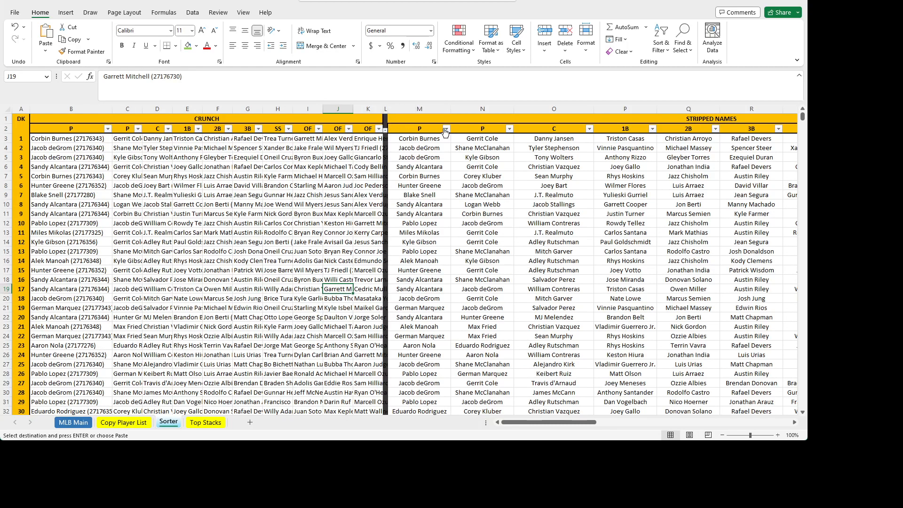
pyautogui.moveTo(558, 426); pyautogui.dragTo(659, 427)
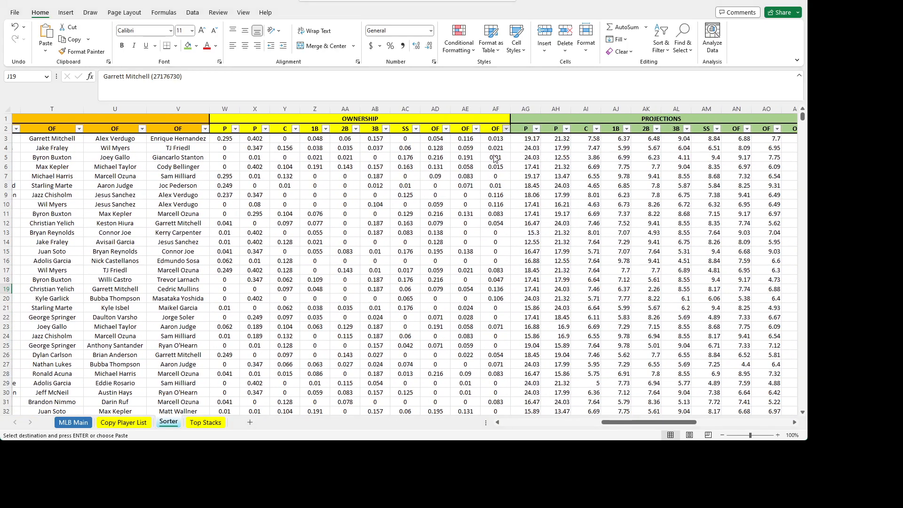
pyautogui.moveTo(667, 423); pyautogui.dragTo(761, 423)
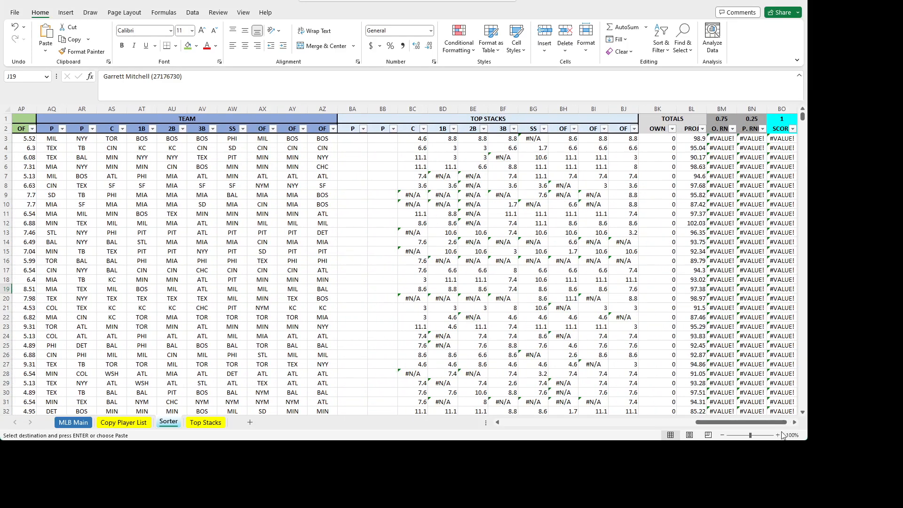
pyautogui.click(794, 422)
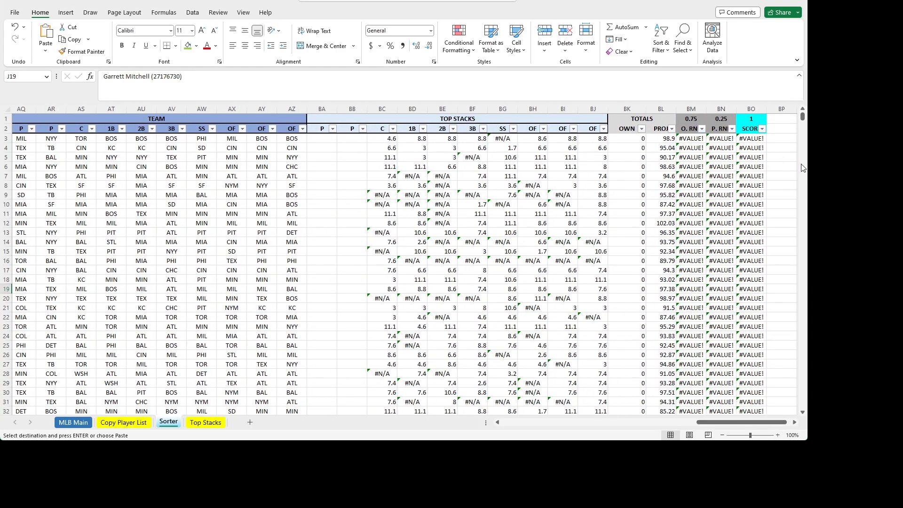
pyautogui.click(748, 131)
pyautogui.moveTo(747, 132); pyautogui.dragTo(16, 129)
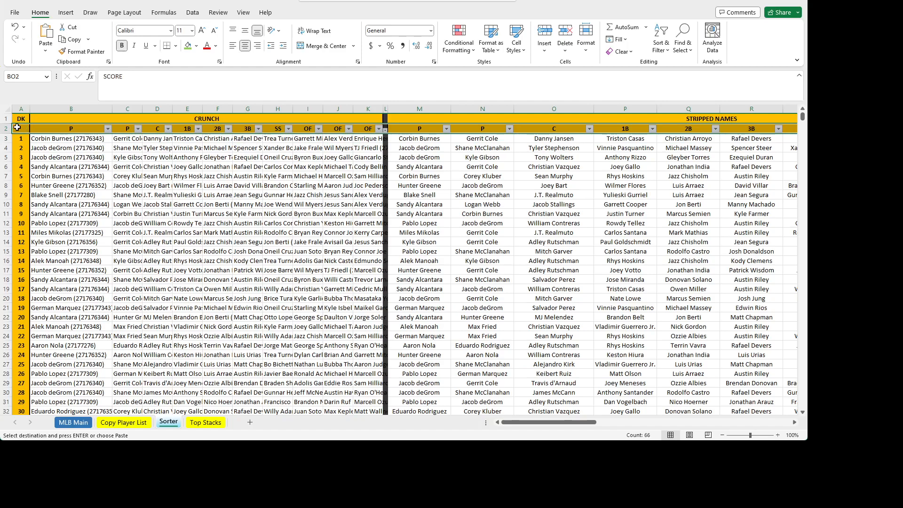
# - Turn the filters off and back on across the row-2 headers from DK to SCORE
pyautogui.click(24, 129)
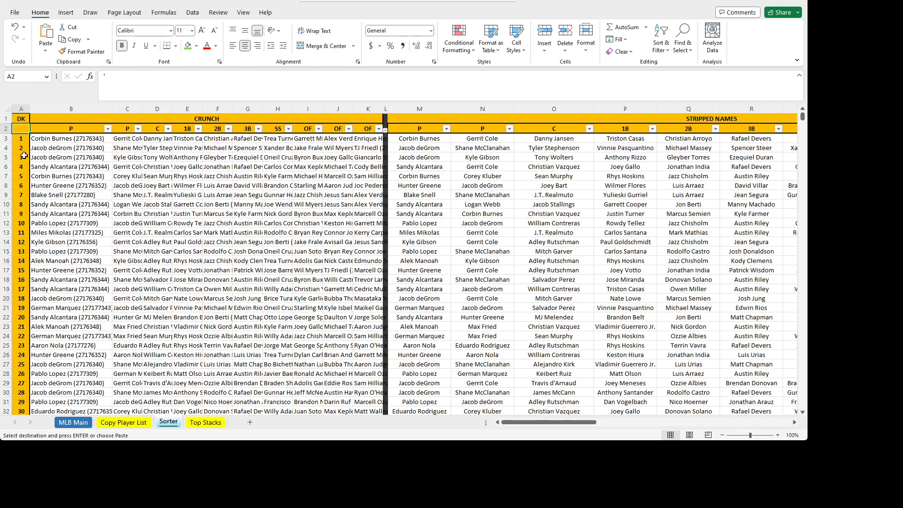
pyautogui.click(38, 160)
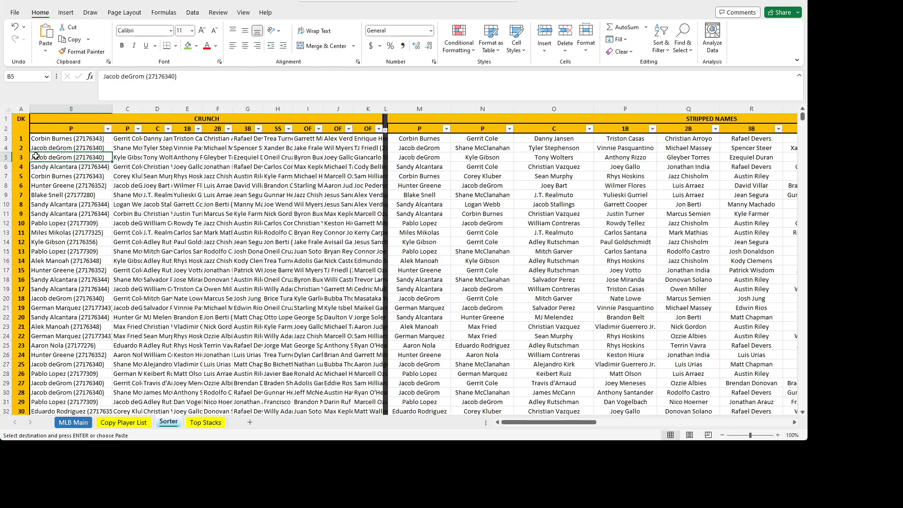
pyautogui.click(25, 128)
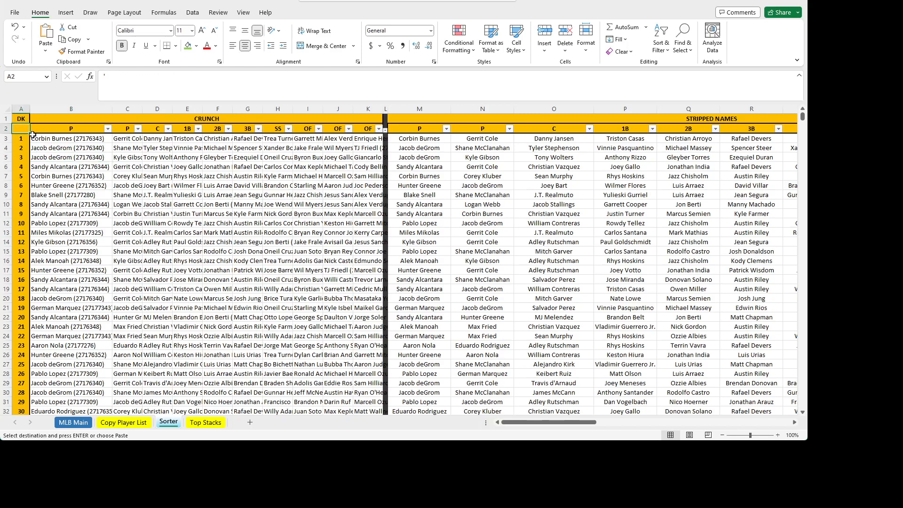
pyautogui.hotkey('ctrl', 'shift', 'Right')
pyautogui.hotkey('ctrl', 'shift', 'Right')
pyautogui.hotkey('ctrl', 'shift', 'Right')
pyautogui.hotkey('ctrl', 'shift', 'Right')
pyautogui.hotkey('ctrl', 'shift', 'Right')
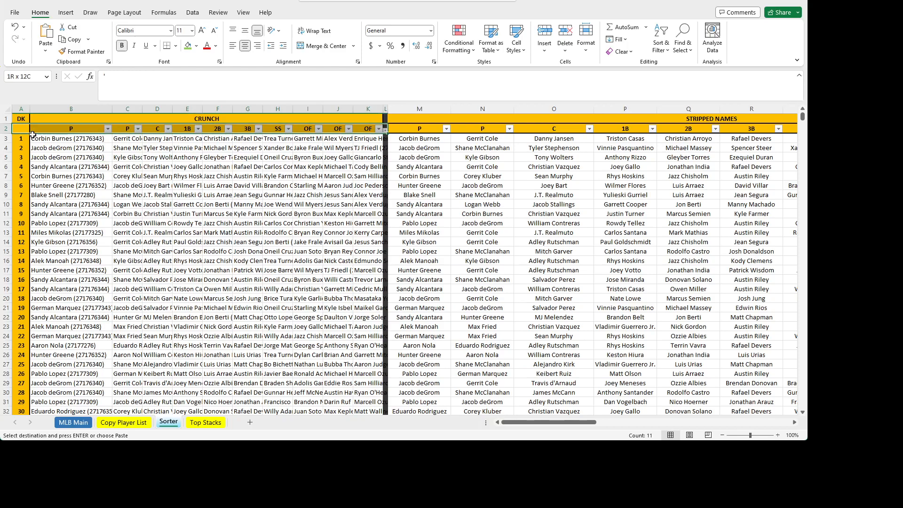
pyautogui.hotkey('ctrl', 'shift', 'Right')
pyautogui.hotkey('ctrl', 'shift', 'Right')
pyautogui.hotkey('ctrl', 'shift', 'Right')
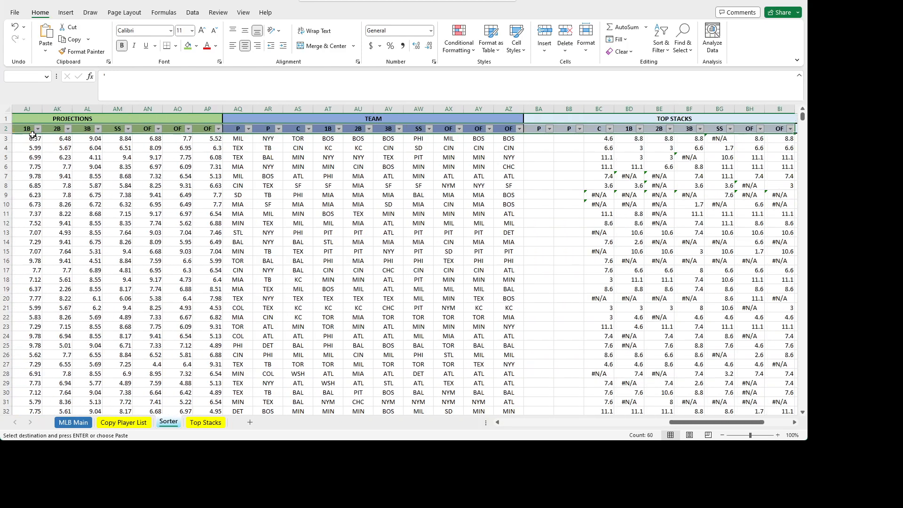
pyautogui.hotkey('ctrl', 'shift', 'Left')
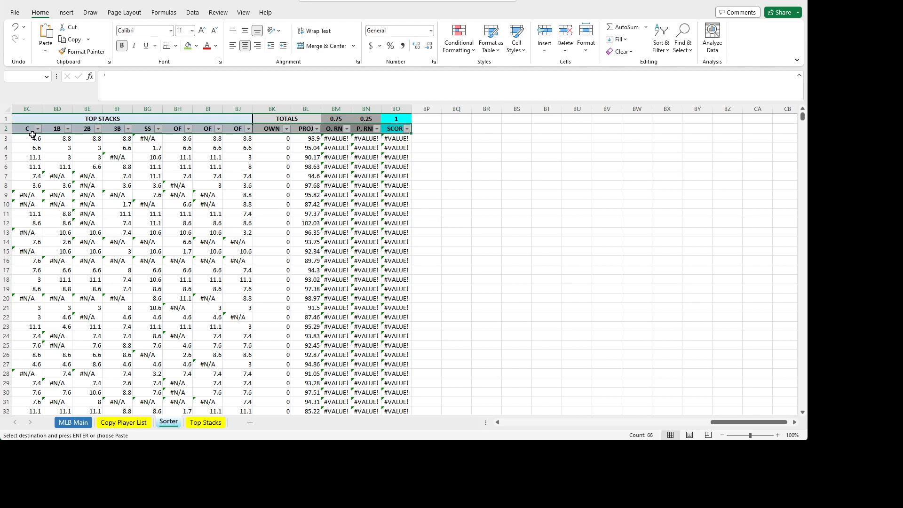
pyautogui.hotkey('ctrl', 'shift', 'l')
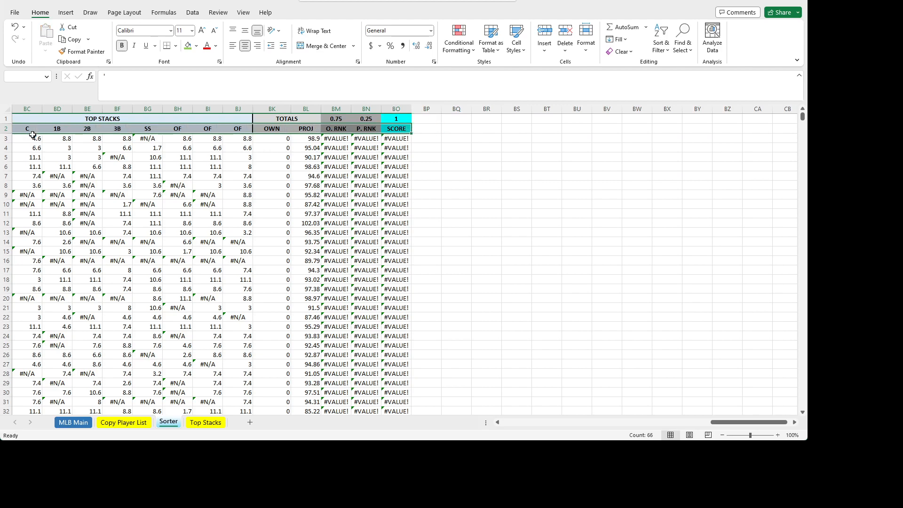
pyautogui.click(271, 188)
pyautogui.moveTo(396, 128); pyautogui.dragTo(33, 131)
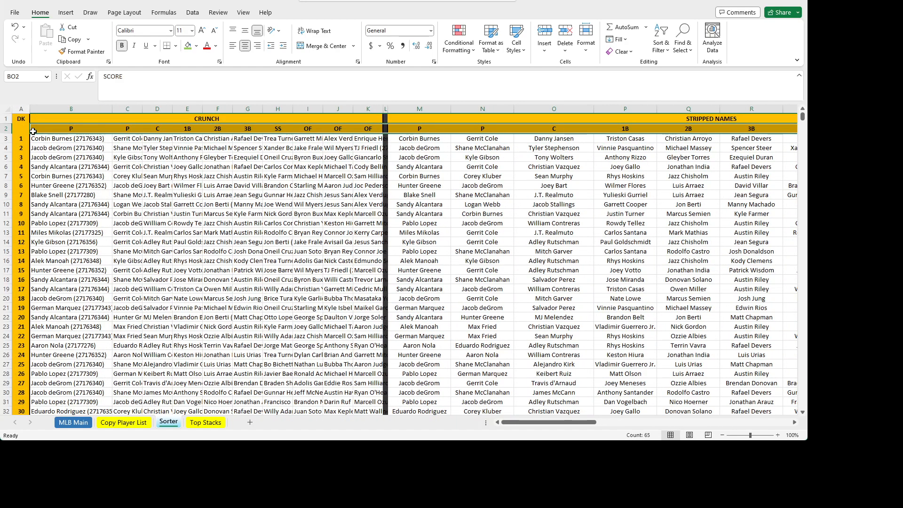
pyautogui.hotkey('ctrl', 'shift', 'l')
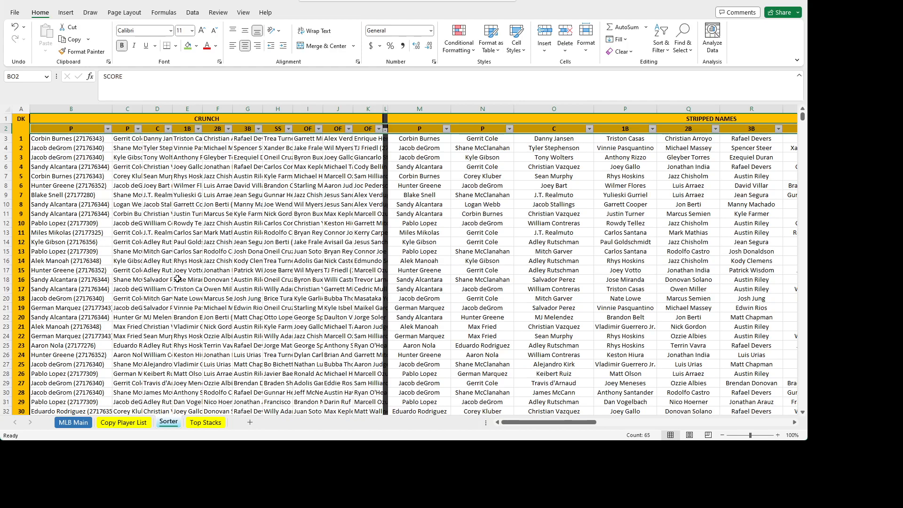
pyautogui.click(177, 279)
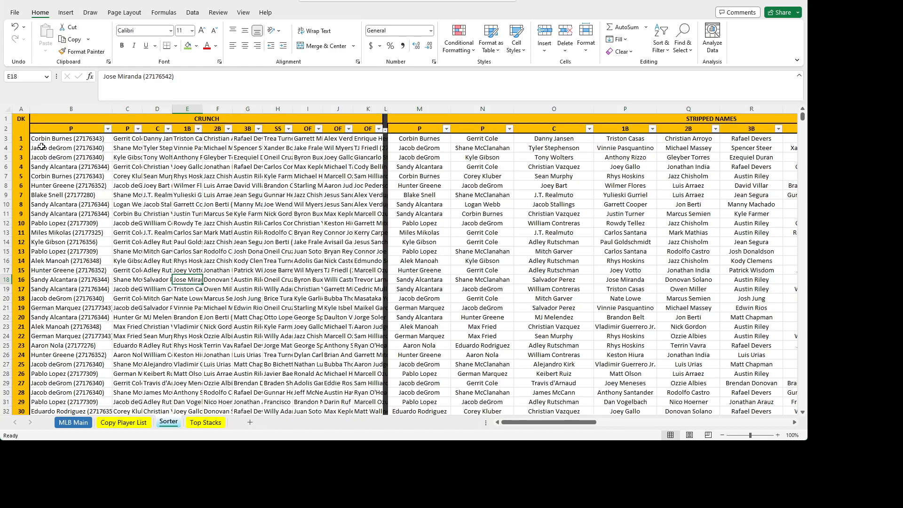
# - Extend the DK numbering 1–3 in A3:A5 down the whole column
pyautogui.click(22, 137)
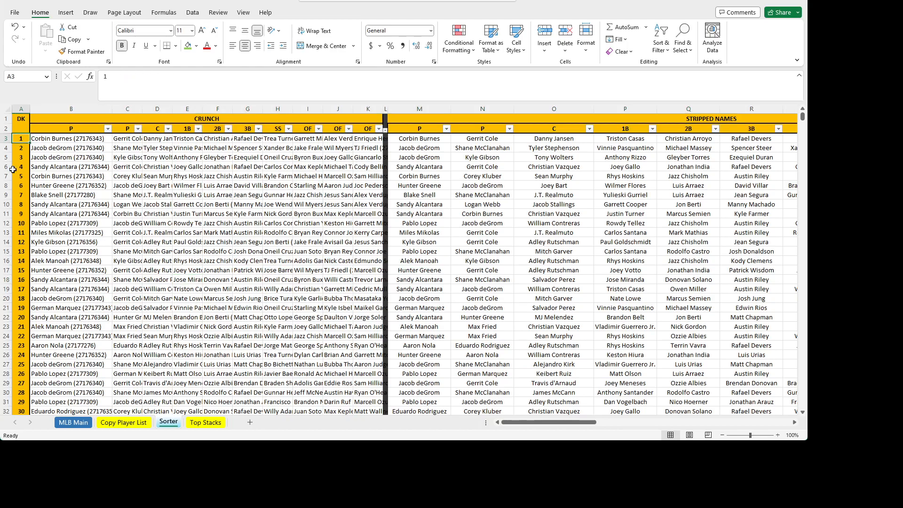
pyautogui.moveTo(23, 138); pyautogui.dragTo(23, 158)
pyautogui.doubleClick(30, 161)
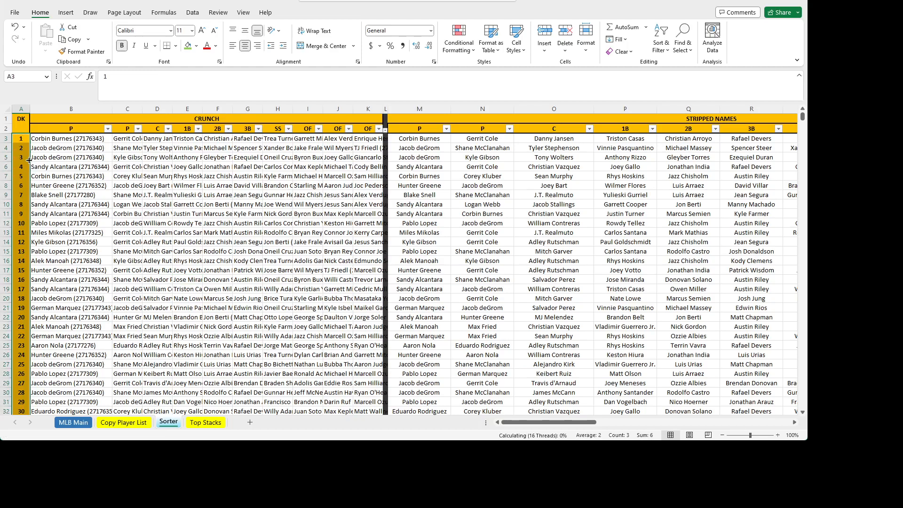
pyautogui.click(83, 224)
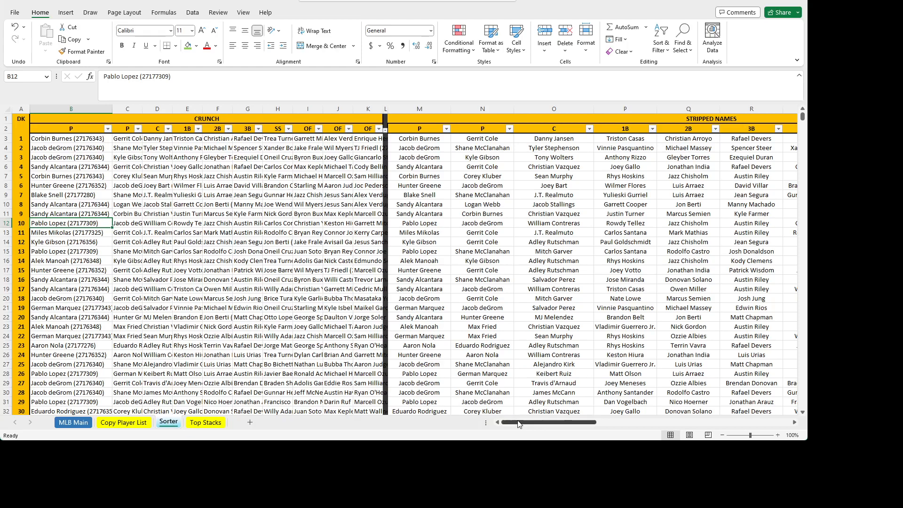
pyautogui.moveTo(522, 422); pyautogui.dragTo(743, 404)
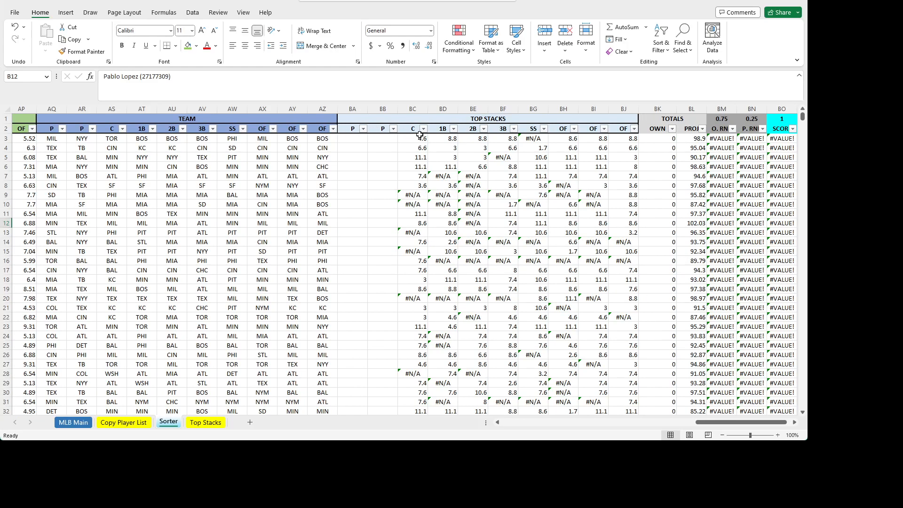
pyautogui.click(345, 138)
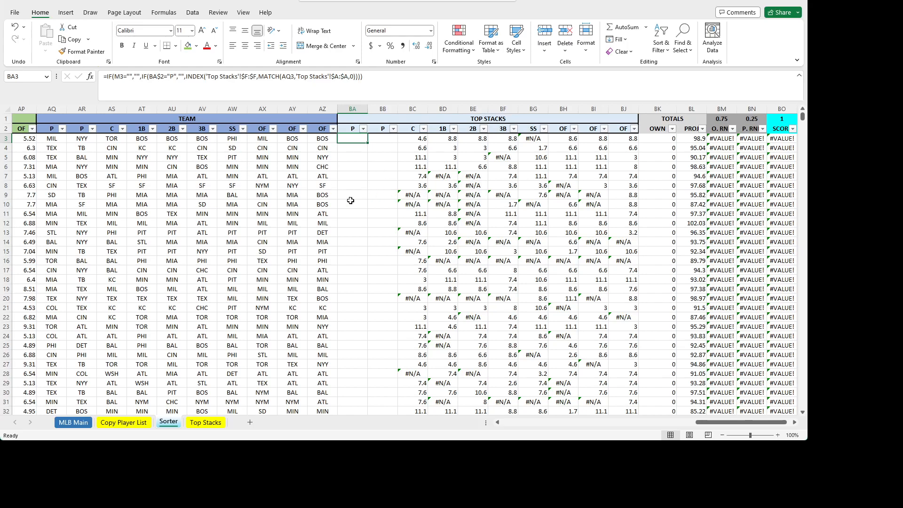
pyautogui.moveTo(730, 422); pyautogui.dragTo(668, 410)
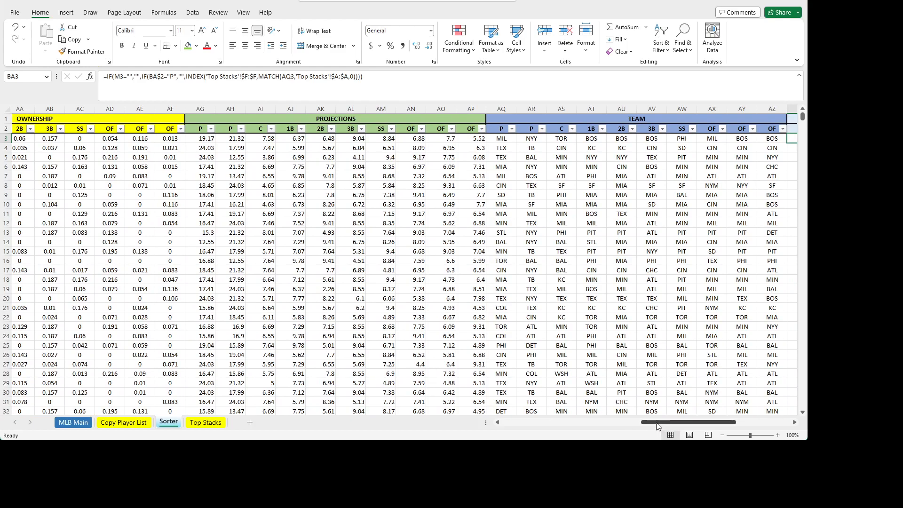
pyautogui.moveTo(657, 425); pyautogui.dragTo(794, 425)
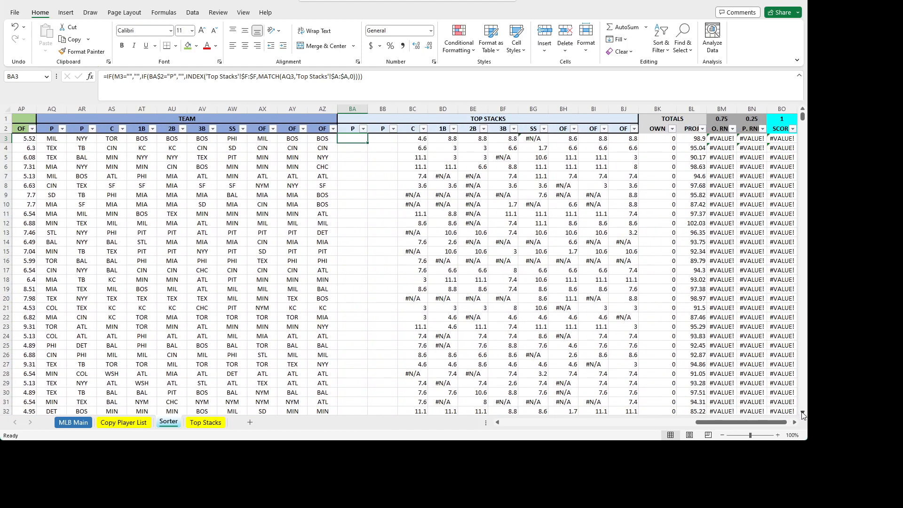
pyautogui.click(794, 422)
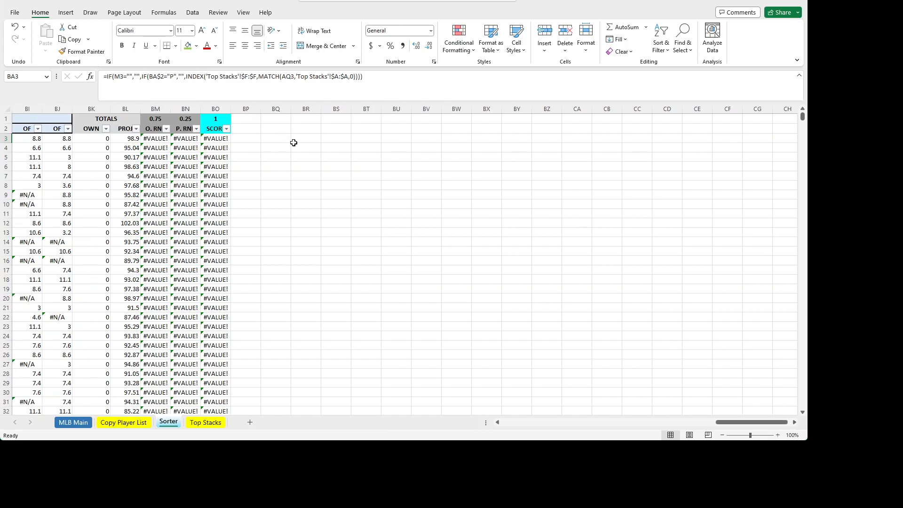
pyautogui.click(284, 136)
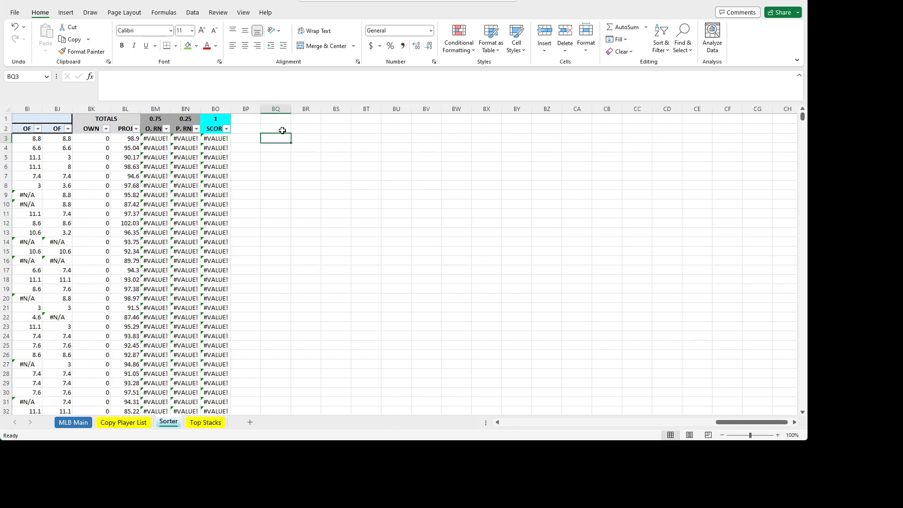
pyautogui.click(301, 158)
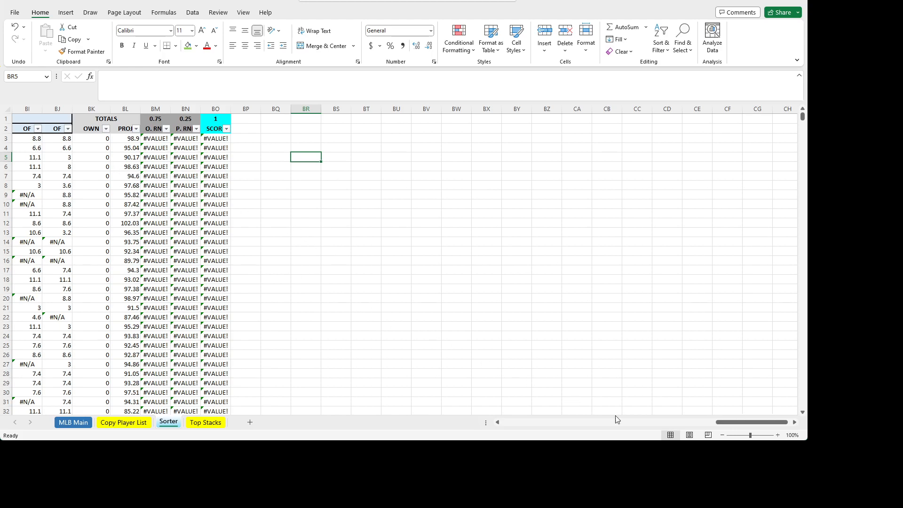
pyautogui.click(269, 155)
pyautogui.press('Up')
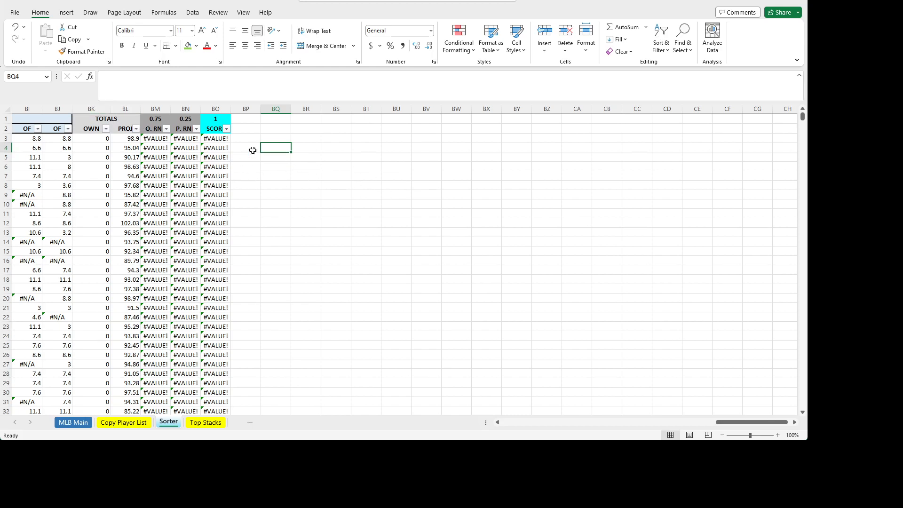
pyautogui.click(274, 128)
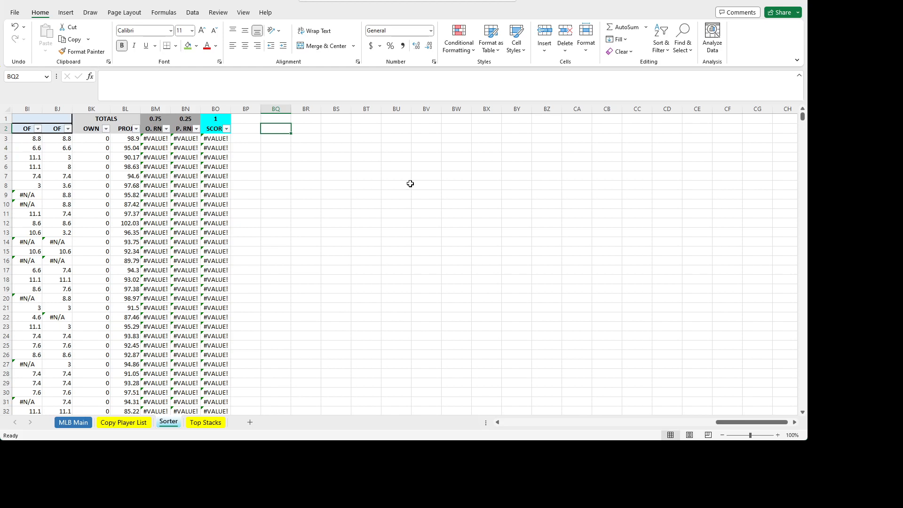
# - Enter the headers Players, # of LUS and % in BQ2:BS2
pyautogui.write('Players')
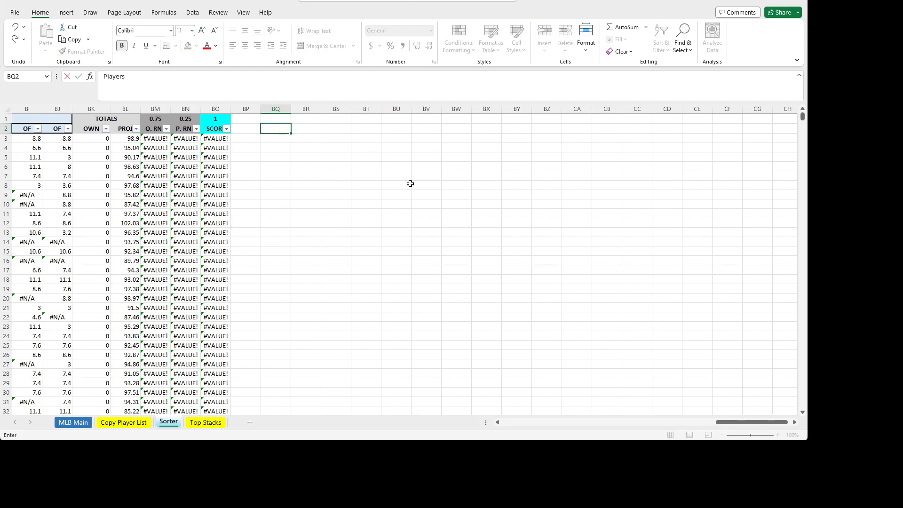
pyautogui.press('Tab')
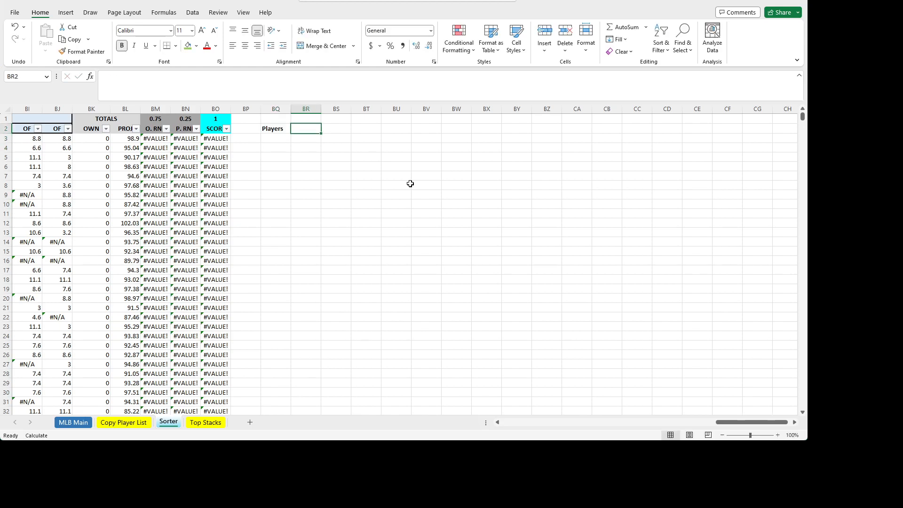
pyautogui.write('# of LUS')
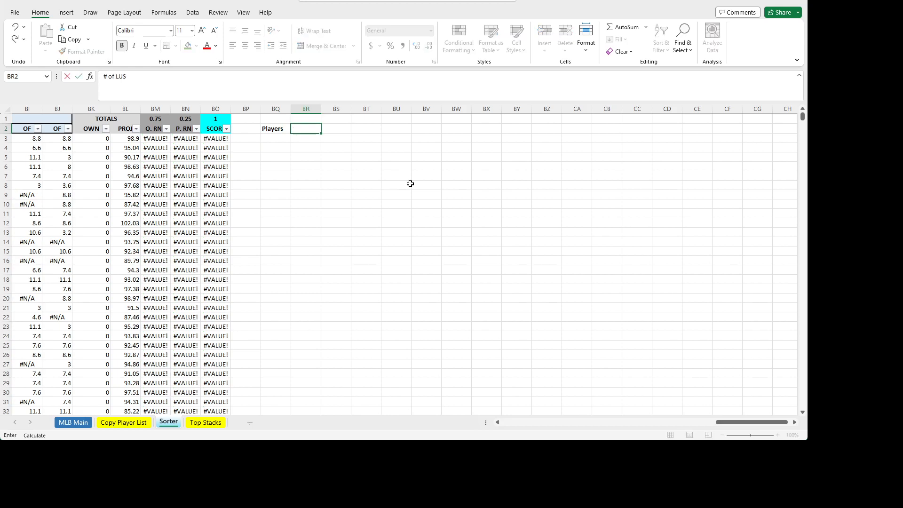
pyautogui.press('Tab')
pyautogui.write('%')
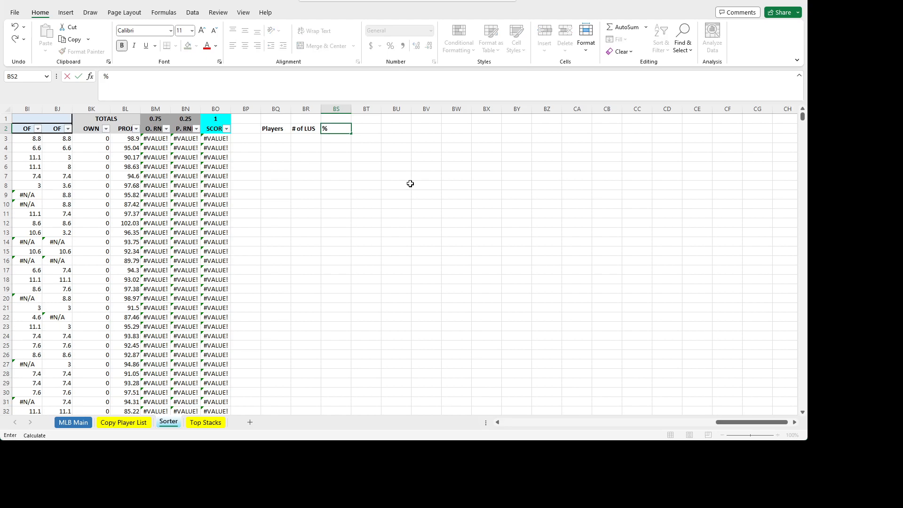
pyautogui.press('Tab')
# - Add the Field header in BT2
pyautogui.press('Right')
pyautogui.press('Right')
pyautogui.press('Right')
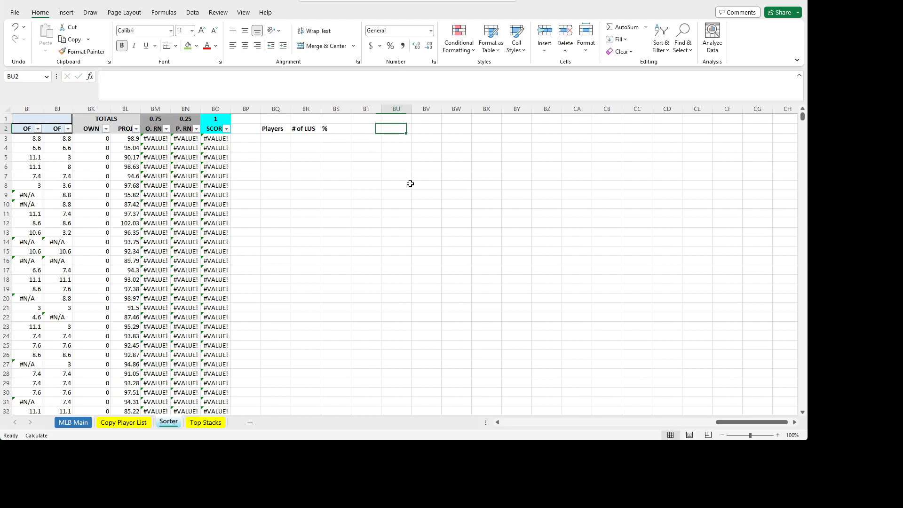
pyautogui.press('Left')
pyautogui.press('Left')
pyautogui.press('Left')
pyautogui.press('Right')
pyautogui.press('Right')
pyautogui.press('Right')
pyautogui.press('Left')
pyautogui.press('Left')
pyautogui.press('Left')
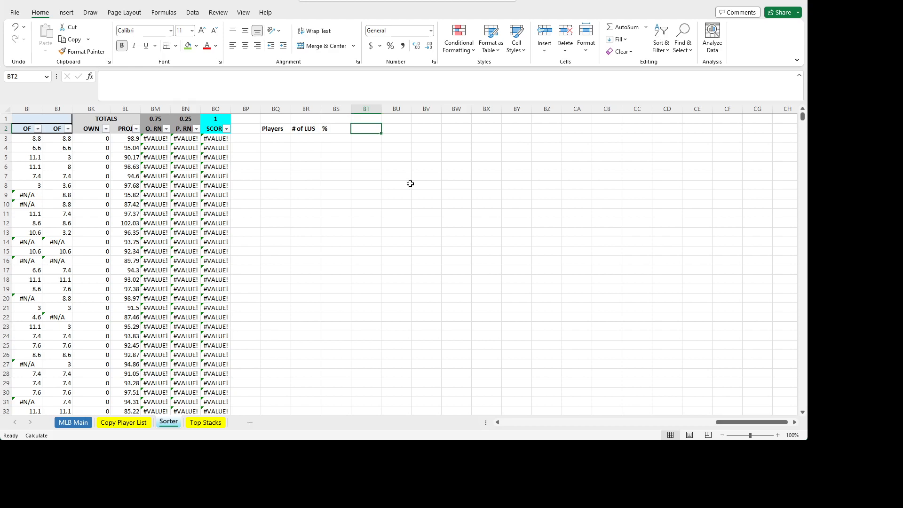
pyautogui.press('Left')
pyautogui.press('Left')
pyautogui.press('Down')
pyautogui.press('Left')
pyautogui.press('Up')
pyautogui.press('Right')
pyautogui.press('Right')
pyautogui.press('Right')
pyautogui.write('F')
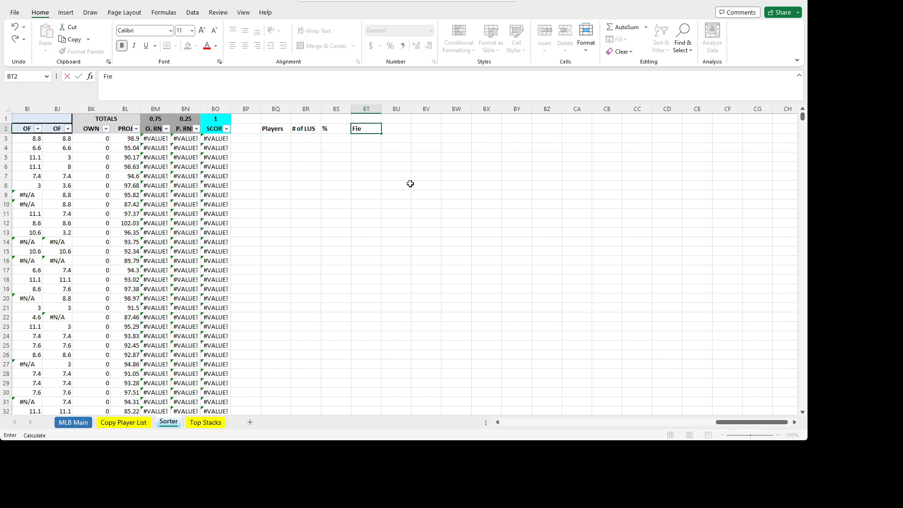
pyautogui.write('ield')
pyautogui.press('Return')
pyautogui.press('Up')
pyautogui.press('Left')
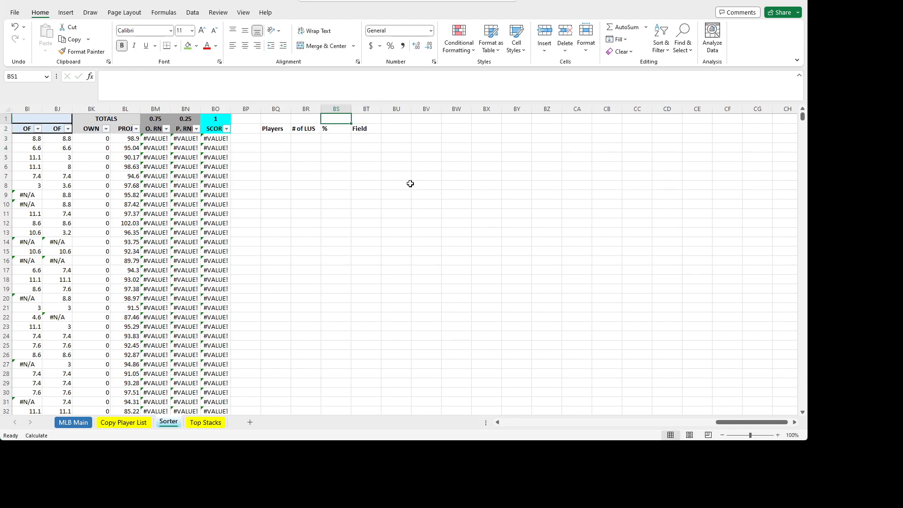
# - Centre columns BR:BT, and widen and indent the Players column BQ
pyautogui.moveTo(306, 109); pyautogui.dragTo(369, 108)
pyautogui.click(245, 46)
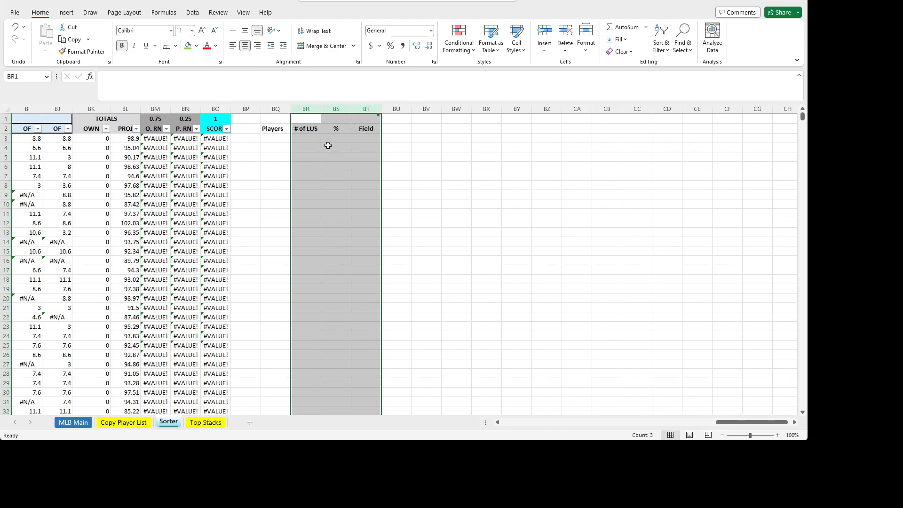
pyautogui.moveTo(291, 108); pyautogui.dragTo(321, 109)
pyautogui.click(282, 131)
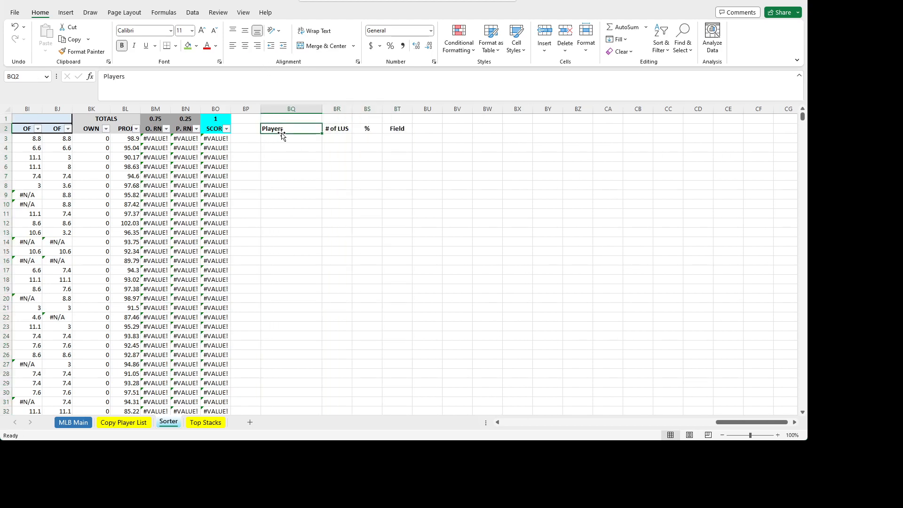
pyautogui.click(283, 109)
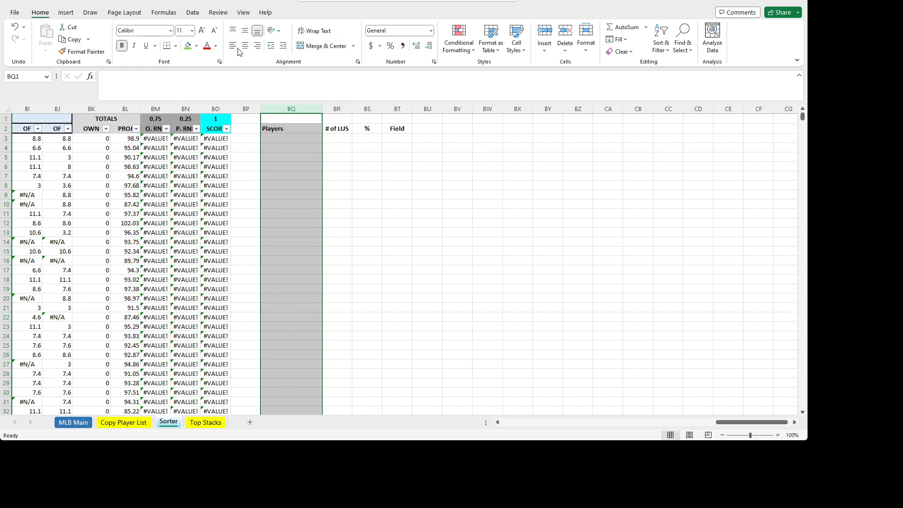
pyautogui.click(284, 47)
pyautogui.click(293, 140)
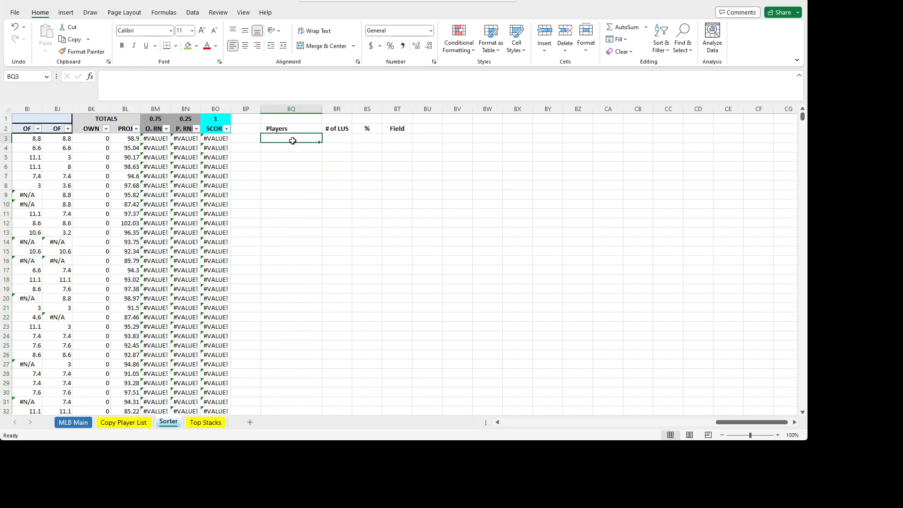
pyautogui.moveTo(322, 109); pyautogui.dragTo(343, 109)
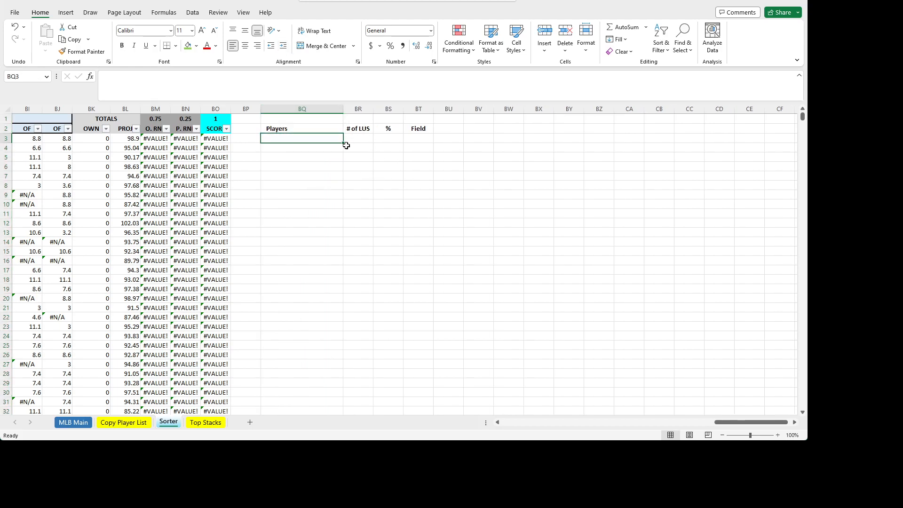
# - Check the Copy Player List source data, then return to cell BQ3 on Sorter
pyautogui.moveTo(763, 421); pyautogui.dragTo(552, 421)
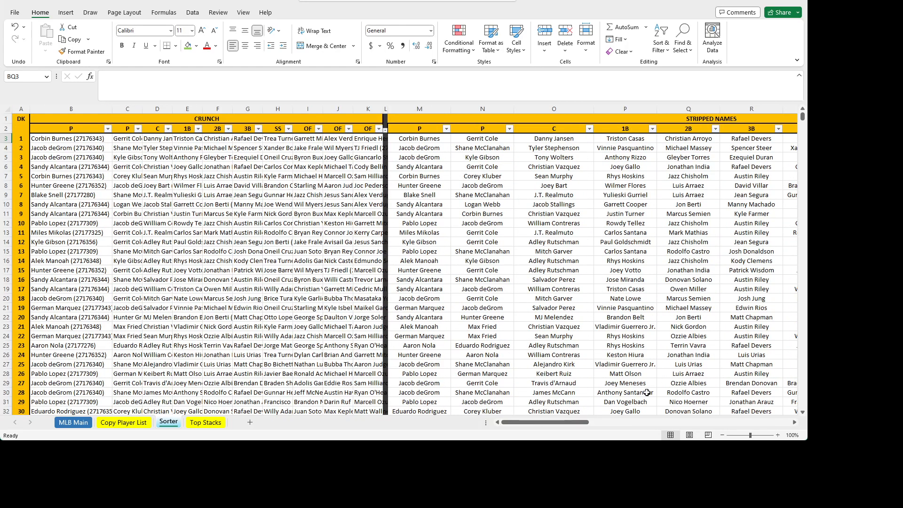
pyautogui.moveTo(546, 422); pyautogui.dragTo(745, 422)
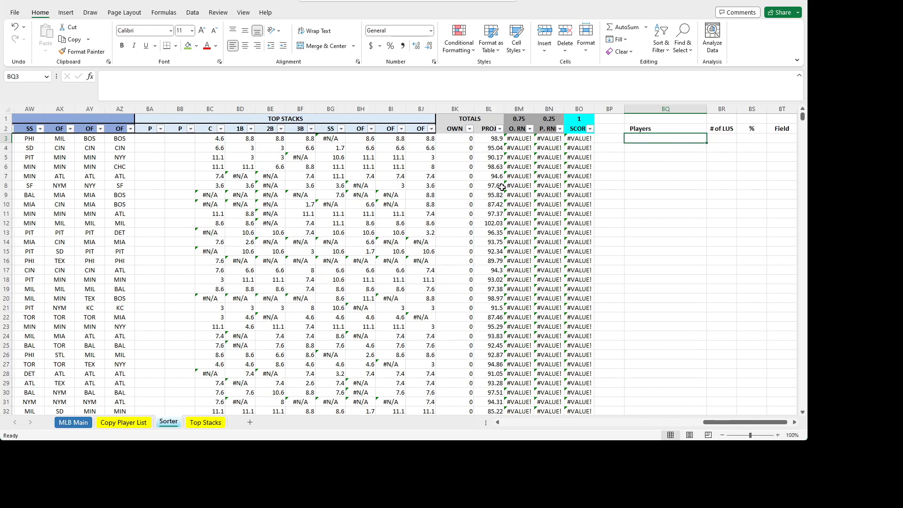
pyautogui.click(141, 425)
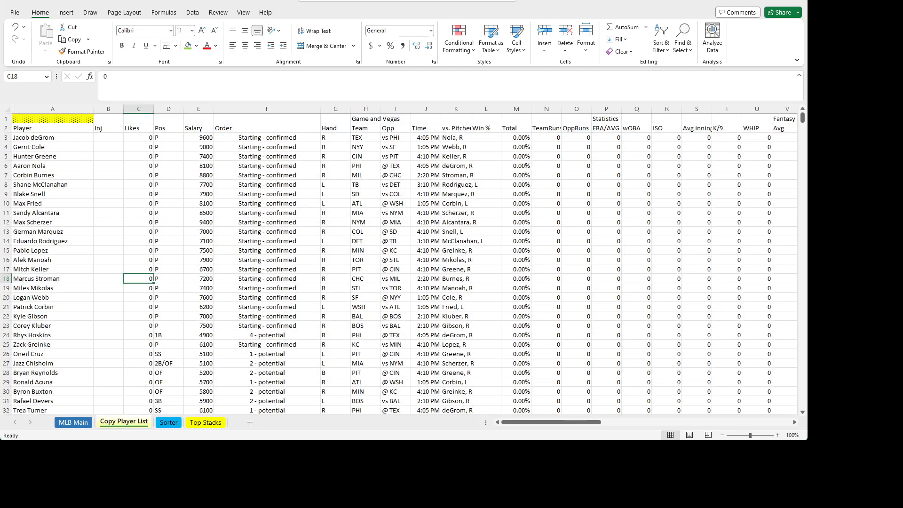
pyautogui.click(168, 422)
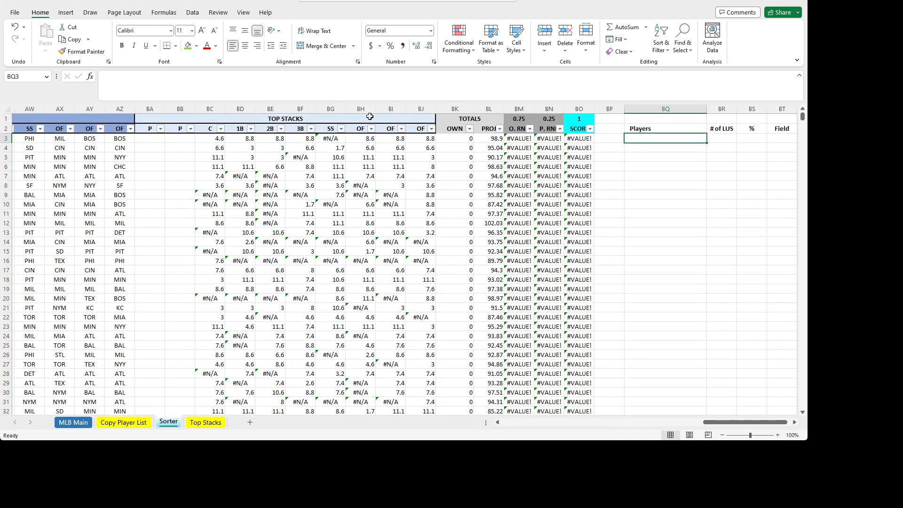
pyautogui.click(279, 83)
# - Enter =IF('Copy Player List'!A3="","",'Copy Player List'!A3) in BQ3
pyautogui.write('=IF(')
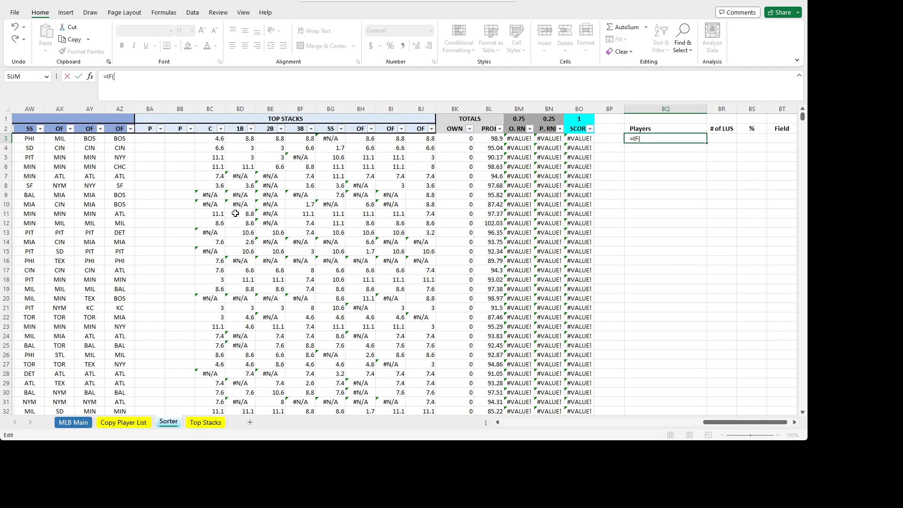
pyautogui.click(124, 422)
pyautogui.click(38, 139)
pyautogui.click(220, 89)
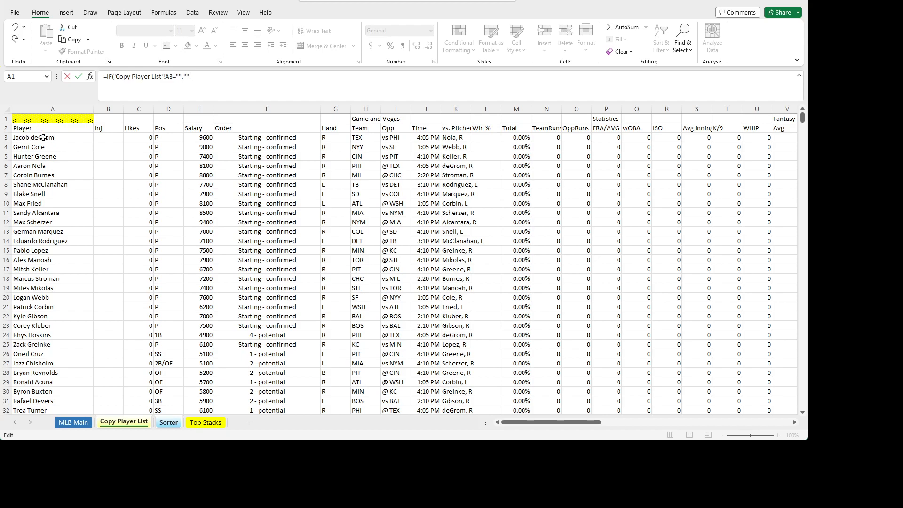
pyautogui.write(',')
pyautogui.click(40, 137)
pyautogui.press('Return')
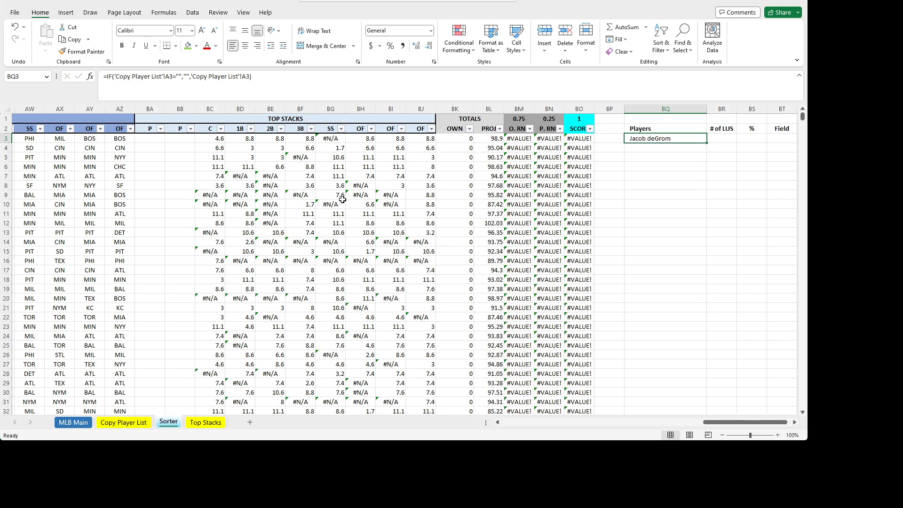
# - Copy the BQ3 formula down the Players column through BQ602
pyautogui.hotkey('ctrl', 'c')
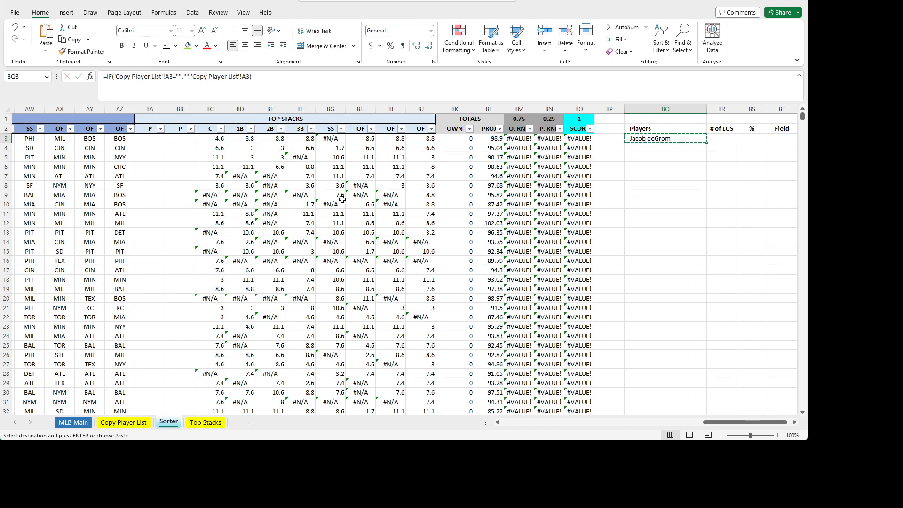
pyautogui.hotkey('shift', 'pagedown')
pyautogui.hotkey('shift', 'pagedown')
pyautogui.hotkey('shift', 'pagedown')
pyautogui.hotkey('shift', 'pagedown')
pyautogui.hotkey('shift', 'pagedown')
pyautogui.hotkey('shift', 'pagedown')
pyautogui.hotkey('shift', 'pagedown')
pyautogui.hotkey('shift', 'pagedown')
pyautogui.hotkey('shift', 'pagedown')
pyautogui.hotkey('shift', 'pagedown')
pyautogui.hotkey('shift', 'pagedown')
pyautogui.hotkey('shift', 'pagedown')
pyautogui.hotkey('shift', 'pagedown')
pyautogui.hotkey('shift', 'pagedown')
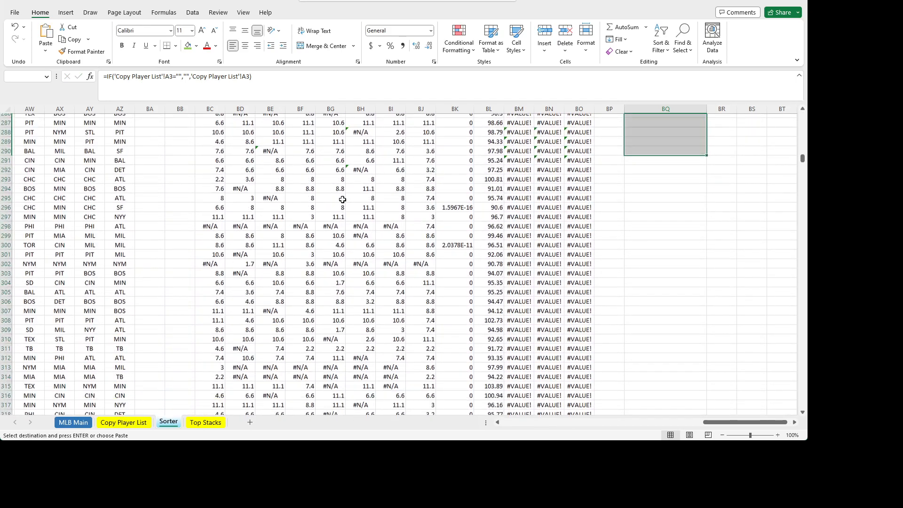
pyautogui.hotkey('shift', 'pagedown')
pyautogui.hotkey('shift', 'pagedown')
pyautogui.hotkey('shift', 'pagedown')
pyautogui.hotkey('shift', 'pagedown')
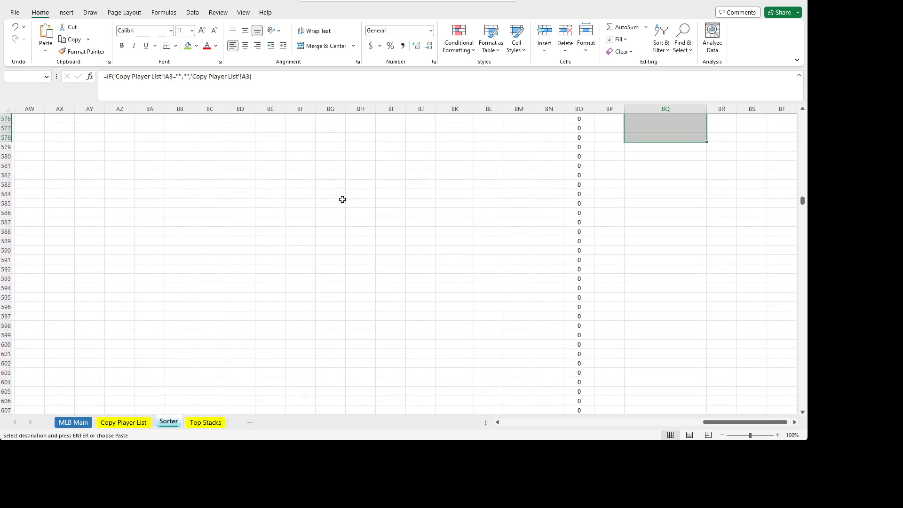
pyautogui.hotkey('shift', 'Up')
pyautogui.hotkey('shift', 'Up')
pyautogui.hotkey('shift', 'Up')
pyautogui.hotkey('shift', 'Up')
pyautogui.hotkey('shift', 'Up')
pyautogui.hotkey('shift', 'Up')
pyautogui.hotkey('shift', 'Up')
pyautogui.hotkey('shift', 'Up')
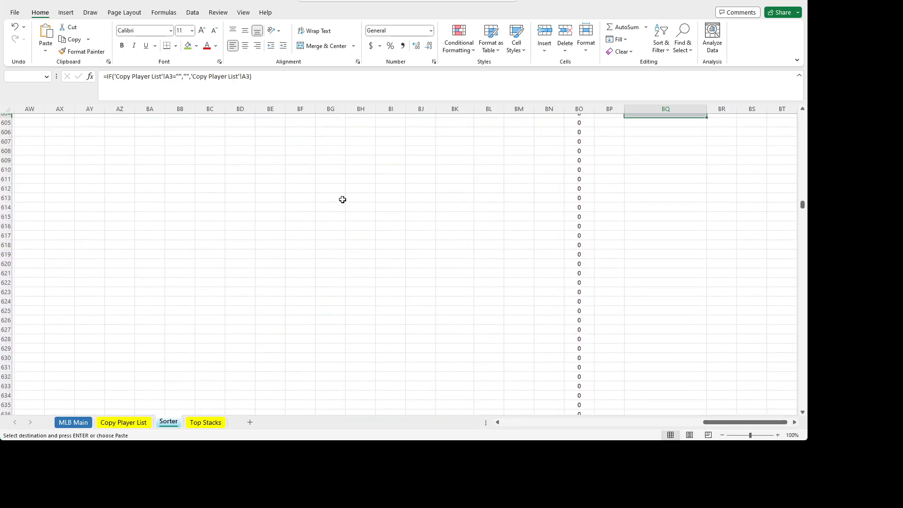
pyautogui.hotkey('shift', 'Up')
pyautogui.hotkey('shift', 'Up')
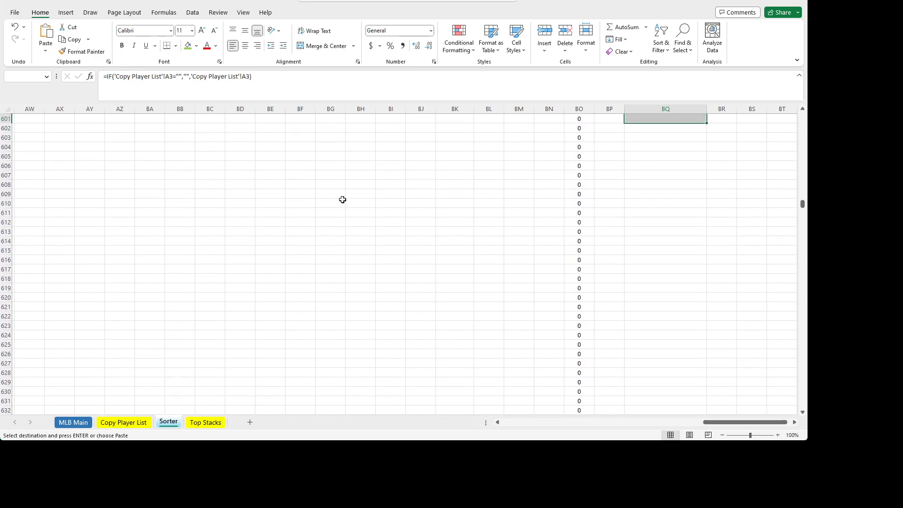
pyautogui.hotkey('shift', 'Down')
pyautogui.hotkey('shift', 'Up')
pyautogui.hotkey('shift', 'Down')
pyautogui.hotkey('shift', 'Down')
pyautogui.hotkey('ctrl', 'v')
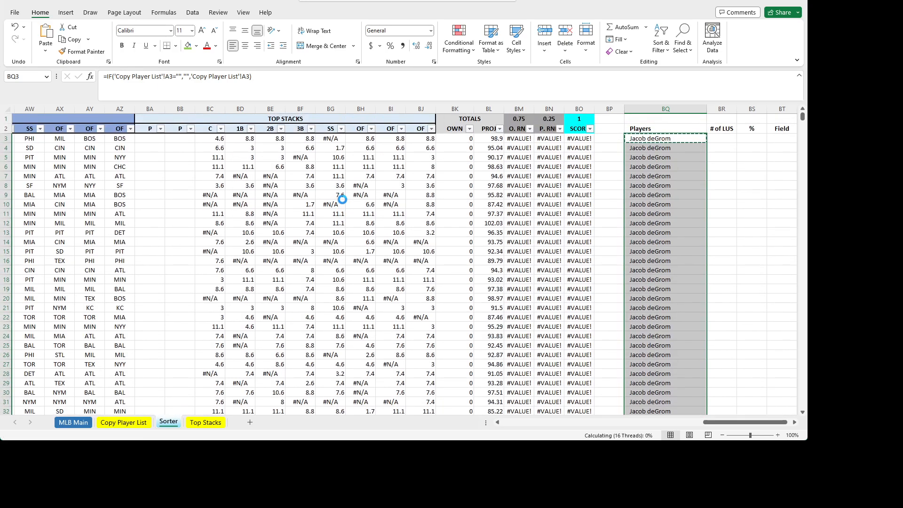
pyautogui.press('Escape')
pyautogui.press('Right')
pyautogui.press('Right')
pyautogui.press('Right')
pyautogui.press('Right')
pyautogui.press('Right')
pyautogui.press('Right')
pyautogui.press('Left')
pyautogui.press('Left')
pyautogui.press('Left')
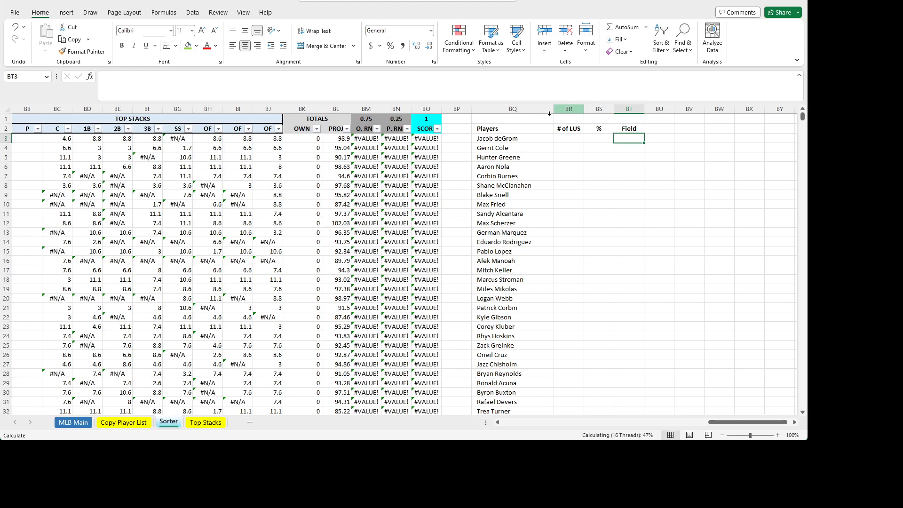
pyautogui.moveTo(553, 109); pyautogui.dragTo(541, 109)
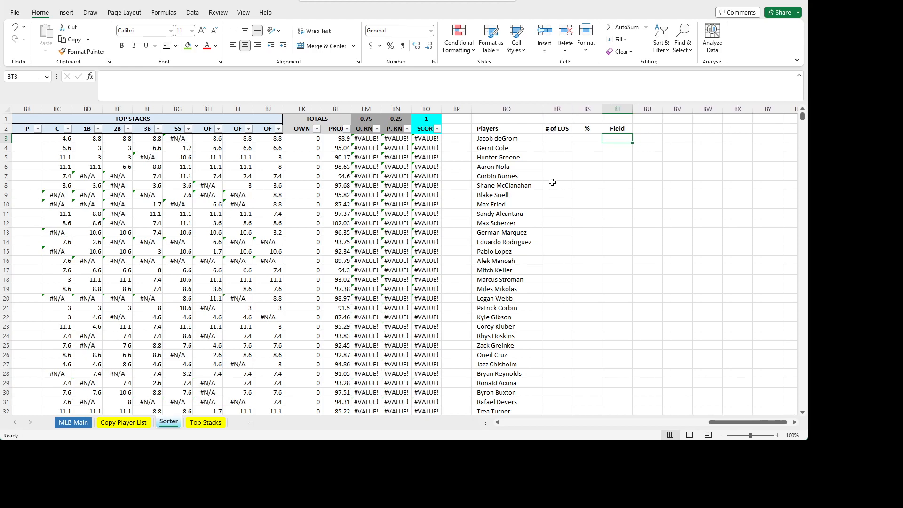
pyautogui.click(550, 137)
pyautogui.click(509, 138)
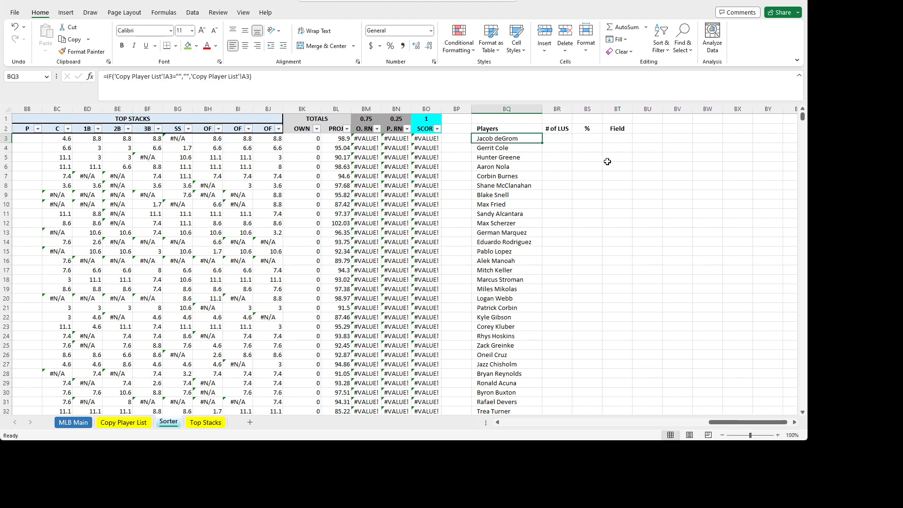
pyautogui.press('Right')
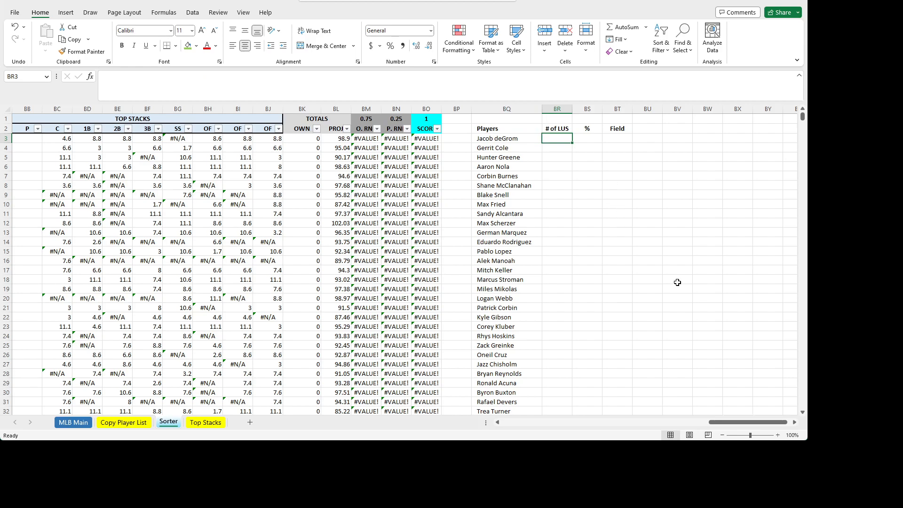
pyautogui.moveTo(750, 422); pyautogui.dragTo(505, 414)
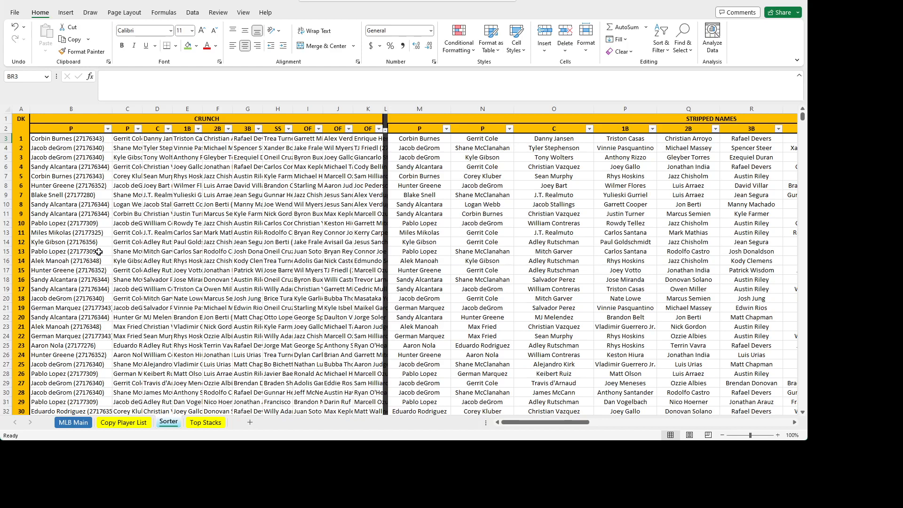
pyautogui.moveTo(540, 422); pyautogui.dragTo(752, 390)
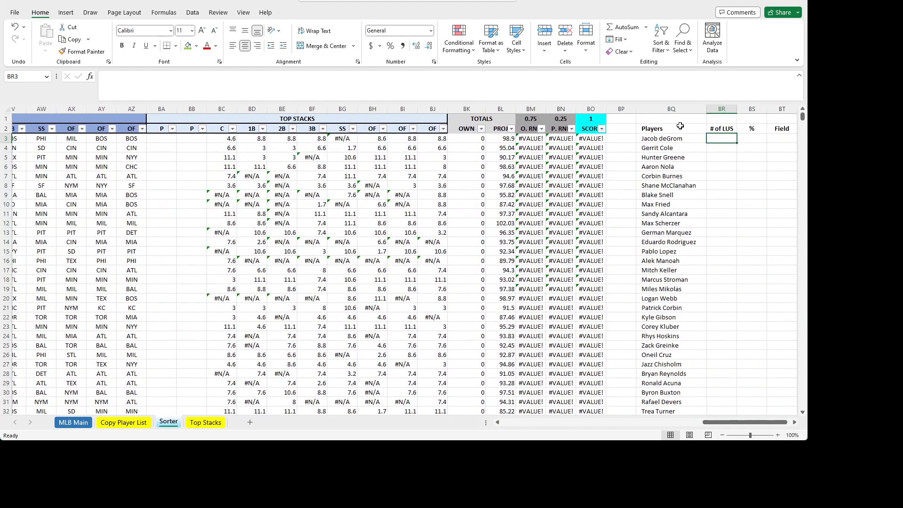
pyautogui.moveTo(735, 422); pyautogui.dragTo(795, 188)
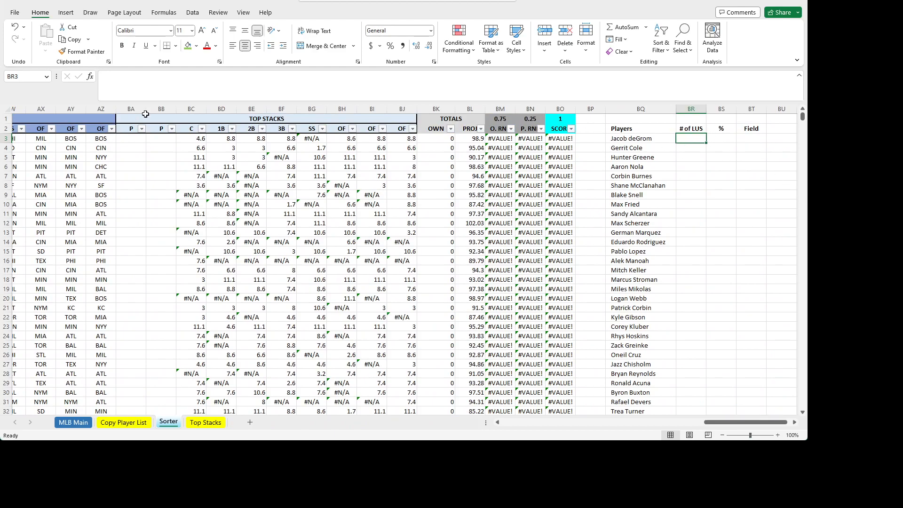
pyautogui.moveTo(754, 421); pyautogui.dragTo(769, 404)
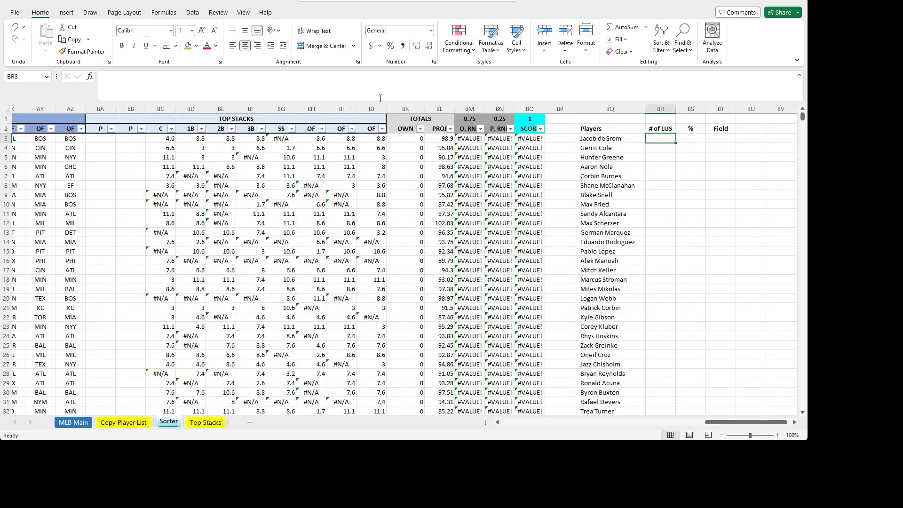
# - Start the BR3 count formula with COUNTIF over the lineup range M3:V152
pyautogui.click(342, 84)
pyautogui.write('=BQ="","",')
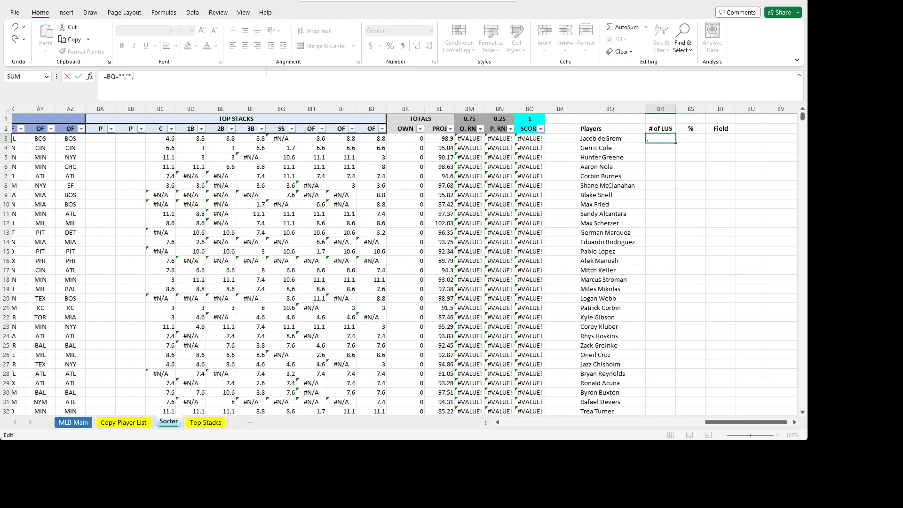
pyautogui.write('COUNTIF(')
pyautogui.moveTo(743, 422); pyautogui.dragTo(483, 412)
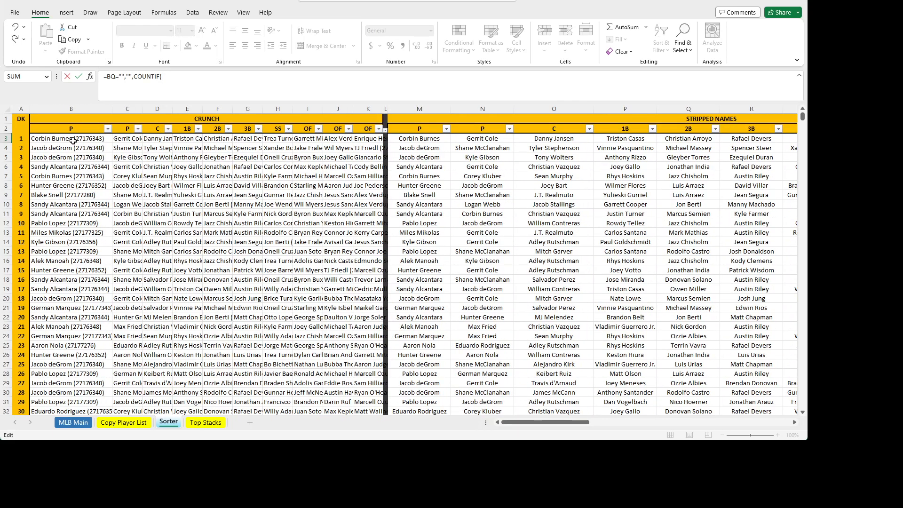
pyautogui.moveTo(417, 139); pyautogui.dragTo(684, 134)
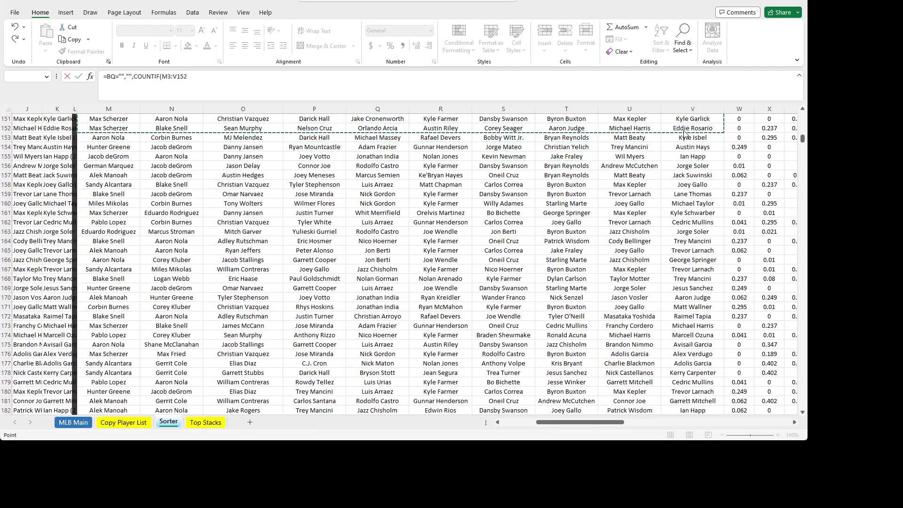
pyautogui.click(208, 83)
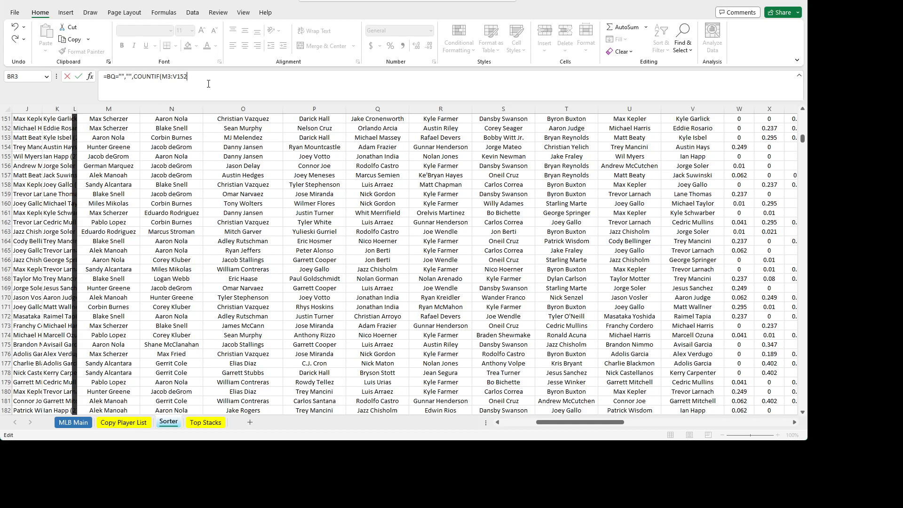
pyautogui.moveTo(562, 423); pyautogui.dragTo(797, 384)
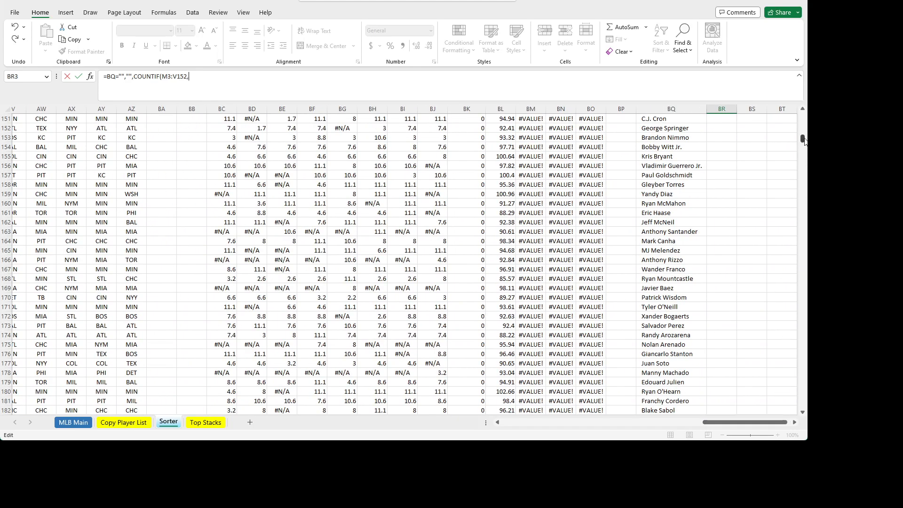
pyautogui.moveTo(803, 139); pyautogui.dragTo(803, 117)
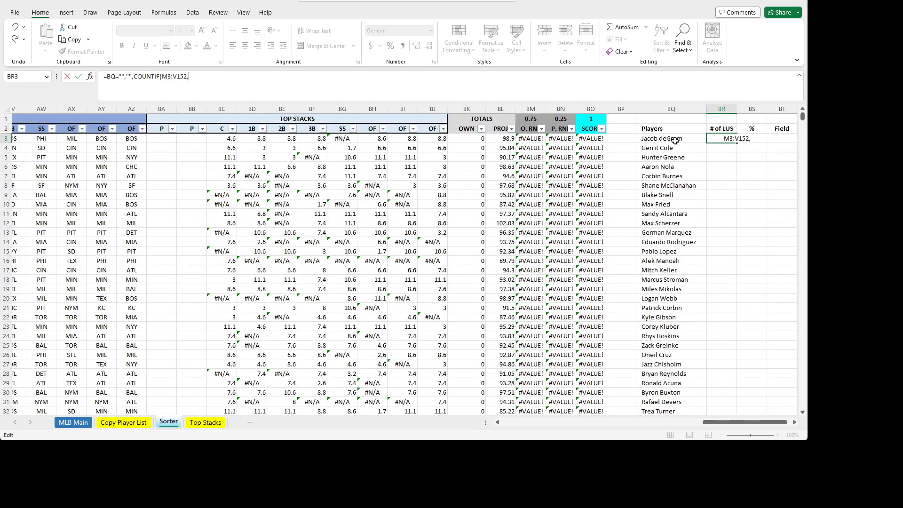
# - Correct the player reference in the count formula to BQ3
pyautogui.write('B')
pyautogui.click(164, 76)
pyautogui.press('Left')
pyautogui.press('Left')
pyautogui.click(251, 87)
pyautogui.click(113, 76)
pyautogui.write('3')
pyautogui.press('Right')
pyautogui.press('Right')
pyautogui.press('Right')
pyautogui.press('Right')
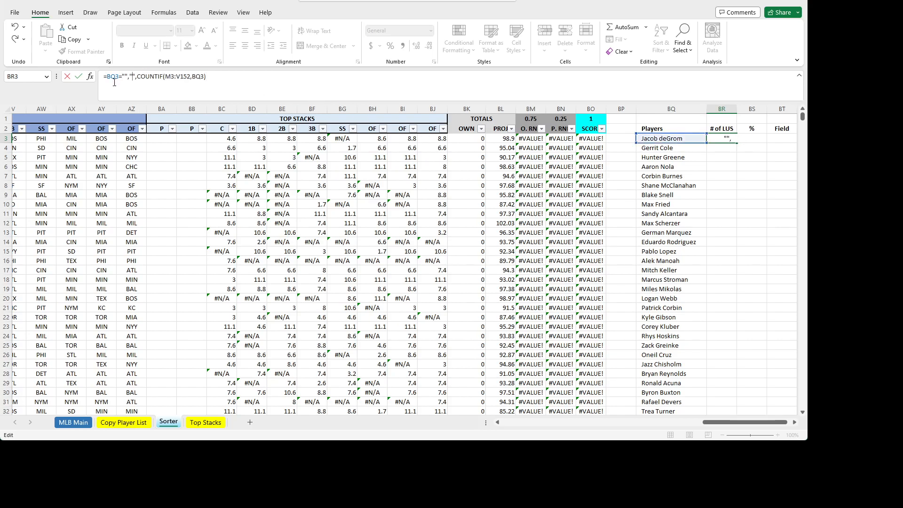
pyautogui.press('Right')
pyautogui.press('Right')
pyautogui.press('Right')
pyautogui.press('Right')
pyautogui.press('Right')
pyautogui.press('Right')
pyautogui.press('Right')
pyautogui.press('Right')
pyautogui.press('Right')
pyautogui.press('Right')
pyautogui.press('Right')
pyautogui.press('Right')
pyautogui.press('Right')
pyautogui.press('Right')
pyautogui.press('Right')
pyautogui.press('Right')
# - Make the range absolute and commit =IF(BQ3="","",COUNTIF($M$3:$V$152,BQ3))
pyautogui.click(172, 76)
pyautogui.press('F4')
pyautogui.click(195, 76)
pyautogui.press('F4')
pyautogui.click(240, 85)
pyautogui.hotkey('shift', 'Home')
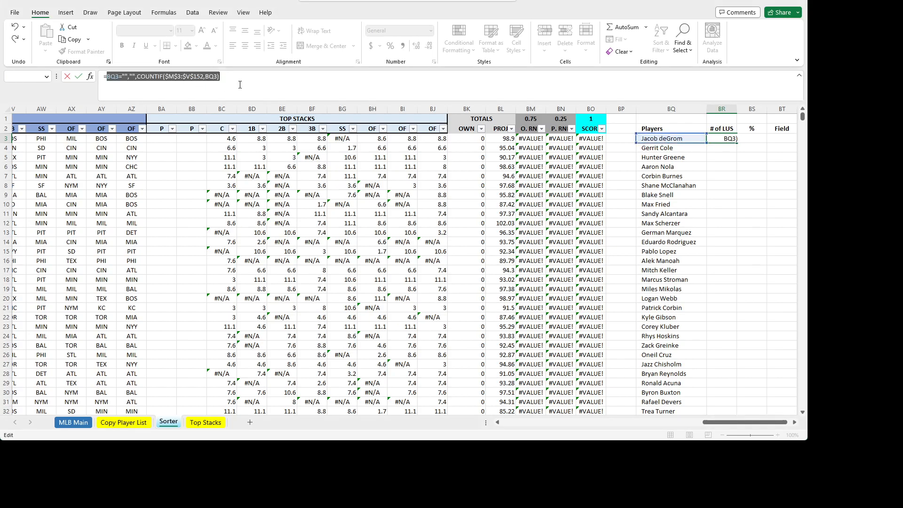
pyautogui.press('Left')
pyautogui.press('Left')
pyautogui.press('Left')
pyautogui.press('Left')
pyautogui.press('Left')
pyautogui.press('Left')
pyautogui.press('Left')
pyautogui.press('Left')
pyautogui.press('Left')
pyautogui.press('Left')
pyautogui.press('Left')
pyautogui.press('Left')
pyautogui.press('Left')
pyautogui.press('Left')
pyautogui.press('Left')
pyautogui.press('Left')
pyautogui.press('Left')
pyautogui.press('Left')
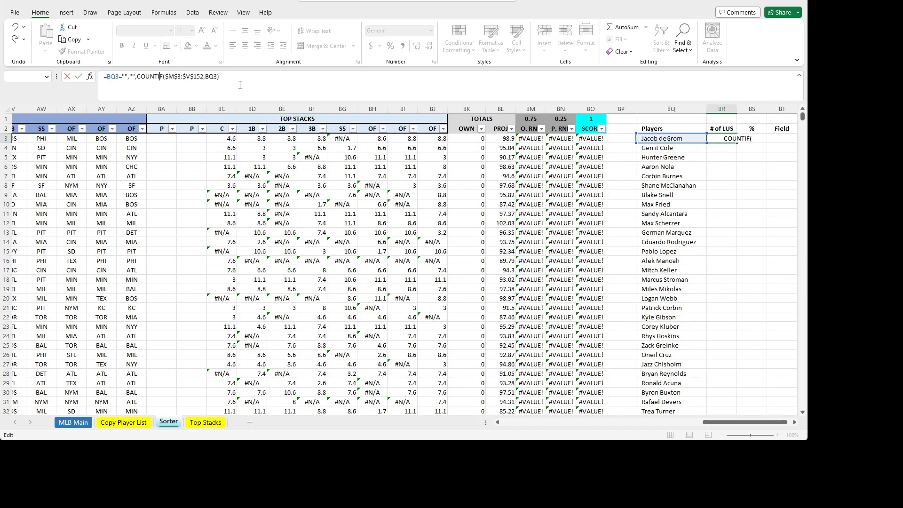
pyautogui.press('Left')
pyautogui.press('Left')
pyautogui.press('Left')
pyautogui.press('Left')
pyautogui.press('Left')
pyautogui.press('Left')
pyautogui.press('Left')
pyautogui.press('Left')
pyautogui.press('Left')
pyautogui.write('IF(')
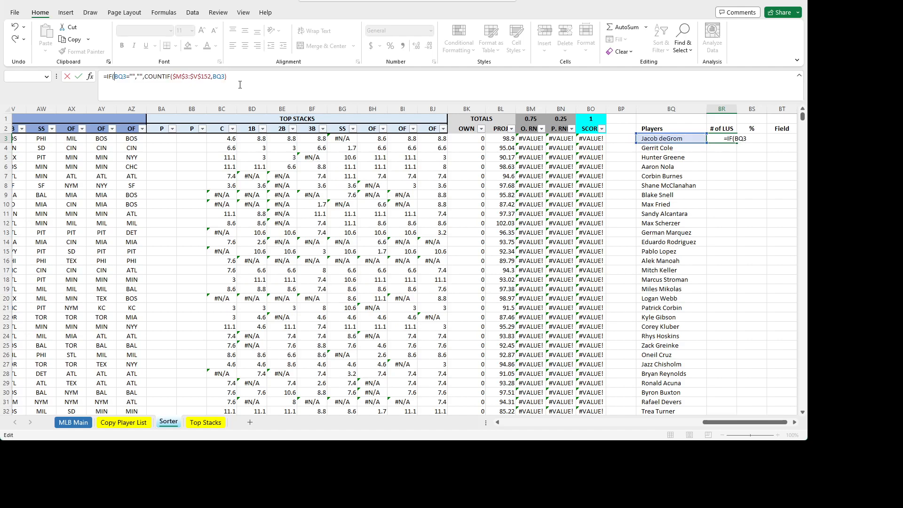
pyautogui.press('Right')
pyautogui.press('Right')
pyautogui.press('Right')
pyautogui.press('Right')
pyautogui.press('Right')
pyautogui.press('Right')
pyautogui.press('Right')
pyautogui.press('Right')
pyautogui.press('Right')
pyautogui.press('Right')
pyautogui.press('Right')
pyautogui.press('Right')
pyautogui.press('Right')
pyautogui.press('Right')
pyautogui.press('Right')
pyautogui.press('Right')
pyautogui.press('Right')
pyautogui.press('Right')
pyautogui.press('Right')
pyautogui.press('Right')
pyautogui.press('Right')
pyautogui.press('Right')
pyautogui.press('Right')
pyautogui.press('Right')
pyautogui.press('Right')
pyautogui.press('Right')
pyautogui.press('Right')
pyautogui.press('Right')
pyautogui.press('Right')
pyautogui.press('Right')
pyautogui.hotkey('ctrl', 'Return')
# - Fill the count formula down the # of LUS column and spot-check the results
pyautogui.press('Up')
pyautogui.click(722, 139)
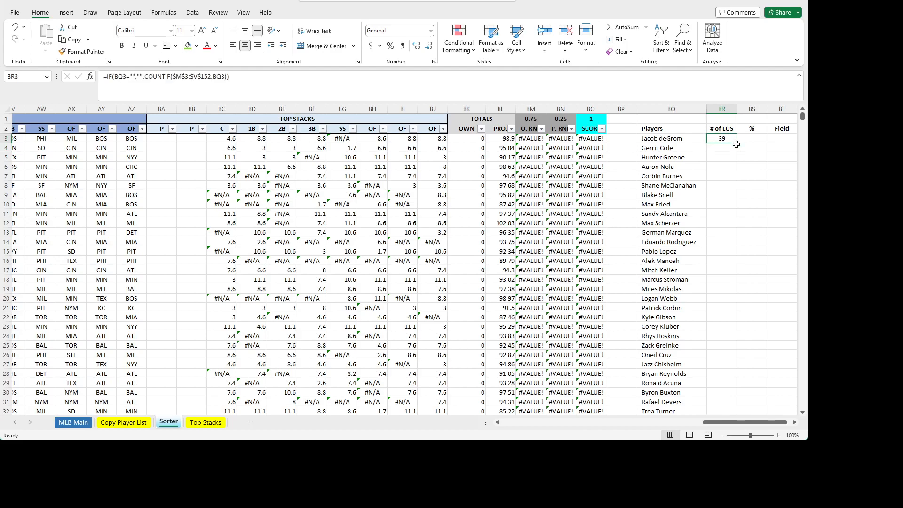
pyautogui.moveTo(759, 260); pyautogui.dragTo(759, 271)
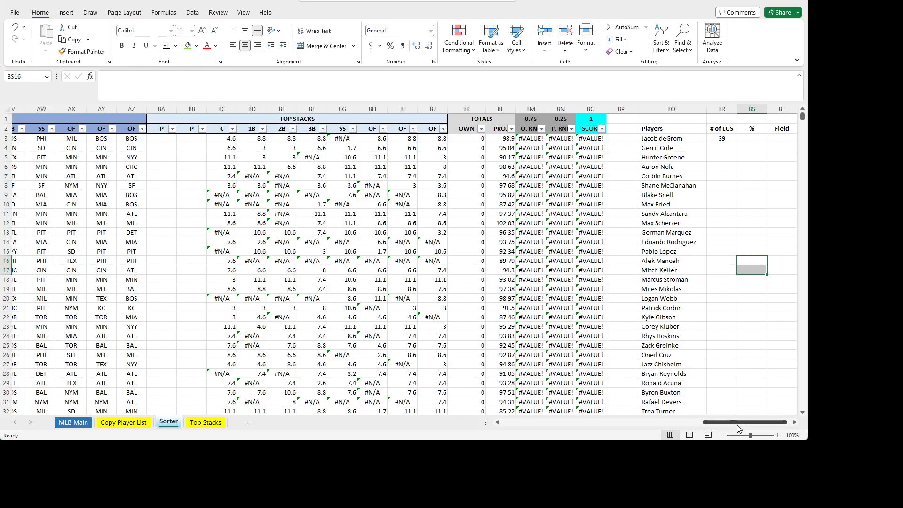
pyautogui.moveTo(738, 422); pyautogui.dragTo(742, 422)
pyautogui.click(703, 185)
pyautogui.click(691, 139)
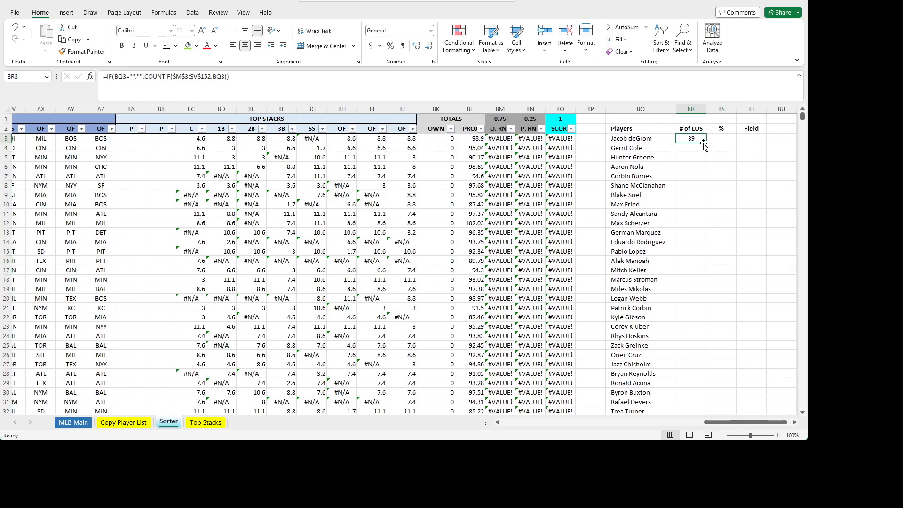
pyautogui.doubleClick(705, 144)
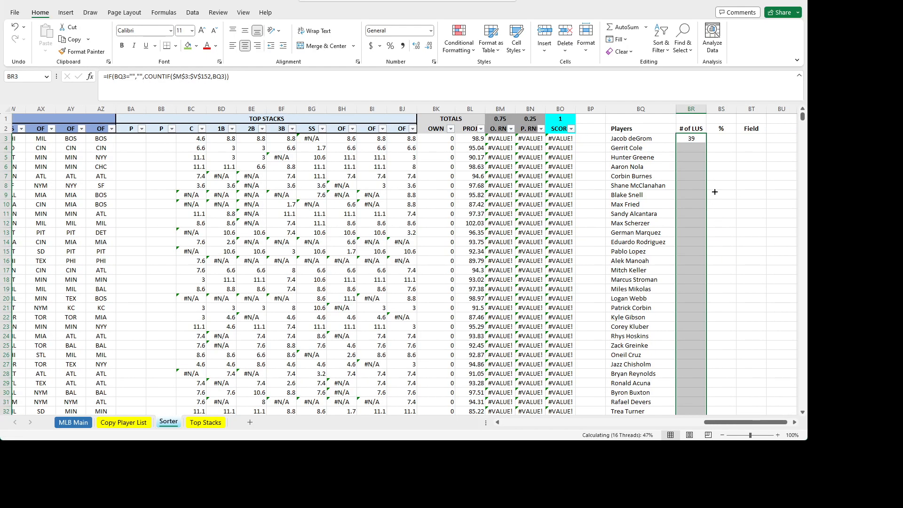
pyautogui.click(691, 145)
pyautogui.press('Down')
pyautogui.press('Up')
pyautogui.press('Up')
pyautogui.press('Right')
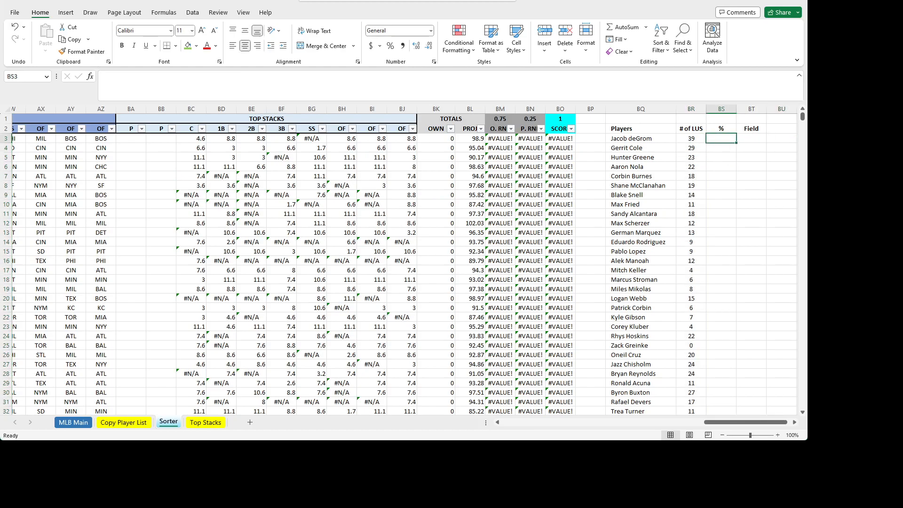
# - Enter =IF(BQ3="","",BR3/150) in BS3, format it as percent, and fill down
pyautogui.write('=IF')
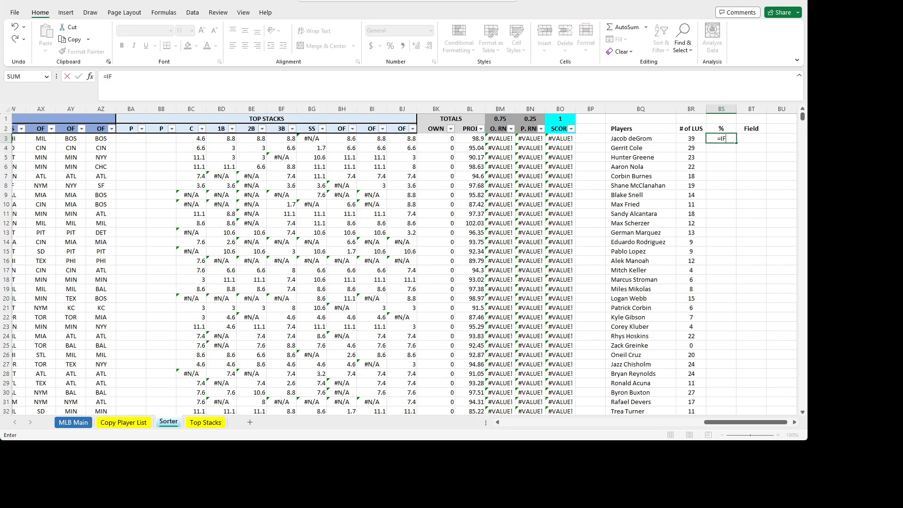
pyautogui.write('(BQ3="","",')
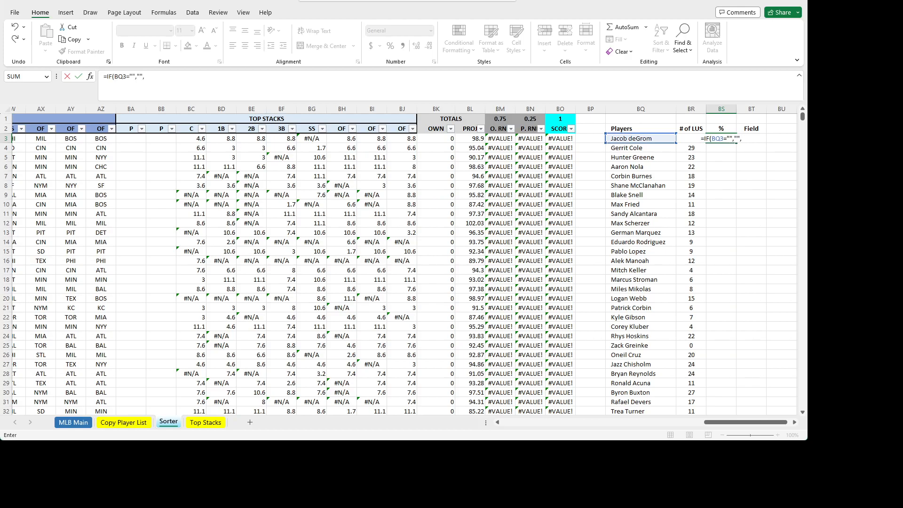
pyautogui.write('BR3/150)')
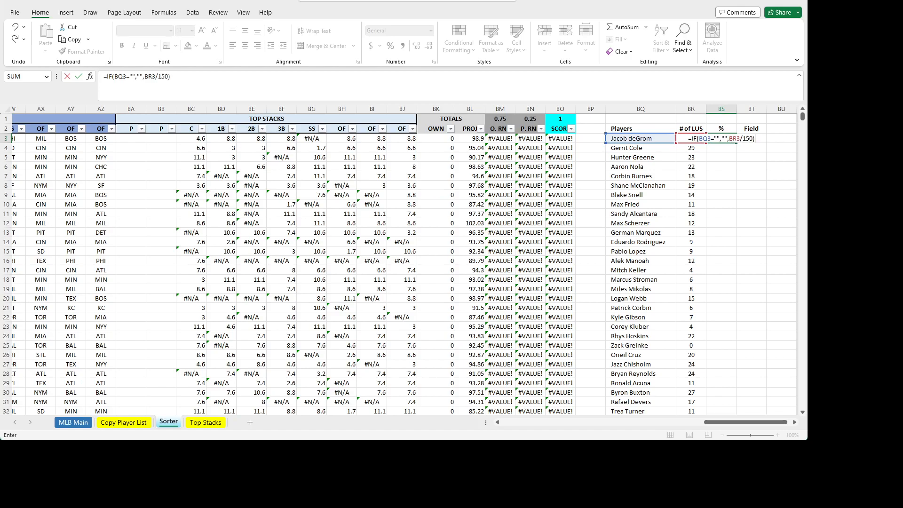
pyautogui.press('Return')
pyautogui.press('Up')
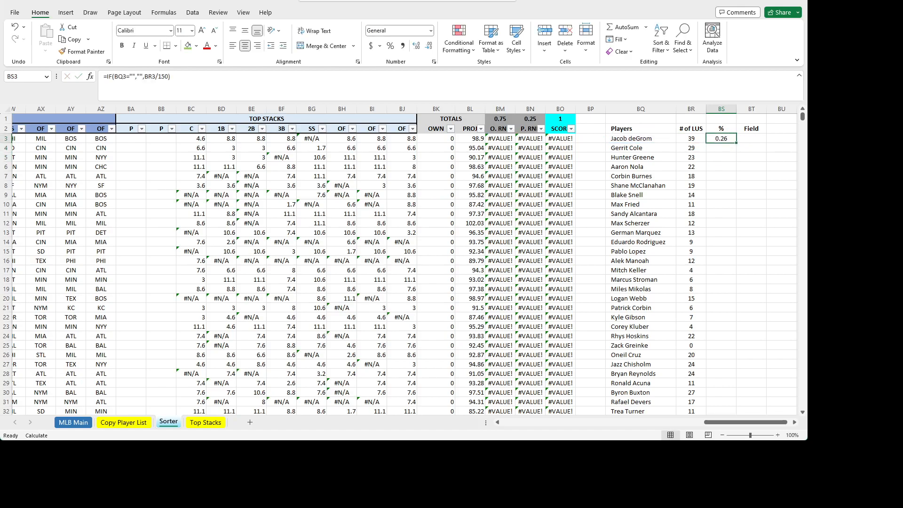
pyautogui.click(390, 46)
pyautogui.hotkey('ctrl', 'shift', 'Down')
pyautogui.hotkey('ctrl', 'd')
pyautogui.click(751, 139)
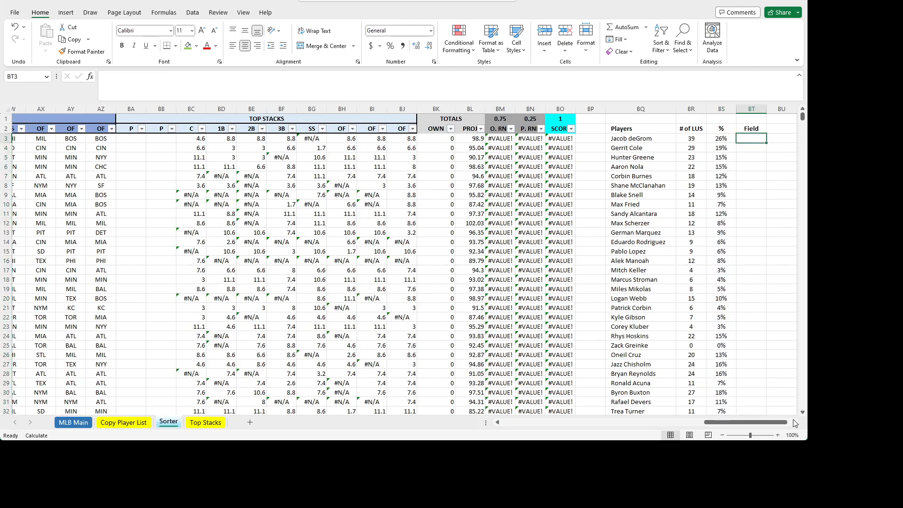
# - Enter =IF(BQ3="","",INDEX('MLB Main'!AK:AK,MATCH(BQ3,'MLB Main'!A:A,0))) in BT3
pyautogui.click(794, 422)
pyautogui.click(794, 423)
pyautogui.click(795, 422)
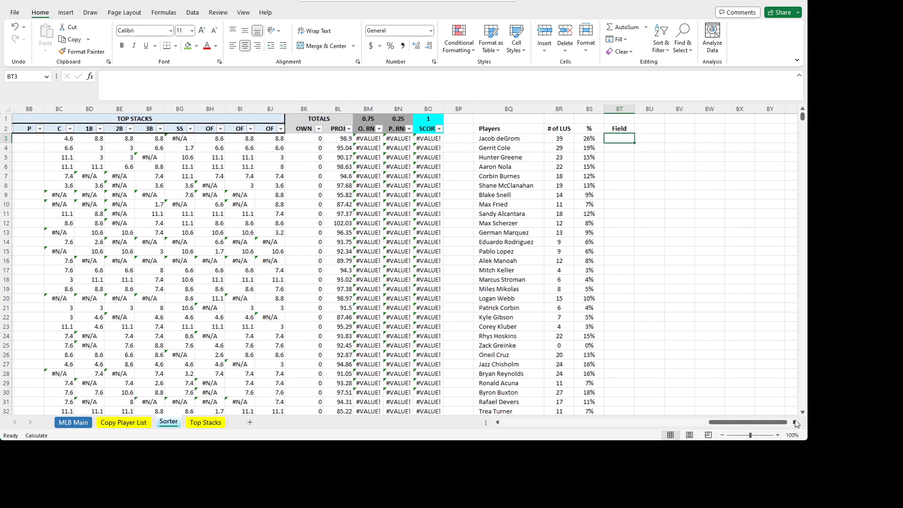
pyautogui.click(795, 423)
pyautogui.write('=IF(BQ3="","",INDEX(')
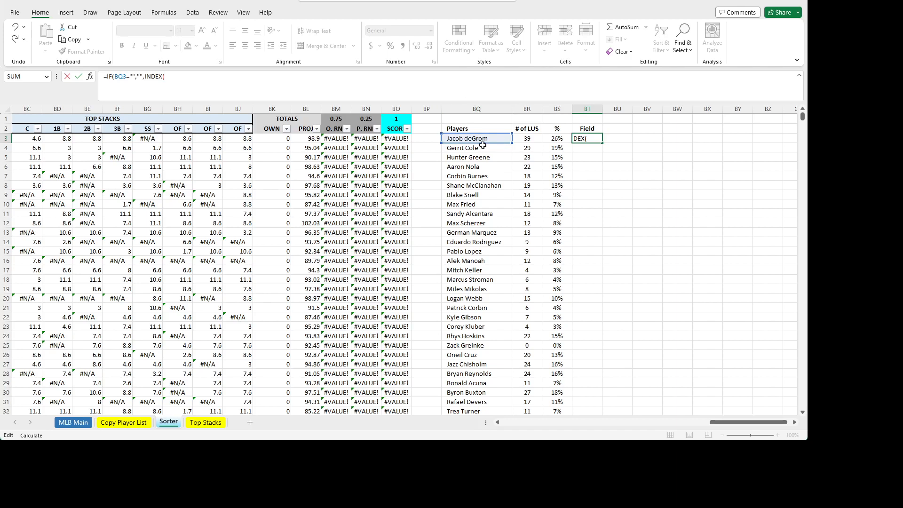
pyautogui.click(77, 423)
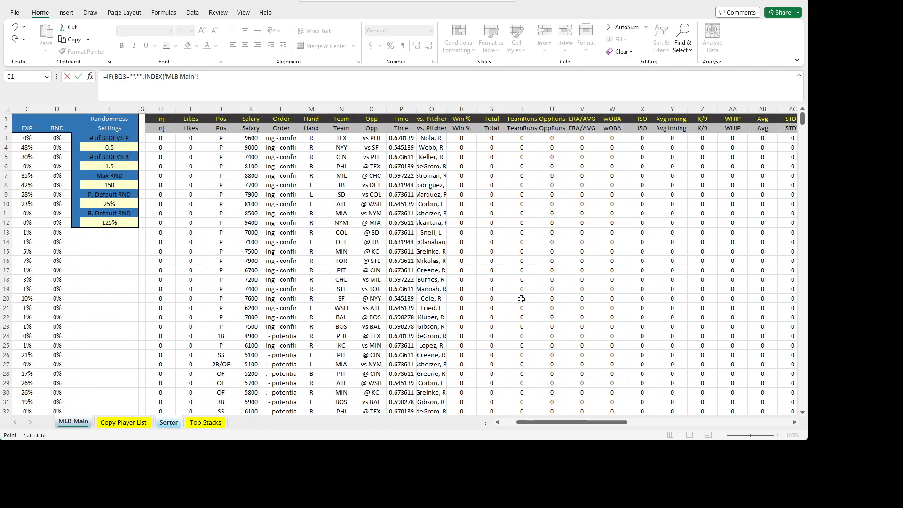
pyautogui.moveTo(589, 425); pyautogui.dragTo(667, 414)
pyautogui.click(405, 109)
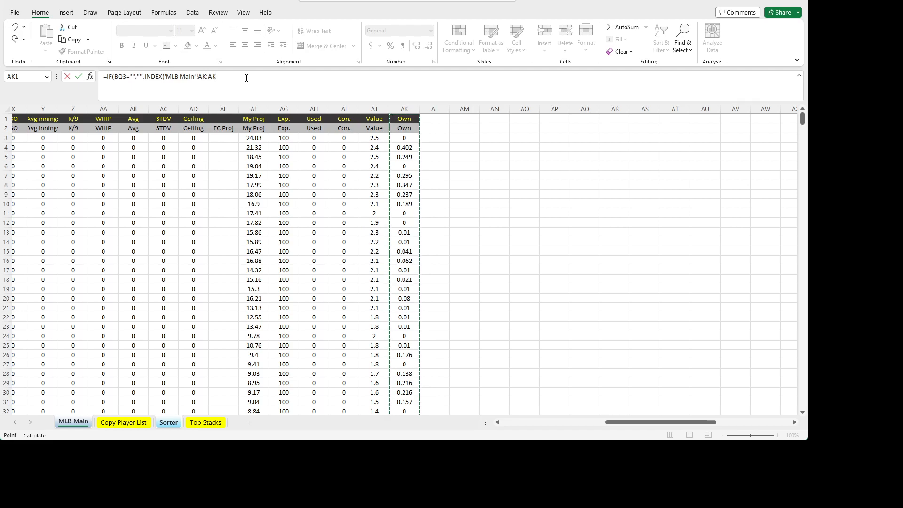
pyautogui.write(',MATCH(BQ3,')
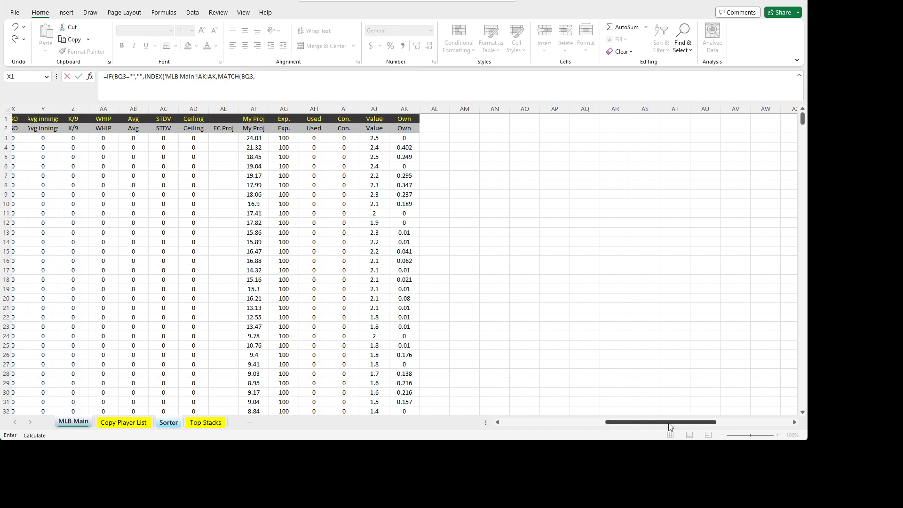
pyautogui.moveTo(660, 422); pyautogui.dragTo(460, 411)
pyautogui.click(54, 110)
pyautogui.write(",'MLB Main'!A:A,0")
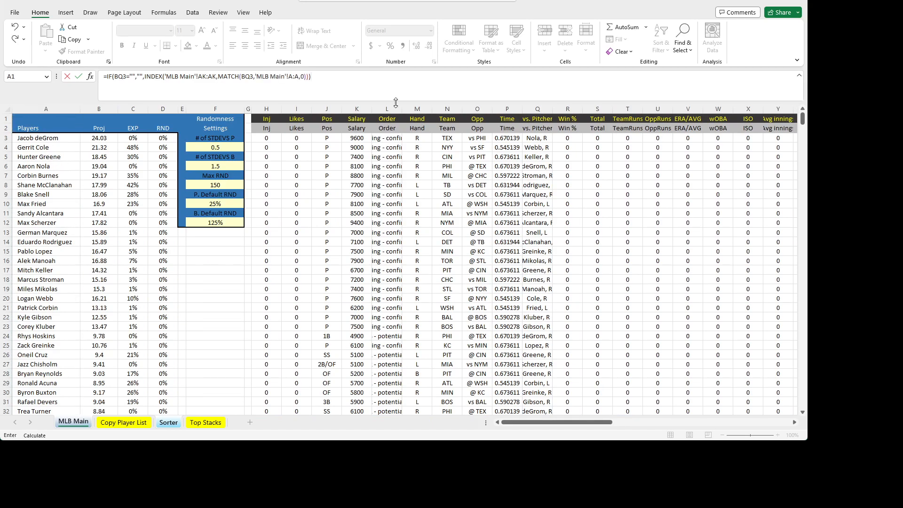
pyautogui.press('Return')
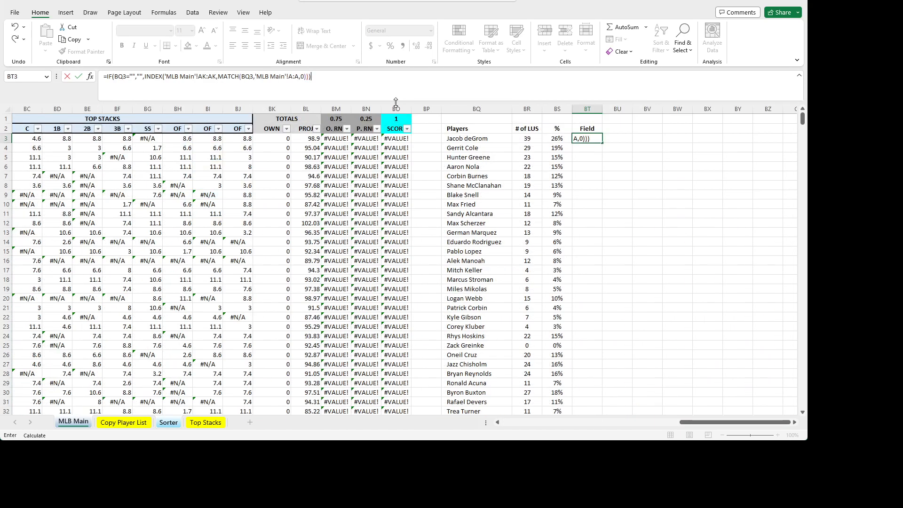
# - Fill the Field lookup formula down the player list and check the first cell
pyautogui.press('Up')
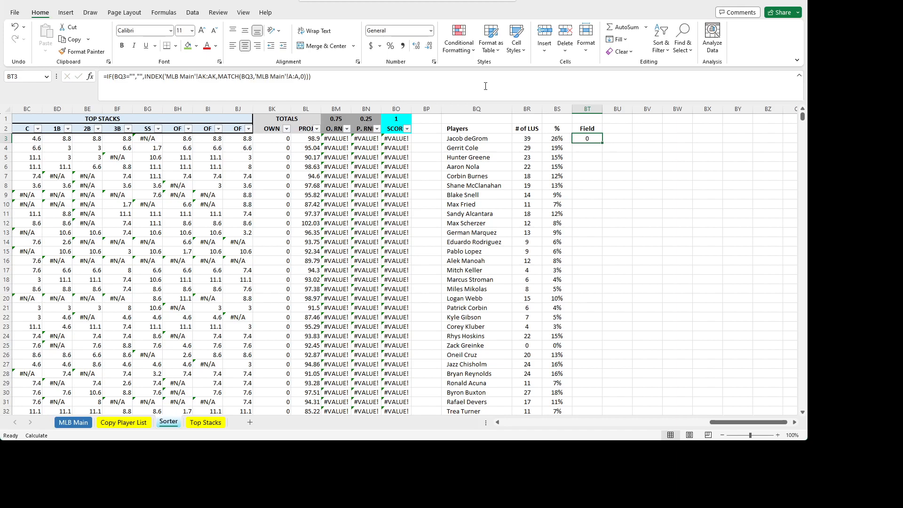
pyautogui.doubleClick(603, 145)
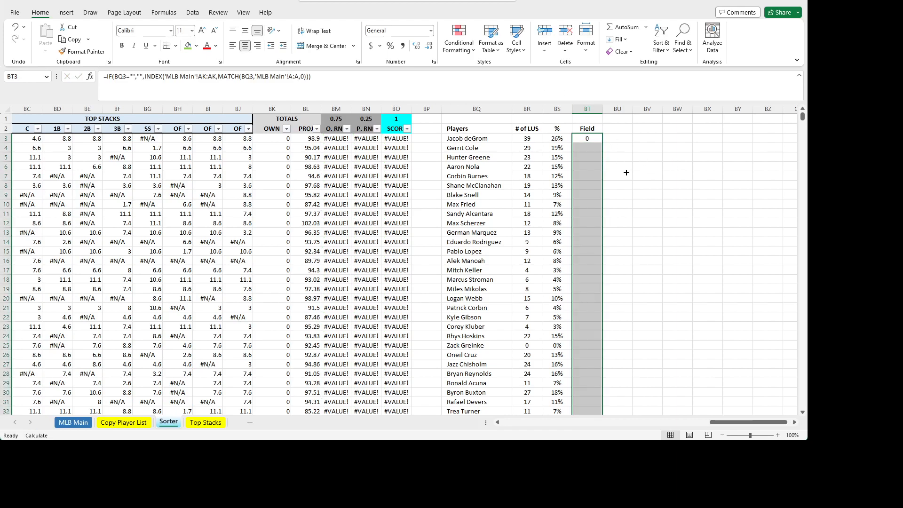
pyautogui.click(618, 157)
pyautogui.click(584, 137)
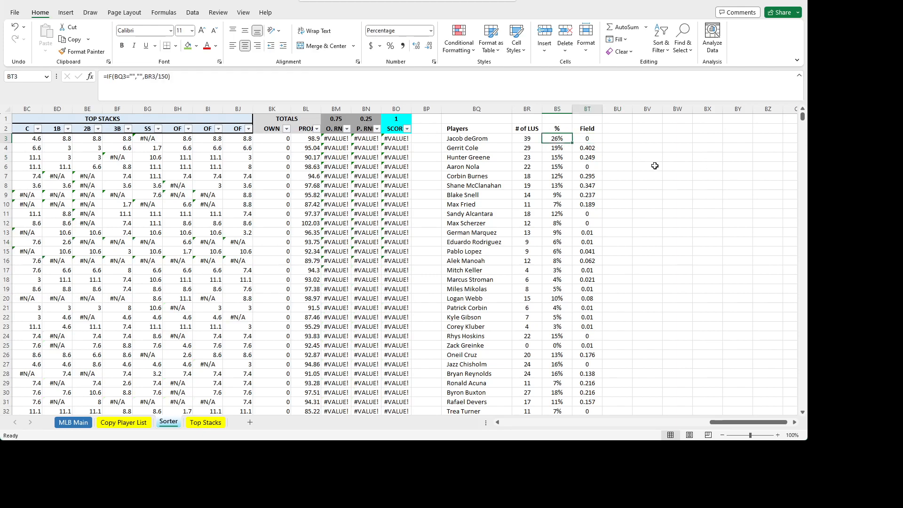
# - Apply Percent Style to BT3, then to the Field column from BT3 to the last row
pyautogui.click(611, 203)
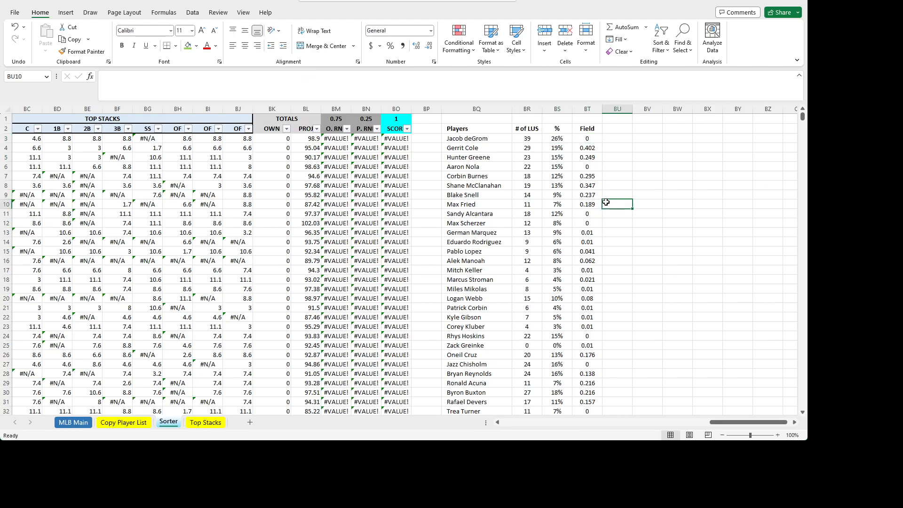
pyautogui.press('Up')
pyautogui.press('Up')
pyautogui.press('Up')
pyautogui.press('Up')
pyautogui.press('Up')
pyautogui.press('Up')
pyautogui.press('Up')
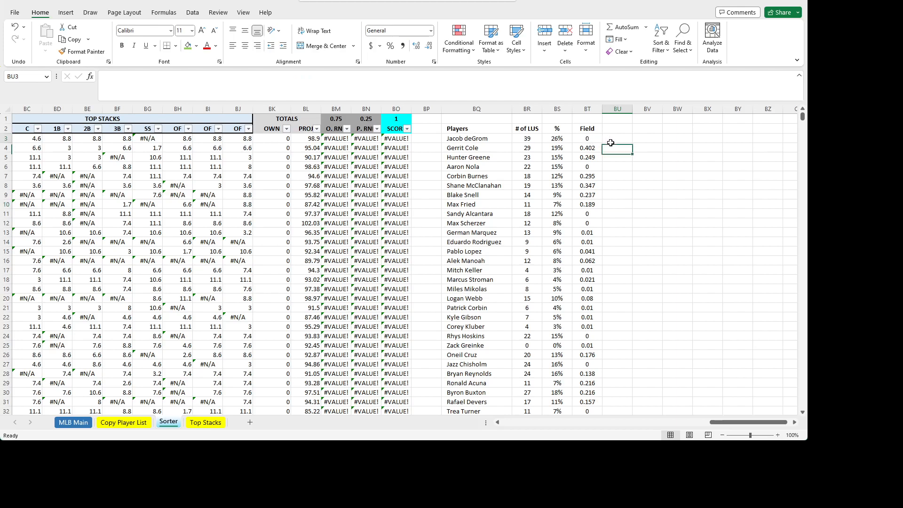
pyautogui.click(588, 138)
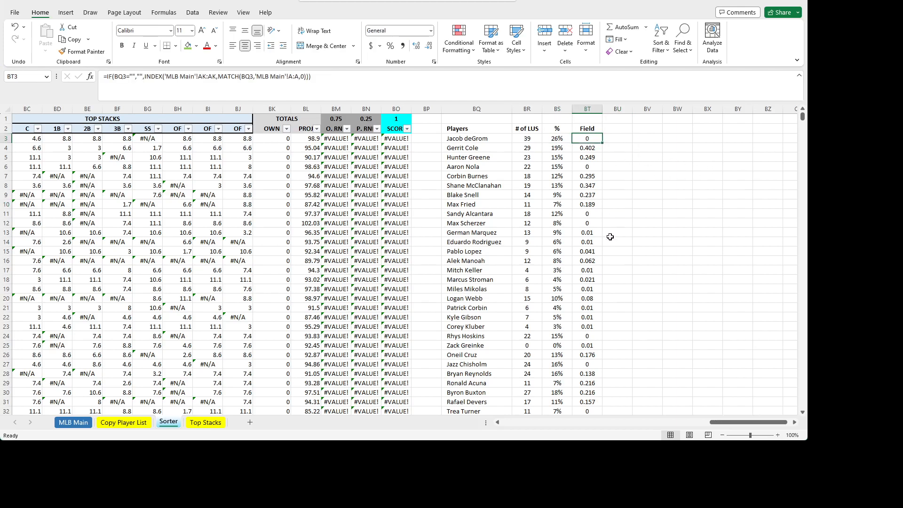
pyautogui.click(390, 46)
pyautogui.hotkey('ctrl', 'shift', 'Down')
pyautogui.click(649, 176)
# - Review the Players, # of LUS, % and Field headers and their first values
pyautogui.click(562, 139)
pyautogui.press('Left')
pyautogui.press('Right')
pyautogui.press('Right')
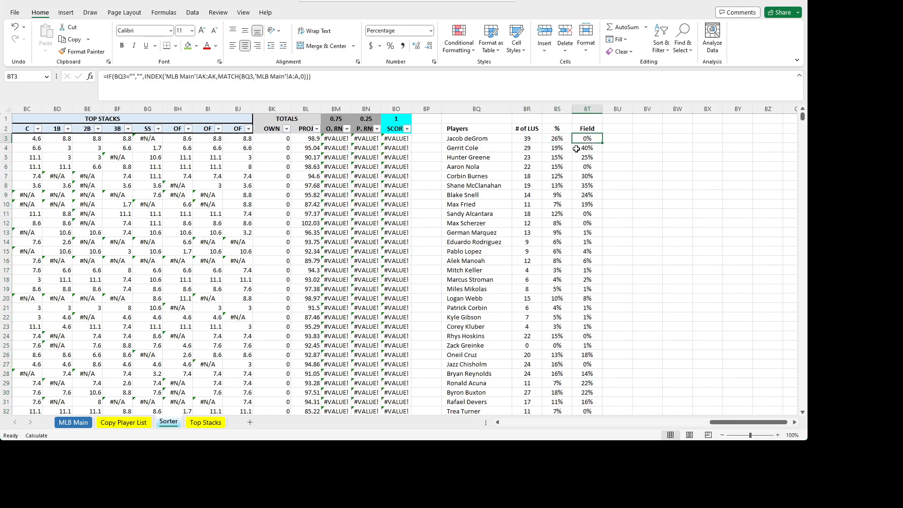
pyautogui.press('Left')
pyautogui.press('Left')
pyautogui.press('Left')
pyautogui.press('Up')
pyautogui.press('Up')
pyautogui.press('Down')
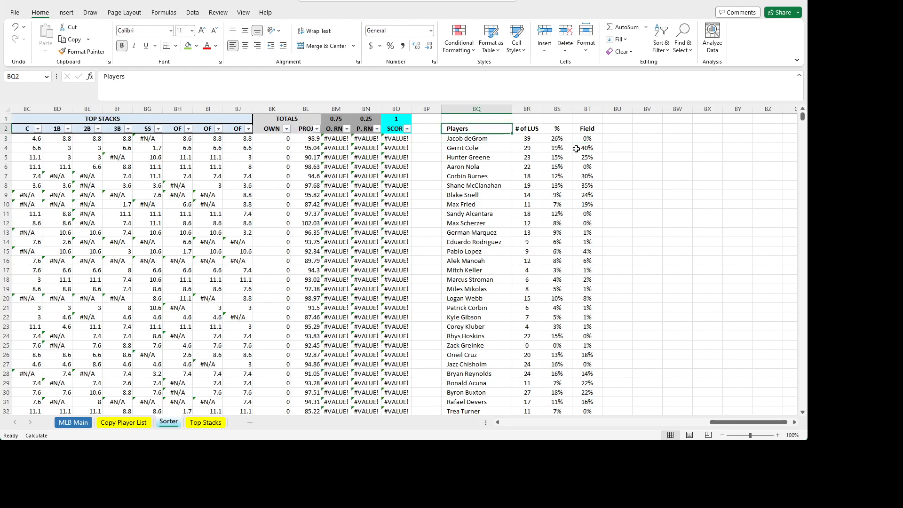
pyautogui.press('Right')
pyautogui.press('Right')
pyautogui.press('Down')
pyautogui.press('Right')
pyautogui.press('Up')
# - Merge and centre BQ1:BT1 with the heading EXPOSURES
pyautogui.moveTo(464, 119); pyautogui.dragTo(589, 124)
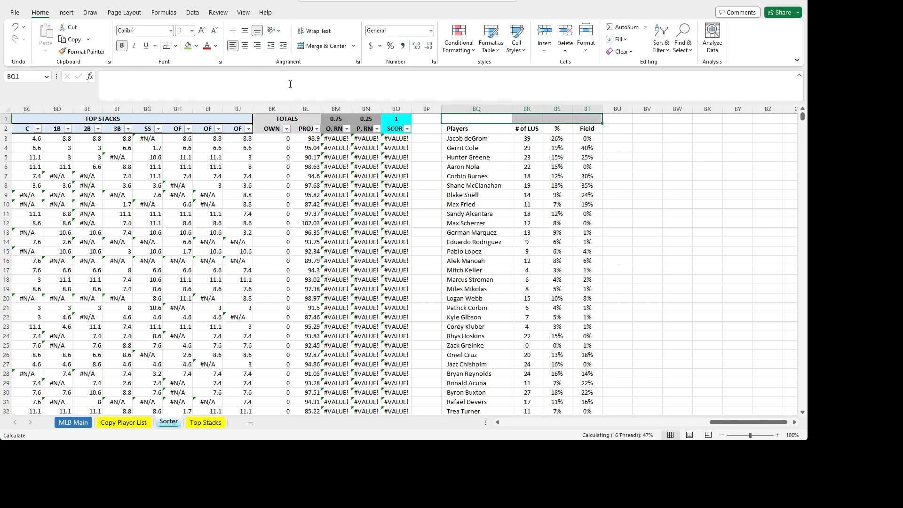
pyautogui.click(323, 46)
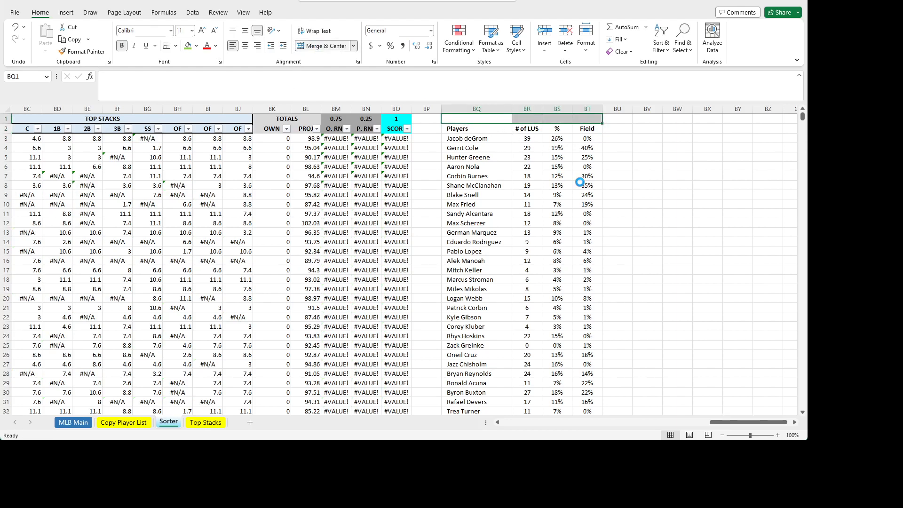
pyautogui.write('EXPOSURES')
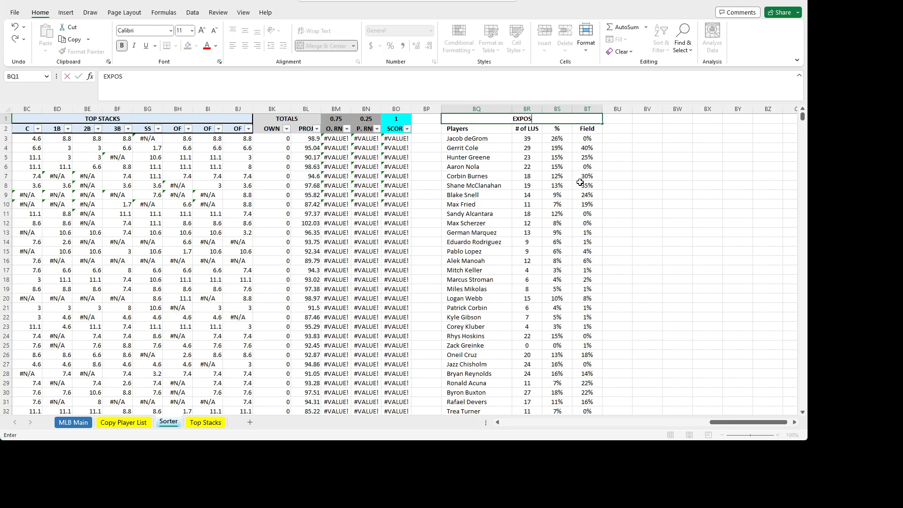
pyautogui.press('Return')
# - Check the player, count and %-of-150 formulas, then insert an empty column before Players
pyautogui.press('Down')
pyautogui.press('Down')
pyautogui.press('Right')
pyautogui.press('Left')
pyautogui.press('Up')
pyautogui.press('Right')
pyautogui.press('Right')
pyautogui.press('Left')
pyautogui.press('Up')
pyautogui.press('Left')
pyautogui.press('Down')
pyautogui.press('Right')
pyautogui.press('Left')
pyautogui.press('Right')
pyautogui.press('Left')
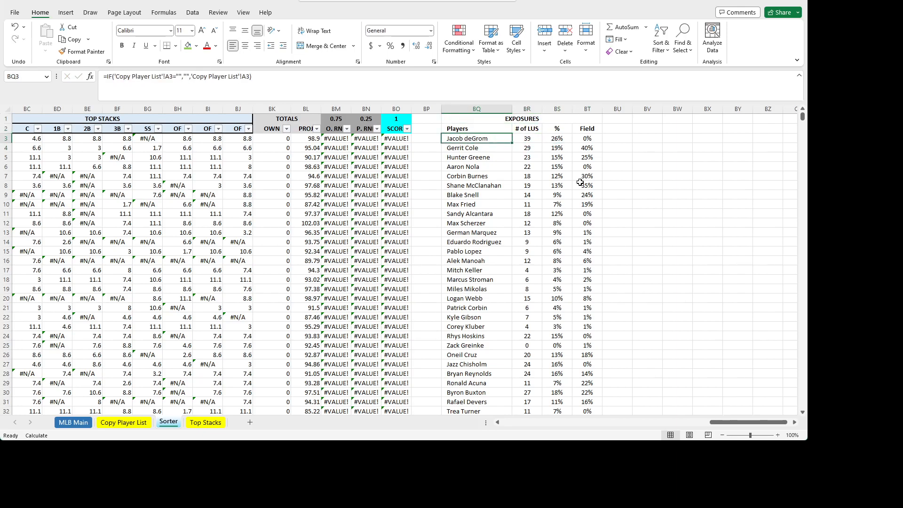
pyautogui.press('Right')
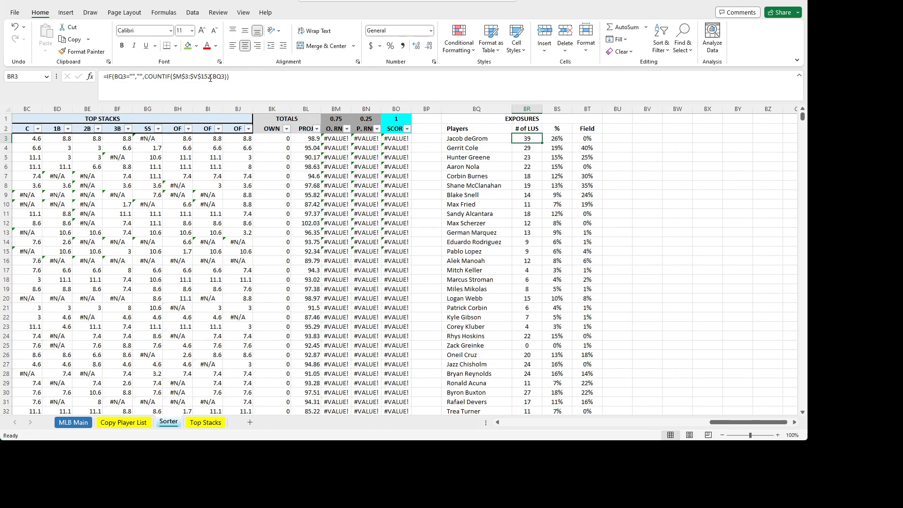
pyautogui.click(562, 138)
pyautogui.press('Left')
pyautogui.press('Down')
pyautogui.press('Down')
pyautogui.press('Down')
pyautogui.press('Down')
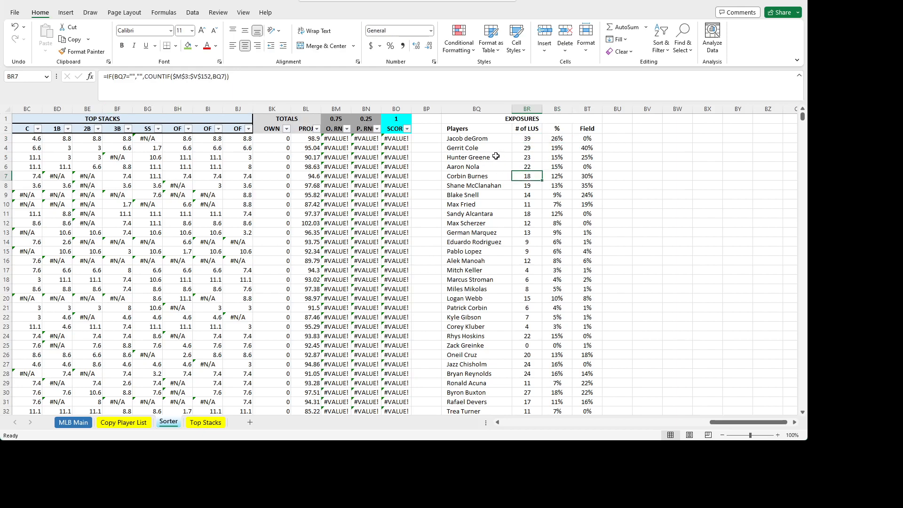
pyautogui.click(453, 109)
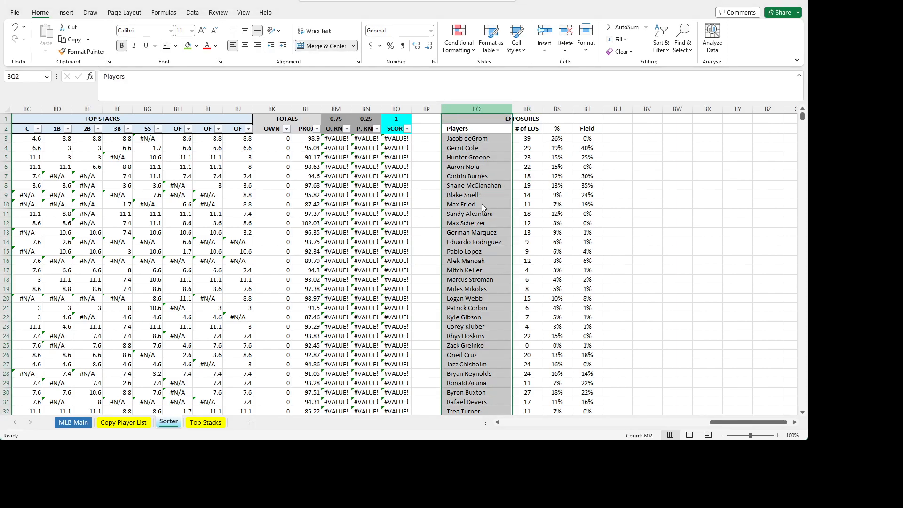
pyautogui.hotkey('ctrl', 'shift', '+')
# - Insert a second empty column and narrow columns BP and BR
pyautogui.rightClick(459, 110)
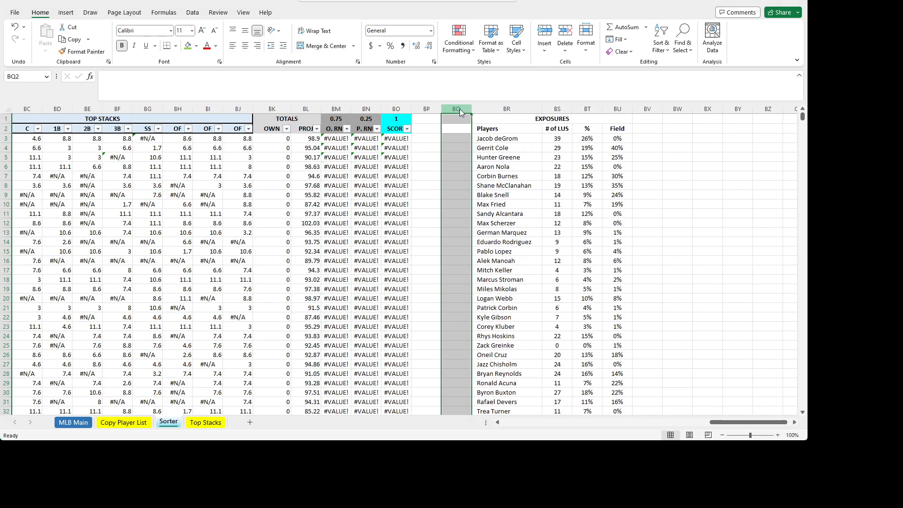
pyautogui.click(482, 210)
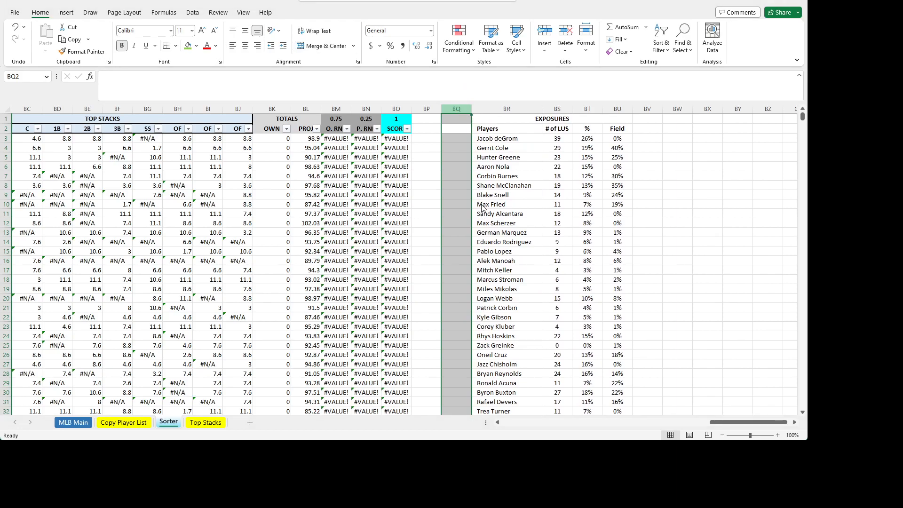
pyautogui.click(447, 184)
pyautogui.moveTo(441, 109); pyautogui.dragTo(422, 110)
pyautogui.moveTo(484, 108)
pyautogui.mouseDown()
pyautogui.moveTo(463, 109)
pyautogui.moveTo(480, 110)
pyautogui.mouseUp()
# - Label BQ3 '# OF LUS', fit column BQ to it and centre the column
pyautogui.click(445, 137)
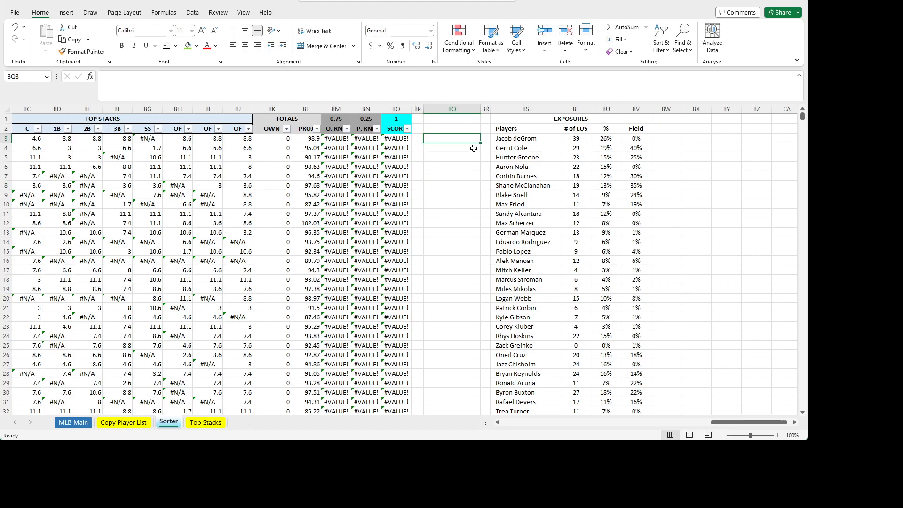
pyautogui.write('# OF LUS')
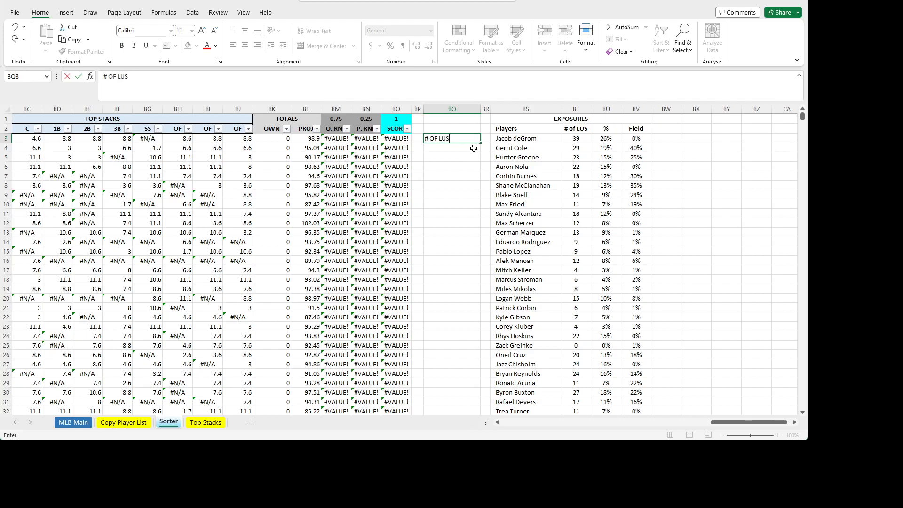
pyautogui.click(467, 157)
pyautogui.moveTo(480, 110); pyautogui.dragTo(469, 111)
pyautogui.click(445, 109)
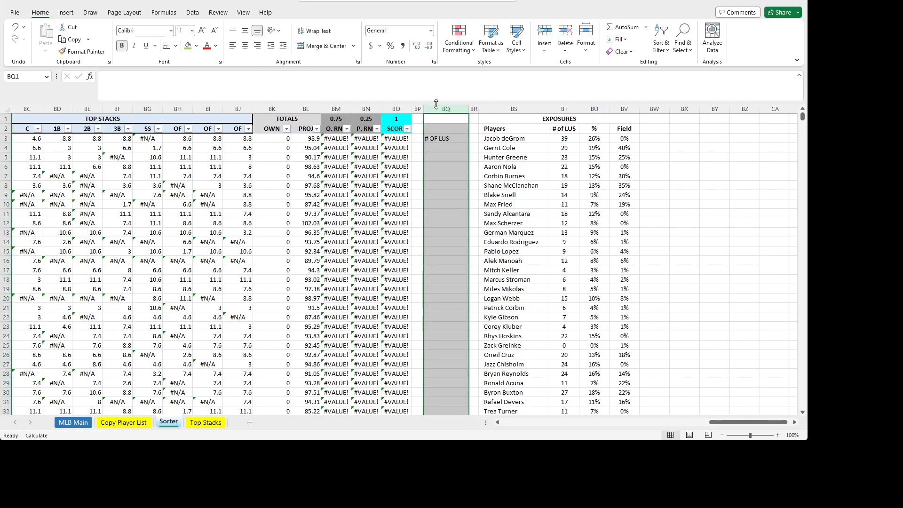
pyautogui.click(247, 47)
# - Fill BQ4 light yellow and put thick borders around BQ3:BQ4
pyautogui.click(430, 147)
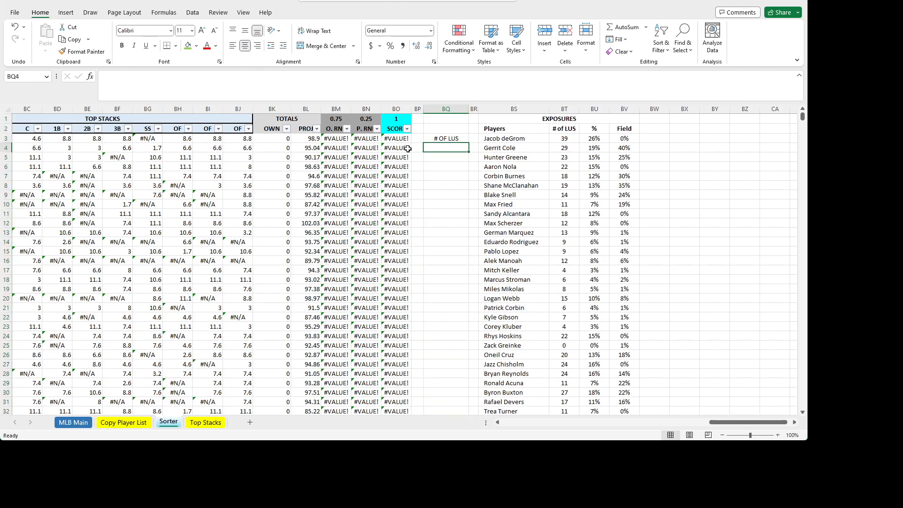
pyautogui.click(188, 45)
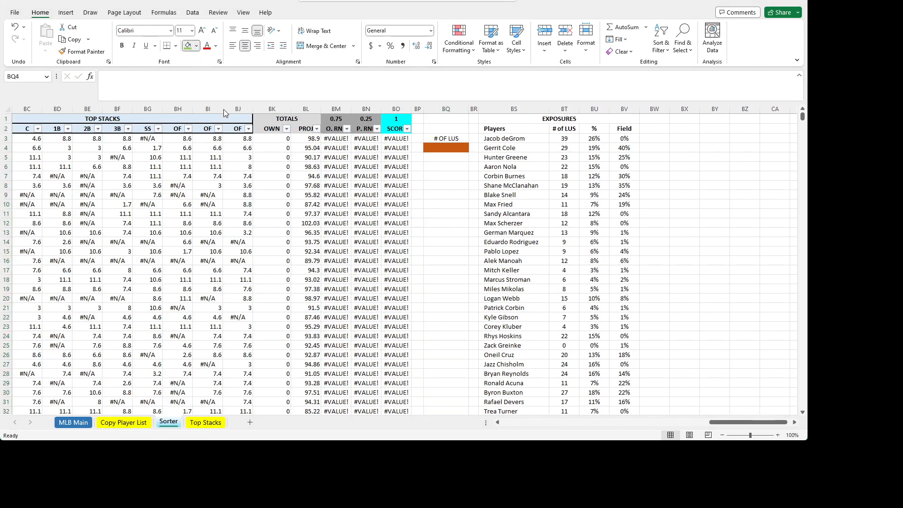
pyautogui.click(194, 162)
pyautogui.click(444, 167)
pyautogui.click(443, 139)
pyautogui.click(438, 147)
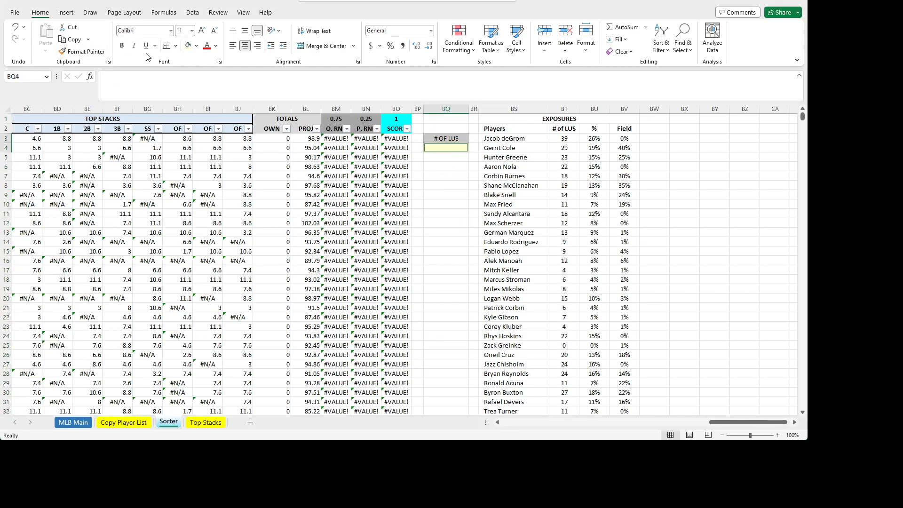
pyautogui.click(195, 165)
pyautogui.click(453, 158)
pyautogui.click(454, 196)
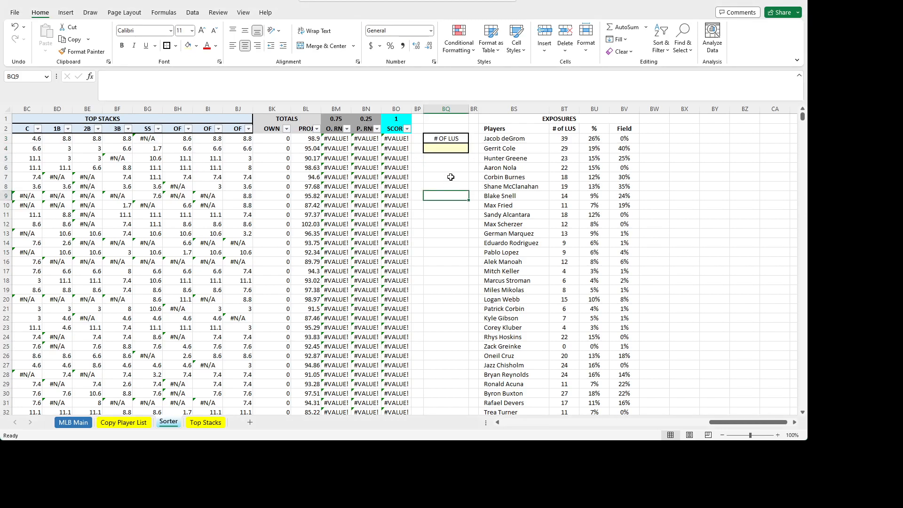
# - Shade the # OF LUS label light blue-grey and enter 150 in BQ4
pyautogui.click(445, 149)
pyautogui.click(444, 137)
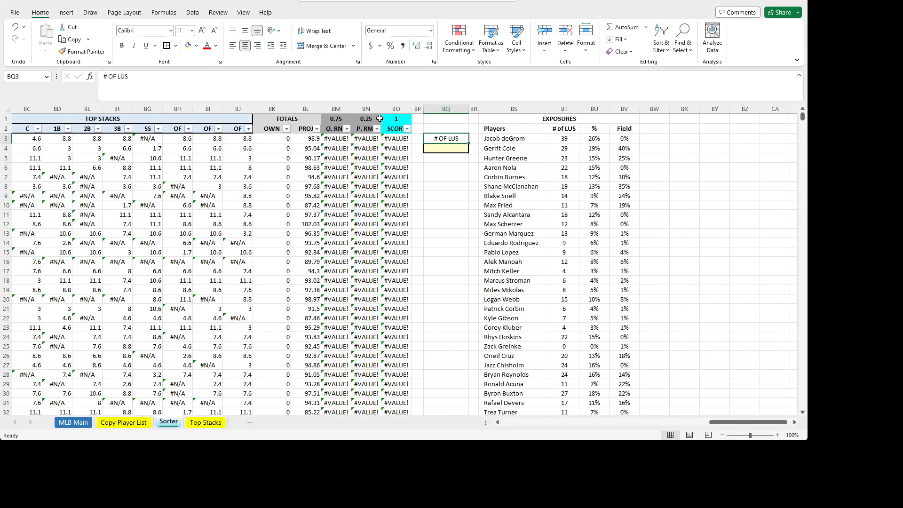
pyautogui.click(188, 46)
pyautogui.click(460, 179)
pyautogui.click(447, 149)
pyautogui.write('150')
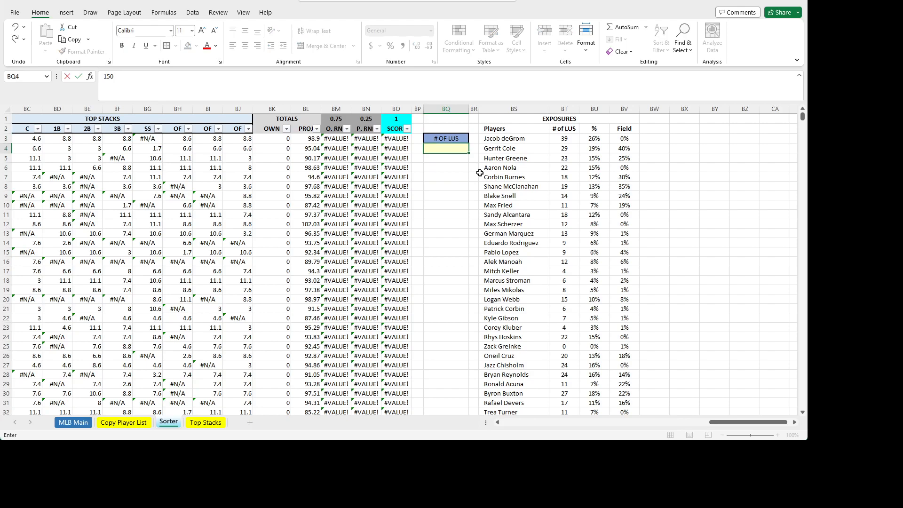
pyautogui.press('Return')
pyautogui.press('Up')
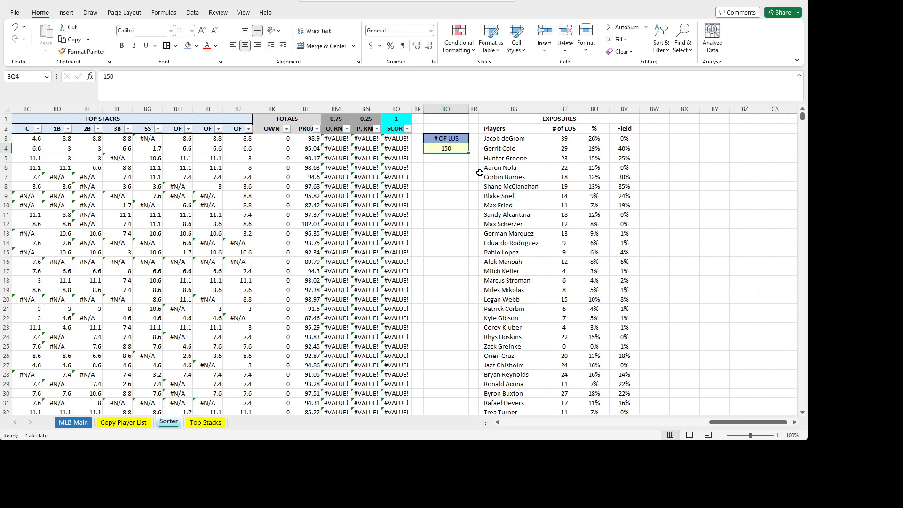
pyautogui.press('Up')
pyautogui.press('Right')
pyautogui.press('Right')
pyautogui.press('Right')
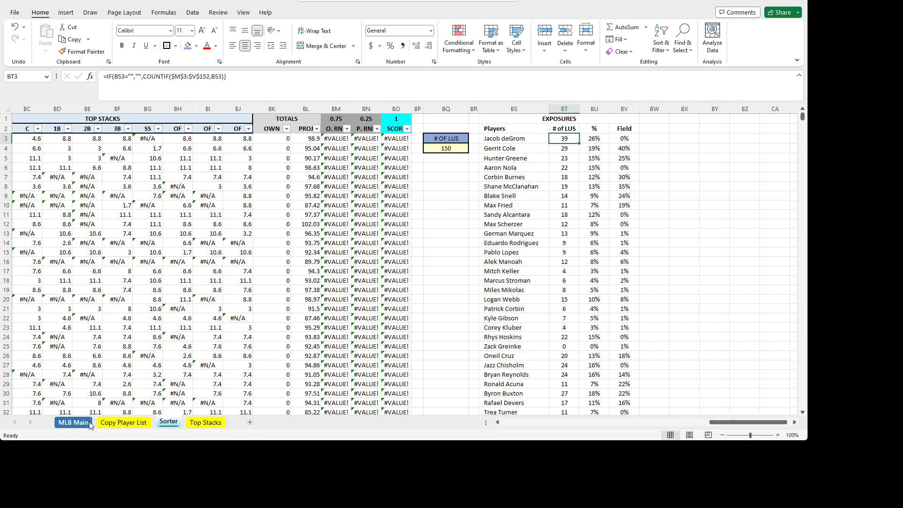
# - Check the Likes formula in MLB Main cell I3, then return to Sorter
pyautogui.click(73, 422)
pyautogui.click(292, 139)
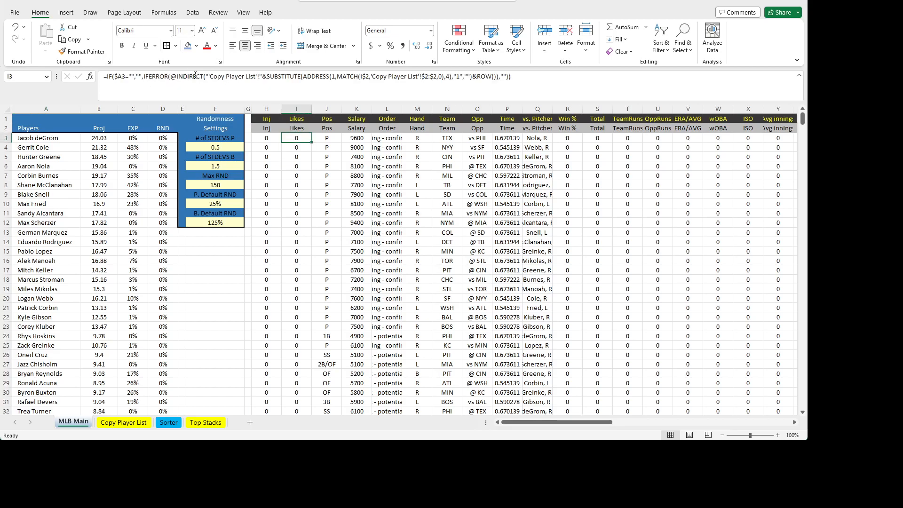
pyautogui.click(169, 422)
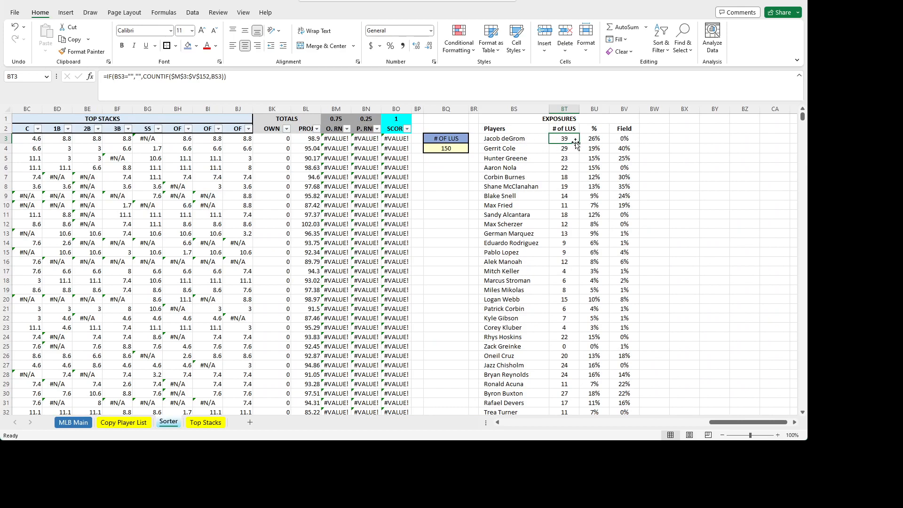
# - Select BT3 and place the cursor in its COUNTIF lineup range for editing
pyautogui.click(658, 141)
pyautogui.click(566, 139)
pyautogui.moveTo(739, 422)
pyautogui.mouseDown()
pyautogui.moveTo(574, 438)
pyautogui.moveTo(744, 425)
pyautogui.mouseUp()
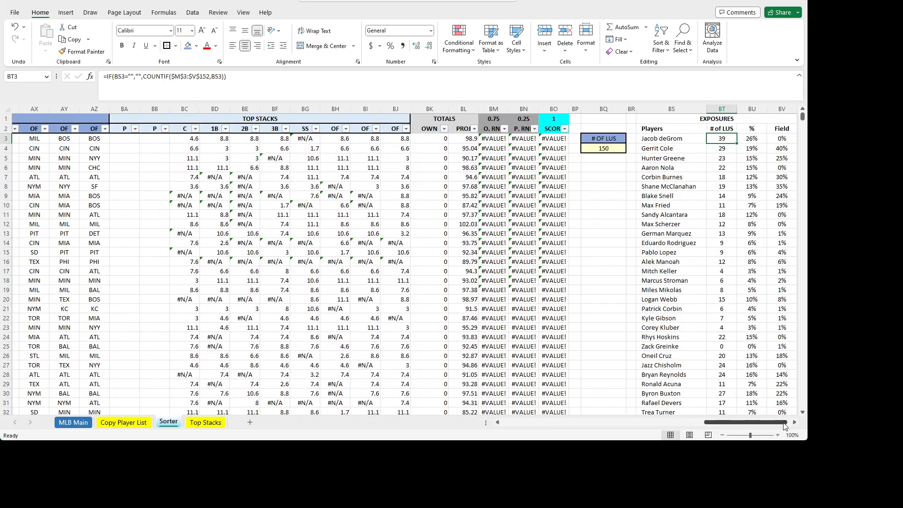
pyautogui.click(794, 423)
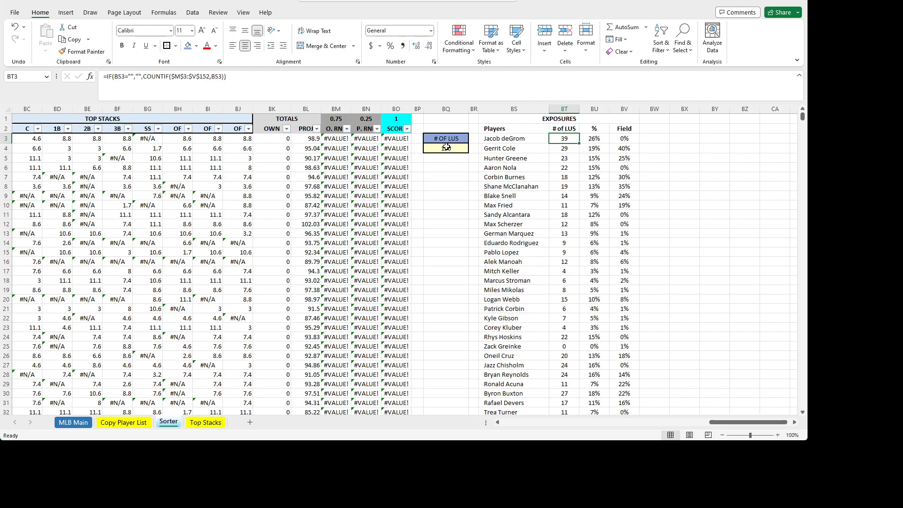
pyautogui.click(186, 77)
pyautogui.press('Right')
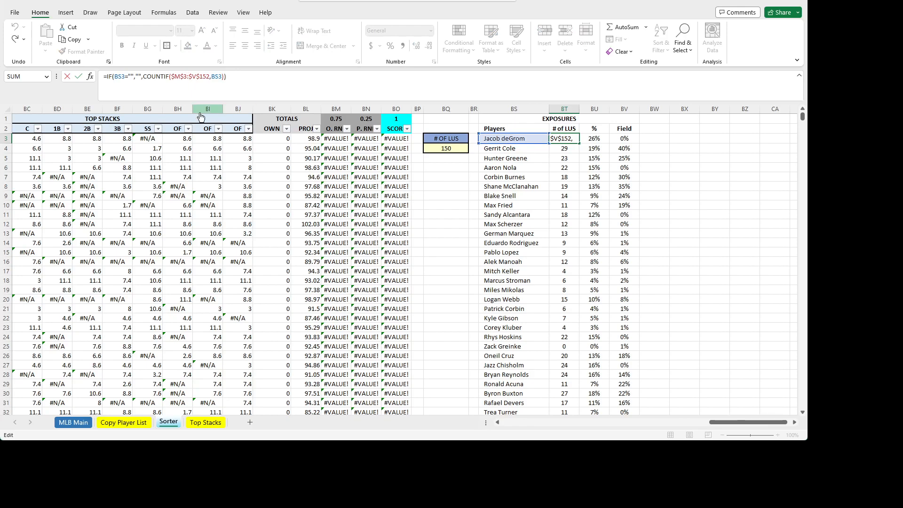
# - Start replacing the fixed end of BT3's $M$3 range with INDIRECT("V" & …)
pyautogui.hotkey('ctrl', 'Return')
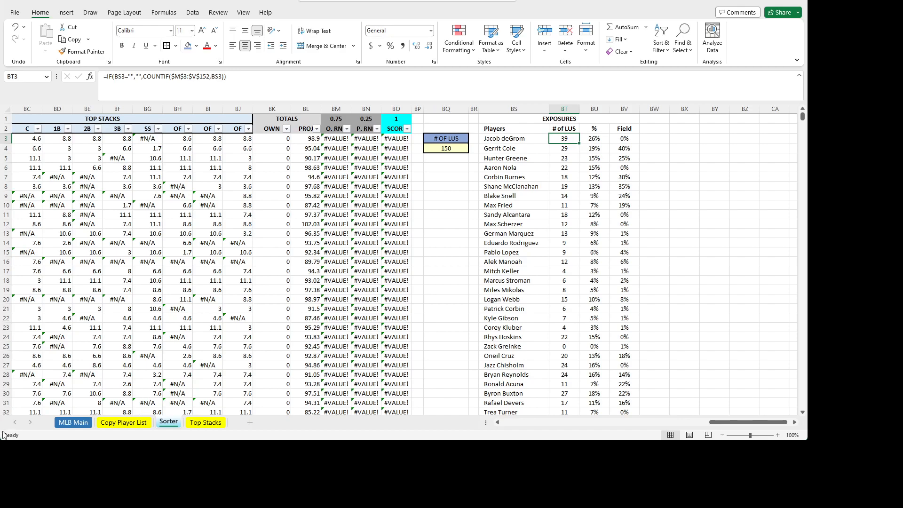
pyautogui.hotkey('alt', 'Tab')
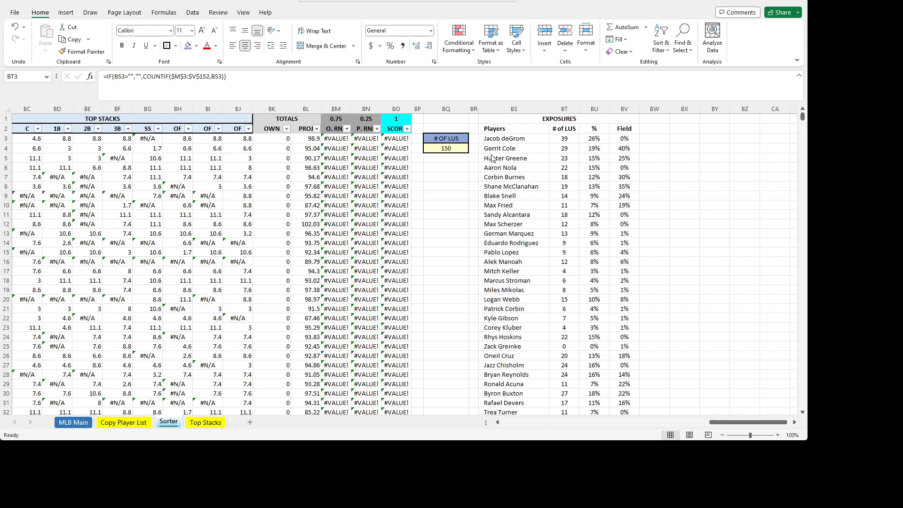
pyautogui.click(576, 138)
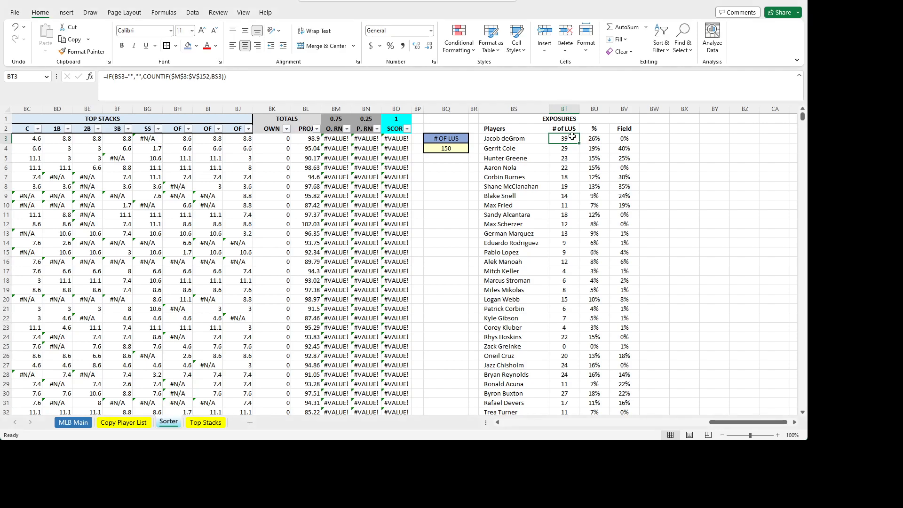
pyautogui.click(194, 76)
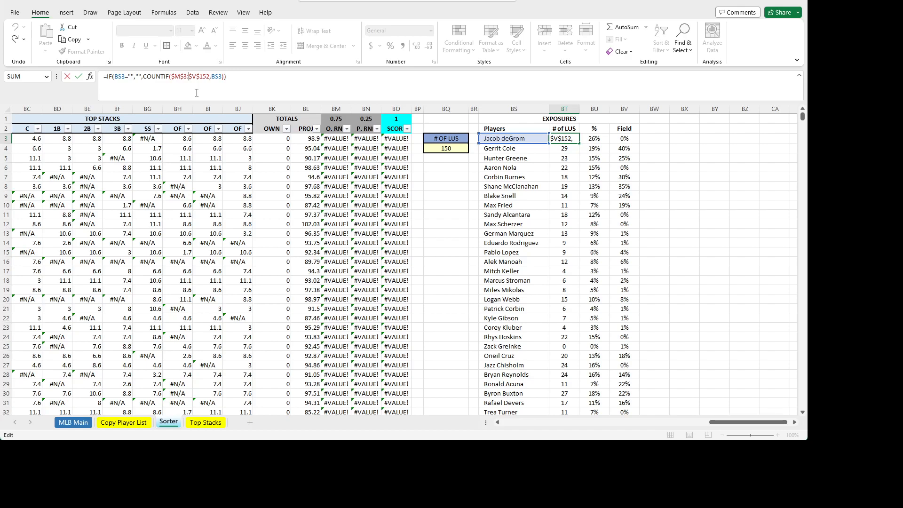
pyautogui.write('IND')
pyautogui.write('IRECT')
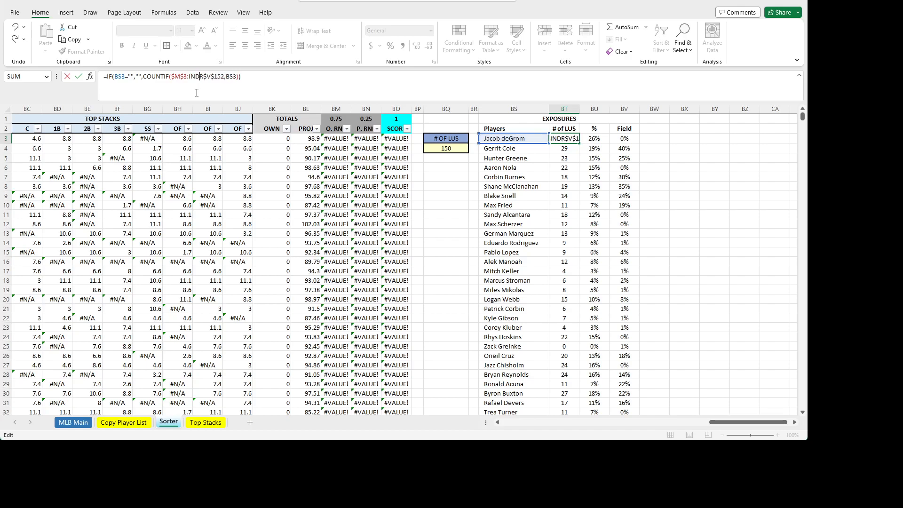
pyautogui.write('(')
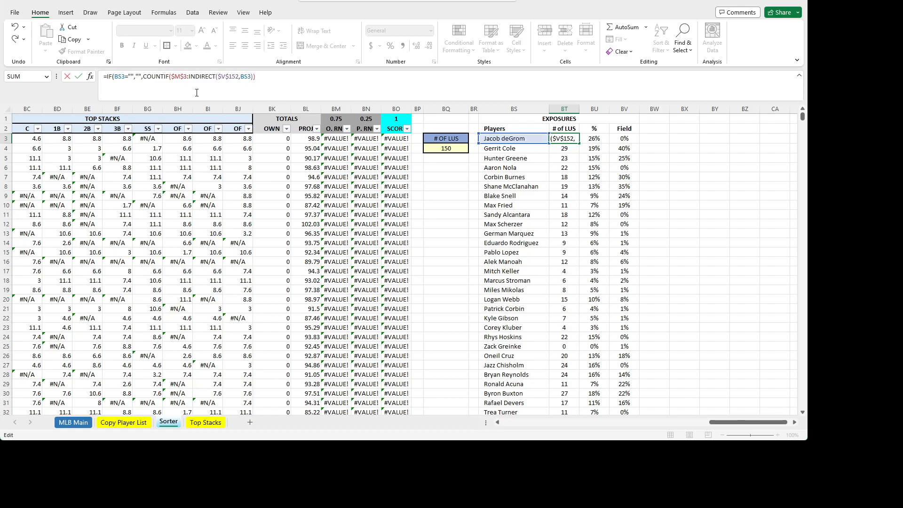
pyautogui.press('BackSpace')
pyautogui.write('"')
pyautogui.write('"V')
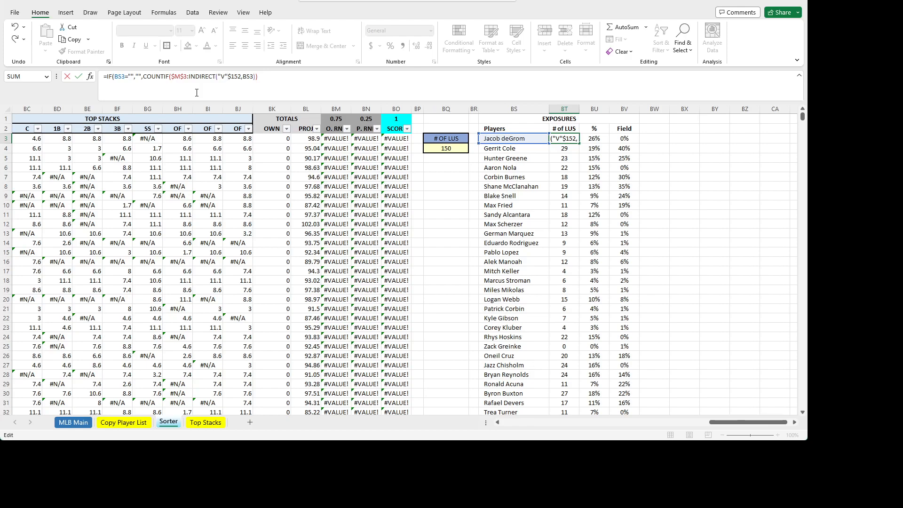
pyautogui.write('&')
# - End the range at INDIRECT("V" & $BQ$4) and fill the formula down column BT
pyautogui.press('Delete')
pyautogui.press('Delete')
pyautogui.press('Delete')
pyautogui.press('Delete')
pyautogui.write('BQ4')
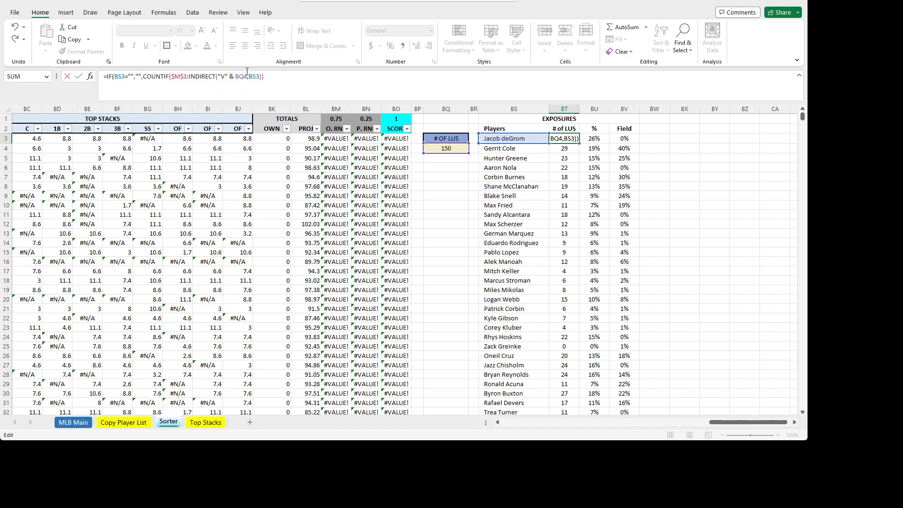
pyautogui.press('F4')
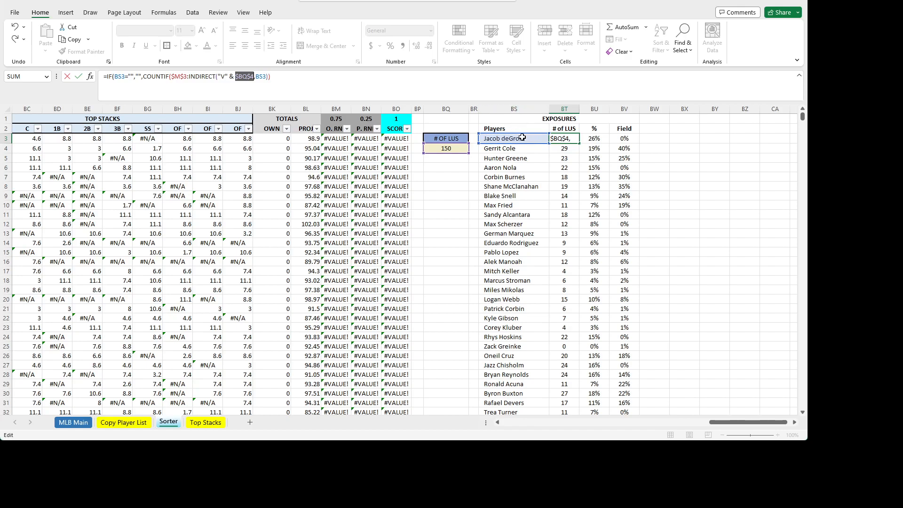
pyautogui.click(275, 83)
pyautogui.press('Left')
pyautogui.press('Left')
pyautogui.press('Left')
pyautogui.press('Left')
pyautogui.press('Left')
pyautogui.press('Left')
pyautogui.press('Left')
pyautogui.press('Left')
pyautogui.press('Left')
pyautogui.write(')')
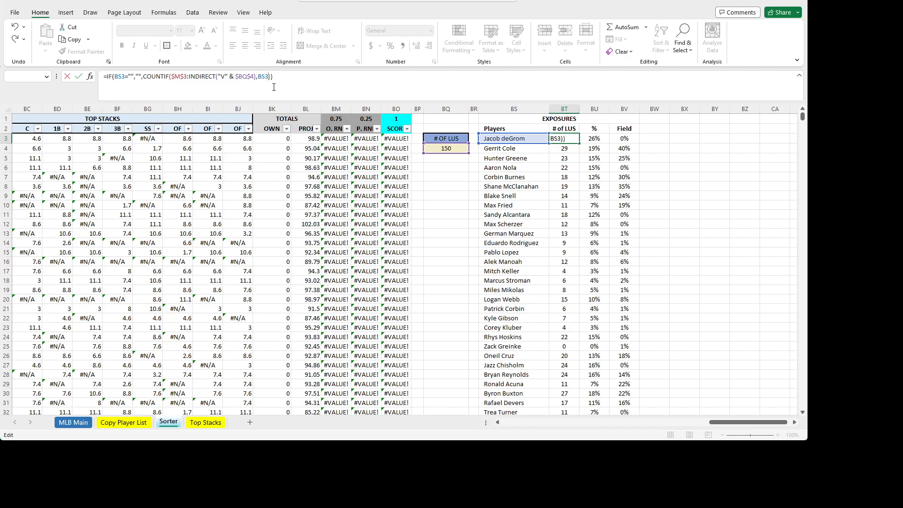
pyautogui.press('Return')
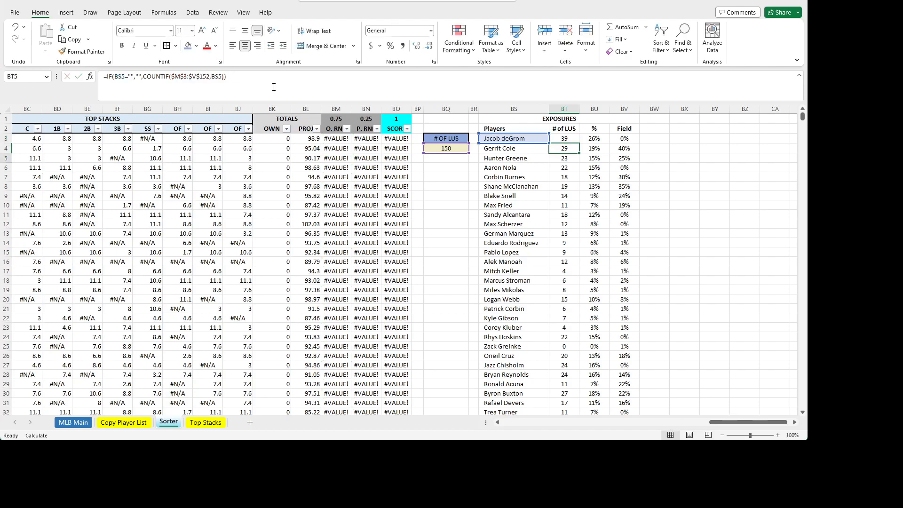
pyautogui.press('Up')
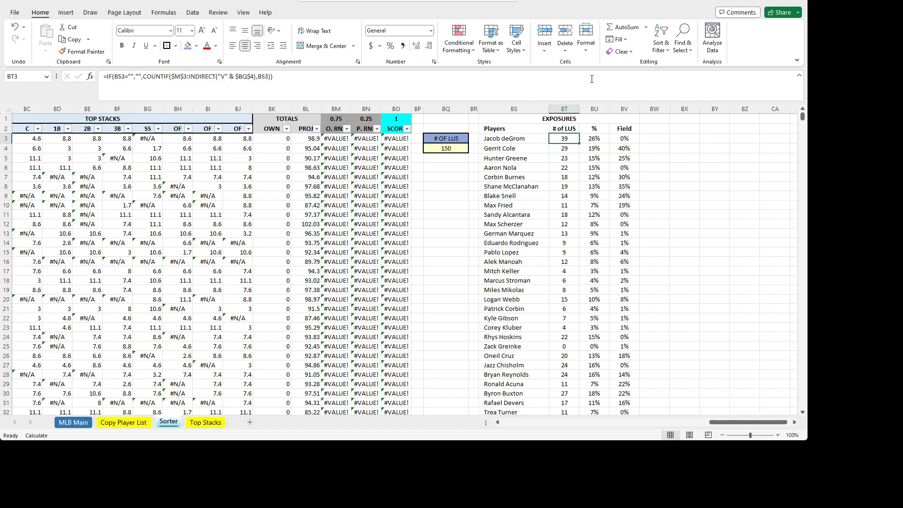
pyautogui.doubleClick(579, 143)
# - Change BT3's range end to INDIRECT("V" & $BQ$4+2) and fill it down column BT
pyautogui.moveTo(746, 421); pyautogui.dragTo(538, 425)
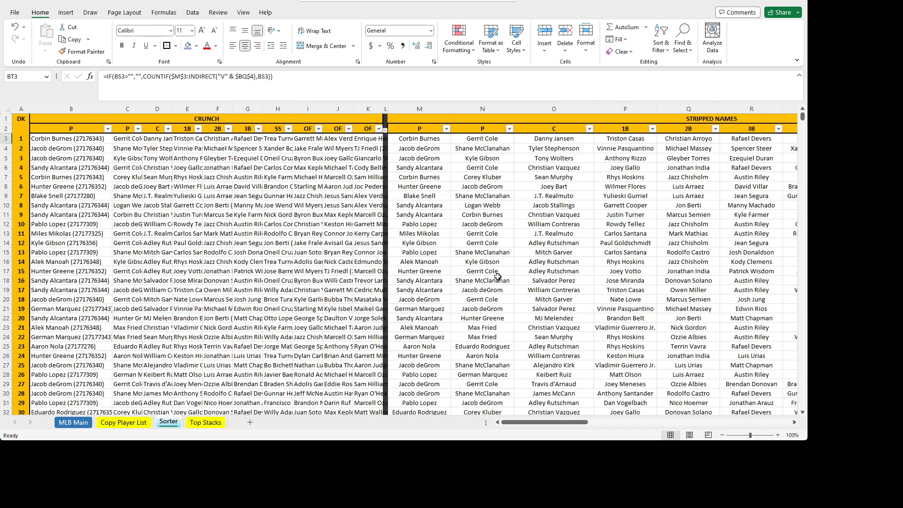
pyautogui.moveTo(549, 426); pyautogui.dragTo(784, 412)
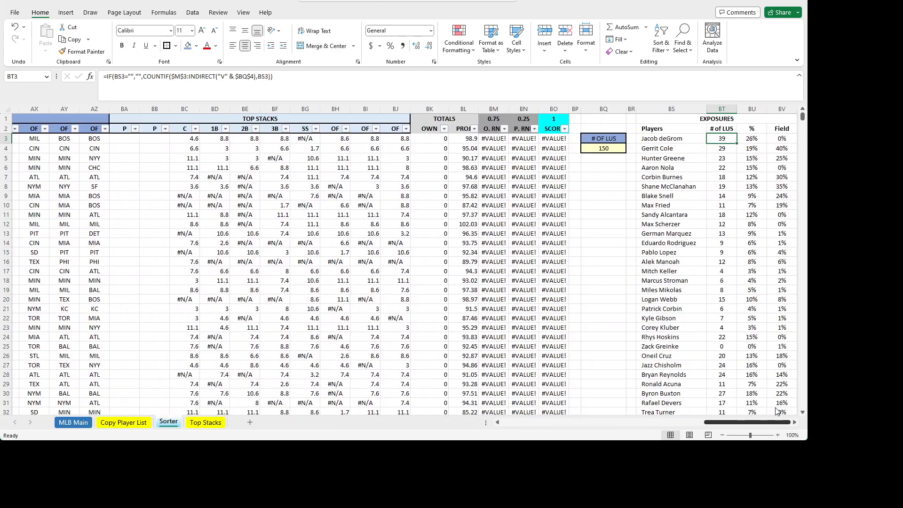
pyautogui.click(720, 148)
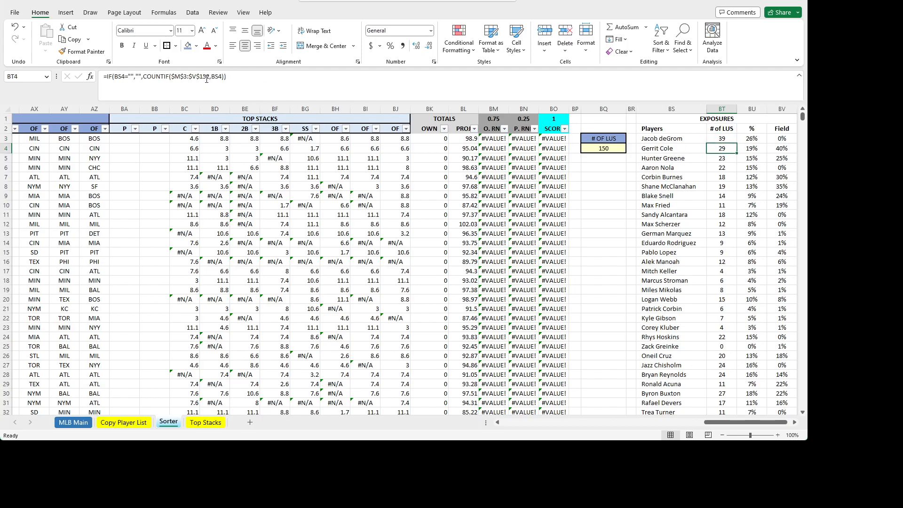
pyautogui.click(721, 139)
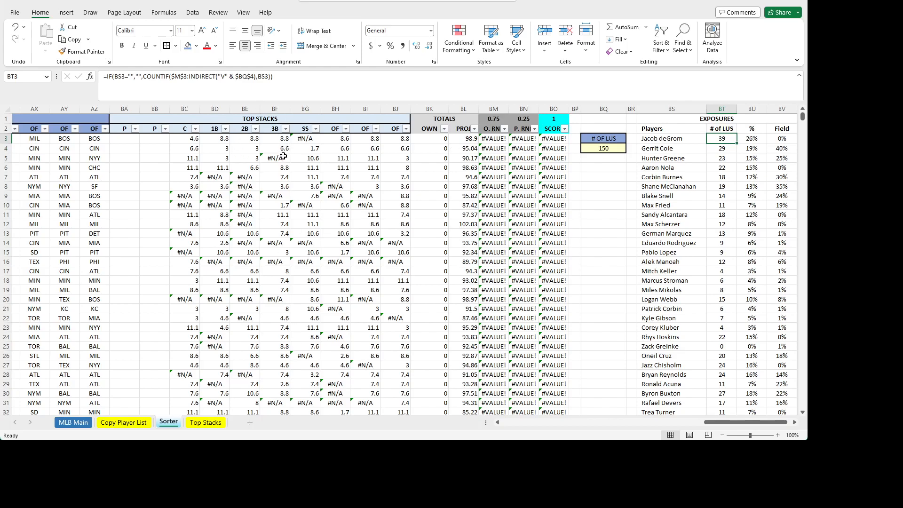
pyautogui.click(247, 80)
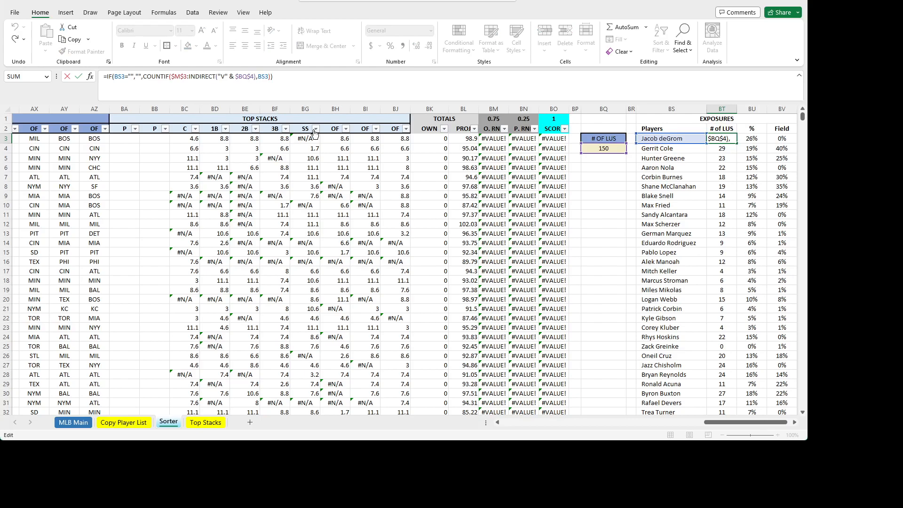
pyautogui.write('+2')
pyautogui.press('Return')
pyautogui.press('Up')
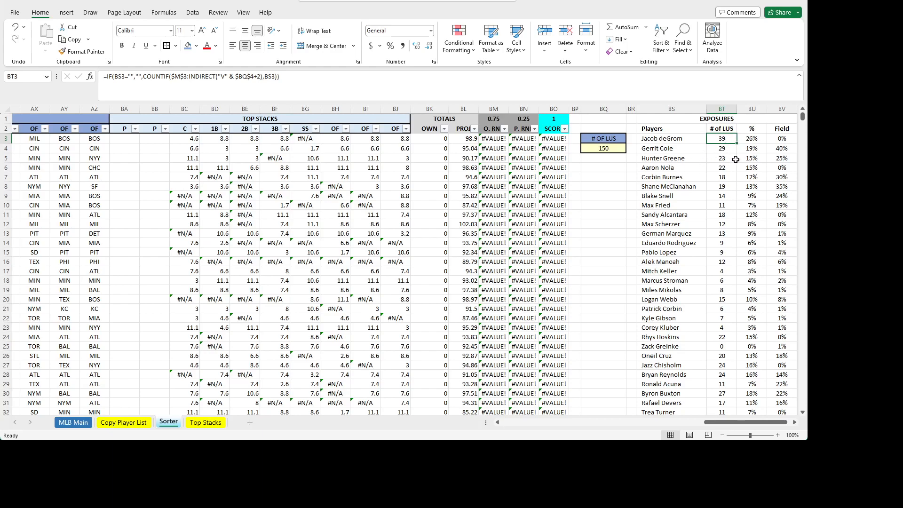
pyautogui.doubleClick(738, 144)
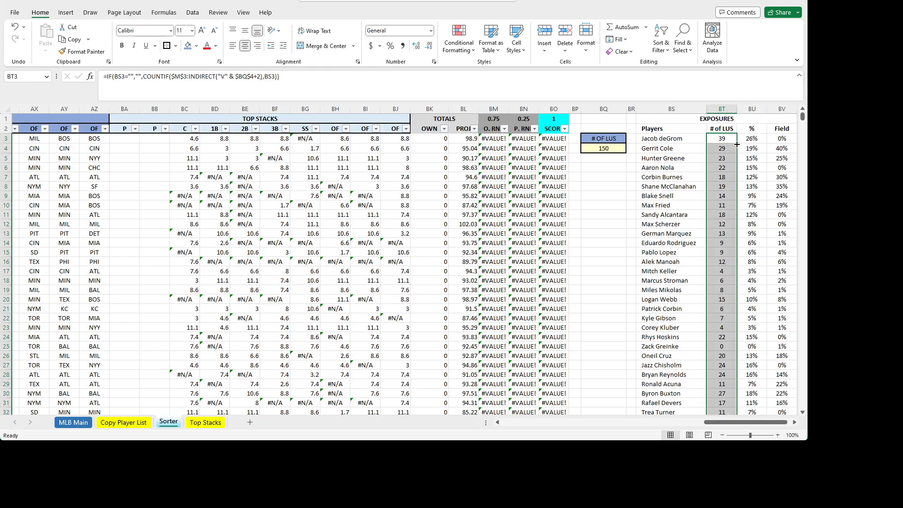
pyautogui.click(728, 159)
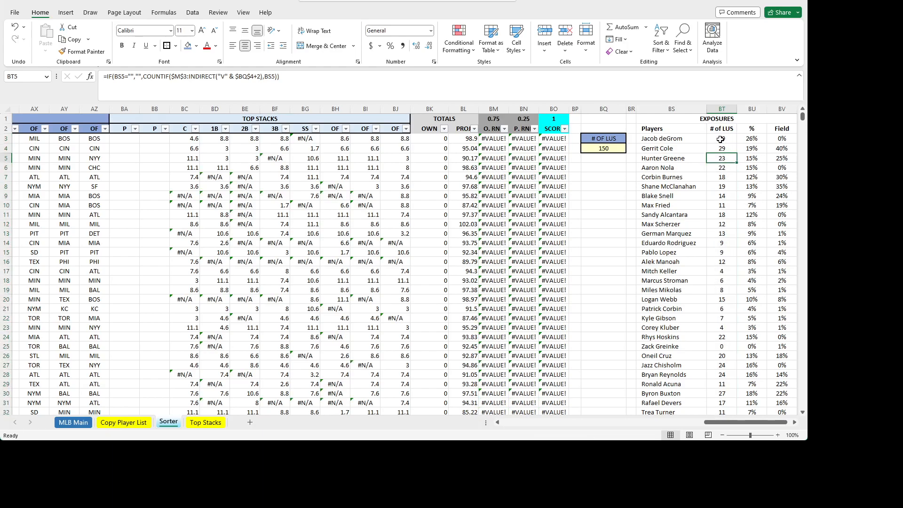
# - Test 10 as the # OF LUS value and check the first player's count
pyautogui.click(605, 148)
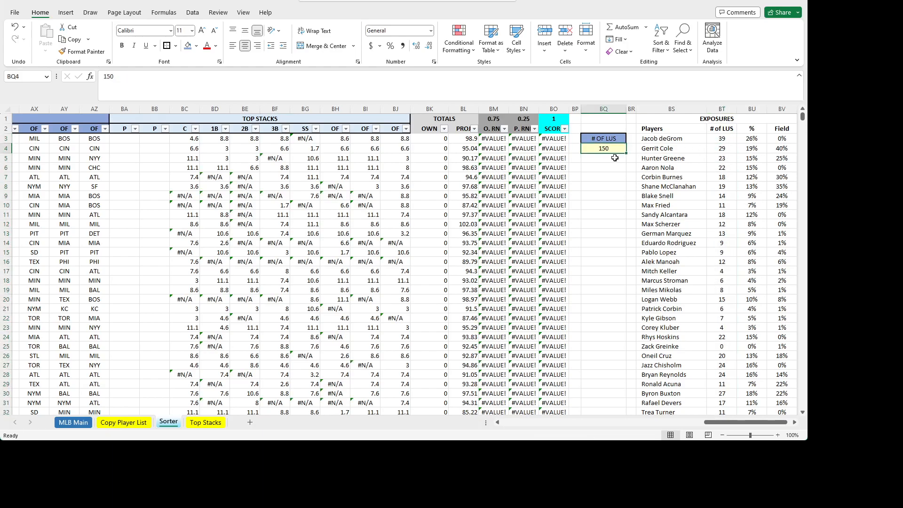
pyautogui.write('1')
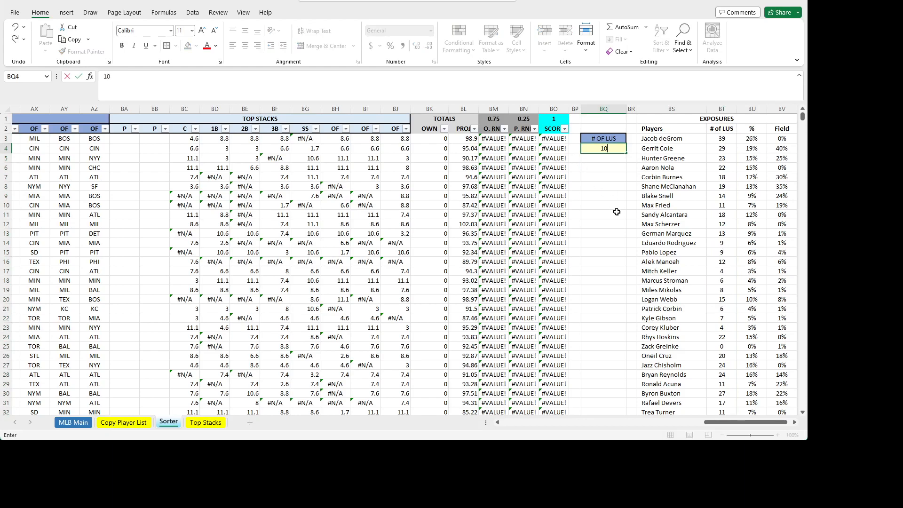
pyautogui.write('0')
pyautogui.press('Return')
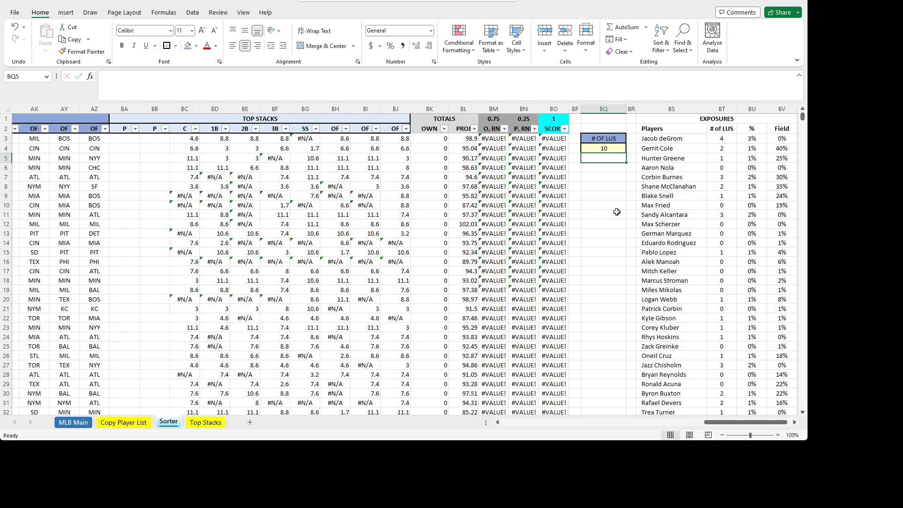
pyautogui.click(724, 138)
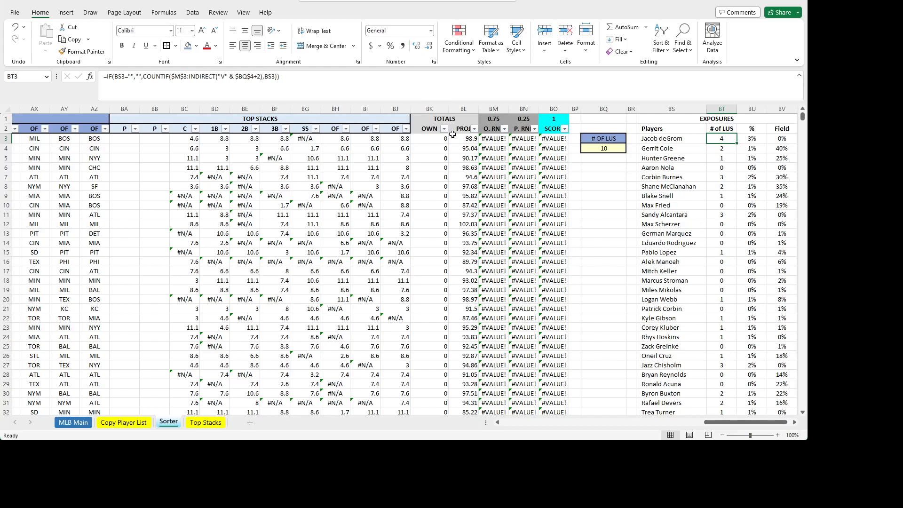
pyautogui.moveTo(726, 423); pyautogui.dragTo(587, 423)
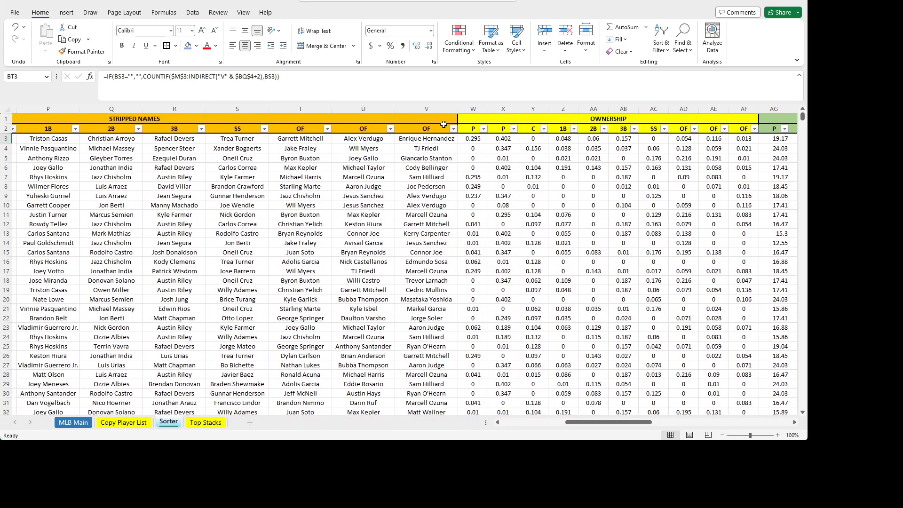
pyautogui.moveTo(612, 424); pyautogui.dragTo(750, 423)
pyautogui.click(722, 196)
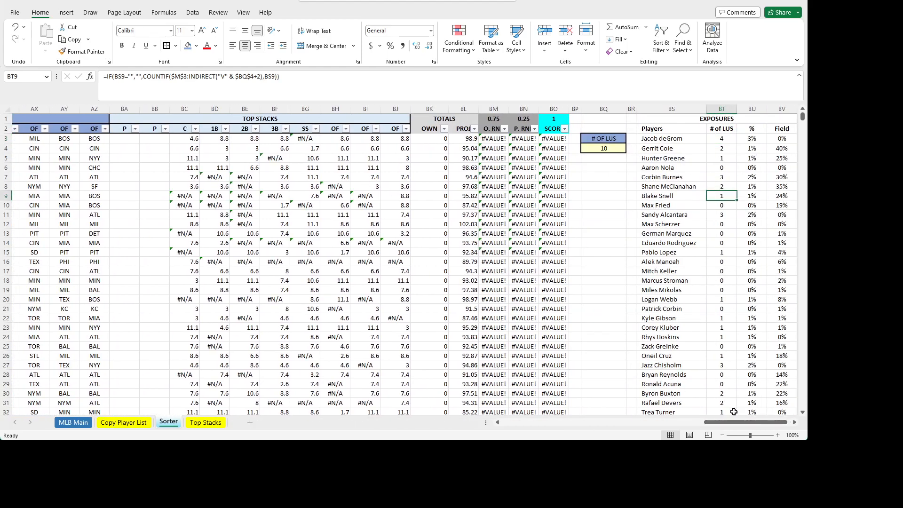
pyautogui.click(794, 422)
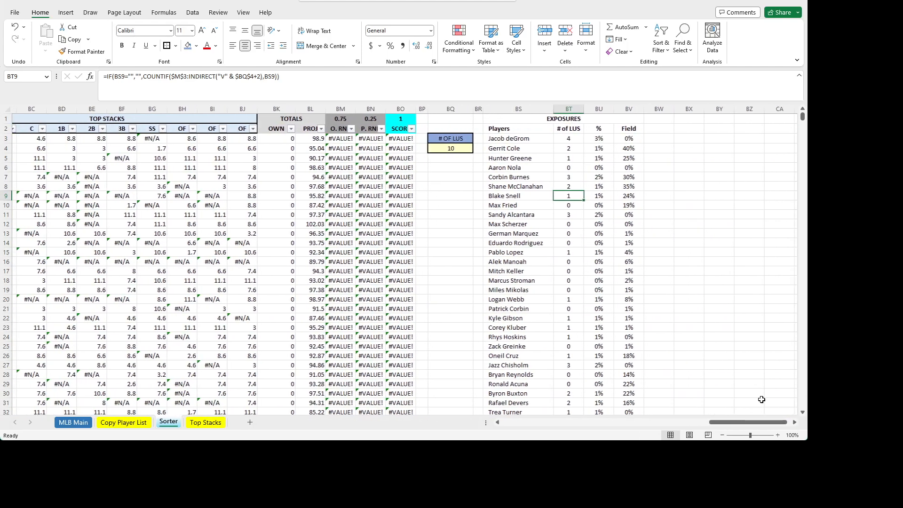
# - Enter 25 in BQ4 and compare the recalculated counts and percentages
pyautogui.click(459, 150)
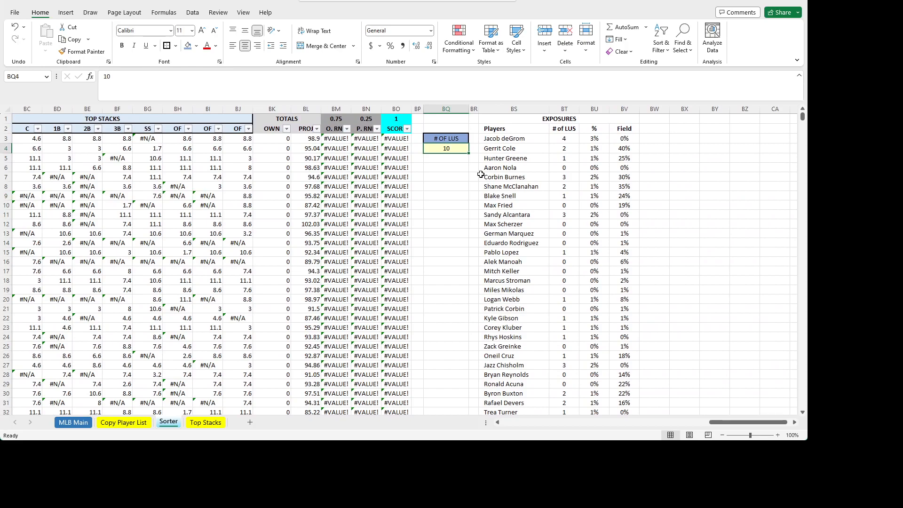
pyautogui.write('25')
pyautogui.press('Return')
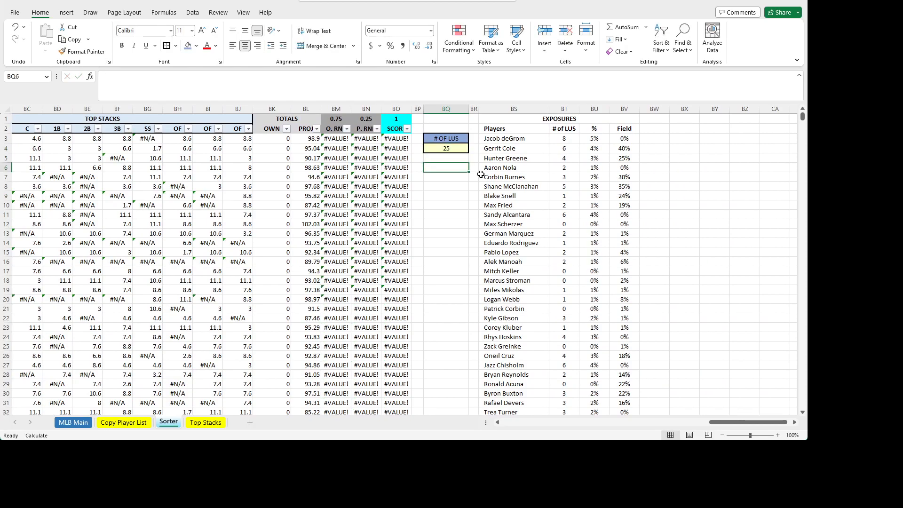
pyautogui.press('Right')
pyautogui.press('Right')
pyautogui.press('Up')
pyautogui.press('Right')
pyautogui.press('Right')
pyautogui.press('Up')
pyautogui.press('Left')
pyautogui.press('Right')
pyautogui.press('Left')
pyautogui.press('Right')
pyautogui.press('Left')
pyautogui.press('Right')
pyautogui.press('Left')
pyautogui.press('Left')
pyautogui.press('Right')
pyautogui.press('Right')
pyautogui.press('Left')
pyautogui.press('Left')
pyautogui.press('Right')
pyautogui.press('Right')
pyautogui.click(171, 79)
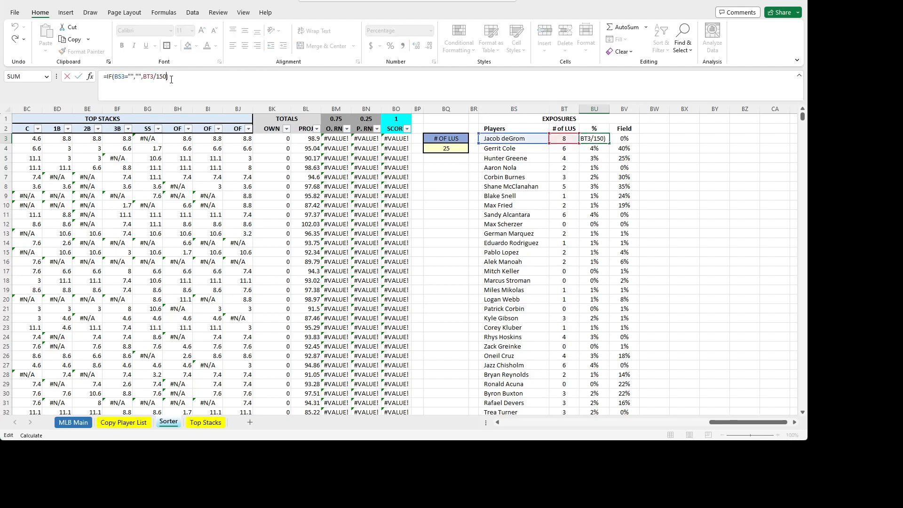
pyautogui.press('BackSpace')
pyautogui.press('BackSpace')
pyautogui.write('BQ')
pyautogui.write('4')
pyautogui.press('F4')
pyautogui.hotkey('ctrl', 'Return')
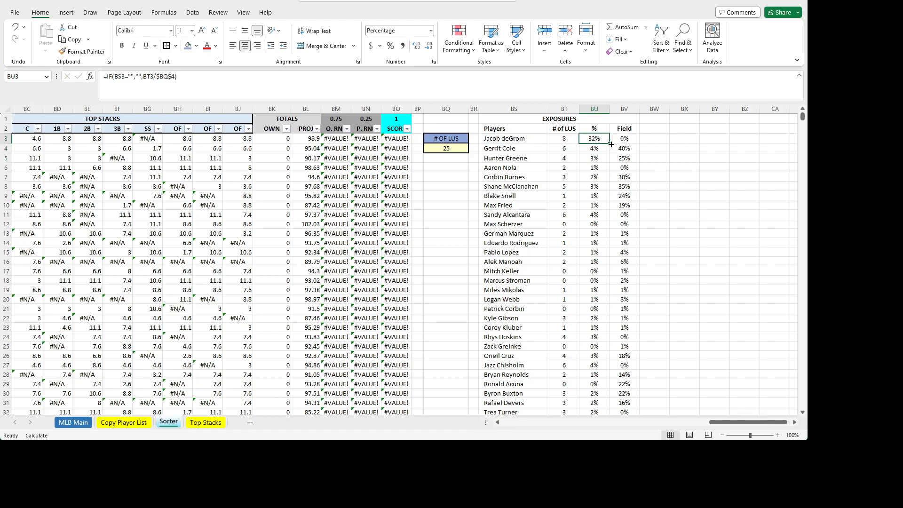
pyautogui.doubleClick(611, 145)
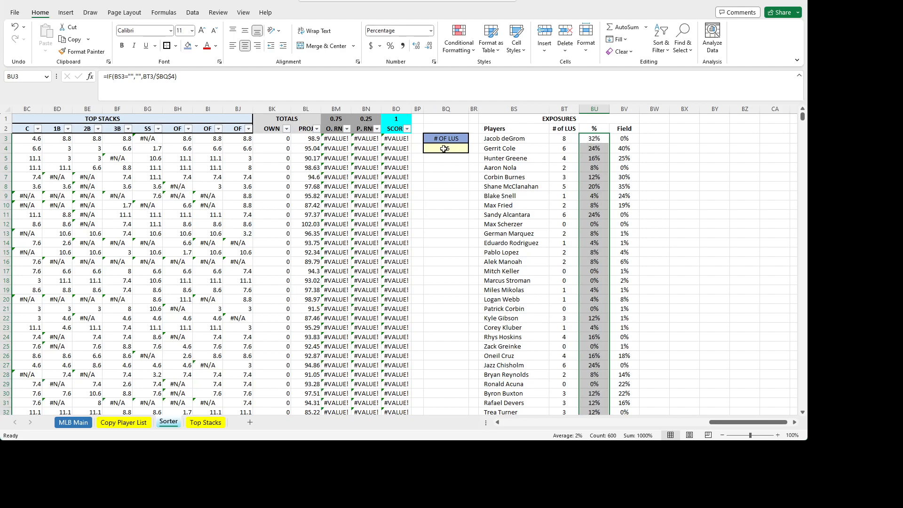
pyautogui.click(565, 140)
pyautogui.click(594, 141)
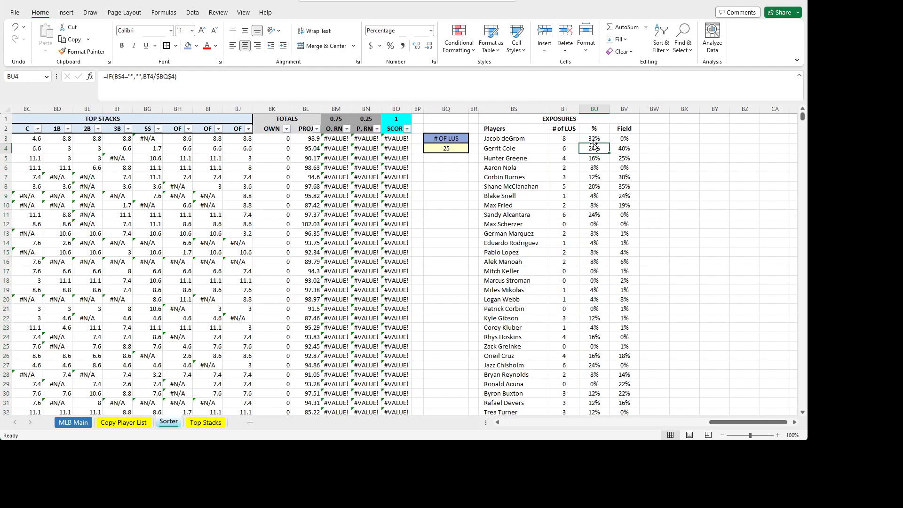
# - Check the player name formula, Players header and EXPOSURES title cells
pyautogui.click(546, 141)
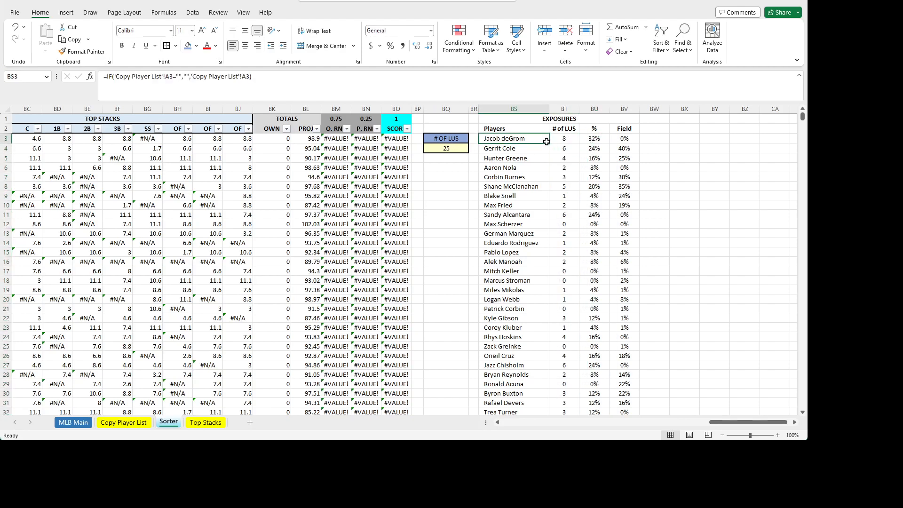
pyautogui.click(531, 127)
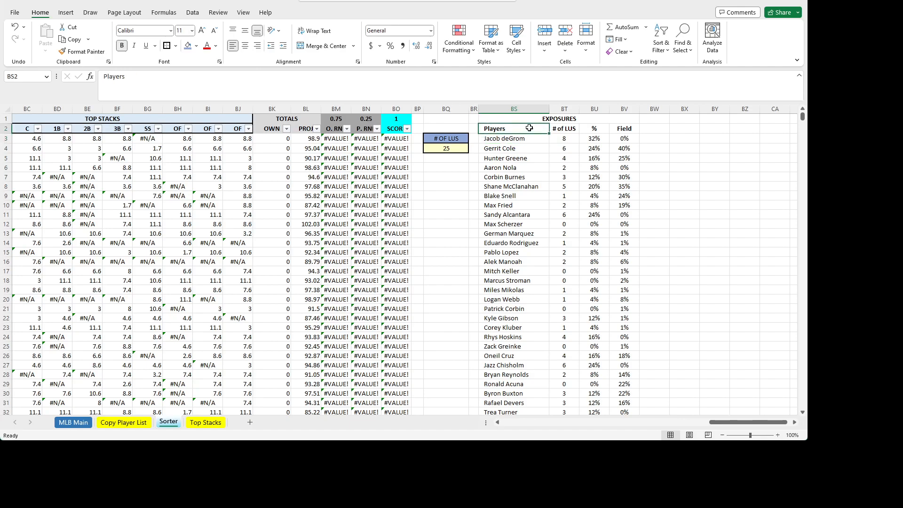
pyautogui.click(518, 117)
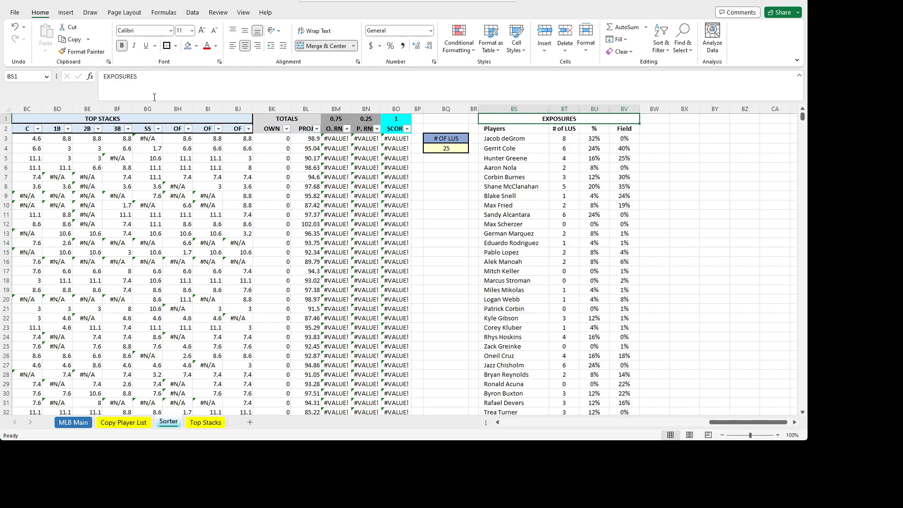
pyautogui.click(485, 128)
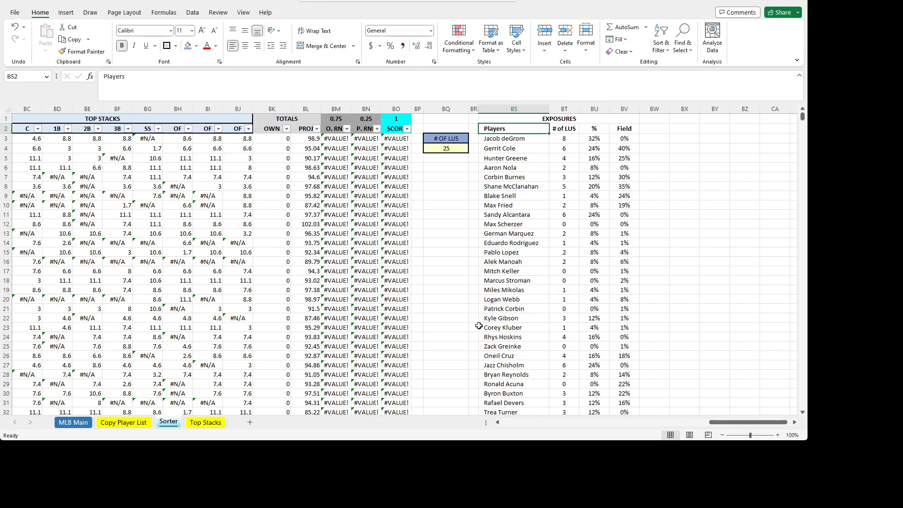
# - Select the Players through Field columns from header row BS2:BV2 down the list
pyautogui.moveTo(726, 423); pyautogui.dragTo(438, 421)
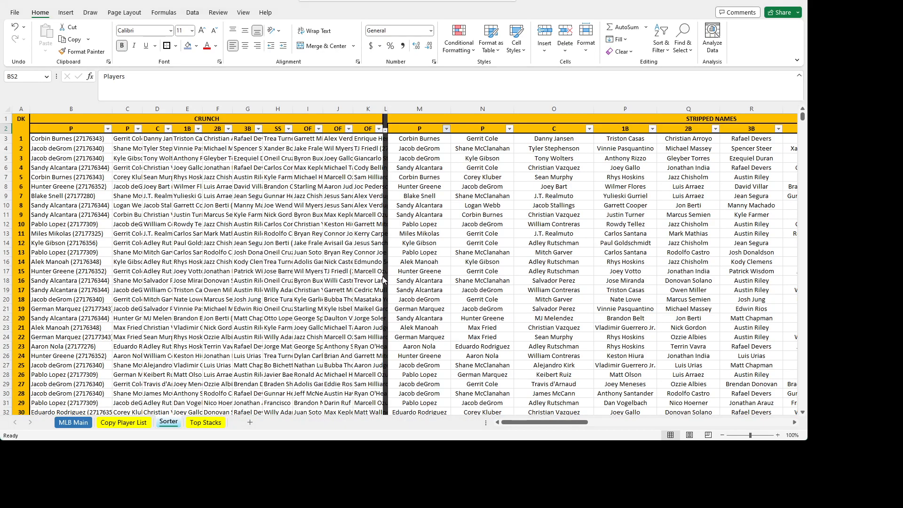
pyautogui.moveTo(560, 423); pyautogui.dragTo(790, 399)
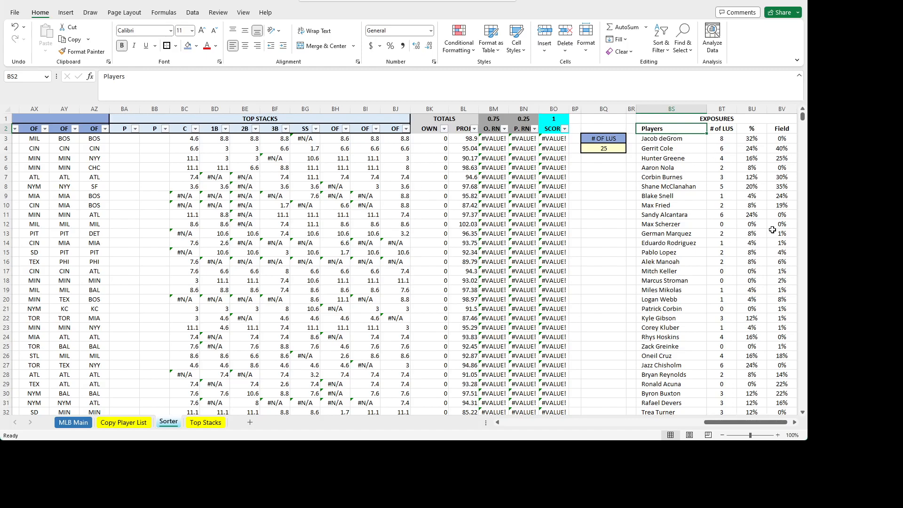
pyautogui.click(794, 422)
pyautogui.click(794, 423)
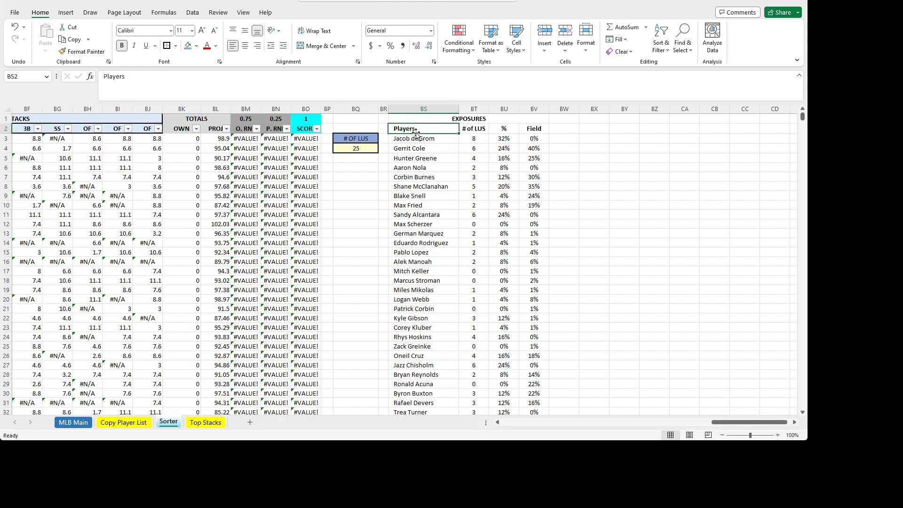
pyautogui.moveTo(423, 128); pyautogui.dragTo(523, 356)
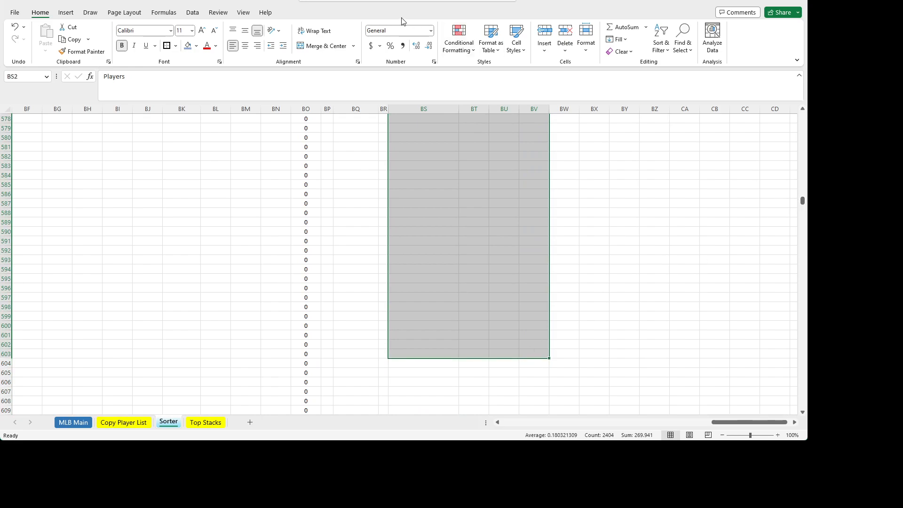
# - Format the Exposures range as a styled table and sort it by %, putting 0% players first
pyautogui.click(496, 51)
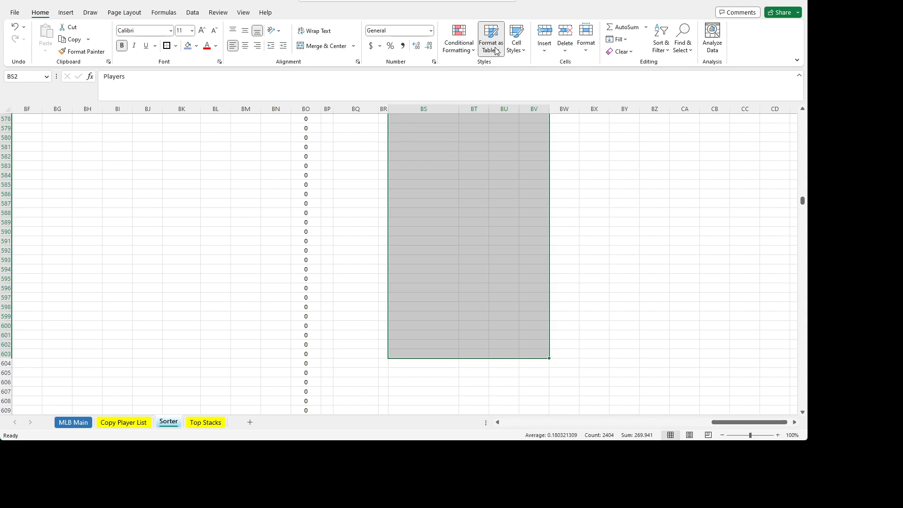
pyautogui.click(534, 109)
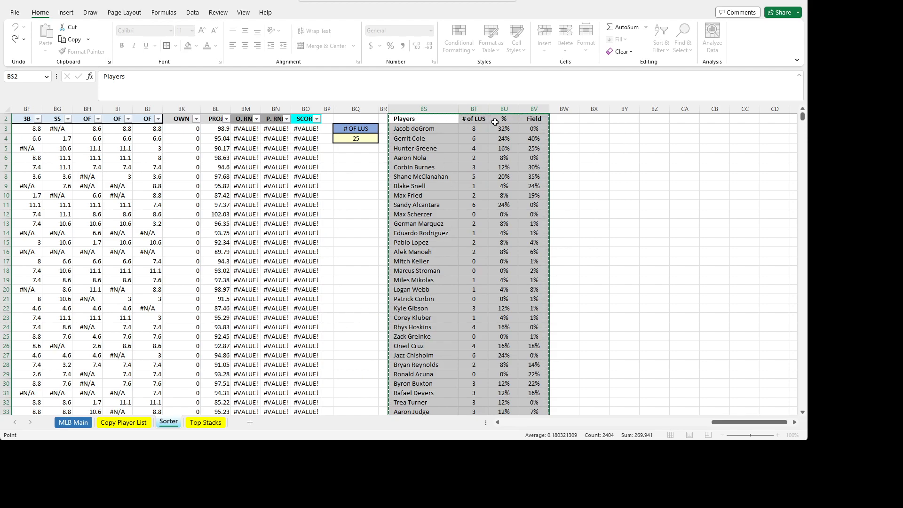
pyautogui.press('Return')
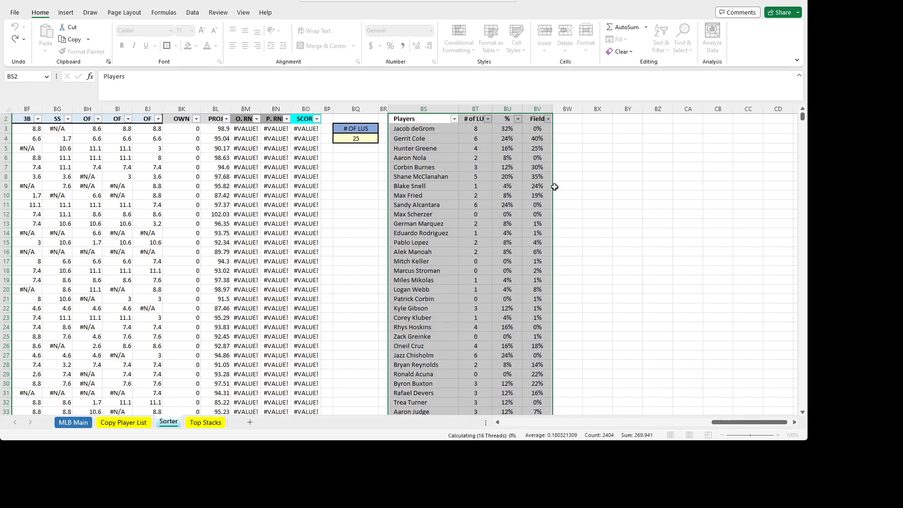
pyautogui.click(605, 196)
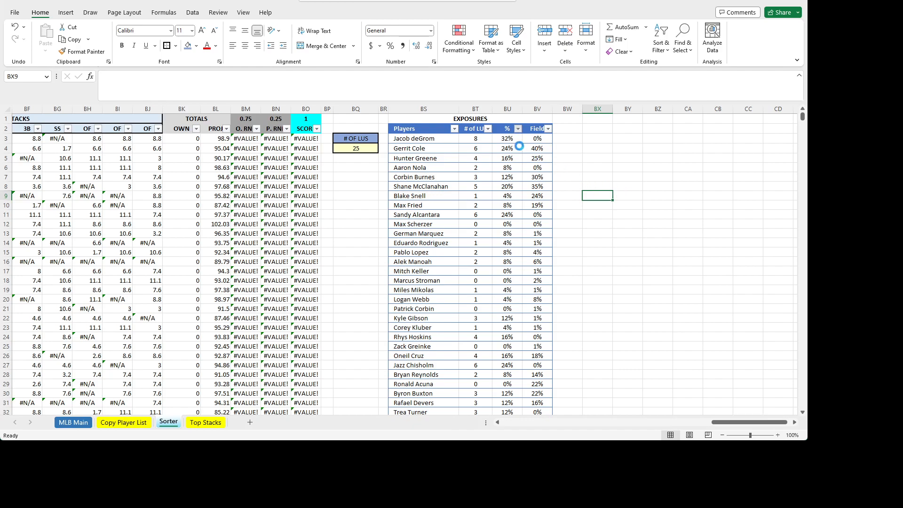
pyautogui.click(518, 130)
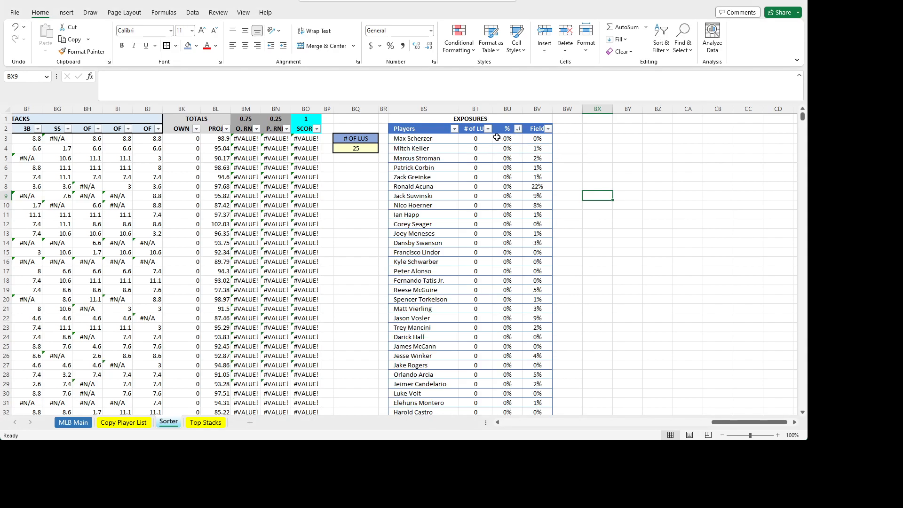
# - Undo the sort and change BU3's formula to return 0 instead of a blank
pyautogui.click(15, 26)
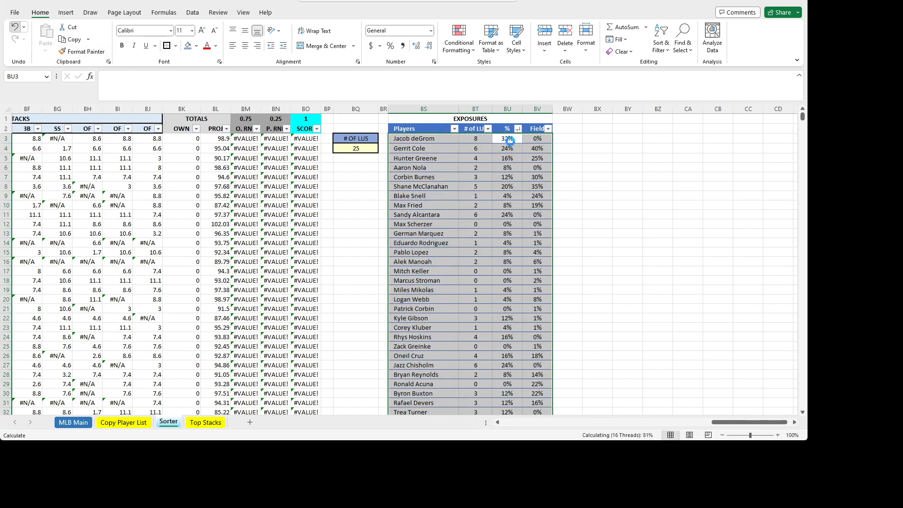
pyautogui.click(512, 142)
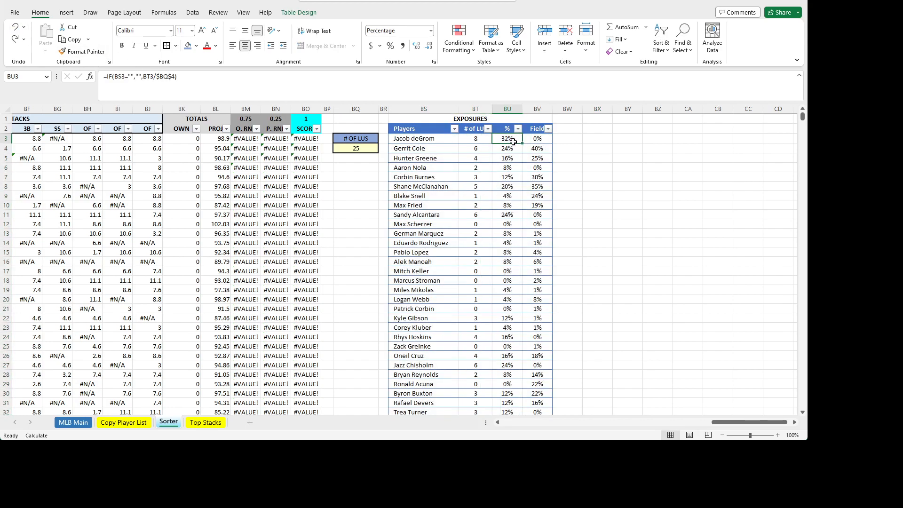
pyautogui.click(141, 77)
pyautogui.press('BackSpace')
pyautogui.press('BackSpace')
pyautogui.write('0')
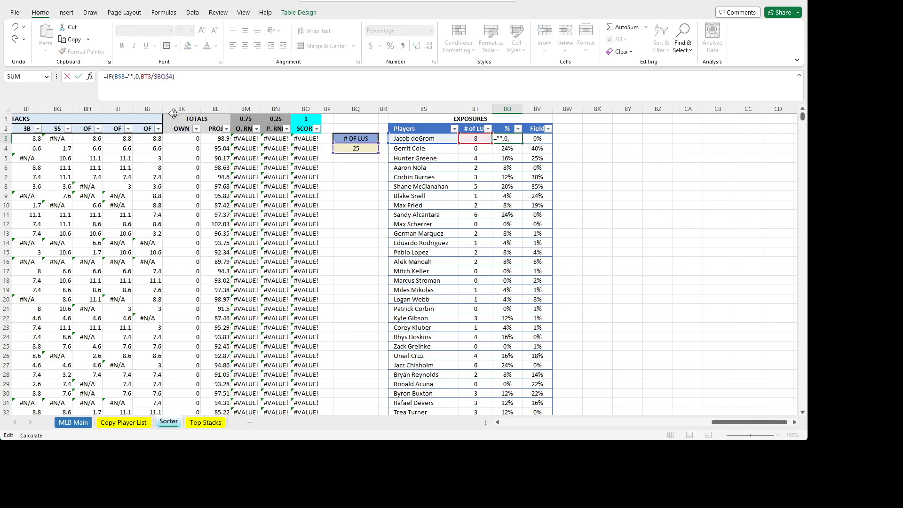
pyautogui.press('Return')
# - Fill the edited BU3 formula down the whole % column
pyautogui.click(516, 140)
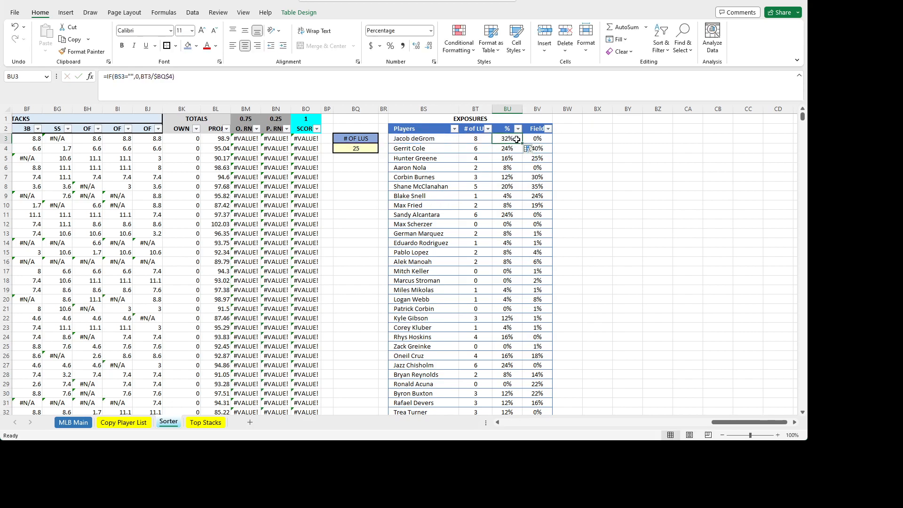
pyautogui.doubleClick(522, 144)
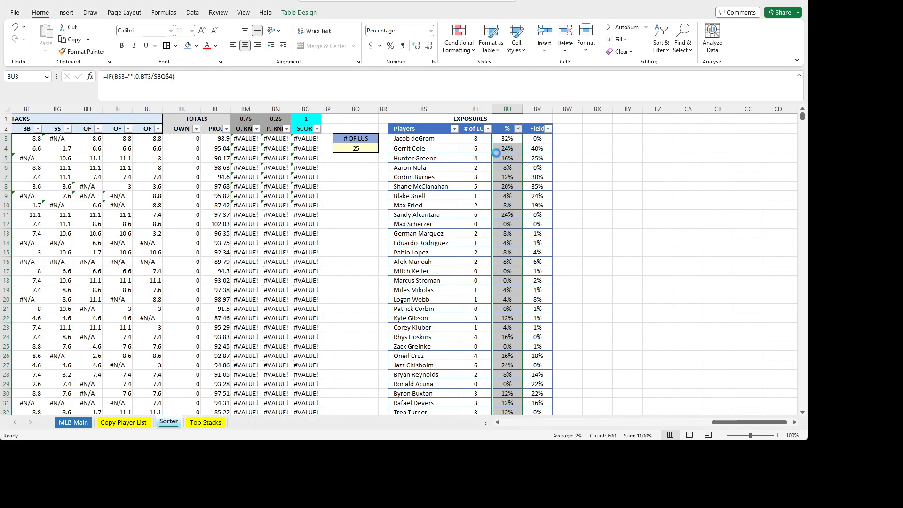
pyautogui.click(502, 159)
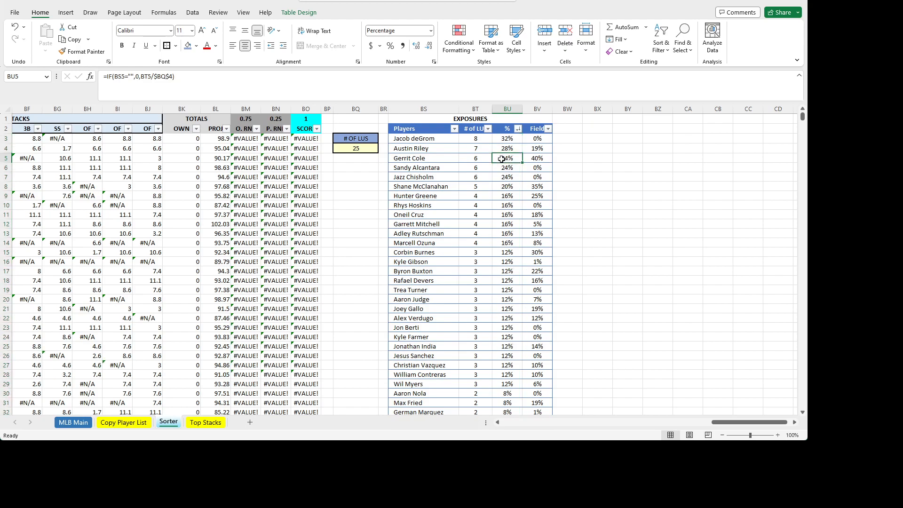
pyautogui.press('Up')
pyautogui.press('Up')
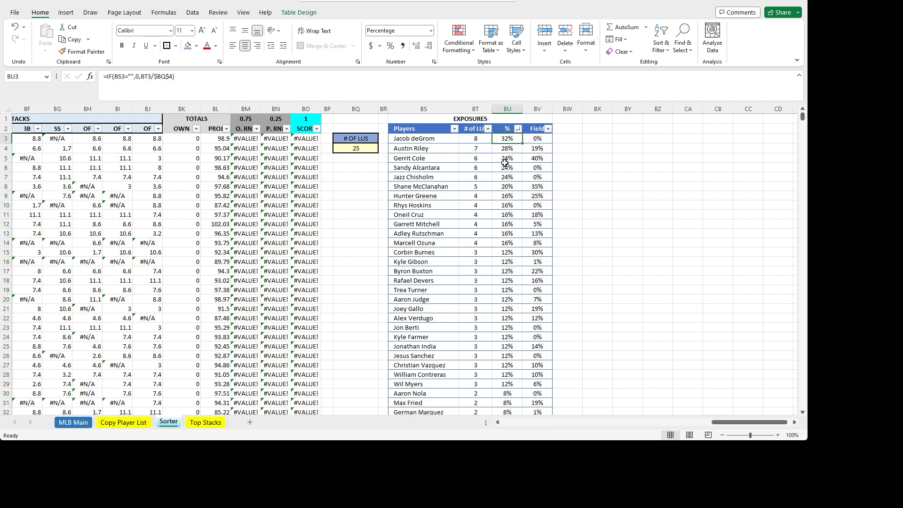
pyautogui.scroll(-3, 511, 316)
pyautogui.scroll(-15, 513, 320)
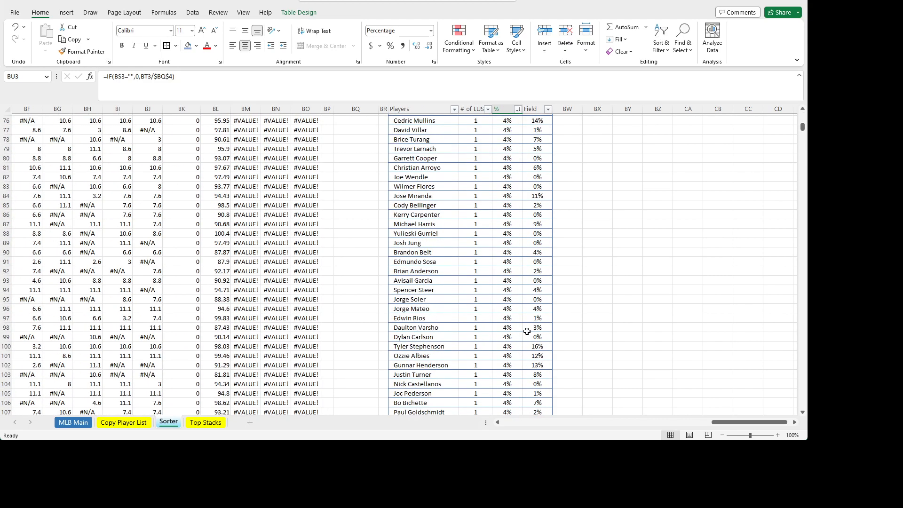
pyautogui.scroll(20, 520, 334)
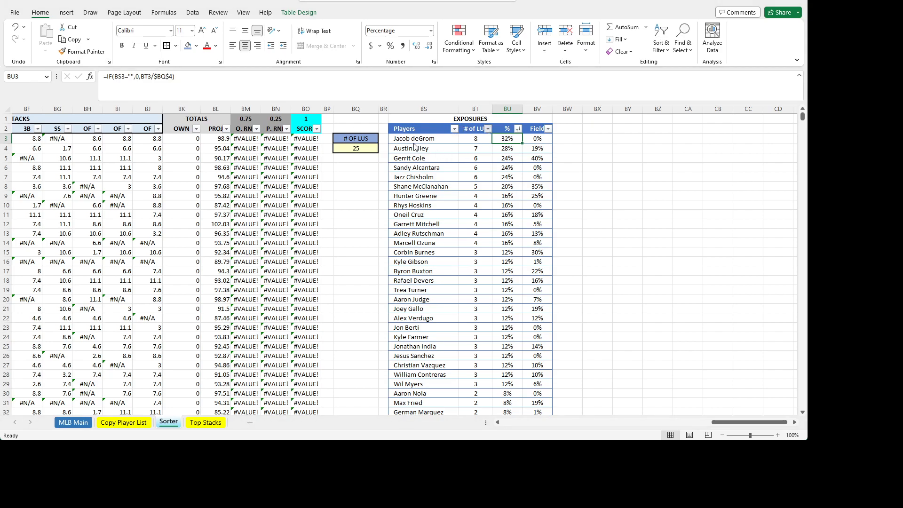
# - Make BT3's lineup count formula return 0 instead of blank and fill it down # of LUS
pyautogui.click(470, 136)
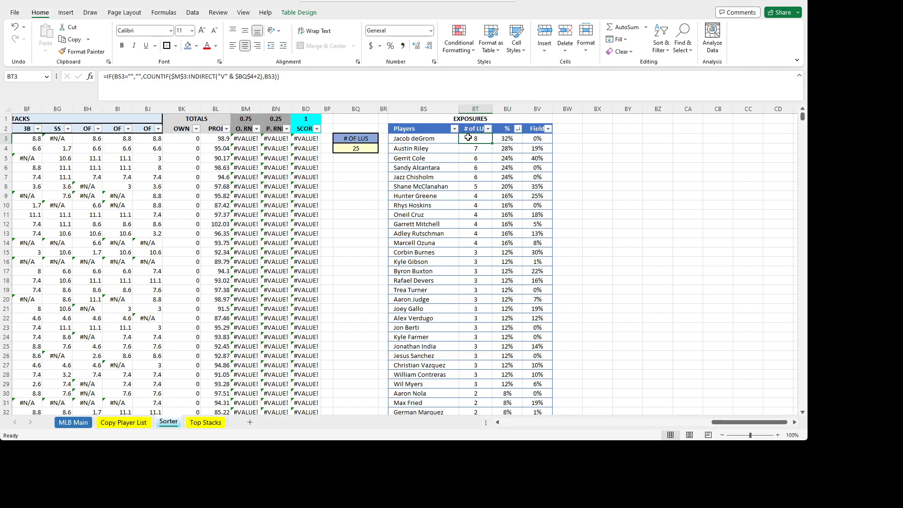
pyautogui.click(139, 75)
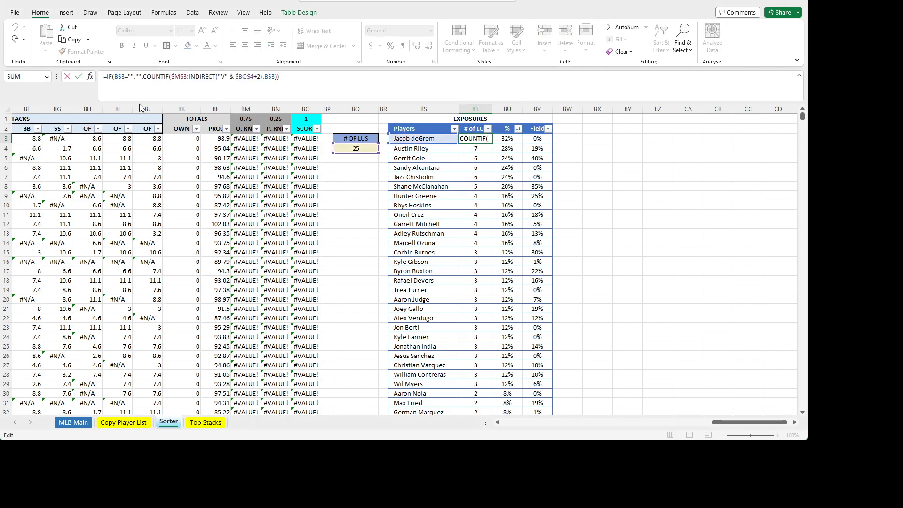
pyautogui.press('Left')
pyautogui.press('BackSpace')
pyautogui.press('BackSpace')
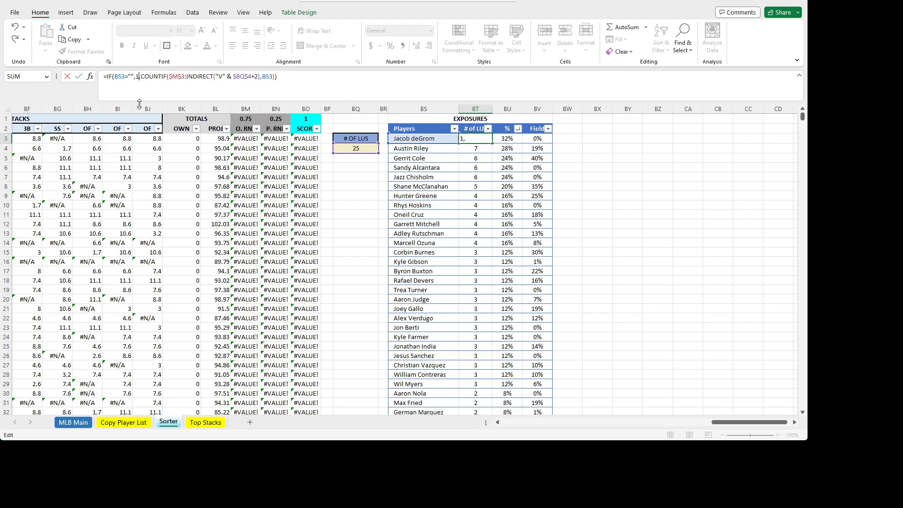
pyautogui.write('0')
pyautogui.press('Return')
pyautogui.click(481, 138)
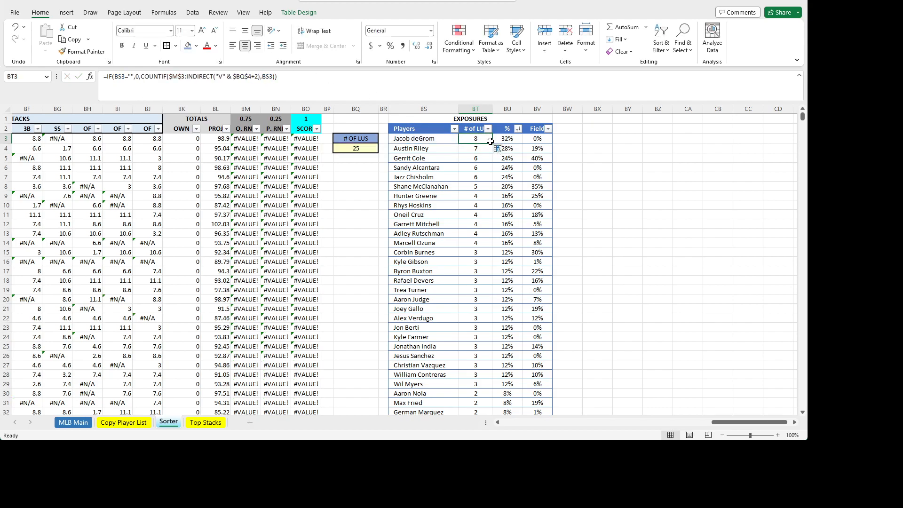
pyautogui.doubleClick(492, 144)
pyautogui.press('Down')
# - Check the copied formulas in BT6 and BV3, then select the EXPOSURES title cell
pyautogui.click(572, 174)
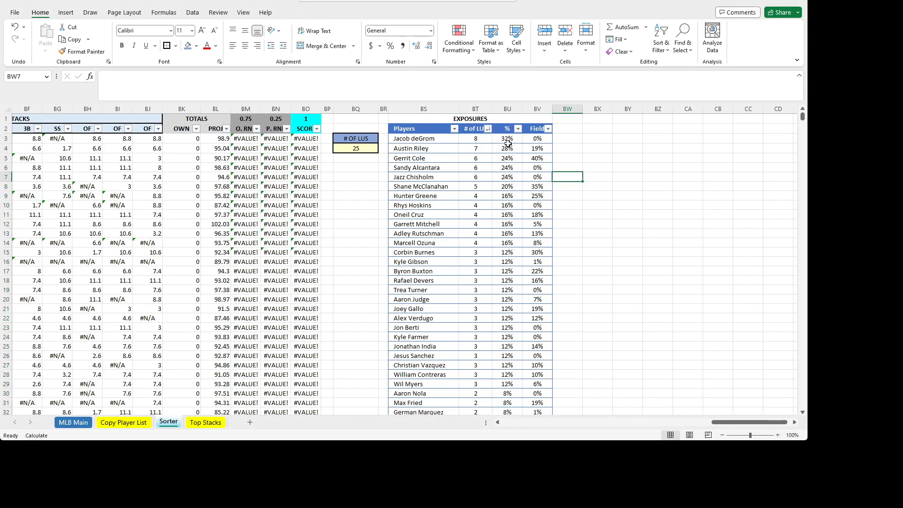
pyautogui.click(485, 170)
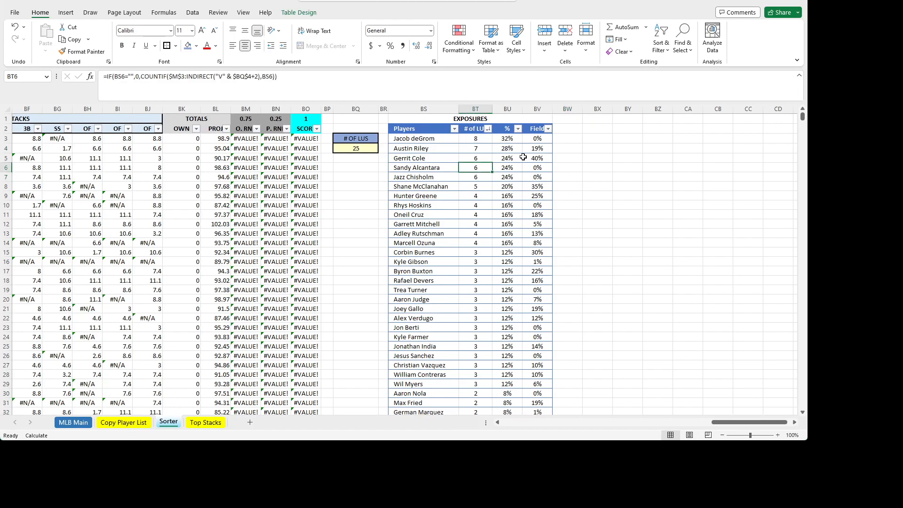
pyautogui.click(536, 141)
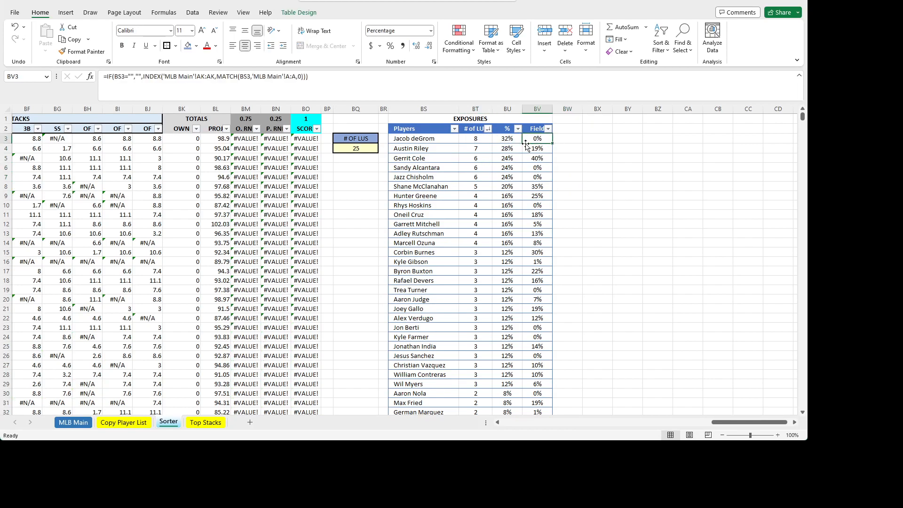
pyautogui.click(610, 177)
pyautogui.click(591, 241)
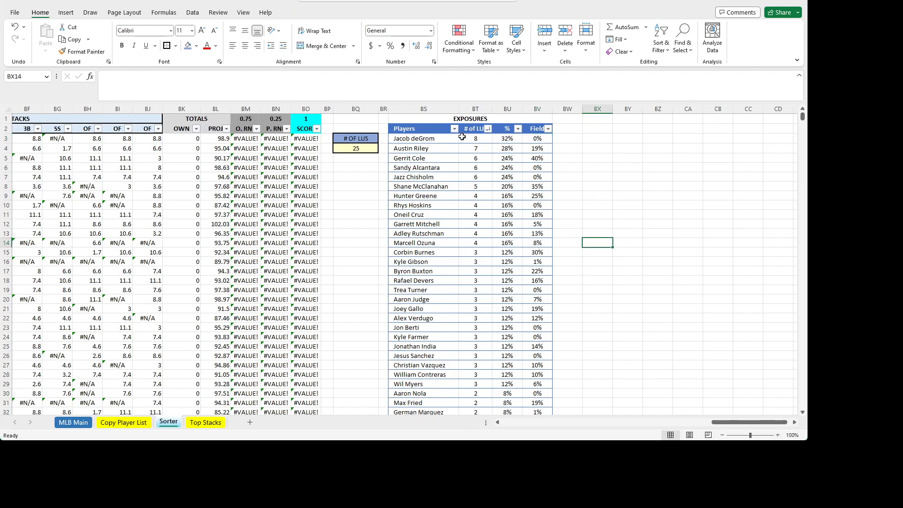
pyautogui.click(417, 116)
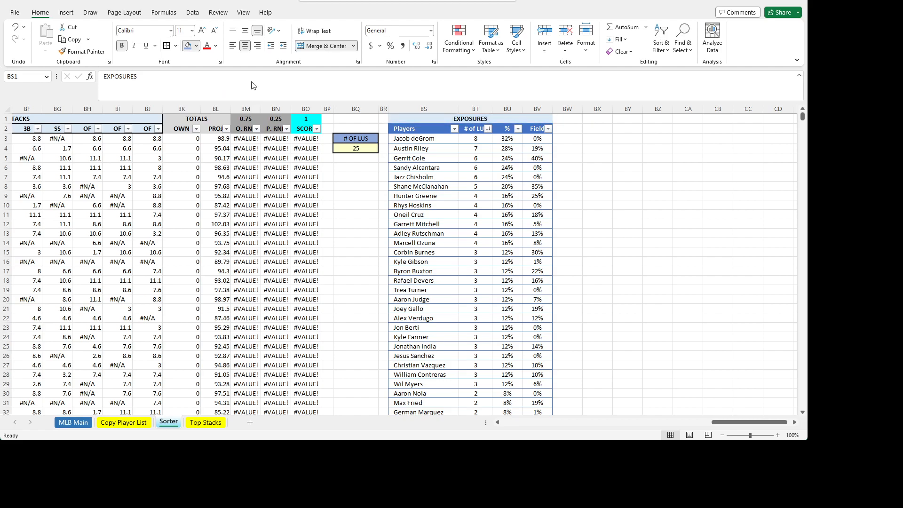
# - Apply the blue fill to the EXPOSURES title and scroll over to the TEAM and TOP STACKS columns
pyautogui.click(220, 95)
pyautogui.click(635, 185)
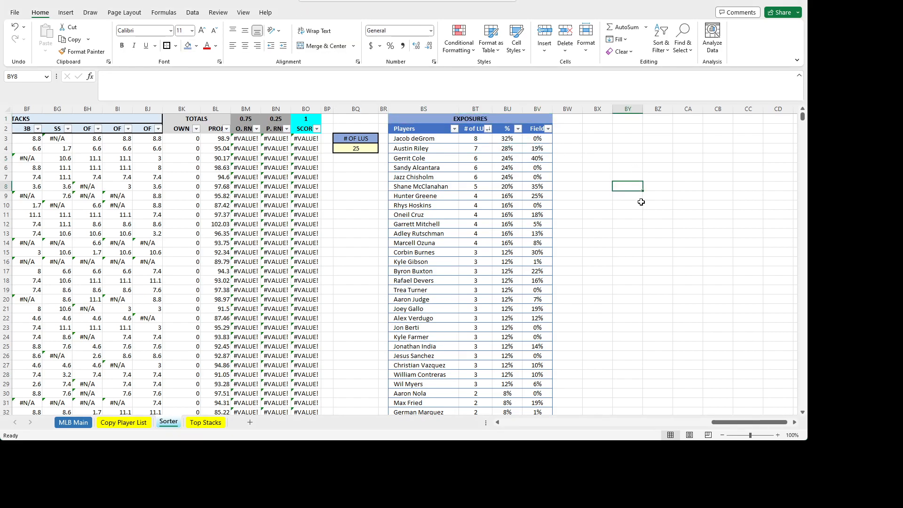
pyautogui.click(594, 148)
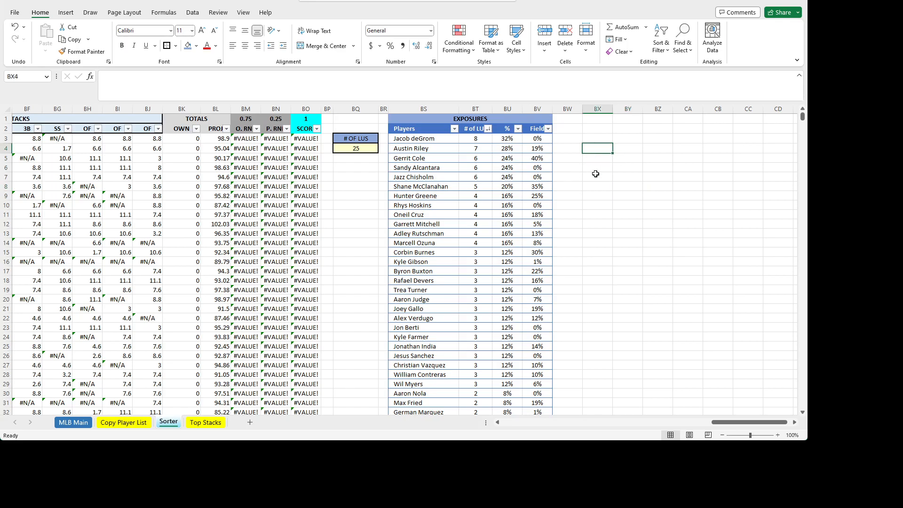
pyautogui.moveTo(748, 422); pyautogui.dragTo(690, 408)
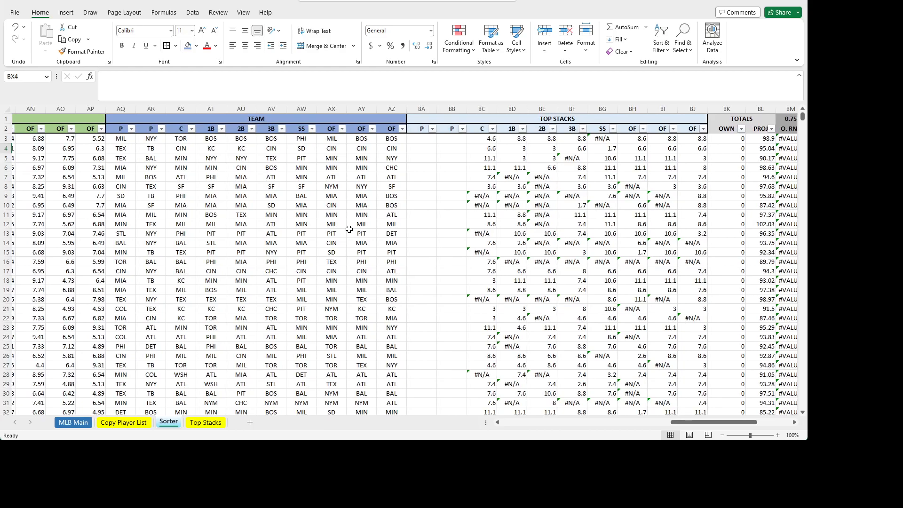
# - Select the eight columns W through AD at the start of the OWNERSHIP block
pyautogui.hscroll(-7, 456, 181)
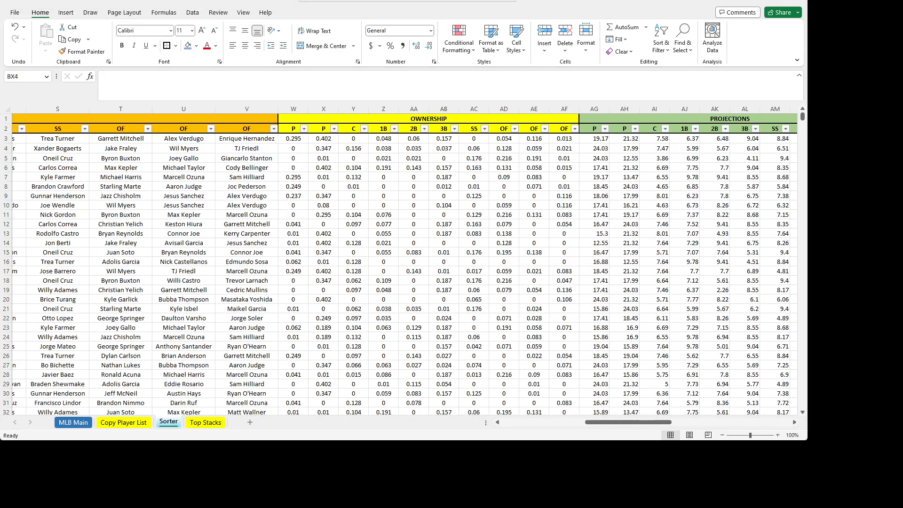
pyautogui.moveTo(293, 103); pyautogui.dragTo(561, 106)
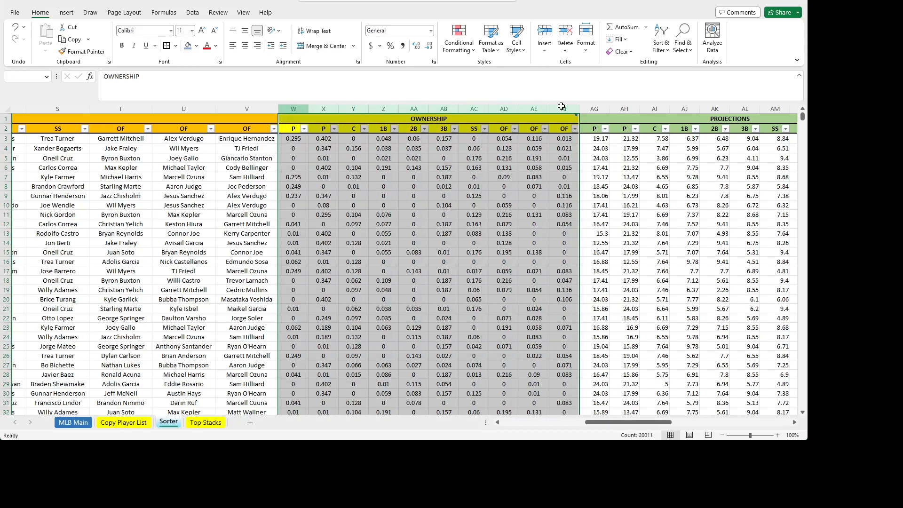
pyautogui.keyDown('shift'); pyautogui.click(246, 109); pyautogui.keyUp('shift')
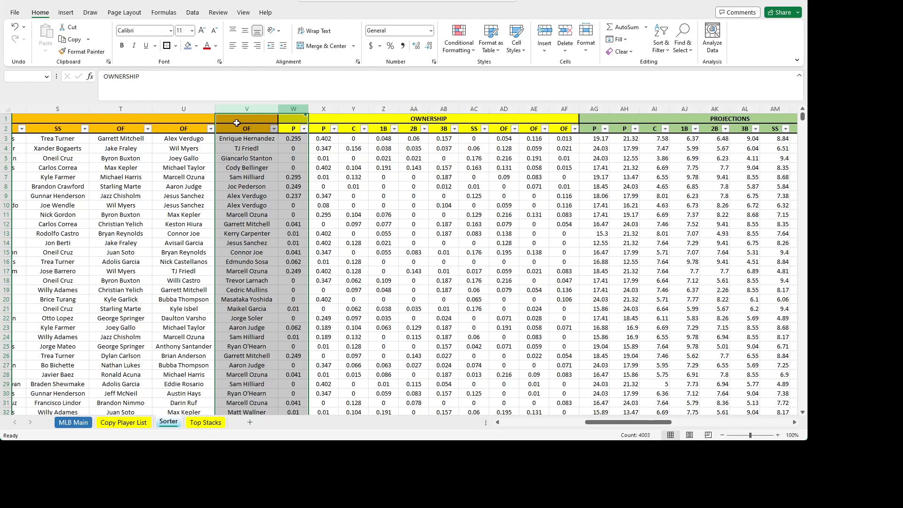
pyautogui.moveTo(236, 123); pyautogui.dragTo(296, 116)
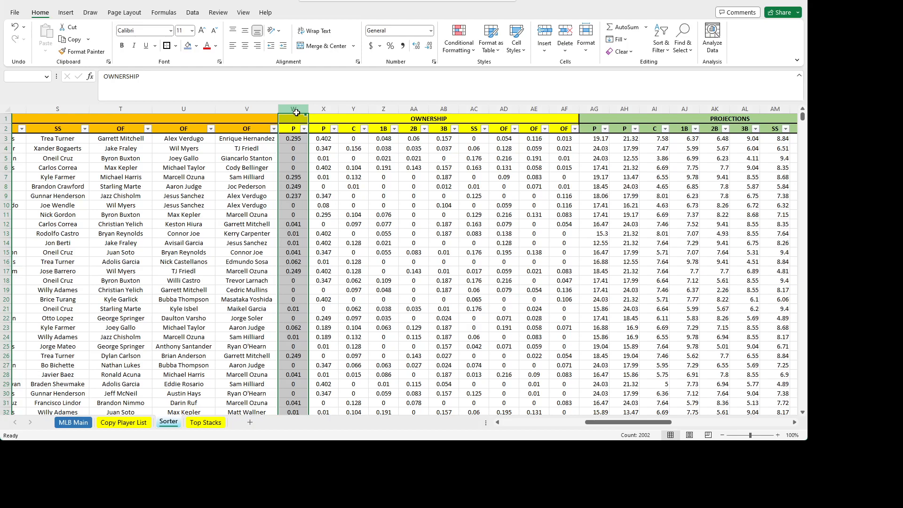
pyautogui.moveTo(302, 112); pyautogui.dragTo(503, 109)
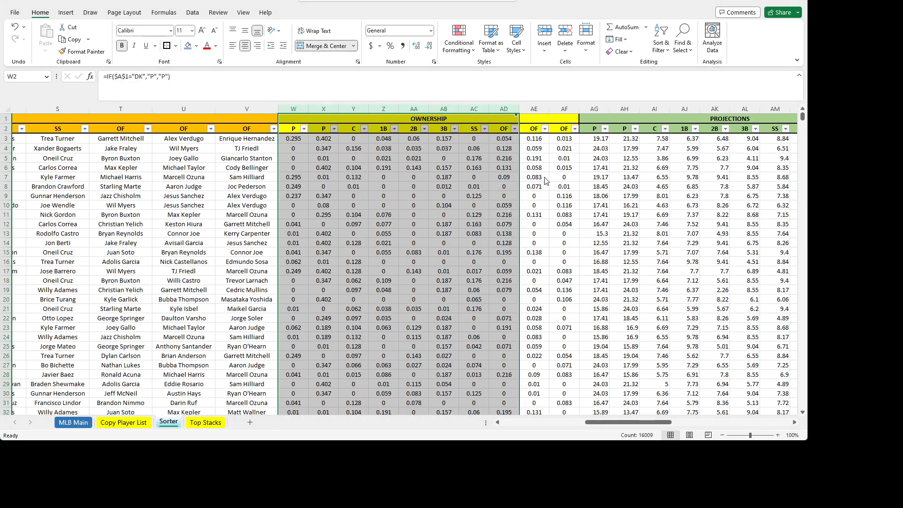
# - Insert eight blank columns, W through AD, before OWNERSHIP
pyautogui.hotkey('ctrl', 'shift', '=')
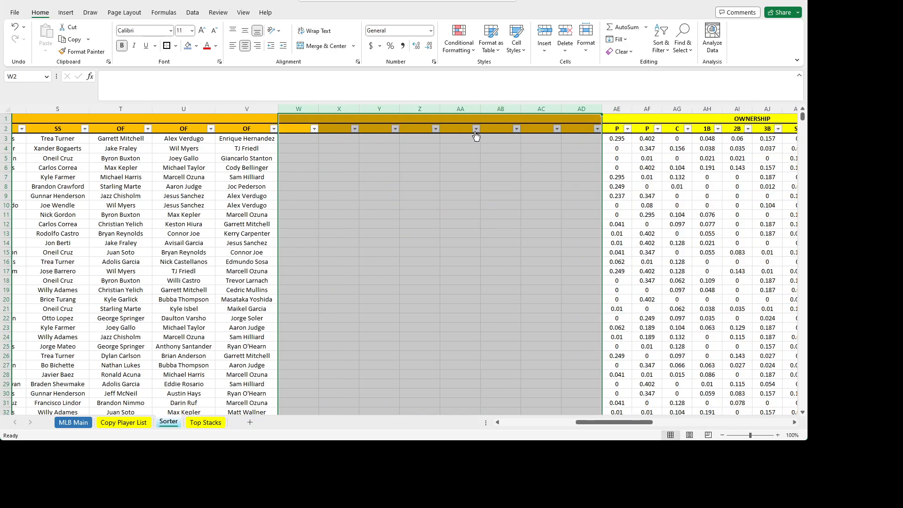
pyautogui.click(317, 137)
pyautogui.press('Up')
pyautogui.press('Up')
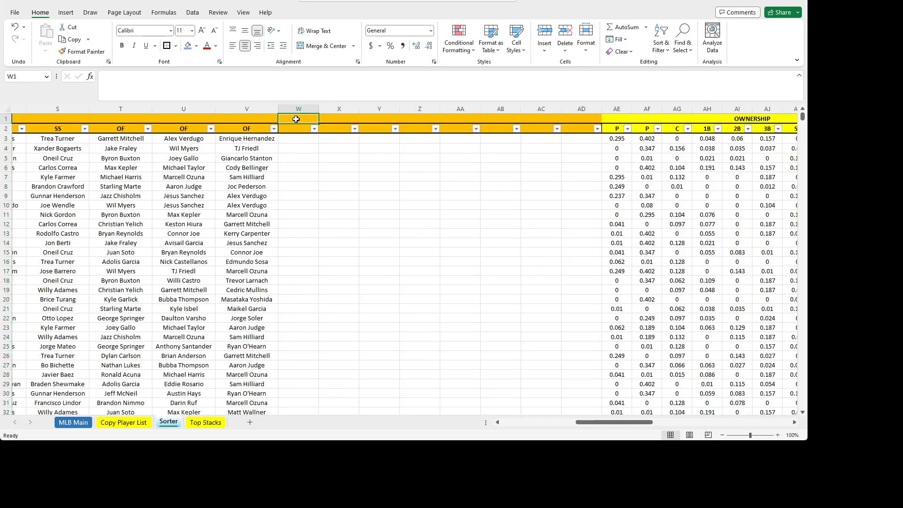
# - Copy the STRIPPED NAMES header formatting from M1:V2 into W1:AD2
pyautogui.click(184, 110)
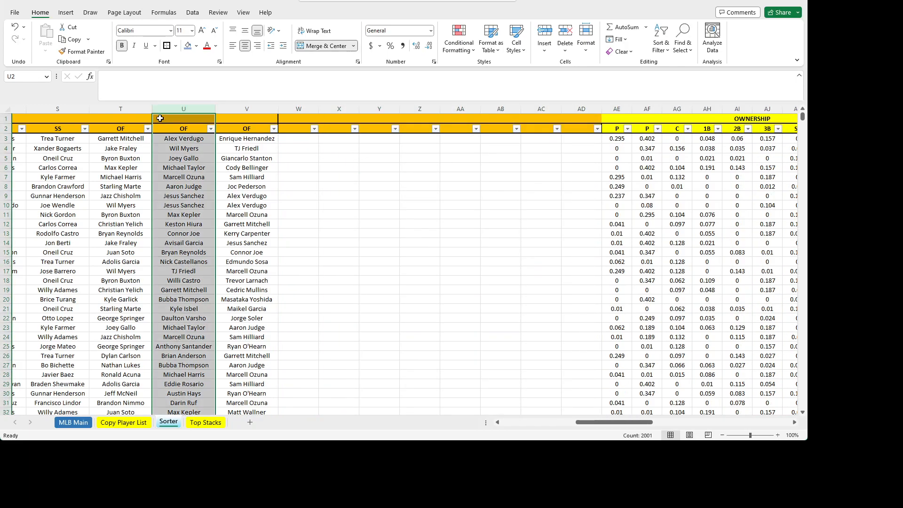
pyautogui.click(160, 118)
pyautogui.moveTo(160, 118); pyautogui.dragTo(163, 128)
pyautogui.hotkey('ctrl', 'c')
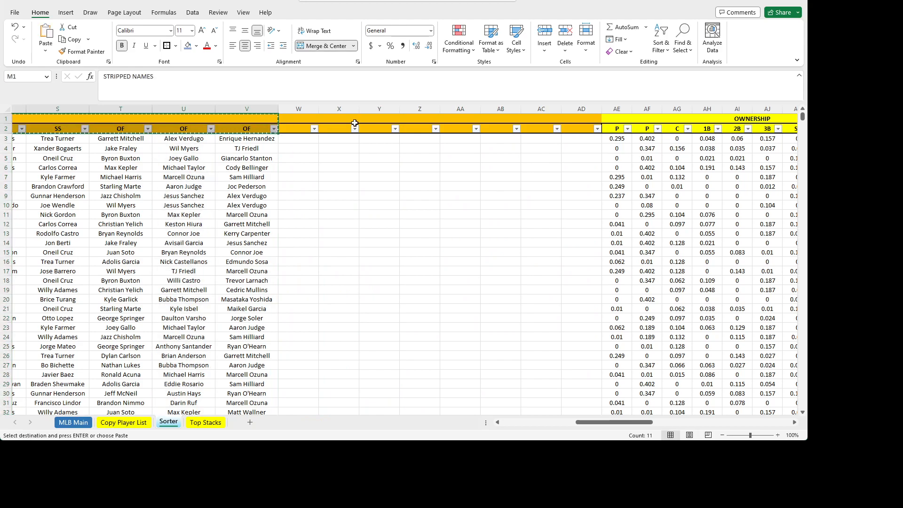
pyautogui.moveTo(299, 117); pyautogui.dragTo(367, 129)
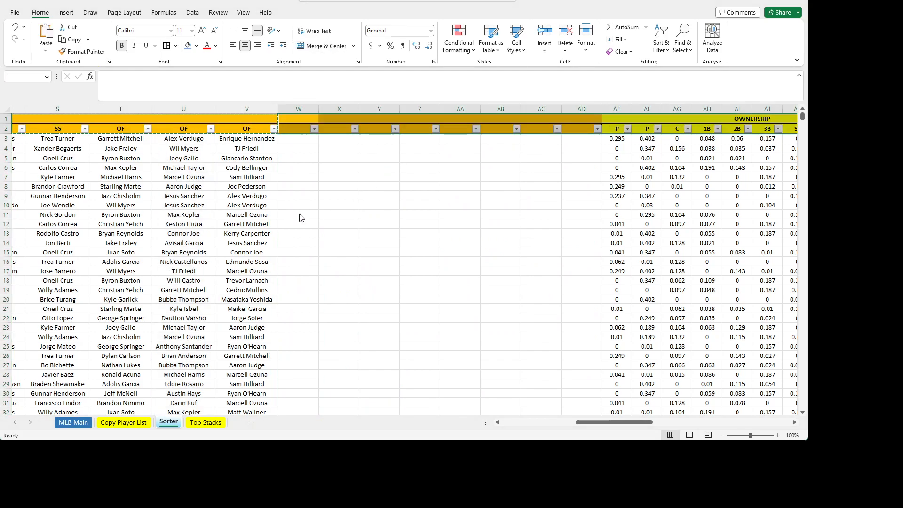
pyautogui.press('Return')
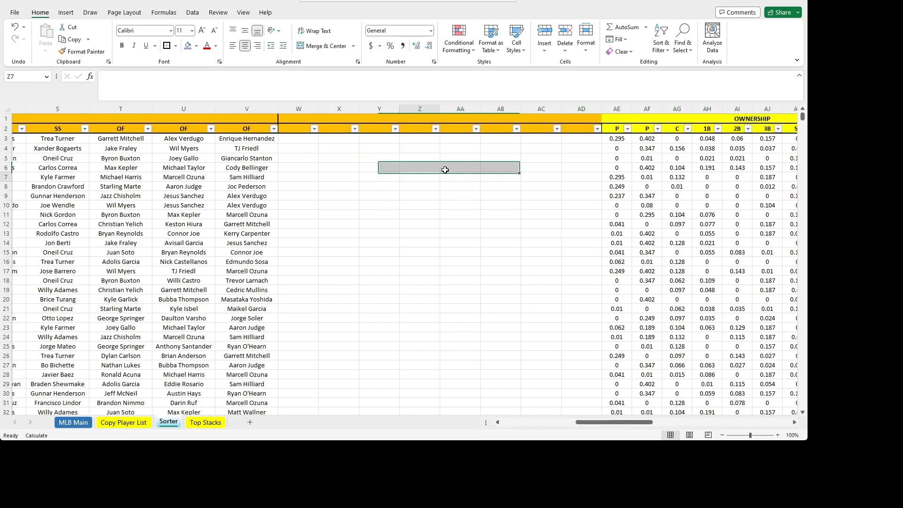
pyautogui.click(458, 171)
# - Merge W1 through AD1 into a single title cell
pyautogui.click(312, 120)
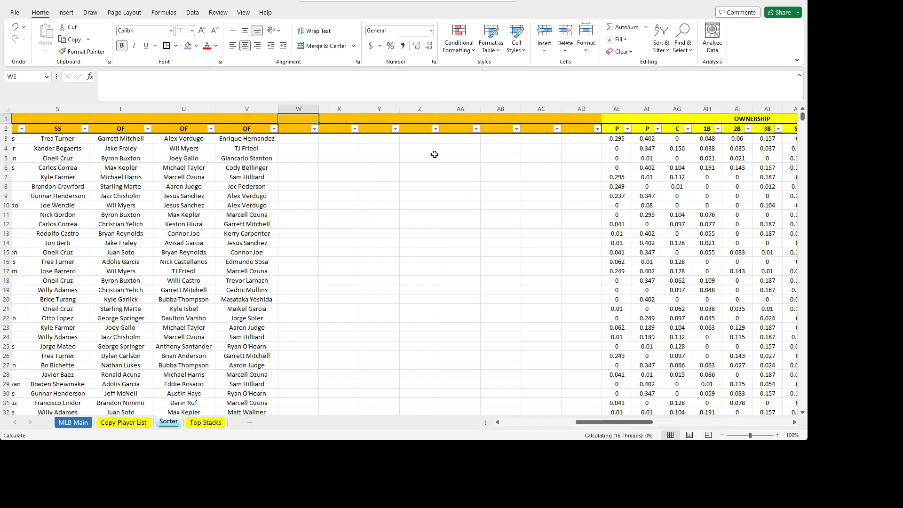
pyautogui.moveTo(294, 115); pyautogui.dragTo(539, 119)
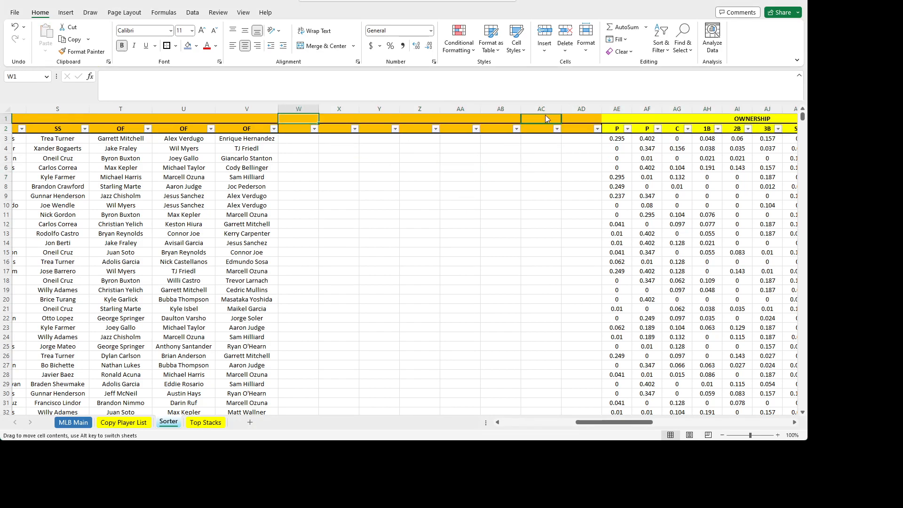
pyautogui.moveTo(387, 109); pyautogui.dragTo(571, 116)
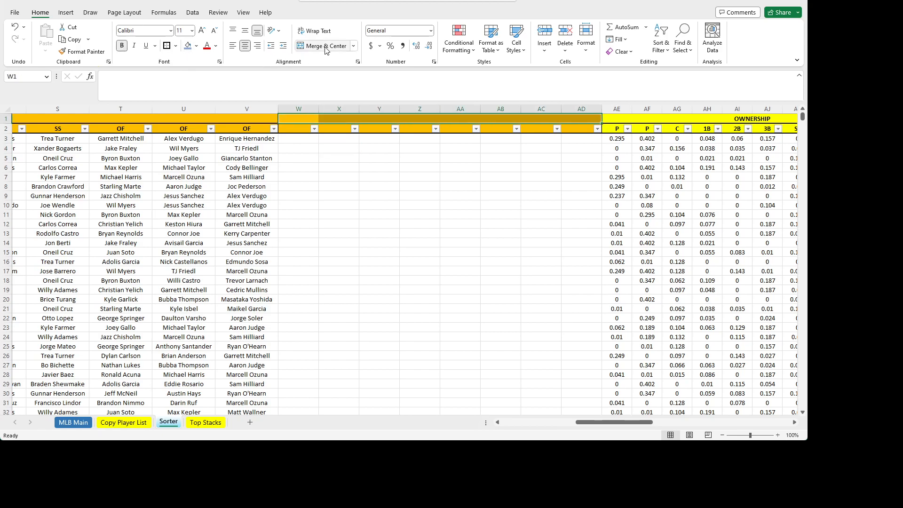
pyautogui.click(447, 233)
# - Enter BATTERS ONLY as the merged title across W1:AD1
pyautogui.click(419, 118)
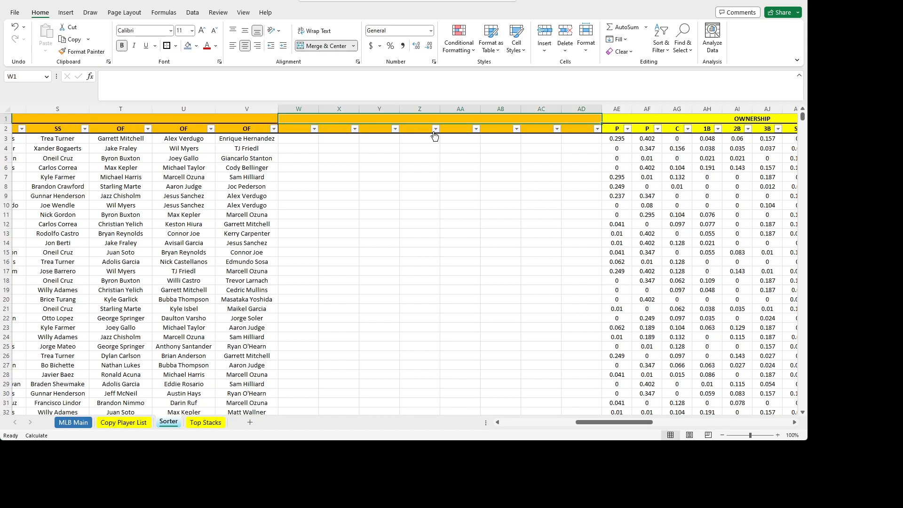
pyautogui.write('Bat')
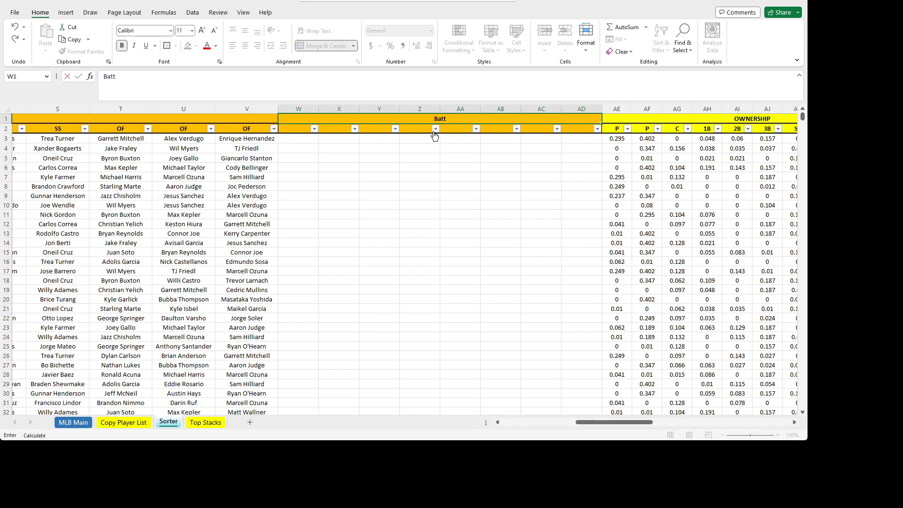
pyautogui.write('TERS ONLY')
pyautogui.press('Return')
# - Label W2 as B1 and X2 as B2
pyautogui.press('Up')
pyautogui.write('B1')
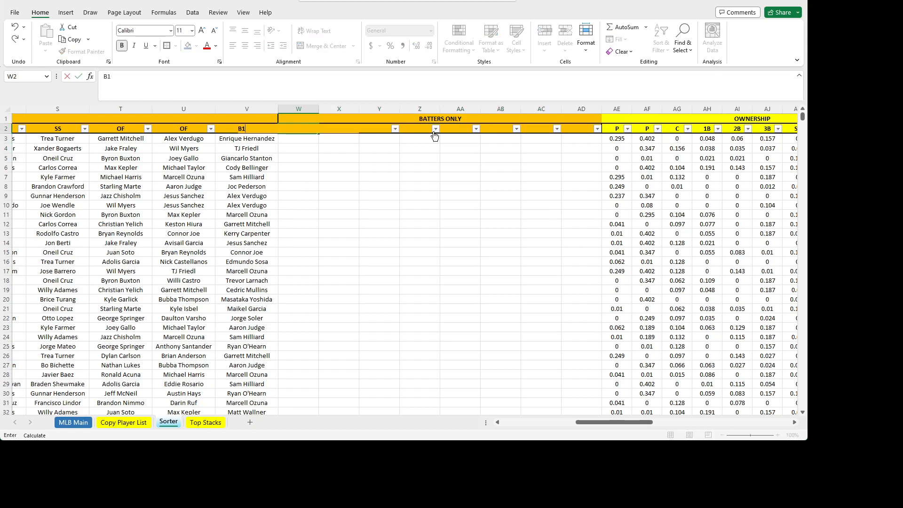
pyautogui.press('Escape')
pyautogui.press('Right')
pyautogui.press('Left')
pyautogui.write('B1')
pyautogui.press('Return')
pyautogui.press('Up')
pyautogui.press('Right')
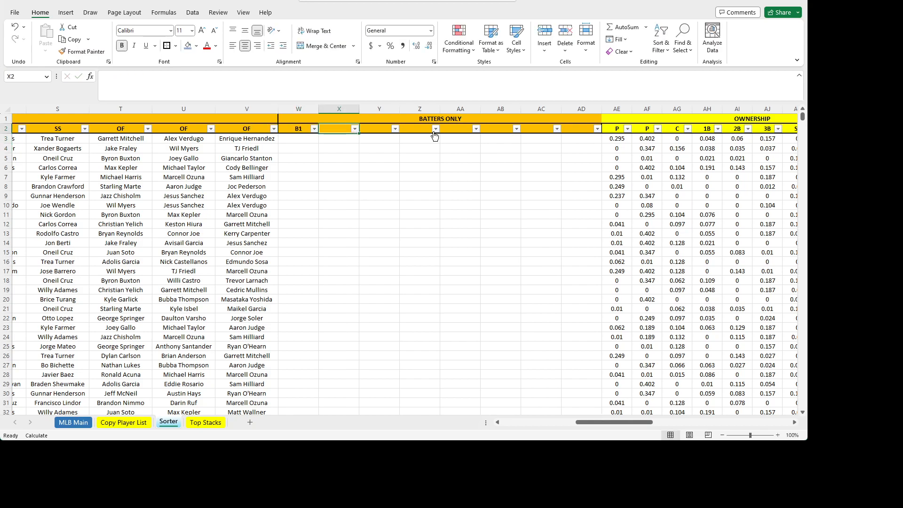
pyautogui.write('B2')
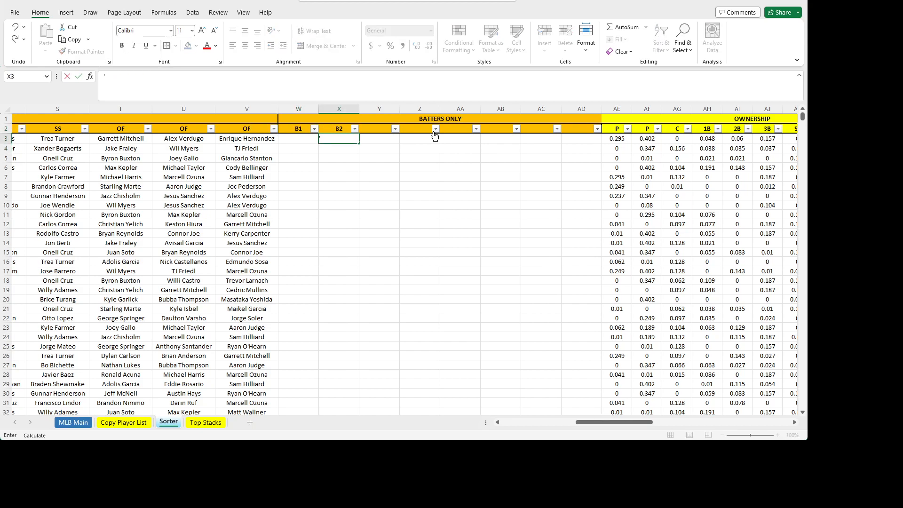
pyautogui.press('Up')
# - Select the B1 and B2 labels to prepare filling them across row 2
pyautogui.press('Right')
pyautogui.press('Right')
pyautogui.press('Down')
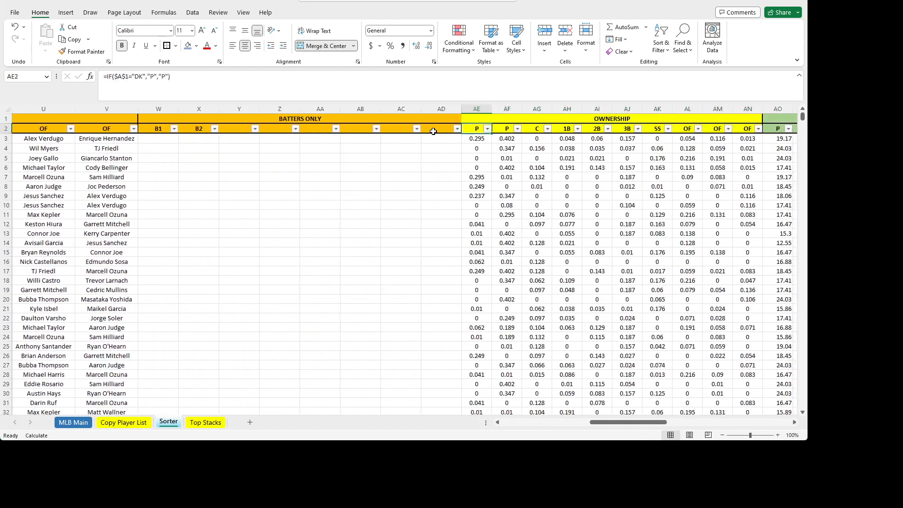
pyautogui.press('Left')
pyautogui.press('Left')
pyautogui.moveTo(164, 129); pyautogui.dragTo(461, 134)
pyautogui.click(339, 181)
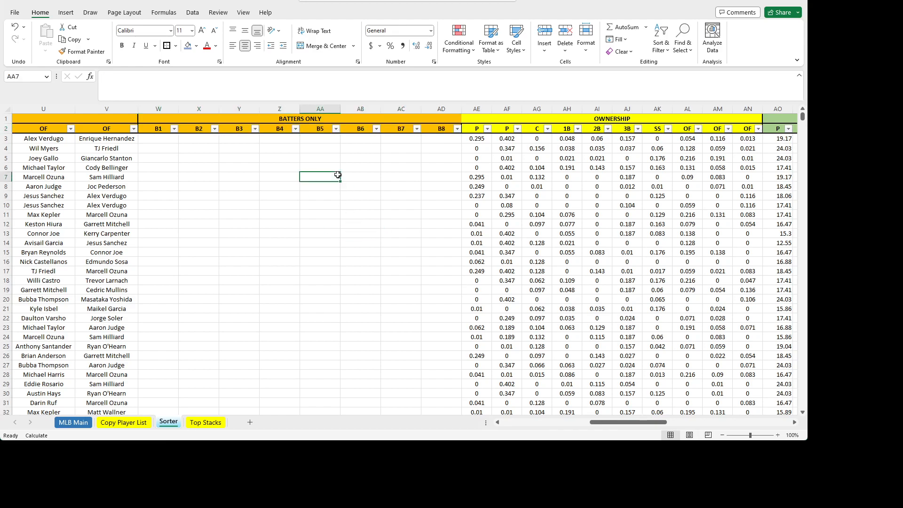
pyautogui.click(225, 165)
pyautogui.click(203, 122)
pyautogui.moveTo(203, 122); pyautogui.dragTo(200, 131)
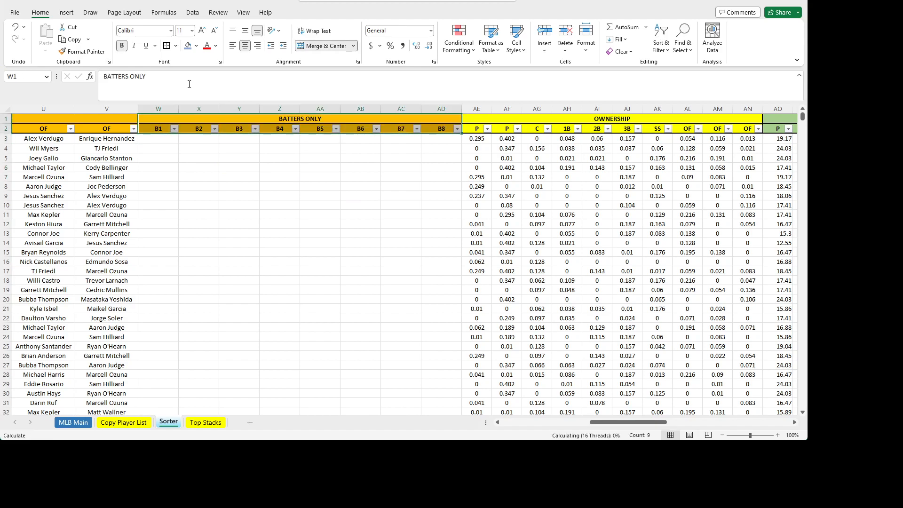
pyautogui.click(197, 47)
pyautogui.click(425, 227)
pyautogui.click(240, 205)
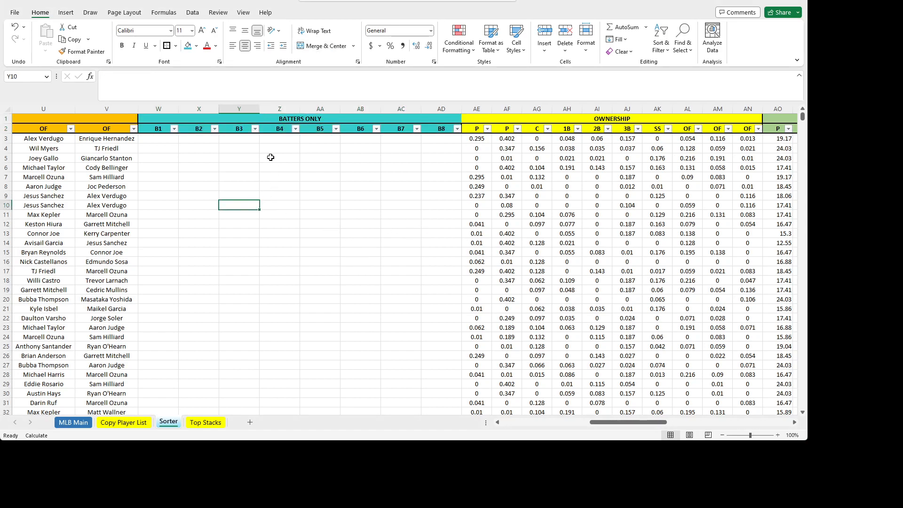
pyautogui.click(156, 149)
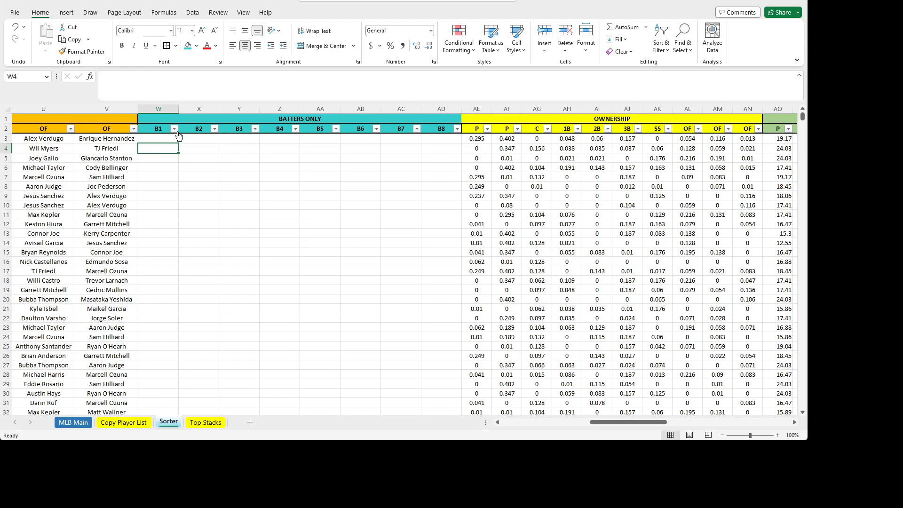
pyautogui.click(164, 138)
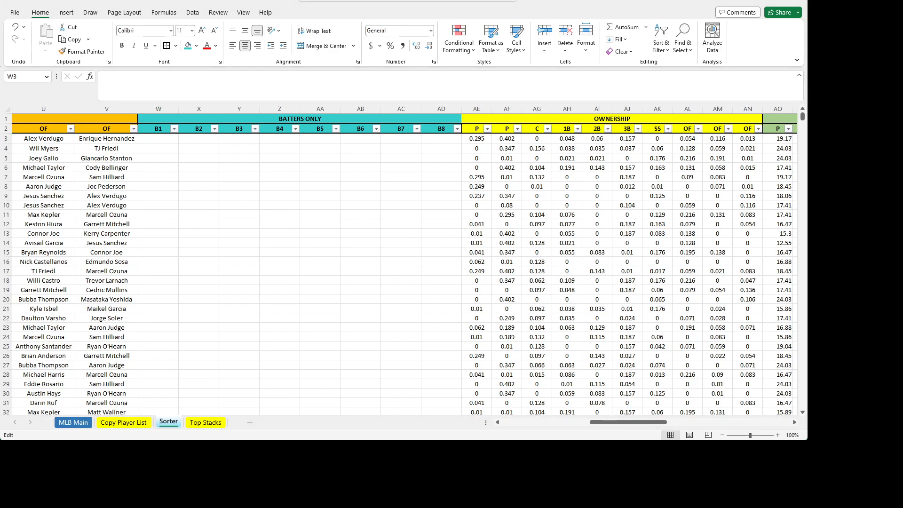
pyautogui.click(158, 138)
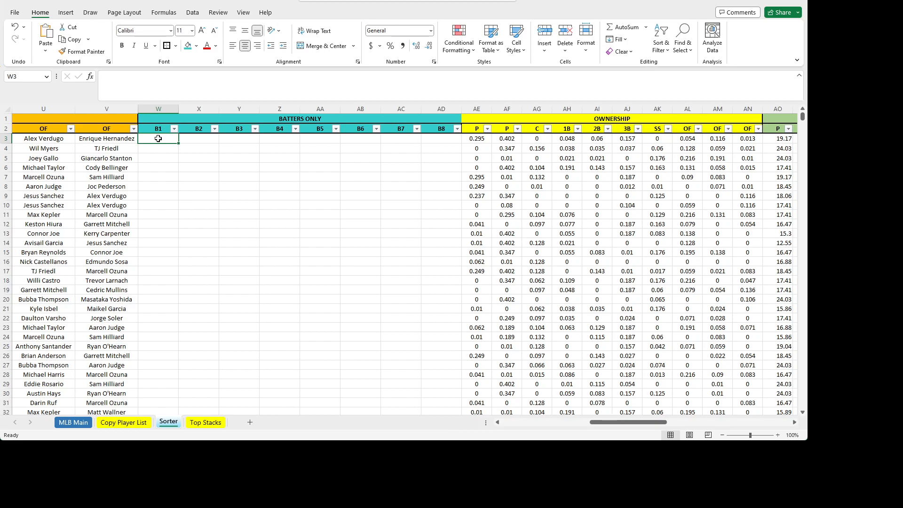
pyautogui.click(150, 96)
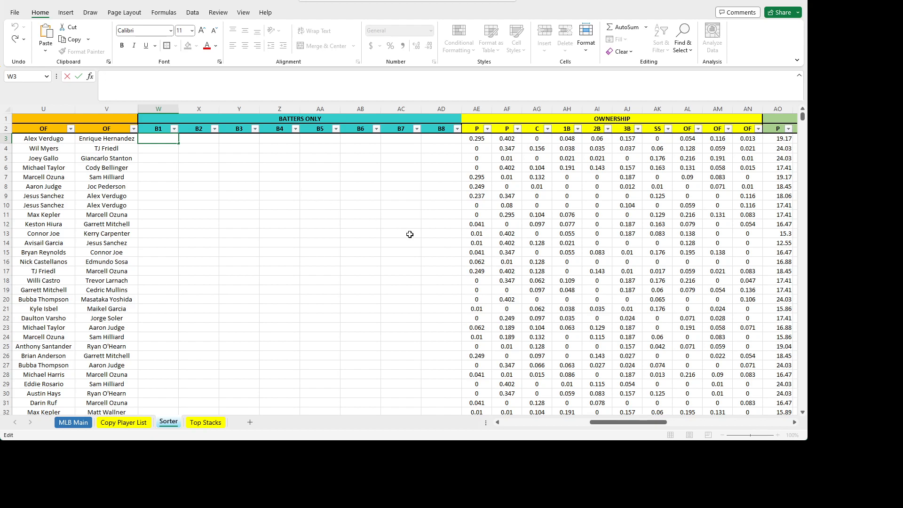
# - Enter =IF(M3="","",IF($A$1="FD",N3,IF($A$1="DK",O3))) in W3, returning Danny Jansen
pyautogui.moveTo(615, 423); pyautogui.dragTo(556, 428)
pyautogui.write('=IF(M3="","",')
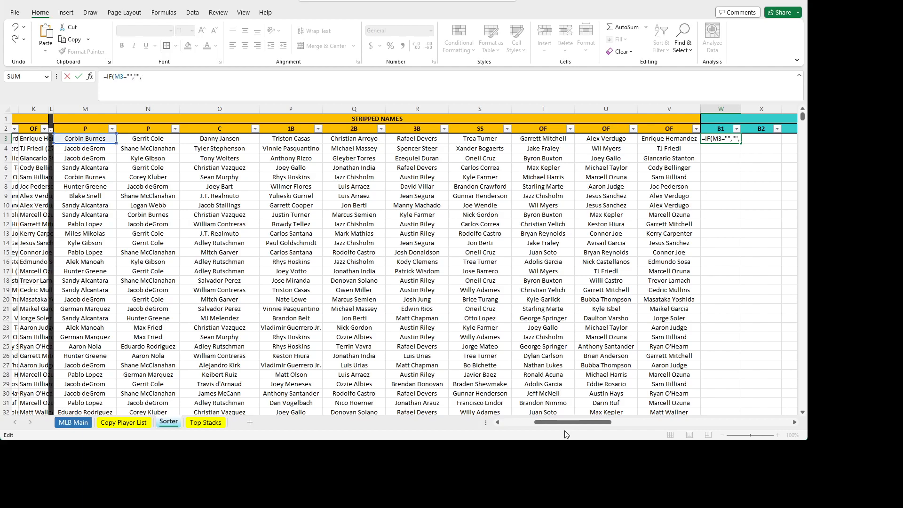
pyautogui.write('IF')
pyautogui.write('($A$1')
pyautogui.press('F4')
pyautogui.moveTo(600, 423)
pyautogui.mouseDown()
pyautogui.moveTo(543, 423)
pyautogui.moveTo(618, 423)
pyautogui.mouseUp()
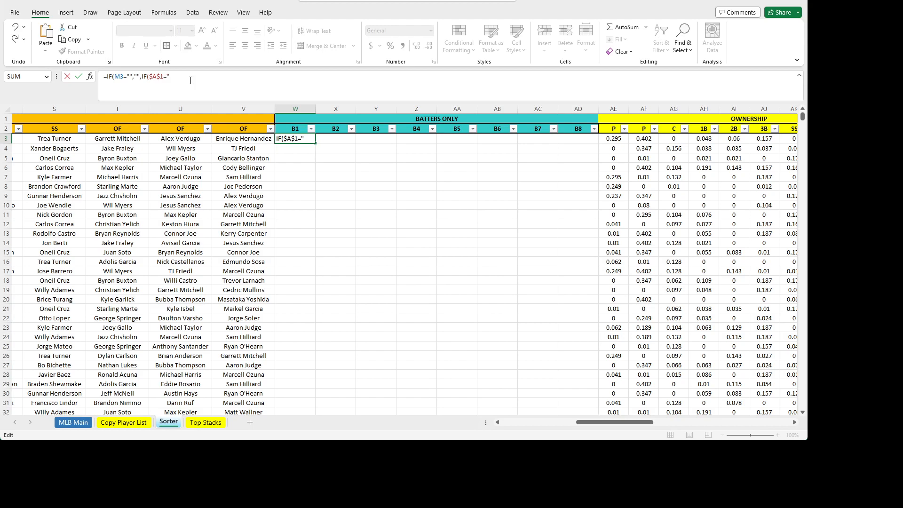
pyautogui.write('FD",')
pyautogui.moveTo(643, 422); pyautogui.dragTo(604, 426)
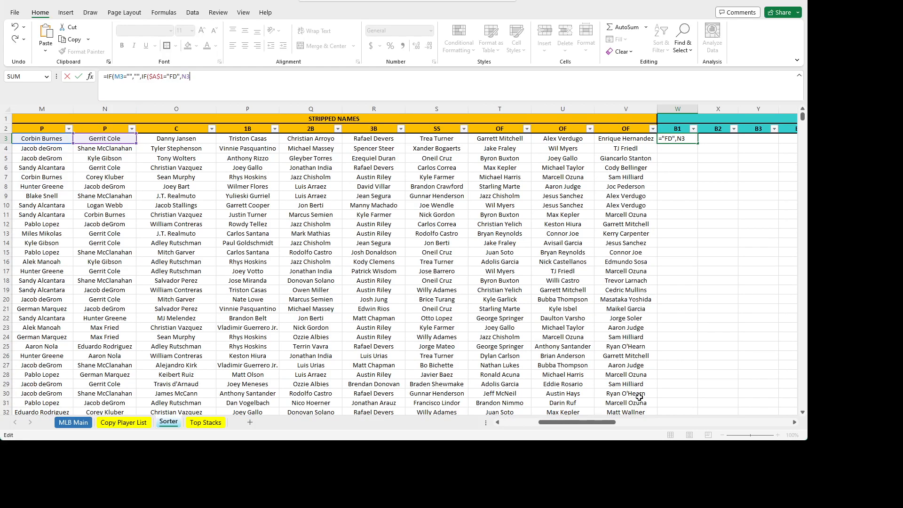
pyautogui.write(',IF($A$1')
pyautogui.press('F4')
pyautogui.write('="DK",O3')
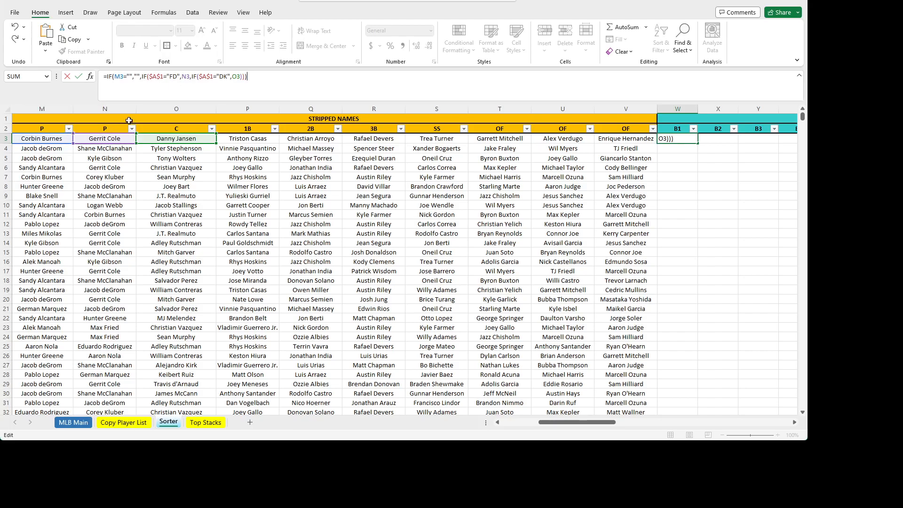
pyautogui.click(280, 96)
pyautogui.hotkey('ctrl', 'Return')
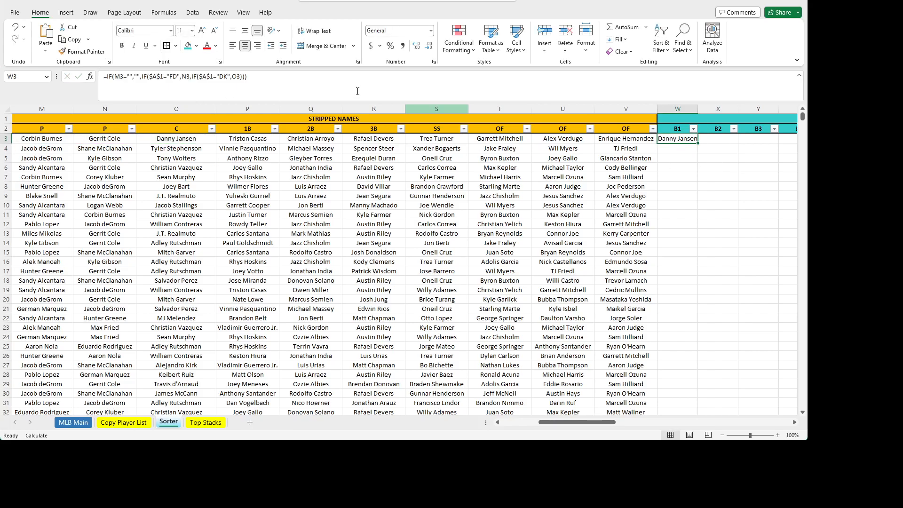
pyautogui.click(357, 92)
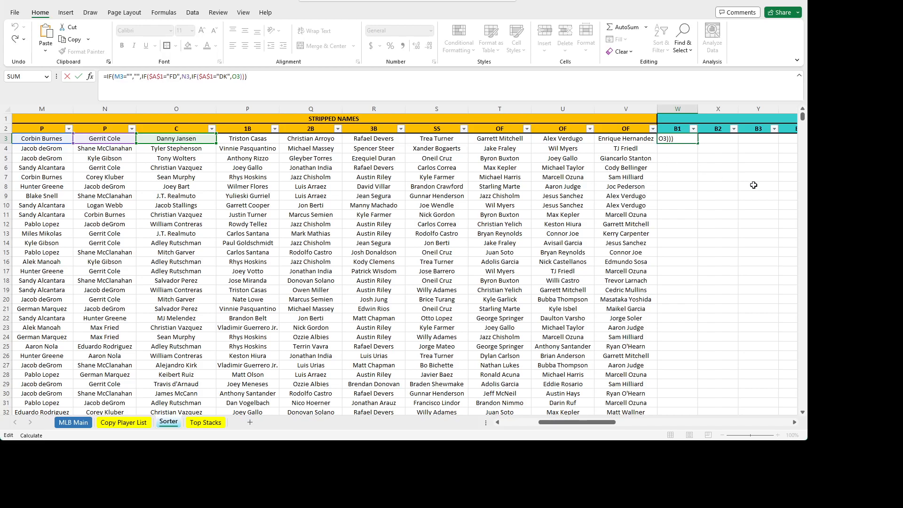
# - Copy the W3 formula across B2–B8 and fill it down every row
pyautogui.hotkey('ctrl', 'Return')
pyautogui.hotkey('ctrl', 'c')
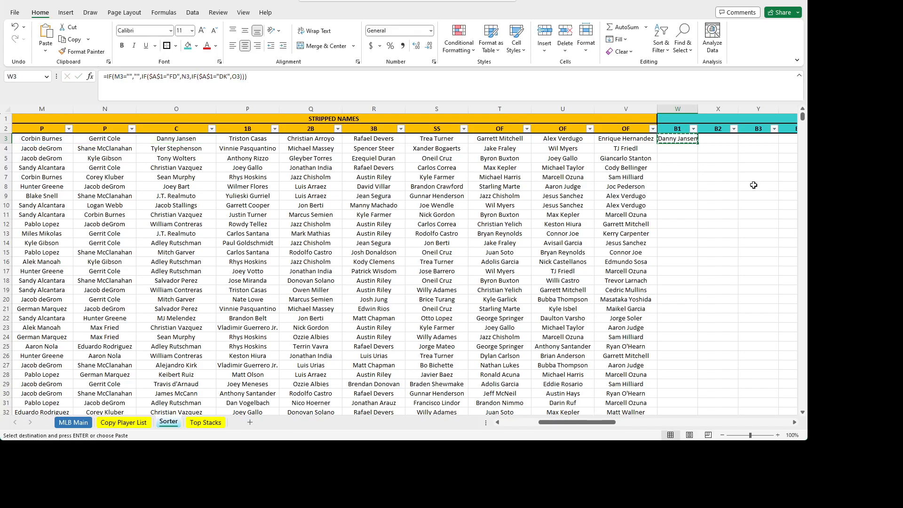
pyautogui.hotkey('shift', 'Right')
pyautogui.hotkey('shift', 'Right')
pyautogui.hotkey('shift', 'Right')
pyautogui.hotkey('shift', 'Right')
pyautogui.hotkey('shift', 'Right')
pyautogui.hotkey('shift', 'Right')
pyautogui.hotkey('shift', 'Right')
pyautogui.hotkey('ctrl', 'v')
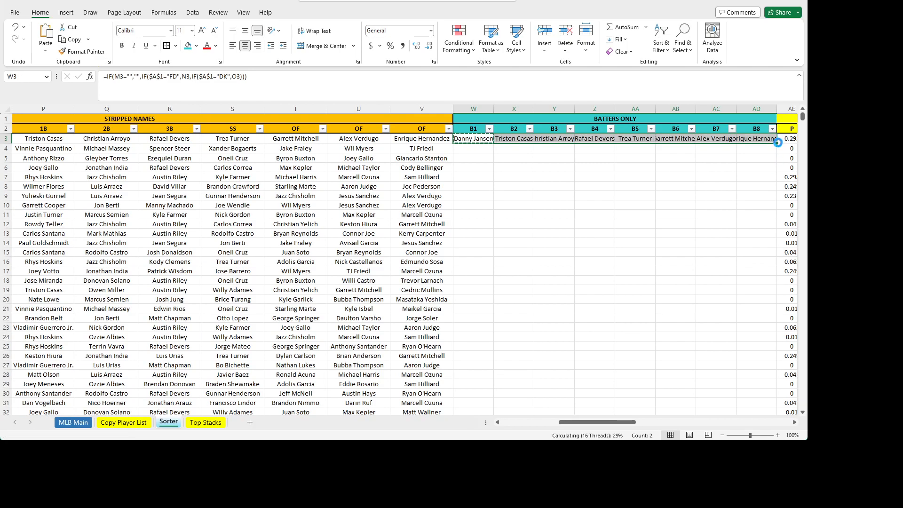
pyautogui.doubleClick(777, 143)
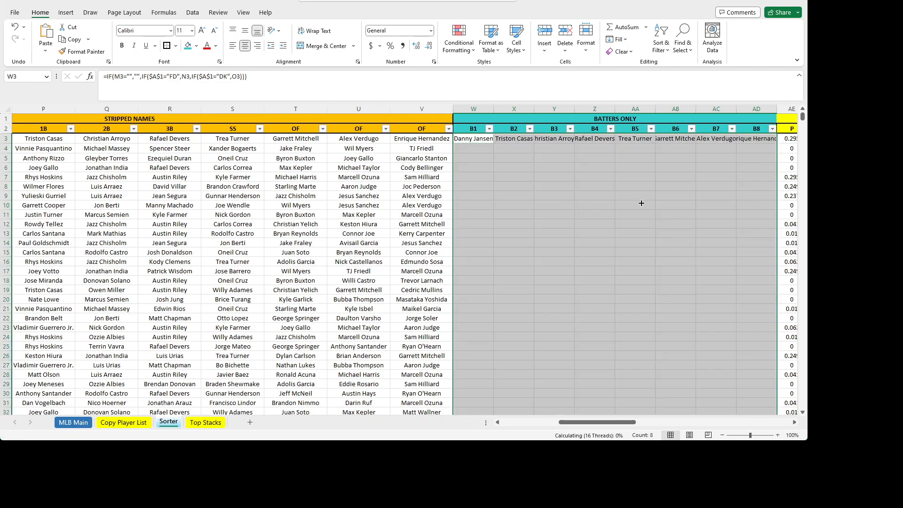
pyautogui.click(634, 205)
# - Step through row 3 to check each batter formula, including B7
pyautogui.moveTo(611, 422); pyautogui.dragTo(635, 425)
pyautogui.moveTo(185, 108); pyautogui.dragTo(497, 109)
pyautogui.click(354, 192)
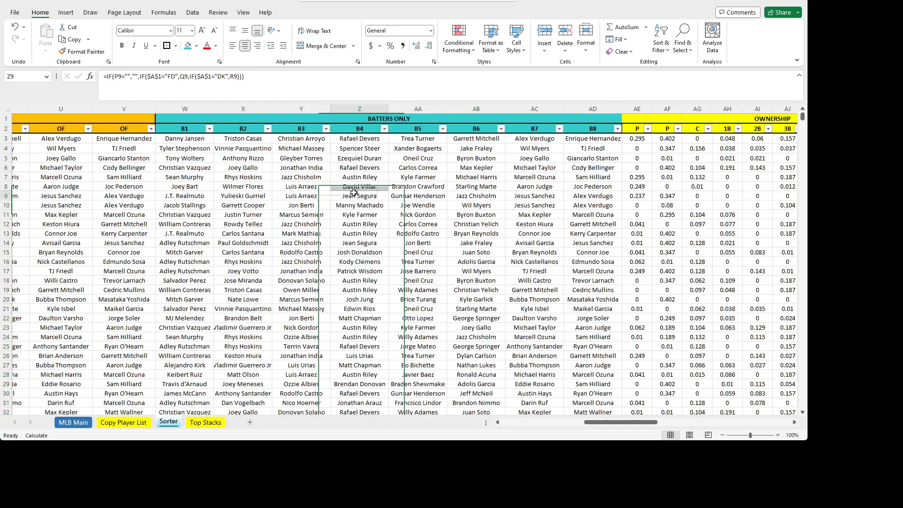
pyautogui.click(200, 137)
pyautogui.press('Right')
pyautogui.press('Right')
pyautogui.press('Right')
pyautogui.press('Right')
pyautogui.press('Right')
pyautogui.press('Right')
pyautogui.press('Right')
pyautogui.press('Right')
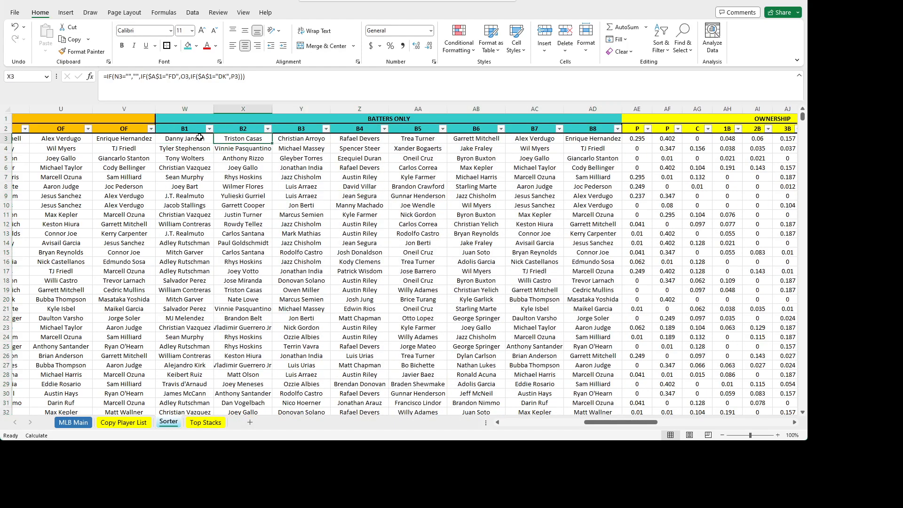
pyautogui.press('Left')
pyautogui.press('Left')
pyautogui.press('Left')
pyautogui.press('Right')
pyautogui.press('Right')
pyautogui.press('Left')
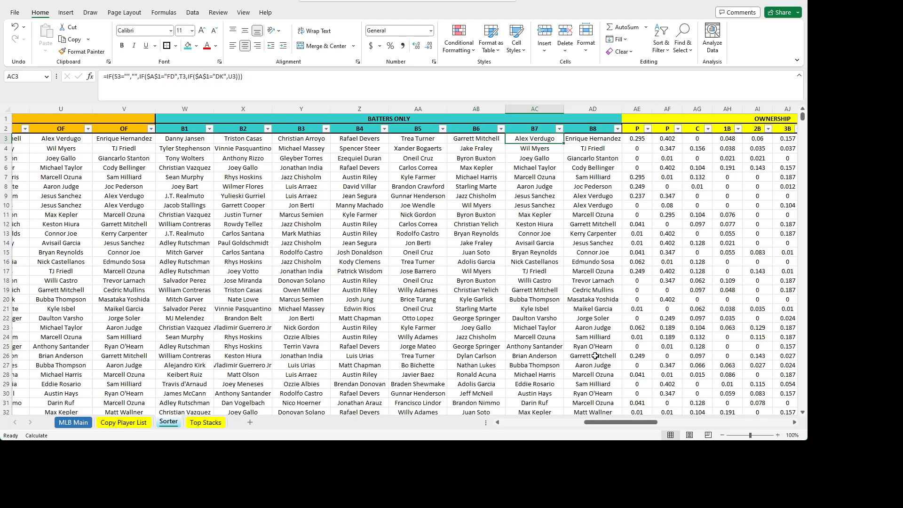
pyautogui.moveTo(623, 423); pyautogui.dragTo(644, 419)
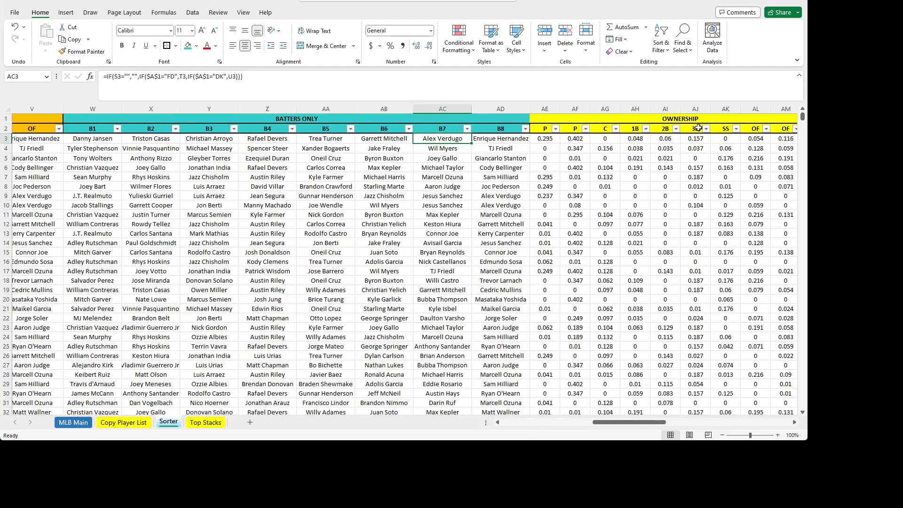
# - Scroll right to TOP STACKS and inspect the lookup formulas in BI3 and BJ5
pyautogui.moveTo(647, 422); pyautogui.dragTo(660, 417)
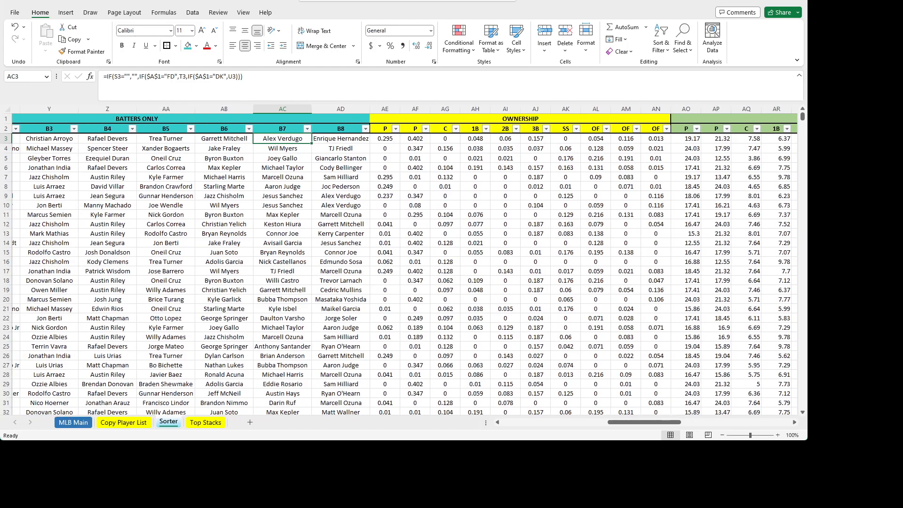
pyautogui.moveTo(636, 425); pyautogui.dragTo(718, 420)
pyautogui.click(420, 140)
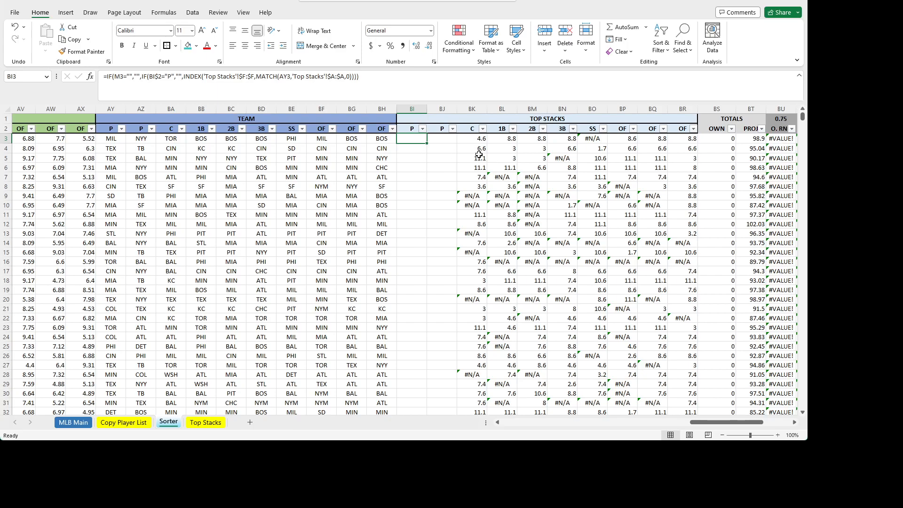
pyautogui.click(436, 159)
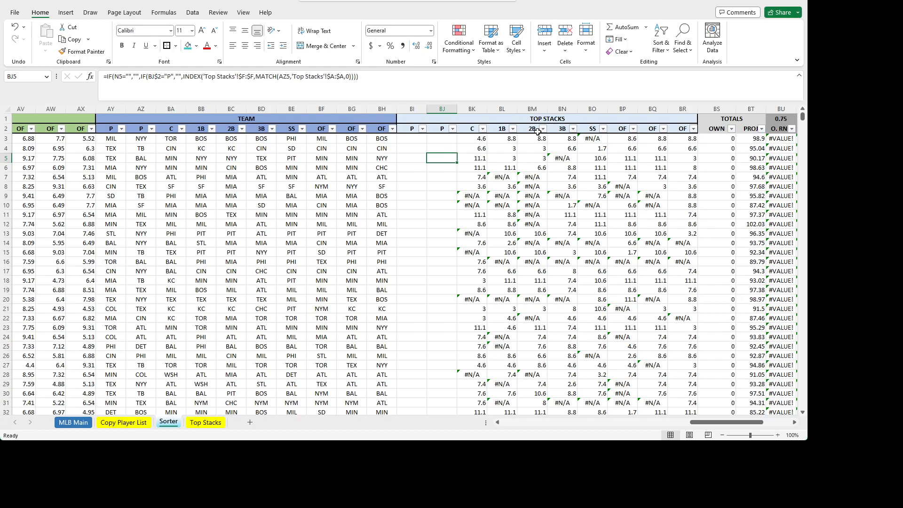
# - Insert eight blank columns AY:BF before the TEAM block
pyautogui.click(107, 109)
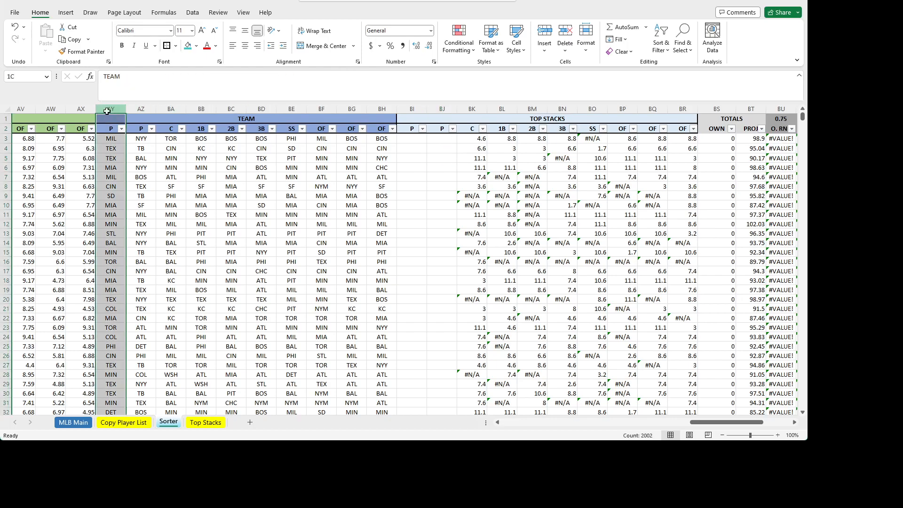
pyautogui.moveTo(107, 111); pyautogui.dragTo(319, 109)
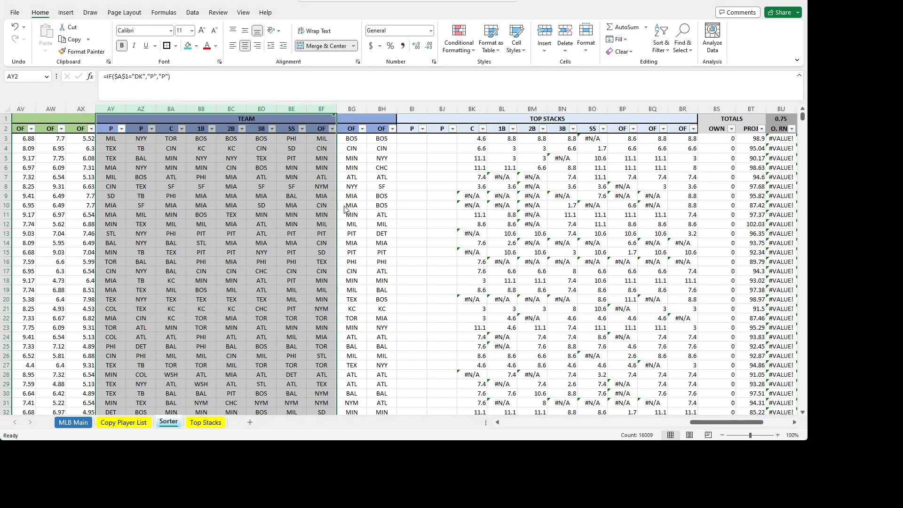
pyautogui.hotkey('ctrl', '+')
# - Paste BQ3's team lookup formula text into AY3 and highlight its pitcher check
pyautogui.click(660, 136)
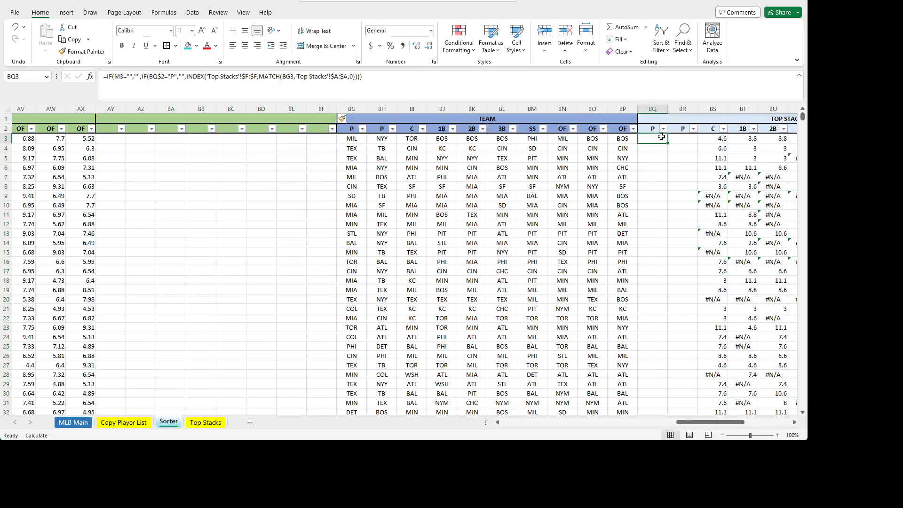
pyautogui.moveTo(400, 80); pyautogui.dragTo(101, 85)
pyautogui.hotkey('ctrl', 'c')
pyautogui.press('Escape')
pyautogui.click(104, 140)
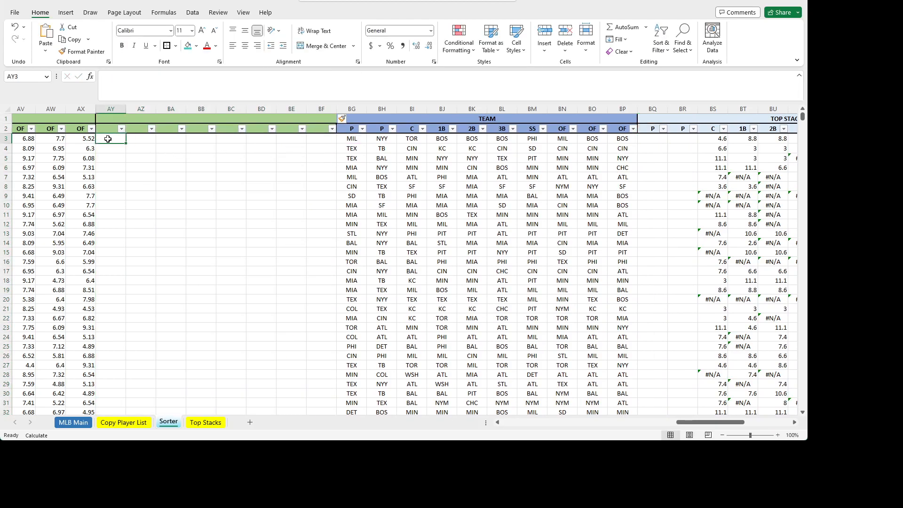
pyautogui.hotkey('ctrl', 'v')
pyautogui.moveTo(704, 425); pyautogui.dragTo(647, 431)
pyautogui.moveTo(186, 75); pyautogui.dragTo(141, 75)
# - Delete the IF(BQ$2="P","", pitcher check, leaving AY3 as a Top Stacks INDEX/MATCH lookup on BG3
pyautogui.press('BackSpace')
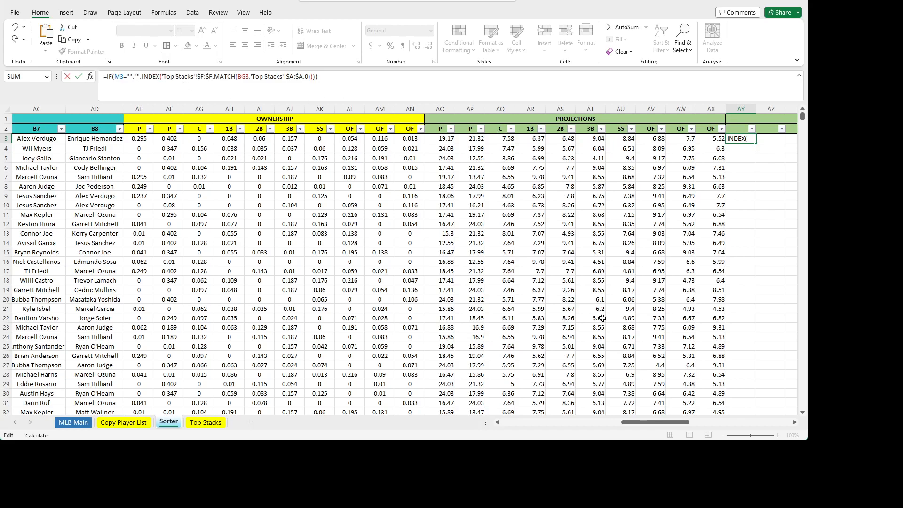
pyautogui.moveTo(665, 422); pyautogui.dragTo(641, 427)
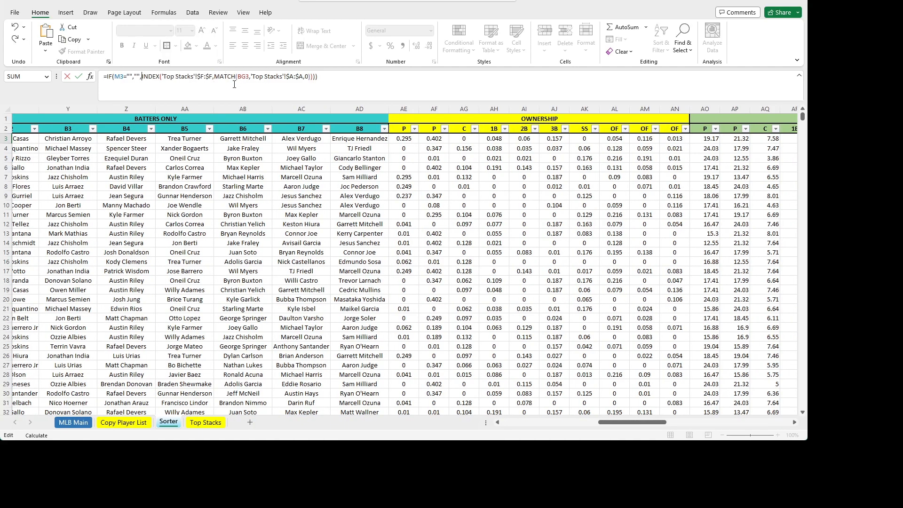
pyautogui.moveTo(634, 421); pyautogui.dragTo(701, 422)
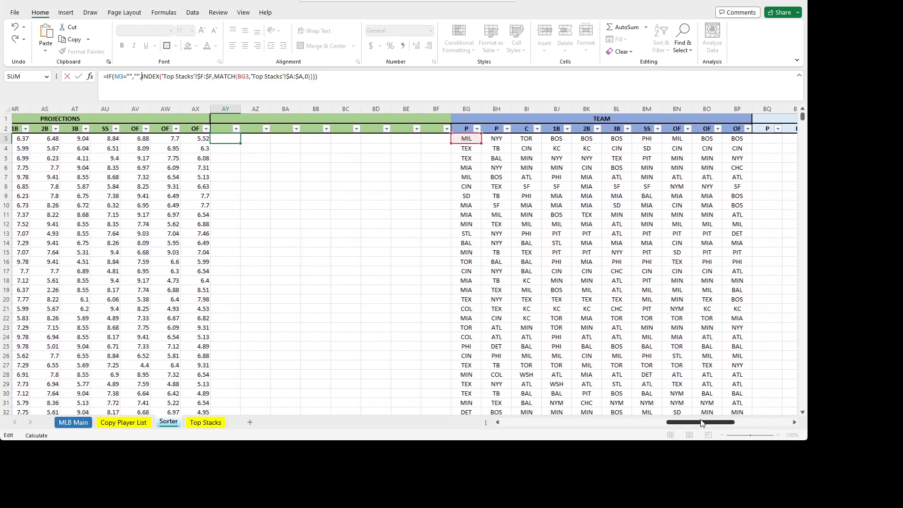
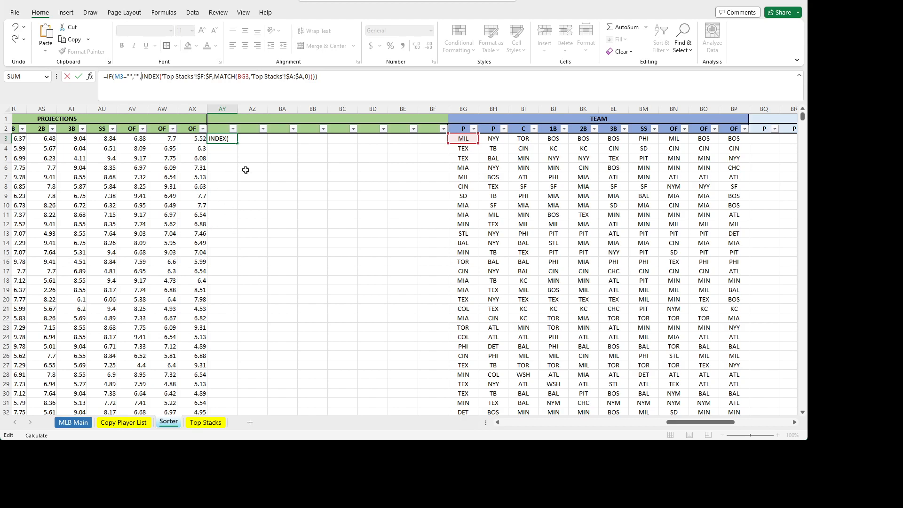
# - Cancel the unfinished INDEX formula in AY3, leaving the cell empty
pyautogui.press('Escape')
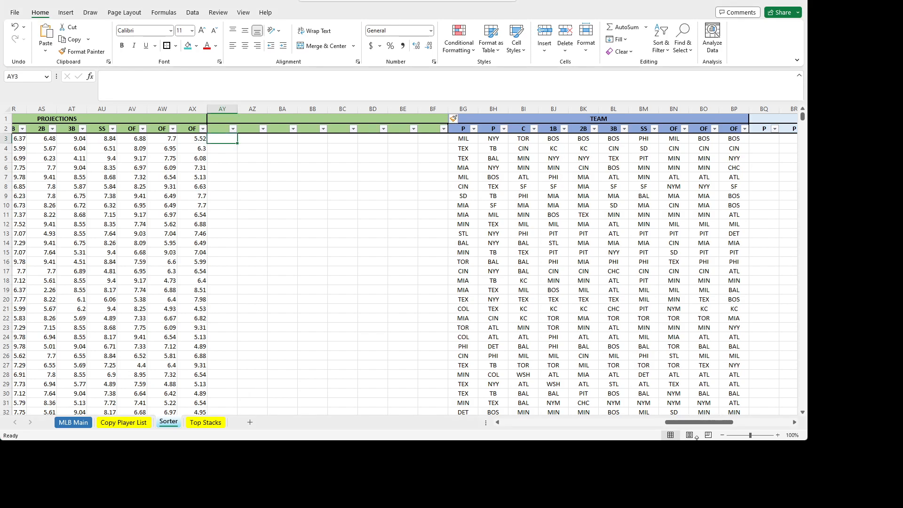
# - Paste the BATTERS ONLY B1–B8 header block from W1:AD2 over the TEAM block at BG1
pyautogui.moveTo(696, 422); pyautogui.dragTo(623, 422)
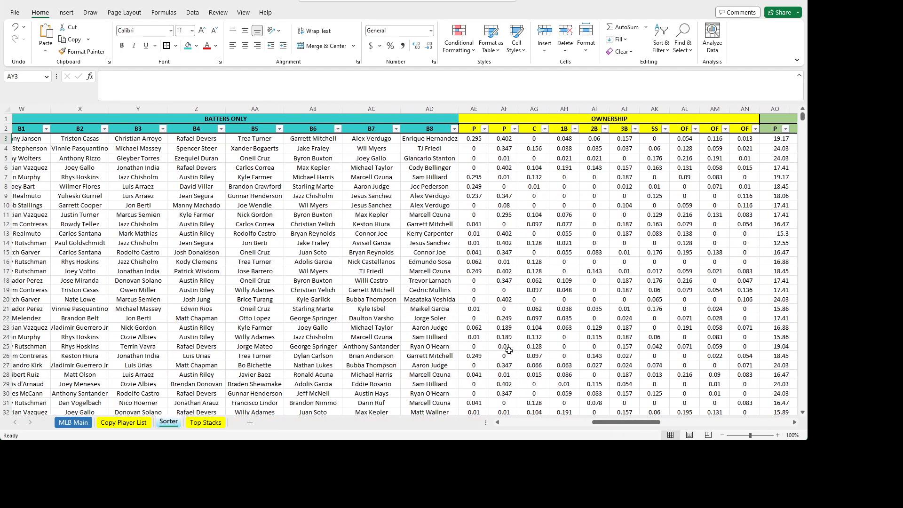
pyautogui.moveTo(31, 115); pyautogui.dragTo(116, 128)
pyautogui.hotkey('ctrl', 'c')
pyautogui.moveTo(615, 423); pyautogui.dragTo(710, 418)
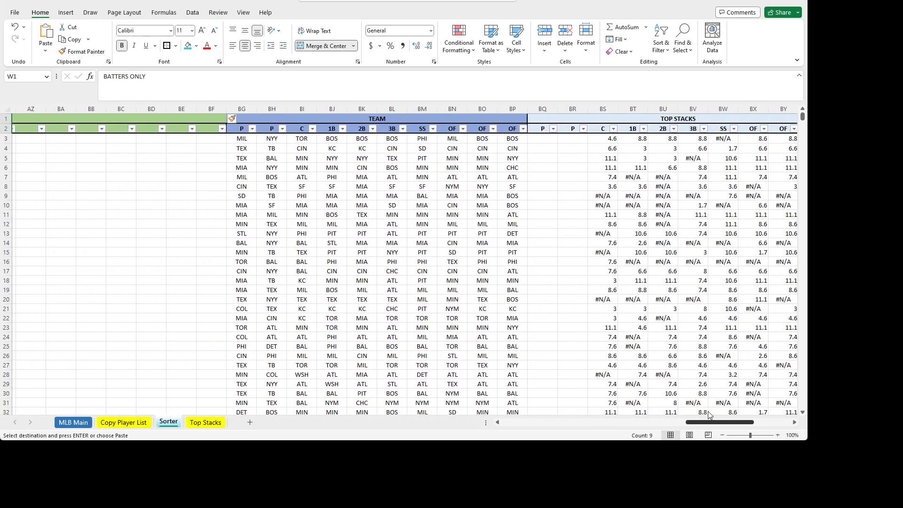
pyautogui.click(246, 118)
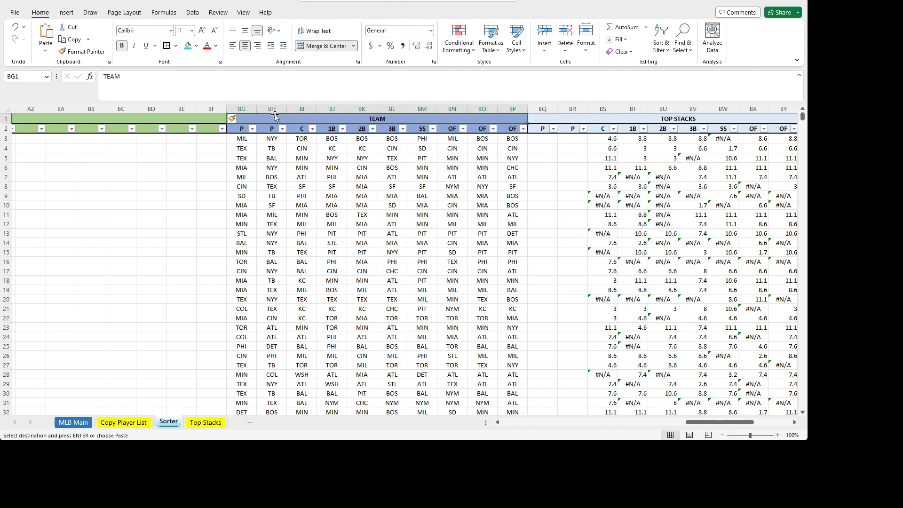
pyautogui.click(311, 49)
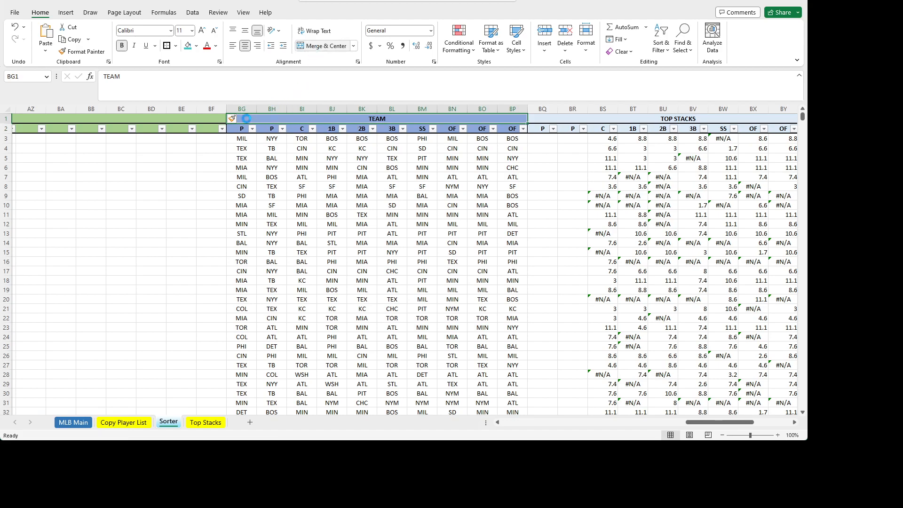
pyautogui.moveTo(719, 422); pyautogui.dragTo(623, 422)
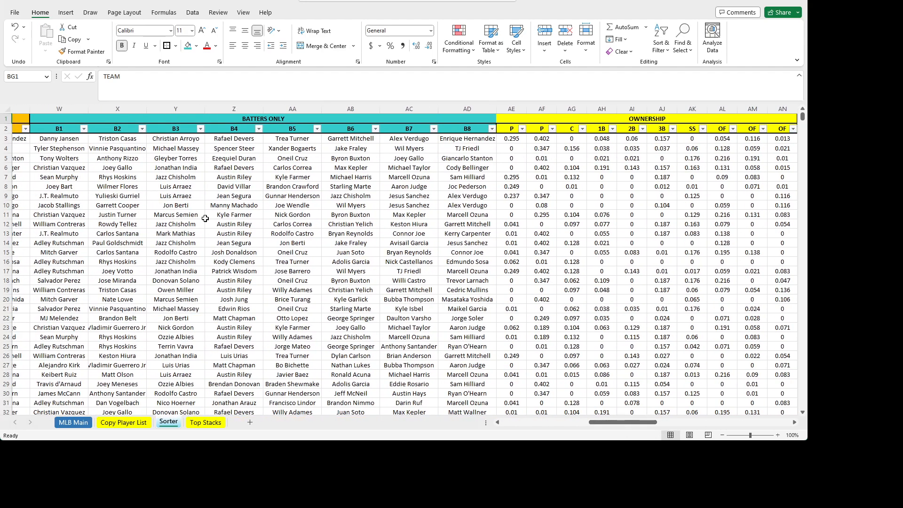
pyautogui.click(67, 120)
pyautogui.moveTo(67, 123); pyautogui.dragTo(67, 128)
pyautogui.hotkey('ctrl', 'c')
pyautogui.moveTo(615, 421); pyautogui.dragTo(712, 415)
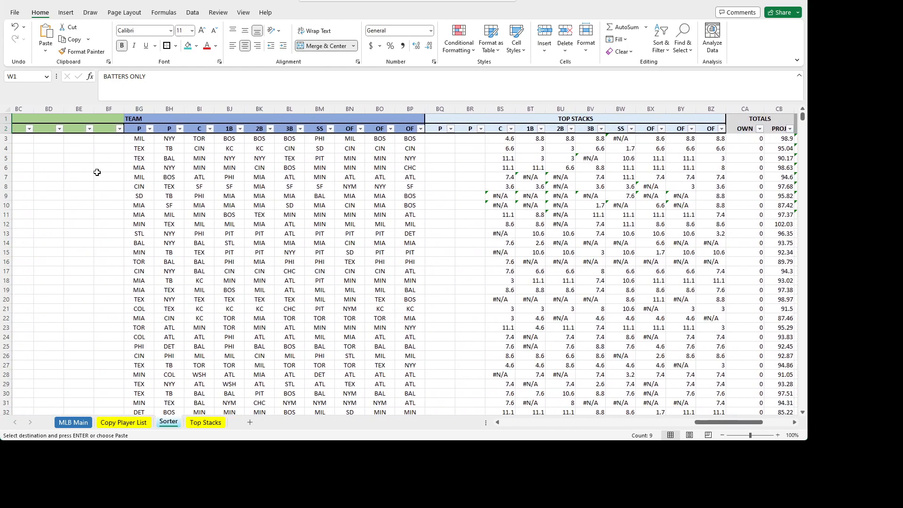
pyautogui.click(139, 119)
pyautogui.hotkey('ctrl', 'v')
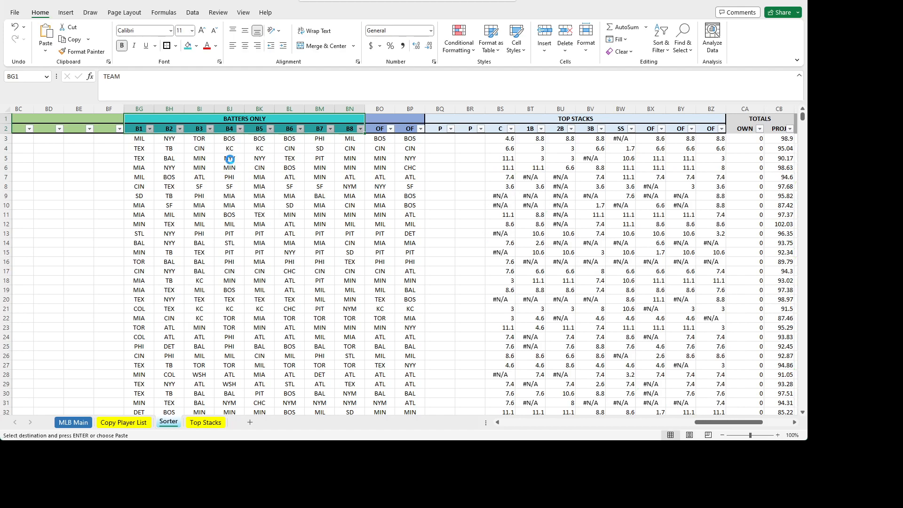
# - Delete the two leftover OF columns BO:BP
pyautogui.click(241, 177)
pyautogui.moveTo(379, 108); pyautogui.dragTo(411, 107)
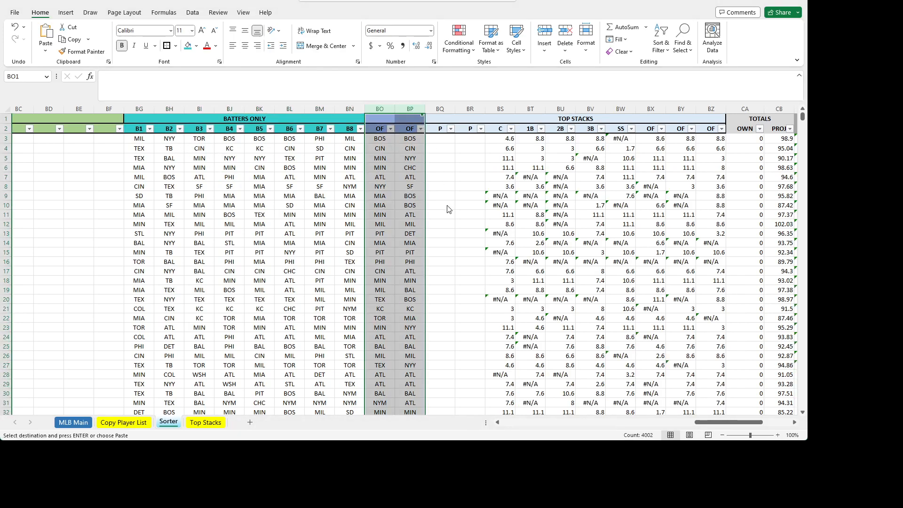
pyautogui.hotkey('ctrl', '-')
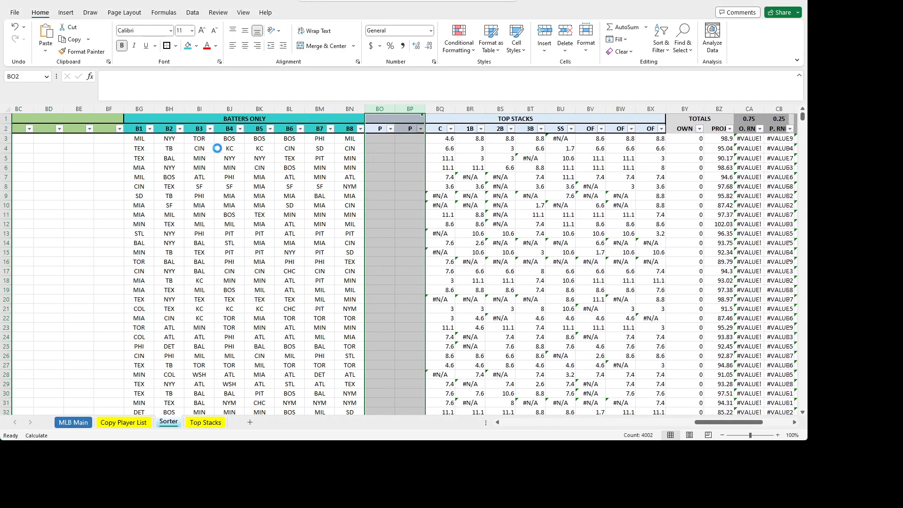
# - Make BG3's team lookup match on W3, copy it across BH3:BN3, and fill it down all rows
pyautogui.click(141, 139)
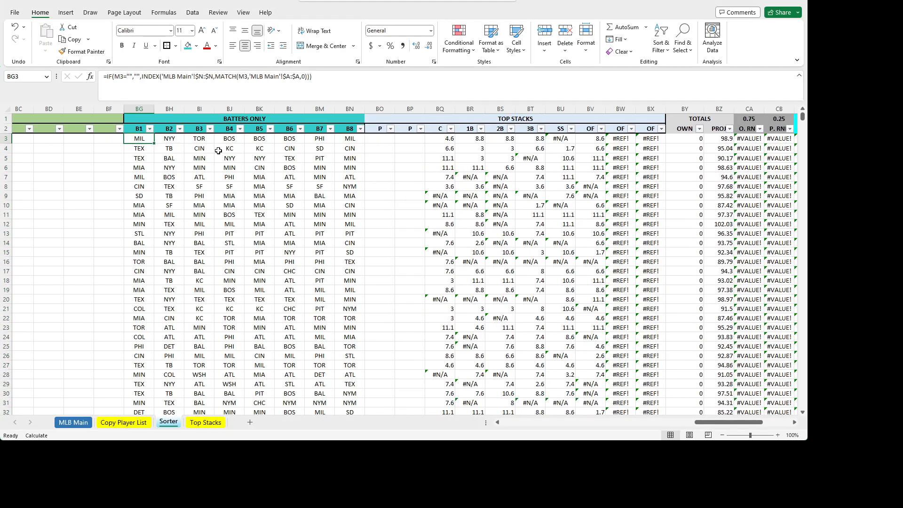
pyautogui.moveTo(713, 422); pyautogui.dragTo(602, 439)
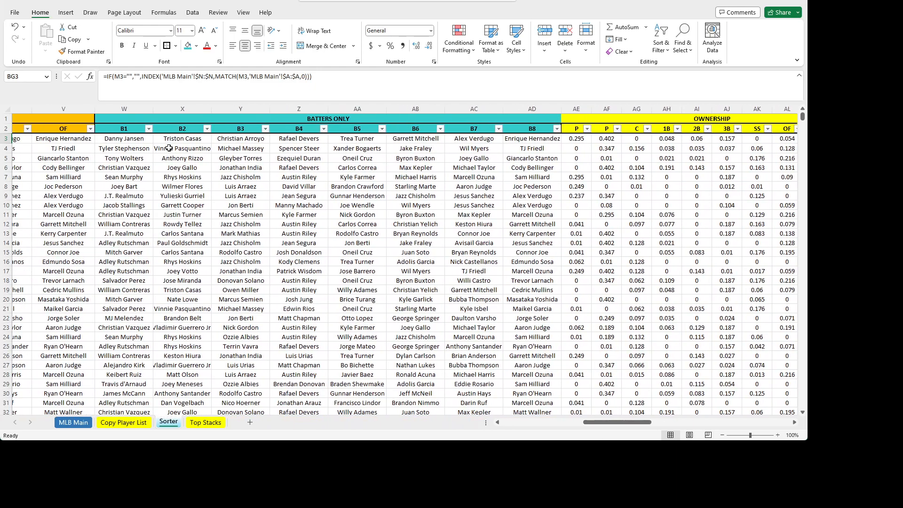
pyautogui.click(239, 77)
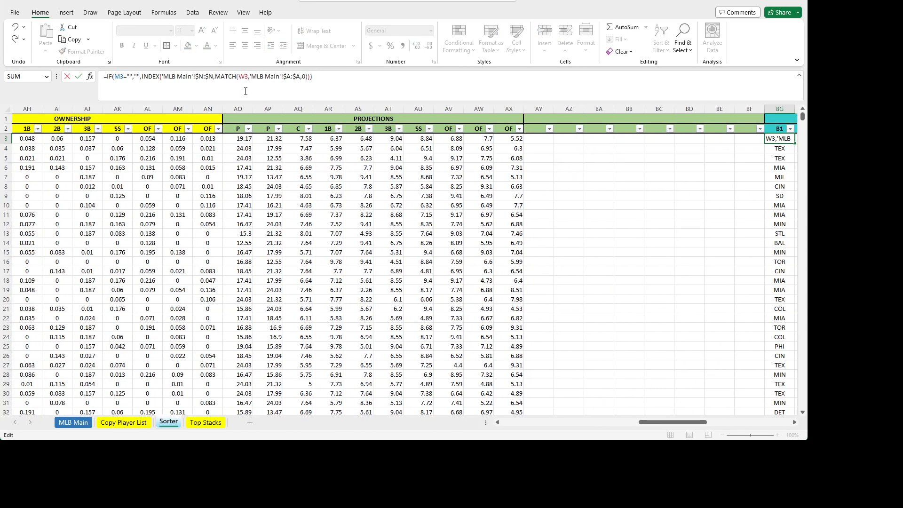
pyautogui.press('Escape')
pyautogui.hotkey('ctrl', 'c')
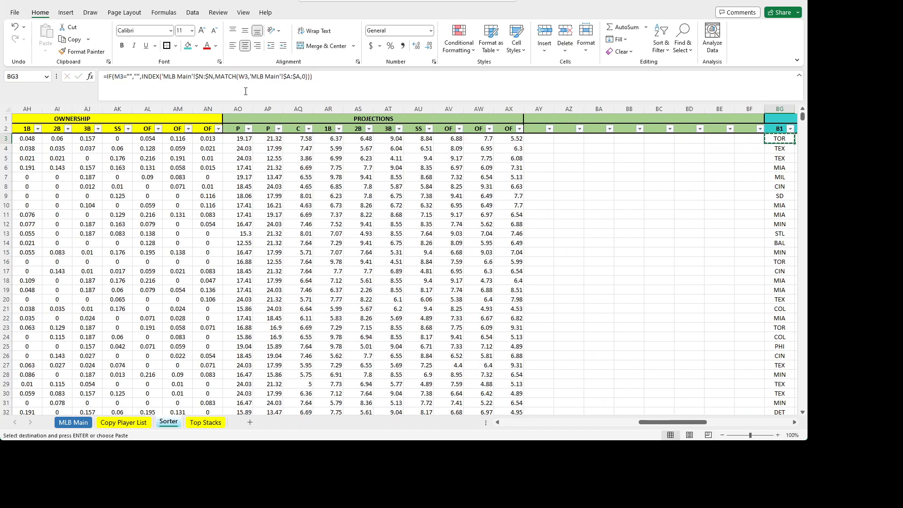
pyautogui.hotkey('shift', 'Right')
pyautogui.hotkey('shift', 'Right')
pyautogui.hotkey('shift', 'Right')
pyautogui.hotkey('shift', 'Right')
pyautogui.hotkey('shift', 'Right')
pyautogui.hotkey('shift', 'Right')
pyautogui.hotkey('shift', 'Right')
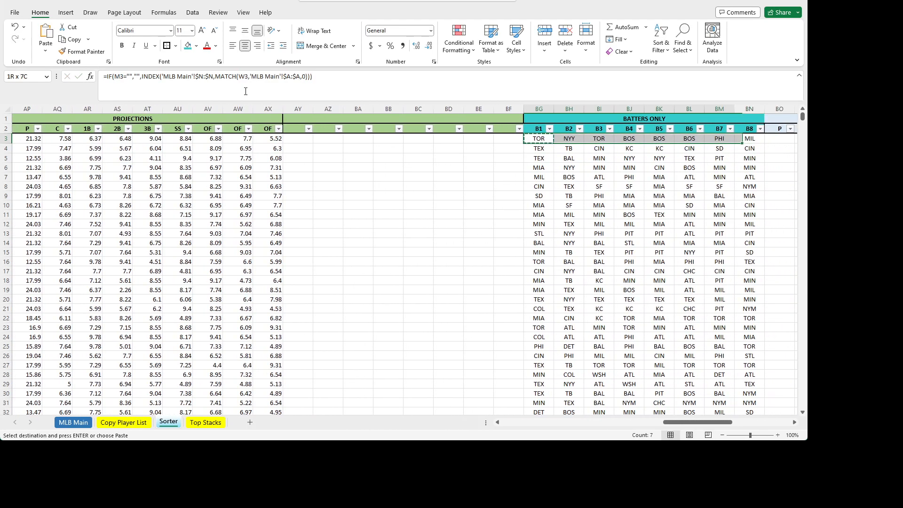
pyautogui.hotkey('ctrl', 'v')
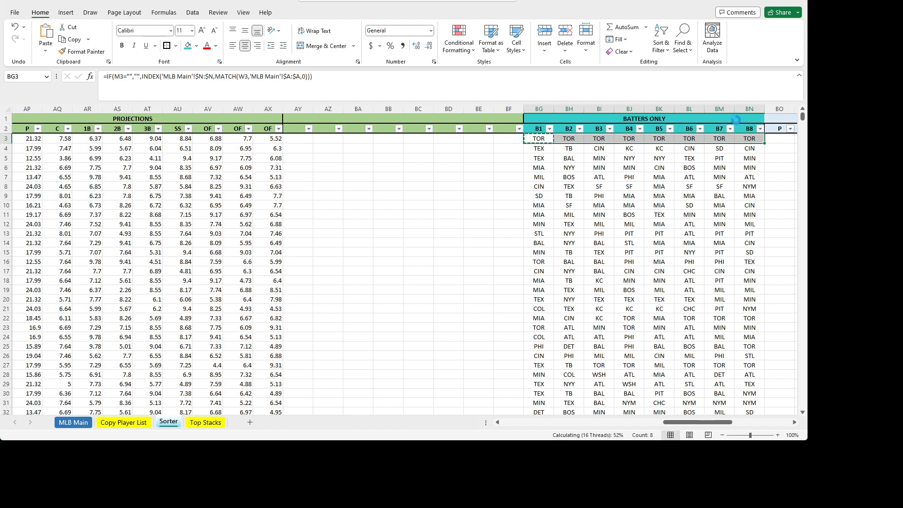
pyautogui.doubleClick(764, 143)
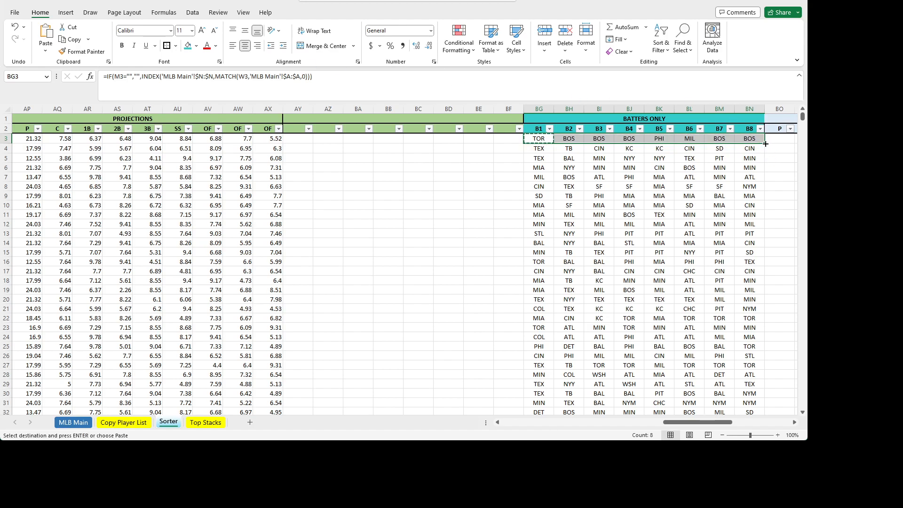
pyautogui.moveTo(689, 422); pyautogui.dragTo(721, 428)
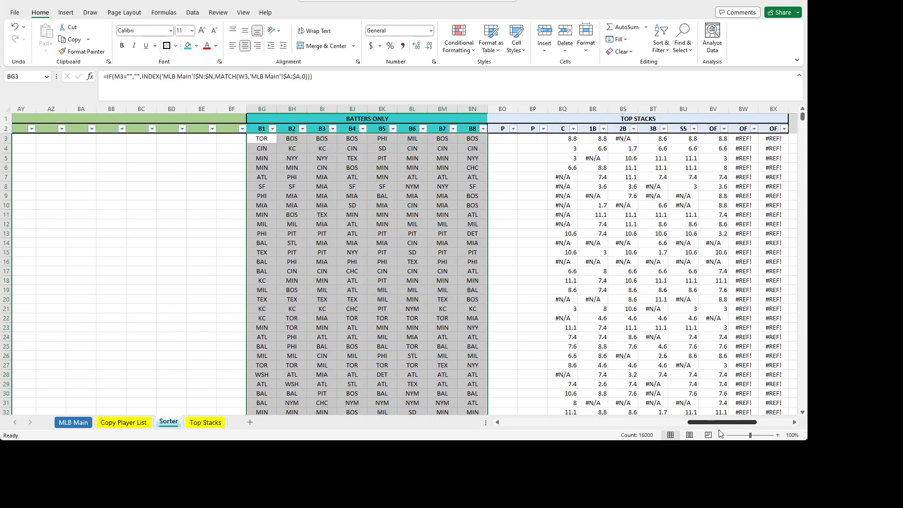
pyautogui.click(345, 140)
# - Copy the B1–B8 header block from BG1:BN2 into AY1:BF2
pyautogui.click(410, 198)
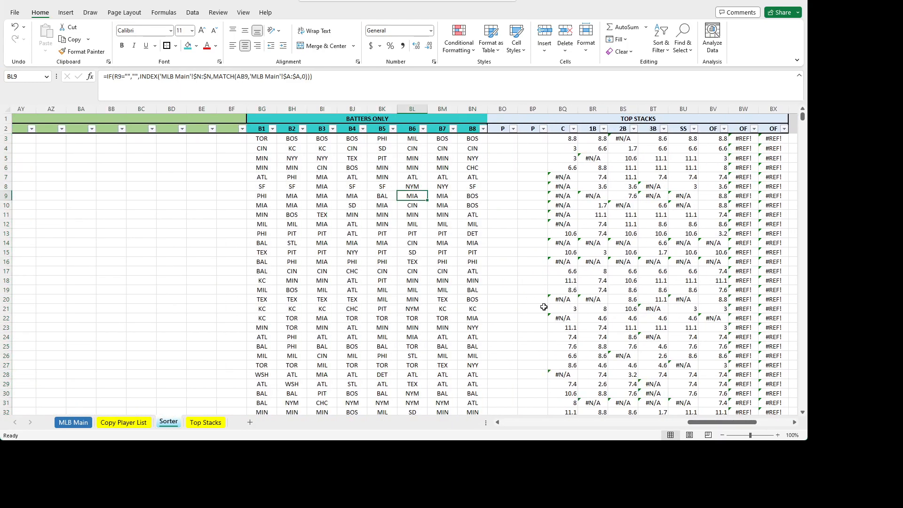
pyautogui.moveTo(712, 423)
pyautogui.mouseDown()
pyautogui.moveTo(678, 429)
pyautogui.moveTo(697, 429)
pyautogui.mouseUp()
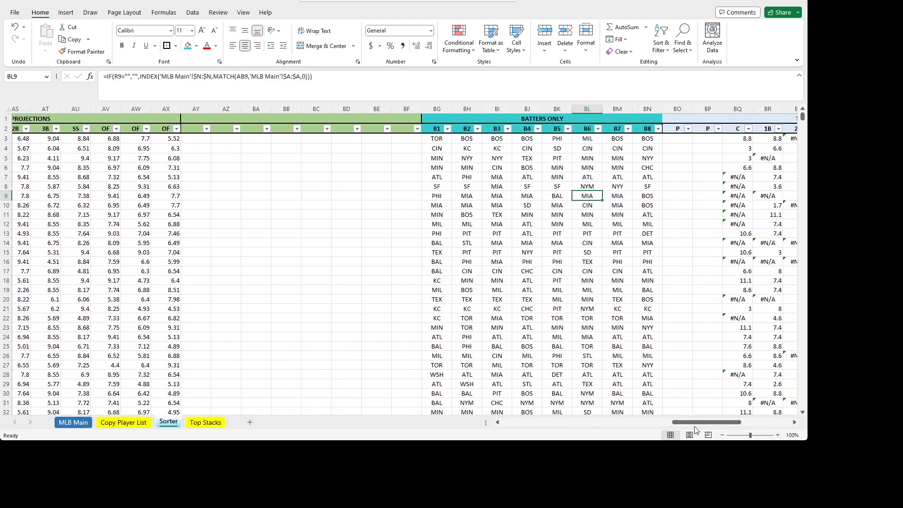
pyautogui.click(691, 118)
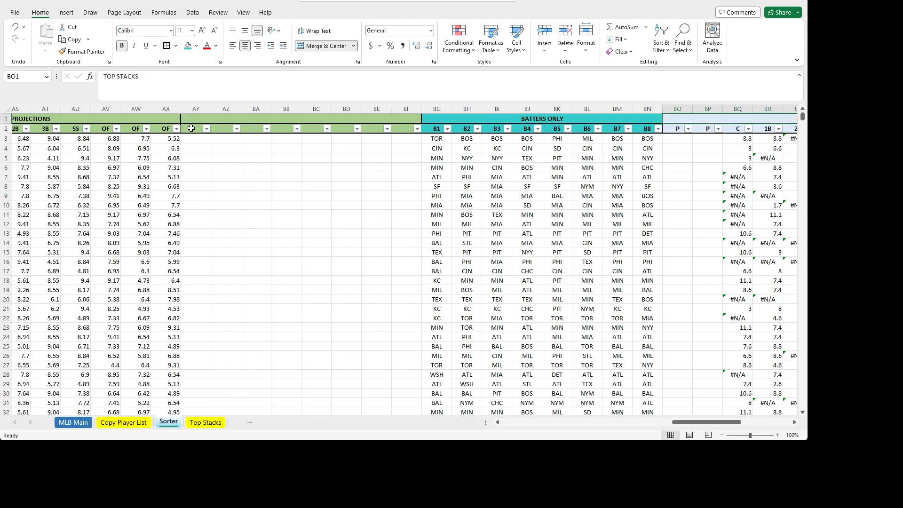
pyautogui.moveTo(467, 118); pyautogui.dragTo(469, 127)
pyautogui.hotkey('ctrl', 'c')
pyautogui.click(201, 119)
pyautogui.hotkey('ctrl', 'v')
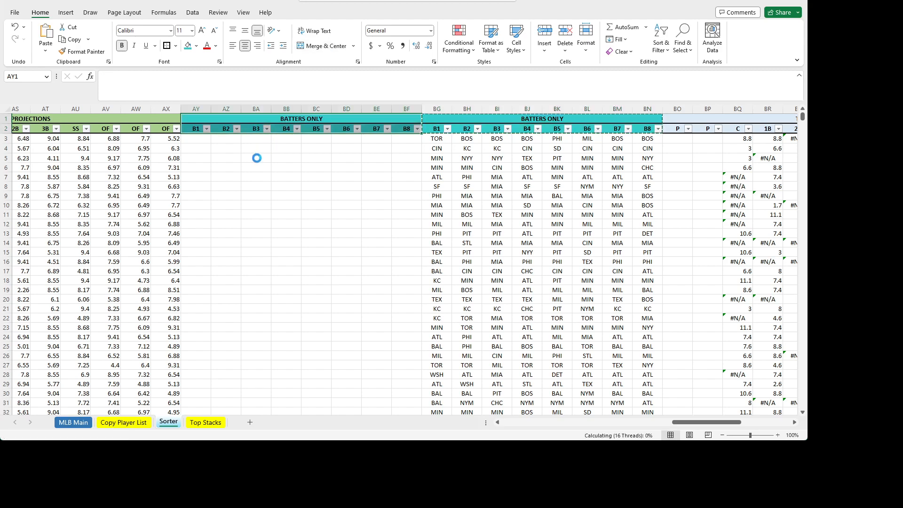
# - Give the new header a lavender fill and title it TOP STACKS
pyautogui.click(196, 47)
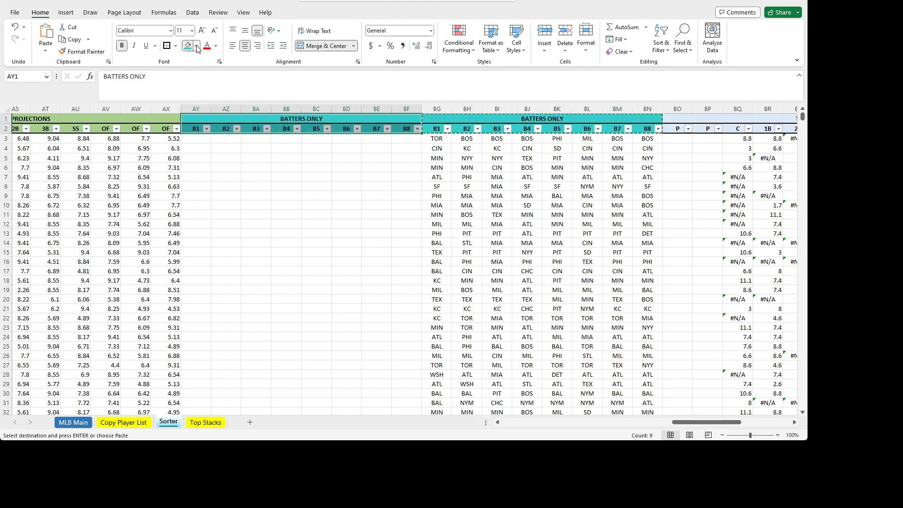
pyautogui.click(219, 87)
pyautogui.click(335, 118)
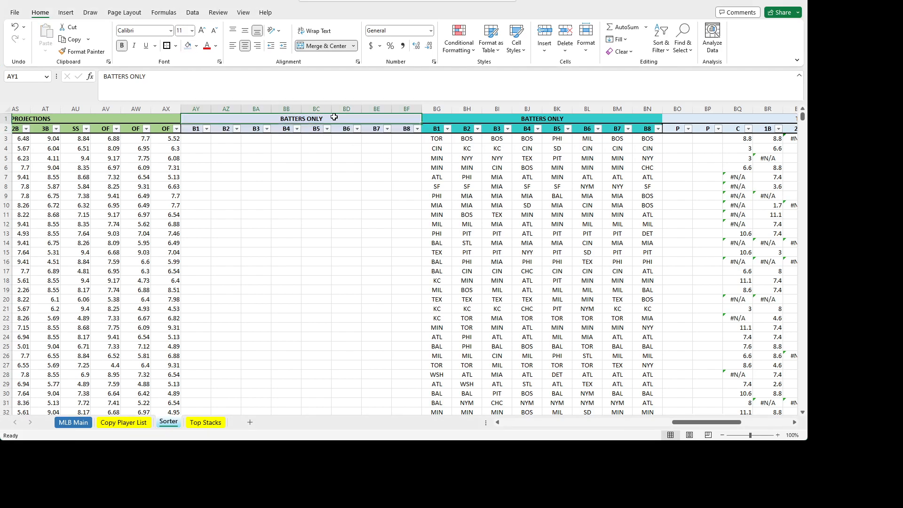
pyautogui.write('T')
pyautogui.write('TACKS')
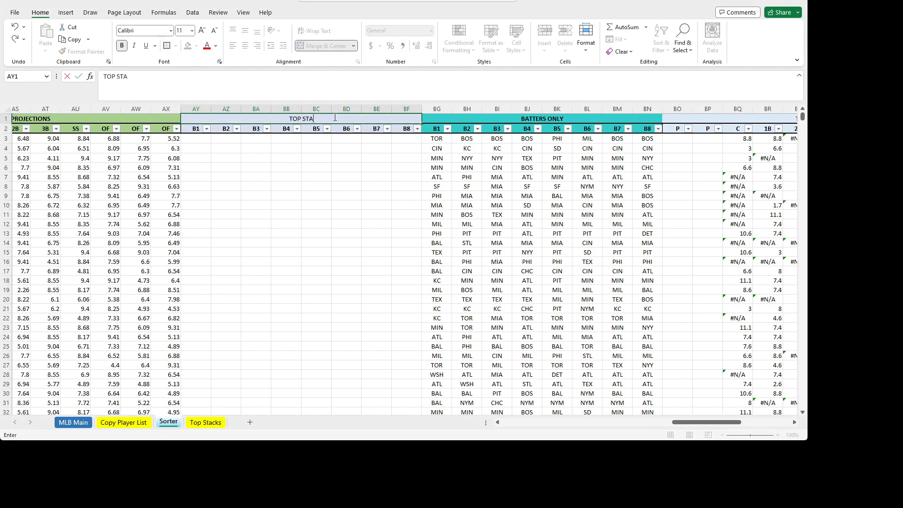
pyautogui.press('Return')
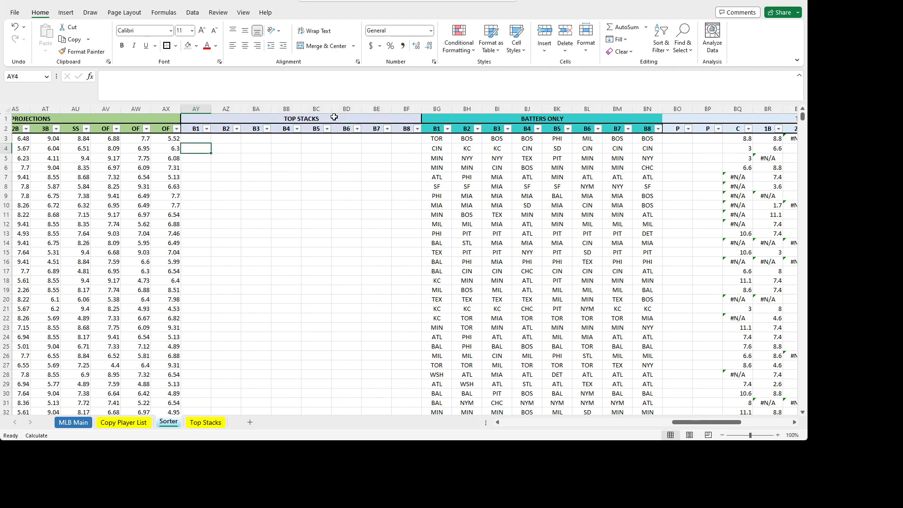
# - Copy BO3's team lookup formula text into AY3
pyautogui.click(684, 139)
pyautogui.moveTo(362, 76); pyautogui.dragTo(89, 70)
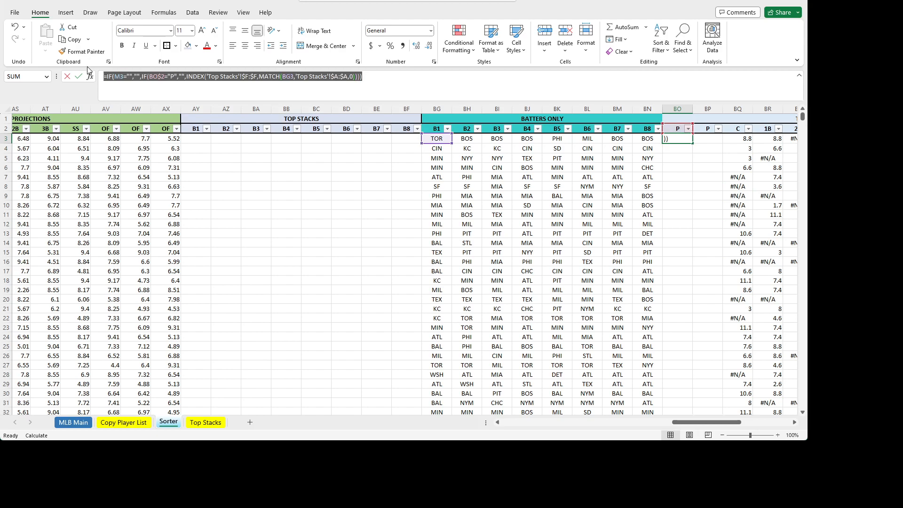
pyautogui.hotkey('ctrl', 'c')
pyautogui.press('Escape')
pyautogui.click(203, 141)
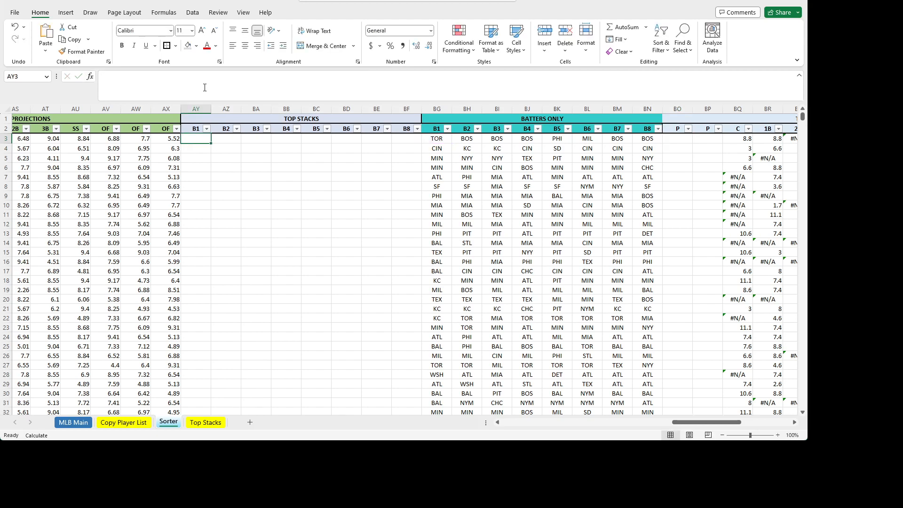
pyautogui.click(201, 85)
pyautogui.hotkey('ctrl', 'v')
# - Remove the IF(BO$2="P","", check so AY3 shows the Top Stack value 4.6, then view Top Stacks
pyautogui.moveTo(184, 76); pyautogui.dragTo(146, 81)
pyautogui.press('BackSpace')
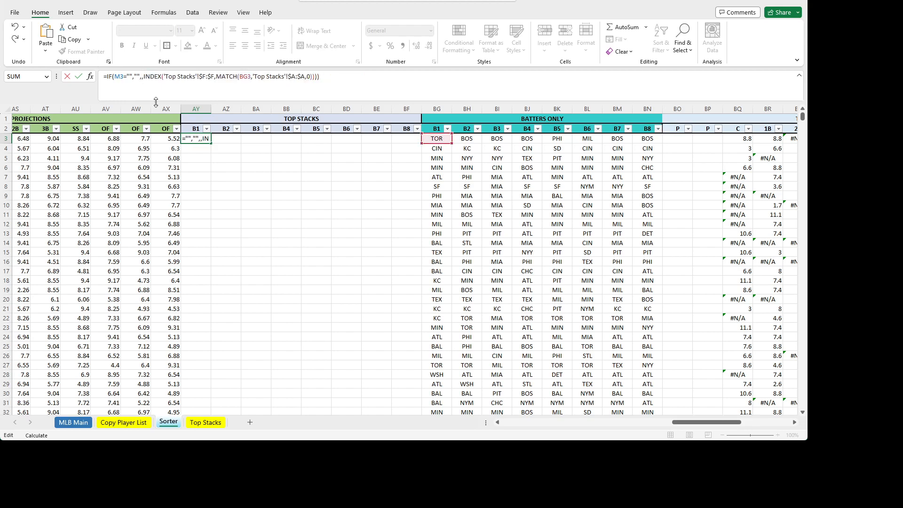
pyautogui.press('BackSpace')
pyautogui.press('Right')
pyautogui.press('Right')
pyautogui.press('Right')
pyautogui.press('Right')
pyautogui.press('Right')
pyautogui.press('Right')
pyautogui.press('Right')
pyautogui.press('Right')
pyautogui.press('Right')
pyautogui.press('Right')
pyautogui.press('Right')
pyautogui.press('Right')
pyautogui.press('Right')
pyautogui.press('Right')
pyautogui.press('Right')
pyautogui.press('Right')
pyautogui.press('Right')
pyautogui.press('Right')
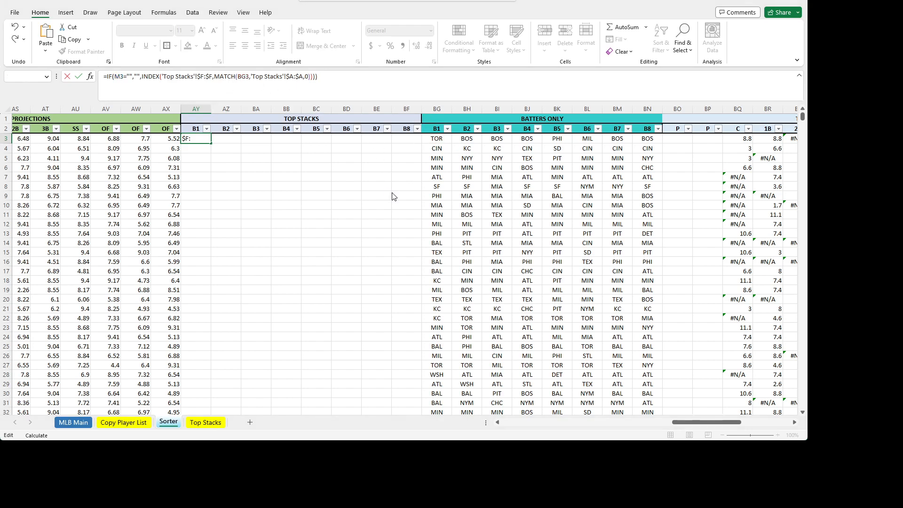
pyautogui.press('Return')
pyautogui.press('Up')
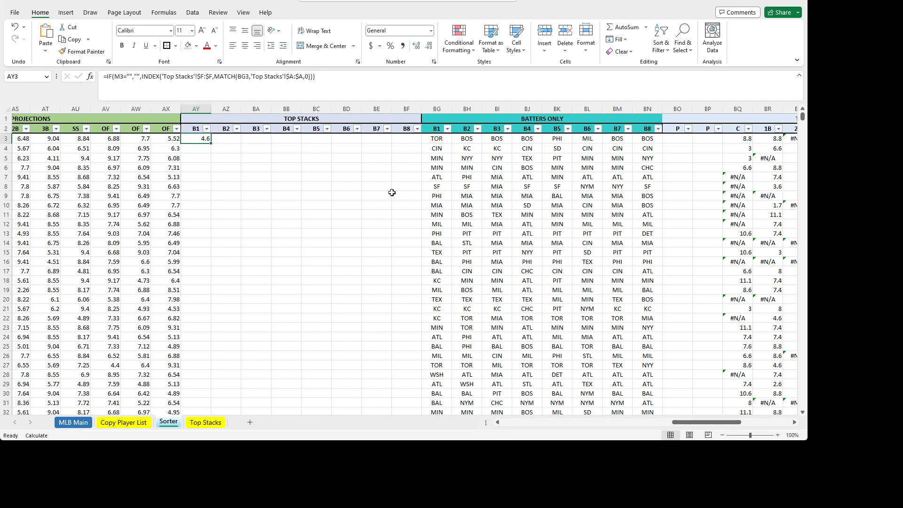
pyautogui.click(286, 187)
pyautogui.click(203, 422)
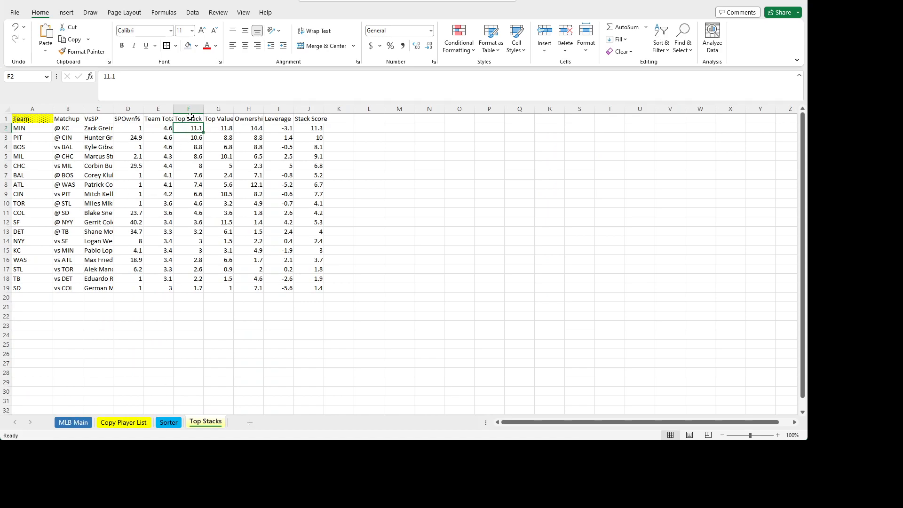
# - Compare AY3's 4.6 on Sorter with TOR's Top Stack value on Top Stacks, ending on Sorter
pyautogui.click(168, 423)
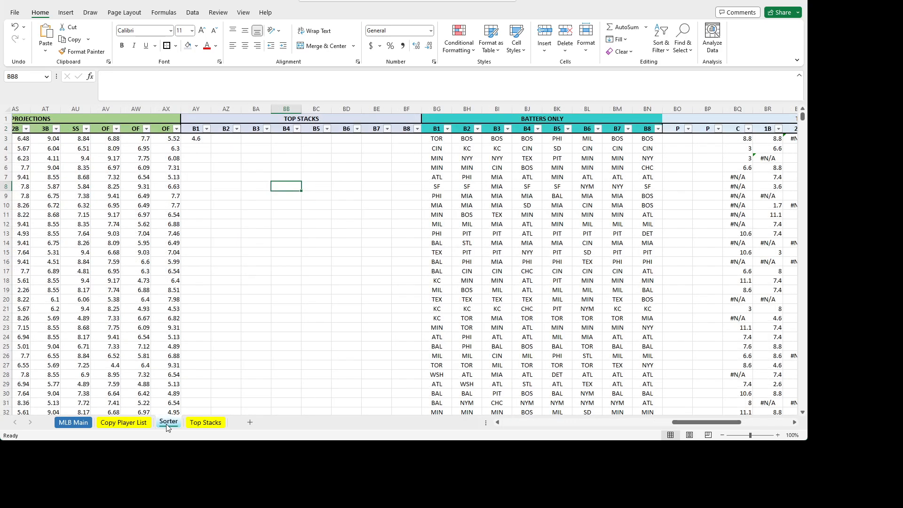
pyautogui.click(195, 134)
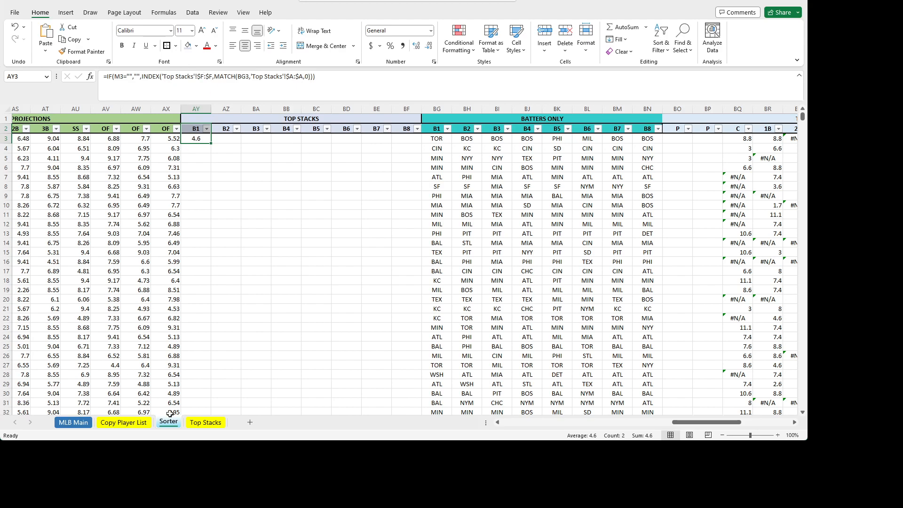
pyautogui.click(197, 426)
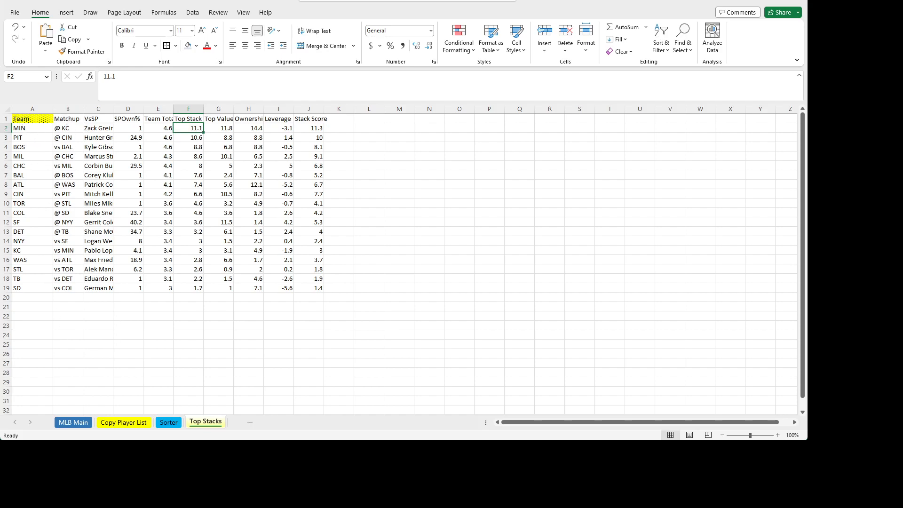
pyautogui.click(166, 422)
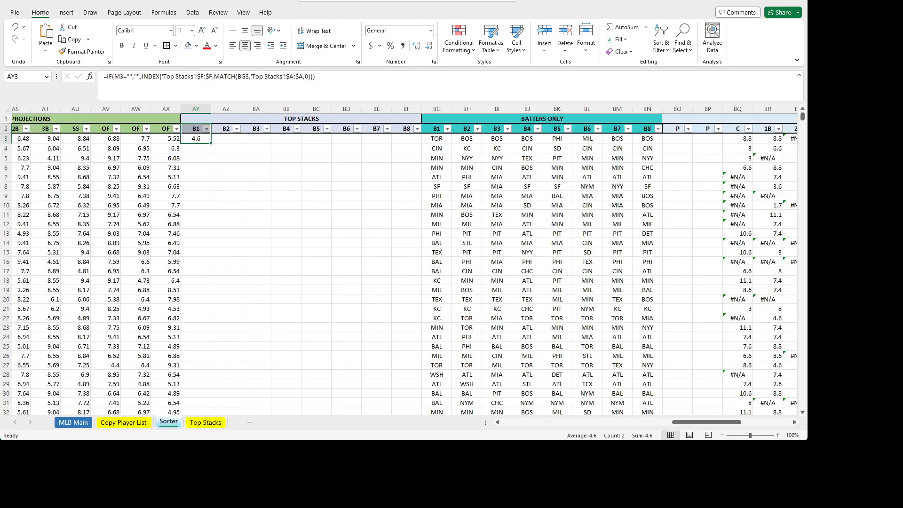
pyautogui.click(212, 423)
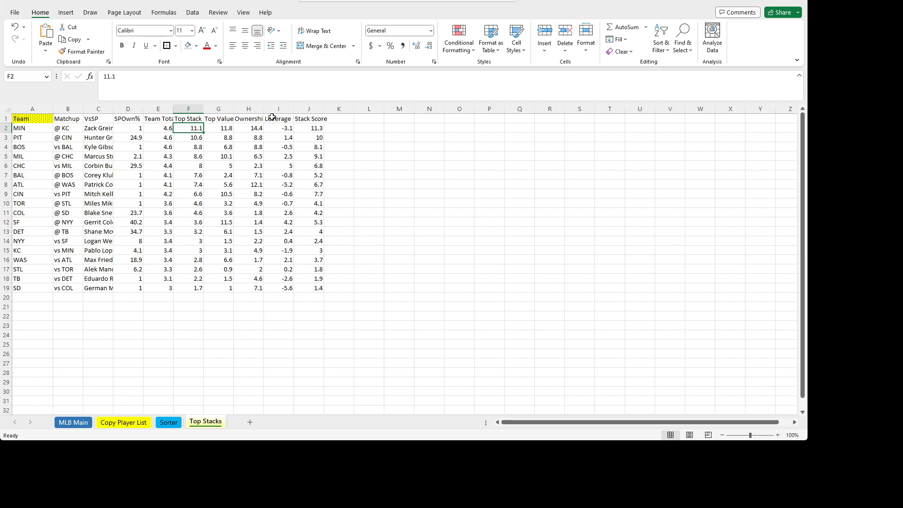
pyautogui.click(168, 422)
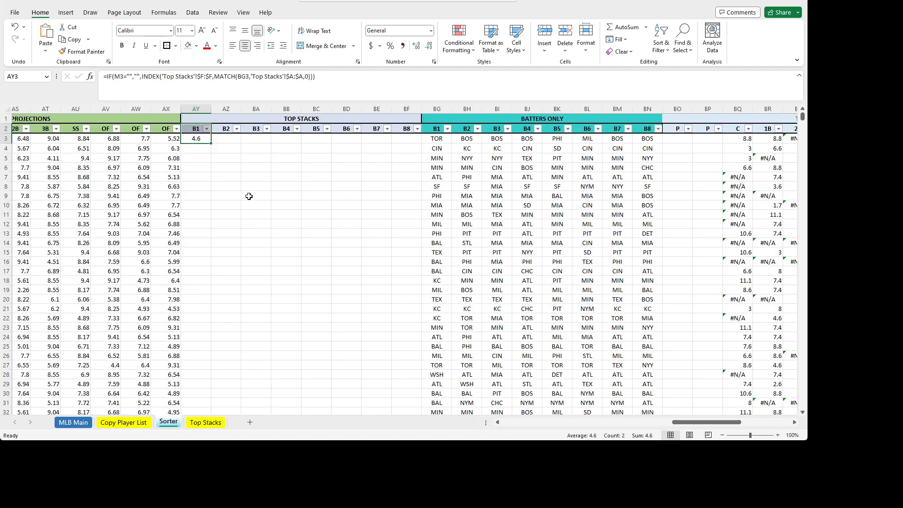
# - Copy AY3's Top Stacks formula across AZ3:BF3 and fill it down the table
pyautogui.hotkey('ctrl', 'c')
pyautogui.hotkey('shift', 'Right')
pyautogui.hotkey('shift', 'Right')
pyautogui.hotkey('shift', 'Right')
pyautogui.hotkey('shift', 'Right')
pyautogui.hotkey('shift', 'Right')
pyautogui.hotkey('shift', 'Right')
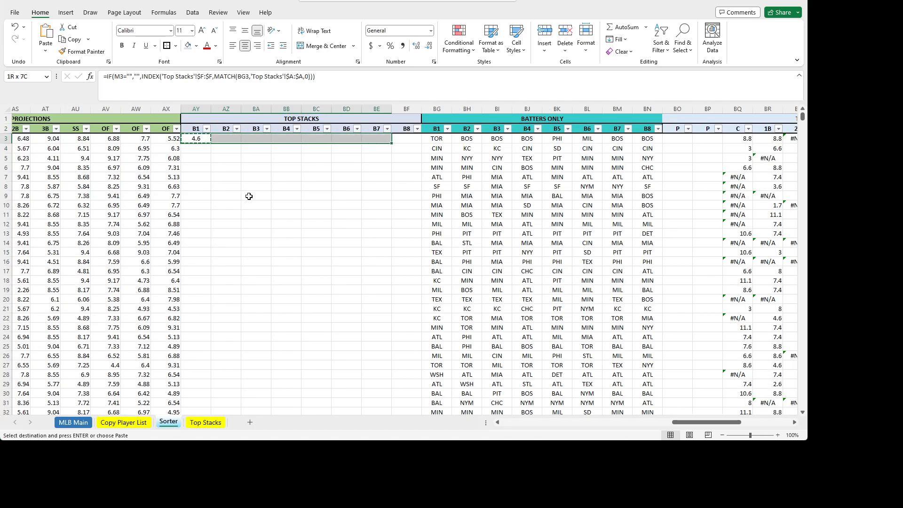
pyautogui.hotkey('shift', 'Right')
pyautogui.hotkey('ctrl', 'v')
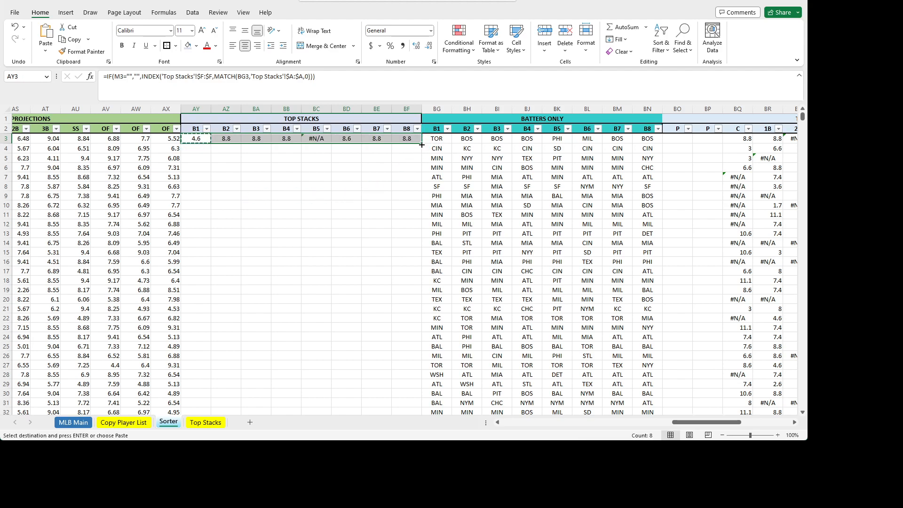
pyautogui.doubleClick(421, 145)
# - Check the BE9 and BB10 results against the Top Stacks and MLB Main sheets
pyautogui.click(369, 195)
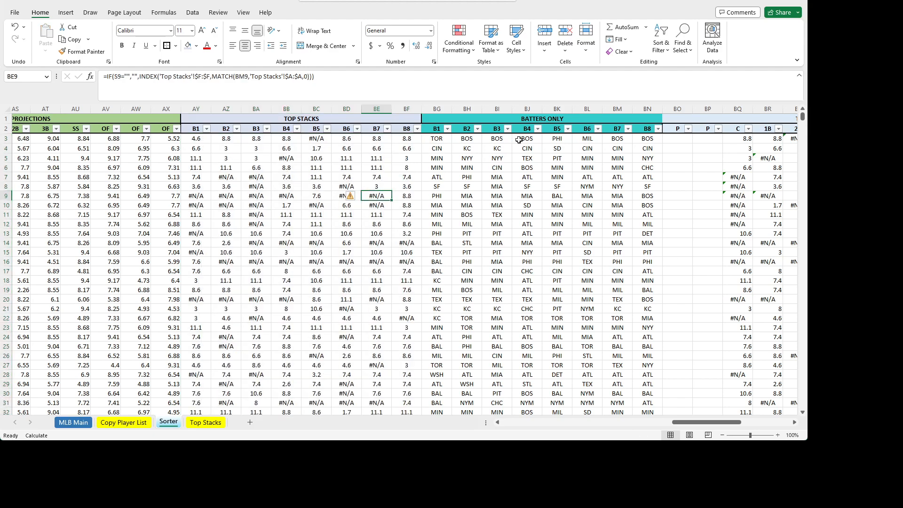
pyautogui.click(286, 205)
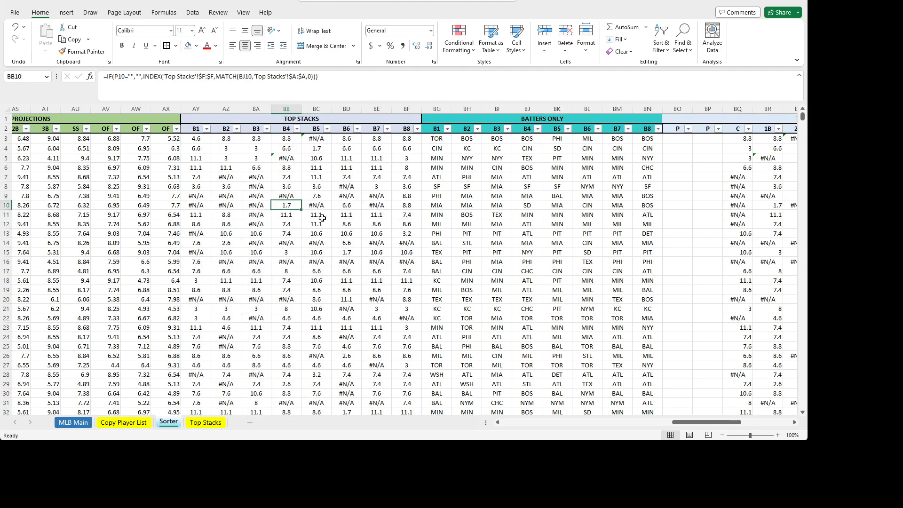
pyautogui.click(205, 422)
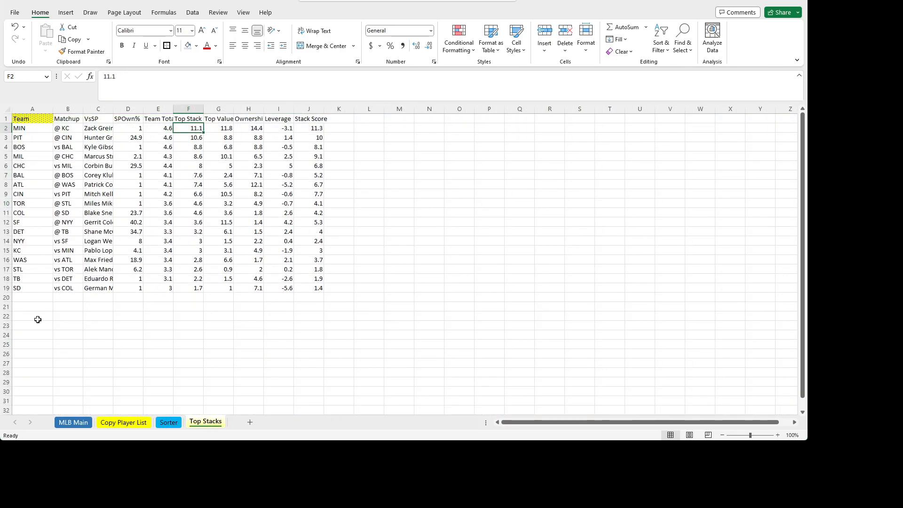
pyautogui.click(73, 421)
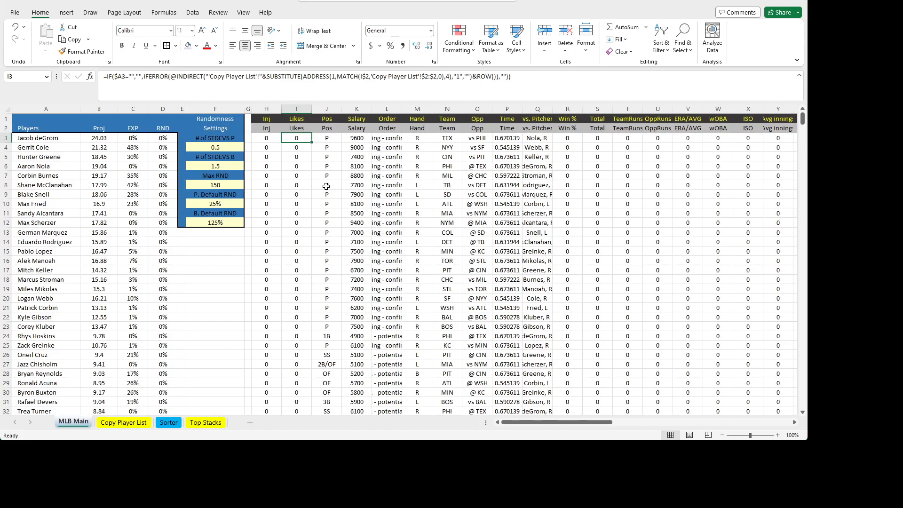
pyautogui.click(168, 422)
# - Review the B1–B3 TOP STACKS formulas in row 3
pyautogui.click(381, 164)
pyautogui.press('Up')
pyautogui.press('Up')
pyautogui.press('Up')
pyautogui.press('Left')
pyautogui.press('Left')
pyautogui.press('Left')
pyautogui.press('Left')
pyautogui.press('Left')
pyautogui.press('Left')
pyautogui.press('Right')
pyautogui.press('Right')
pyautogui.press('Left')
pyautogui.press('Right')
pyautogui.press('Left')
# - Review the B2 and B4–B6 TOP STACKS formulas
pyautogui.press('Down')
pyautogui.press('Down')
pyautogui.press('Down')
pyautogui.press('Down')
pyautogui.press('Right')
pyautogui.press('Right')
pyautogui.press('Up')
pyautogui.press('Up')
pyautogui.press('Right')
pyautogui.press('Up')
pyautogui.press('Up')
pyautogui.press('Right')
pyautogui.press('Right')
pyautogui.press('Right')
pyautogui.press('Right')
pyautogui.press('Right')
pyautogui.press('Right')
pyautogui.press('Right')
pyautogui.press('Right')
pyautogui.press('Right')
pyautogui.press('Right')
pyautogui.press('Right')
pyautogui.press('Right')
pyautogui.press('Right')
pyautogui.press('Right')
pyautogui.press('Right')
pyautogui.press('Right')
pyautogui.press('Right')
pyautogui.press('Right')
pyautogui.press('Right')
pyautogui.press('Right')
pyautogui.press('Right')
pyautogui.press('Right')
pyautogui.press('Right')
pyautogui.press('Right')
pyautogui.press('Right')
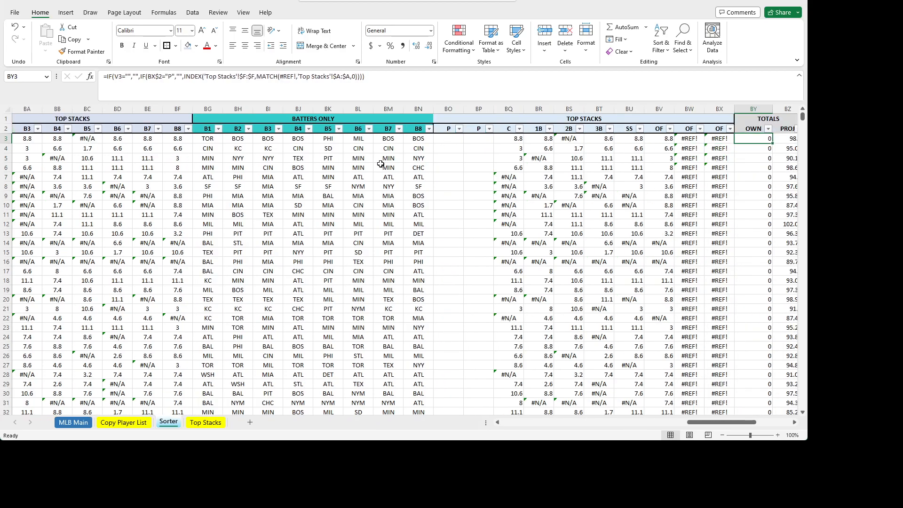
# - Delete the #REF! position columns BO:BX and select the BATTERS ONLY heading text for retyping
pyautogui.moveTo(538, 109); pyautogui.dragTo(275, 108)
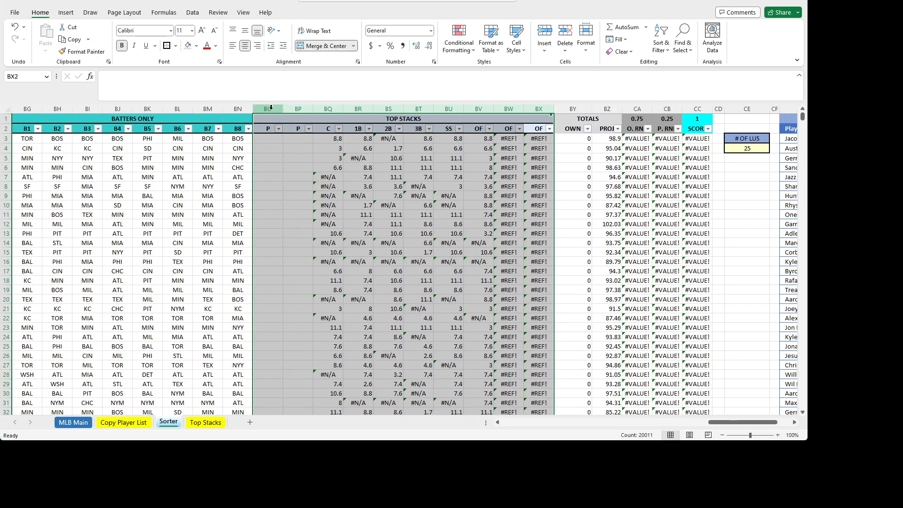
pyautogui.click(246, 170)
pyautogui.moveTo(749, 423); pyautogui.dragTo(724, 424)
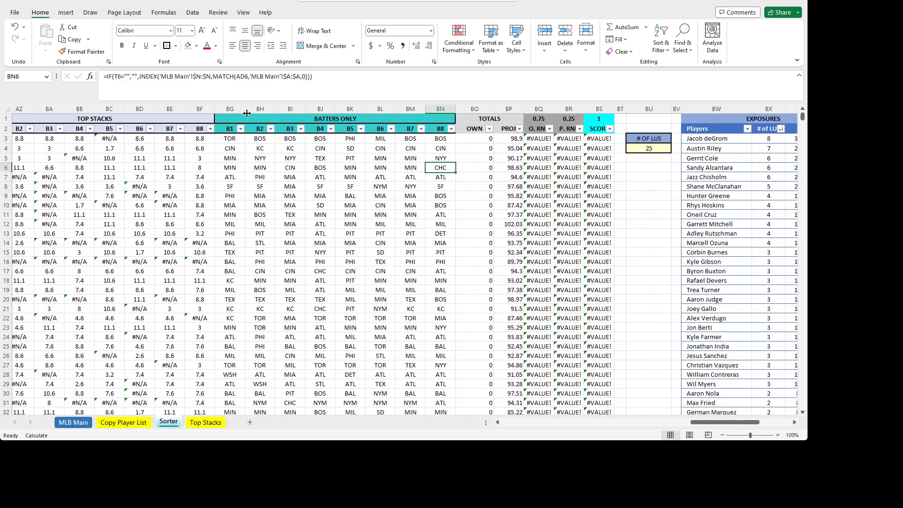
pyautogui.click(230, 117)
pyautogui.moveTo(148, 76); pyautogui.dragTo(45, 71)
# - Rename the heading to TEAM and give the BG1:BN2 header rows a dark blue fill
pyautogui.write('TEA')
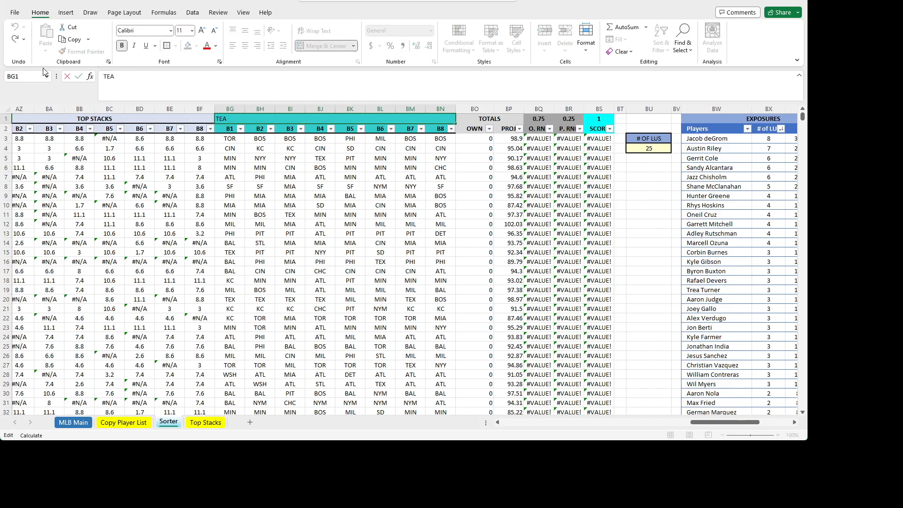
pyautogui.press('Return')
pyautogui.press('Down')
pyautogui.press('Up')
pyautogui.press('Up')
pyautogui.hotkey('shift', 'Down')
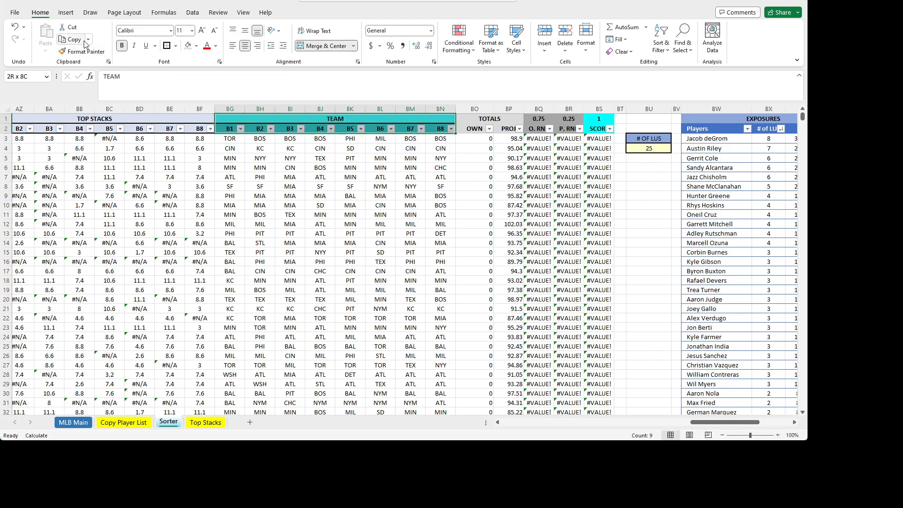
pyautogui.click(188, 45)
pyautogui.hotkey('ctrl', 'z')
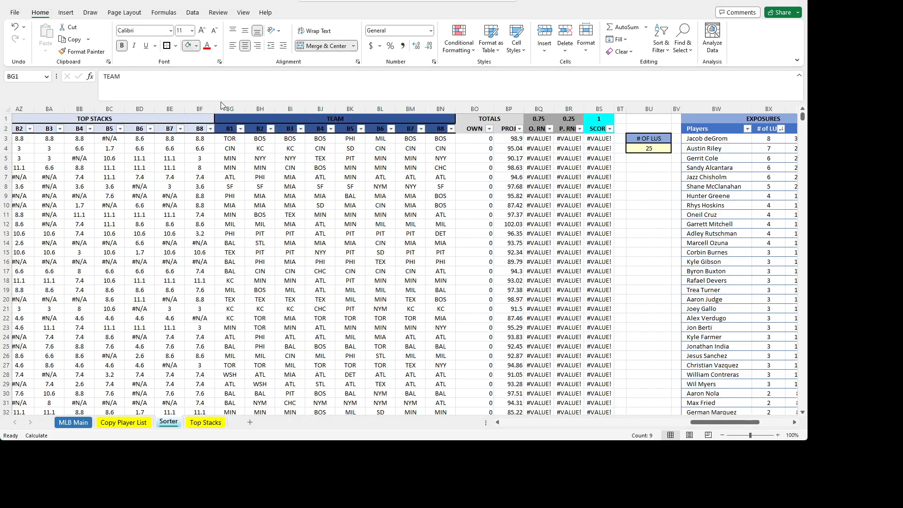
# - Check the BK6 and BK11 formulas and select the TOTALS columns from BO rightward
pyautogui.click(359, 217)
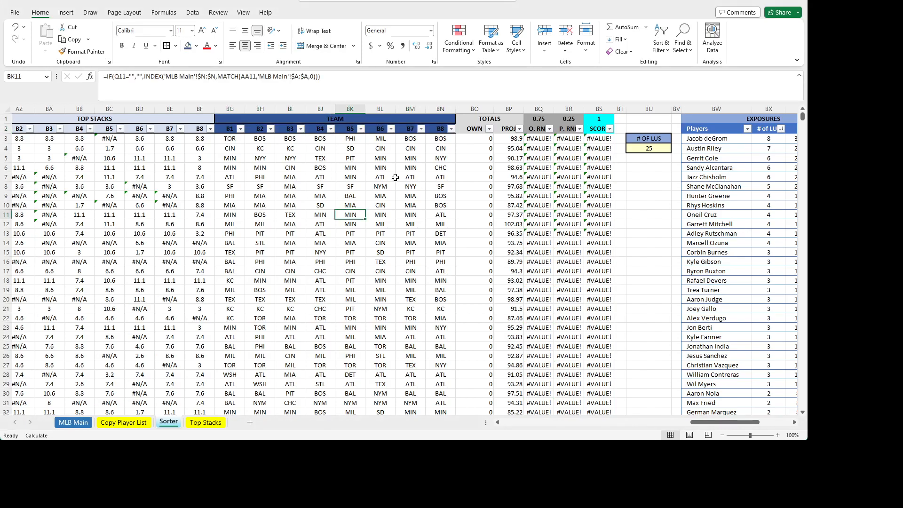
pyautogui.click(355, 169)
pyautogui.moveTo(716, 424); pyautogui.dragTo(725, 424)
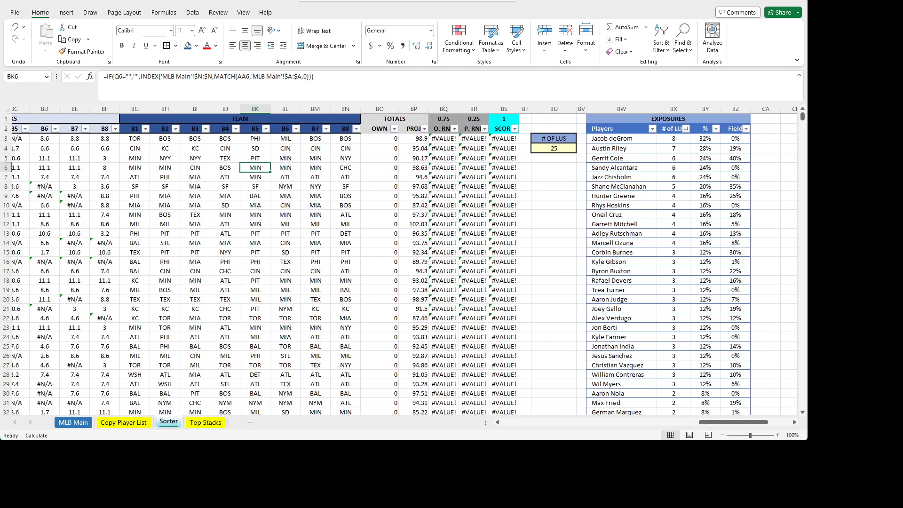
pyautogui.click(554, 148)
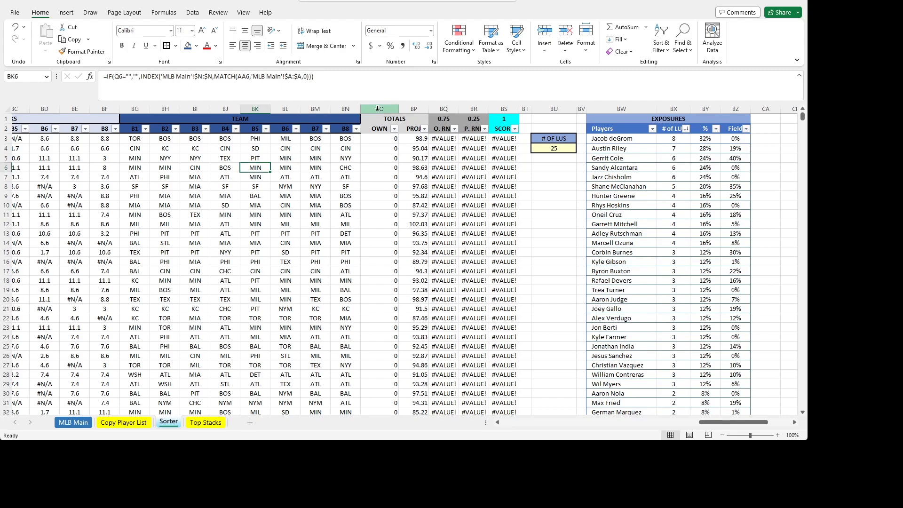
pyautogui.click(371, 109)
pyautogui.moveTo(375, 110); pyautogui.dragTo(720, 107)
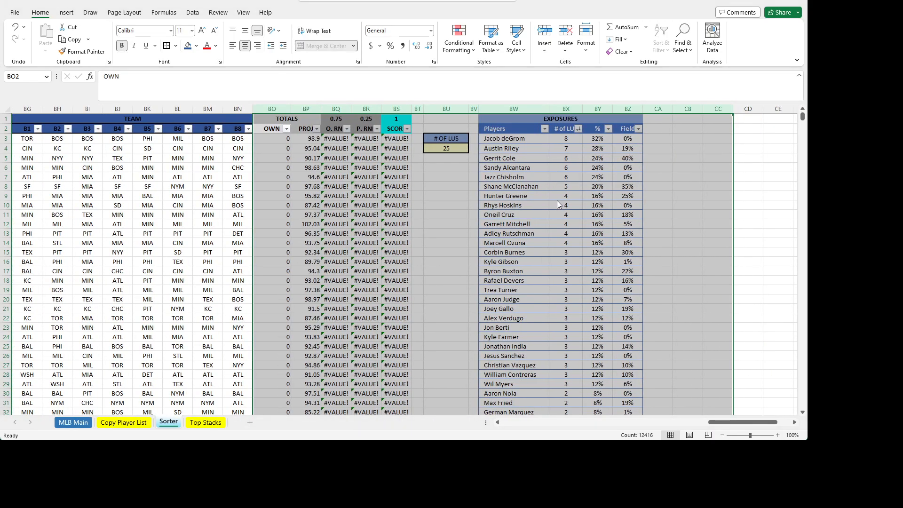
# - Insert blank columns before TOTALS and paste a TEAM B1–B8 header into BO1:BV2
pyautogui.hotkey('ctrl', '+')
pyautogui.click(362, 196)
pyautogui.click(303, 186)
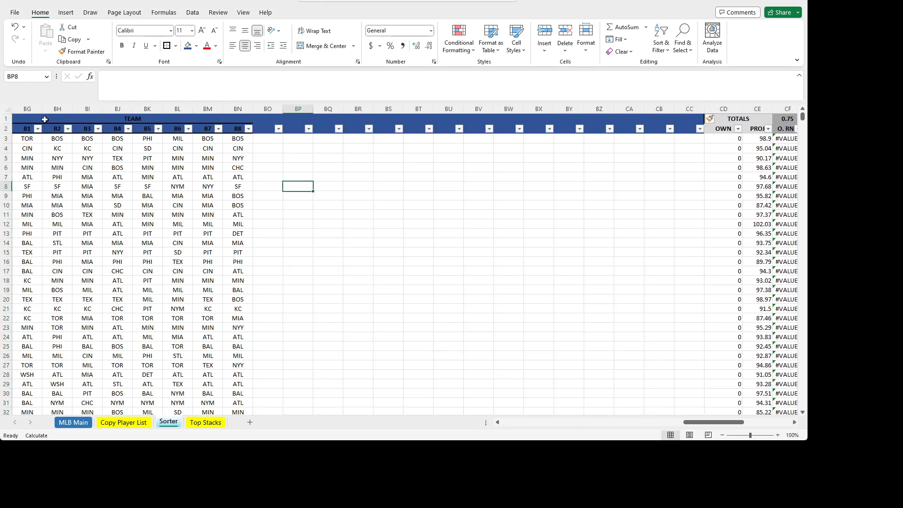
pyautogui.moveTo(38, 118); pyautogui.dragTo(35, 131)
pyautogui.hotkey('ctrl', 'c')
pyautogui.click(269, 119)
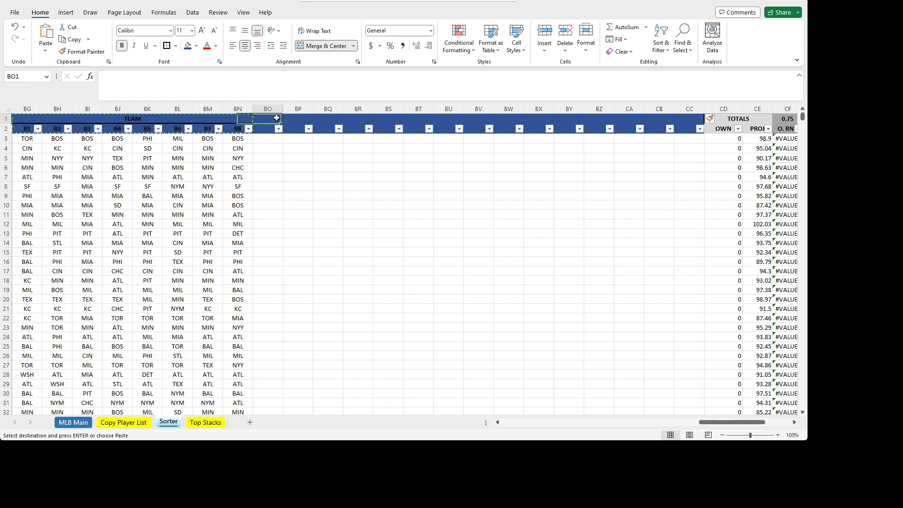
pyautogui.hotkey('ctrl', 'v')
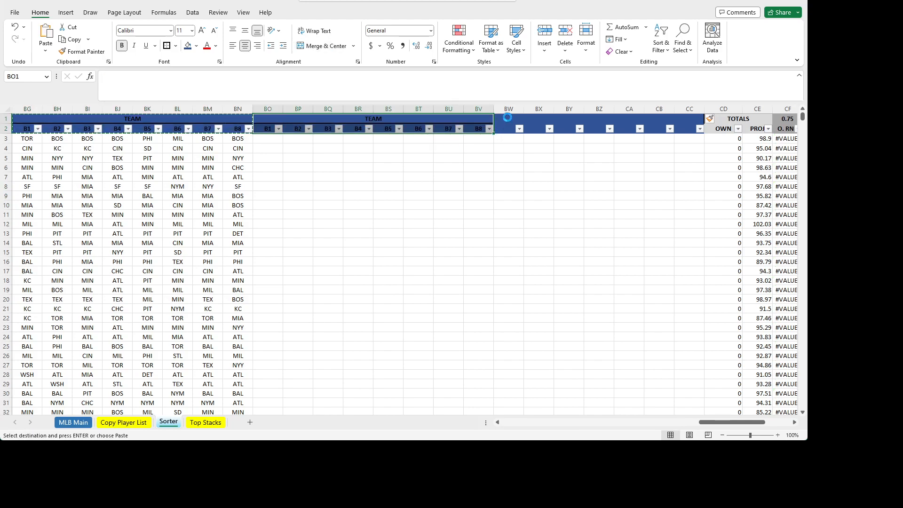
# - Add one more blank column and paste a third TEAM header into BW1:CD2
pyautogui.click(507, 120)
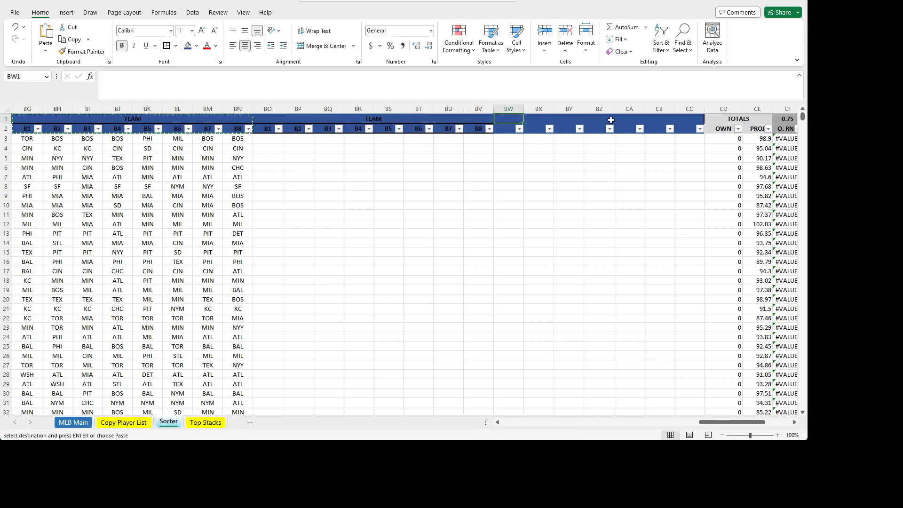
pyautogui.click(720, 108)
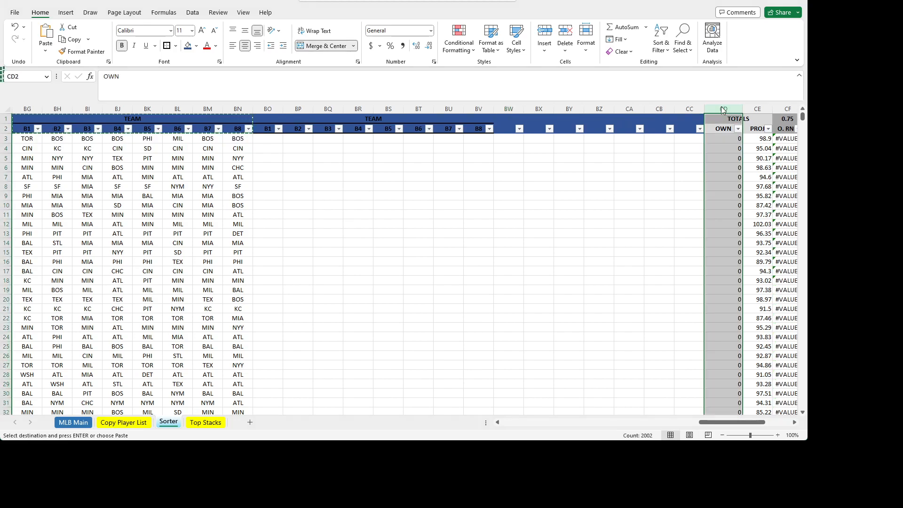
pyautogui.hotkey('ctrl', 'shift', '+')
pyautogui.click(507, 118)
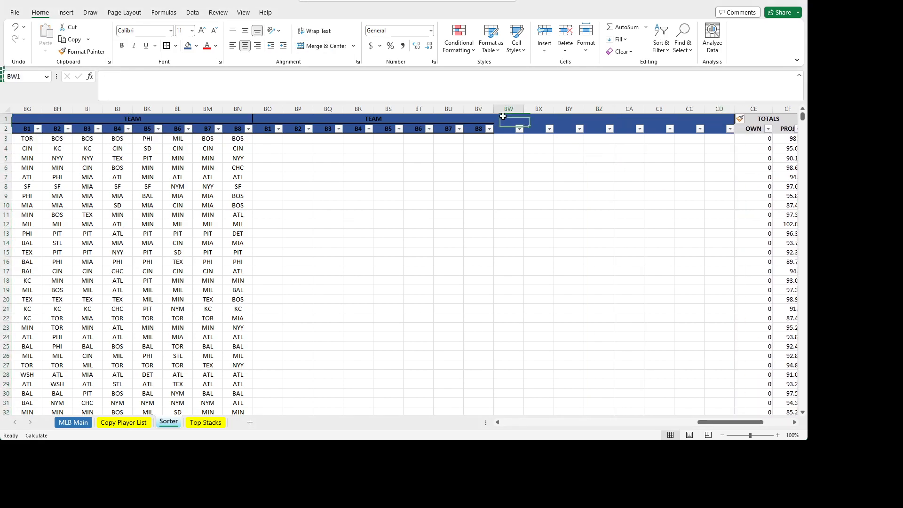
pyautogui.moveTo(281, 119); pyautogui.dragTo(282, 128)
pyautogui.hotkey('ctrl', 'c')
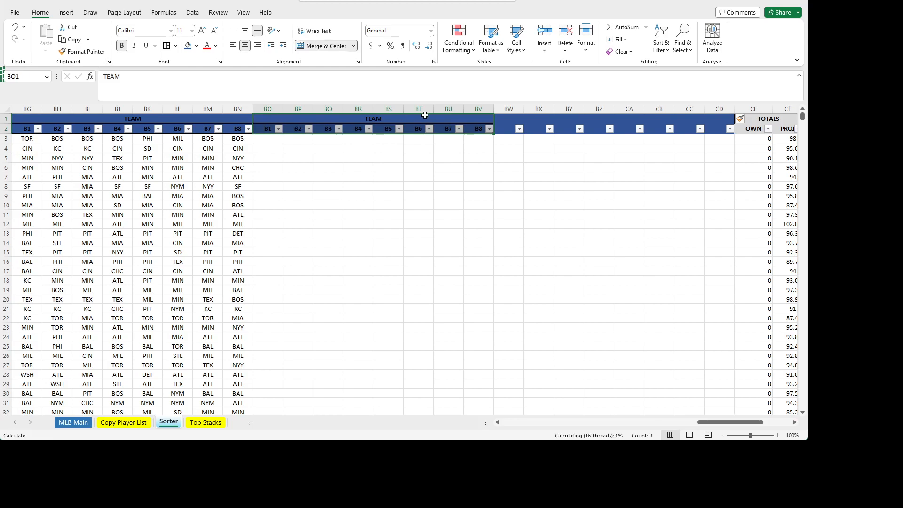
pyautogui.press('Right')
pyautogui.hotkey('ctrl', 'v')
# - Clear the copy marquee and select the new TEAM heading in BO1
pyautogui.click(574, 191)
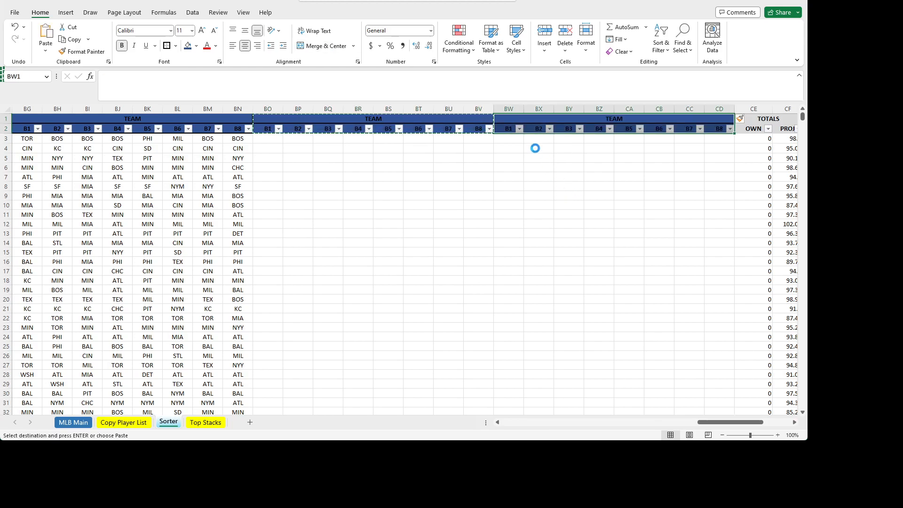
pyautogui.click(357, 157)
pyautogui.press('Escape')
pyautogui.click(331, 196)
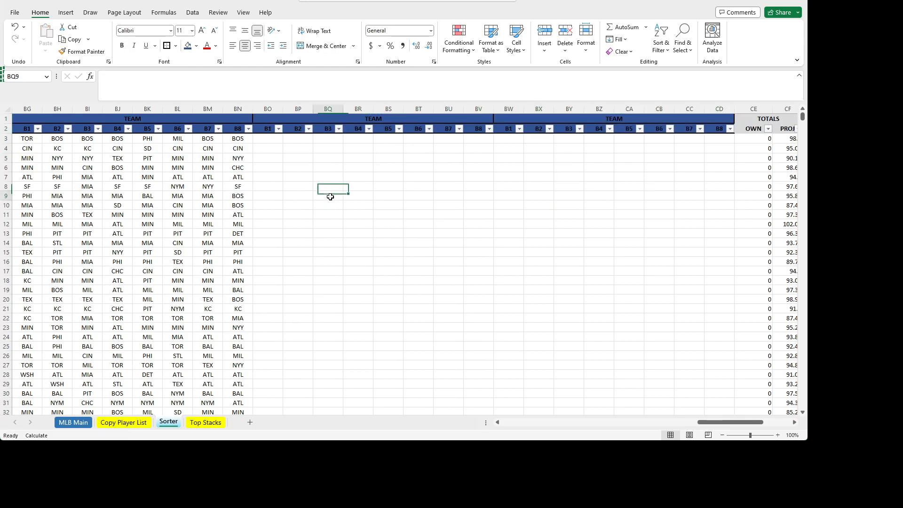
pyautogui.click(292, 119)
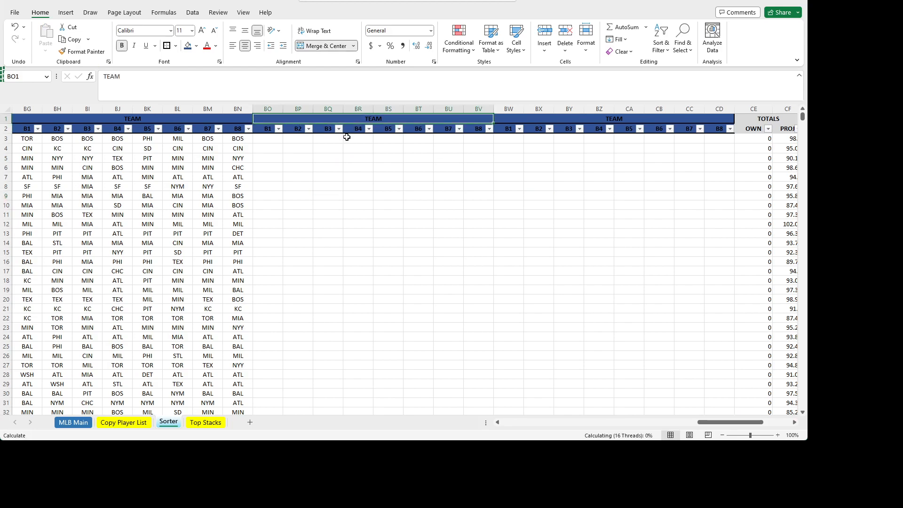
# - Title the new blocks COUNT FOR STACKS in BO1 and BATTERS in BW1
pyautogui.write('COUNT')
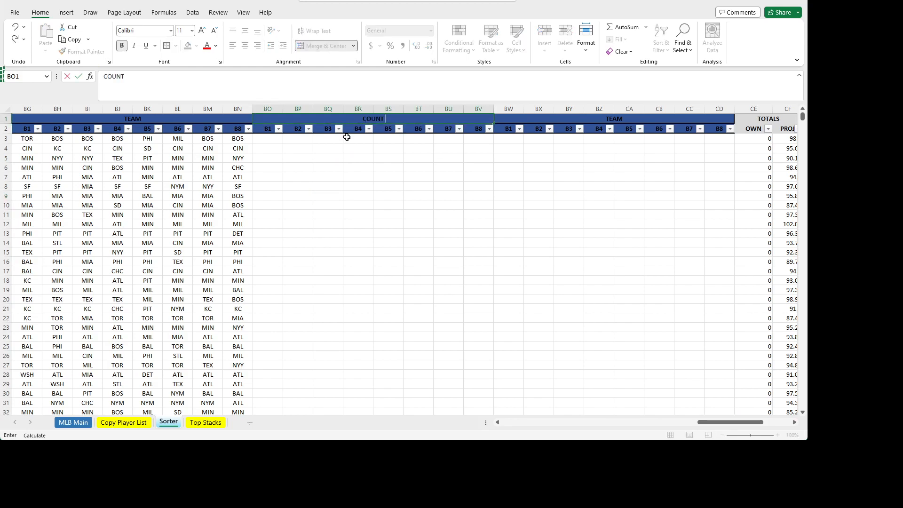
pyautogui.write(' FOR STACKS')
pyautogui.press('Return')
pyautogui.press('Down')
pyautogui.press('Right')
pyautogui.press('Up')
pyautogui.press('Up')
pyautogui.press('Right')
pyautogui.write('BATTERS')
pyautogui.press('Return')
# - Fill the COUNT FOR STACKS header light grey-blue and the BATTERS header green
pyautogui.press('Left')
pyautogui.press('Left')
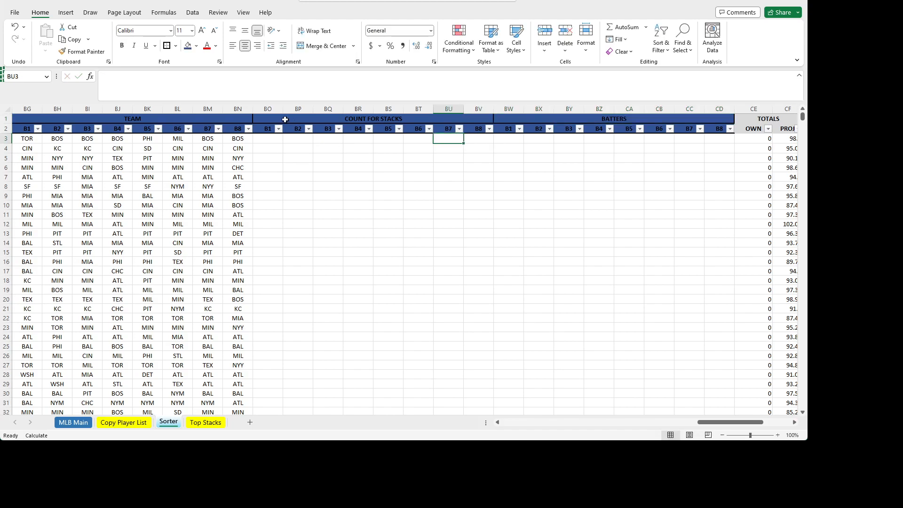
pyautogui.moveTo(285, 119); pyautogui.dragTo(280, 129)
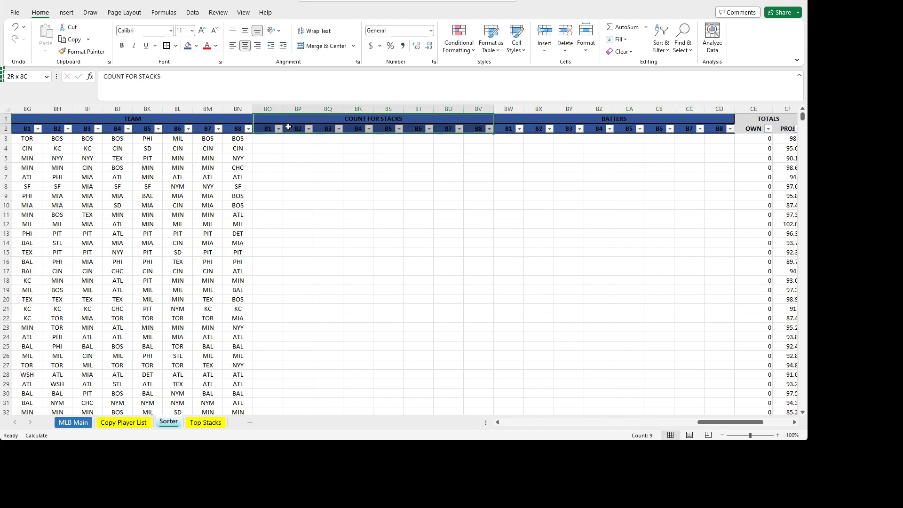
pyautogui.click(188, 46)
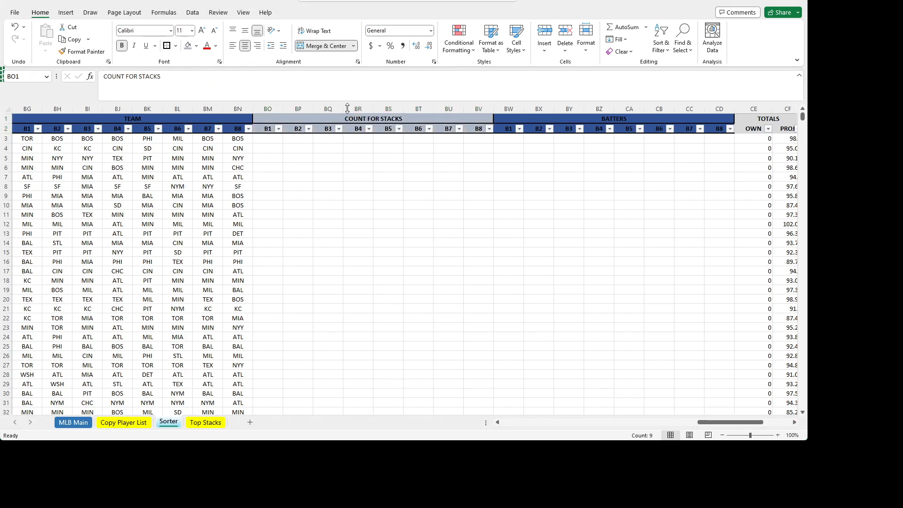
pyautogui.click(528, 122)
pyautogui.moveTo(527, 122); pyautogui.dragTo(527, 129)
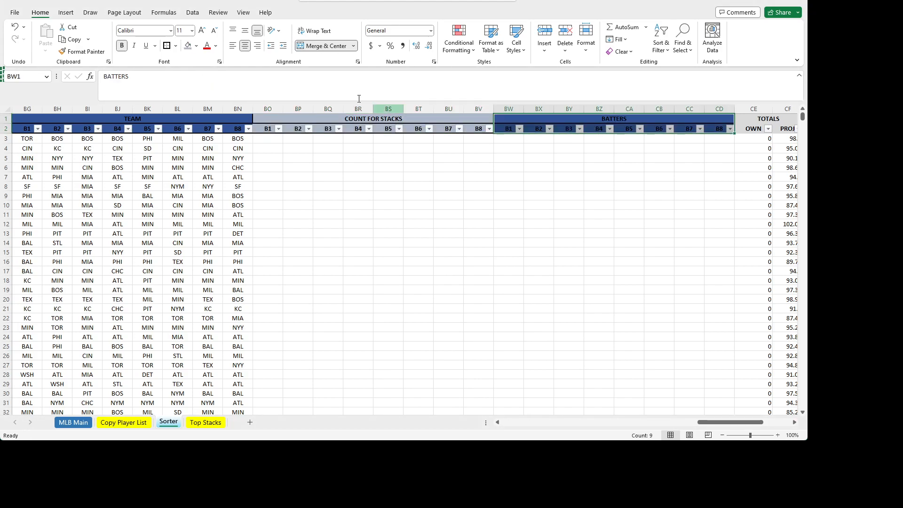
pyautogui.press('F4')
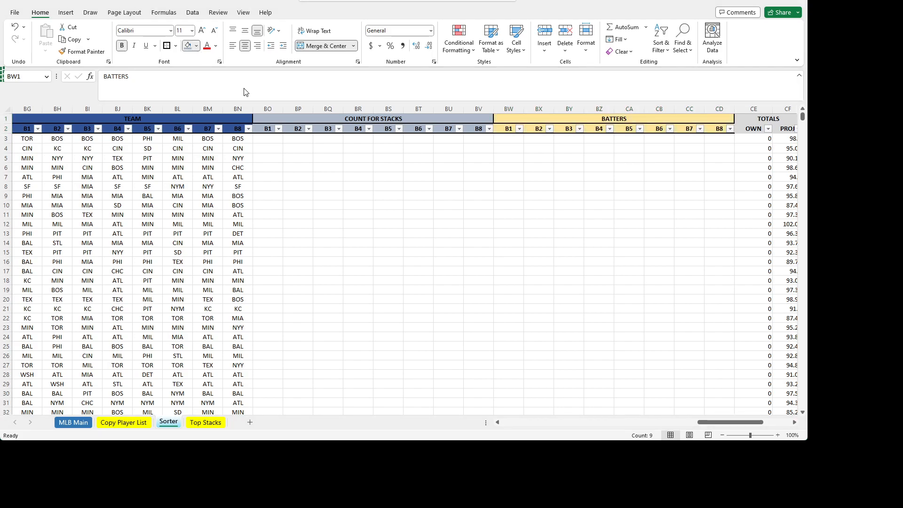
pyautogui.click(471, 195)
pyautogui.click(357, 149)
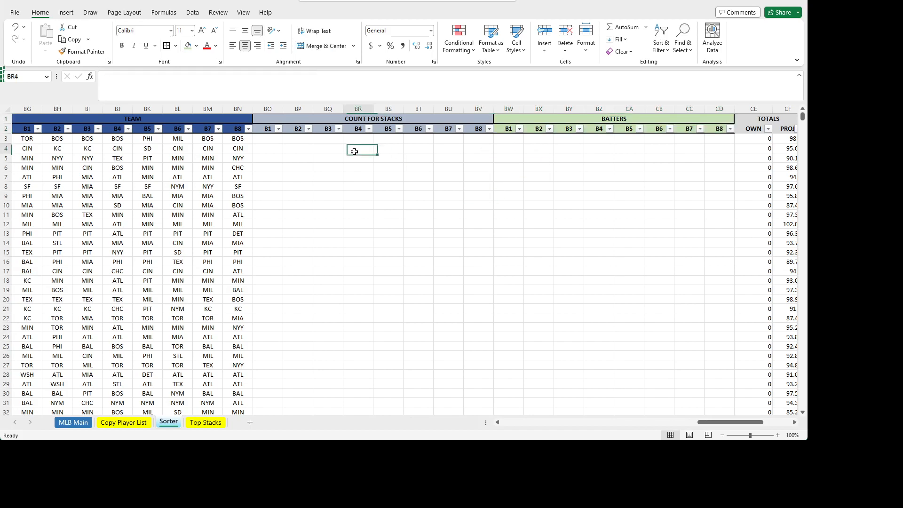
pyautogui.click(277, 146)
pyautogui.press('Up')
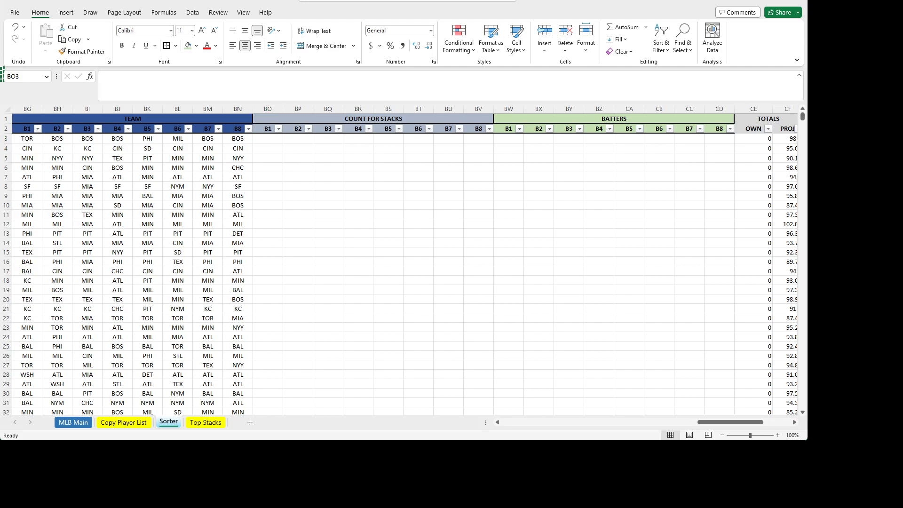
pyautogui.click(273, 138)
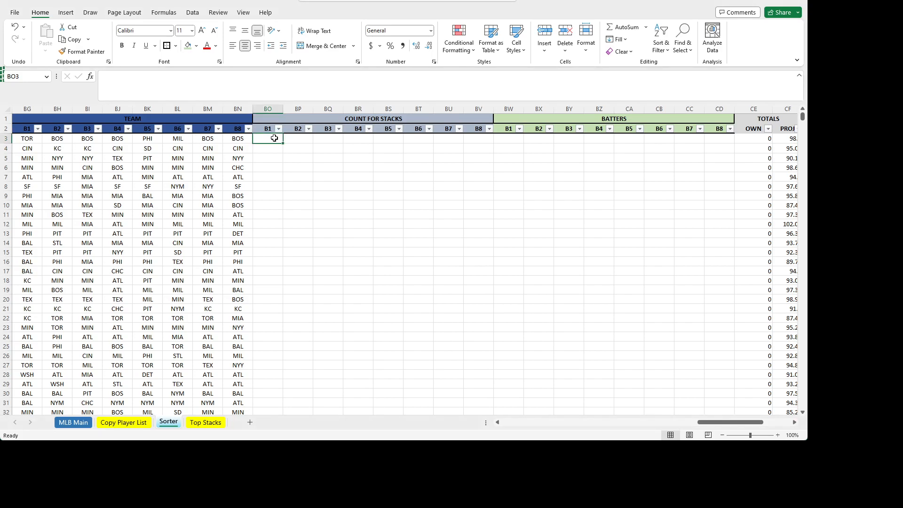
pyautogui.moveTo(731, 420); pyautogui.dragTo(724, 425)
pyautogui.moveTo(722, 427); pyautogui.dragTo(722, 427)
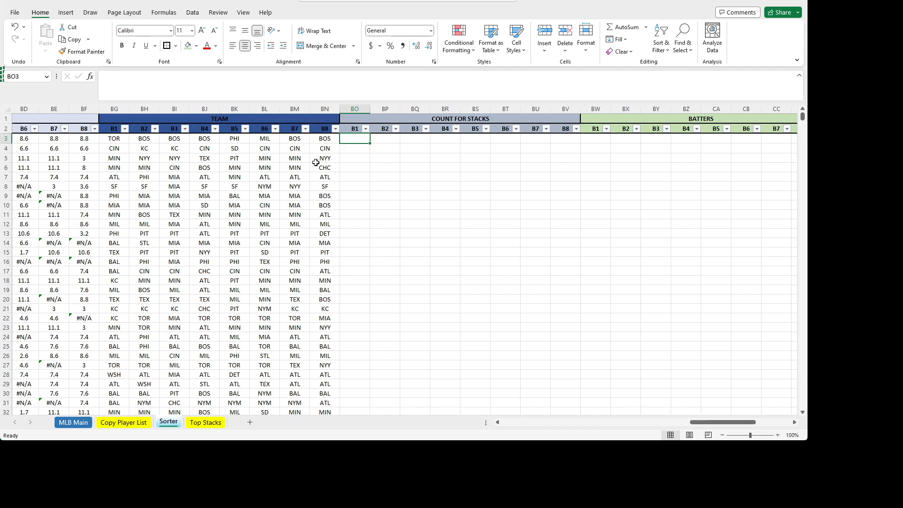
# - Write =IF(BG3="","",COUNTIF(BG3:BN3,BG3)) into BO3
pyautogui.click(209, 86)
pyautogui.write('=')
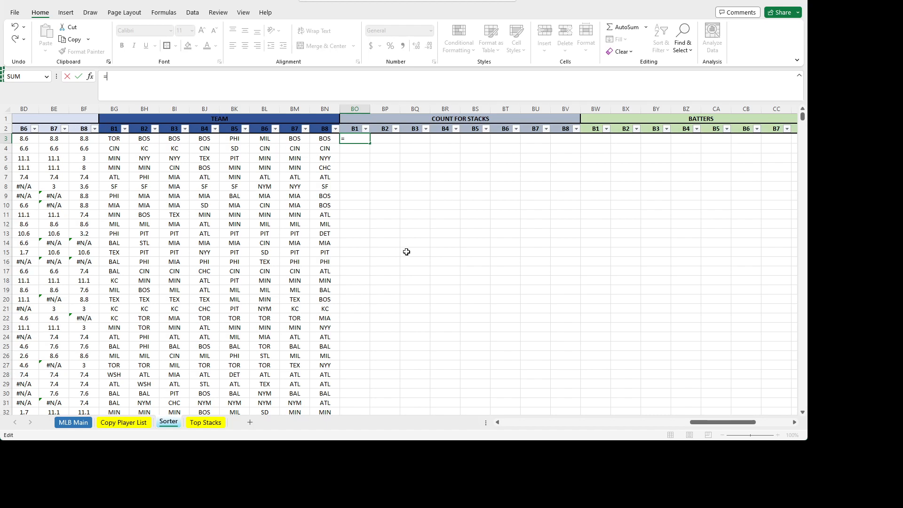
pyautogui.write('BG3="","",COUNTIF(')
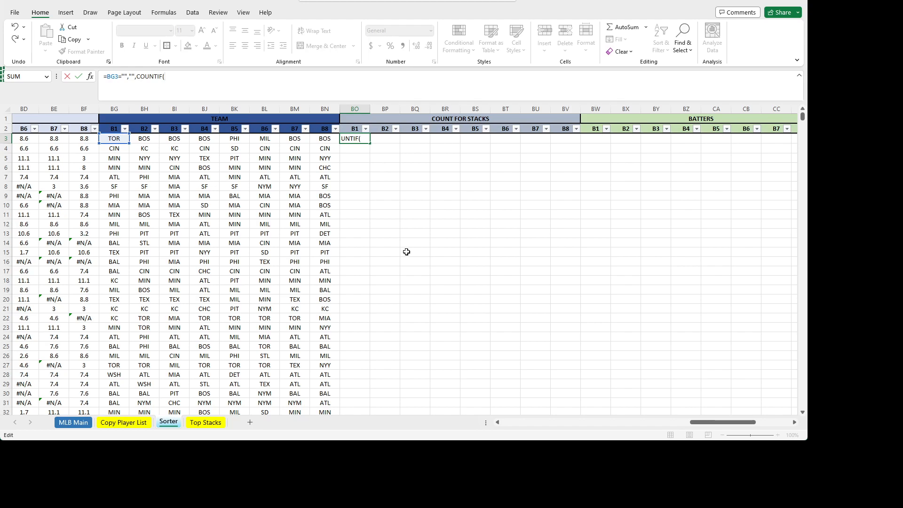
pyautogui.write('BG3')
pyautogui.press('BackSpace')
pyautogui.click(107, 76)
pyautogui.write('IF(')
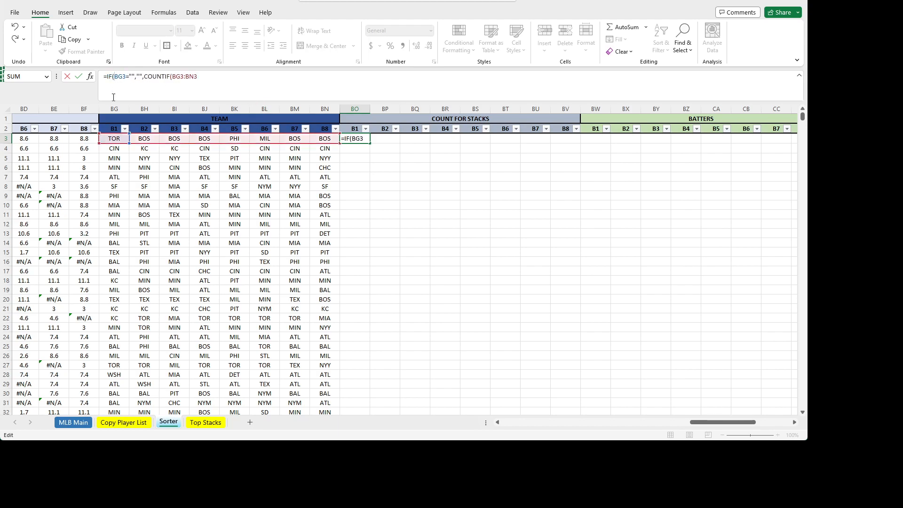
pyautogui.press('Right')
pyautogui.press('Right')
pyautogui.press('Right')
pyautogui.press('Right')
pyautogui.press('Right')
pyautogui.press('Right')
pyautogui.press('Right')
pyautogui.press('Right')
pyautogui.press('Right')
pyautogui.press('Right')
pyautogui.press('Right')
pyautogui.press('Right')
pyautogui.press('Right')
pyautogui.press('Right')
pyautogui.press('Right')
pyautogui.press('Right')
pyautogui.press('Right')
pyautogui.press('Right')
pyautogui.press('Right')
pyautogui.press('Right')
pyautogui.write('BG3')
# - Lock the count range as $BG$3:$BN$3 with F4
pyautogui.click(173, 76)
pyautogui.press('F4')
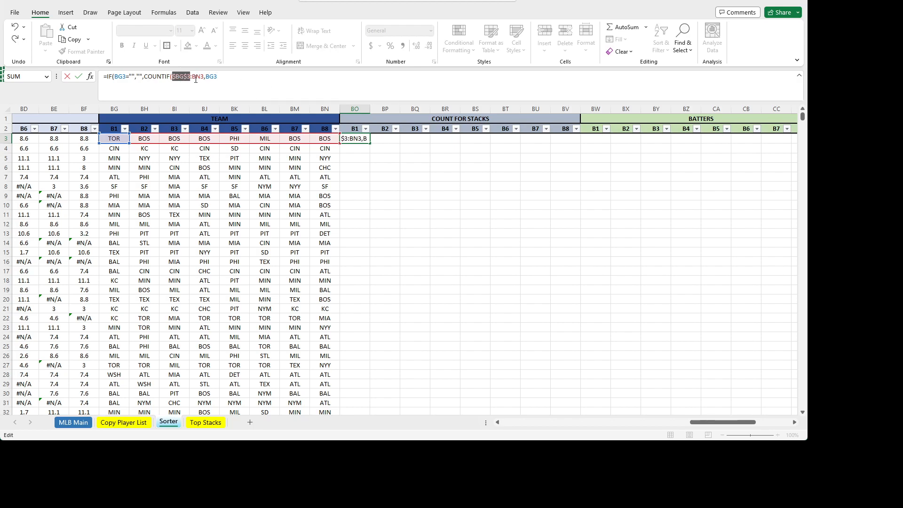
pyautogui.click(195, 76)
pyautogui.press('F4')
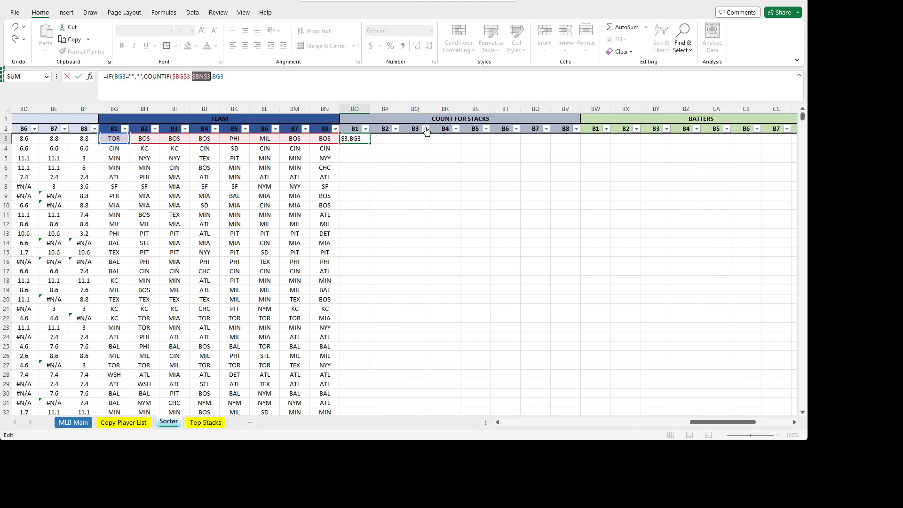
pyautogui.press('Right')
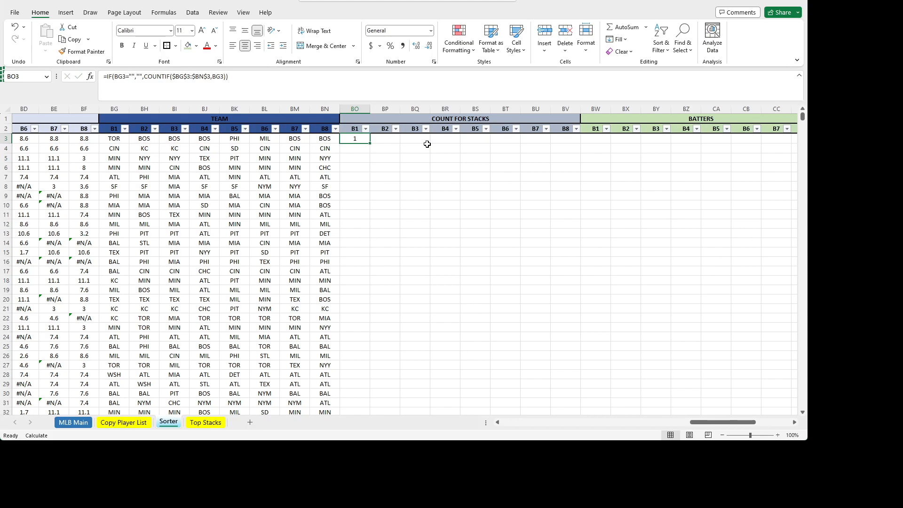
# - Copy BO3's count formula into BP3:BV3 and check each copied cell
pyautogui.hotkey('ctrl', 'c')
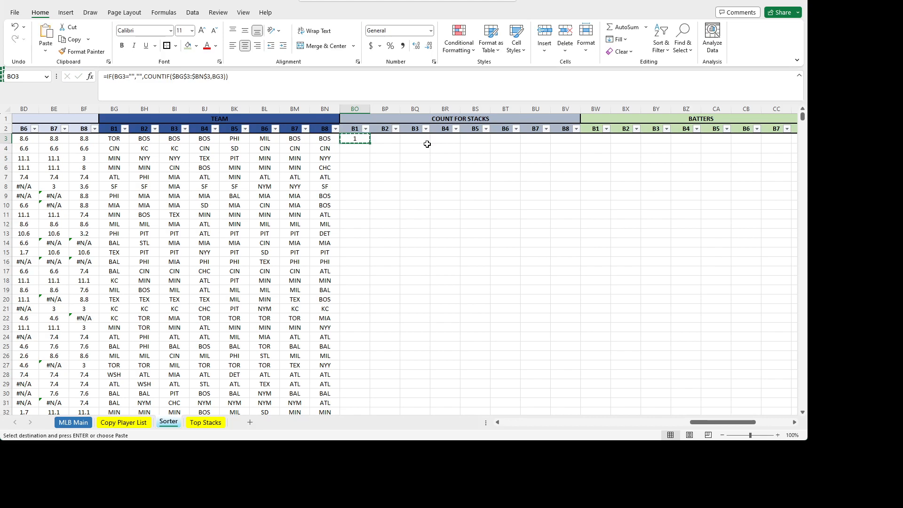
pyautogui.press('Right')
pyautogui.hotkey('shift', 'Right')
pyautogui.hotkey('shift', 'Right')
pyautogui.hotkey('shift', 'Right')
pyautogui.hotkey('shift', 'Right')
pyautogui.hotkey('shift', 'Right')
pyautogui.hotkey('shift', 'Right')
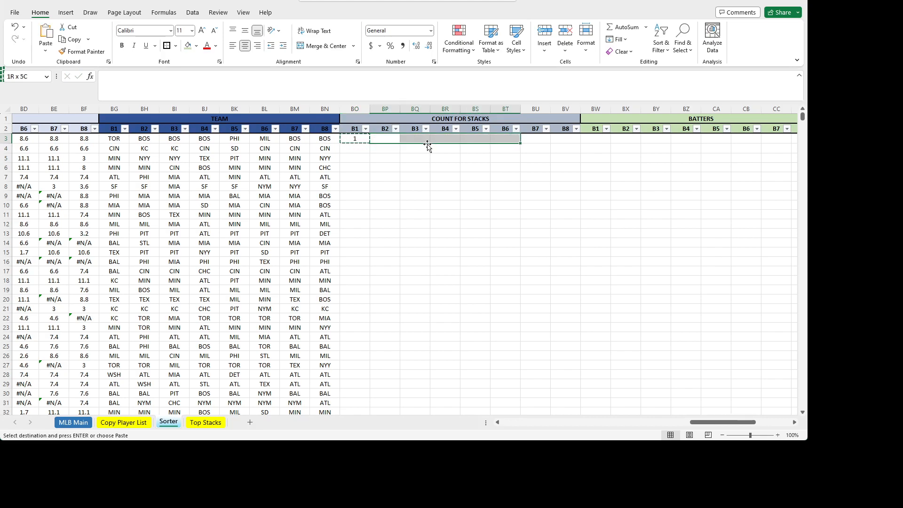
pyautogui.hotkey('ctrl', 'v')
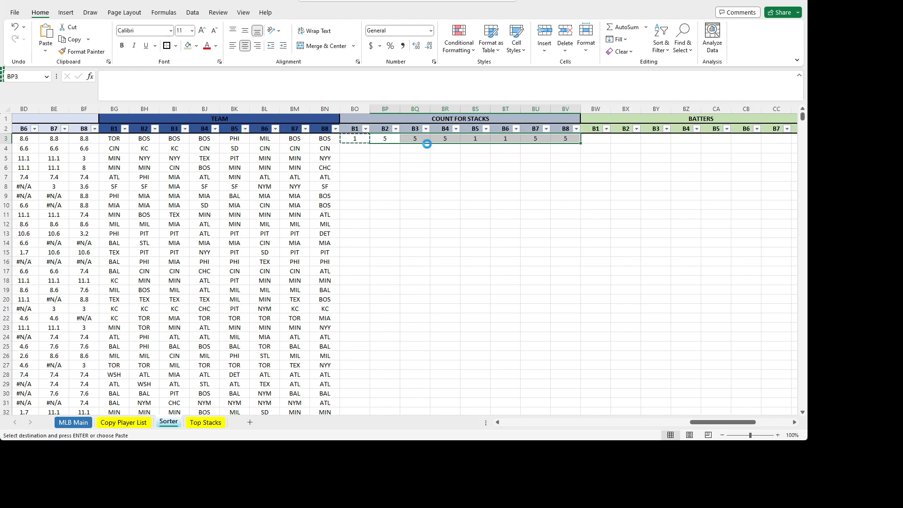
pyautogui.press('Escape')
pyautogui.press('Left')
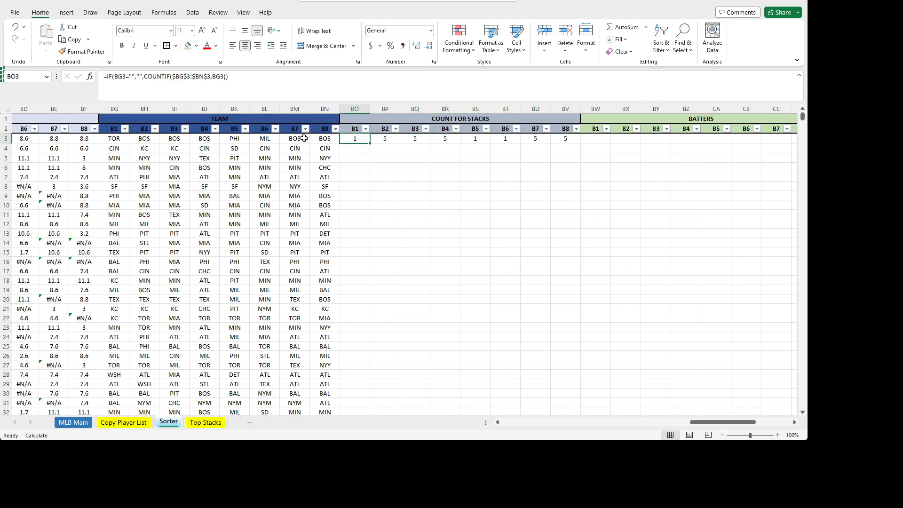
pyautogui.press('Right')
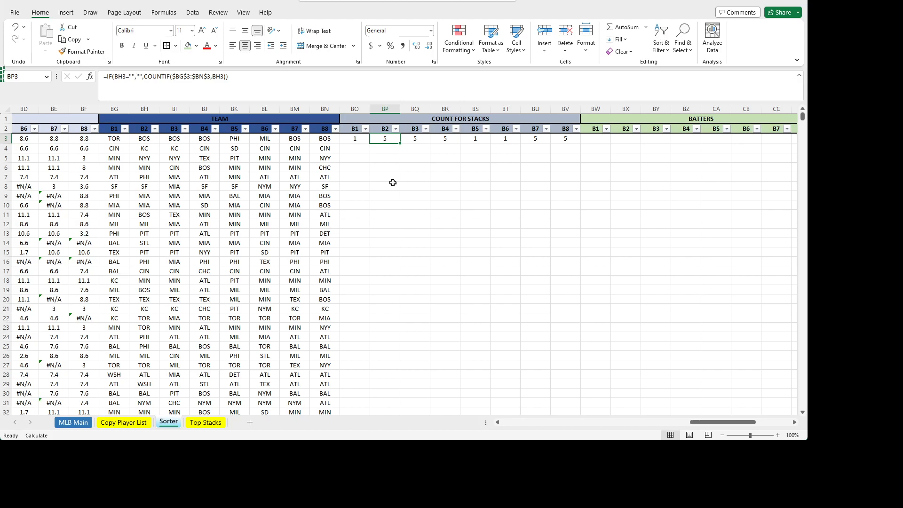
pyautogui.press('Right')
pyautogui.press('Right')
pyautogui.press('Right')
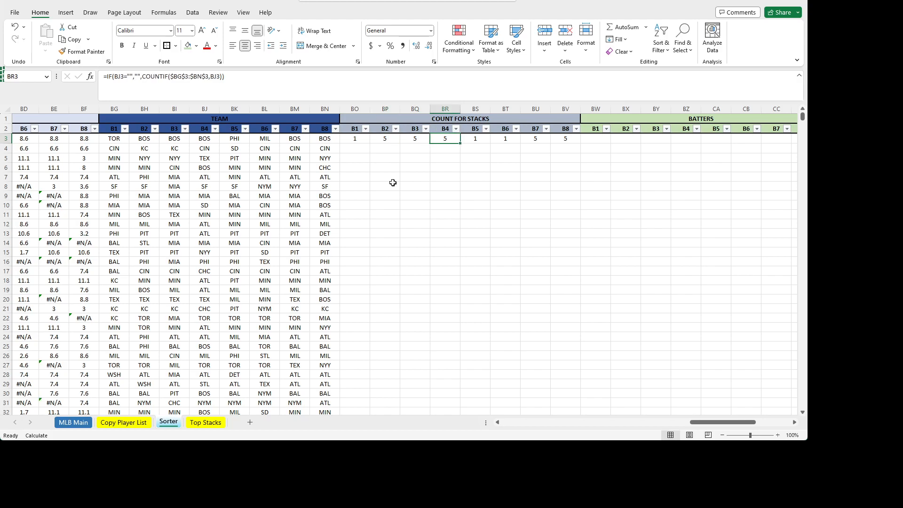
pyautogui.press('Right')
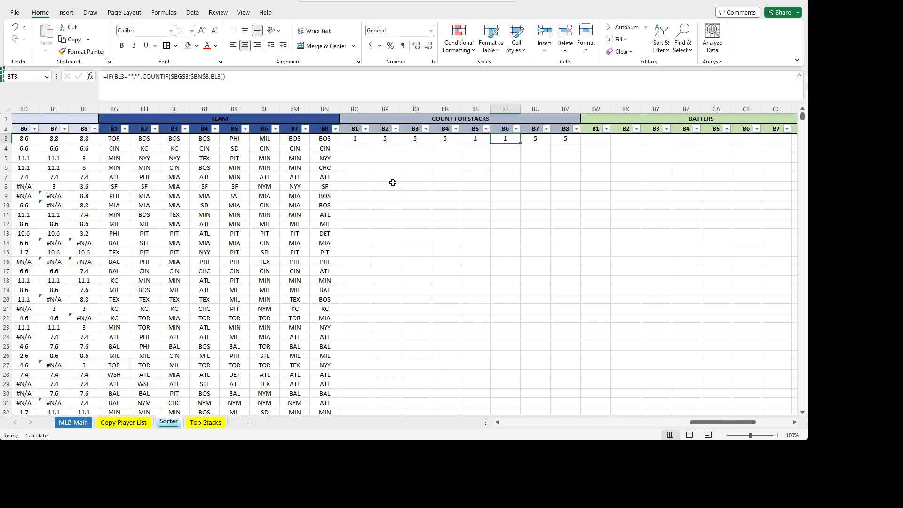
pyautogui.press('Right')
pyautogui.press('Right')
pyautogui.press('Right')
pyautogui.press('Left')
pyautogui.press('Left')
pyautogui.press('Left')
pyautogui.press('Left')
pyautogui.press('Left')
pyautogui.press('Left')
pyautogui.press('Left')
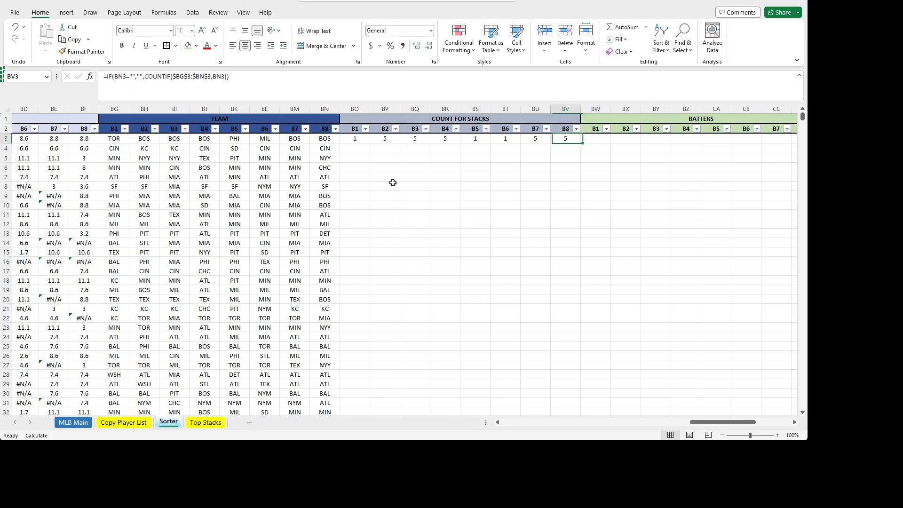
pyautogui.press('Left')
# - Fill the BO3:BV3 count formulas down every lineup row and review them
pyautogui.hotkey('shift', 'Right')
pyautogui.hotkey('shift', 'Right')
pyautogui.hotkey('shift', 'Right')
pyautogui.hotkey('shift', 'Right')
pyautogui.hotkey('shift', 'Right')
pyautogui.hotkey('shift', 'Right')
pyautogui.hotkey('shift', 'Right')
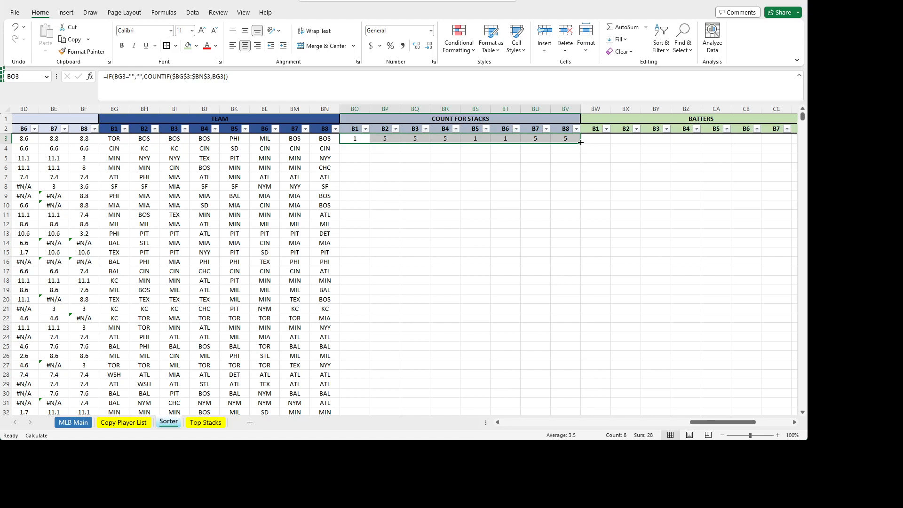
pyautogui.click(356, 137)
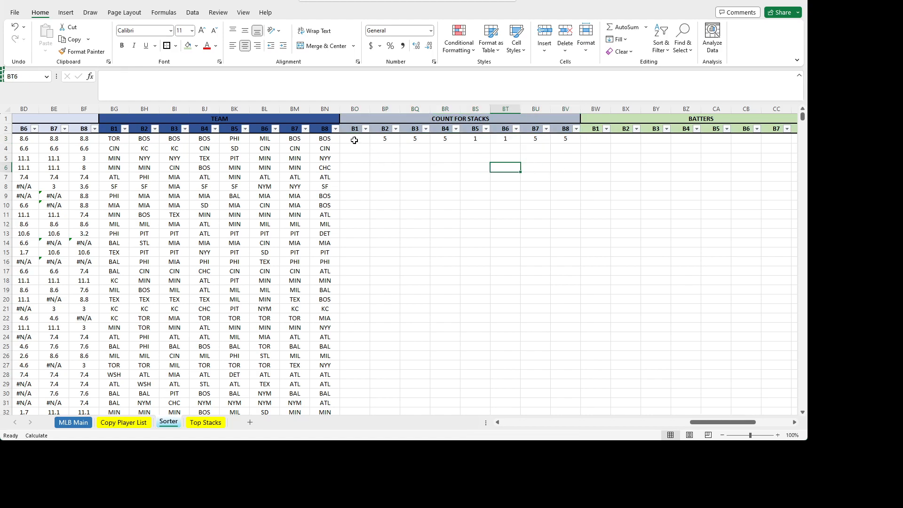
pyautogui.moveTo(358, 138); pyautogui.dragTo(580, 142)
pyautogui.doubleClick(581, 142)
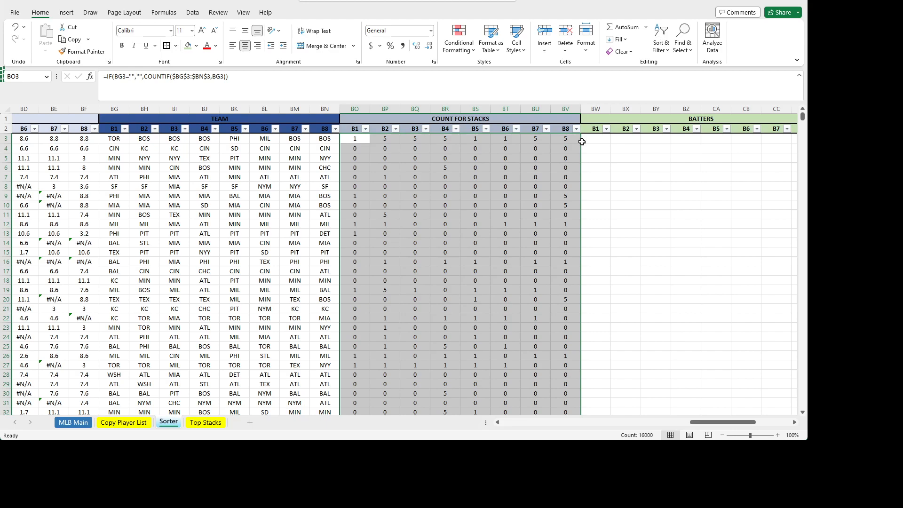
pyautogui.click(619, 164)
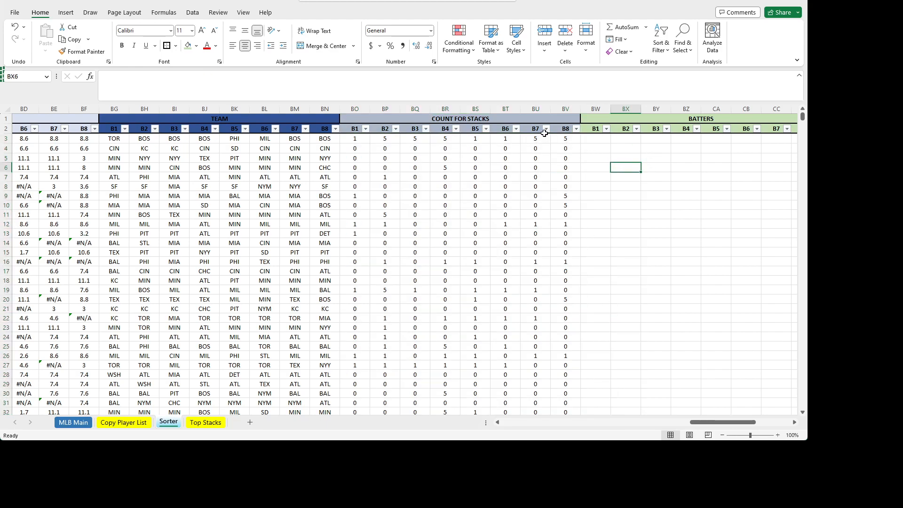
pyautogui.click(566, 147)
pyautogui.press('Up')
pyautogui.press('Left')
pyautogui.press('Right')
pyautogui.press('Right')
pyautogui.press('Right')
pyautogui.press('Right')
pyautogui.press('Right')
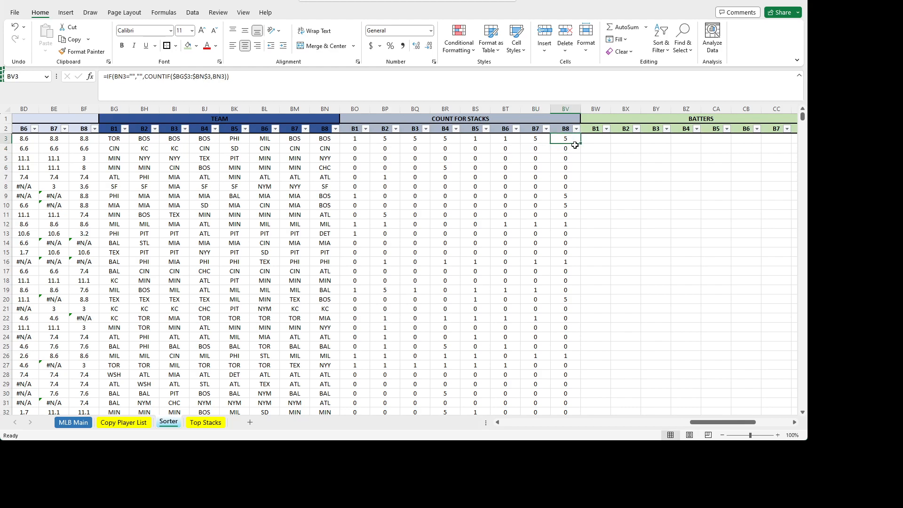
pyautogui.press('Right')
pyautogui.press('Right')
pyautogui.press('Right')
pyautogui.press('Right')
pyautogui.press('Right')
pyautogui.press('Right')
pyautogui.press('Left')
pyautogui.press('Left')
pyautogui.press('Left')
pyautogui.press('Left')
pyautogui.press('Left')
pyautogui.press('Left')
pyautogui.press('Left')
pyautogui.press('Left')
pyautogui.press('Left')
pyautogui.press('Left')
pyautogui.press('Left')
pyautogui.press('Left')
pyautogui.press('Left')
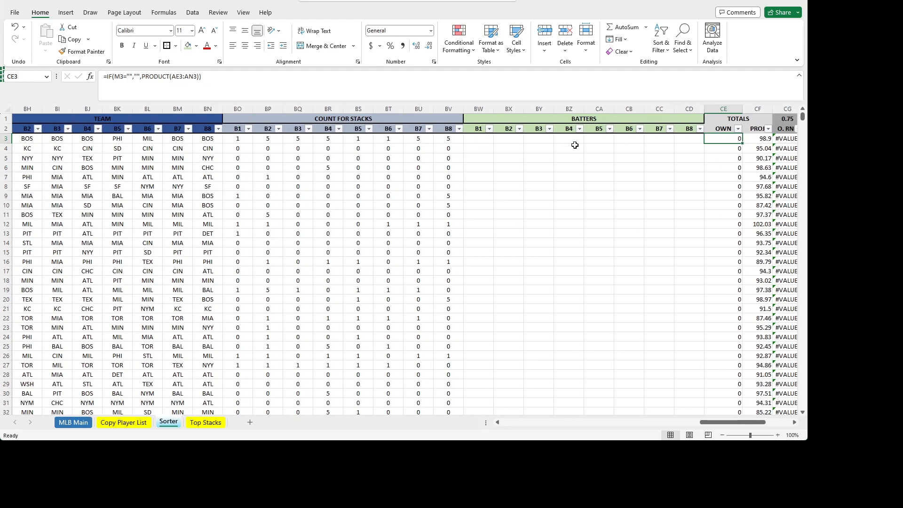
pyautogui.press('Left')
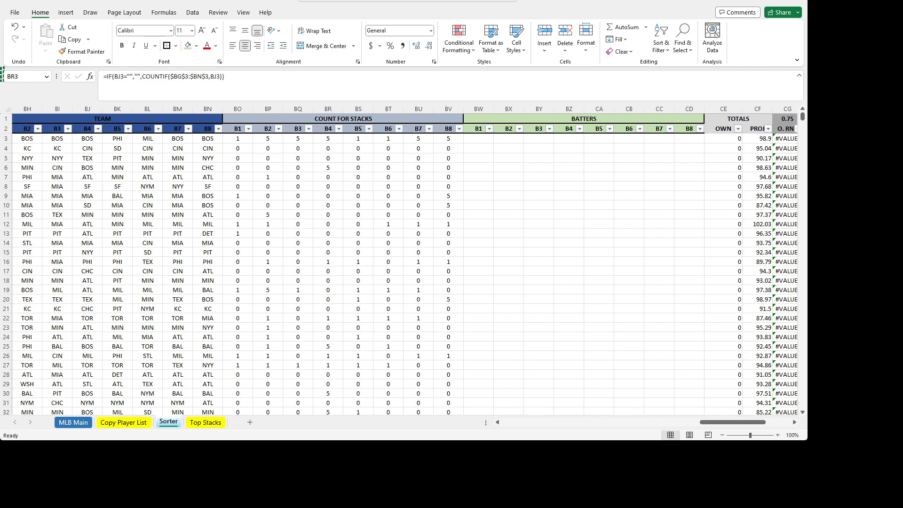
# - Look over BW3 under BATTERS B1 unchanged, then switch to the MLB Main sheet
pyautogui.click(479, 138)
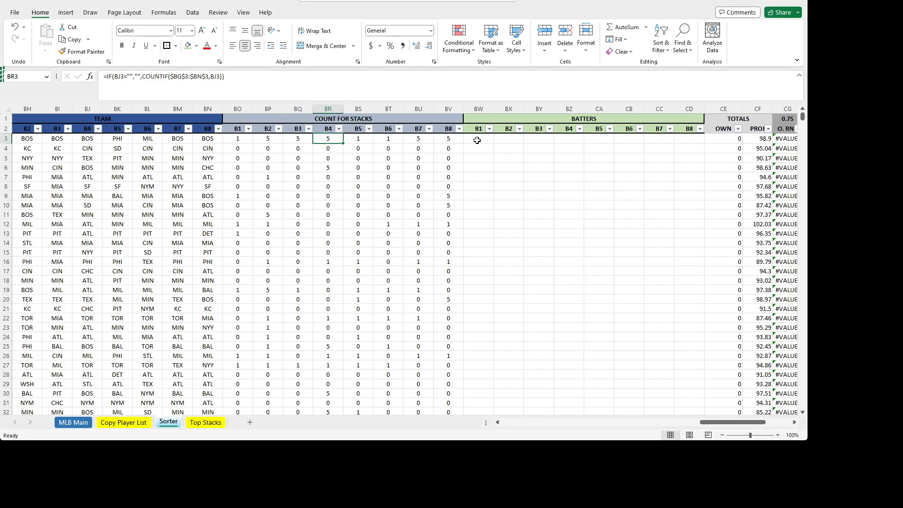
pyautogui.moveTo(726, 423); pyautogui.dragTo(749, 424)
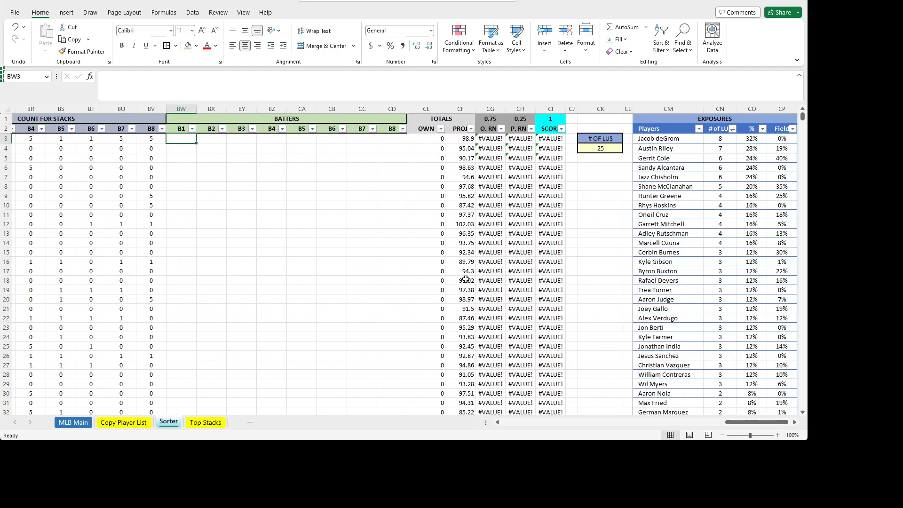
pyautogui.click(170, 88)
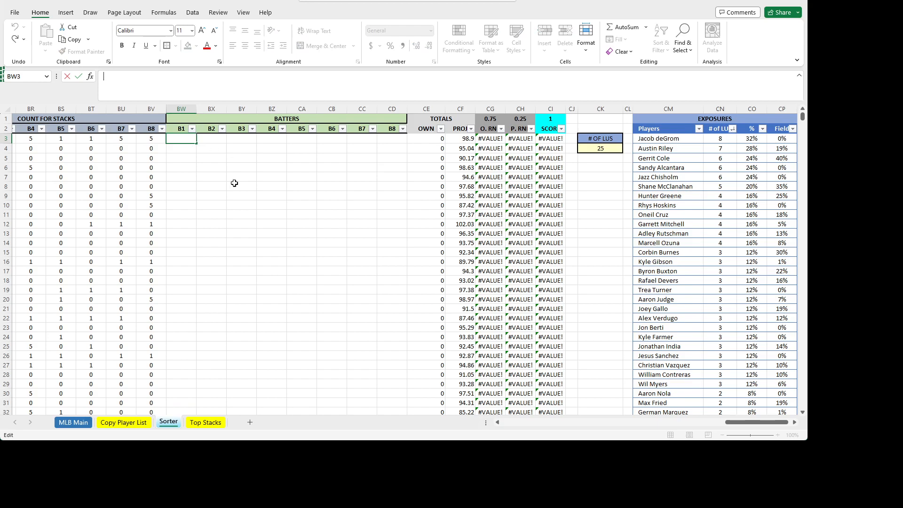
pyautogui.click(224, 207)
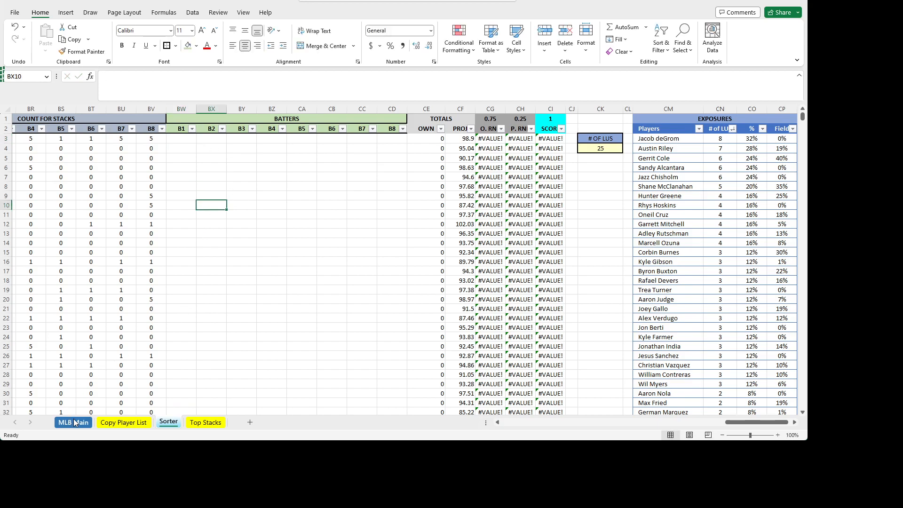
pyautogui.click(74, 422)
# - Widen column L so Order values like 'Starting - confirmed' show fully, and review them
pyautogui.moveTo(530, 427); pyautogui.dragTo(540, 427)
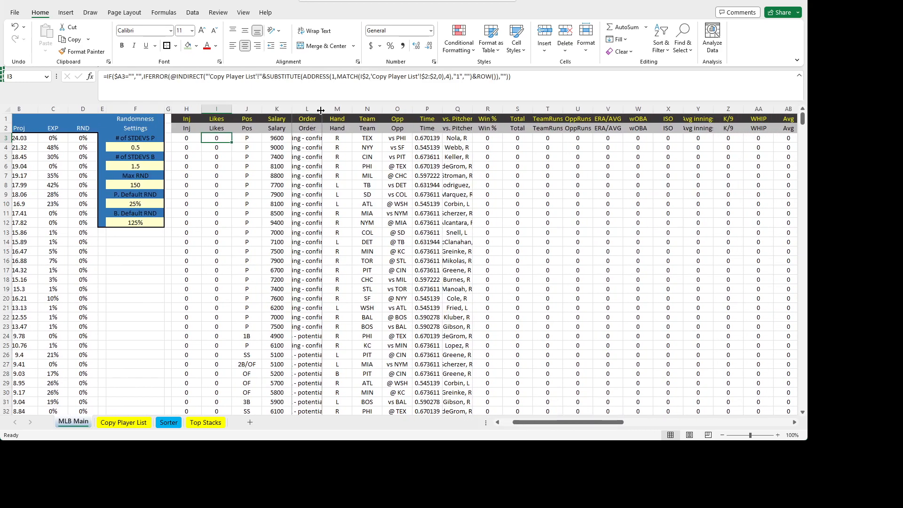
pyautogui.moveTo(320, 110); pyautogui.dragTo(370, 110)
pyautogui.click(332, 360)
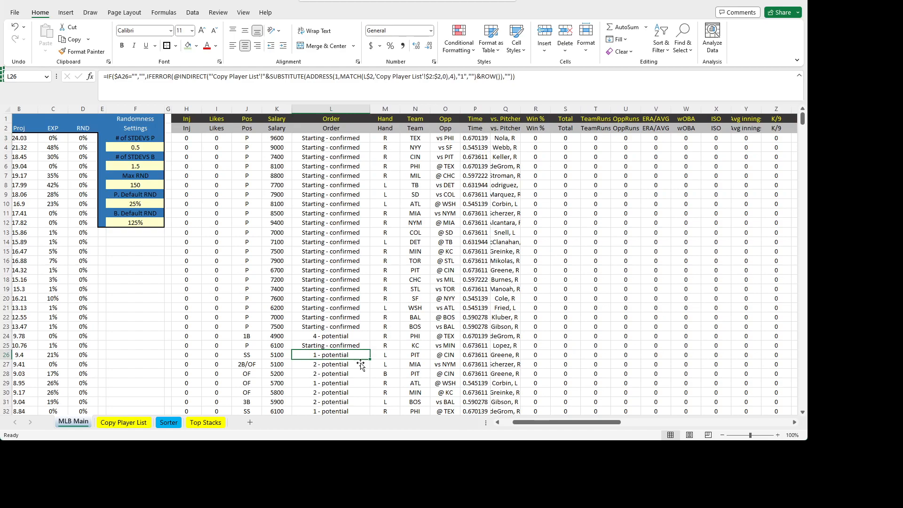
pyautogui.press('Down')
pyautogui.press('Down')
pyautogui.press('Down')
pyautogui.press('Down')
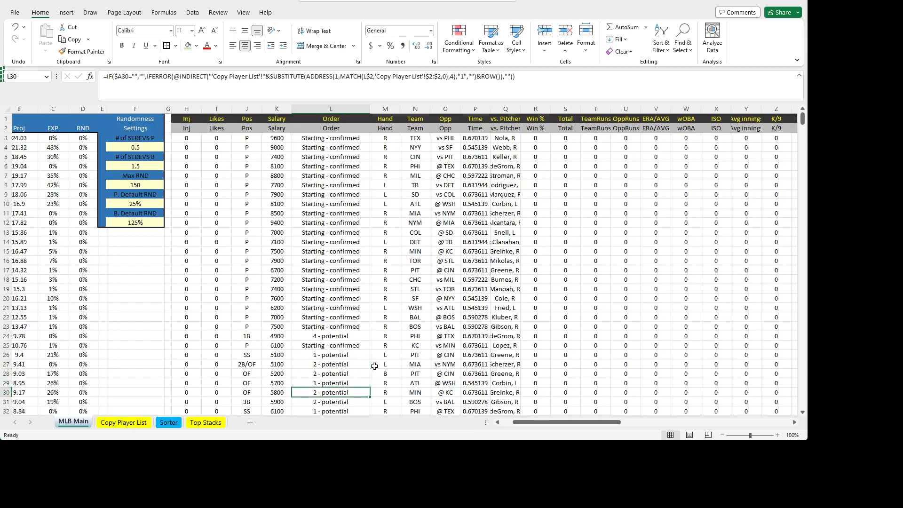
pyautogui.press('Up')
pyautogui.press('Up')
pyautogui.press('Up')
pyautogui.press('Up')
pyautogui.press('Up')
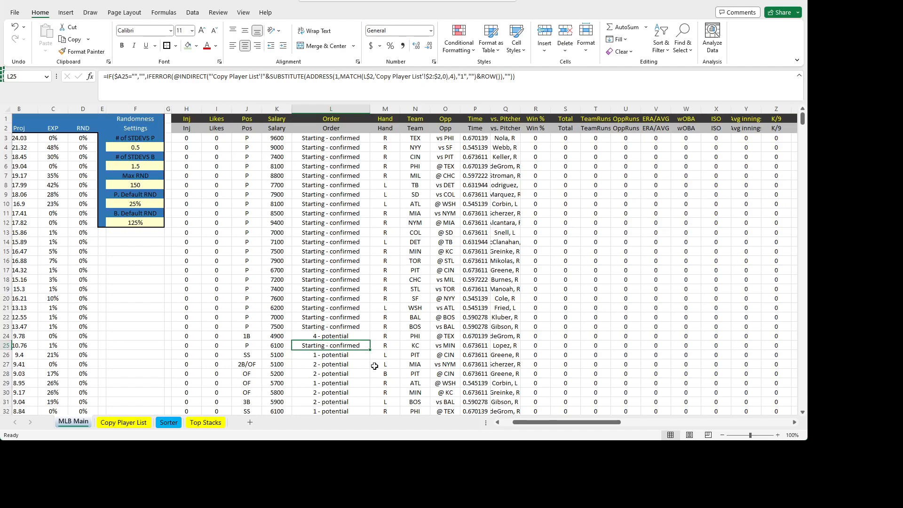
pyautogui.press('Up')
pyautogui.press('Up')
pyautogui.press('Up')
pyautogui.press('Up')
pyautogui.press('Up')
pyautogui.press('Up')
pyautogui.press('Up')
pyautogui.press('Up')
pyautogui.press('Up')
pyautogui.press('Up')
pyautogui.press('Up')
pyautogui.press('Up')
pyautogui.press('Up')
pyautogui.press('Up')
pyautogui.press('Up')
pyautogui.press('Up')
pyautogui.press('Up')
pyautogui.press('Up')
pyautogui.press('Up')
pyautogui.press('Up')
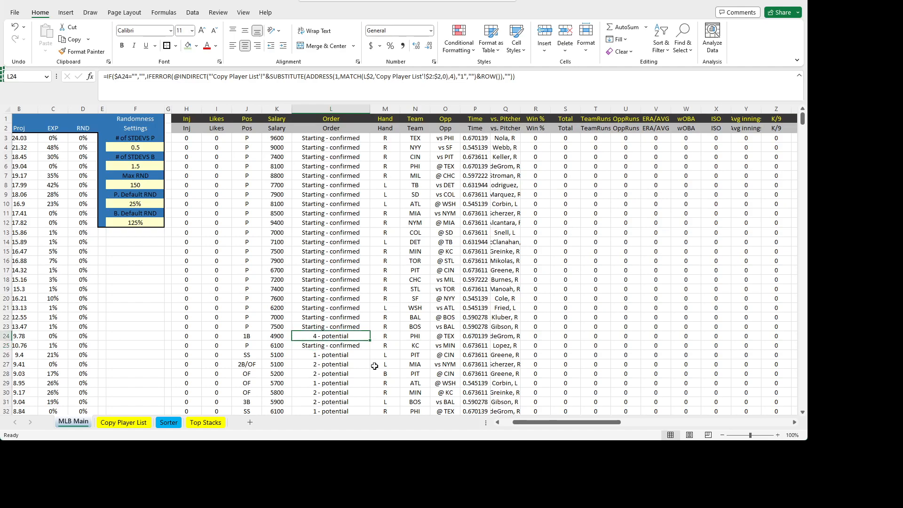
pyautogui.press('Down')
pyautogui.press('Down')
pyautogui.press('Down')
pyautogui.press('Down')
pyautogui.press('Down')
pyautogui.press('Down')
pyautogui.press('Down')
pyautogui.press('Down')
pyautogui.press('Down')
pyautogui.press('Down')
pyautogui.press('Down')
pyautogui.press('Down')
pyautogui.press('Down')
pyautogui.press('Down')
pyautogui.press('Down')
pyautogui.press('Down')
pyautogui.press('Down')
pyautogui.press('Down')
pyautogui.press('Down')
pyautogui.press('Down')
pyautogui.press('Down')
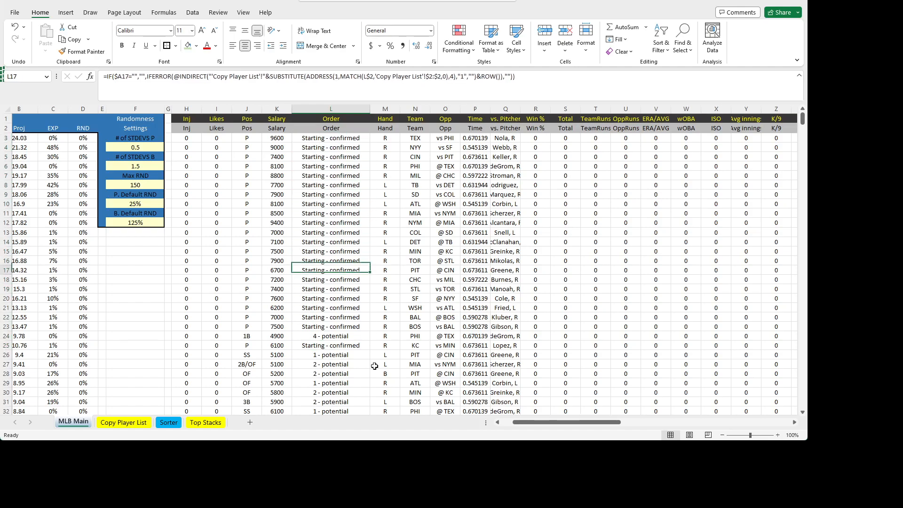
pyautogui.press('Up')
pyautogui.press('Up')
pyautogui.press('Up')
pyautogui.press('Up')
pyautogui.press('Up')
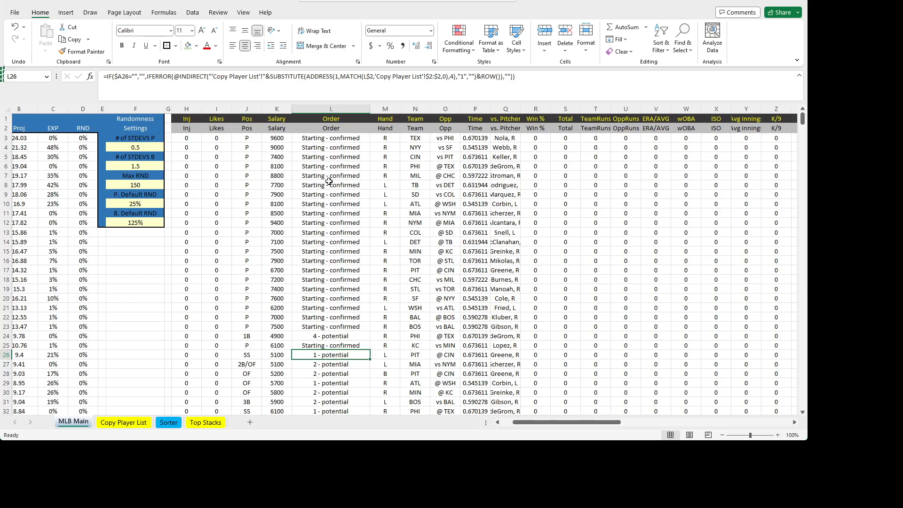
# - Type ORDER as the header in cell AM2
pyautogui.moveTo(550, 421); pyautogui.dragTo(659, 422)
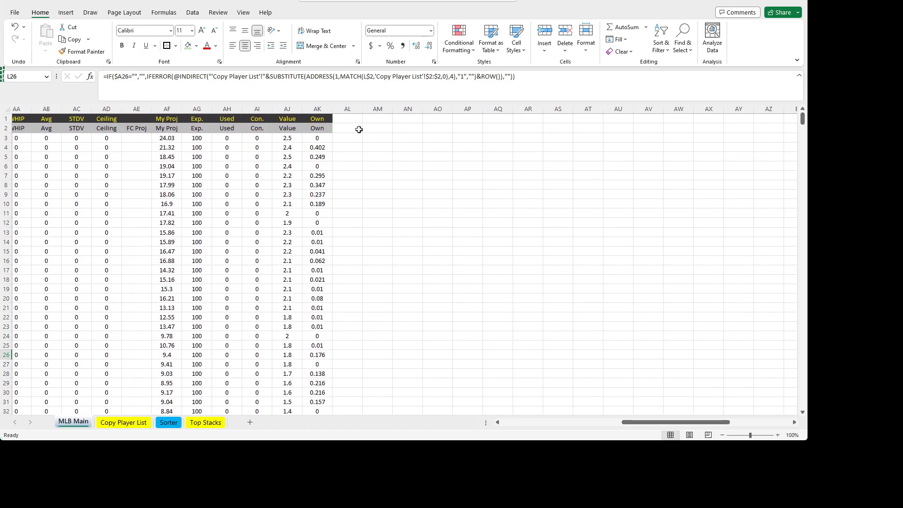
pyautogui.click(368, 126)
pyautogui.write('ORDER')
pyautogui.press('Left')
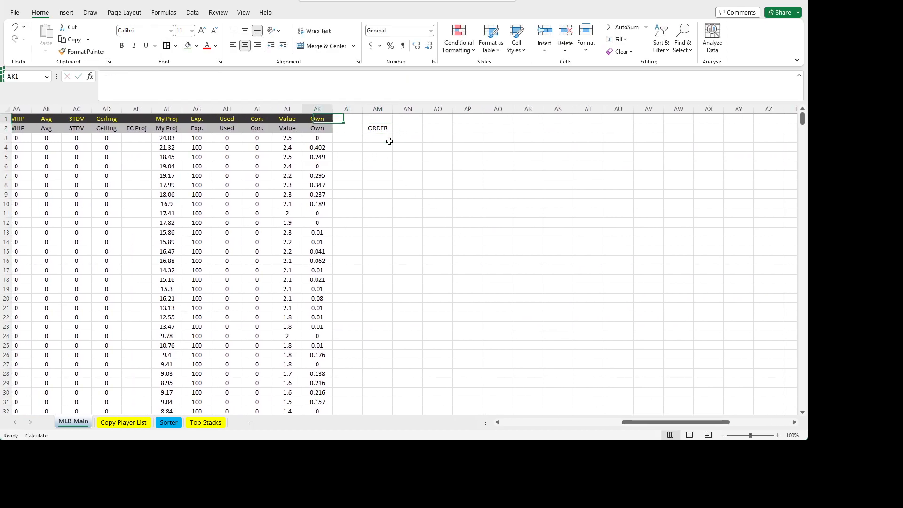
# - Inspect nearby formulas such as AI3, then select AM3 below the ORDER header
pyautogui.press('Right')
pyautogui.press('Left')
pyautogui.press('Left')
pyautogui.press('Left')
pyautogui.press('Left')
pyautogui.press('Left')
pyautogui.press('Down')
pyautogui.press('Left')
pyautogui.press('Left')
pyautogui.press('Down')
pyautogui.press('Right')
pyautogui.press('Right')
pyautogui.press('Up')
pyautogui.press('Down')
pyautogui.press('Up')
pyautogui.press('Right')
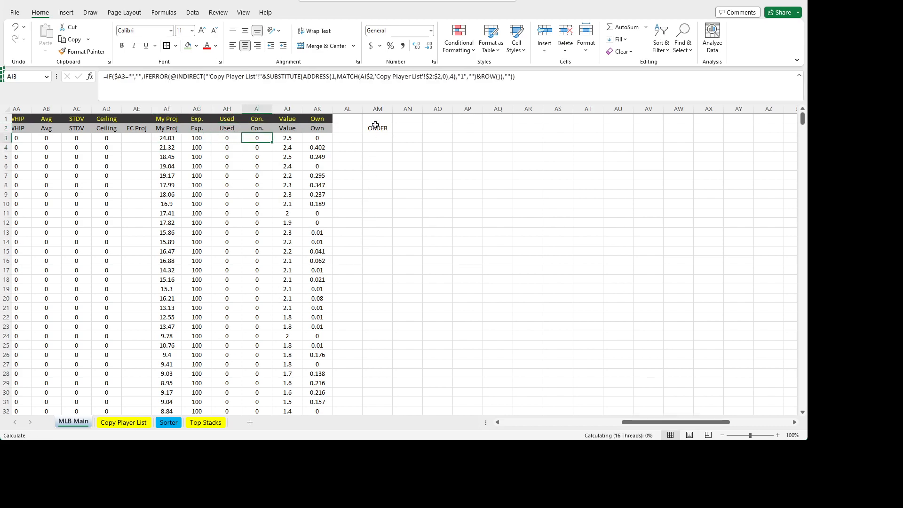
pyautogui.click(380, 128)
pyautogui.click(381, 135)
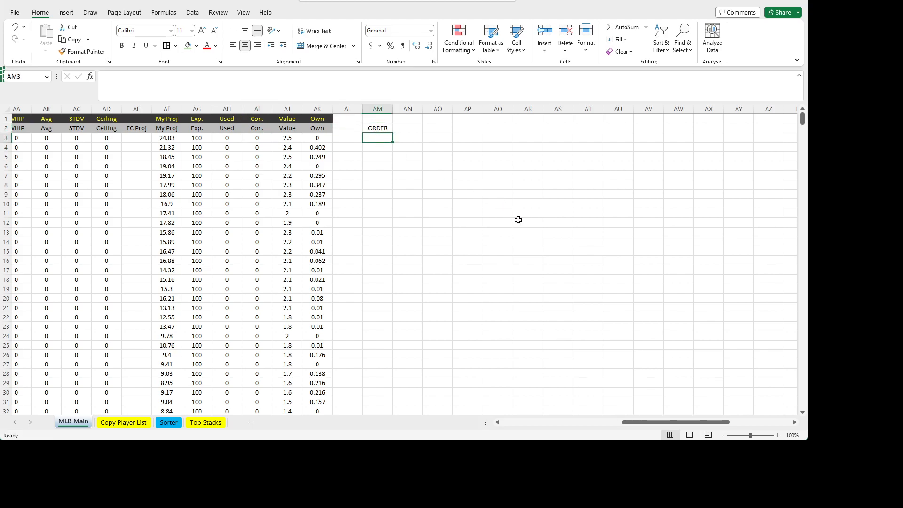
# - Enter =IF(A3="","",IF(J3="P","",LEFT(L3,1))) in AM3, blank for pitchers and empty rows
pyautogui.write('=IF(A3="","",')
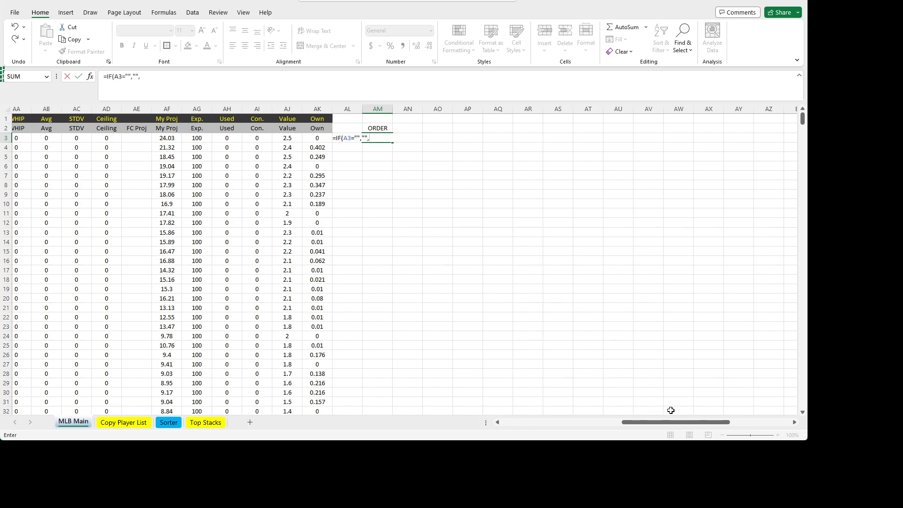
pyautogui.write('IF(J3="P","')
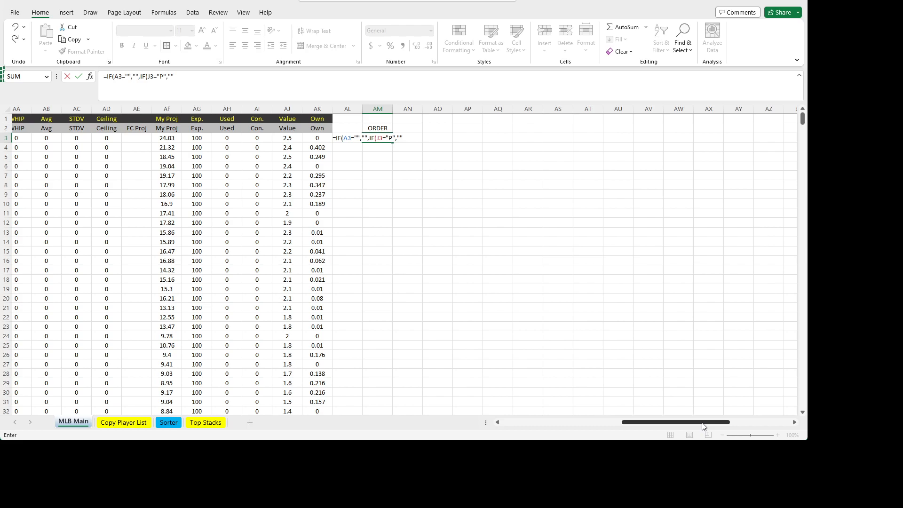
pyautogui.moveTo(701, 426); pyautogui.dragTo(702, 423)
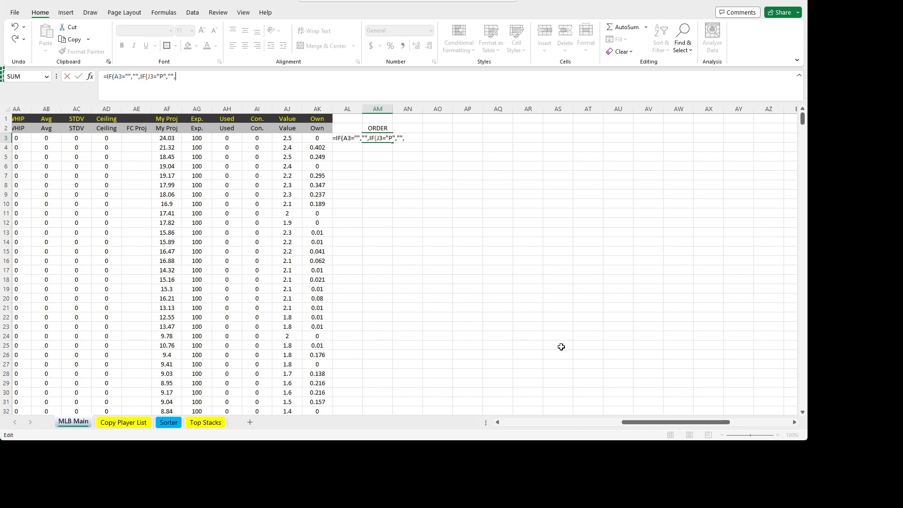
pyautogui.moveTo(655, 422); pyautogui.dragTo(569, 423)
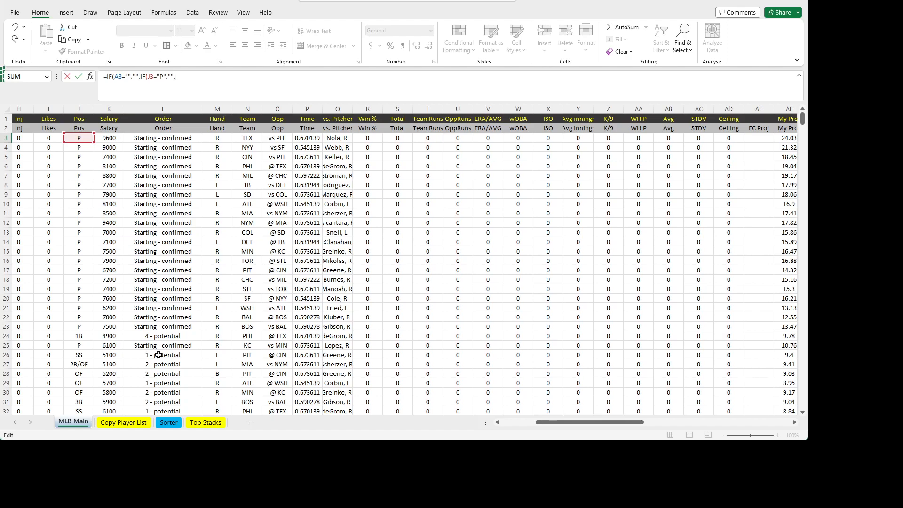
pyautogui.scroll(-7, 157, 343)
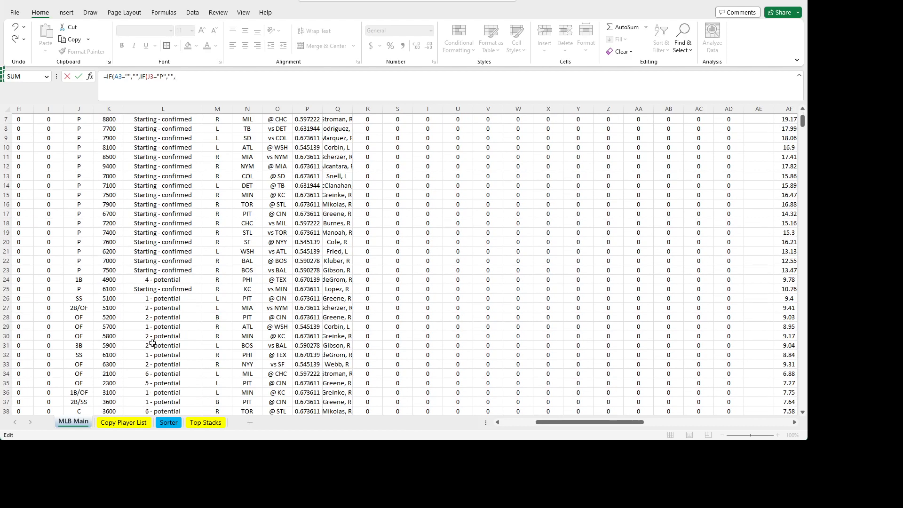
pyautogui.scroll(-11, 161, 348)
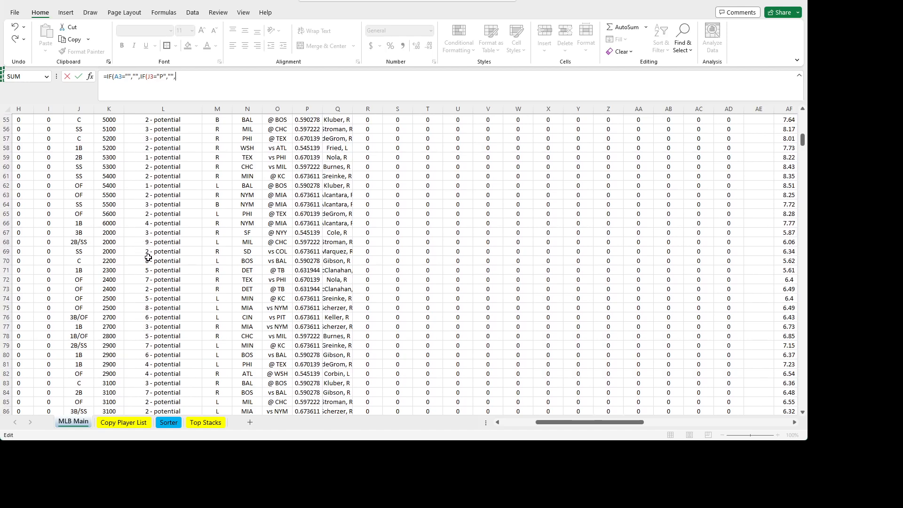
pyautogui.scroll(18, 576, 421)
pyautogui.moveTo(597, 422); pyautogui.dragTo(686, 423)
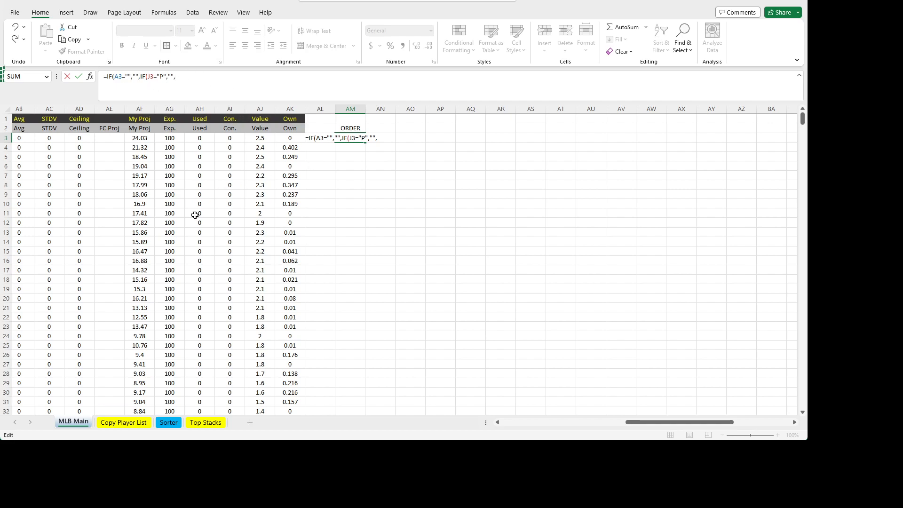
pyautogui.write('LEFT(L3,1')
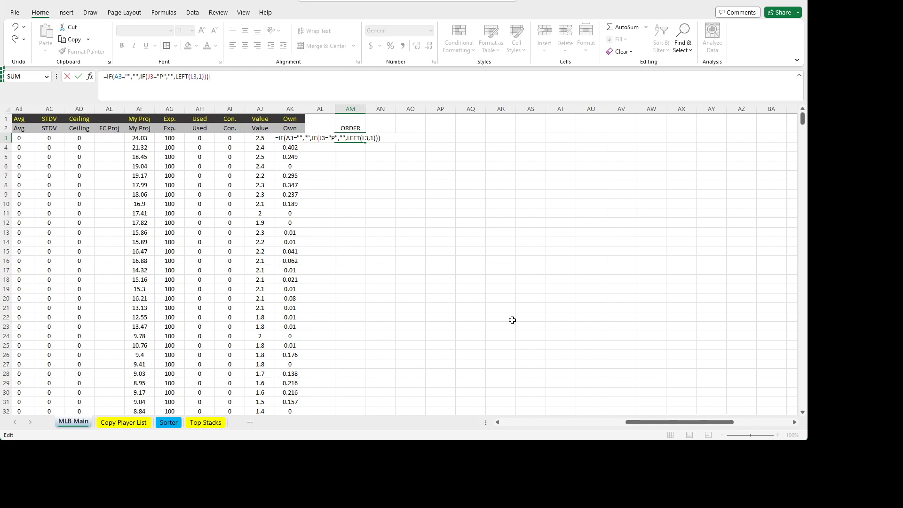
pyautogui.press('Return')
pyautogui.press('Return')
pyautogui.press('Up')
pyautogui.press('Up')
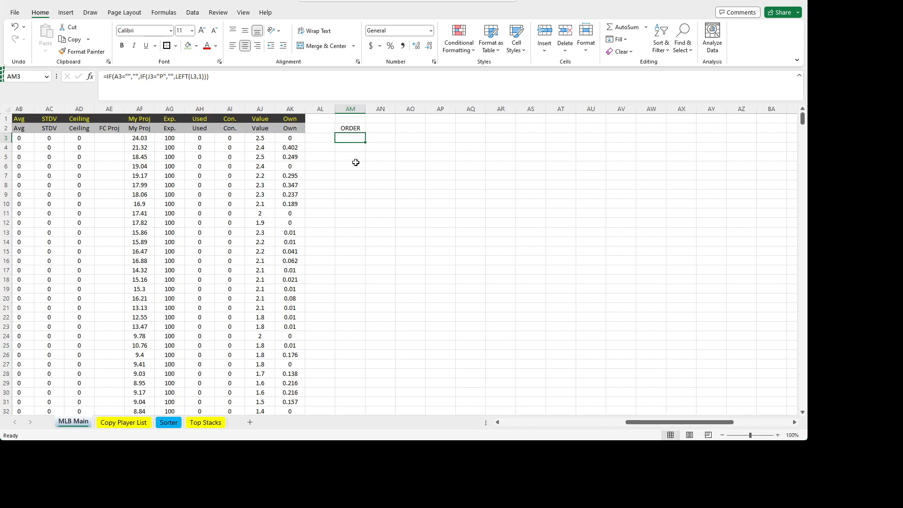
pyautogui.click(317, 139)
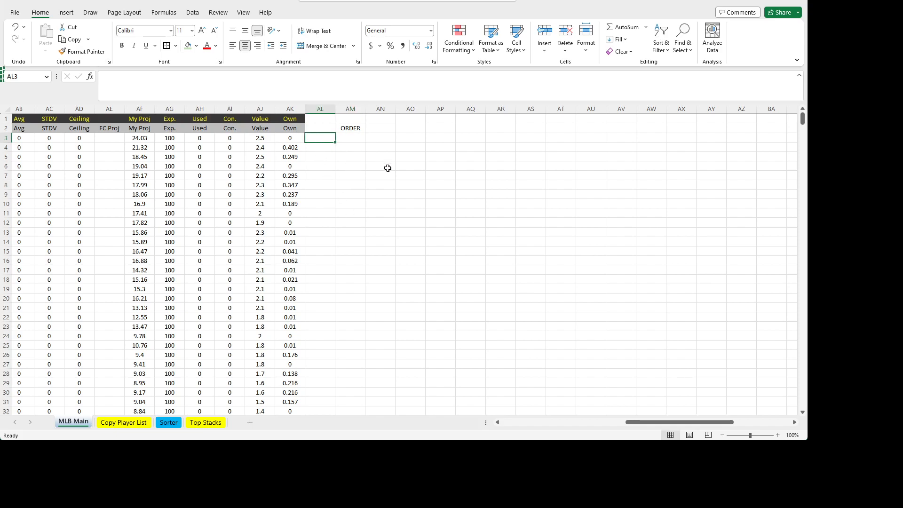
pyautogui.write('1')
pyautogui.click(370, 193)
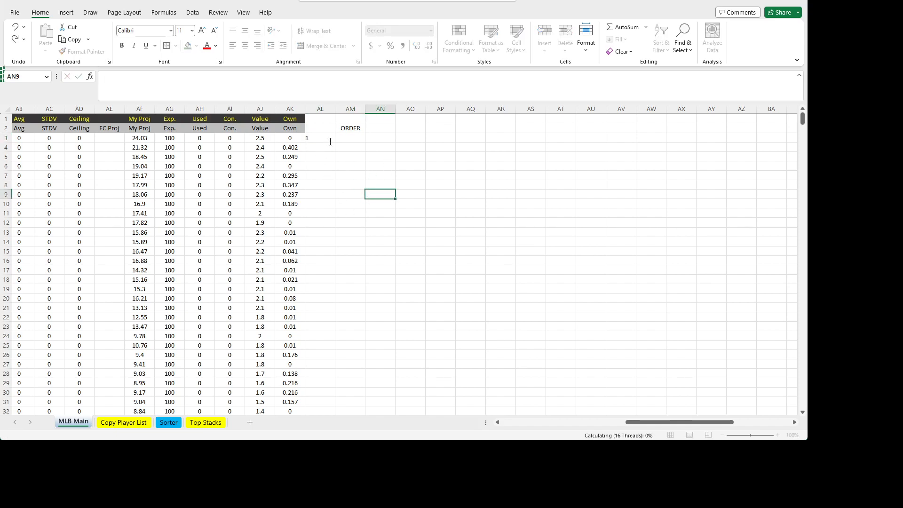
pyautogui.moveTo(314, 138); pyautogui.dragTo(353, 137)
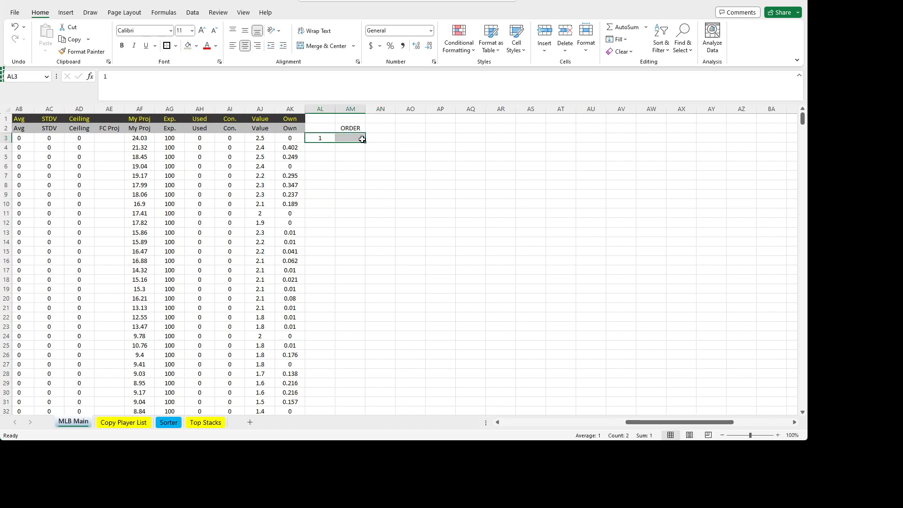
pyautogui.doubleClick(365, 142)
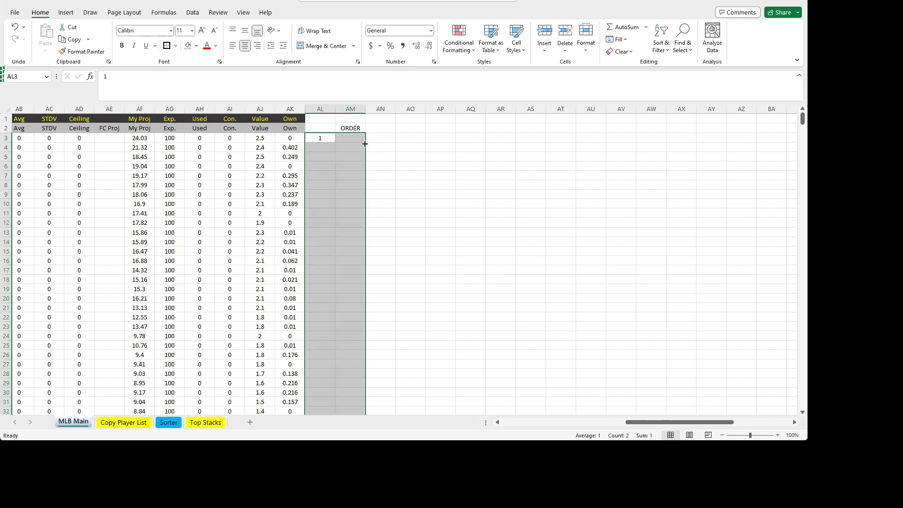
pyautogui.click(318, 108)
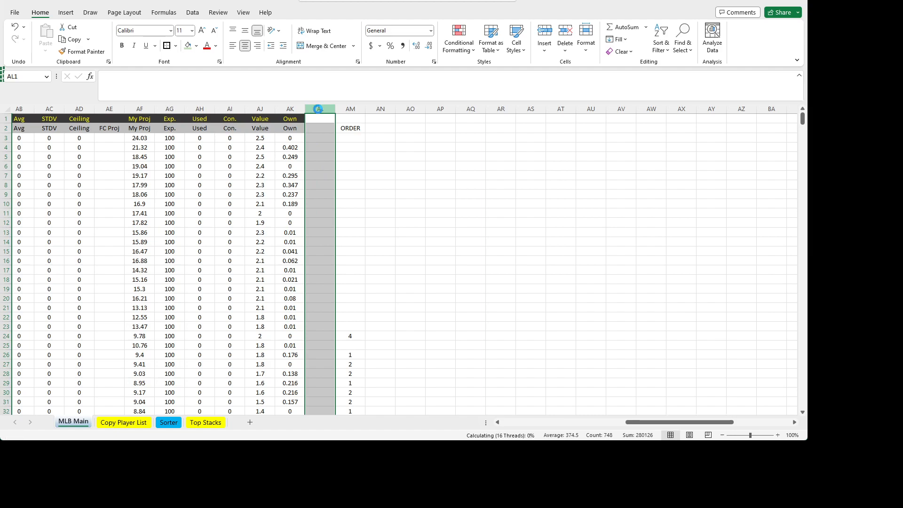
pyautogui.press('Delete')
pyautogui.click(345, 186)
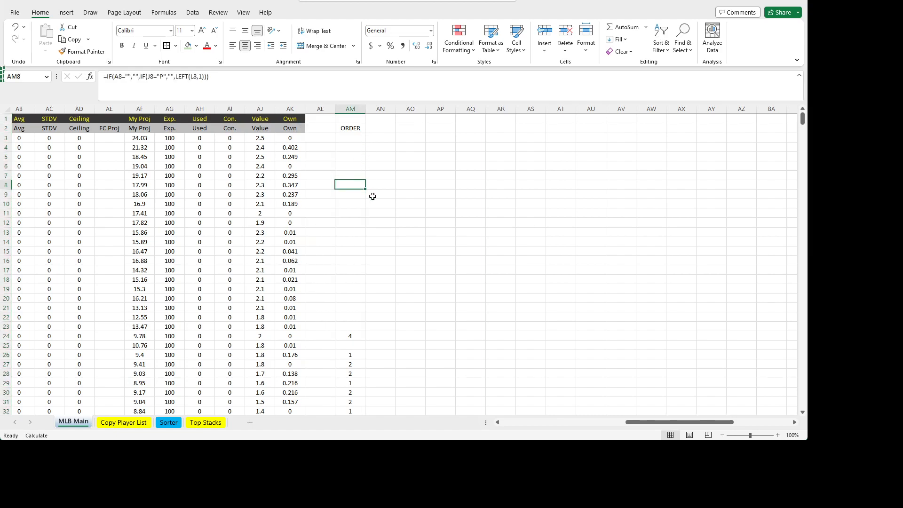
pyautogui.click(357, 335)
pyautogui.click(355, 356)
pyautogui.click(356, 374)
pyautogui.click(356, 398)
pyautogui.click(356, 336)
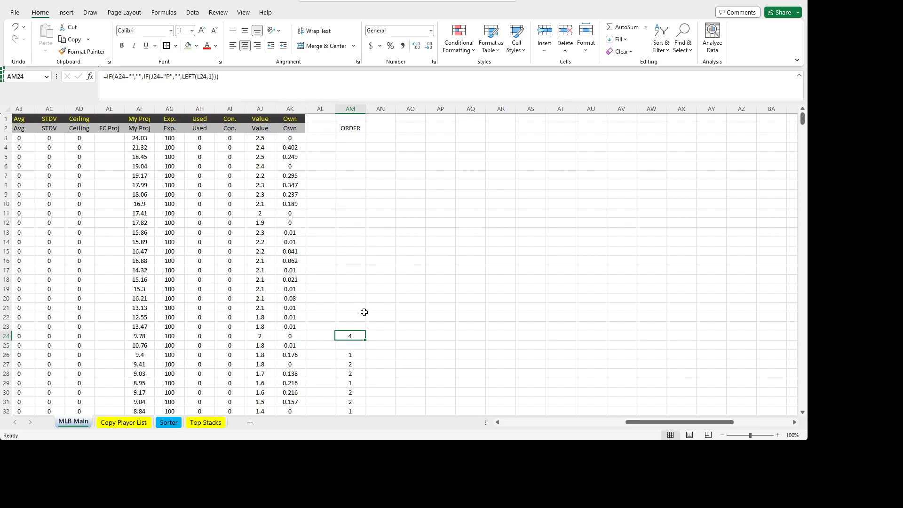
pyautogui.moveTo(644, 422); pyautogui.dragTo(553, 433)
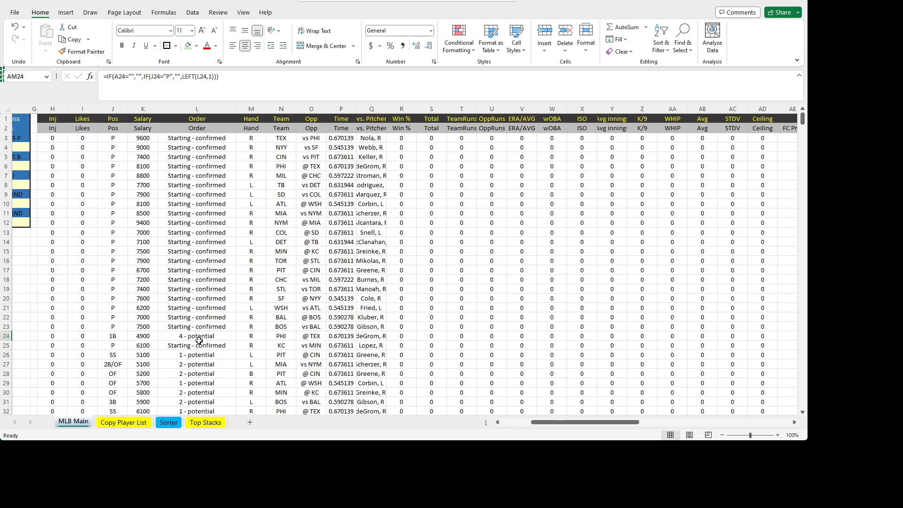
pyautogui.moveTo(590, 422); pyautogui.dragTo(696, 422)
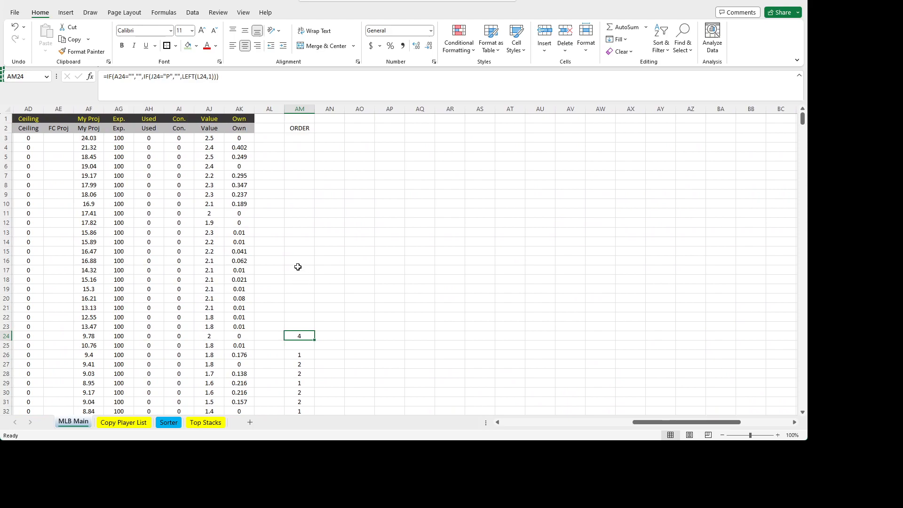
pyautogui.click(305, 139)
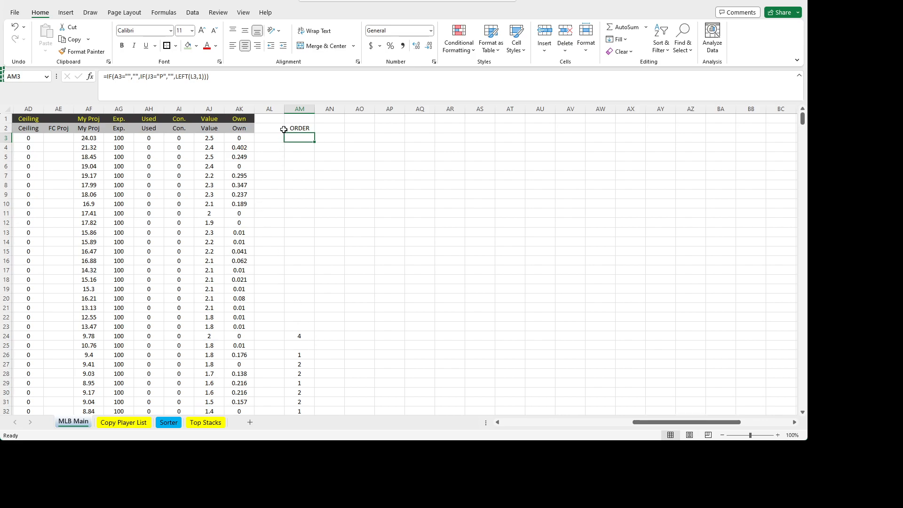
# - In Sorter BW3, build an IF/INDEX/MATCH formula returning W3's ORDER from MLB Main column AM
pyautogui.click(160, 421)
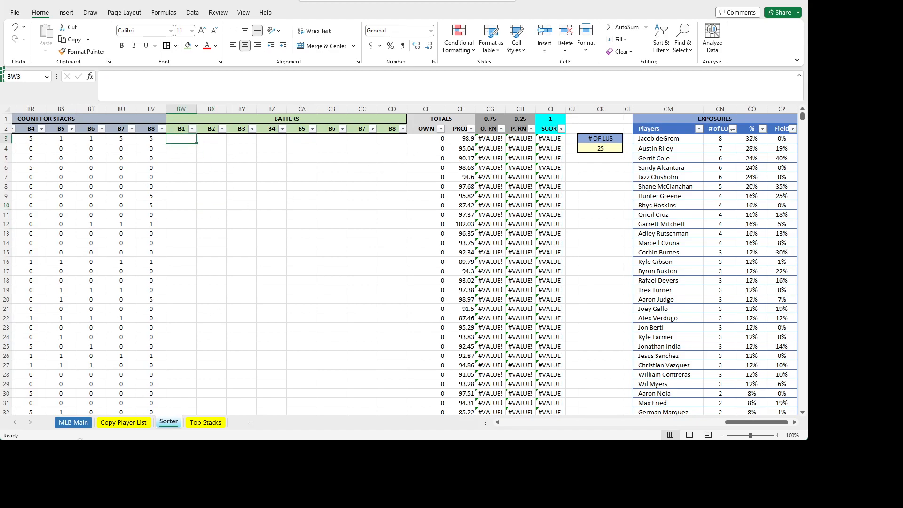
pyautogui.click(73, 422)
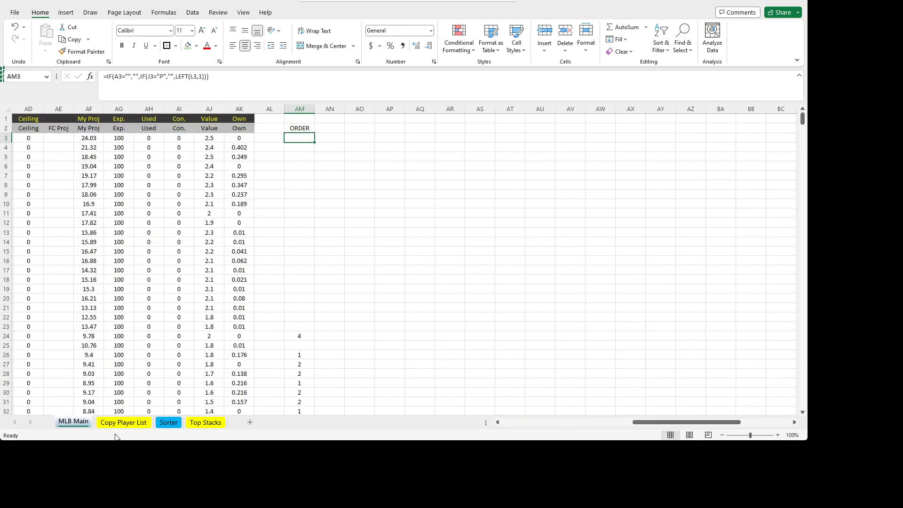
pyautogui.click(169, 421)
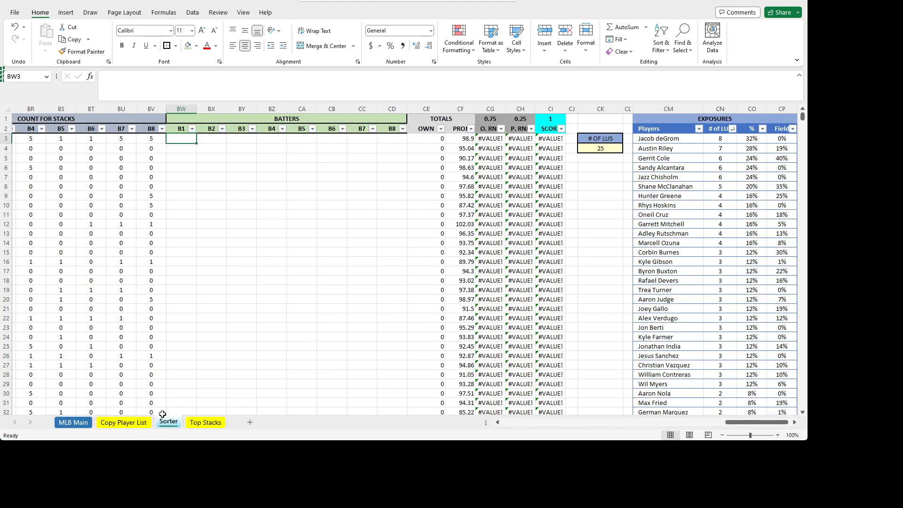
pyautogui.click(164, 84)
pyautogui.write('=')
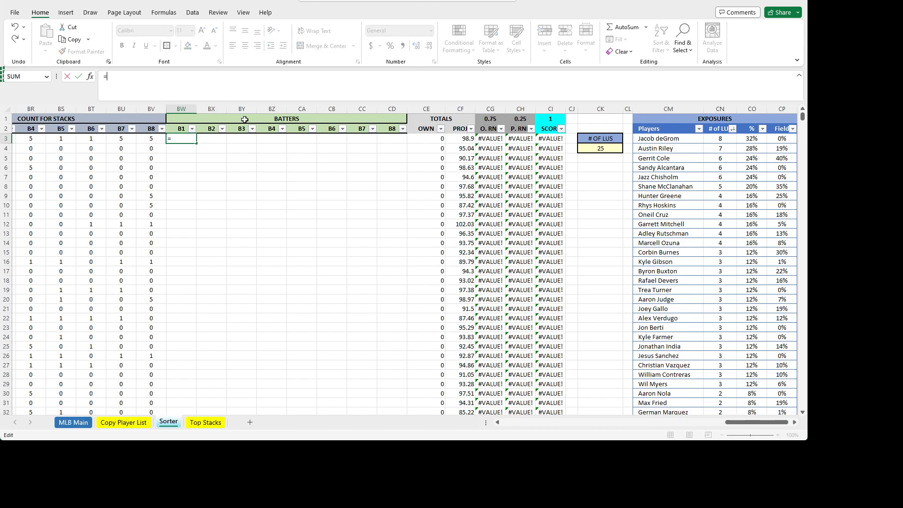
pyautogui.write('IF(')
pyautogui.moveTo(769, 423)
pyautogui.mouseDown()
pyautogui.moveTo(600, 434)
pyautogui.moveTo(757, 424)
pyautogui.mouseUp()
pyautogui.write('"","",INDEX(')
pyautogui.click(73, 422)
pyautogui.click(342, 108)
pyautogui.click(269, 82)
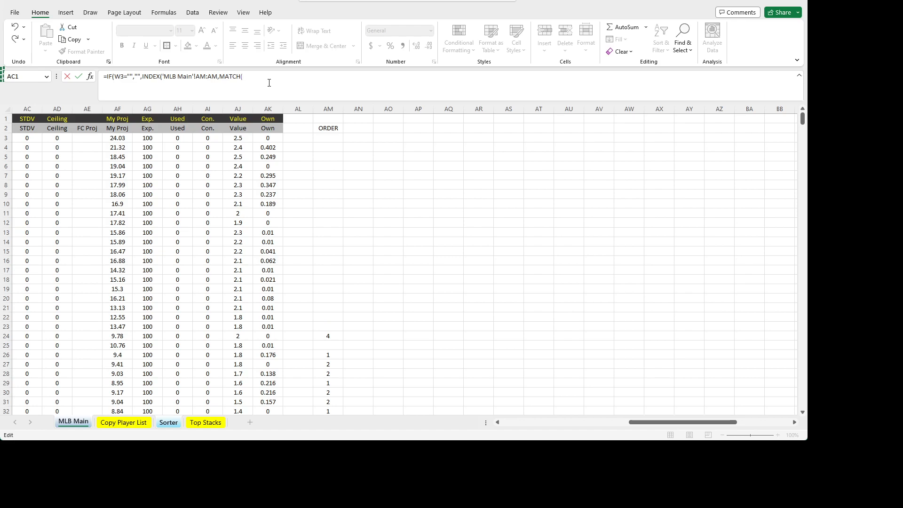
pyautogui.write('3,')
pyautogui.moveTo(681, 422); pyautogui.dragTo(305, 418)
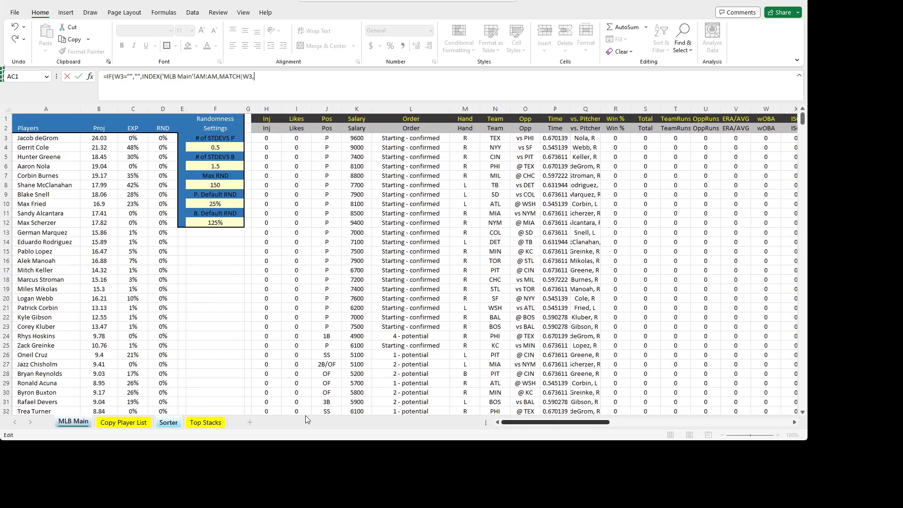
pyautogui.click(36, 110)
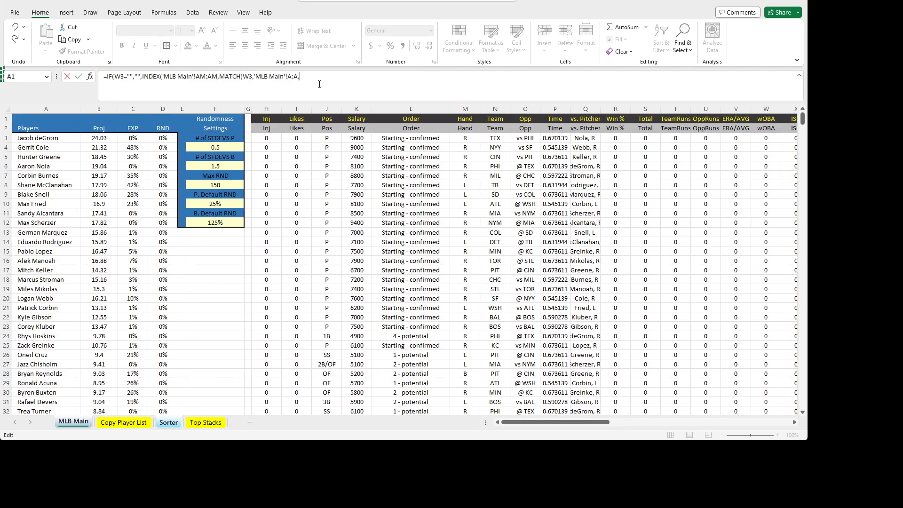
pyautogui.moveTo(541, 422); pyautogui.dragTo(685, 408)
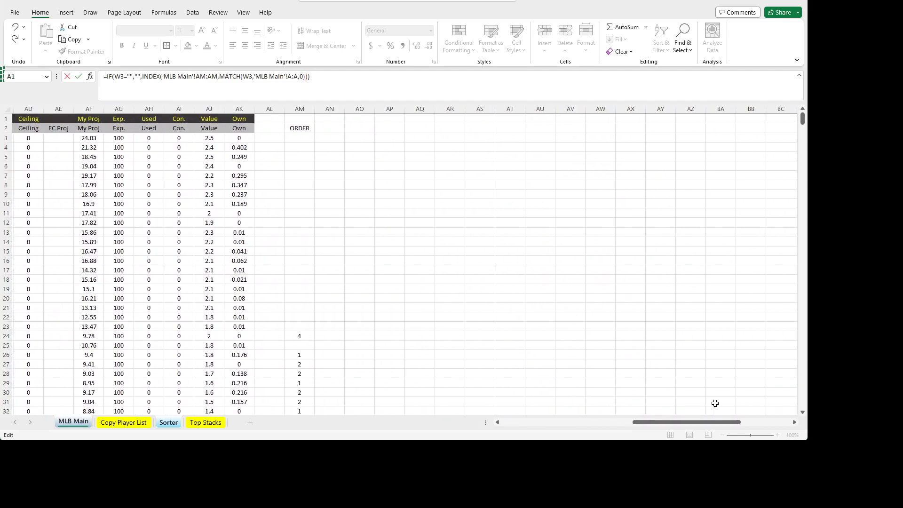
pyautogui.press('Return')
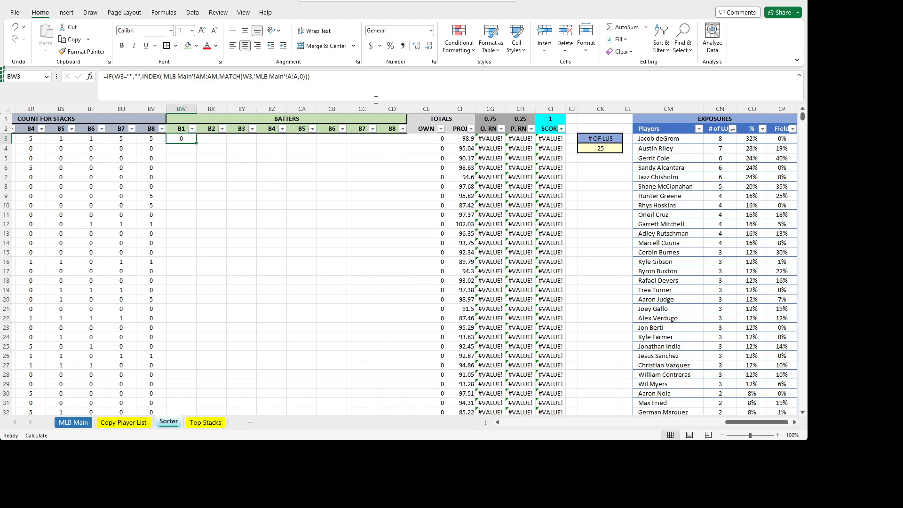
# - Make the 'MLB Main' column AM and column A references absolute
pyautogui.press('F2')
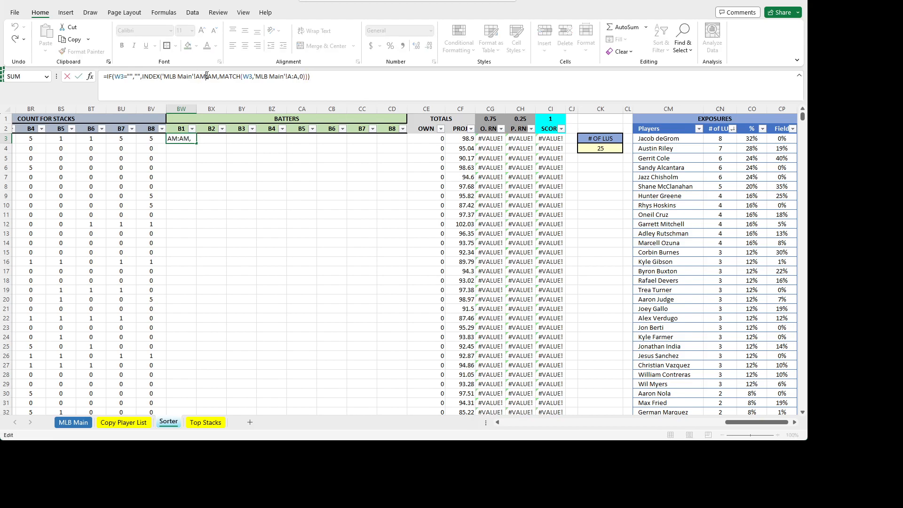
pyautogui.press('F4')
pyautogui.press('Right')
pyautogui.press('Right')
pyautogui.press('Right')
pyautogui.press('Right')
pyautogui.press('Right')
pyautogui.press('Right')
pyautogui.press('Right')
pyautogui.press('Right')
pyautogui.press('Right')
pyautogui.press('Right')
pyautogui.press('Right')
pyautogui.press('Right')
pyautogui.press('Right')
pyautogui.press('Right')
pyautogui.press('Right')
pyautogui.press('Right')
pyautogui.press('Right')
pyautogui.press('Right')
pyautogui.press('Right')
pyautogui.press('Right')
pyautogui.press('F4')
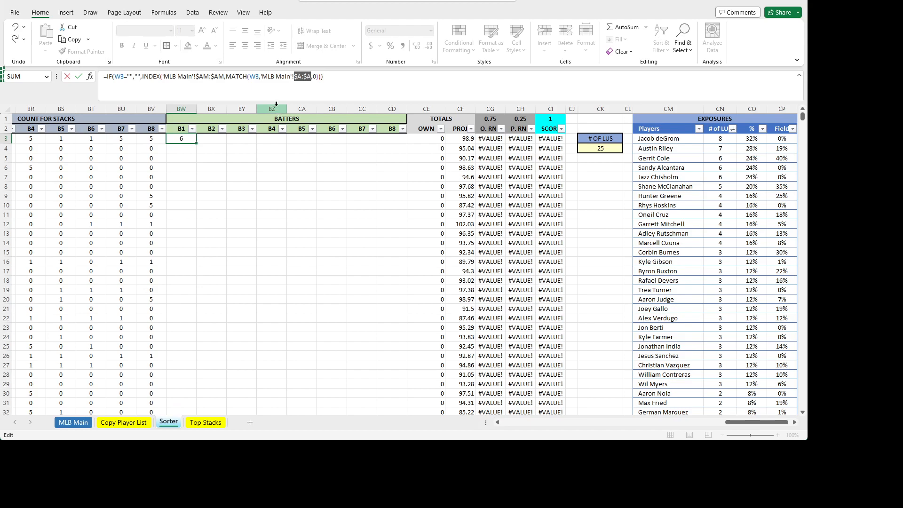
pyautogui.press('Return')
# - Copy the BW3 lookup formula across BW3:CD3
pyautogui.press('Up')
pyautogui.hotkey('ctrl', 'c')
pyautogui.hotkey('shift', 'Right')
pyautogui.hotkey('shift', 'Right')
pyautogui.hotkey('shift', 'Right')
pyautogui.hotkey('shift', 'Right')
pyautogui.hotkey('shift', 'Right')
pyautogui.hotkey('shift', 'Right')
pyautogui.hotkey('shift', 'Right')
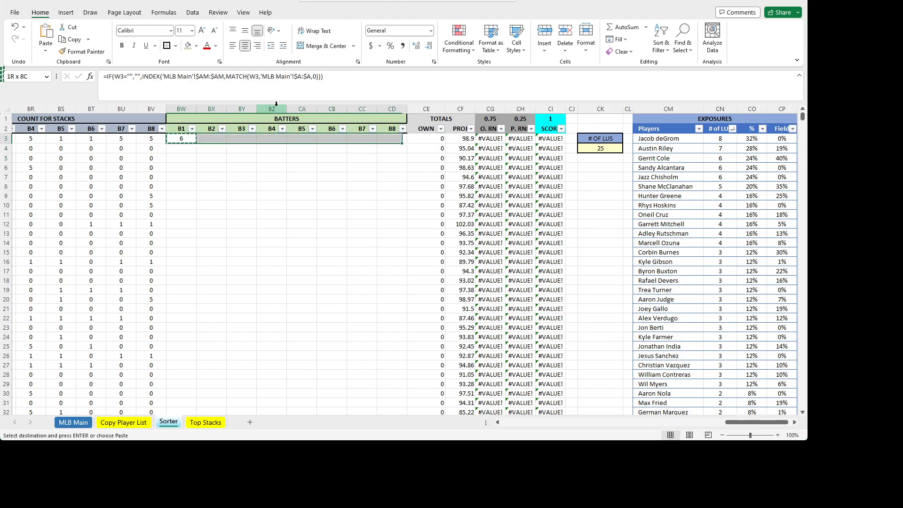
pyautogui.hotkey('ctrl', 'v')
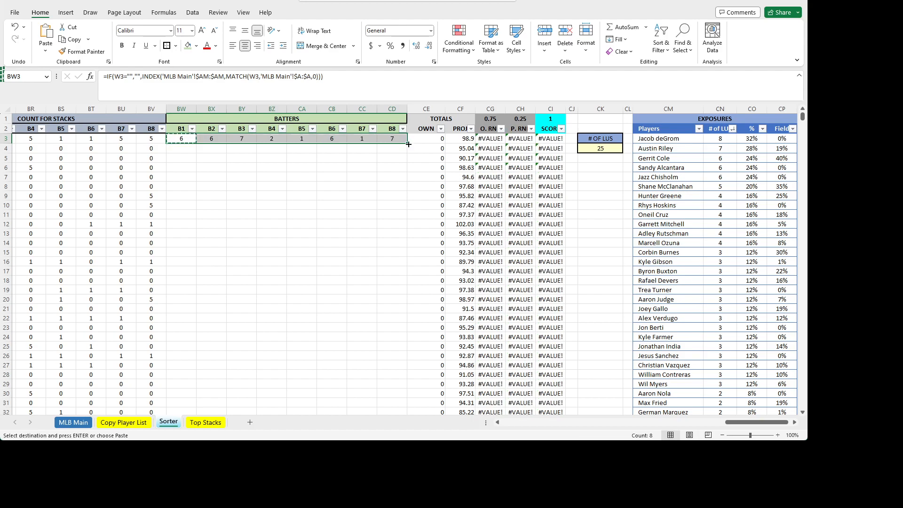
# - Fill the BW3:CD3 lookup formulas down all lineup rows
pyautogui.press('Escape')
pyautogui.click(380, 177)
pyautogui.moveTo(168, 142); pyautogui.dragTo(388, 139)
pyautogui.click(213, 169)
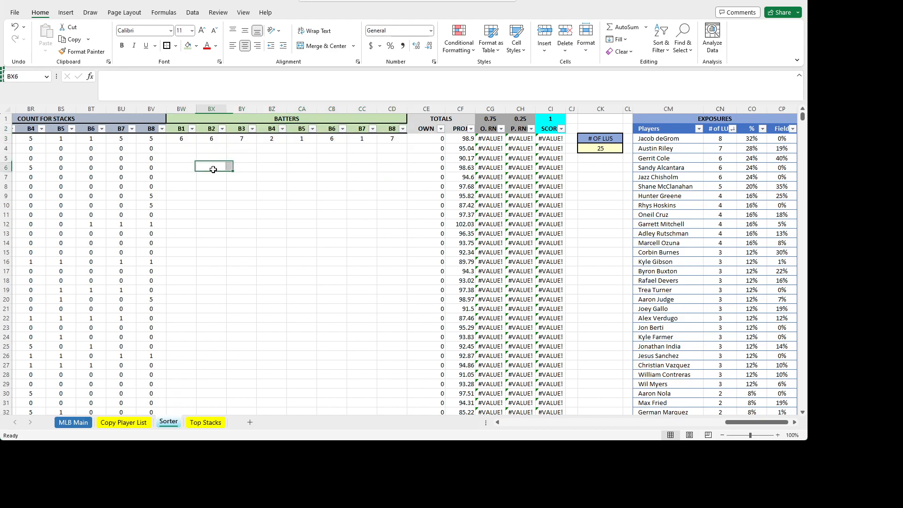
pyautogui.moveTo(181, 138); pyautogui.dragTo(389, 139)
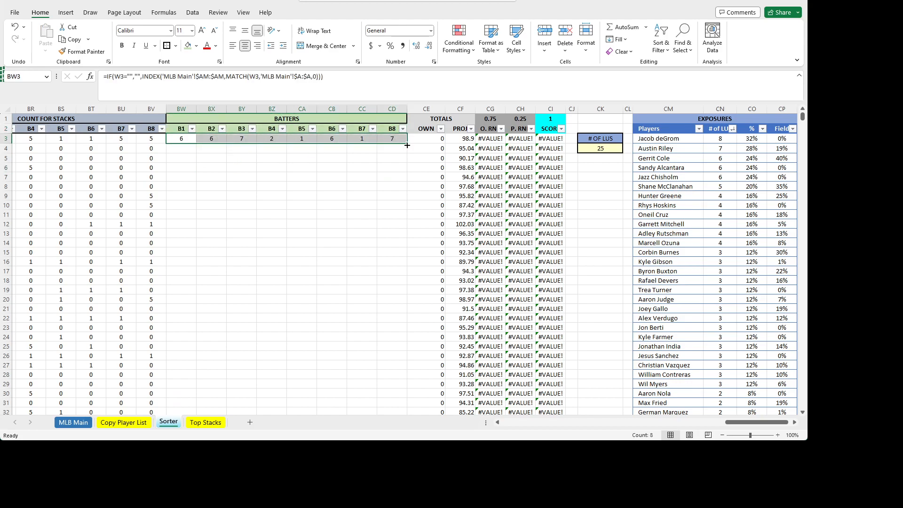
pyautogui.doubleClick(406, 145)
pyautogui.click(303, 187)
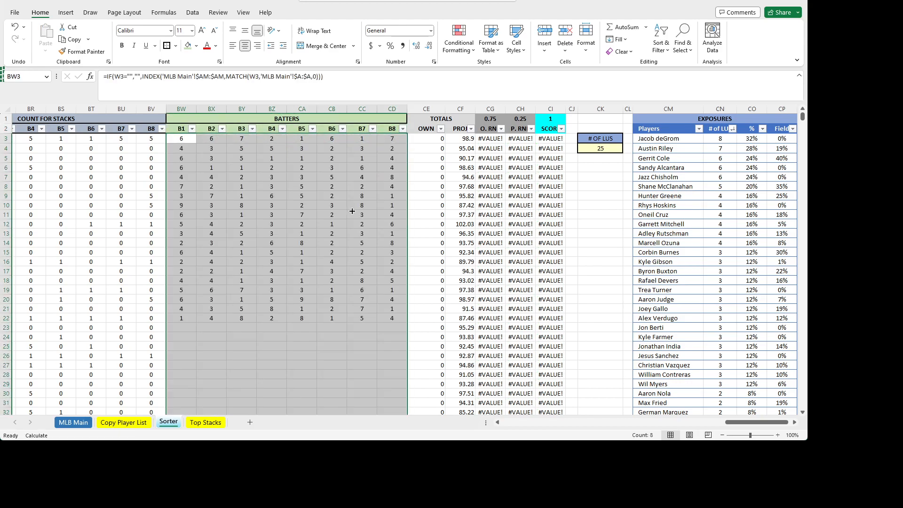
# - Check the filled batting-order formulas along row 3 starting at BY3
pyautogui.moveTo(769, 425); pyautogui.dragTo(739, 423)
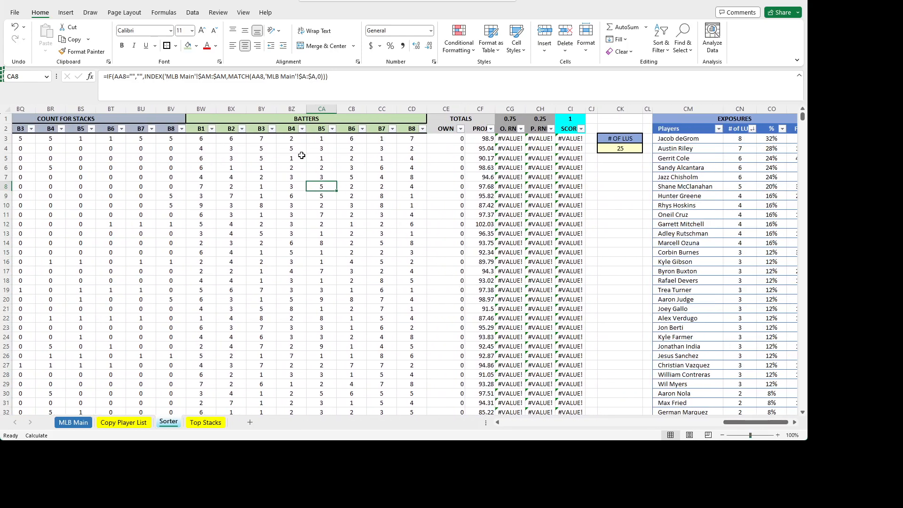
pyautogui.click(263, 137)
pyautogui.press('Right')
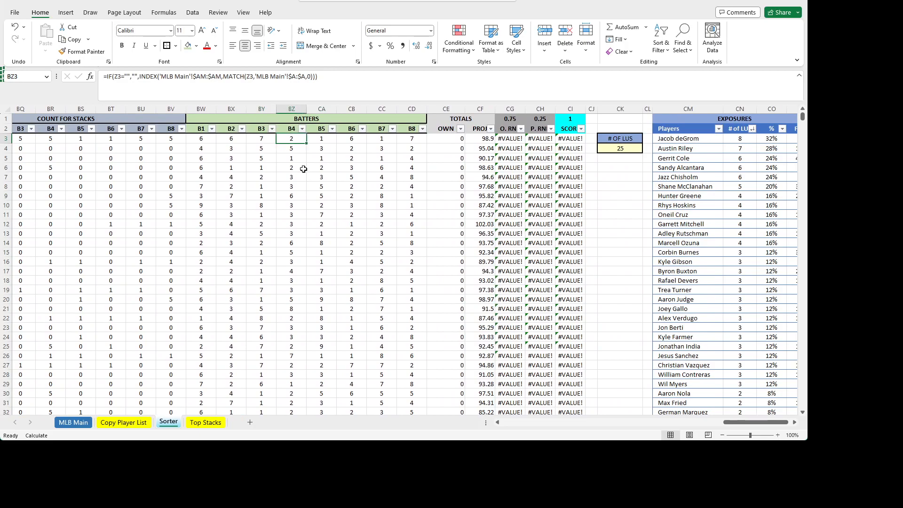
pyautogui.press('Right')
pyautogui.press('Left')
pyautogui.press('Left')
pyautogui.press('Right')
pyautogui.press('Right')
pyautogui.press('Right')
pyautogui.press('Right')
pyautogui.press('Right')
pyautogui.press('Right')
pyautogui.press('Right')
pyautogui.press('Left')
pyautogui.press('Left')
pyautogui.press('Left')
pyautogui.press('Left')
pyautogui.press('Left')
pyautogui.press('Left')
pyautogui.press('Left')
pyautogui.press('Left')
pyautogui.press('Left')
pyautogui.press('Left')
pyautogui.press('Left')
pyautogui.press('Right')
pyautogui.press('Right')
pyautogui.press('Right')
pyautogui.press('Right')
pyautogui.press('Right')
pyautogui.press('Right')
pyautogui.press('Right')
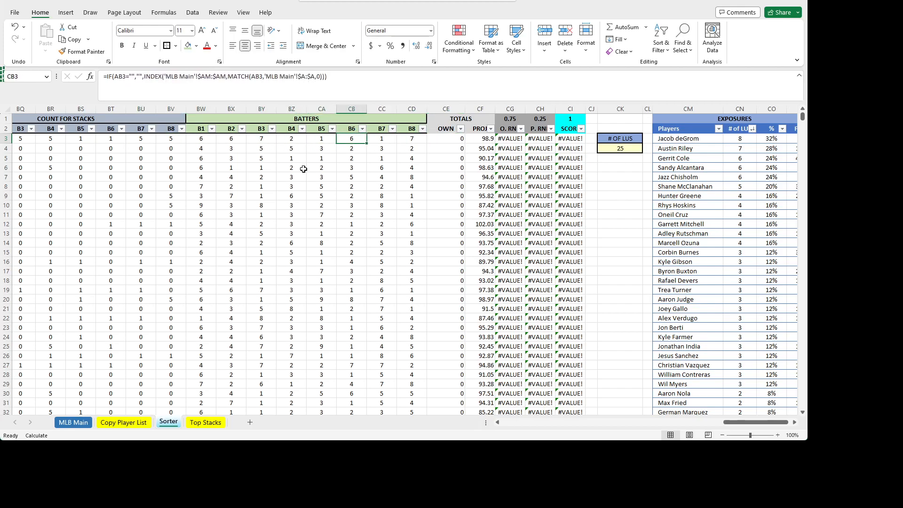
pyautogui.hotkey('ctrl', 'pageup')
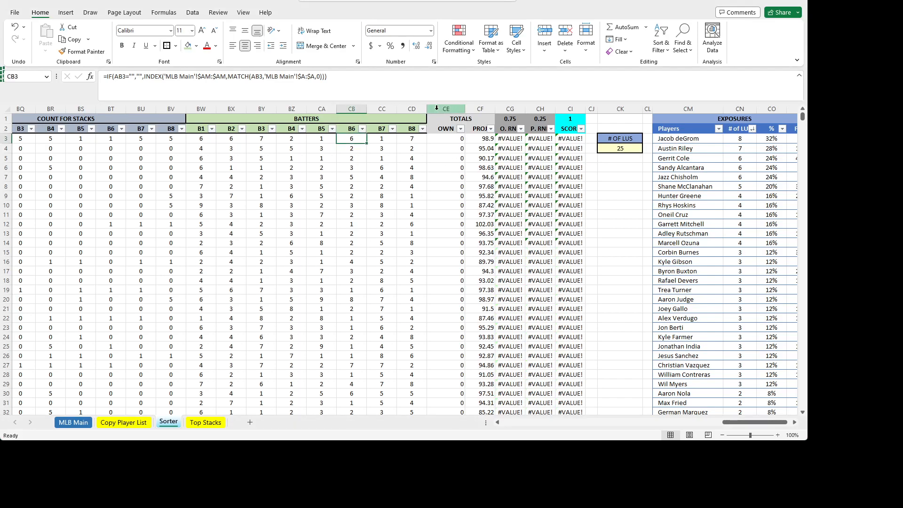
# - Insert three empty columns CE–CG before TOTALS and fill their two header rows pink
pyautogui.moveTo(437, 108); pyautogui.dragTo(511, 103)
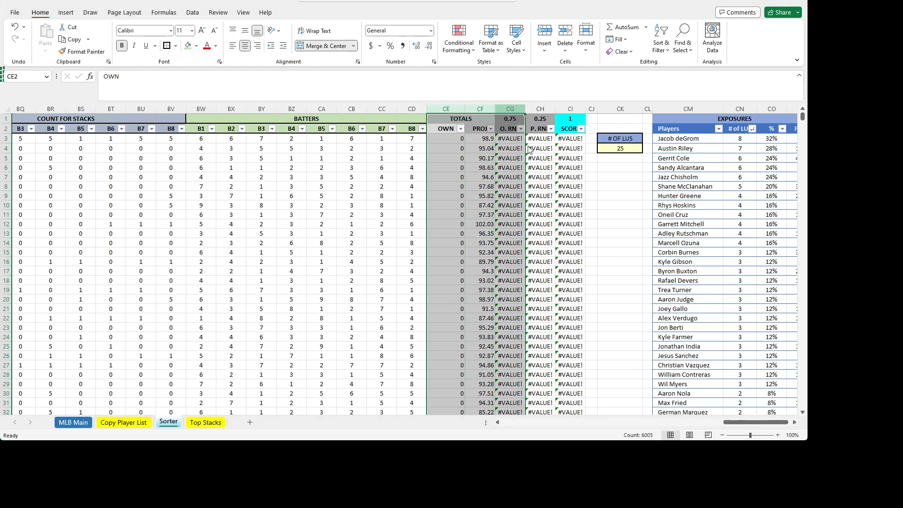
pyautogui.hotkey('ctrl', 'shift', '+')
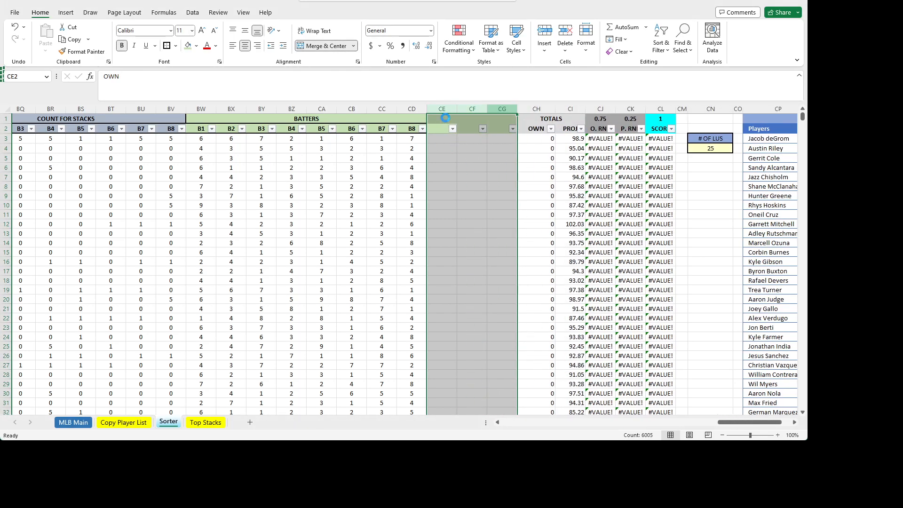
pyautogui.click(445, 118)
pyautogui.moveTo(445, 118)
pyautogui.mouseDown()
pyautogui.moveTo(504, 114)
pyautogui.moveTo(507, 129)
pyautogui.mouseUp()
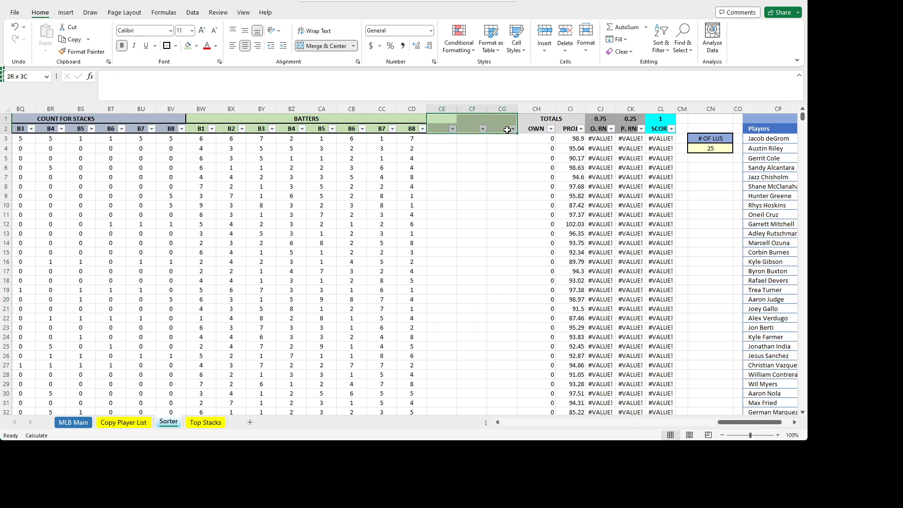
pyautogui.click(188, 45)
pyautogui.click(231, 166)
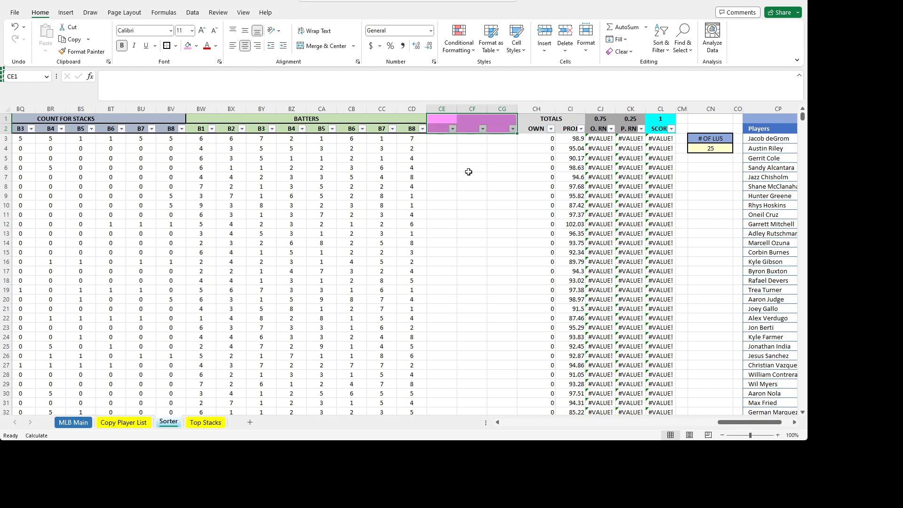
# - Fill the new header block pink, merge its top cells and title it STACKS
pyautogui.click(465, 158)
pyautogui.moveTo(443, 119); pyautogui.dragTo(498, 126)
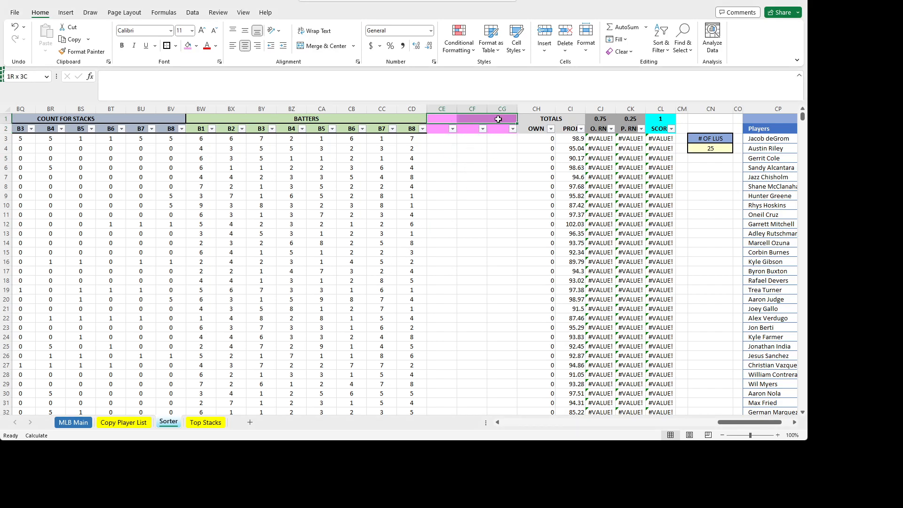
pyautogui.click(315, 47)
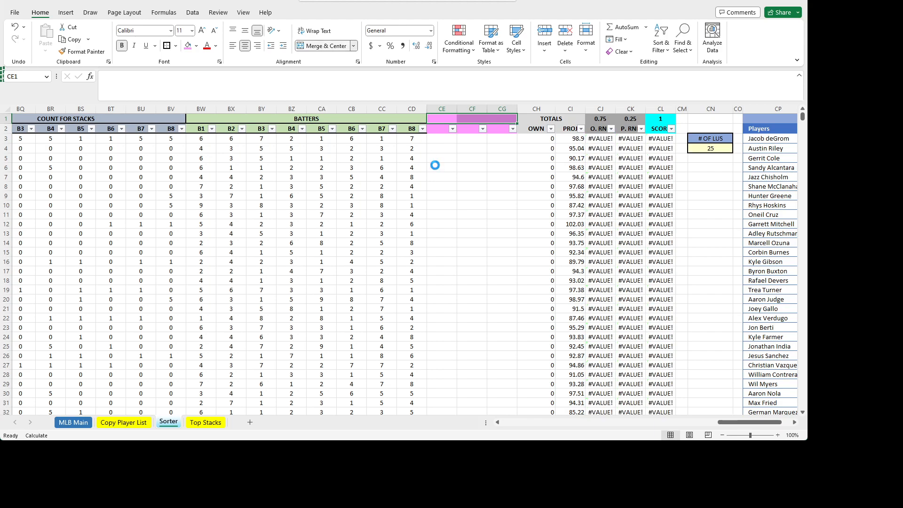
pyautogui.write('STACKS')
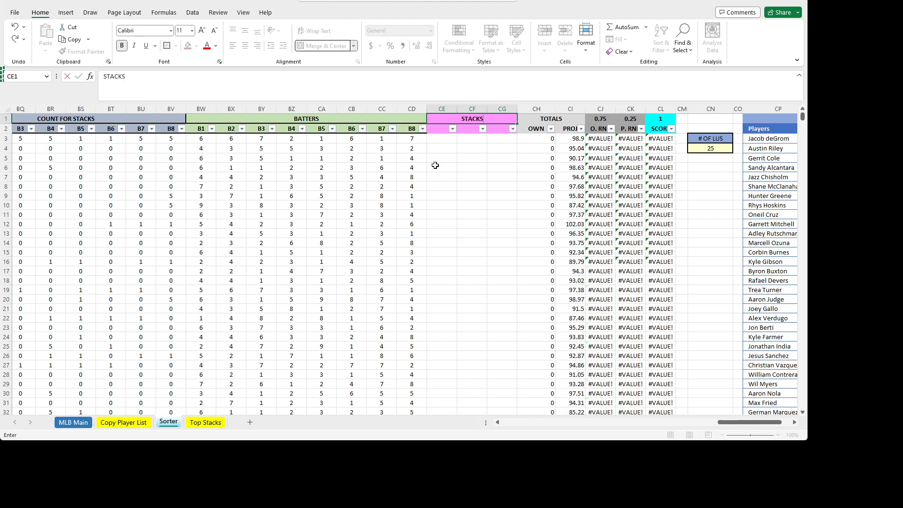
pyautogui.press('Down')
pyautogui.press('Down')
# - Label the three STACKS columns S1, S2 and S3 in CE2:CG2
pyautogui.press('Up')
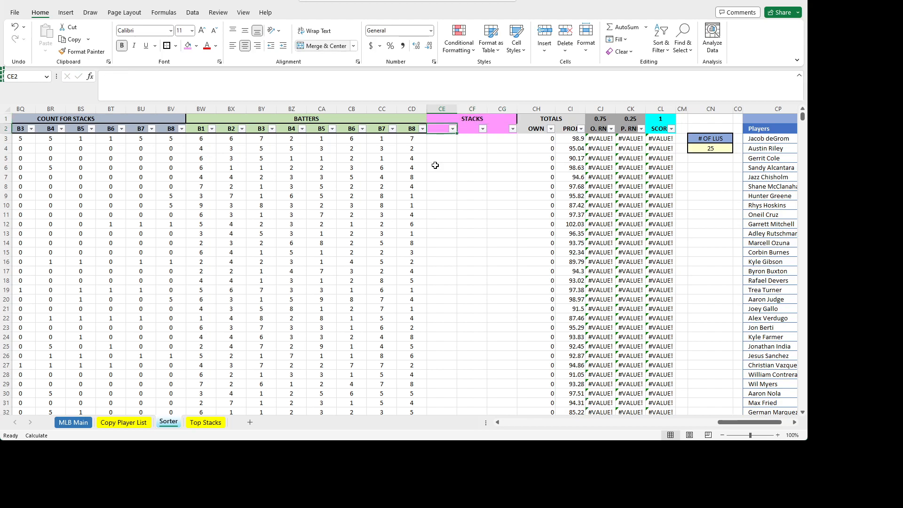
pyautogui.write('STACKS')
pyautogui.press('BackSpace')
pyautogui.press('BackSpace')
pyautogui.press('BackSpace')
pyautogui.press('BackSpace')
pyautogui.press('BackSpace')
pyautogui.write('1')
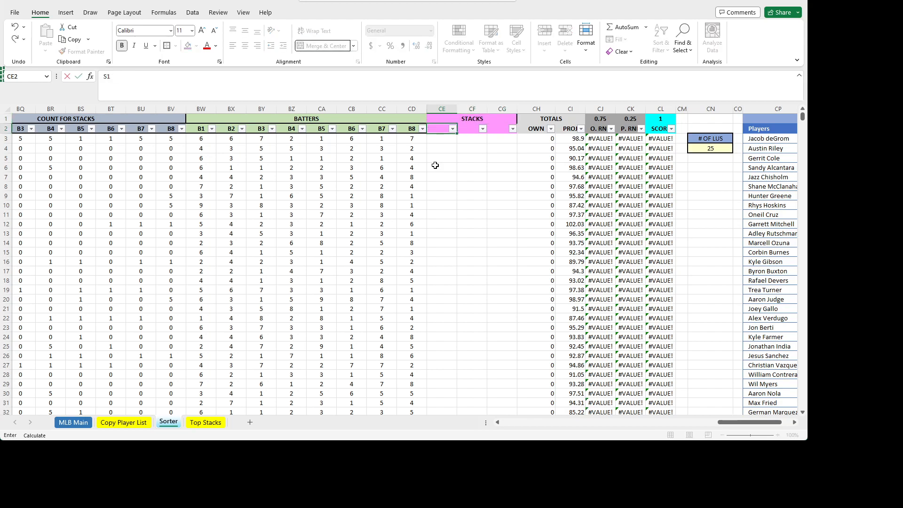
pyautogui.press('Tab')
pyautogui.write('S')
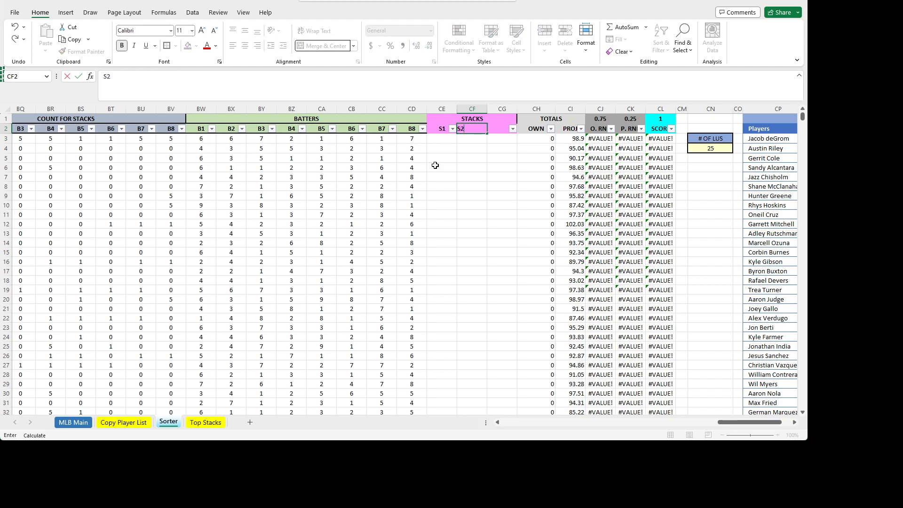
pyautogui.press('Tab')
pyautogui.write('S')
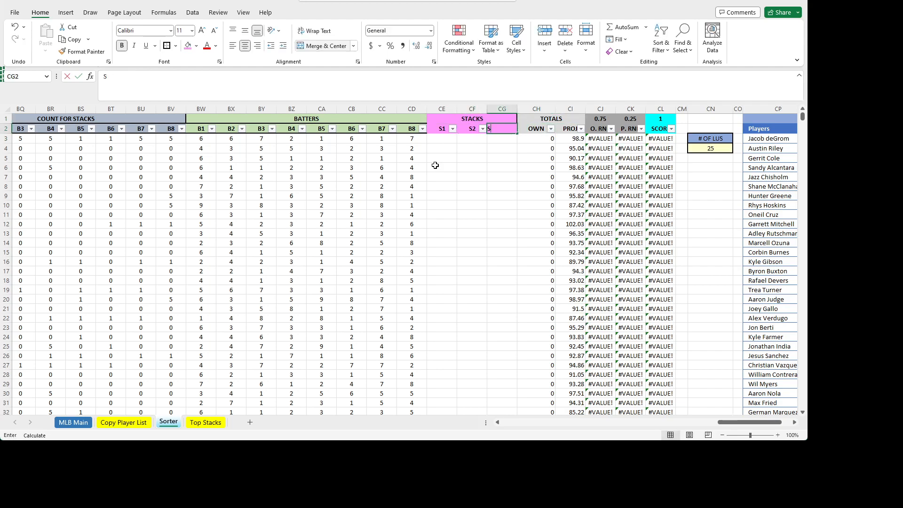
pyautogui.write('3')
pyautogui.press('Down')
pyautogui.press('Down')
pyautogui.press('Down')
# - Move back to the first empty S1 cell, CE3
pyautogui.press('Left')
pyautogui.press('Up')
pyautogui.press('Left')
pyautogui.press('Up')
pyautogui.press('Up')
pyautogui.press('Down')
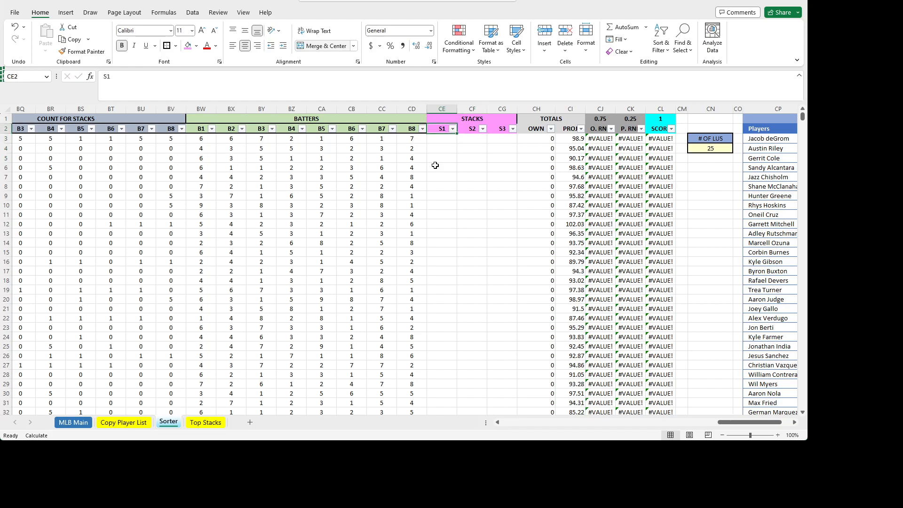
pyautogui.press('Right')
pyautogui.press('Left')
pyautogui.press('Right')
pyautogui.press('Left')
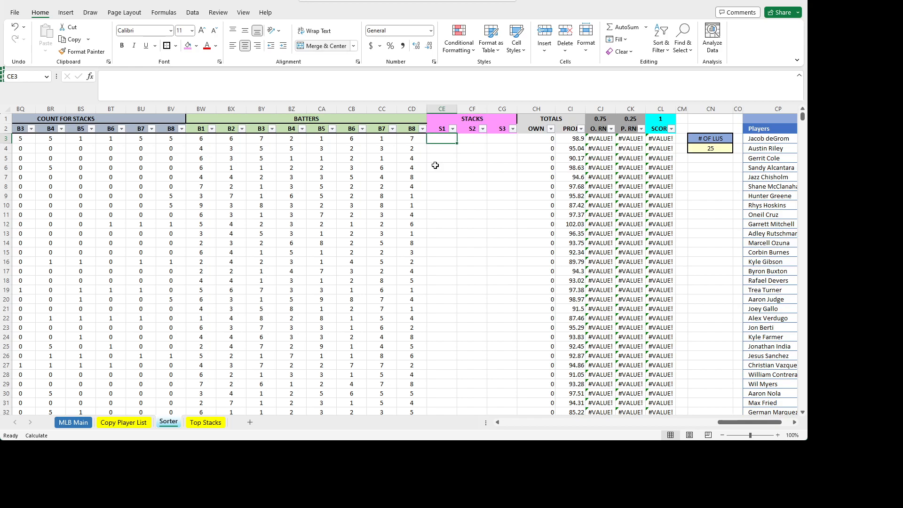
pyautogui.press('Right')
pyautogui.press('Right')
pyautogui.press('Right')
pyautogui.press('Left')
pyautogui.press('Left')
pyautogui.press('Left')
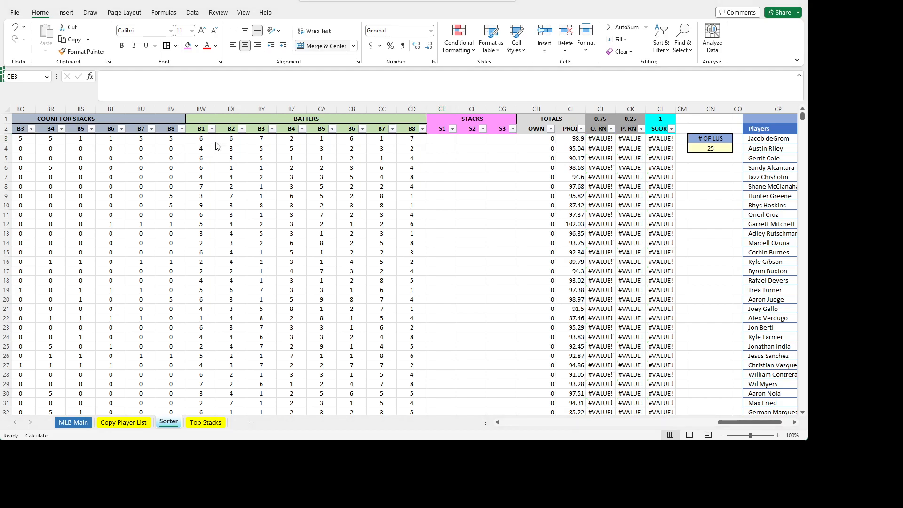
# - Enter =IF(M3="","",LARGE(BO3:BV3,1)) in CE3
pyautogui.click(450, 140)
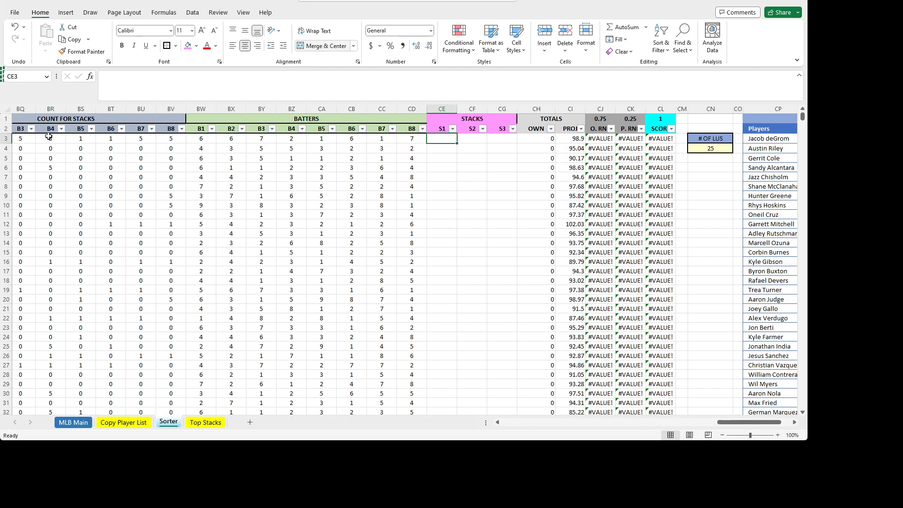
pyautogui.hscroll(-4, 743, 397)
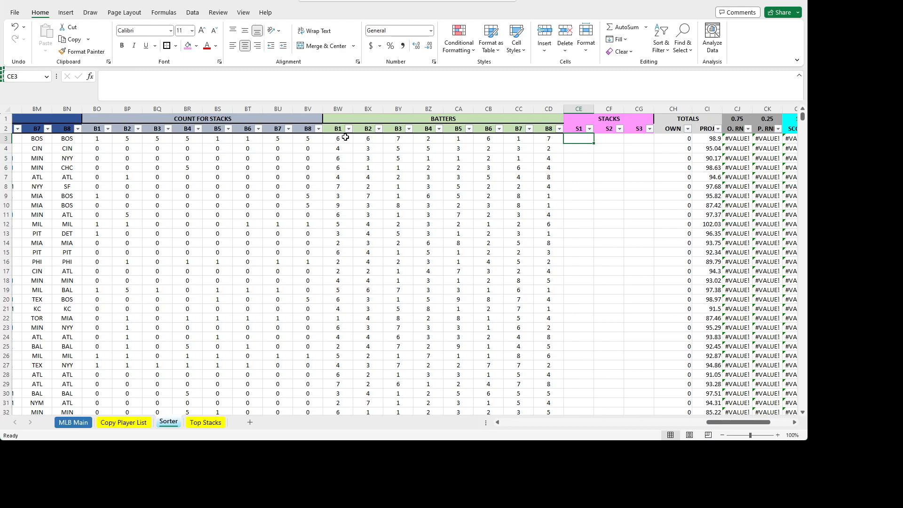
pyautogui.click(185, 91)
pyautogui.write('=IF(M3="","",')
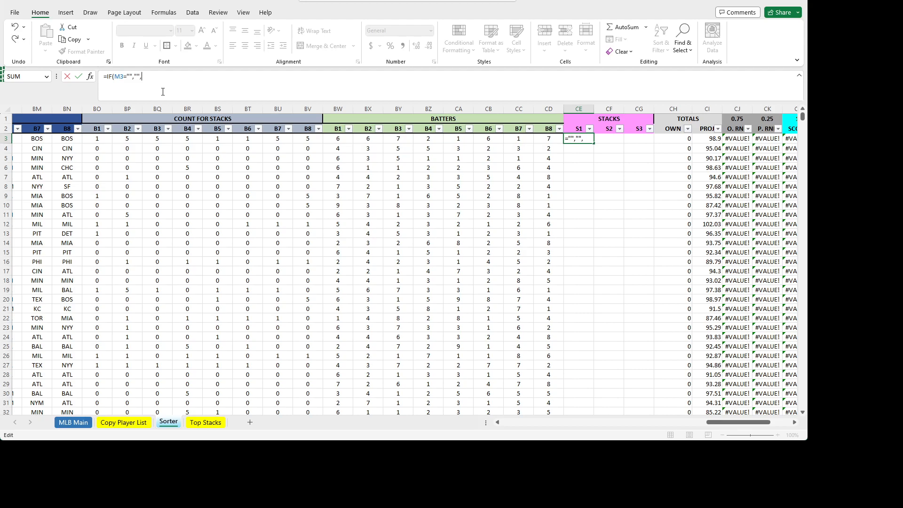
pyautogui.write('LARGE(')
pyautogui.moveTo(99, 138); pyautogui.dragTo(302, 138)
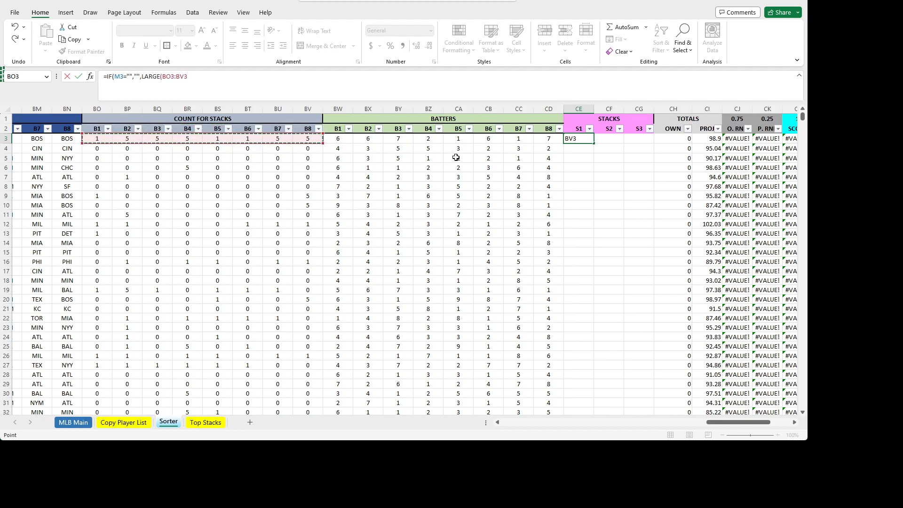
pyautogui.write(',1')
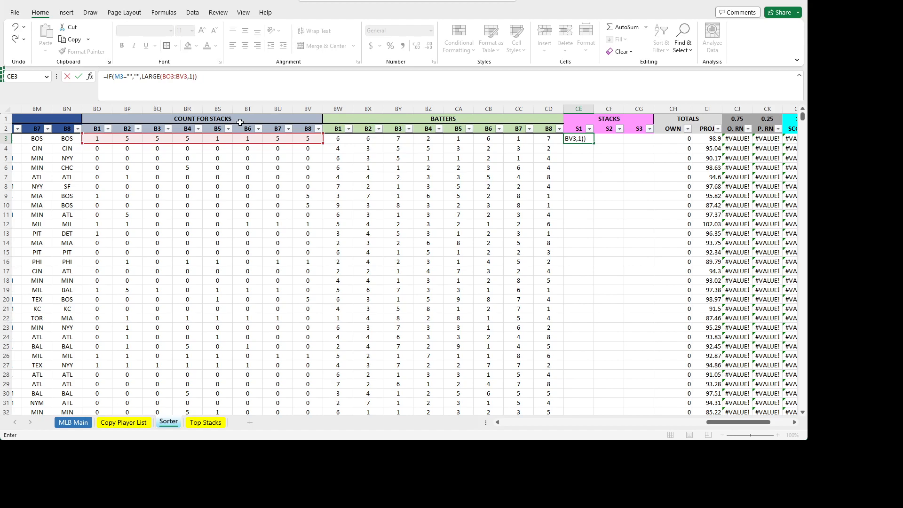
pyautogui.hotkey('ctrl', 'Return')
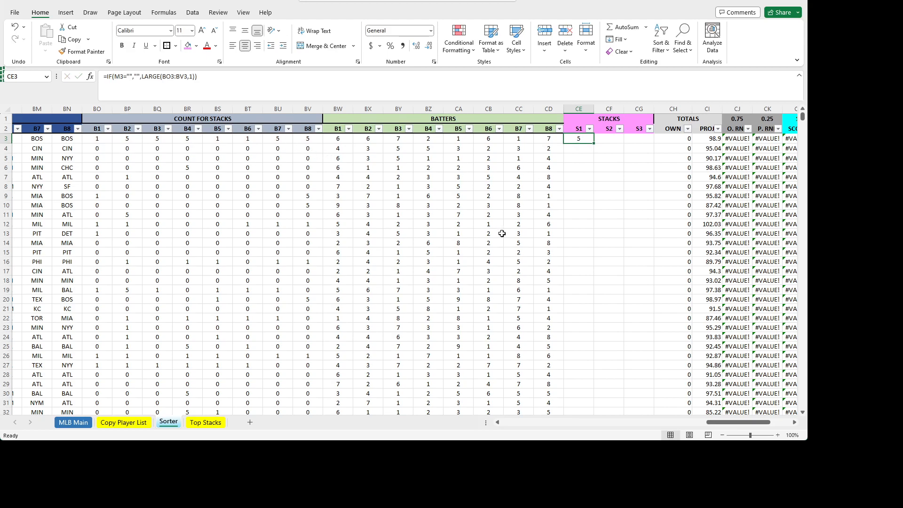
# - Copy the CE3 formula down the whole S1 column and inspect the results
pyautogui.doubleClick(593, 143)
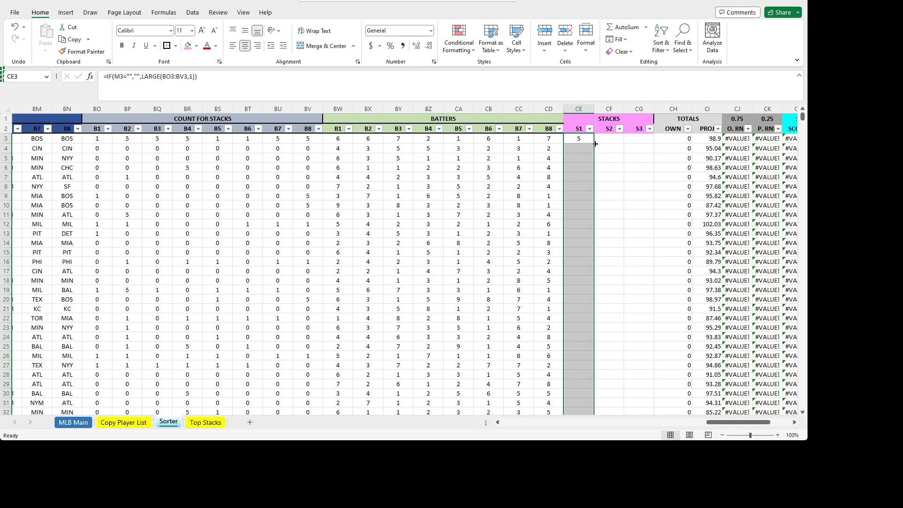
pyautogui.click(586, 168)
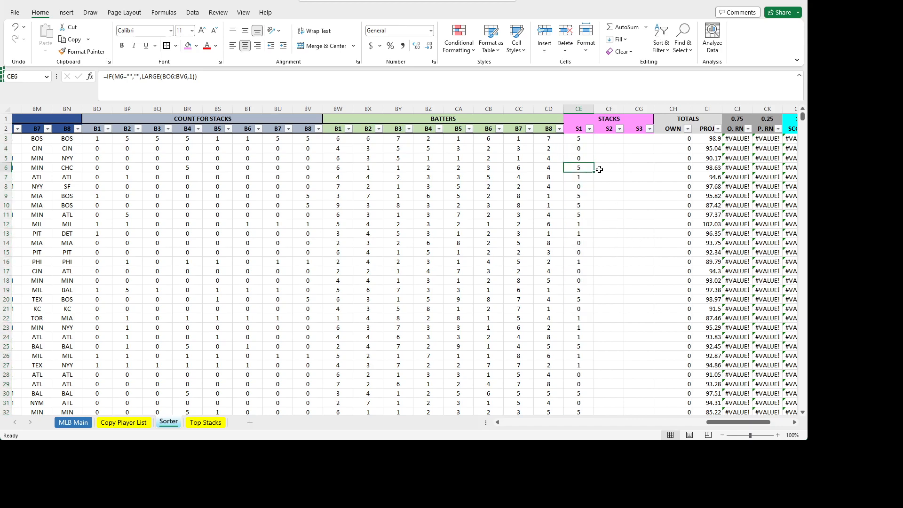
pyautogui.click(84, 149)
# - Make BO3's count range row-relative: =IF(BG3="","",COUNTIF($BG3:$BN3,BG3))
pyautogui.press('Left')
pyautogui.press('Left')
pyautogui.press('Left')
pyautogui.press('Left')
pyautogui.press('Right')
pyautogui.press('Right')
pyautogui.press('Right')
pyautogui.press('Right')
pyautogui.press('Right')
pyautogui.press('Right')
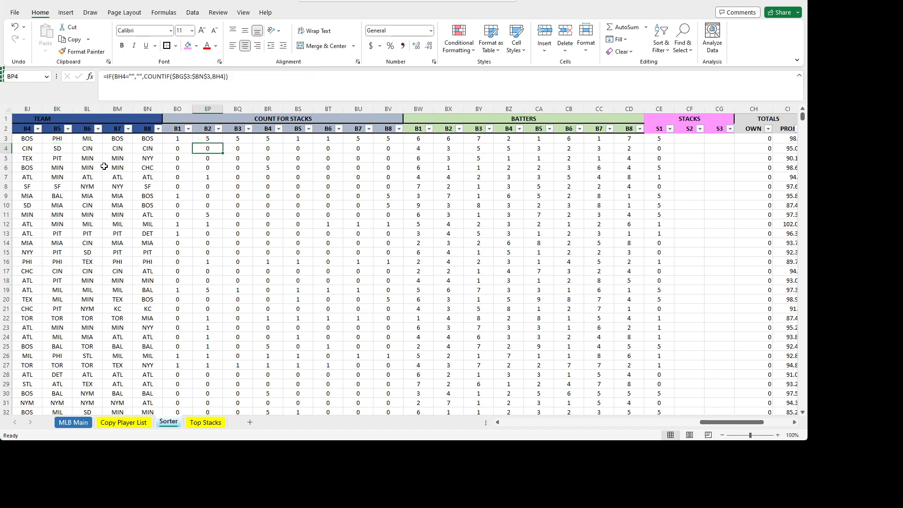
pyautogui.press('Left')
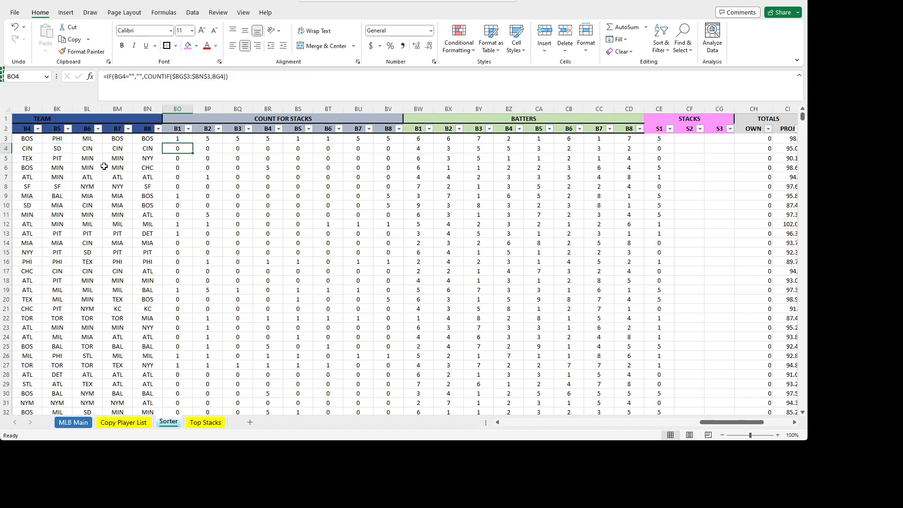
pyautogui.press('Left')
pyautogui.press('Left')
pyautogui.press('Left')
pyautogui.press('Left')
pyautogui.press('Left')
pyautogui.press('Left')
pyautogui.press('Left')
pyautogui.press('Left')
pyautogui.press('Left')
pyautogui.press('Left')
pyautogui.press('Left')
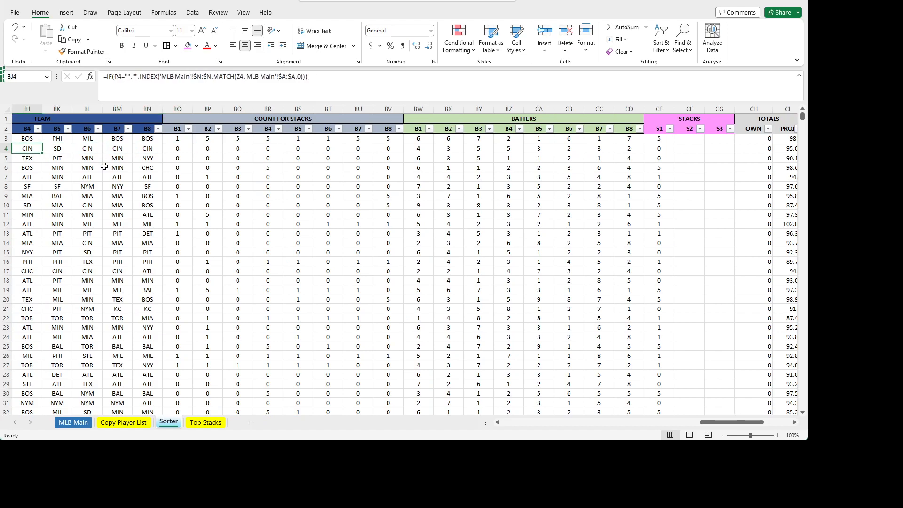
pyautogui.press('Right')
pyautogui.press('Right')
pyautogui.press('Right')
pyautogui.press('Right')
pyautogui.press('Right')
pyautogui.press('Right')
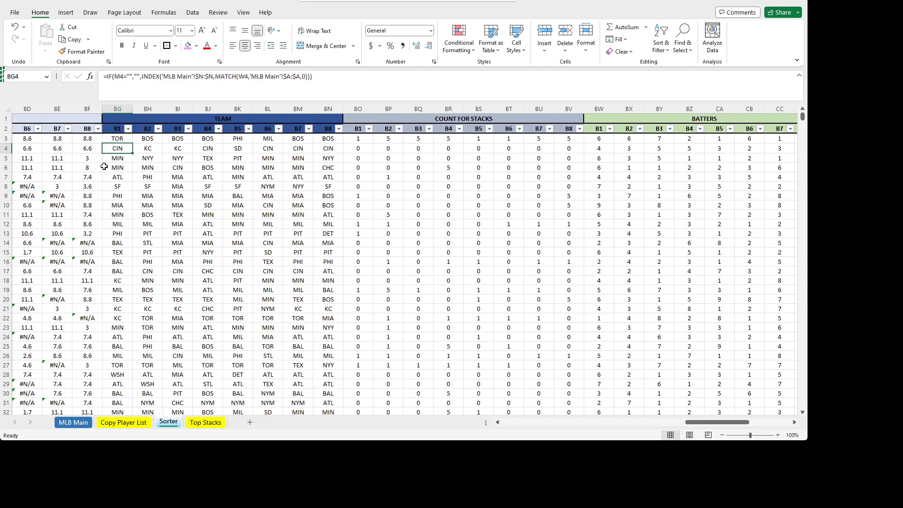
pyautogui.press('Right')
pyautogui.press('Right')
pyautogui.press('Right')
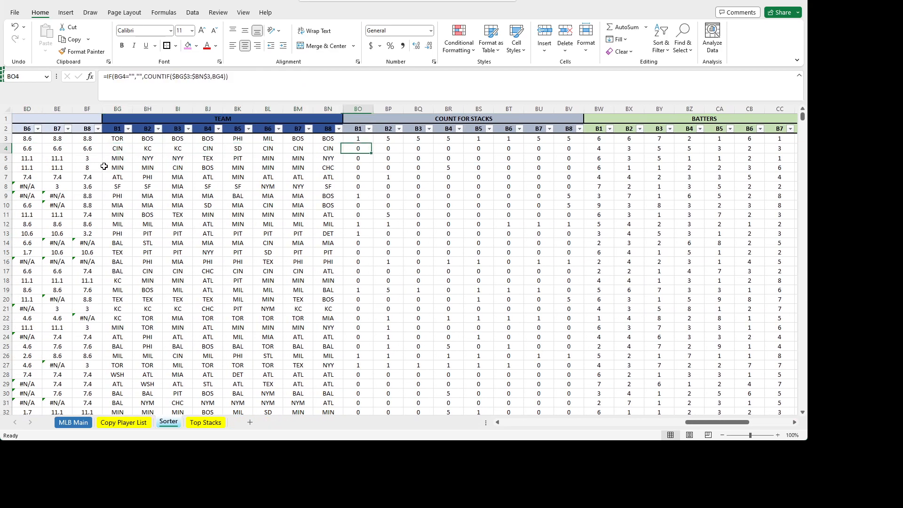
pyautogui.press('Up')
pyautogui.press('Down')
pyautogui.press('Up')
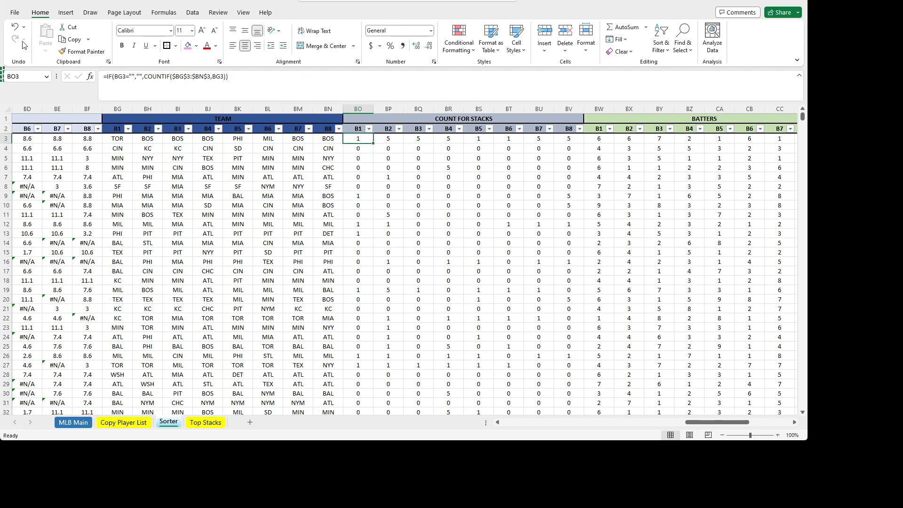
pyautogui.click(188, 92)
pyautogui.press('BackSpace')
pyautogui.press('Right')
pyautogui.press('Right')
pyautogui.press('Right')
pyautogui.press('Right')
pyautogui.press('BackSpace')
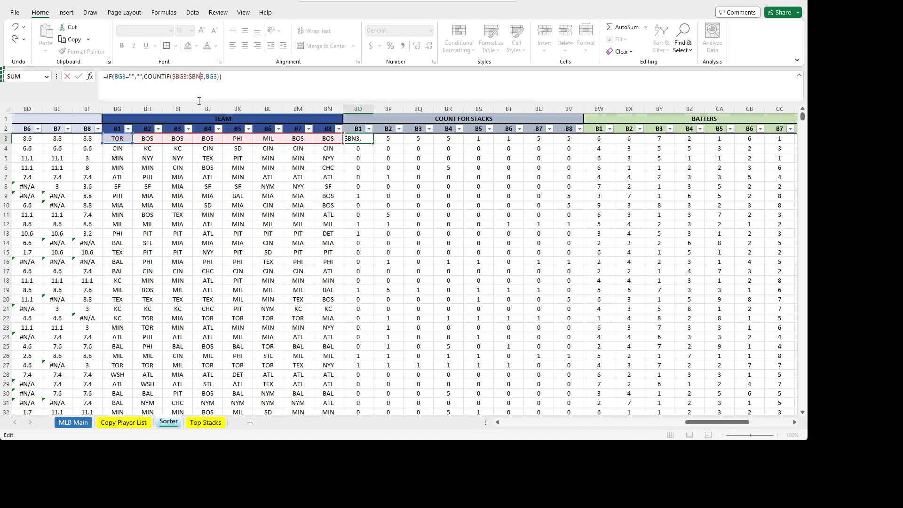
pyautogui.hotkey('ctrl', 'Return')
# - Copy the corrected count formula across BO3:BV3 and fill it down every row
pyautogui.hotkey('ctrl', 'c')
pyautogui.hotkey('shift', 'Right')
pyautogui.hotkey('shift', 'Right')
pyautogui.hotkey('shift', 'Right')
pyautogui.hotkey('shift', 'Right')
pyautogui.hotkey('shift', 'Right')
pyautogui.hotkey('shift', 'Right')
pyautogui.hotkey('shift', 'Right')
pyautogui.hotkey('ctrl', 'v')
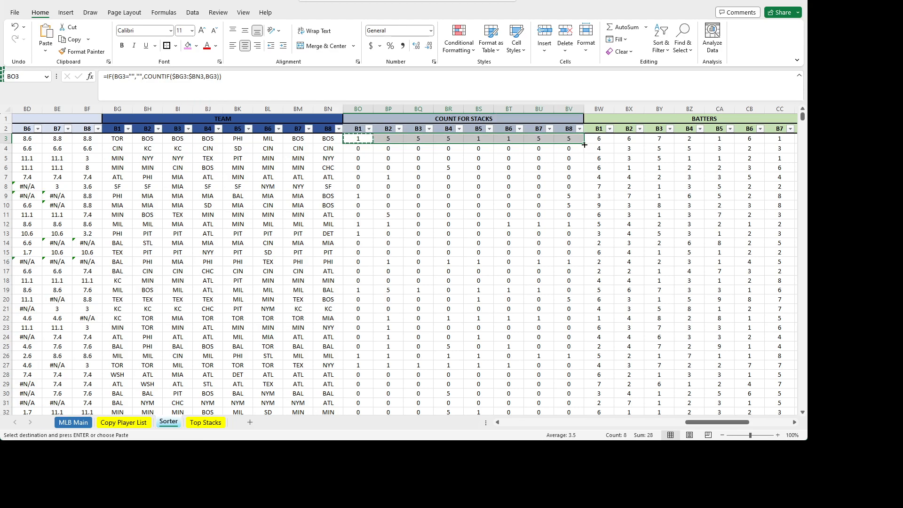
pyautogui.hotkey('ctrl', 'shift', 'Down')
pyautogui.hotkey('ctrl', 'd')
# - Review the S1 results, mostly 5 with 3 for row 5
pyautogui.click(538, 158)
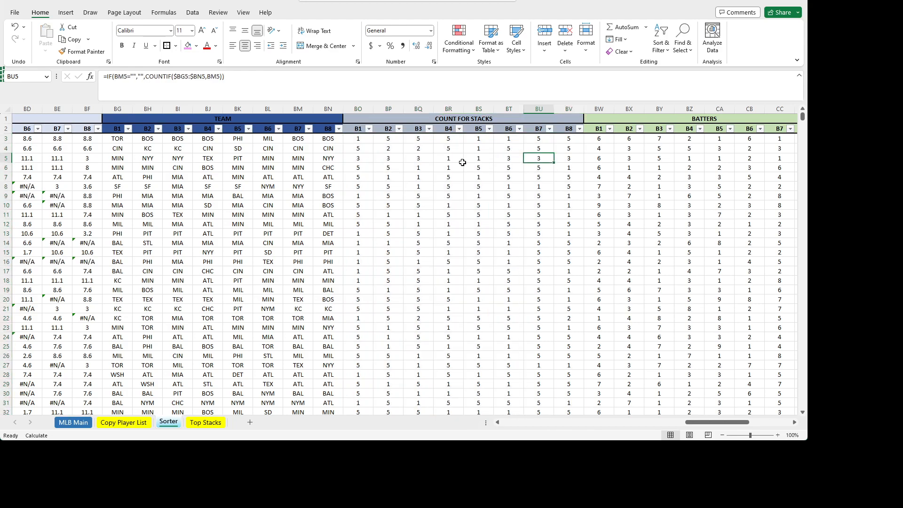
pyautogui.click(599, 139)
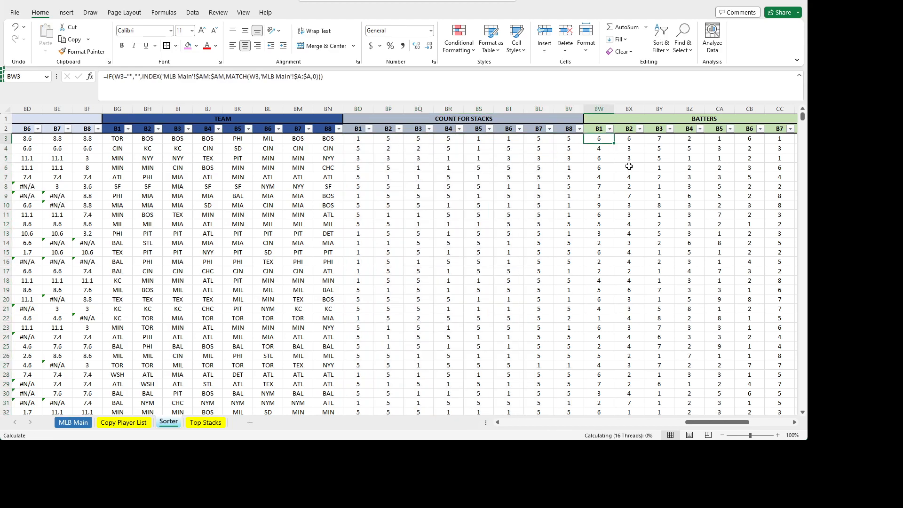
pyautogui.press('Left')
pyautogui.press('Left')
pyautogui.press('Left')
pyautogui.press('Left')
pyautogui.press('Left')
pyautogui.press('Left')
pyautogui.press('Left')
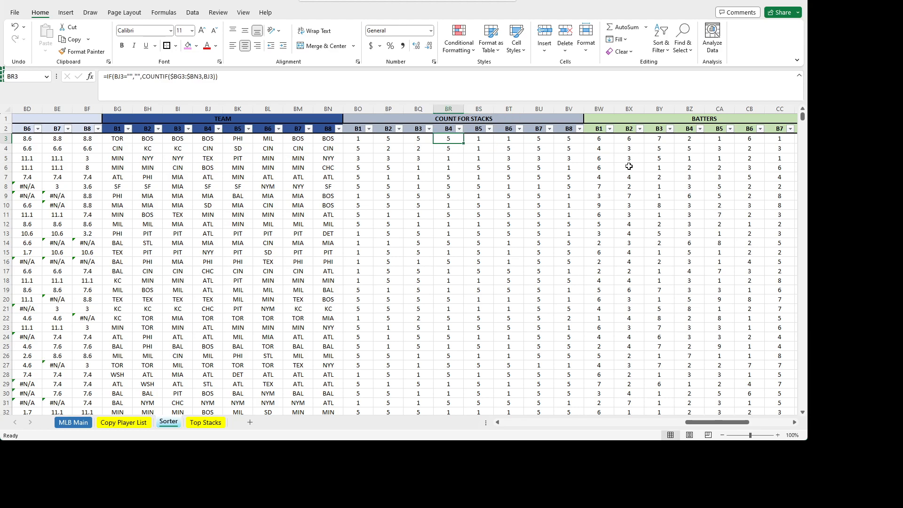
pyautogui.press('Left')
pyautogui.press('Left')
pyautogui.press('Left')
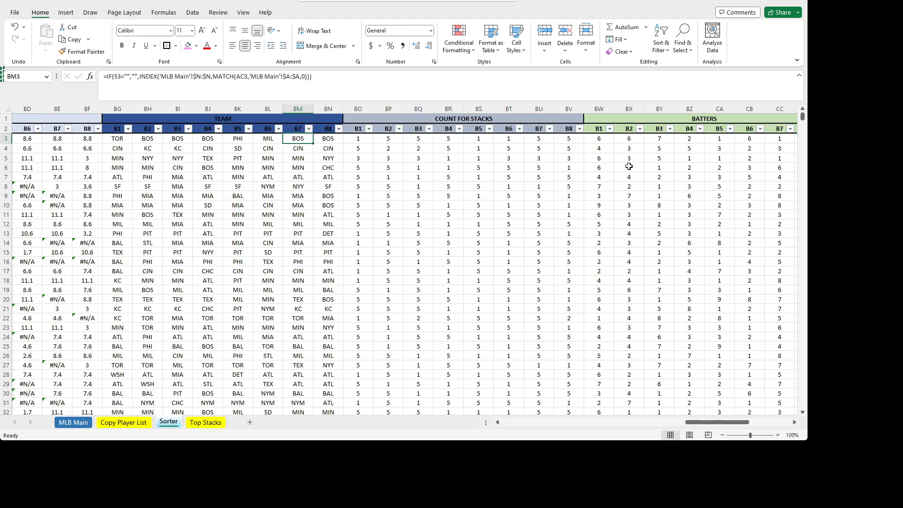
pyautogui.press('Right')
pyautogui.press('Right')
pyautogui.press('Right')
pyautogui.press('Right')
pyautogui.press('Right')
pyautogui.press('Right')
pyautogui.press('Right')
pyautogui.press('Right')
pyautogui.press('Right')
pyautogui.press('Right')
pyautogui.press('Right')
pyautogui.press('Right')
pyautogui.press('Right')
pyautogui.press('Right')
pyautogui.press('Right')
pyautogui.press('Right')
pyautogui.press('Right')
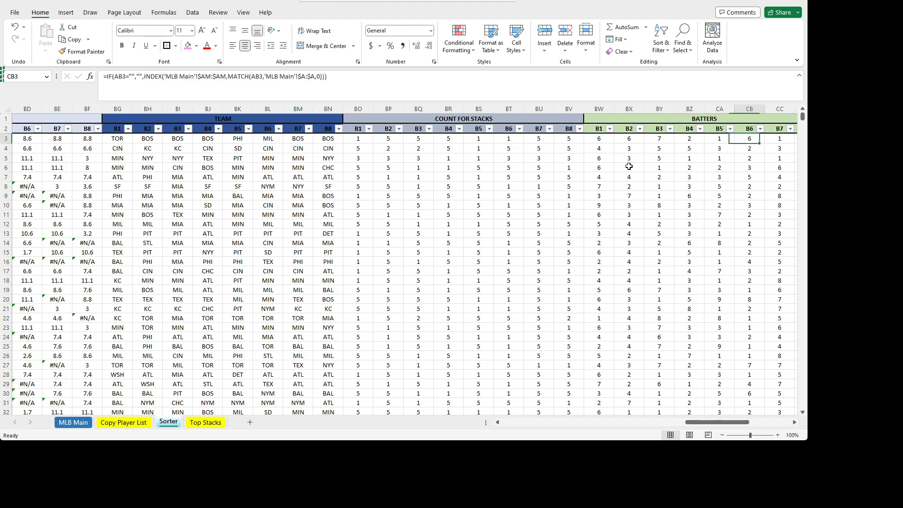
pyautogui.press('Right')
pyautogui.press('Right')
pyautogui.press('Right')
pyautogui.press('Right')
pyautogui.press('Right')
pyautogui.press('Right')
pyautogui.press('Right')
pyautogui.press('Right')
pyautogui.press('Right')
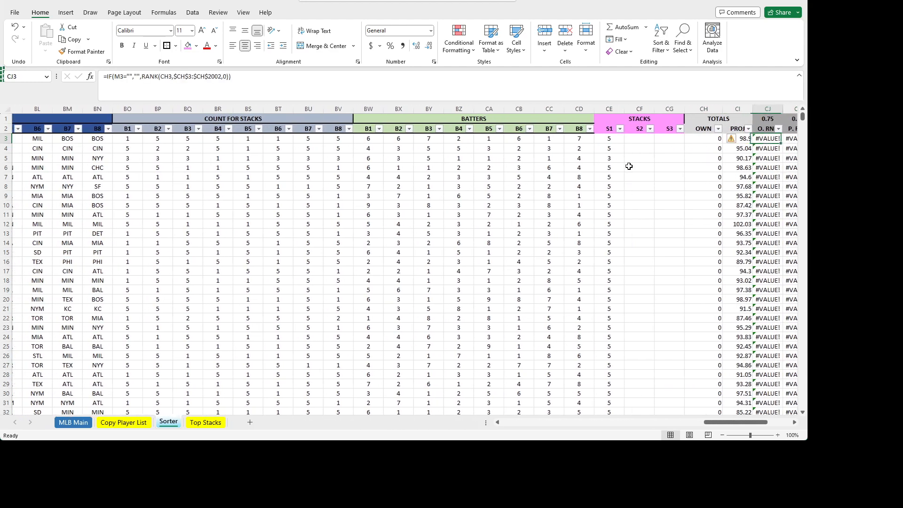
pyautogui.press('Left')
pyautogui.press('Left')
pyautogui.press('Left')
pyautogui.press('Left')
pyautogui.press('Left')
pyautogui.press('Left')
pyautogui.press('Left')
pyautogui.press('Left')
pyautogui.press('Left')
pyautogui.press('Left')
pyautogui.press('Left')
pyautogui.press('Right')
pyautogui.press('Right')
pyautogui.press('Right')
pyautogui.press('Down')
pyautogui.press('Down')
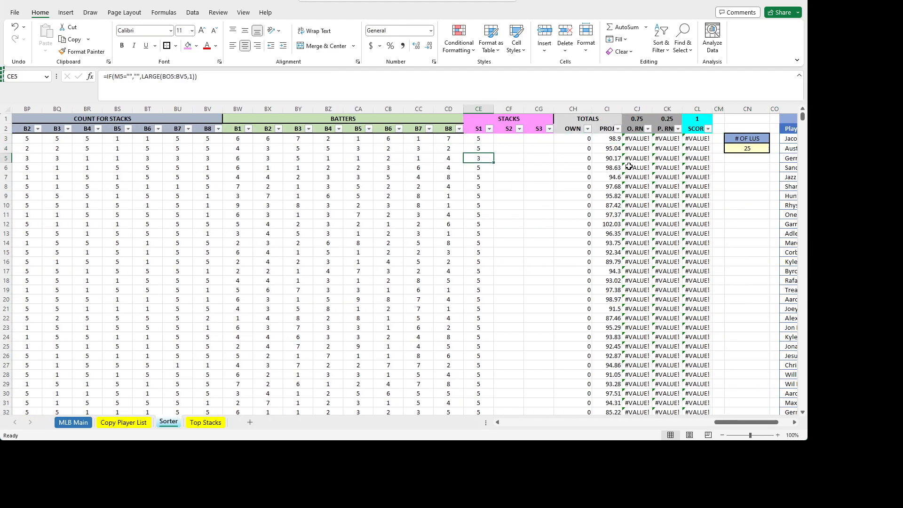
pyautogui.press('Up')
pyautogui.press('Up')
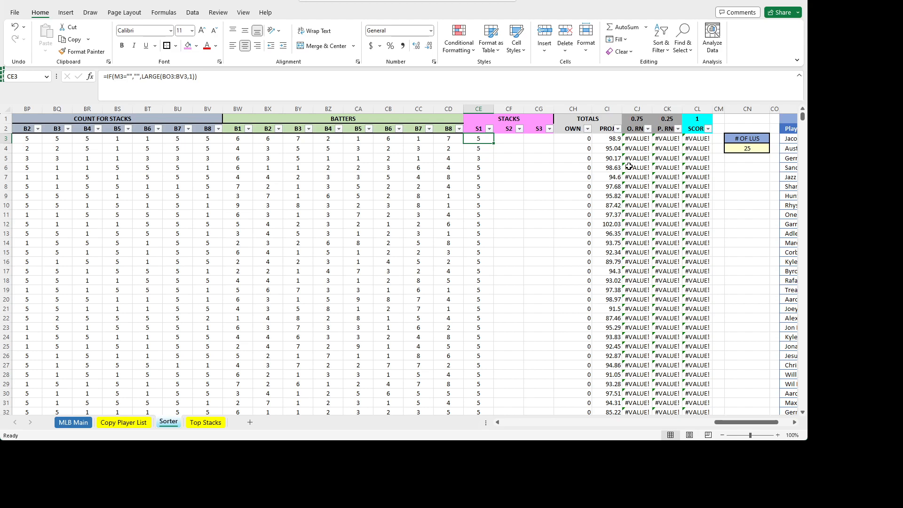
pyautogui.press('Down')
pyautogui.press('Down')
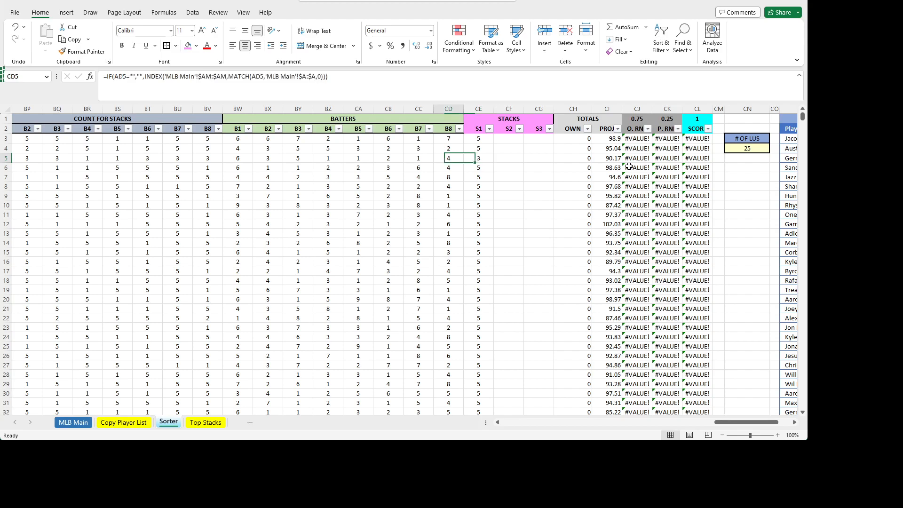
pyautogui.press('Up')
pyautogui.press('Up')
pyautogui.press('Right')
pyautogui.press('Left')
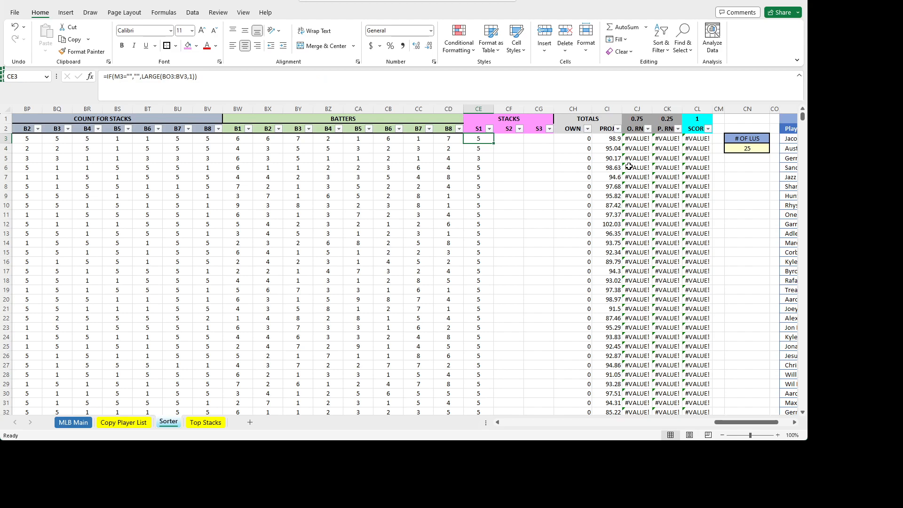
pyautogui.hotkey('alt', 'Tab')
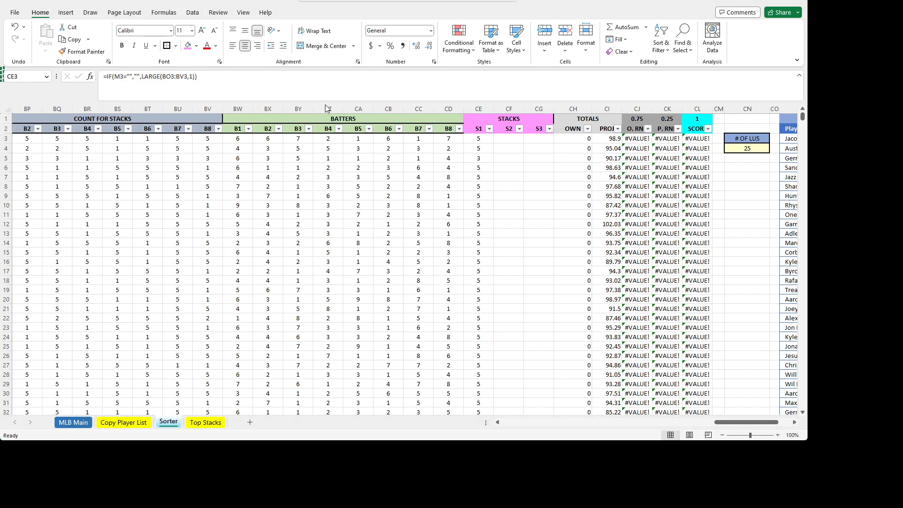
pyautogui.click(501, 139)
# - Enter =IF(M3="","",LARGE(BO3:BV3,2)) in CF3, which returns 5
pyautogui.click(502, 139)
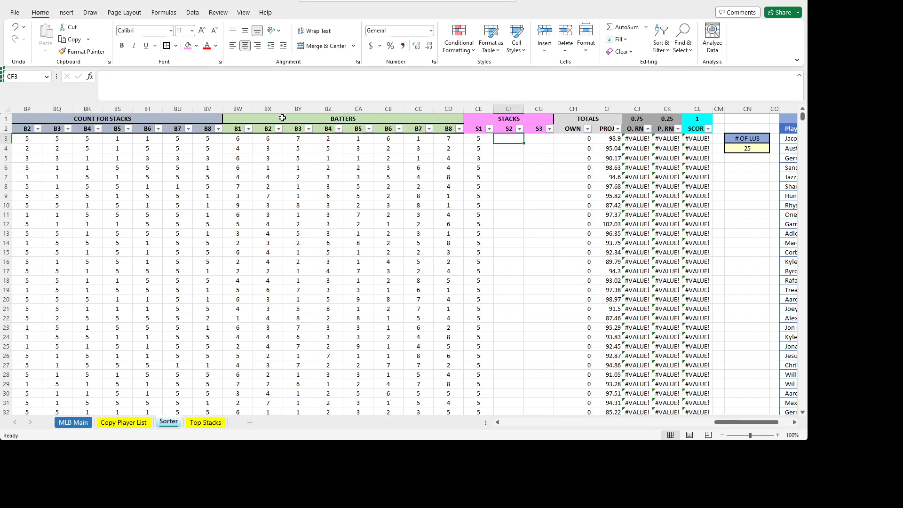
pyautogui.click(183, 90)
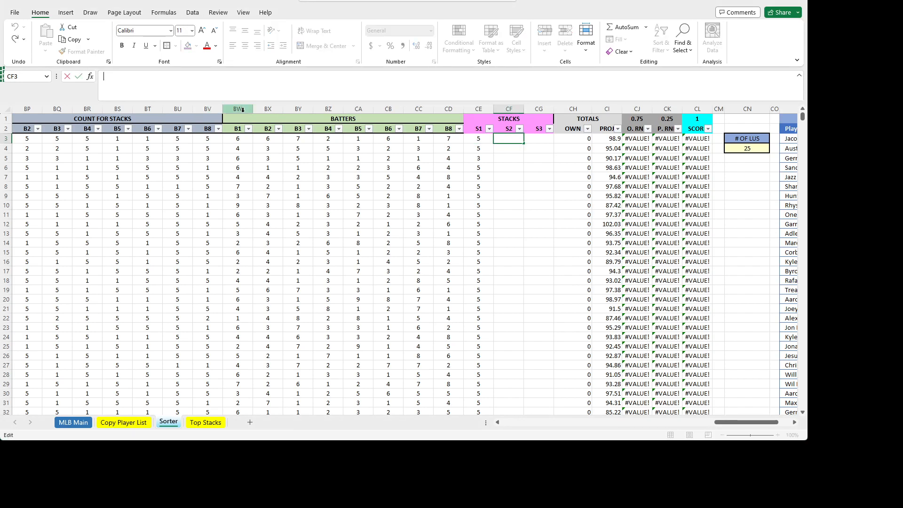
pyautogui.write('=')
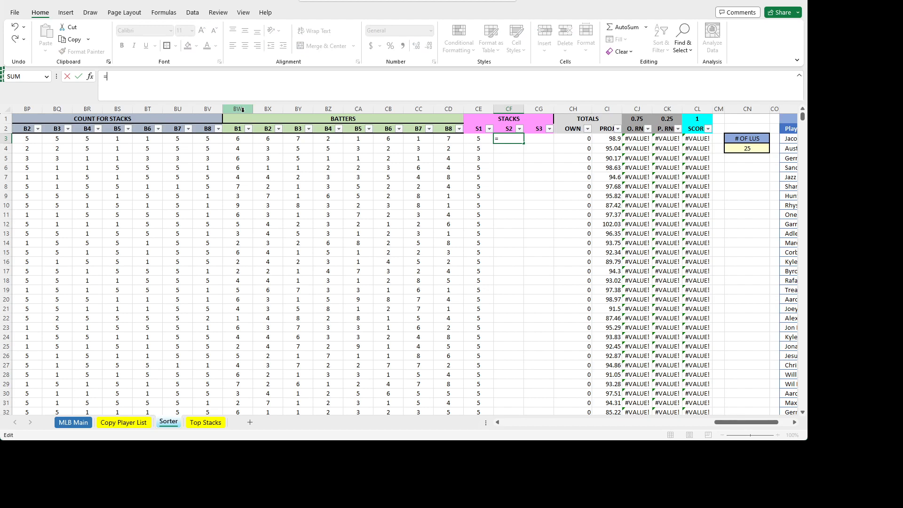
pyautogui.write('IF(M3="","",LARGE(BO3:BV3,2')
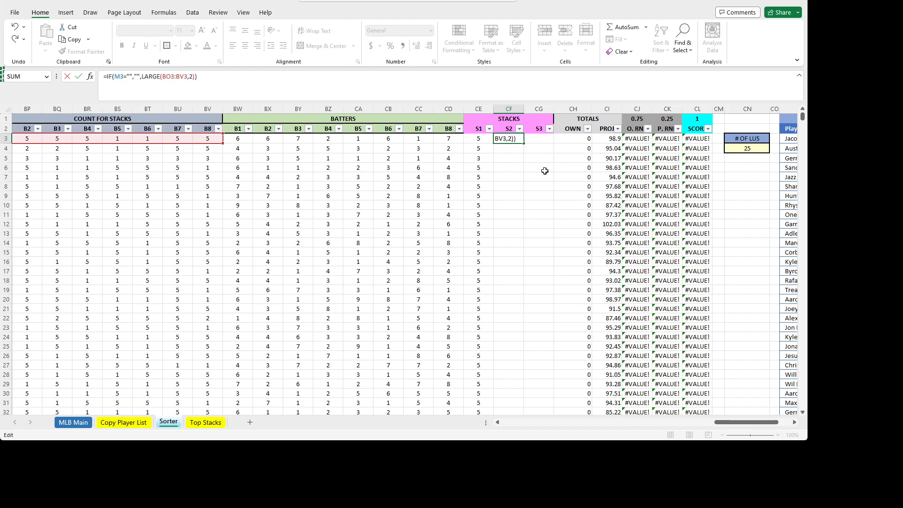
pyautogui.press('Return')
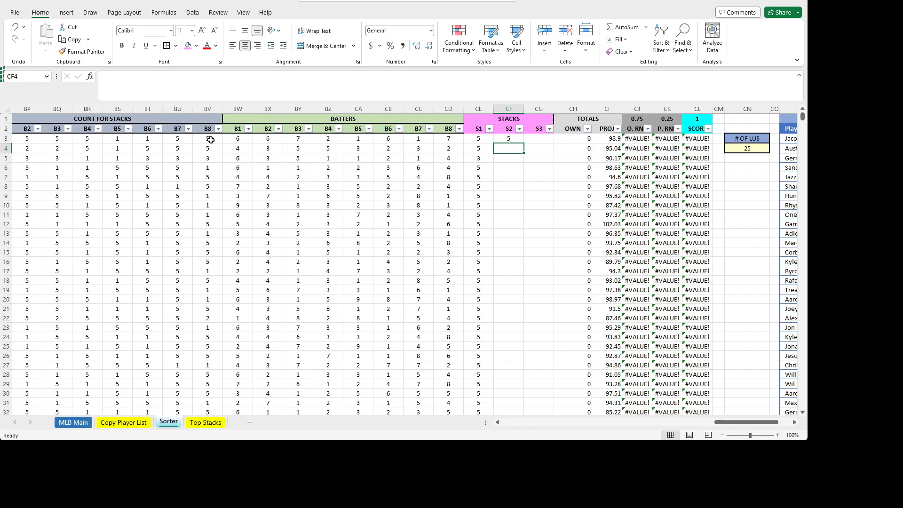
pyautogui.click(501, 140)
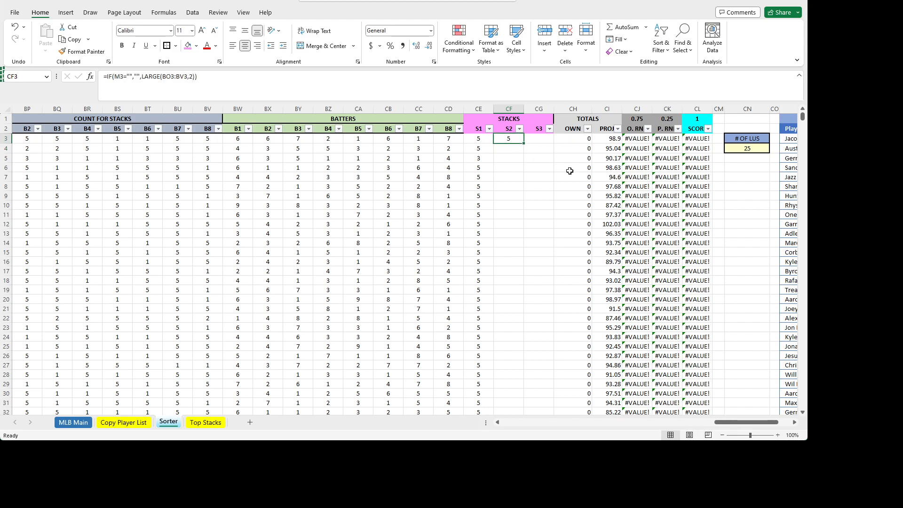
pyautogui.moveTo(749, 423); pyautogui.dragTo(742, 424)
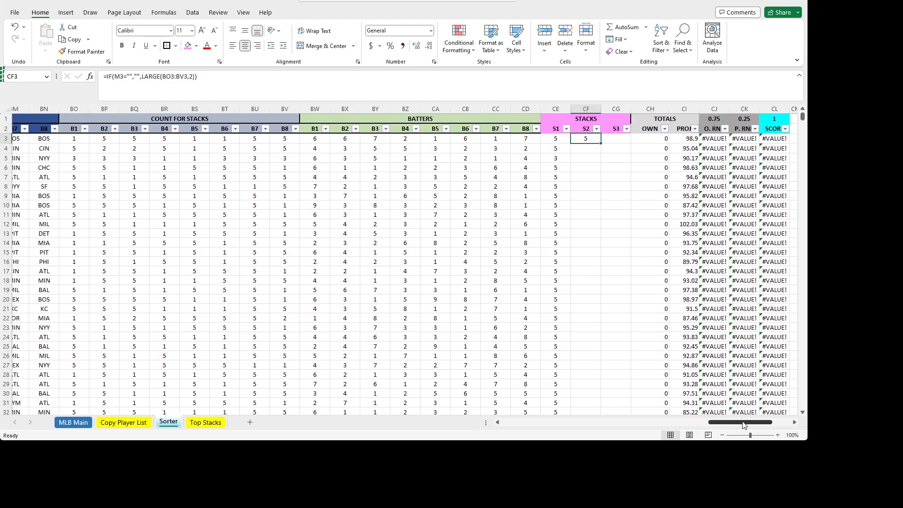
# - Change CF3's rank argument to CE3+1: =IF(M3="","",LARGE(BO3:BV3,CE3+1))
pyautogui.click(190, 77)
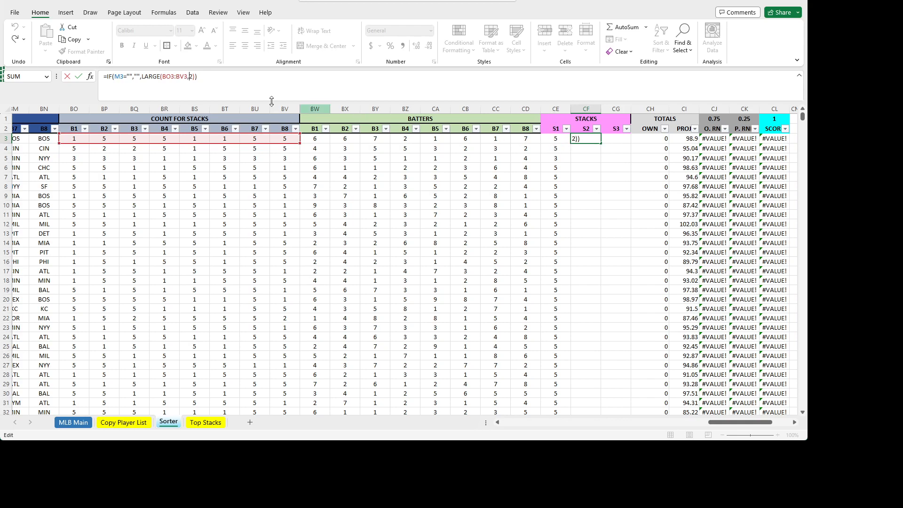
pyautogui.write('CE')
pyautogui.press('Delete')
pyautogui.write('+1')
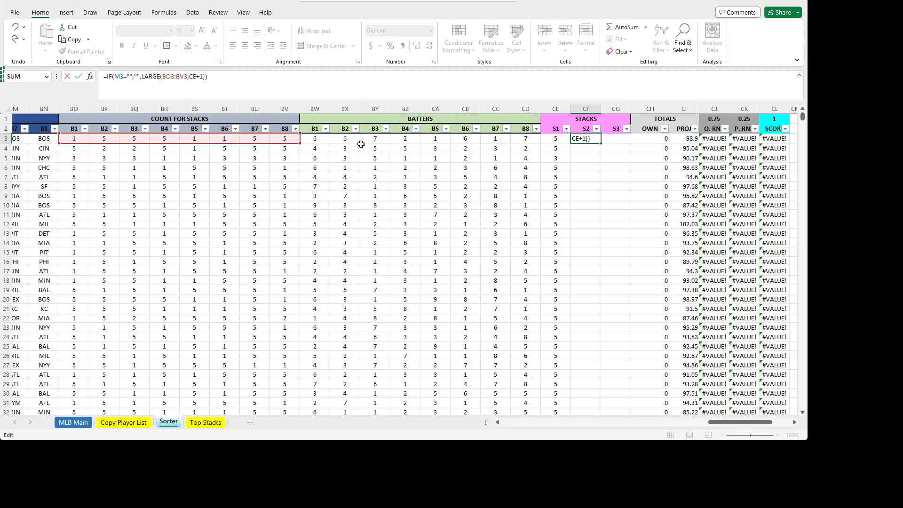
pyautogui.write('3')
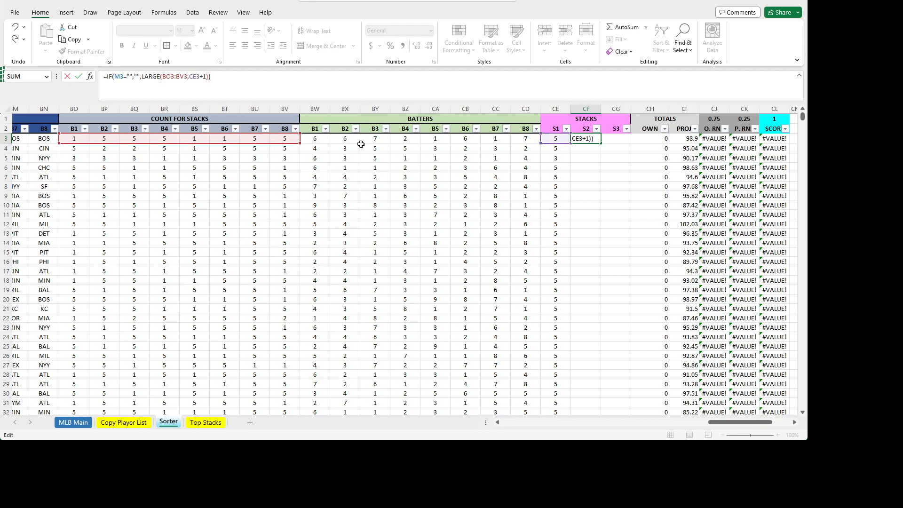
pyautogui.press('Return')
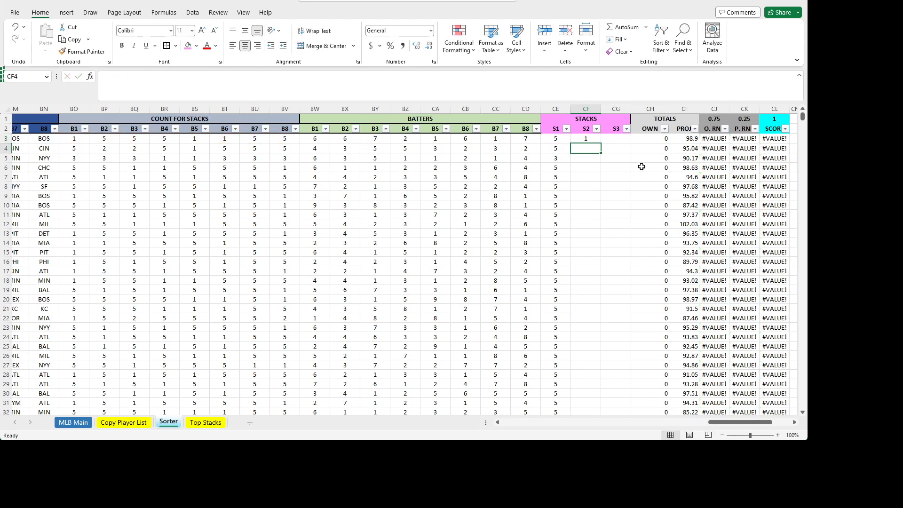
# - Copy the CF3 formula down the whole S2 column and check CF4
pyautogui.click(584, 140)
pyautogui.doubleClick(600, 143)
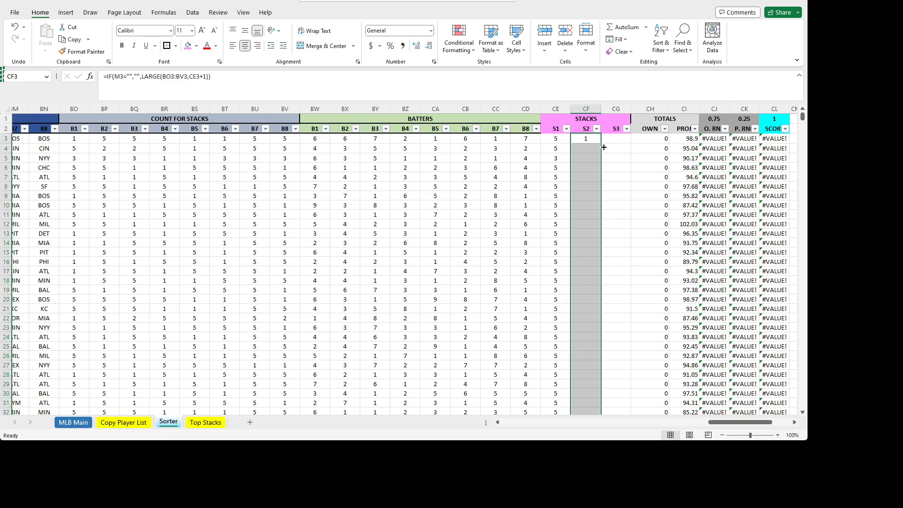
pyautogui.click(585, 140)
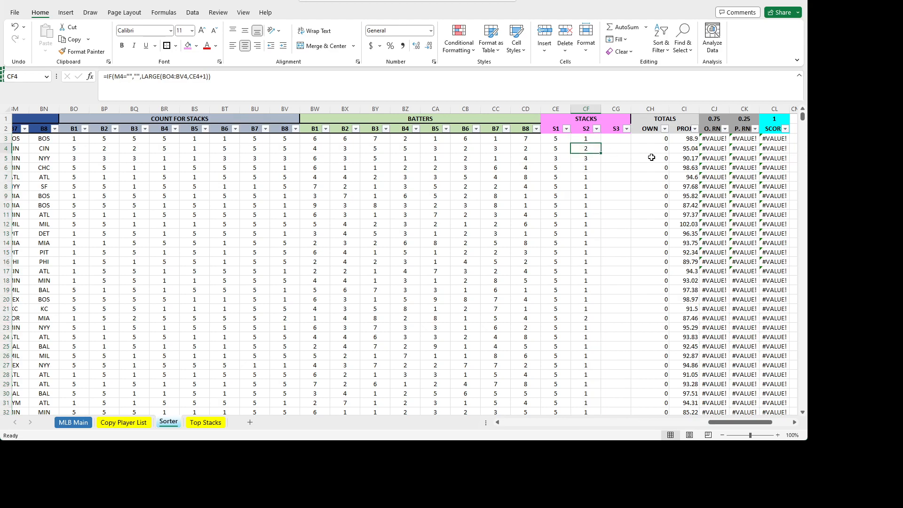
pyautogui.press('Down')
pyautogui.press('Down')
pyautogui.press('Down')
pyautogui.press('Right')
pyautogui.press('Up')
pyautogui.press('Up')
pyautogui.press('Up')
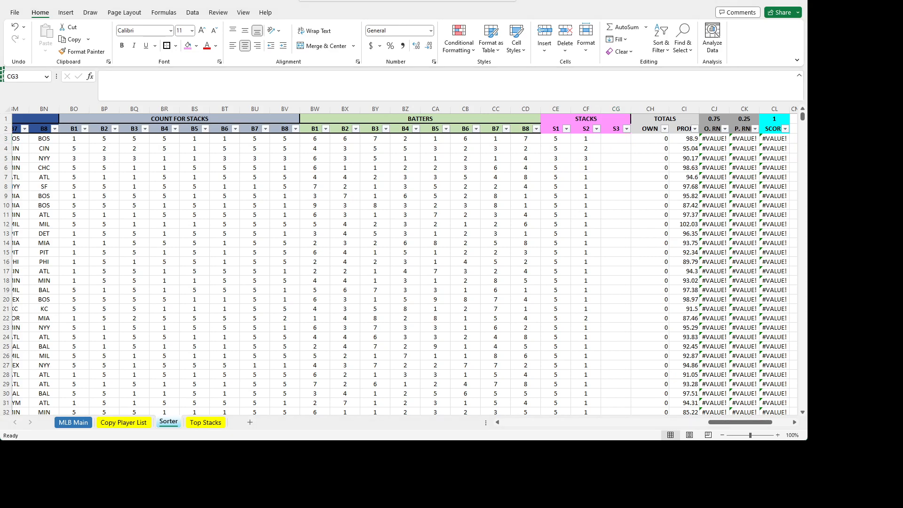
# - Enter =IF(M3="","",IF(CE3+CF3=8,0,IFERROR(LARGE(BO3:BV3,CE3+CF3+1),1))) in CG3, returning 1
pyautogui.click(611, 139)
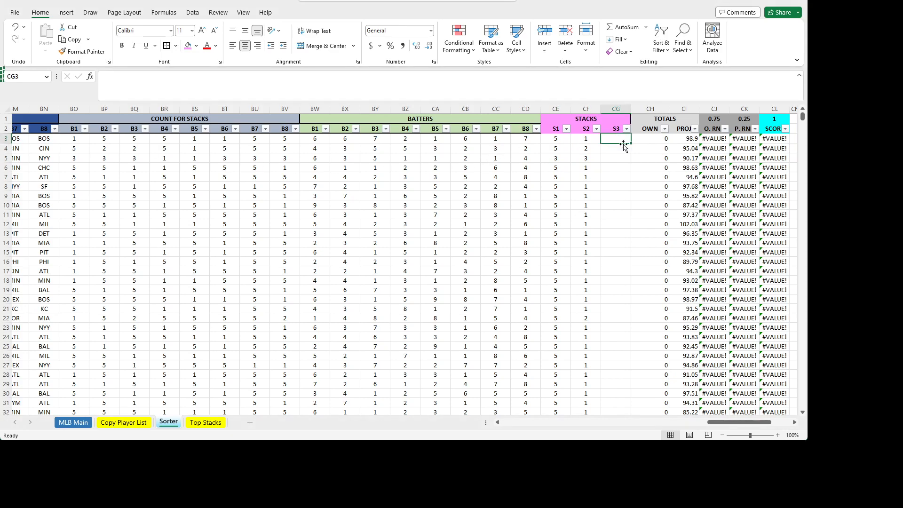
pyautogui.click(242, 80)
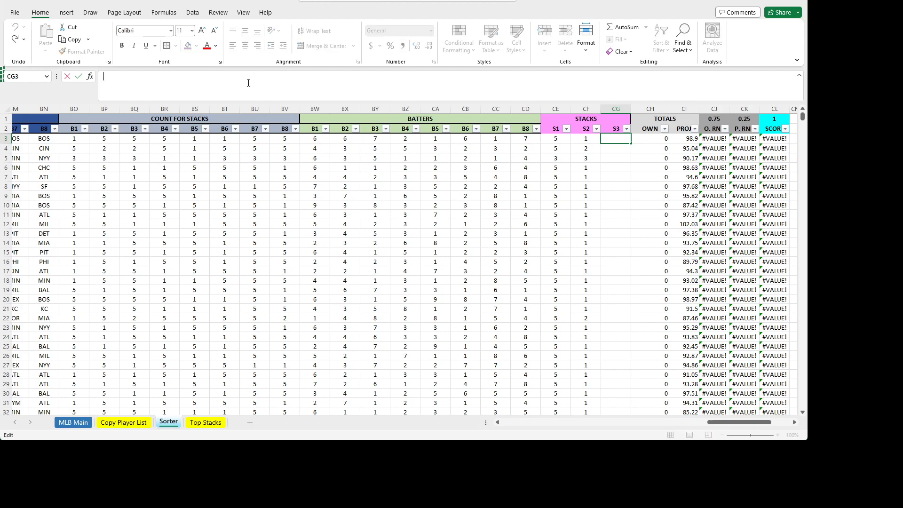
pyautogui.write('=')
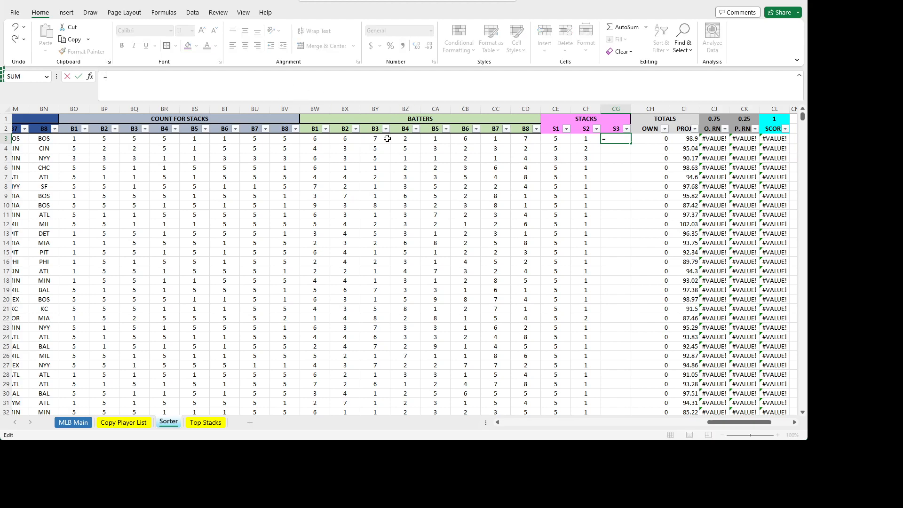
pyautogui.write('IF(M3="", "",IF')
pyautogui.write('CE3')
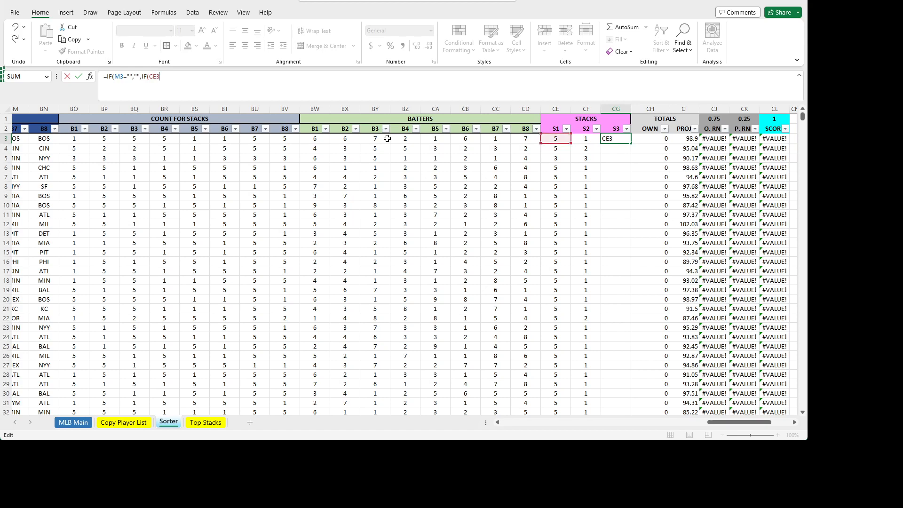
pyautogui.write('+CF3=')
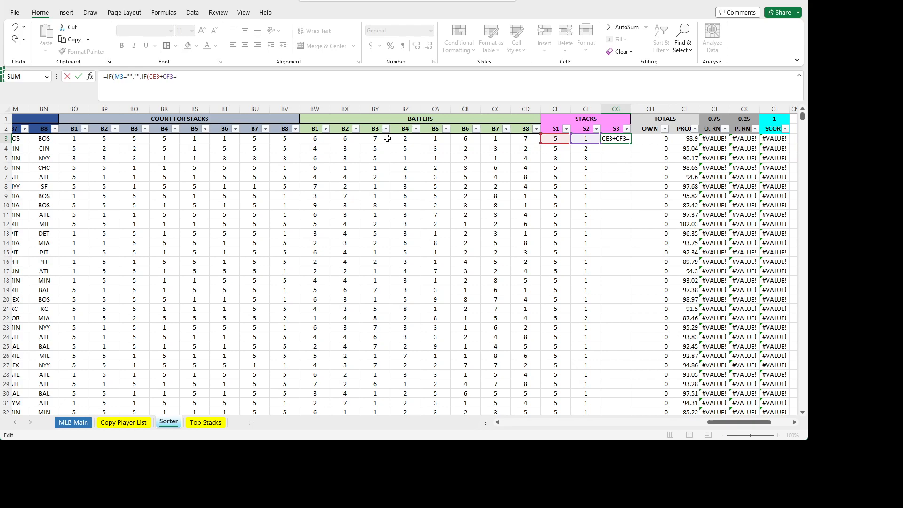
pyautogui.write('8,0')
pyautogui.write('IFERROR(LARGE')
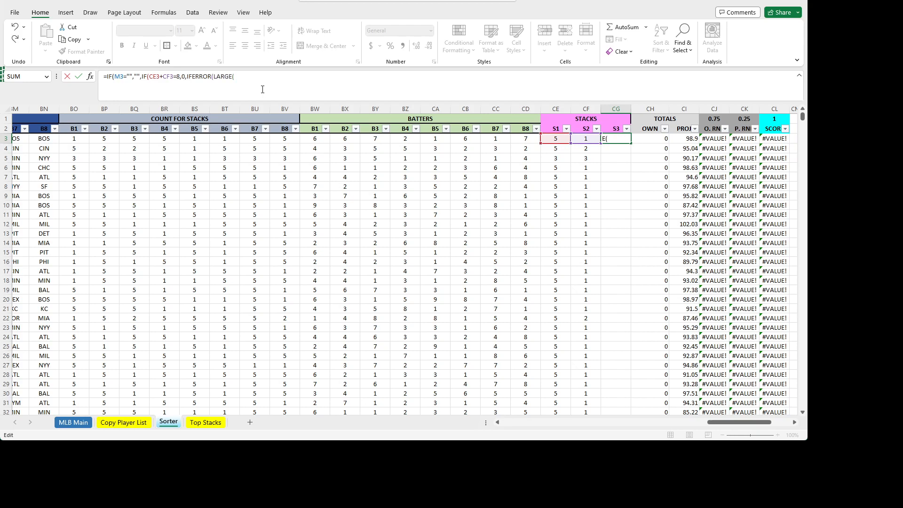
pyautogui.write('(BO3:BV3')
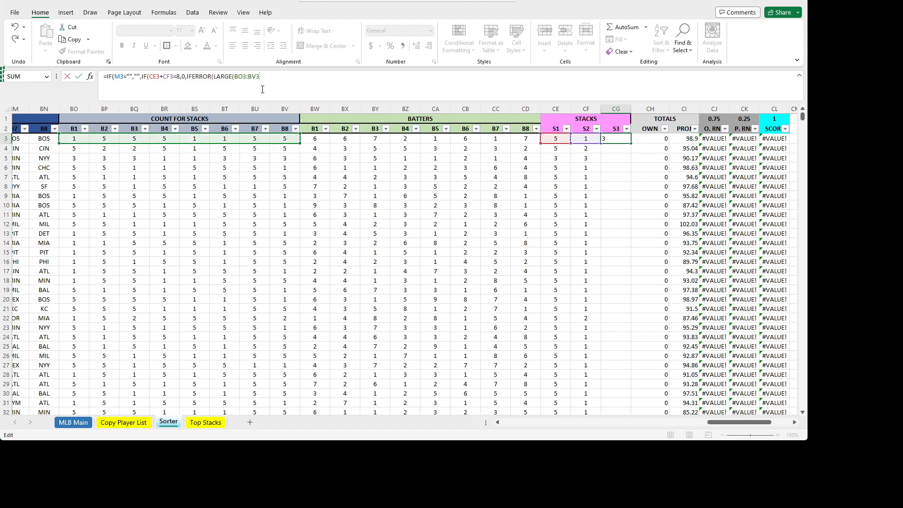
pyautogui.write(',CE3+CF3+1),1')
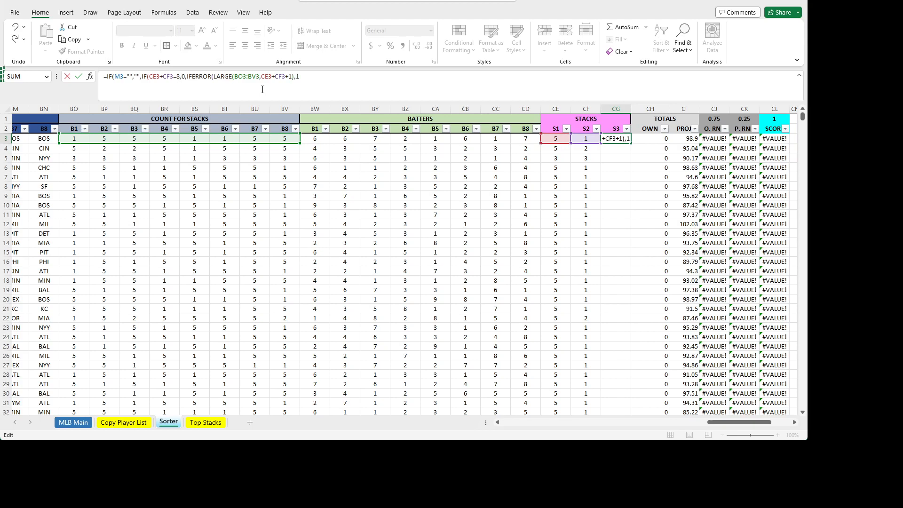
pyautogui.write('))')
pyautogui.press('Return')
pyautogui.press('Down')
pyautogui.press('Up')
pyautogui.press('Up')
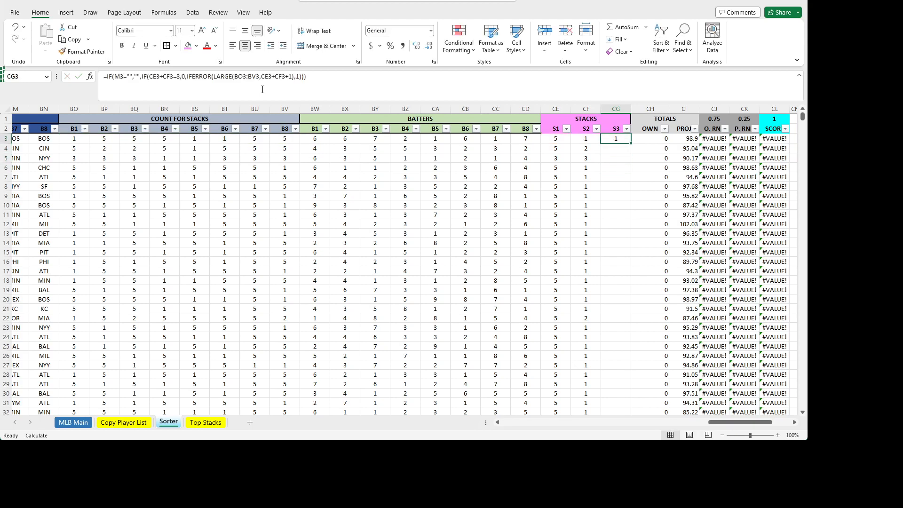
# - Copy the CG3 formula down the S3 column and check rows 3–5 stack formulas
pyautogui.doubleClick(631, 143)
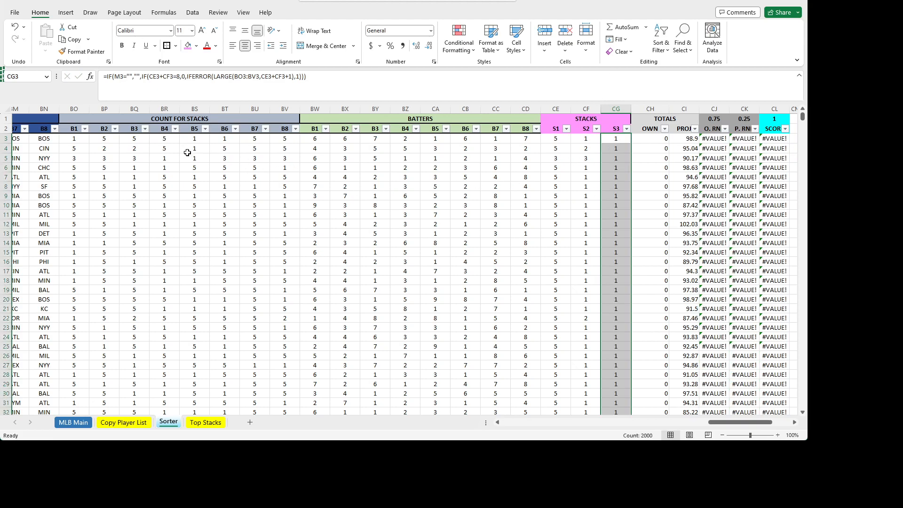
pyautogui.click(616, 137)
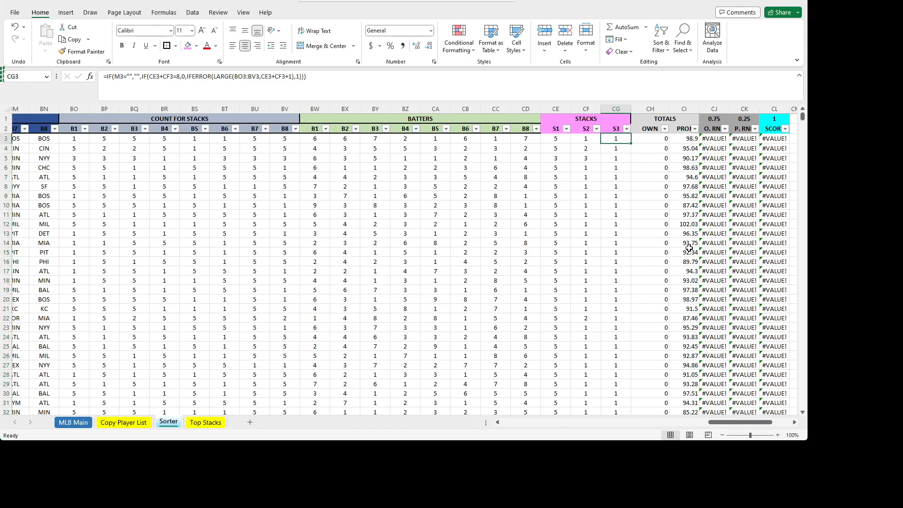
pyautogui.press('Left')
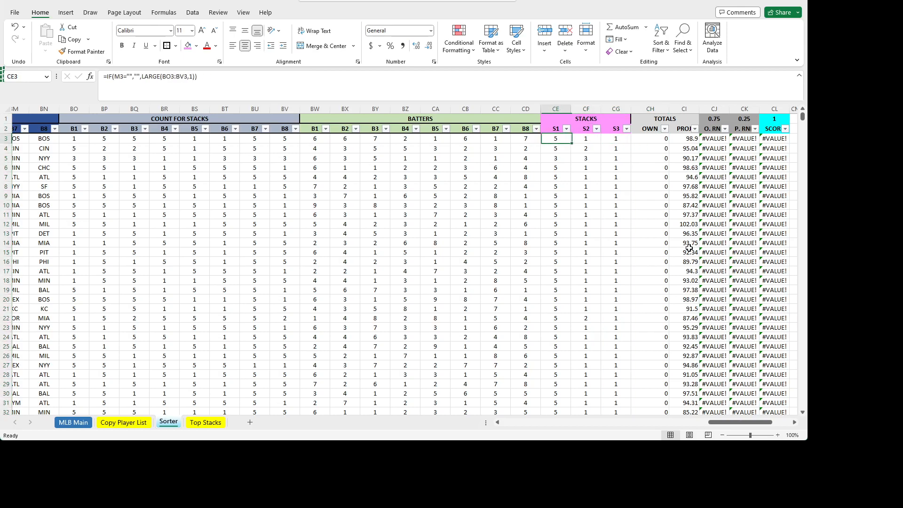
pyautogui.press('Left')
pyautogui.press('Right')
pyautogui.press('Right')
pyautogui.press('Left')
pyautogui.press('Left')
pyautogui.press('Down')
pyautogui.press('Right')
pyautogui.press('Right')
pyautogui.press('Left')
pyautogui.press('Left')
pyautogui.press('Down')
pyautogui.press('Right')
pyautogui.press('Right')
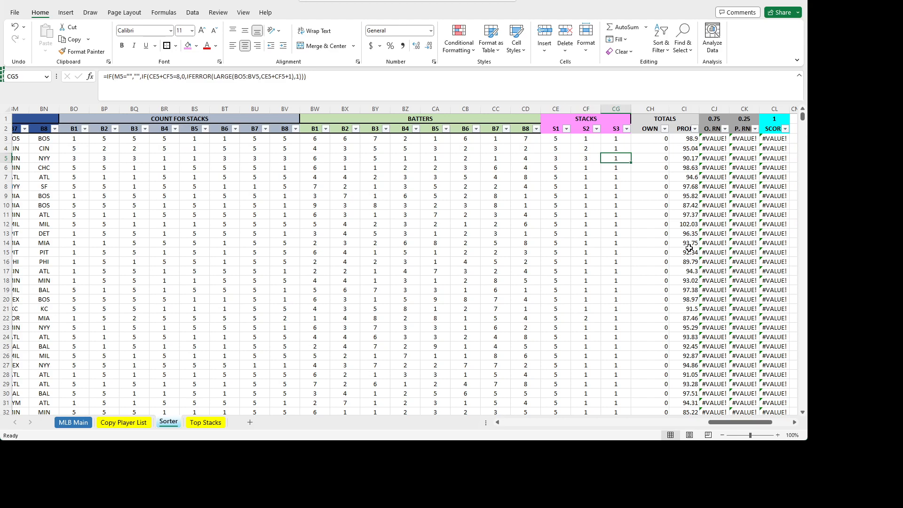
pyautogui.press('Left')
pyautogui.press('Left')
pyautogui.press('Right')
pyautogui.press('Right')
pyautogui.press('Left')
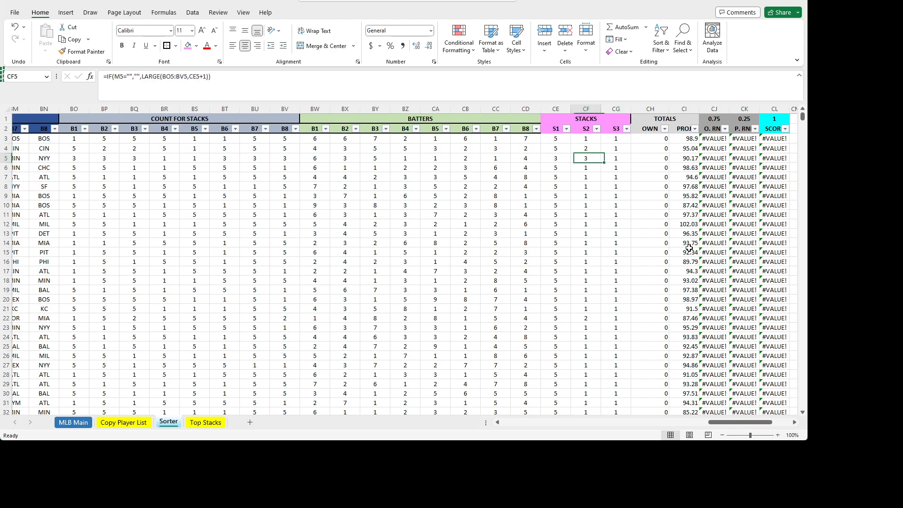
# - Compare the S1, S2 and S3 formulas in rows 3 and 4
pyautogui.scroll(-1, 584, 241)
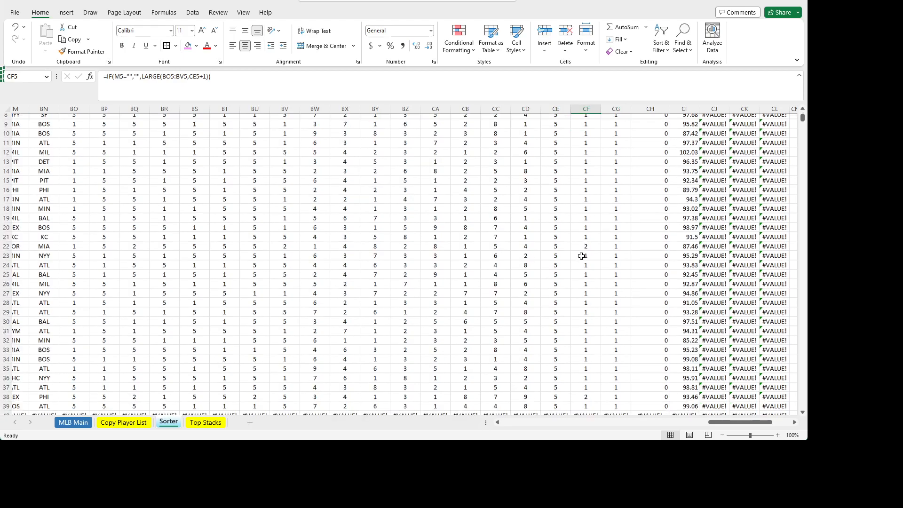
pyautogui.scroll(1, 585, 260)
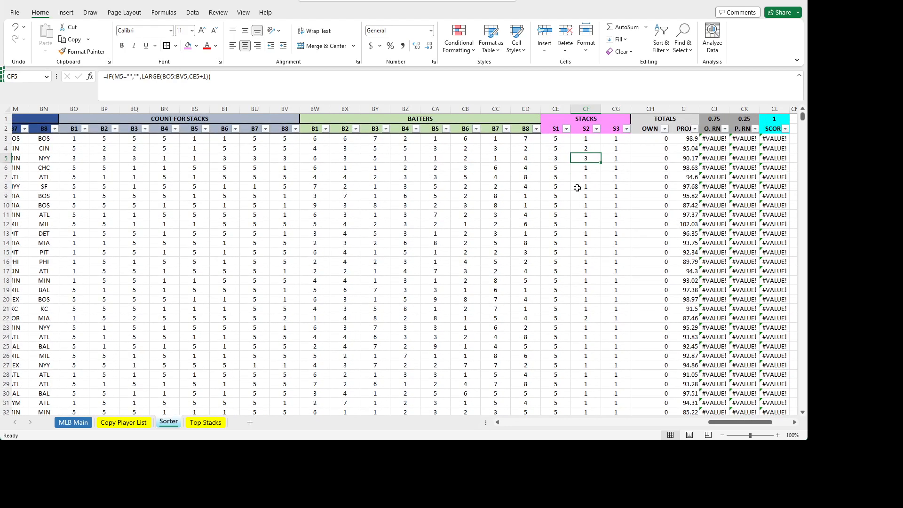
pyautogui.click(606, 149)
pyautogui.press('Up')
pyautogui.press('Left')
pyautogui.press('Left')
pyautogui.press('Right')
pyautogui.press('Right')
pyautogui.press('Left')
pyautogui.press('Left')
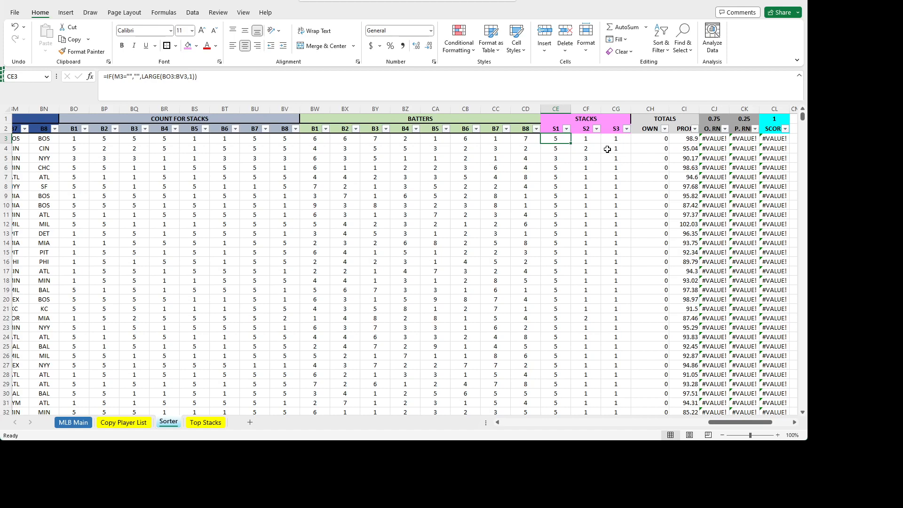
pyautogui.press('Down')
pyautogui.press('Up')
pyautogui.press('Right')
pyautogui.press('Left')
pyautogui.press('Right')
pyautogui.press('Right')
pyautogui.press('Left')
pyautogui.press('Left')
pyautogui.press('Down')
pyautogui.press('Right')
pyautogui.press('Left')
pyautogui.press('Down')
pyautogui.press('Right')
pyautogui.press('Up')
pyautogui.press('Up')
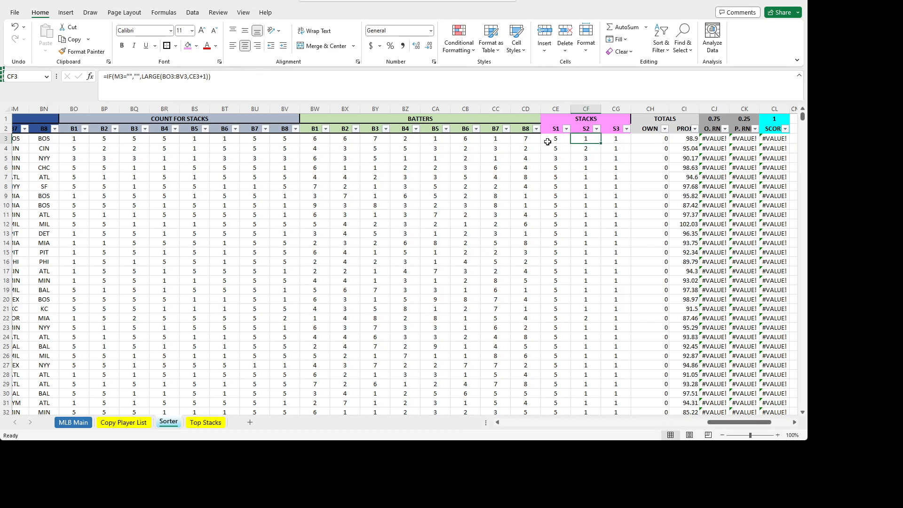
# - Review the S1 and S2 stack formulas in CE3 and CF3 of row 3
pyautogui.press('Right')
pyautogui.press('Right')
pyautogui.press('Right')
pyautogui.press('Right')
pyautogui.press('Right')
pyautogui.press('Right')
pyautogui.press('Right')
pyautogui.press('Right')
pyautogui.press('Right')
pyautogui.press('Right')
pyautogui.press('Right')
pyautogui.press('Right')
pyautogui.press('Right')
pyautogui.press('Right')
pyautogui.press('Right')
pyautogui.press('Right')
pyautogui.press('Right')
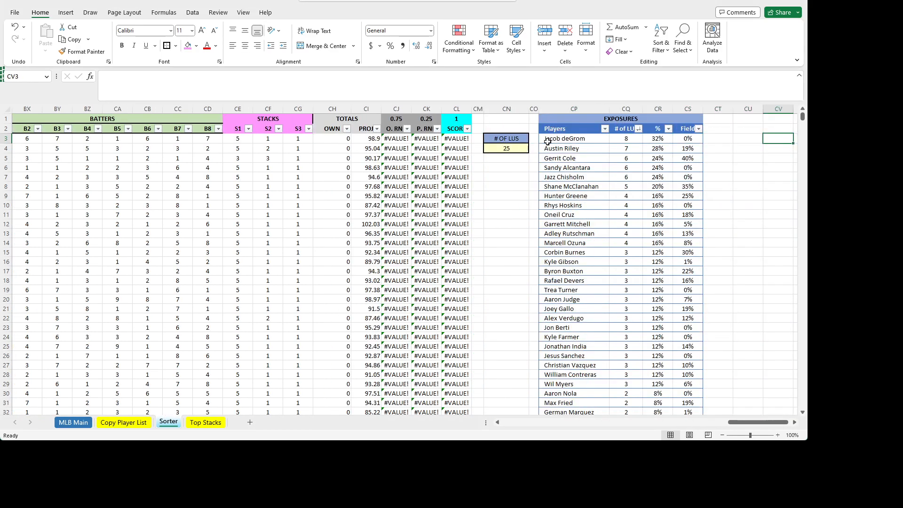
pyautogui.press('Left')
pyautogui.press('Left')
pyautogui.press('Left')
pyautogui.press('Left')
pyautogui.press('Left')
pyautogui.press('Left')
pyautogui.press('Left')
pyautogui.press('Left')
pyautogui.press('Left')
pyautogui.press('Left')
pyautogui.press('Left')
pyautogui.press('Left')
pyautogui.press('Left')
pyautogui.press('Left')
pyautogui.press('Left')
pyautogui.press('Left')
pyautogui.press('Left')
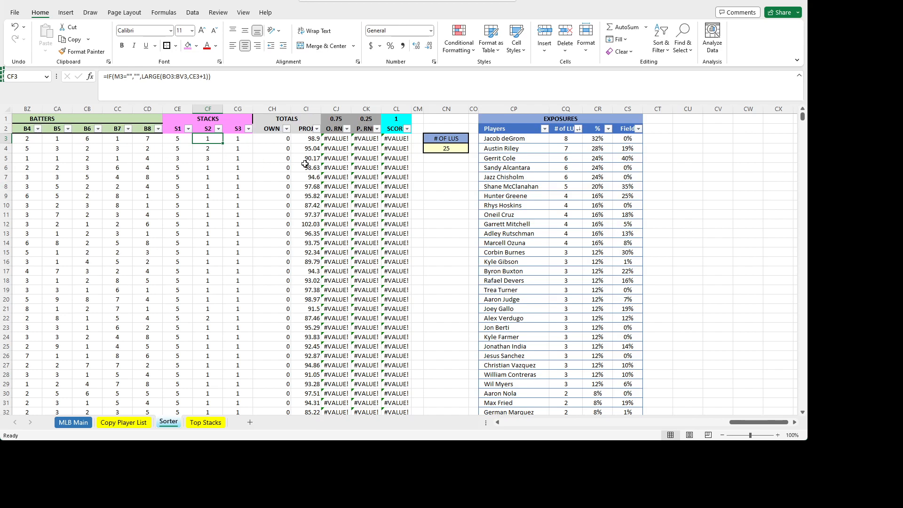
pyautogui.hotkey('alt', 'Tab')
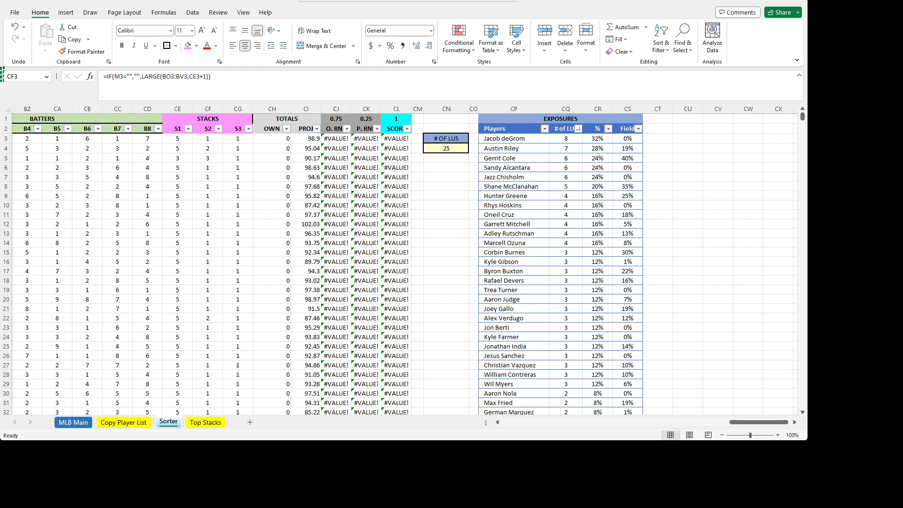
pyautogui.hotkey('alt', 'Tab')
pyautogui.click(182, 141)
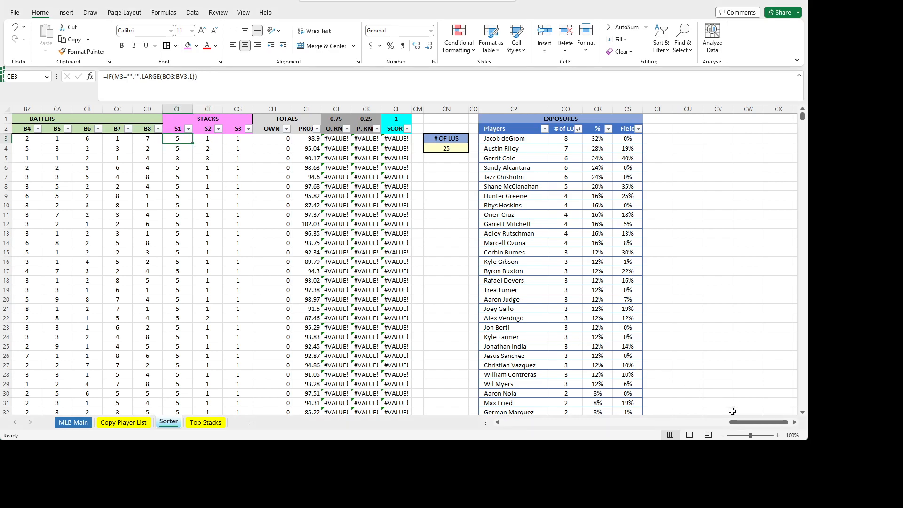
pyautogui.moveTo(743, 422)
pyautogui.mouseDown()
pyautogui.moveTo(698, 436)
pyautogui.moveTo(749, 428)
pyautogui.mouseUp()
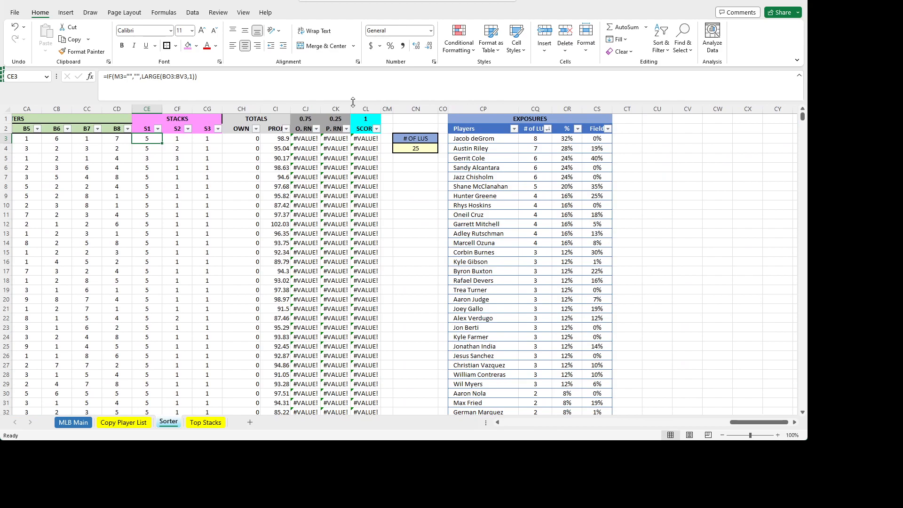
# - Insert six blank columns CH:CM before TOTALS and fill their header rows light green
pyautogui.click(246, 108)
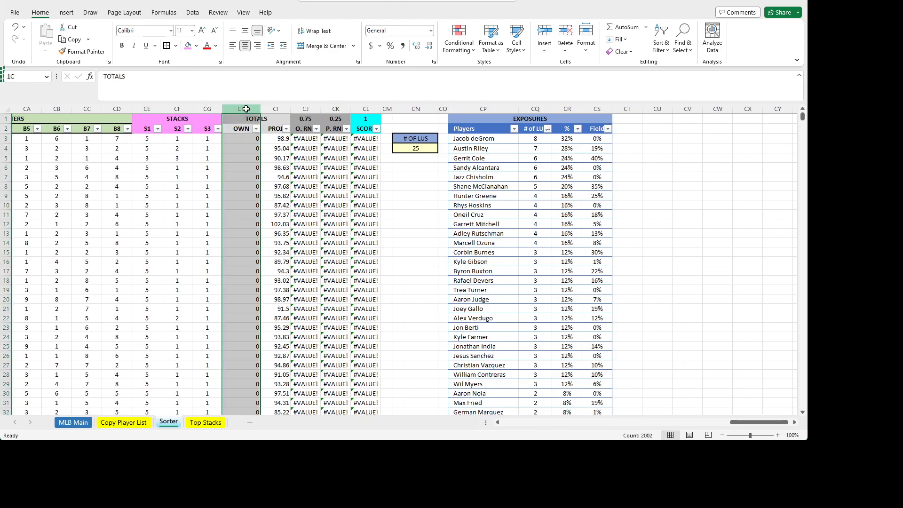
pyautogui.moveTo(248, 109); pyautogui.dragTo(389, 110)
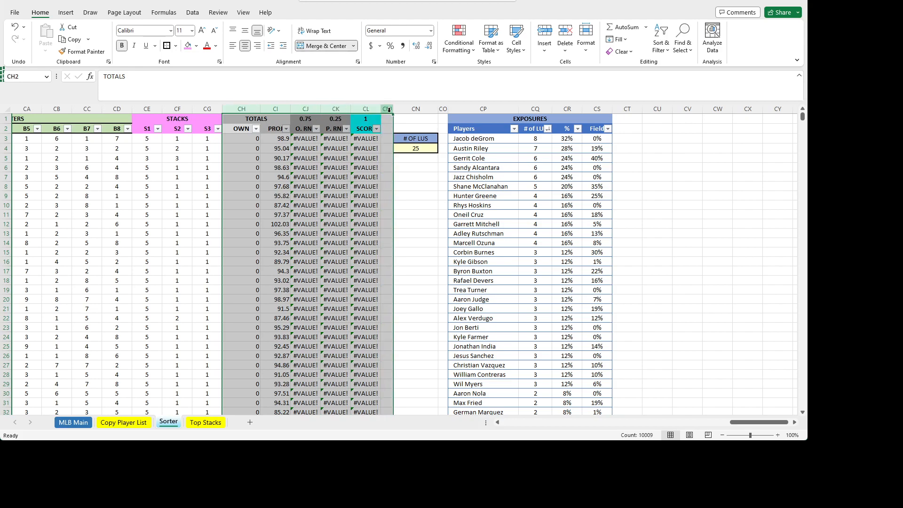
pyautogui.hotkey('ctrl', 'shift', '+')
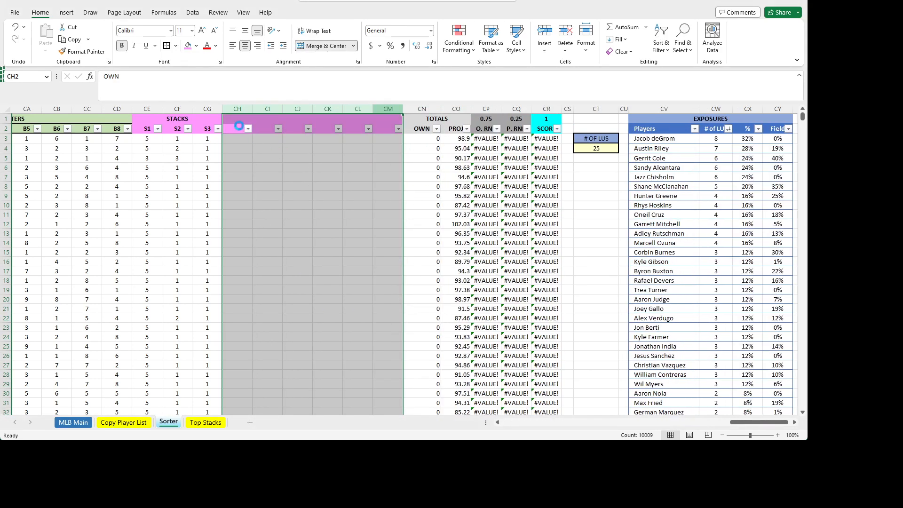
pyautogui.click(239, 119)
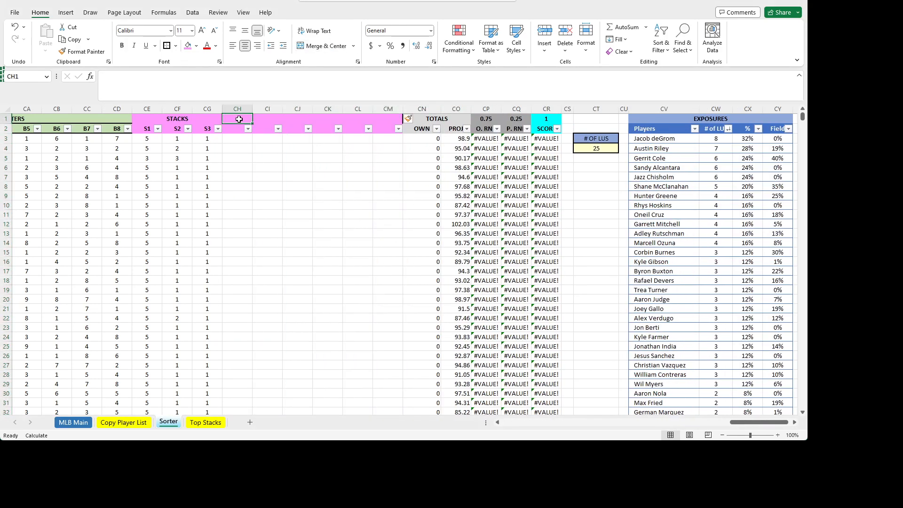
pyautogui.moveTo(239, 119); pyautogui.dragTo(389, 131)
pyautogui.click(122, 45)
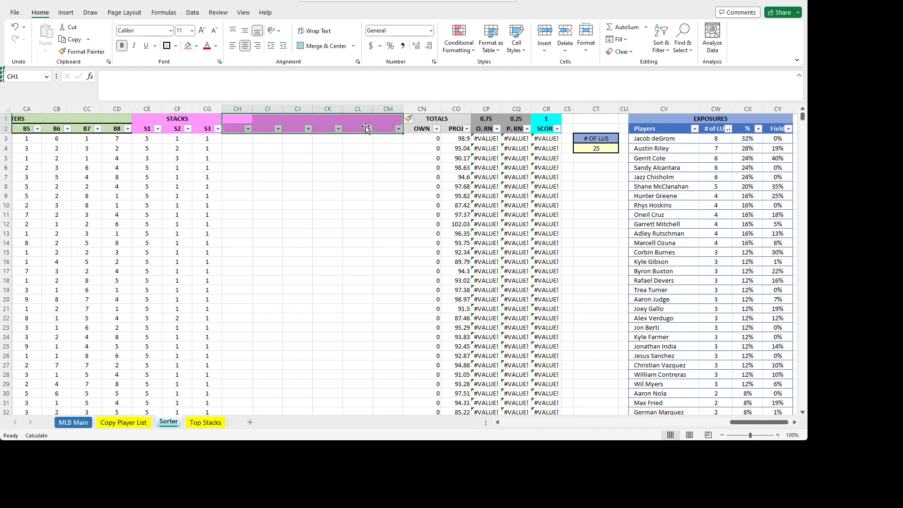
pyautogui.click(197, 47)
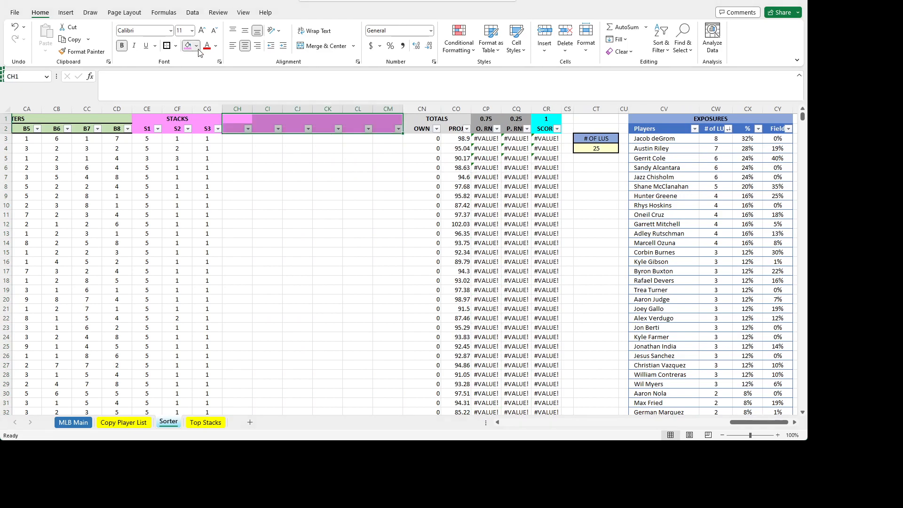
# - Enter the headers S1, S1 and S2 in CH2:CJ2
pyautogui.click(261, 89)
pyautogui.click(329, 214)
pyautogui.click(238, 119)
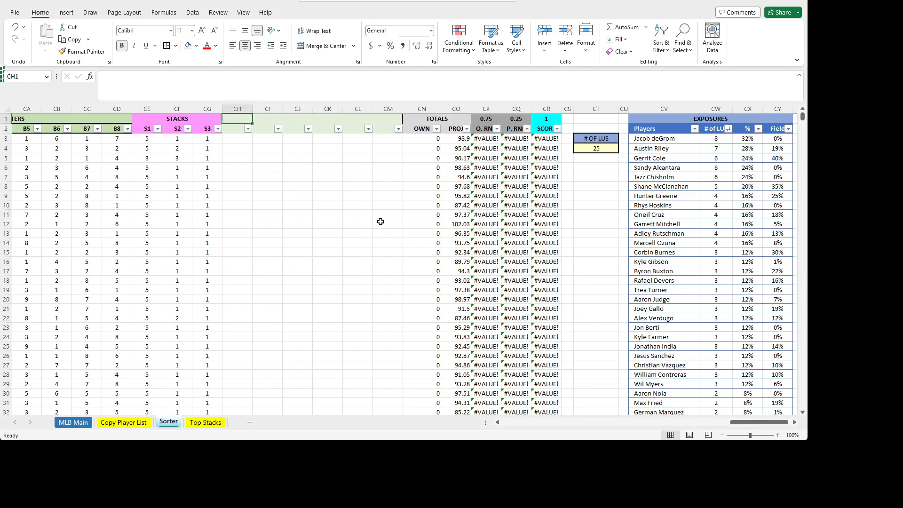
pyautogui.write('S')
pyautogui.press('Escape')
pyautogui.press('Down')
pyautogui.write('S1')
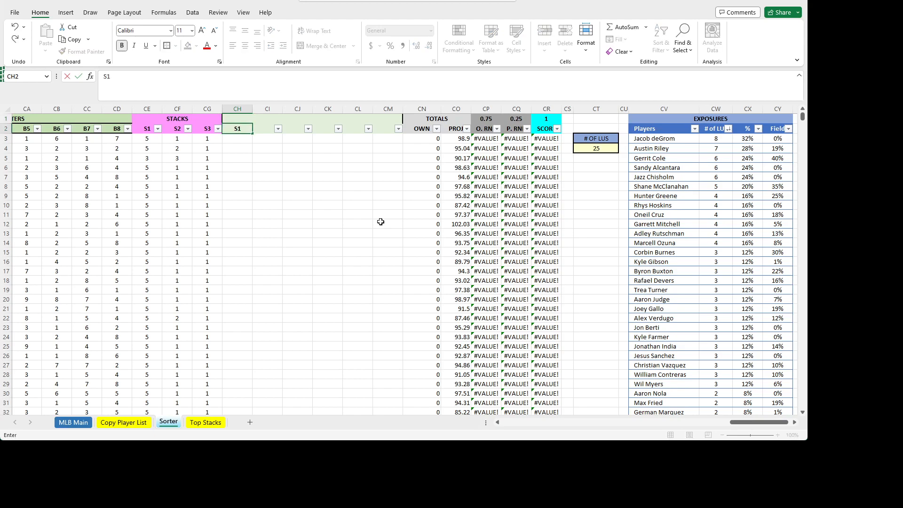
pyautogui.press('Tab')
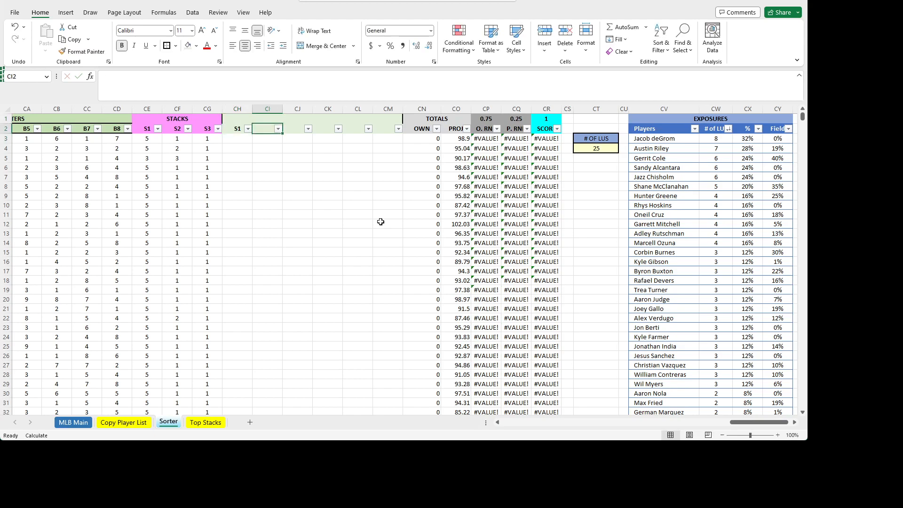
pyautogui.write('S1')
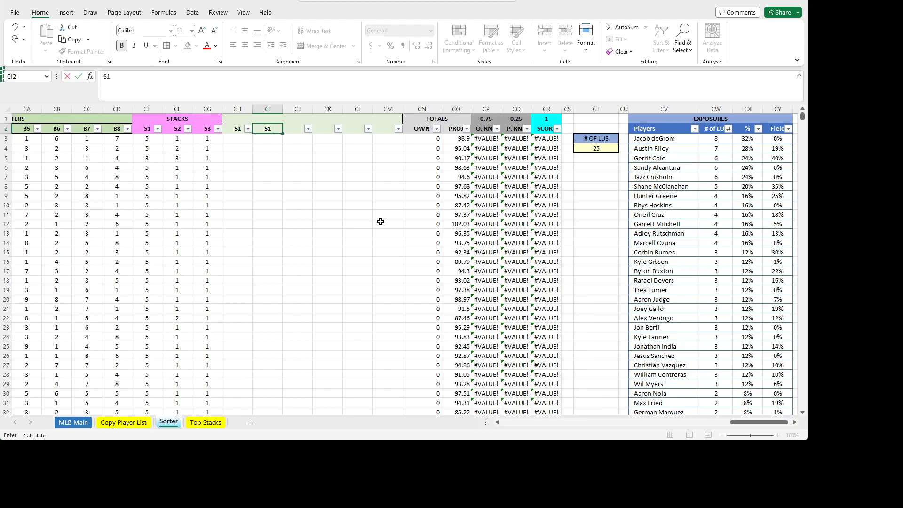
pyautogui.press('Tab')
pyautogui.write('S2')
pyautogui.press('Tab')
pyautogui.write('S2')
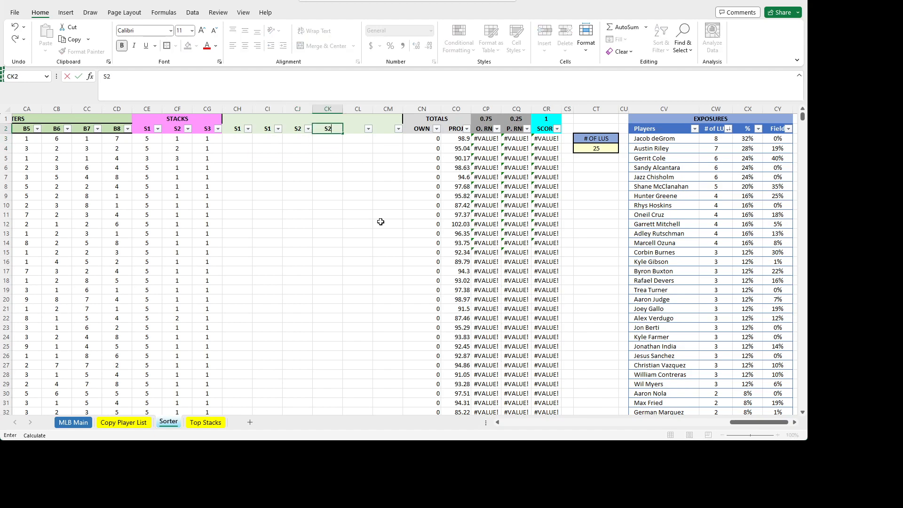
# - Finish the header row with S2, S3 and S3 in CK2:CM2
pyautogui.press('Tab')
pyautogui.write('S3')
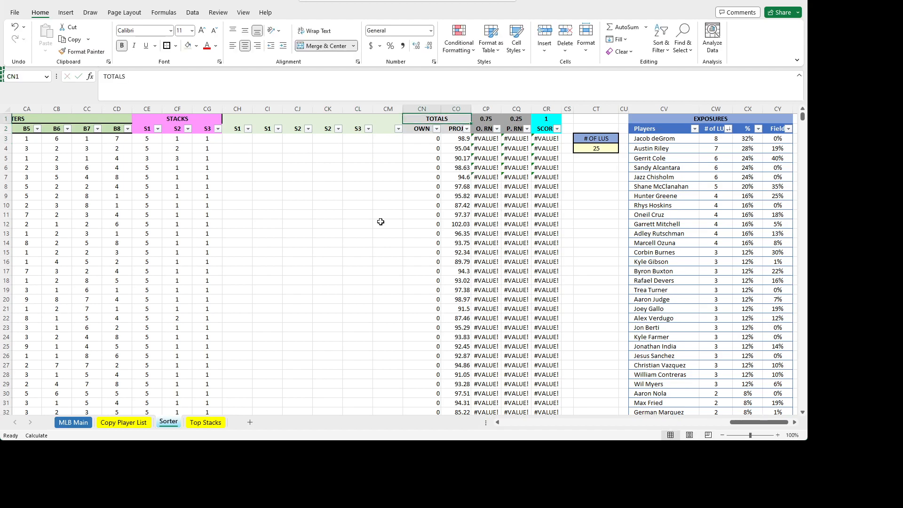
pyautogui.press('Down')
pyautogui.press('Left')
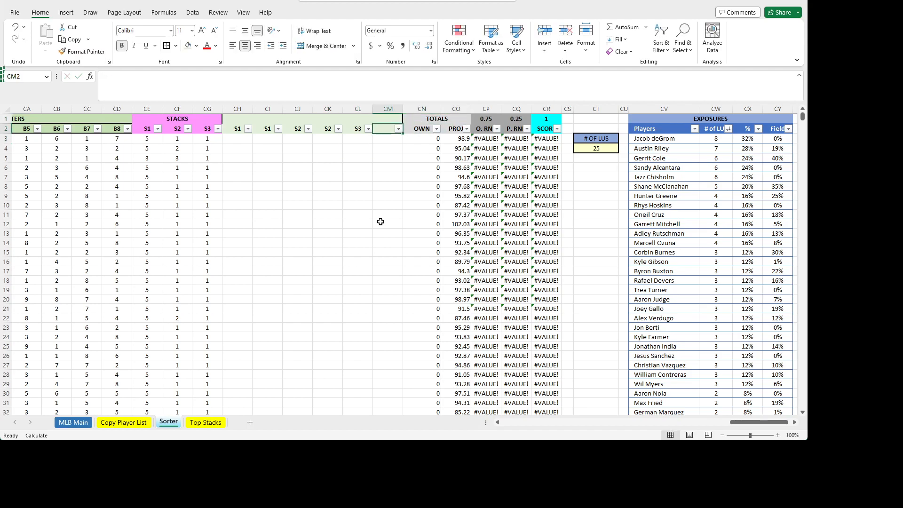
pyautogui.write('S3')
pyautogui.press('Return')
pyautogui.press('Left')
pyautogui.press('Left')
pyautogui.press('Left')
pyautogui.press('Left')
pyautogui.press('Left')
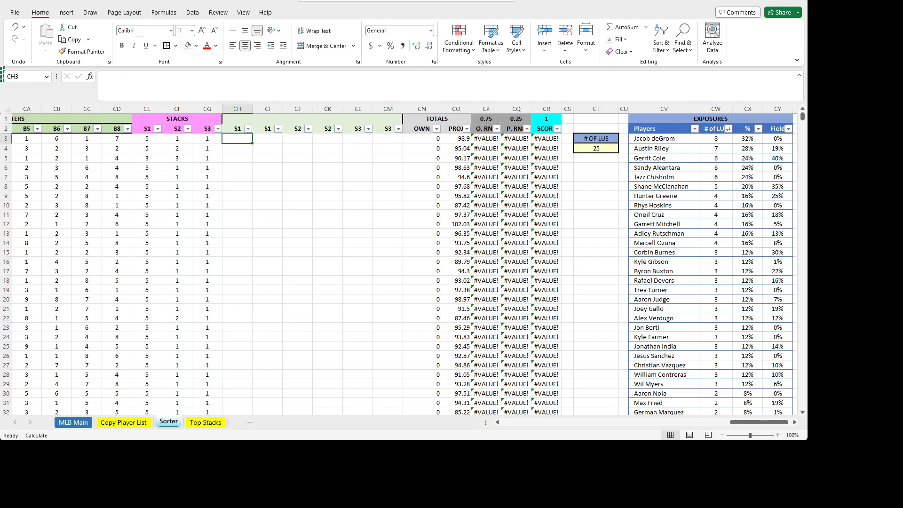
pyautogui.hotkey('alt', 'Tab')
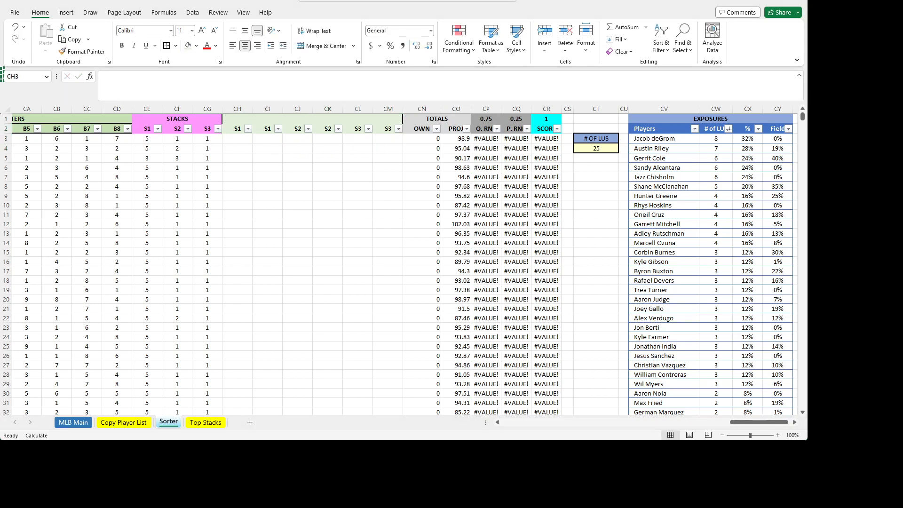
pyautogui.click(233, 141)
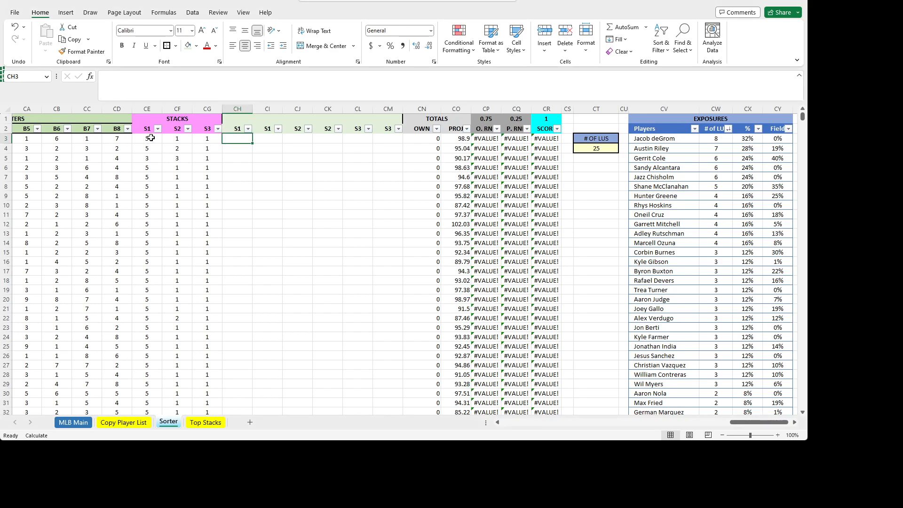
pyautogui.click(142, 87)
pyautogui.write('=')
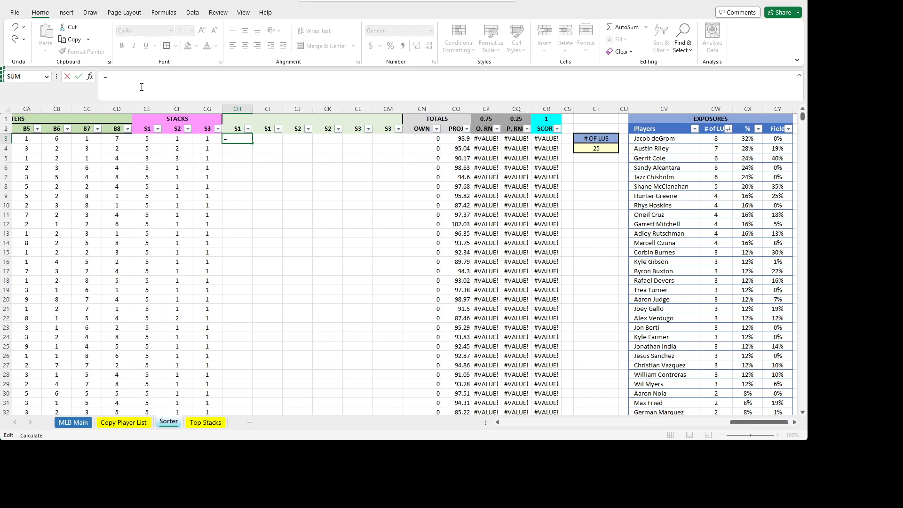
pyautogui.write('IF(M3="","",INDEX(BG3:BN3')
pyautogui.moveTo(745, 422); pyautogui.dragTo(696, 434)
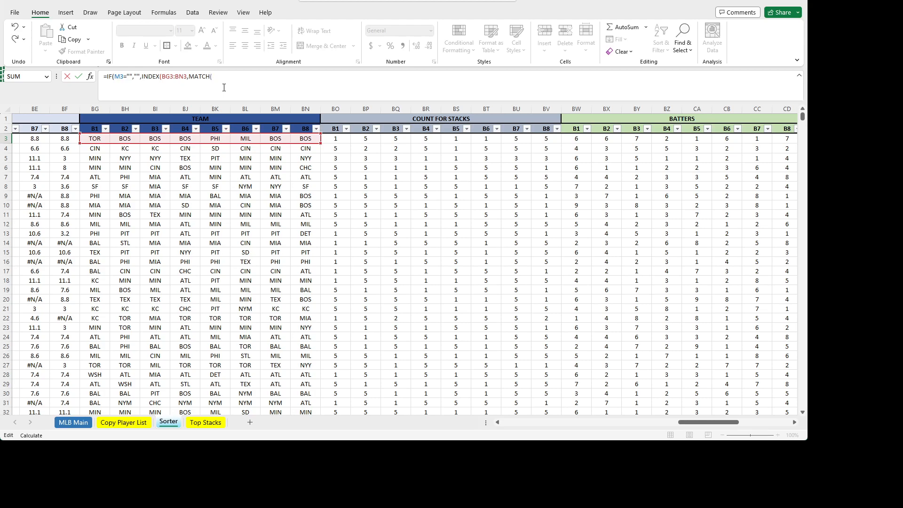
pyautogui.moveTo(687, 422); pyautogui.dragTo(713, 422)
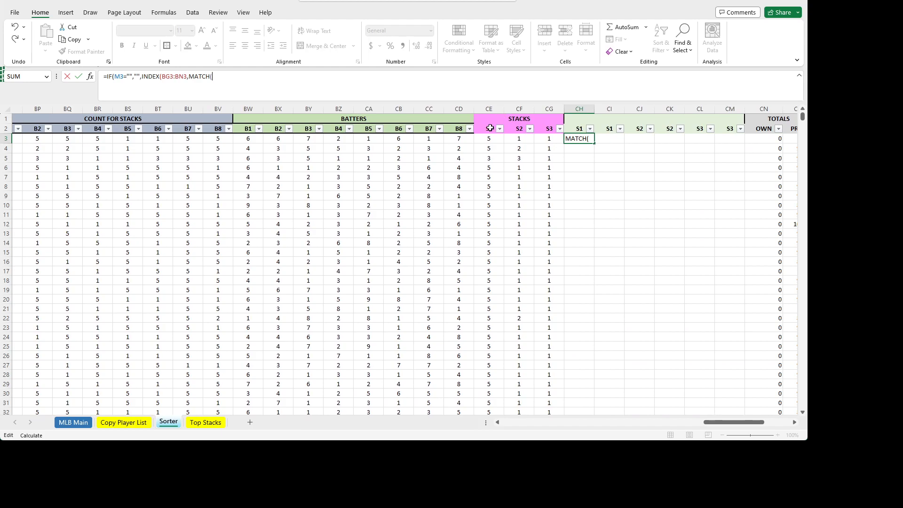
pyautogui.click(492, 140)
pyautogui.moveTo(749, 425); pyautogui.dragTo(727, 427)
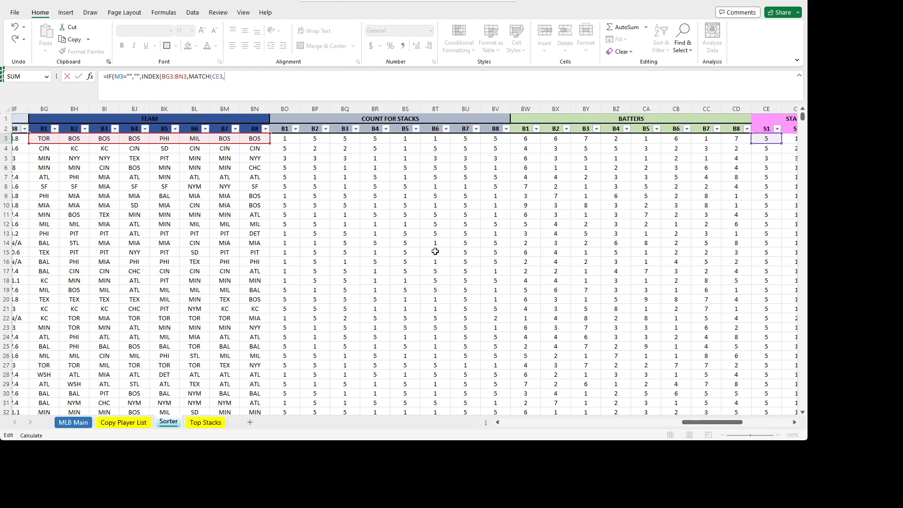
pyautogui.moveTo(279, 138); pyautogui.dragTo(485, 135)
pyautogui.click(273, 83)
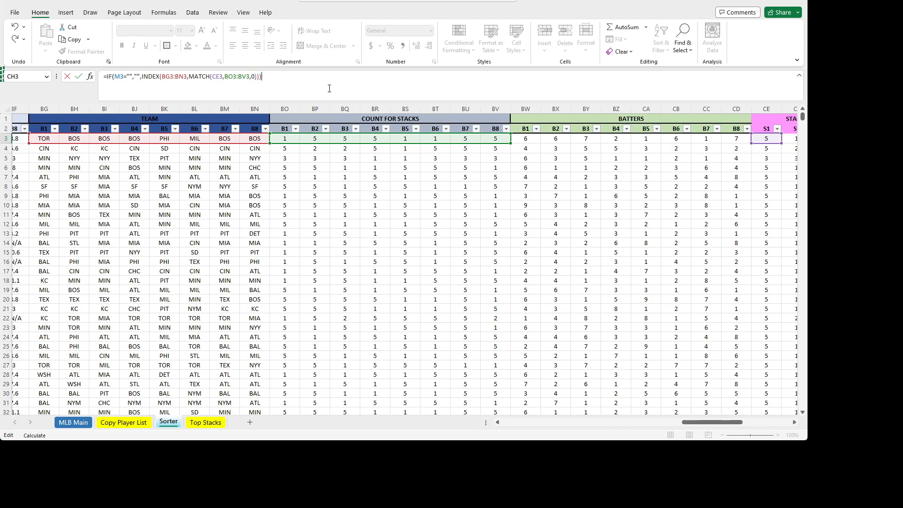
pyautogui.press('Return')
pyautogui.press('Up')
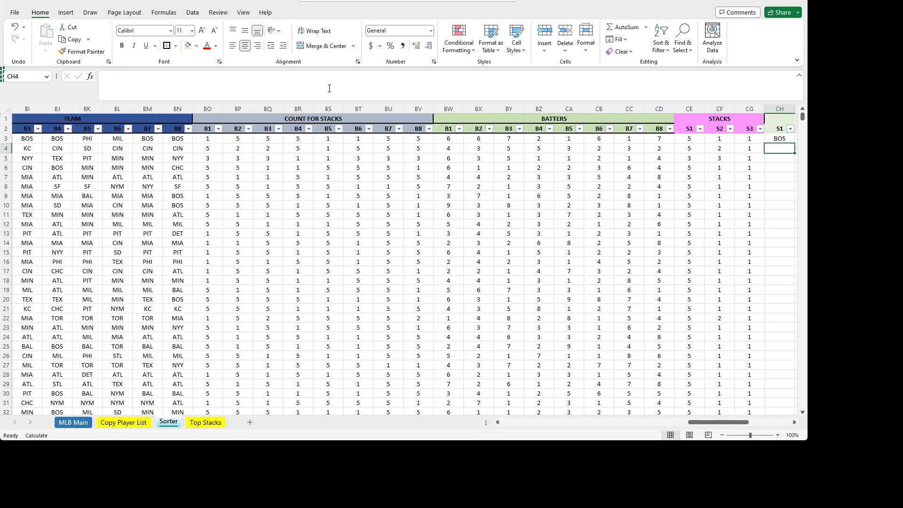
pyautogui.press('Right')
pyautogui.press('Right')
pyautogui.press('Right')
pyautogui.press('Right')
pyautogui.press('Right')
pyautogui.press('Left')
pyautogui.press('Left')
pyautogui.press('Left')
pyautogui.press('Left')
pyautogui.press('Left')
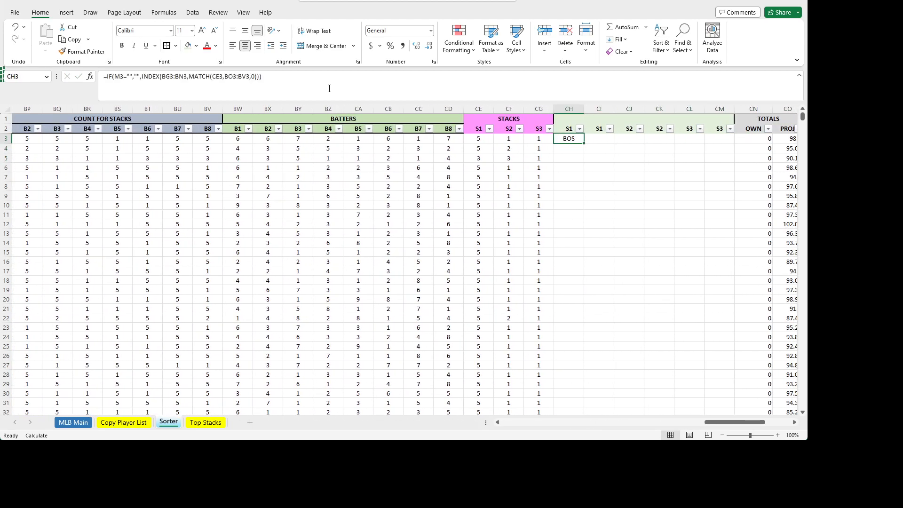
pyautogui.doubleClick(583, 143)
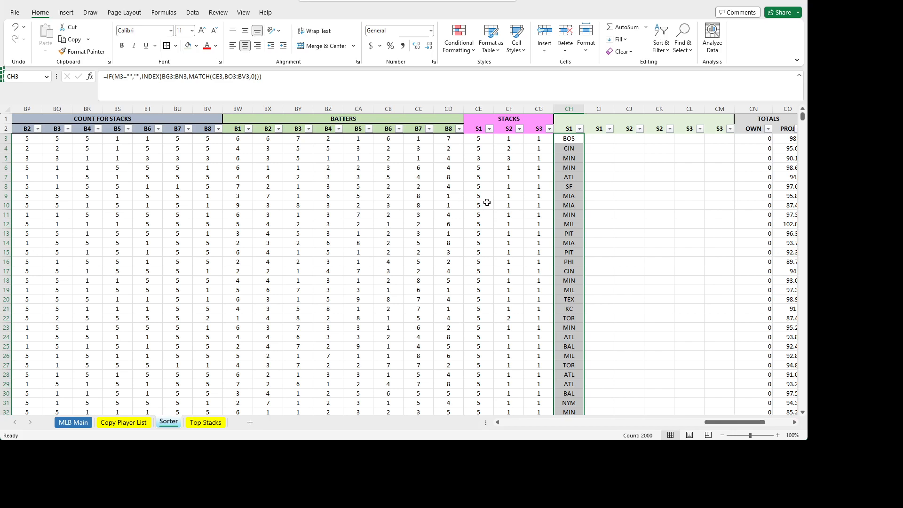
pyautogui.click(592, 137)
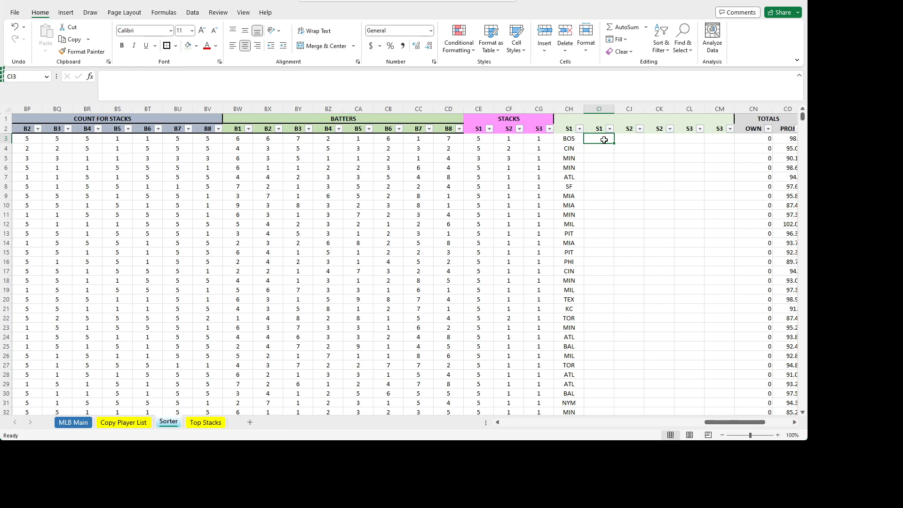
# - Select the empty S2 cell CJ3 and cancel two empty formula edits
pyautogui.click(625, 138)
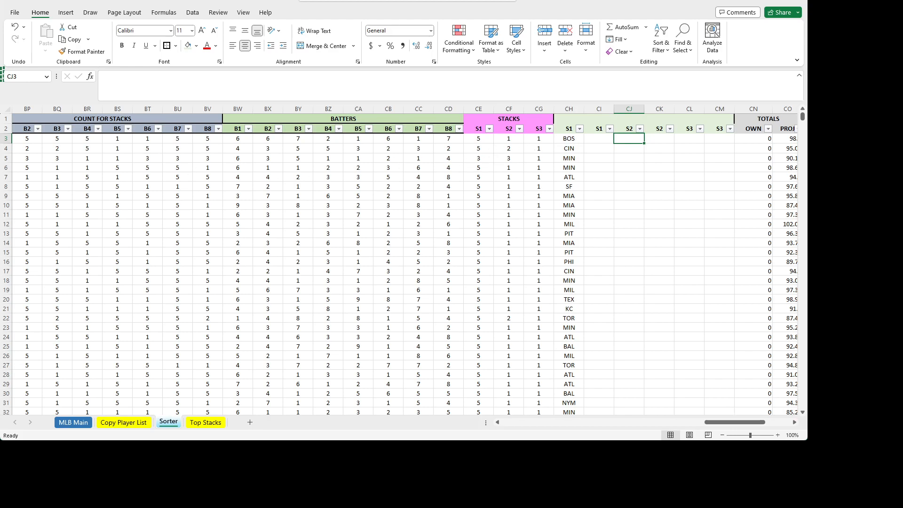
pyautogui.click(620, 138)
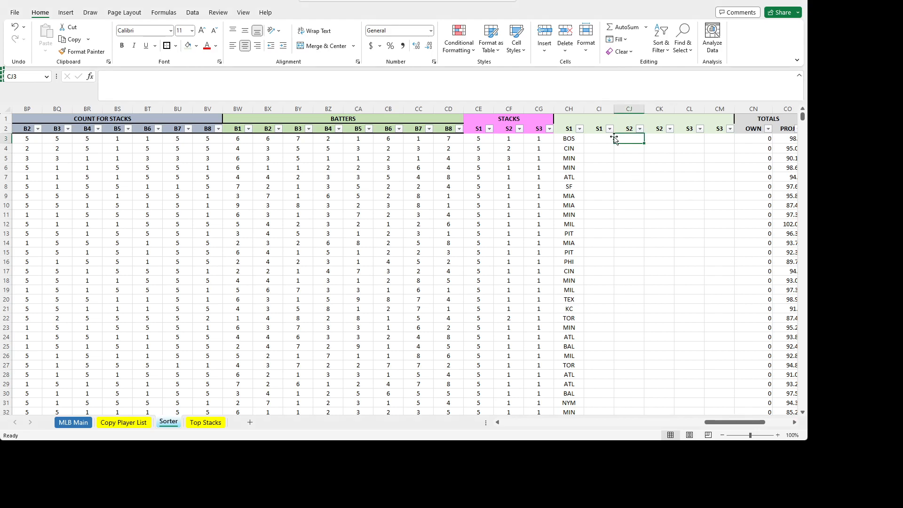
pyautogui.click(311, 84)
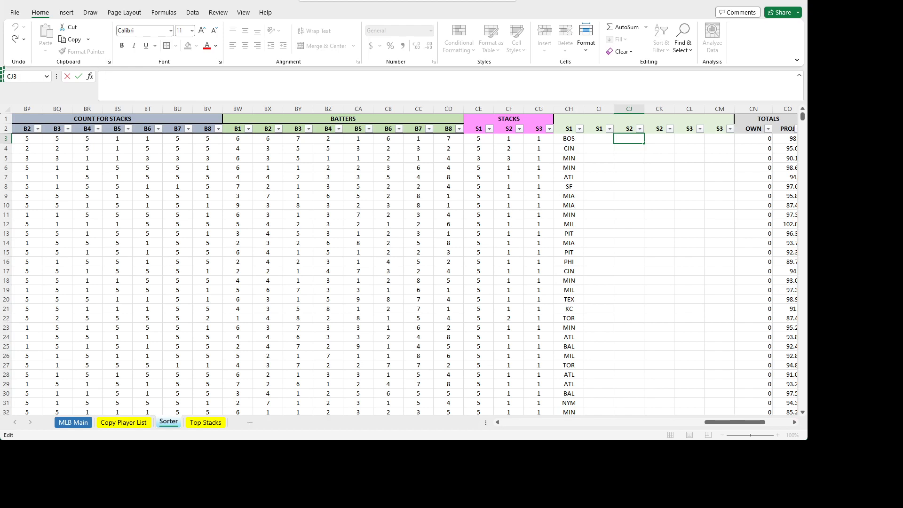
pyautogui.press('Escape')
pyautogui.hotkey('alt', 'Tab')
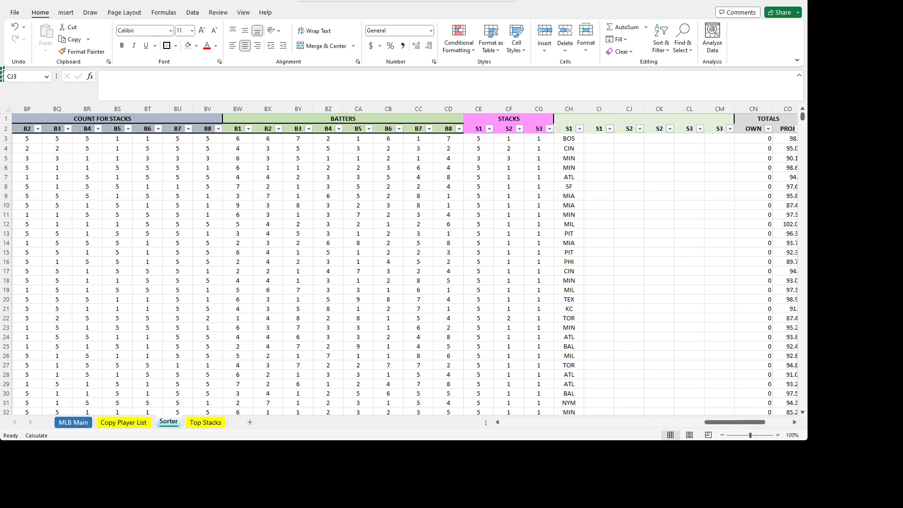
pyautogui.click(626, 137)
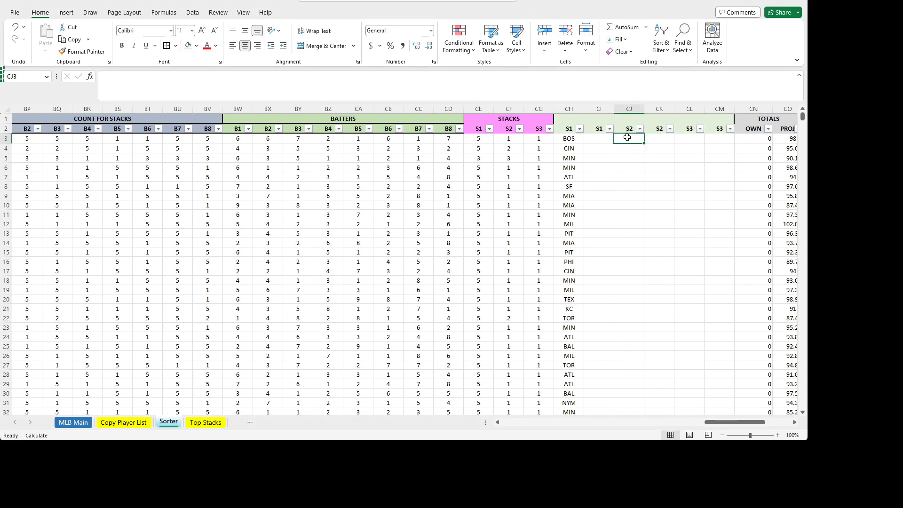
pyautogui.click(187, 75)
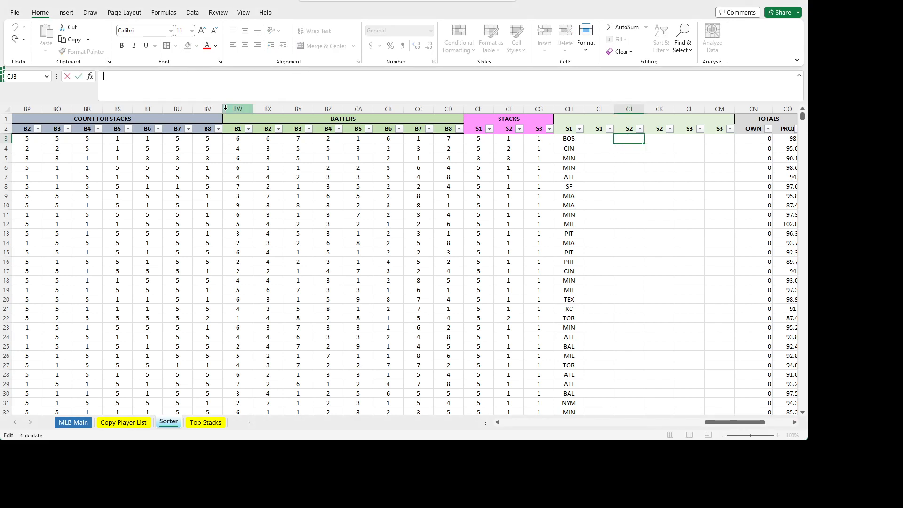
pyautogui.press('Escape')
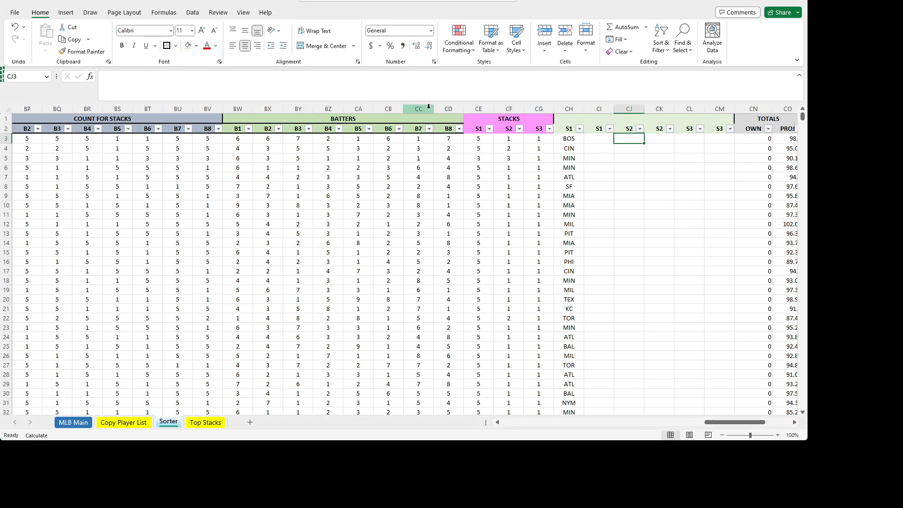
# - Copy CH3's team formula into CJ3, changing CE3 to CF3 so it returns TOR
pyautogui.click(573, 140)
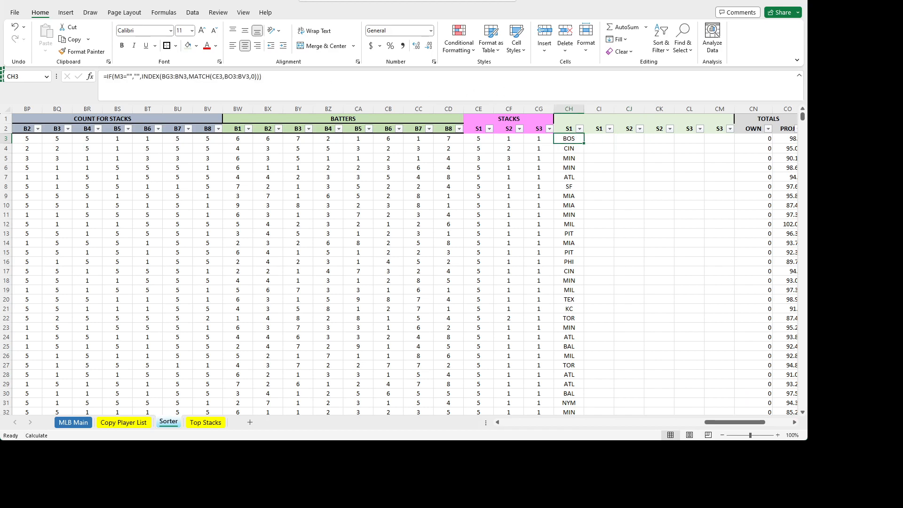
pyautogui.tripleClick(391, 85)
pyautogui.hotkey('ctrl', 'c')
pyautogui.press('Escape')
pyautogui.click(624, 139)
pyautogui.click(382, 89)
pyautogui.hotkey('ctrl', 'v')
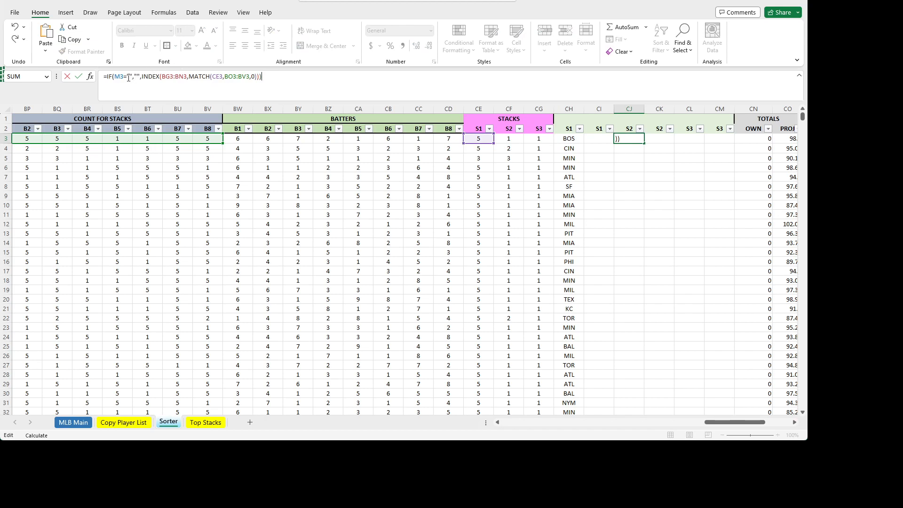
pyautogui.click(221, 77)
pyautogui.press('BackSpace')
pyautogui.write('F')
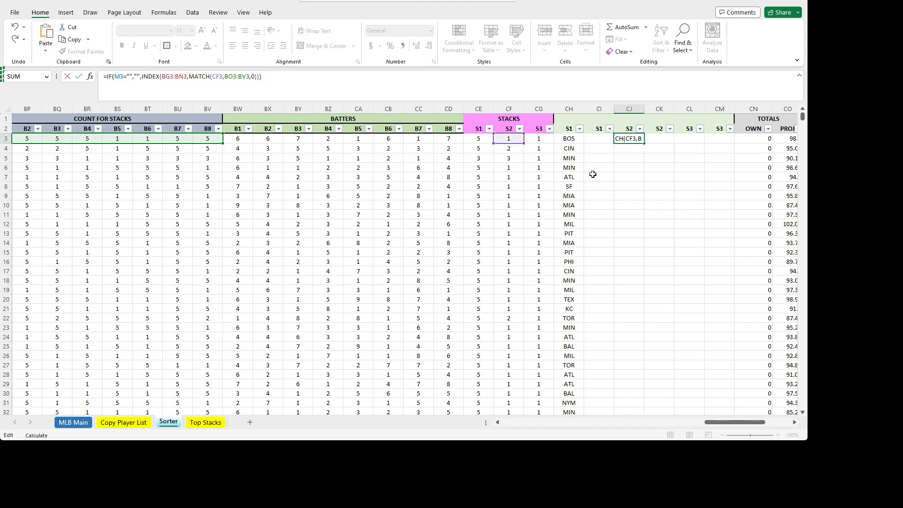
pyautogui.press('Return')
pyautogui.press('Up')
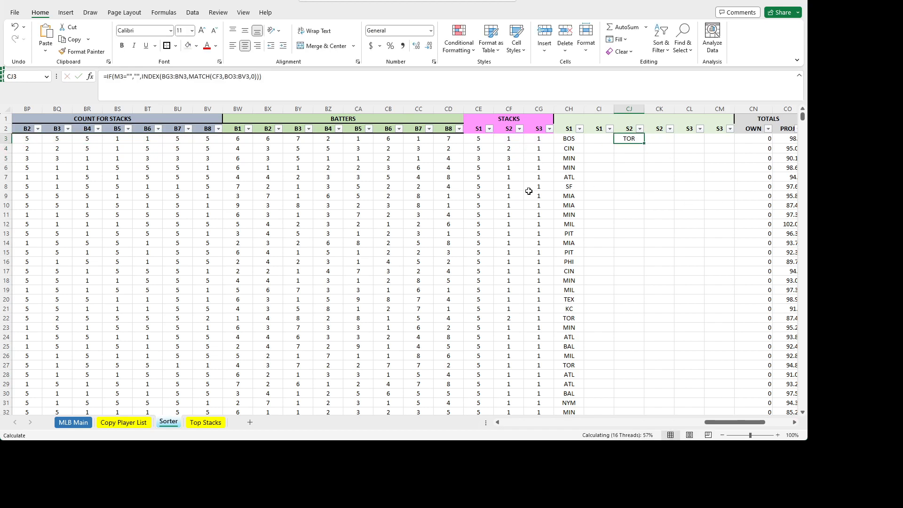
# - Fill CI3:CJ3 down the whole table
pyautogui.moveTo(734, 422)
pyautogui.mouseDown()
pyautogui.moveTo(700, 423)
pyautogui.moveTo(740, 423)
pyautogui.mouseUp()
pyautogui.click(532, 140)
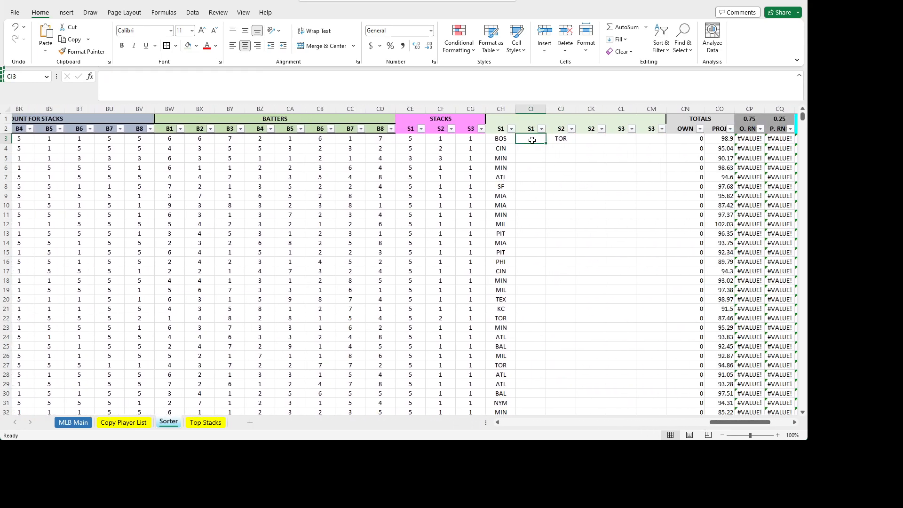
pyautogui.click(534, 183)
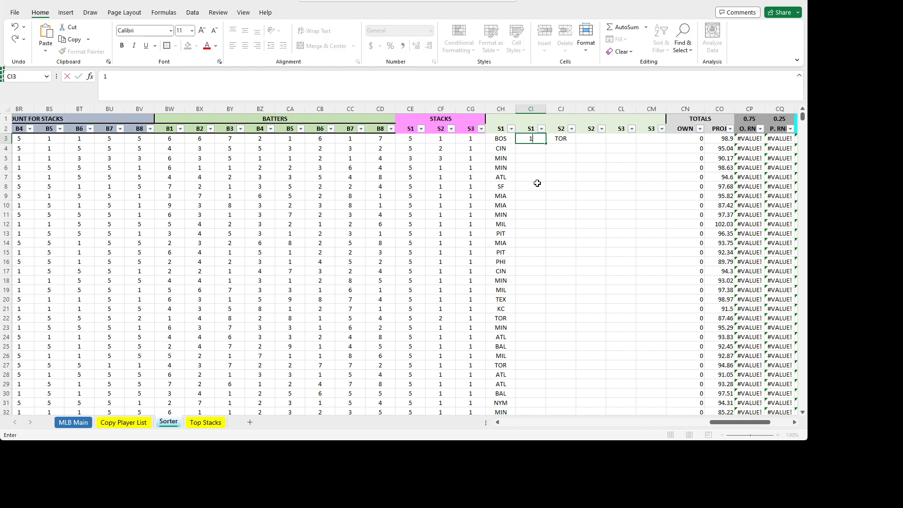
pyautogui.click(529, 131)
pyautogui.moveTo(530, 137); pyautogui.dragTo(564, 139)
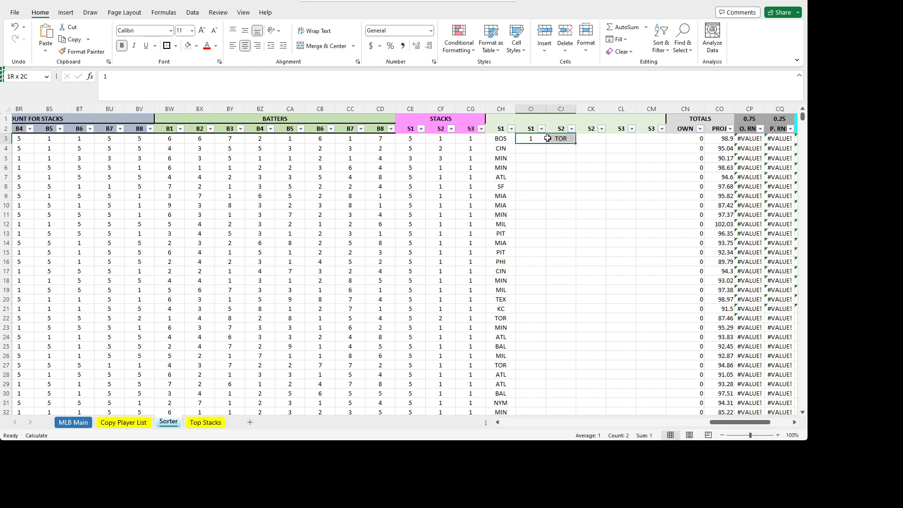
pyautogui.doubleClick(573, 144)
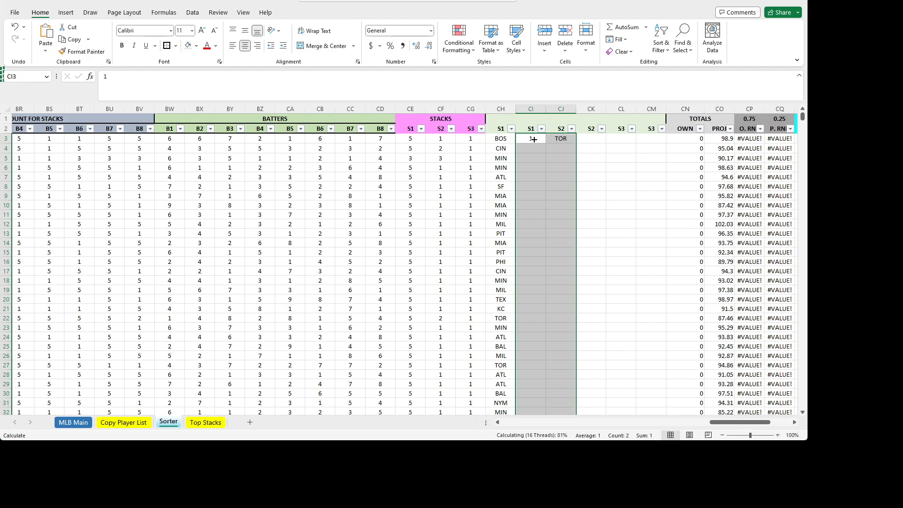
# - Clear the entire helper column CI
pyautogui.click(533, 139)
pyautogui.press('Delete')
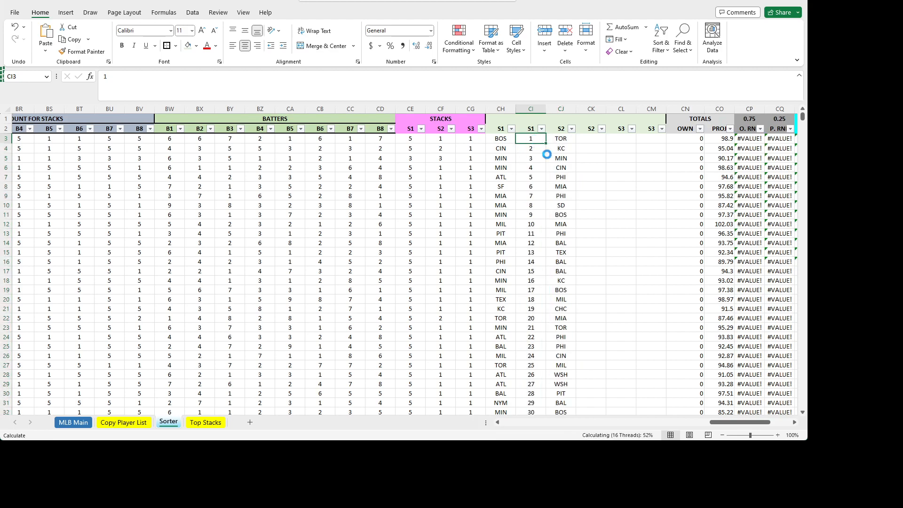
pyautogui.click(560, 167)
pyautogui.click(532, 107)
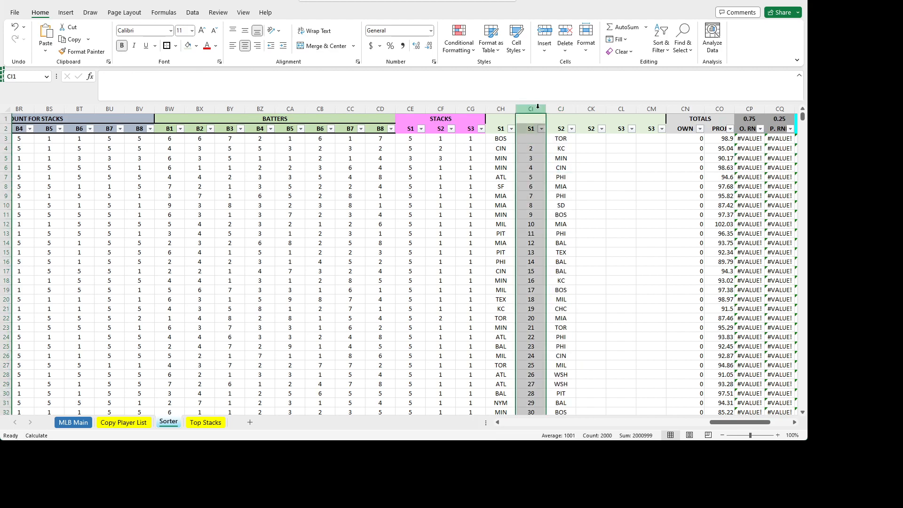
pyautogui.press('Delete')
# - Enter the S1 header in CI2
pyautogui.press('Down')
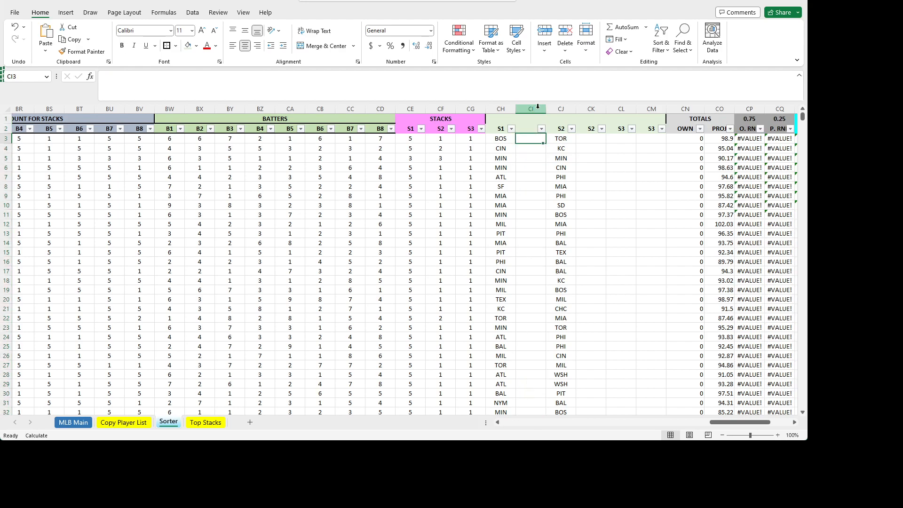
pyautogui.write('S')
pyautogui.press('Return')
pyautogui.press('Down')
pyautogui.press('Down')
pyautogui.press('Up')
pyautogui.press('Up')
pyautogui.press('Right')
# - Review the team lookup formulas in rows 4 and 5 from BH to CJ
pyautogui.press('Down')
pyautogui.press('Down')
pyautogui.press('Left')
pyautogui.press('Left')
pyautogui.press('Left')
pyautogui.press('Right')
pyautogui.press('Up')
pyautogui.press('Right')
pyautogui.press('Left')
pyautogui.press('Left')
pyautogui.press('Left')
pyautogui.press('Left')
pyautogui.press('Left')
pyautogui.press('Left')
pyautogui.press('Left')
pyautogui.press('Left')
pyautogui.press('Left')
pyautogui.press('Left')
pyautogui.press('Left')
pyautogui.press('Left')
pyautogui.press('Left')
pyautogui.press('Left')
pyautogui.press('Left')
pyautogui.press('Left')
pyautogui.press('Left')
pyautogui.press('Left')
pyautogui.press('Left')
pyautogui.press('Left')
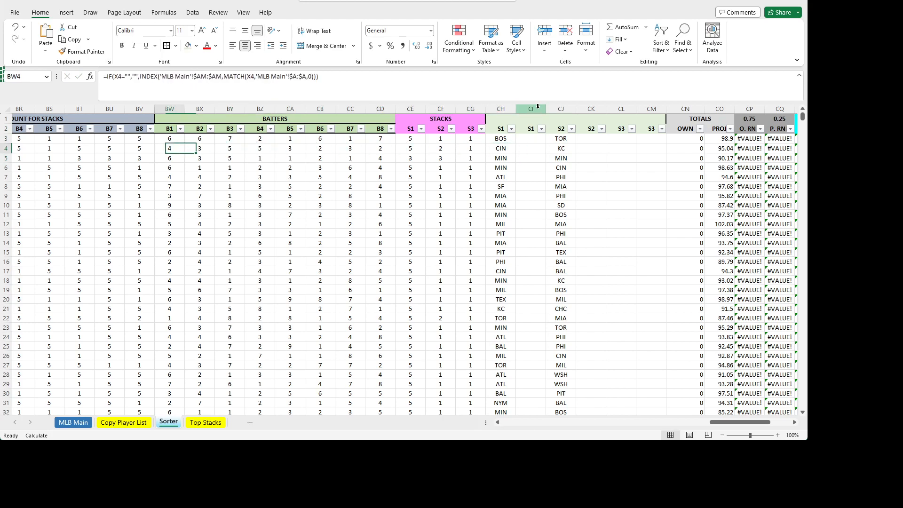
pyautogui.press('Left')
pyautogui.press('Left')
pyautogui.press('Left')
pyautogui.press('Right')
pyautogui.press('Right')
pyautogui.press('Right')
pyautogui.press('Left')
pyautogui.press('Right')
pyautogui.press('Left')
pyautogui.press('Right')
pyautogui.press('Right')
pyautogui.press('Right')
pyautogui.press('Right')
pyautogui.press('Right')
pyautogui.press('Right')
pyautogui.press('Right')
pyautogui.press('Right')
pyautogui.press('Right')
pyautogui.press('Right')
pyautogui.press('Right')
pyautogui.press('Right')
pyautogui.press('Right')
pyautogui.press('Right')
pyautogui.press('Right')
pyautogui.press('Right')
pyautogui.press('Right')
pyautogui.press('Right')
pyautogui.press('Right')
pyautogui.press('Right')
pyautogui.press('Right')
pyautogui.press('Right')
pyautogui.press('Right')
pyautogui.press('Right')
pyautogui.press('Right')
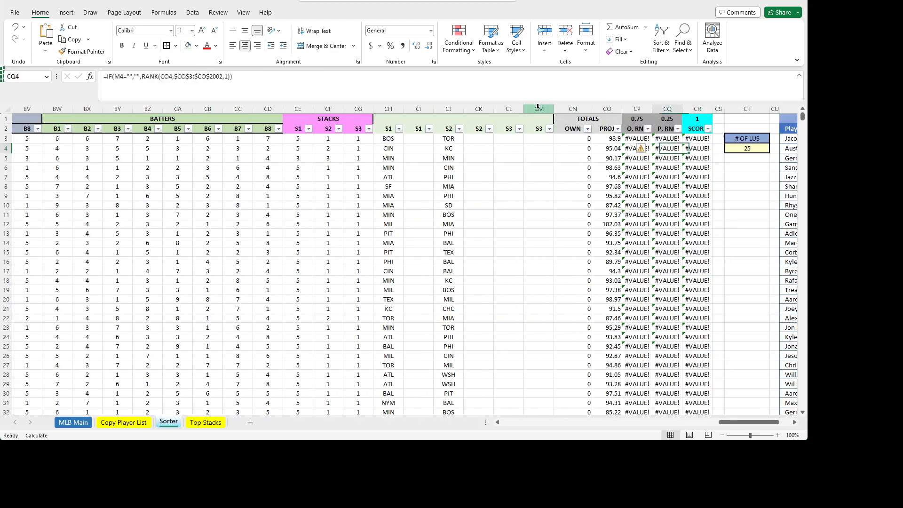
pyautogui.press('Down')
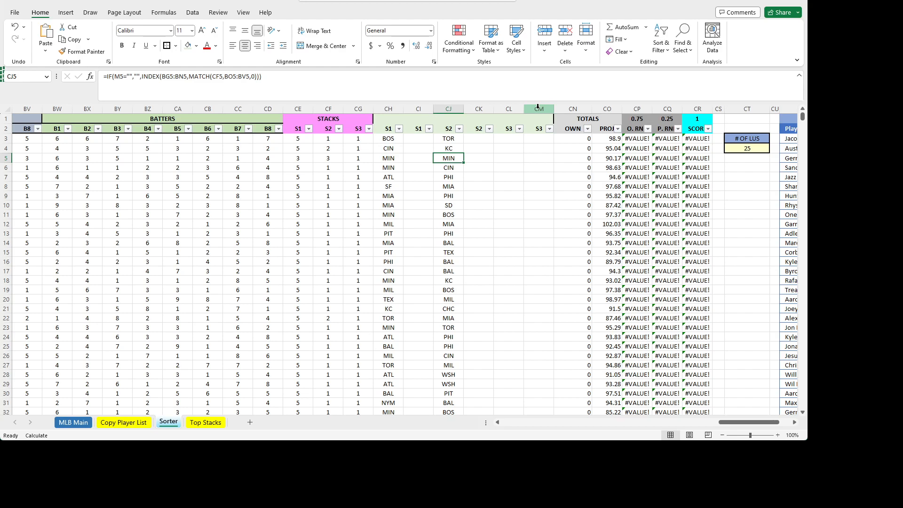
pyautogui.press('Left')
pyautogui.press('Left')
pyautogui.press('Right')
pyautogui.press('Right')
# - Compare the CE5, CH5 and CJ5 formulas, recalculate with F9, and select CJ3
pyautogui.press('Left')
pyautogui.press('Left')
pyautogui.press('Left')
pyautogui.press('Left')
pyautogui.press('Left')
pyautogui.press('Left')
pyautogui.press('Left')
pyautogui.press('Left')
pyautogui.press('Left')
pyautogui.press('Left')
pyautogui.press('Left')
pyautogui.press('Left')
pyautogui.press('Left')
pyautogui.press('Left')
pyautogui.press('Left')
pyautogui.press('Left')
pyautogui.press('Right')
pyautogui.press('Right')
pyautogui.press('Right')
pyautogui.press('Right')
pyautogui.press('Right')
pyautogui.press('Right')
pyautogui.press('Right')
pyautogui.press('Right')
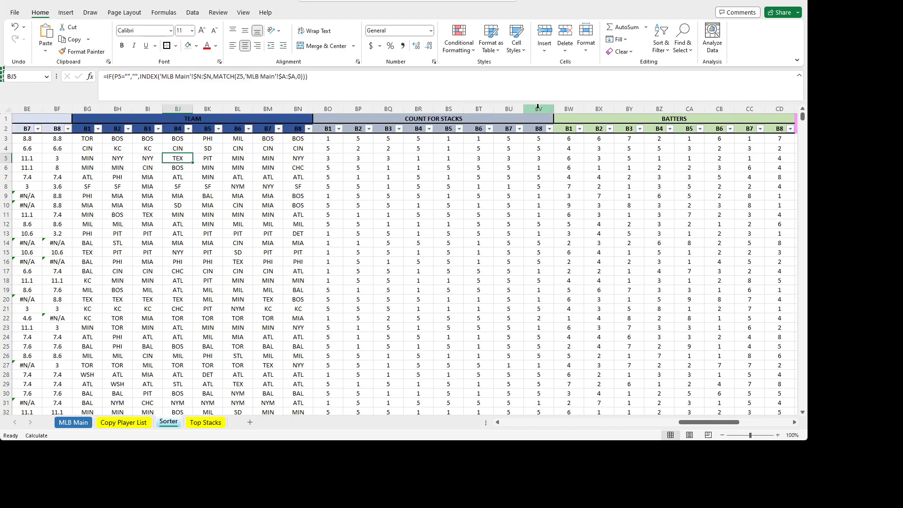
pyautogui.press('Left')
pyautogui.press('Left')
pyautogui.press('Left')
pyautogui.press('Left')
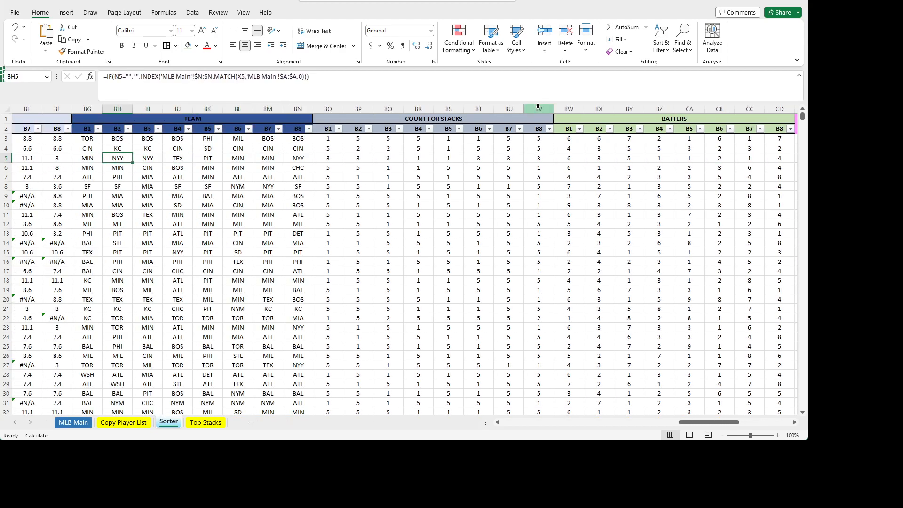
pyautogui.press('Right')
pyautogui.press('Right')
pyautogui.press('Right')
pyautogui.press('Right')
pyautogui.press('Right')
pyautogui.press('Right')
pyautogui.press('Right')
pyautogui.press('Right')
pyautogui.press('Right')
pyautogui.press('Right')
pyautogui.press('Right')
pyautogui.press('Right')
pyautogui.press('Right')
pyautogui.press('Right')
pyautogui.press('Right')
pyautogui.press('Right')
pyautogui.press('Right')
pyautogui.press('Right')
pyautogui.press('Right')
pyautogui.press('Right')
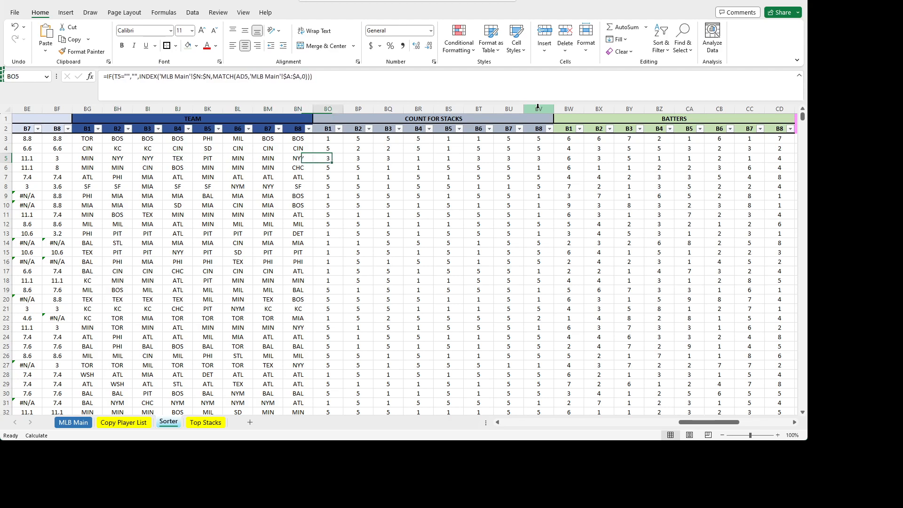
pyautogui.press('Right')
pyautogui.press('Left')
pyautogui.press('Left')
pyautogui.press('Left')
pyautogui.press('Left')
pyautogui.press('Left')
pyautogui.press('Left')
pyautogui.press('Left')
pyautogui.press('Left')
pyautogui.press('Left')
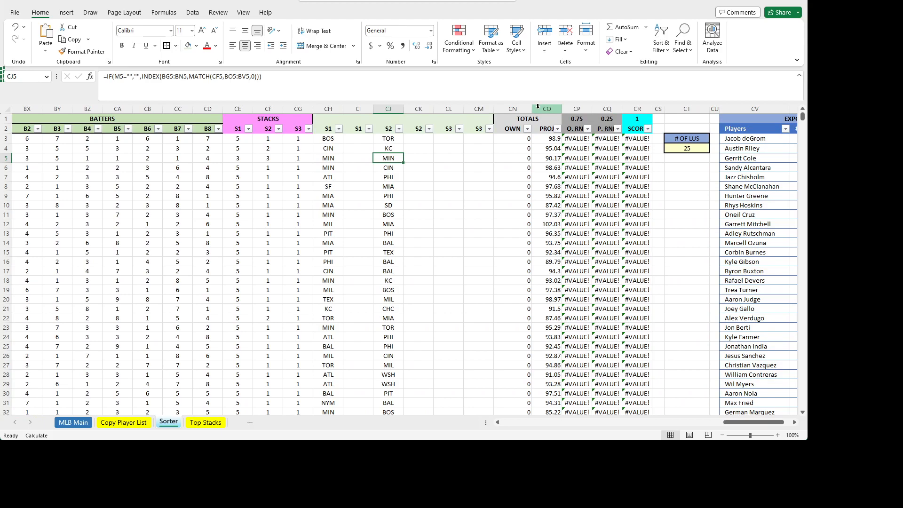
pyautogui.press('Left')
pyautogui.press('Left')
pyautogui.press('Right')
pyautogui.press('Right')
pyautogui.press('Left')
pyautogui.press('Left')
pyautogui.press('Right')
pyautogui.press('Right')
pyautogui.press('Left')
pyautogui.press('Left')
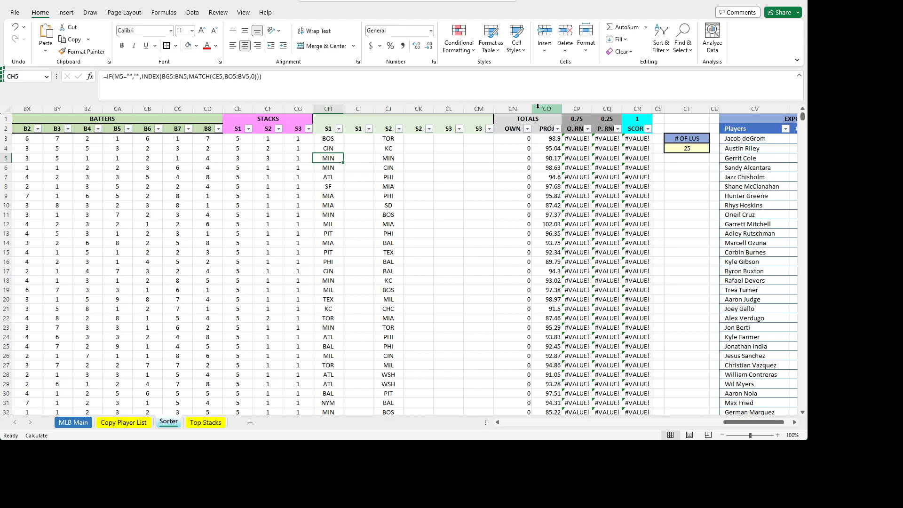
pyautogui.press('Right')
pyautogui.press('Right')
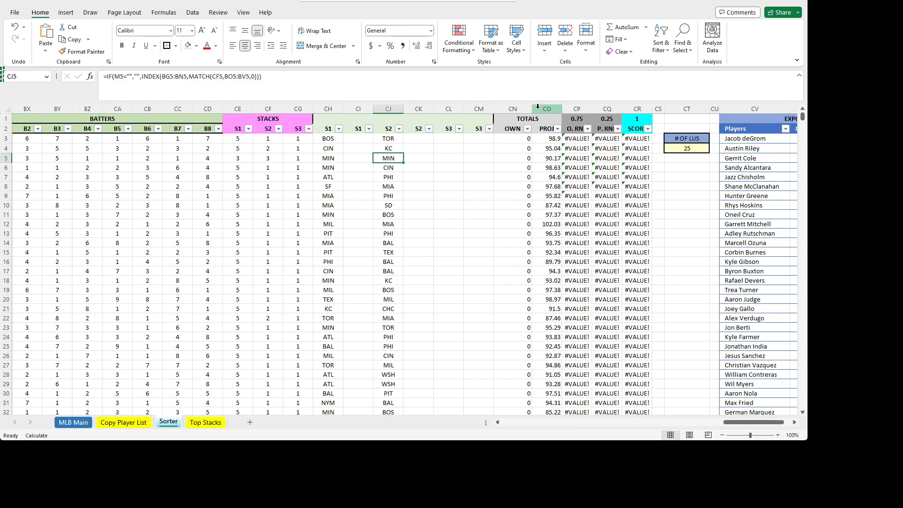
pyautogui.press('F9')
pyautogui.click(388, 138)
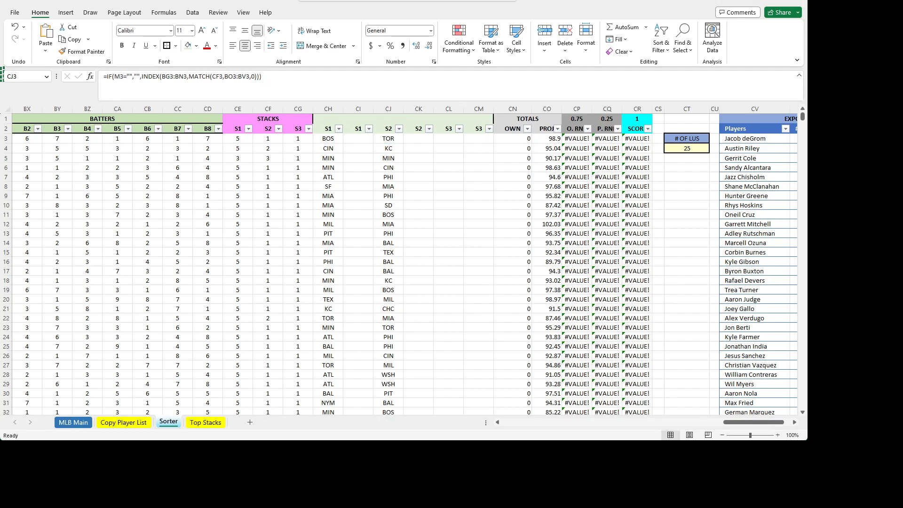
pyautogui.click(391, 140)
# - Replace CJ3's INDEX/MATCH tail with IF(INDEX(BG3:BN3, as the new lookup start
pyautogui.click(319, 83)
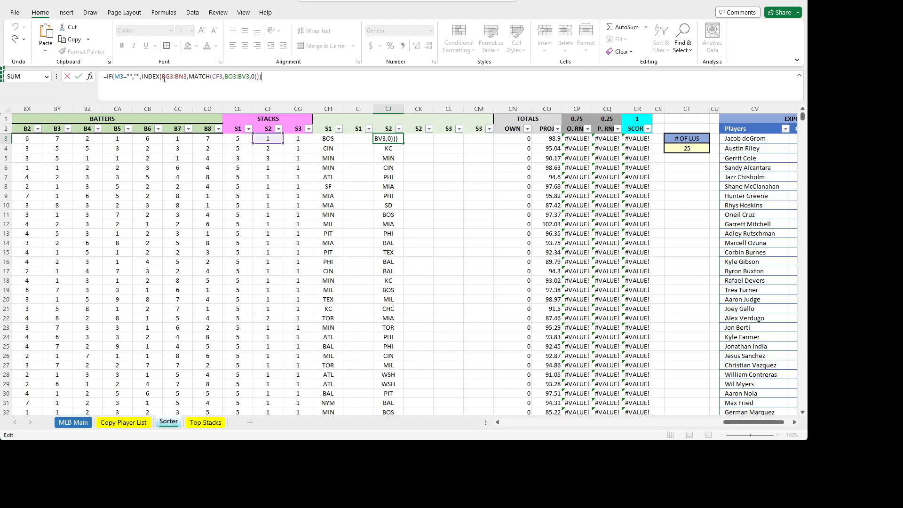
pyautogui.moveTo(142, 76); pyautogui.dragTo(391, 77)
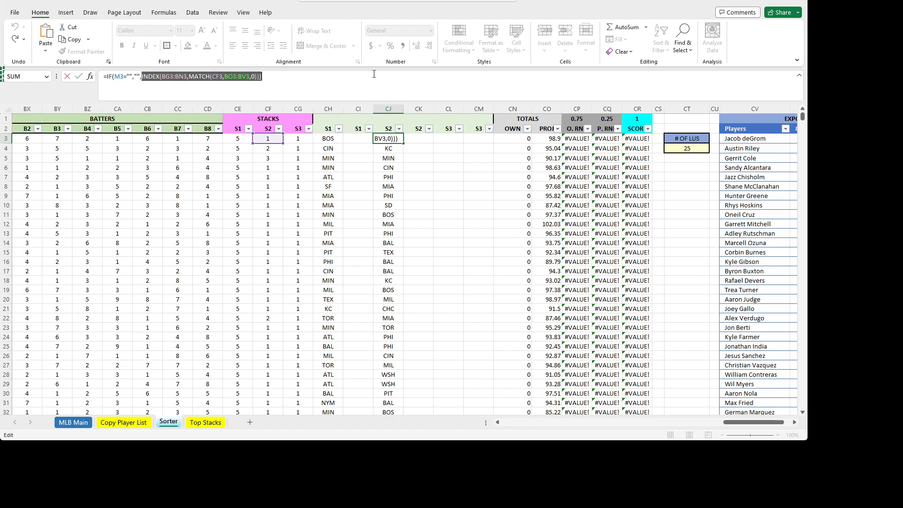
pyautogui.press('Delete')
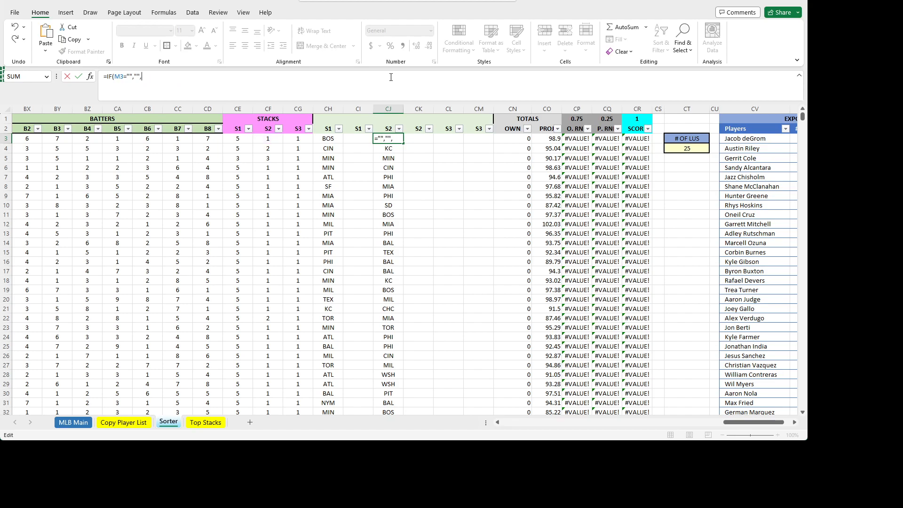
pyautogui.write('IF(INDEX(')
pyautogui.moveTo(742, 422); pyautogui.dragTo(701, 436)
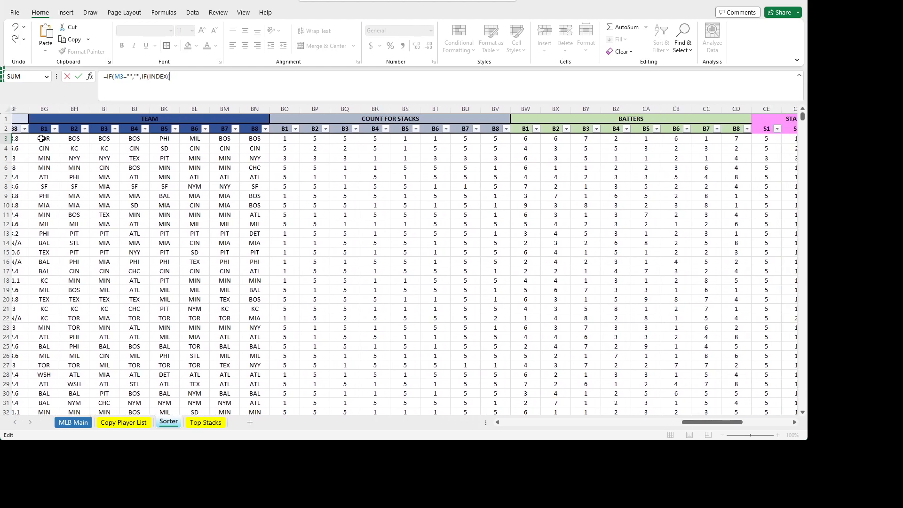
pyautogui.moveTo(41, 138); pyautogui.dragTo(254, 138)
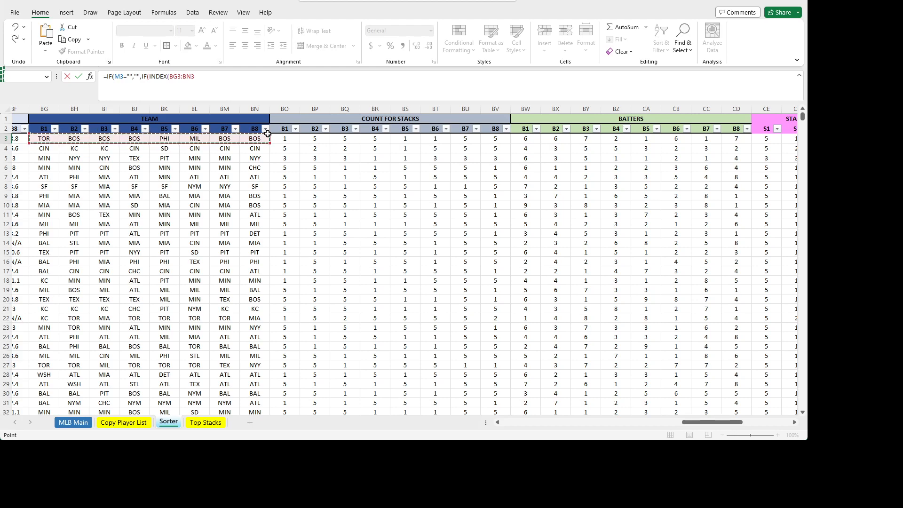
# - Continue with MATCH(CF3,BO3:BV3,0))<>CH3 to compare the matched team against CH3
pyautogui.write(',MATCH(')
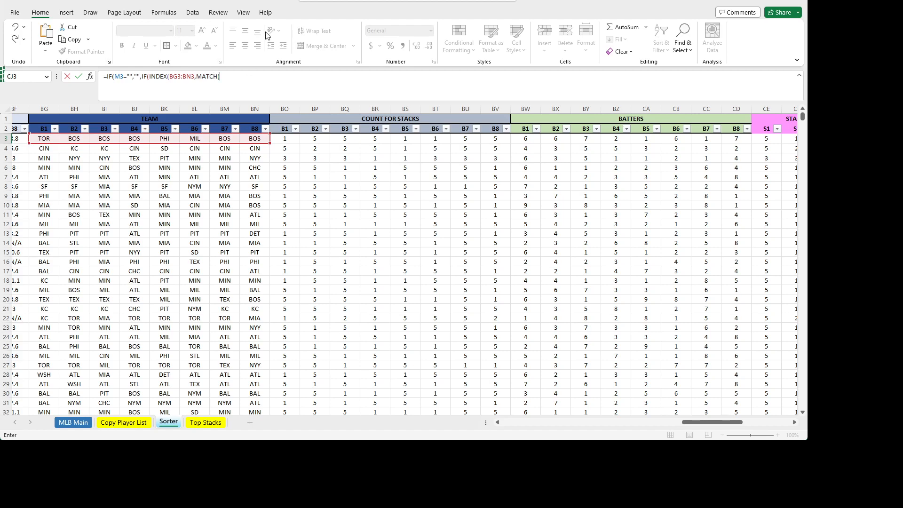
pyautogui.moveTo(706, 422); pyautogui.dragTo(718, 422)
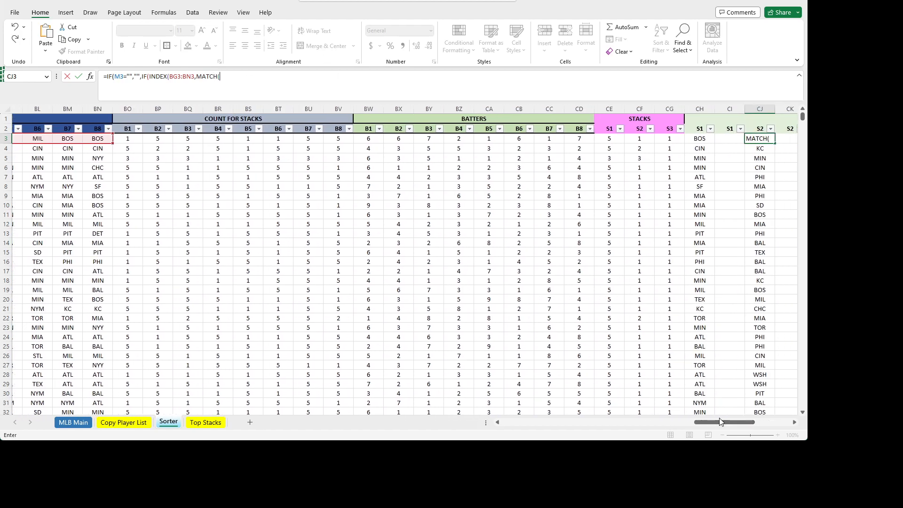
pyautogui.write('CF3,')
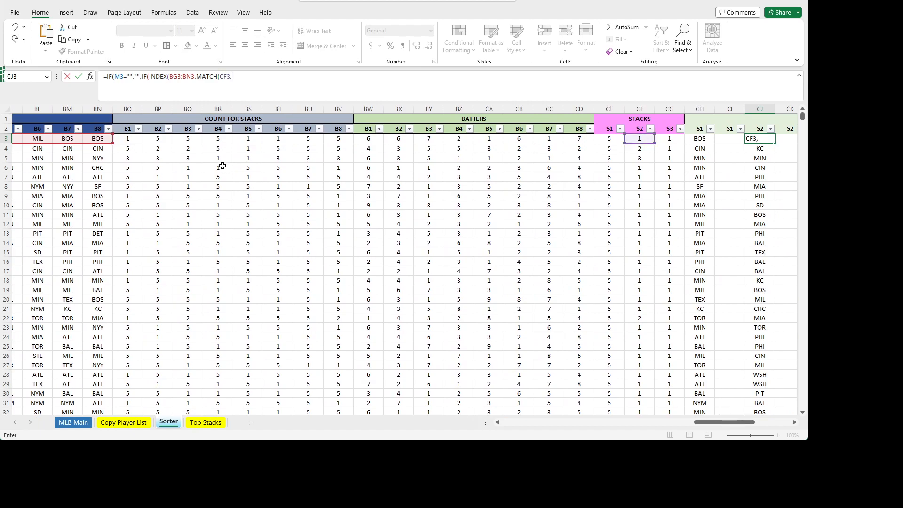
pyautogui.moveTo(708, 423); pyautogui.dragTo(686, 423)
pyautogui.moveTo(399, 138); pyautogui.dragTo(612, 138)
pyautogui.click(347, 82)
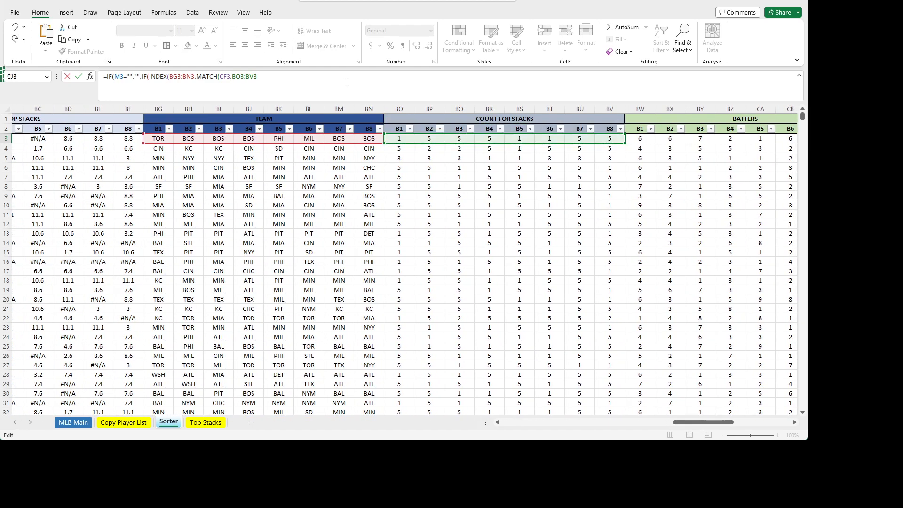
pyautogui.write(',0))<>')
pyautogui.moveTo(708, 425); pyautogui.dragTo(738, 425)
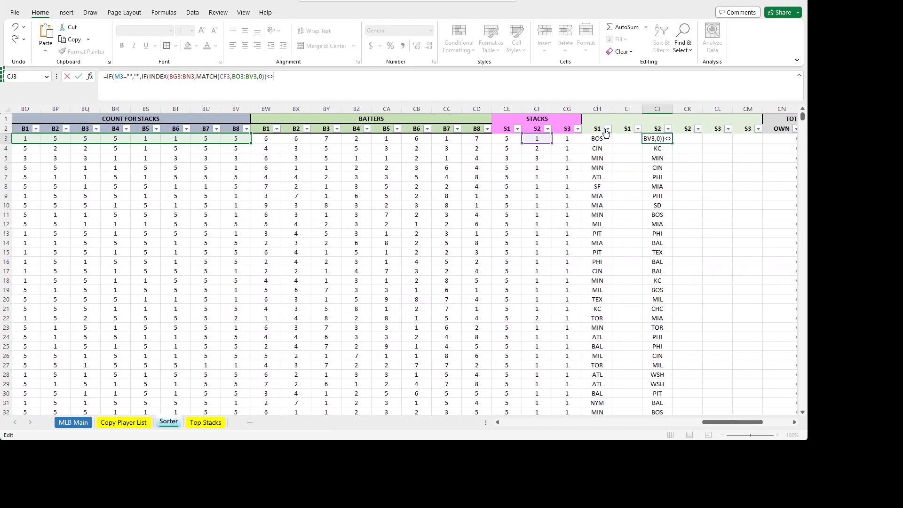
pyautogui.write('CH(CF3')
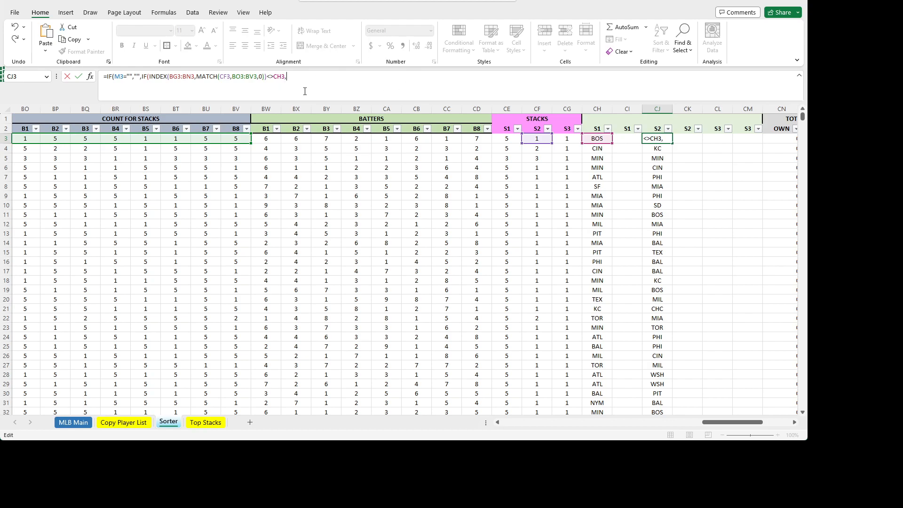
# - Remove a wrongly pasted fragment and select INDEX(BG3:BN3,MATCH(CF3,BO3:BV3,0)) for reuse
pyautogui.moveTo(266, 76); pyautogui.dragTo(148, 84)
pyautogui.click(292, 74)
pyautogui.write('=IF(M3="","",INDEX(BG3:BN3,MATCH(CE3,BO3:BV3,0)))')
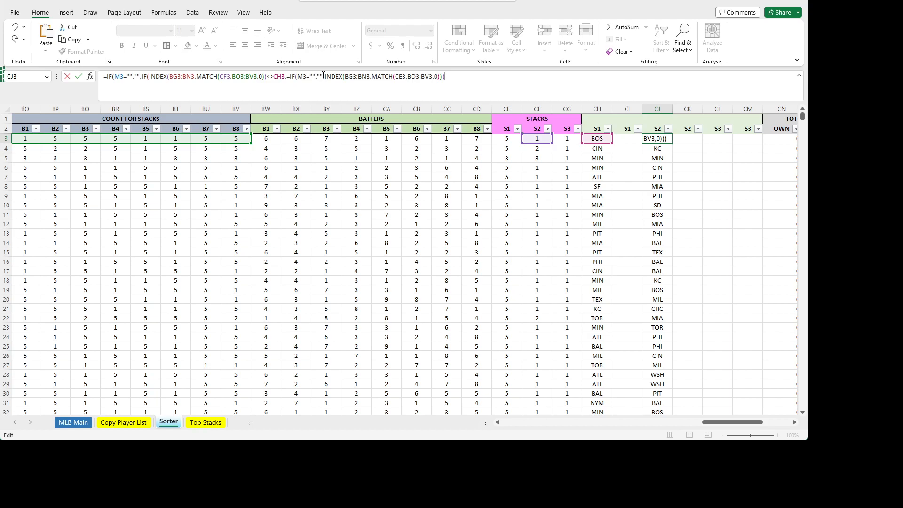
pyautogui.moveTo(449, 78); pyautogui.dragTo(301, 90)
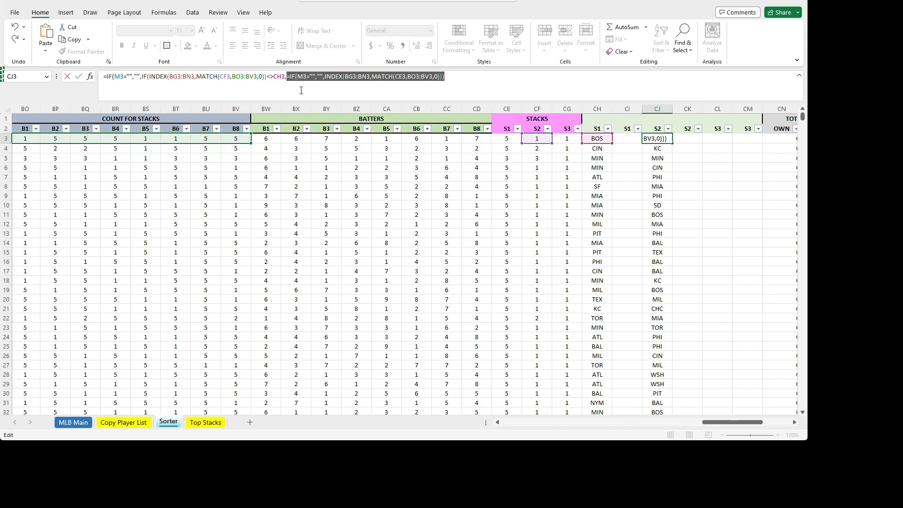
pyautogui.press('BackSpace')
pyautogui.moveTo(150, 77); pyautogui.dragTo(268, 77)
# - Paste INDEX(BG3:BN3,MATCH(CF3,BO3:BV3,0)) as the result when it differs from CH3
pyautogui.hotkey('ctrl', 'c')
pyautogui.click(362, 86)
pyautogui.hotkey('ctrl', 'v')
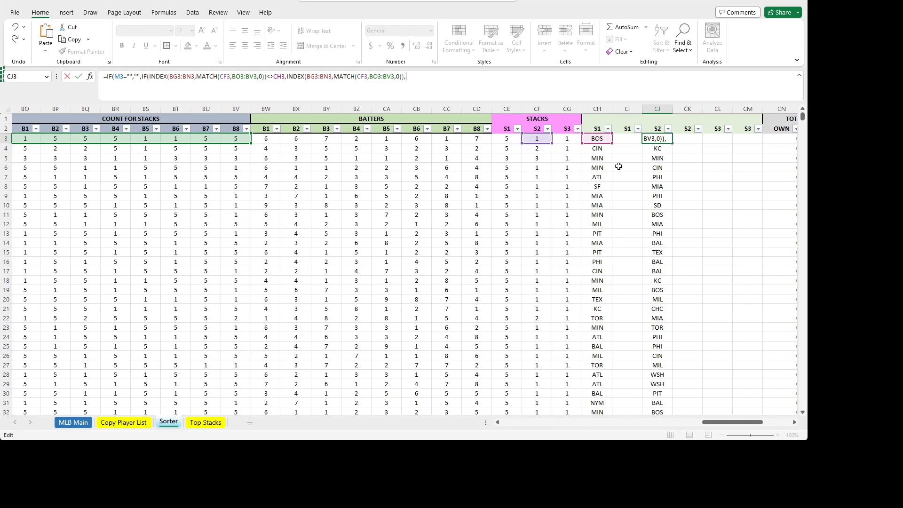
# - Start the fallback INDEX/MATCH on CF3 using the shifted team range BH3:BN3
pyautogui.moveTo(736, 423); pyautogui.dragTo(707, 425)
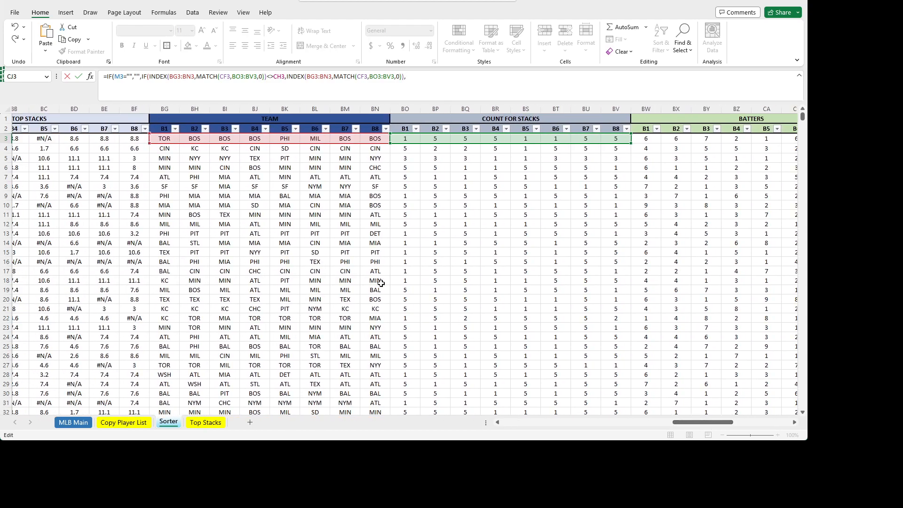
pyautogui.moveTo(193, 139); pyautogui.dragTo(378, 139)
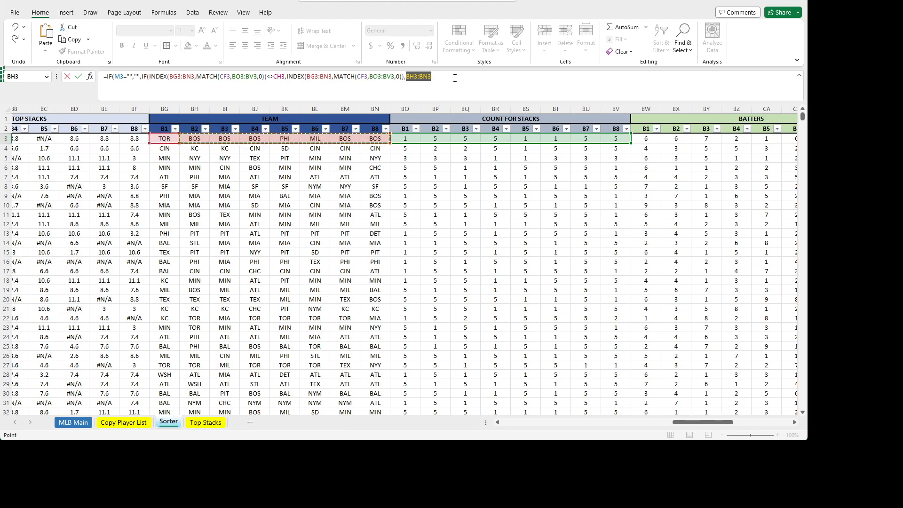
pyautogui.press('F2')
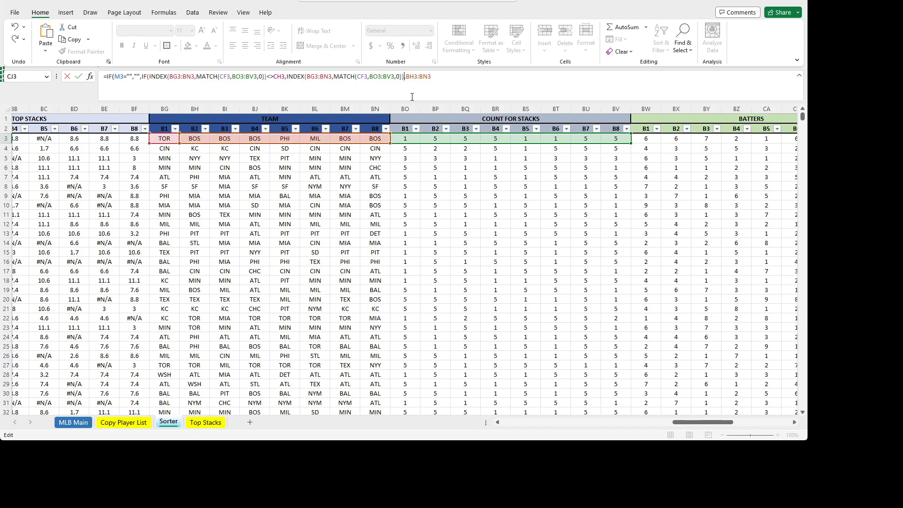
pyautogui.write('INDEX(BG3:BN3,MATCH(CF3')
pyautogui.write(',MATCH(CF3,')
# - Complete the first fallback lookup using BP3:BV3 as the match range, closing it with ,0)))
pyautogui.moveTo(441, 141); pyautogui.dragTo(616, 138)
pyautogui.click(552, 86)
pyautogui.write(',0')
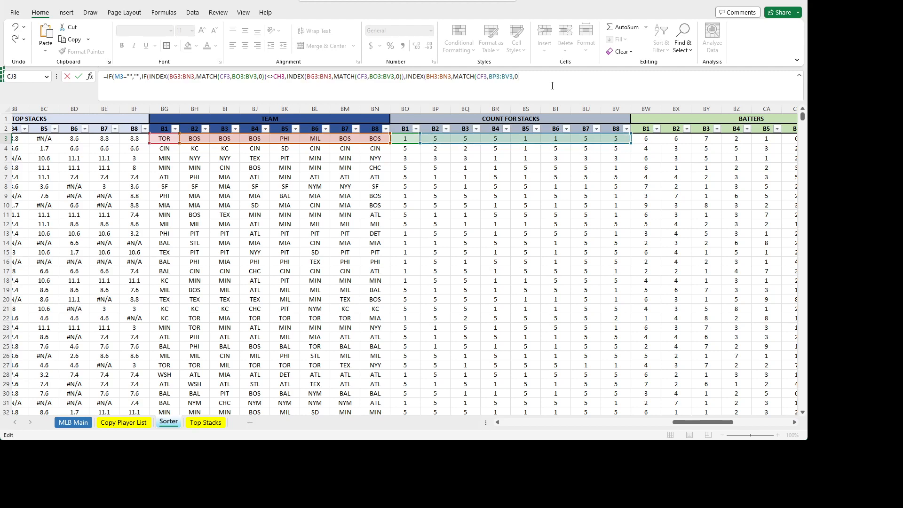
pyautogui.write('))')
pyautogui.moveTo(710, 421); pyautogui.dragTo(747, 421)
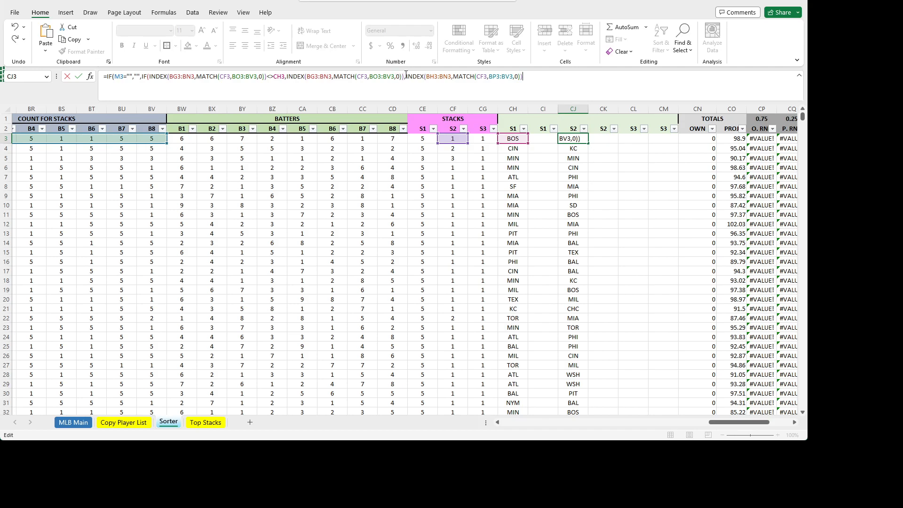
pyautogui.write(',')
# - Replace the trailing fallback INDEX with a pasted copy of the inner IF(INDEX…)<>CH3 clause
pyautogui.moveTo(535, 77); pyautogui.dragTo(407, 82)
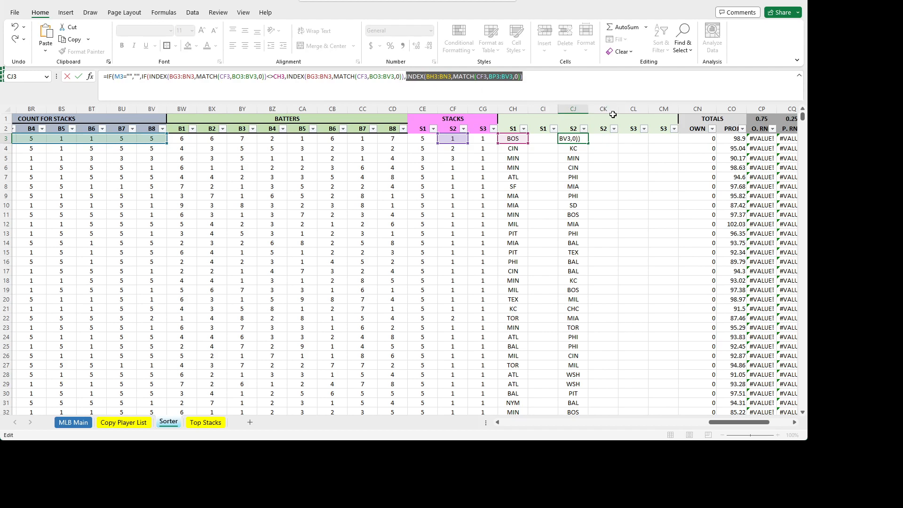
pyautogui.hotkey('ctrl', 'x')
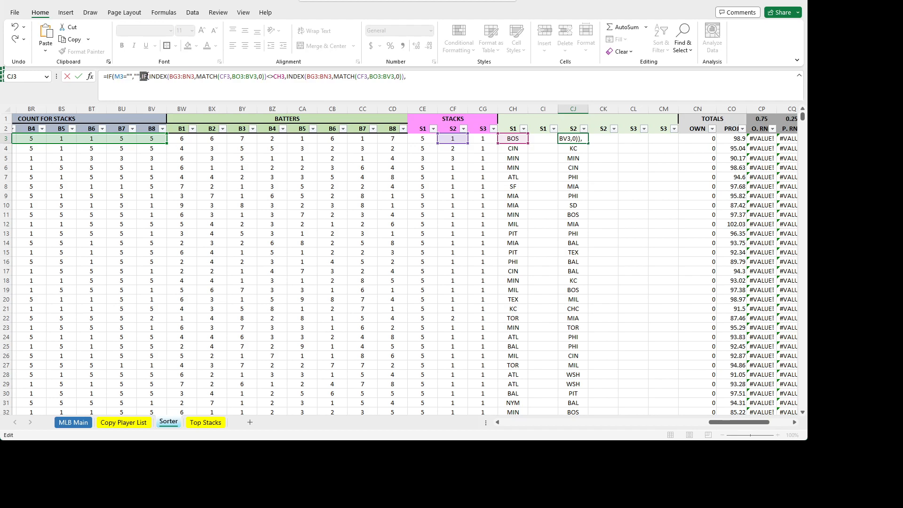
pyautogui.click(142, 77)
pyautogui.moveTo(141, 76); pyautogui.dragTo(404, 76)
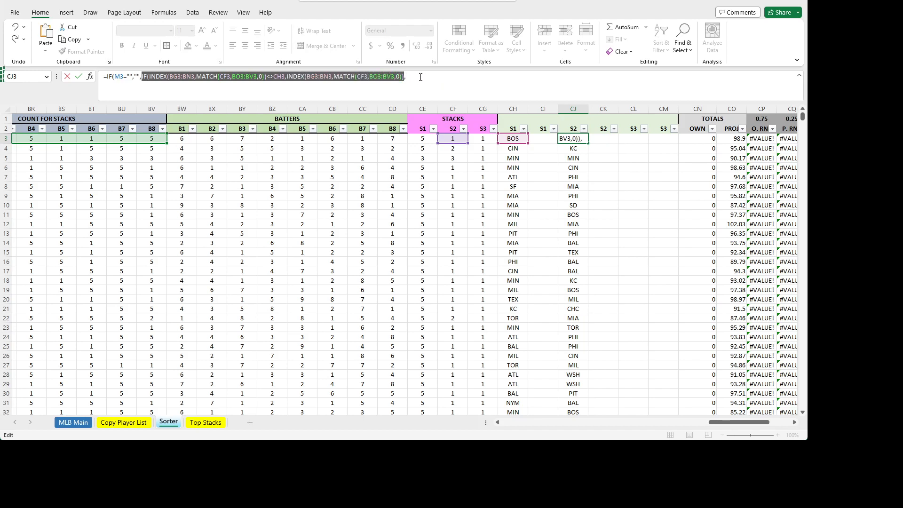
pyautogui.click(420, 77)
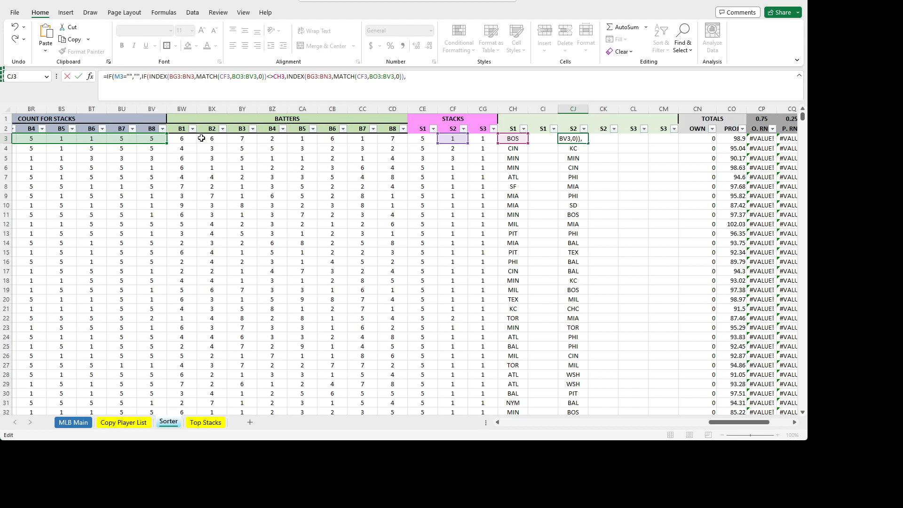
pyautogui.hotkey('ctrl', 'v')
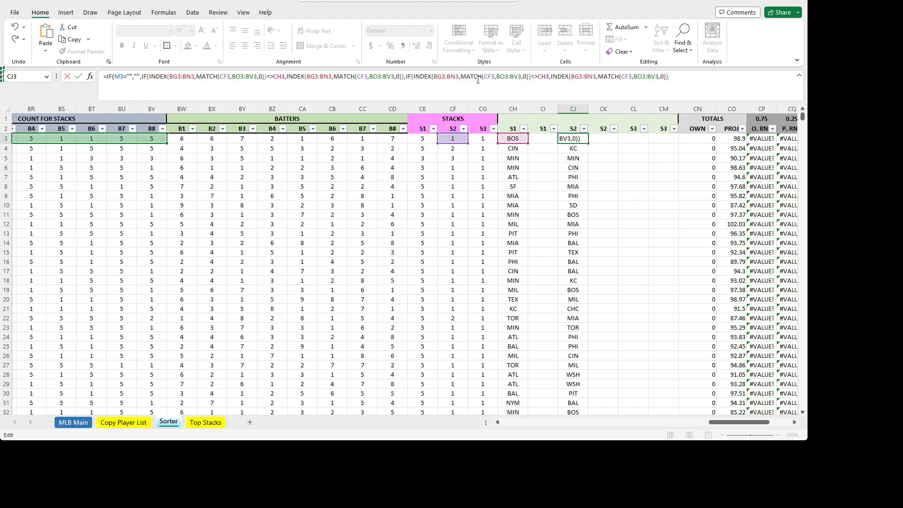
# - Shift the second clause's team ranges to BH3:BN3 and match ranges to BP3:BV3
pyautogui.click(441, 76)
pyautogui.moveTo(733, 426); pyautogui.dragTo(698, 425)
pyautogui.press('BackSpace')
pyautogui.write('H')
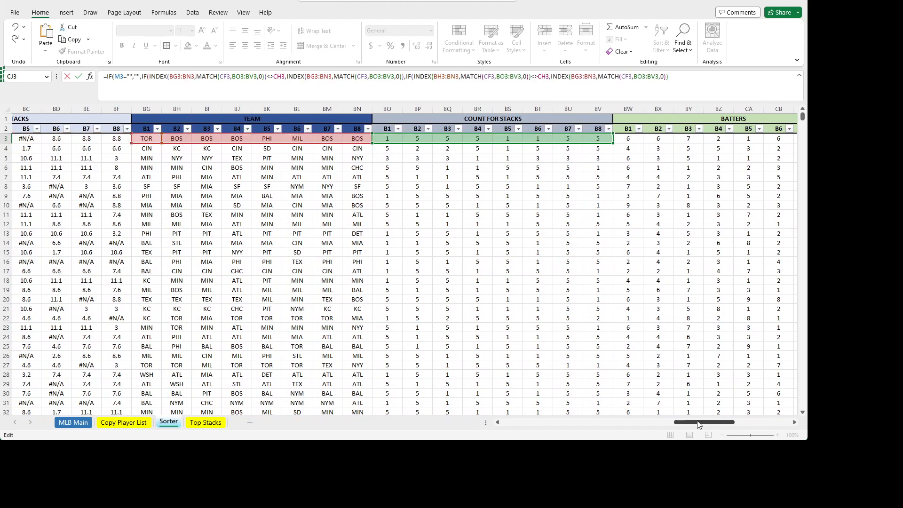
pyautogui.press('BackSpace')
pyautogui.write('P')
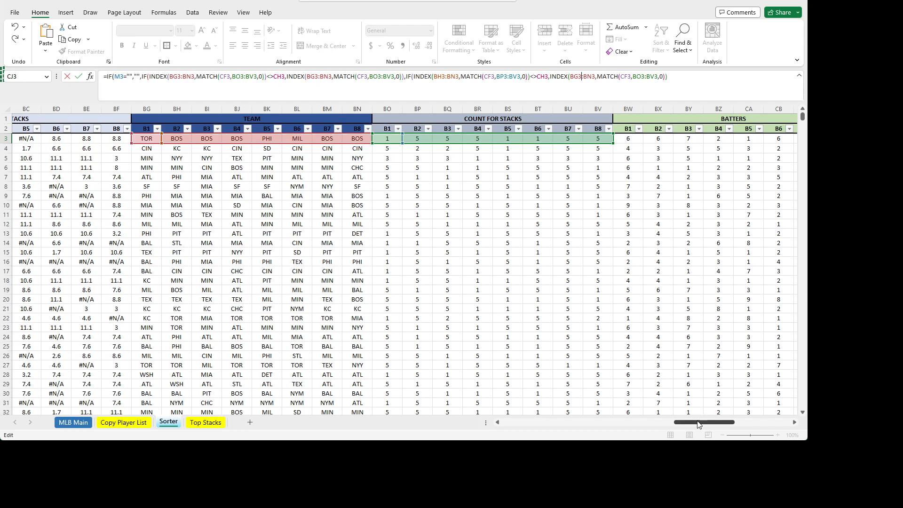
pyautogui.press('BackSpace')
pyautogui.write('H')
pyautogui.press('BackSpace')
pyautogui.write('P')
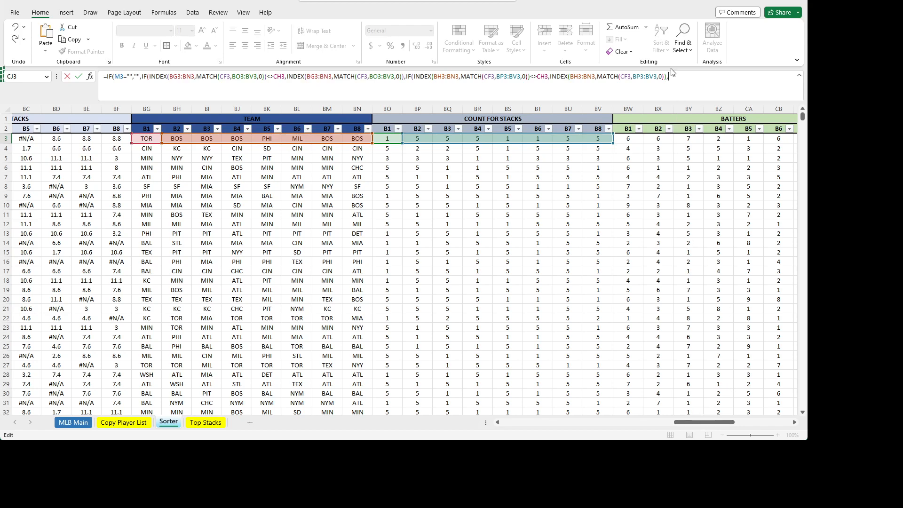
# - Copy the latest IF clause and paste another copy at the formula's end
pyautogui.moveTo(670, 78); pyautogui.dragTo(407, 87)
pyautogui.hotkey('ctrl', 'c')
pyautogui.click(704, 81)
pyautogui.hotkey('ctrl', 'v')
pyautogui.click(707, 78)
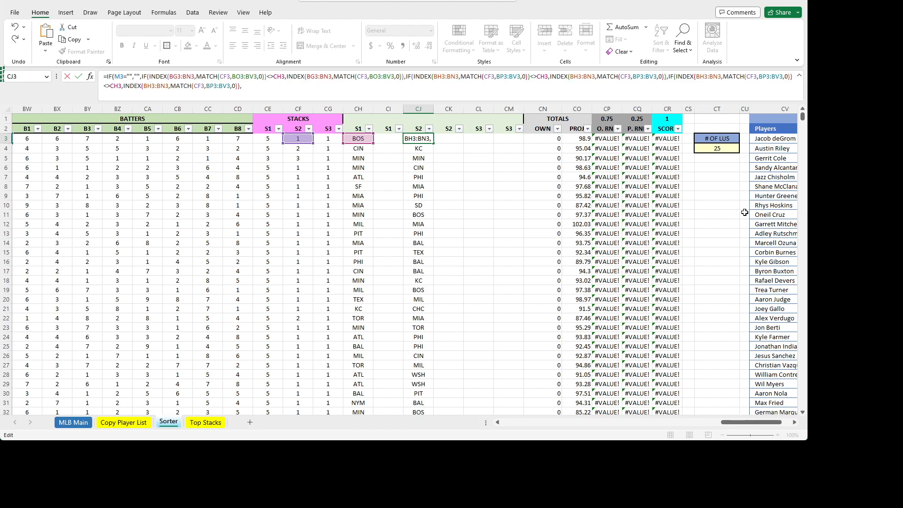
# - Shift the newly pasted clause's ranges to BI3:BN3 and BQ3:BV3
pyautogui.moveTo(752, 429); pyautogui.dragTo(708, 433)
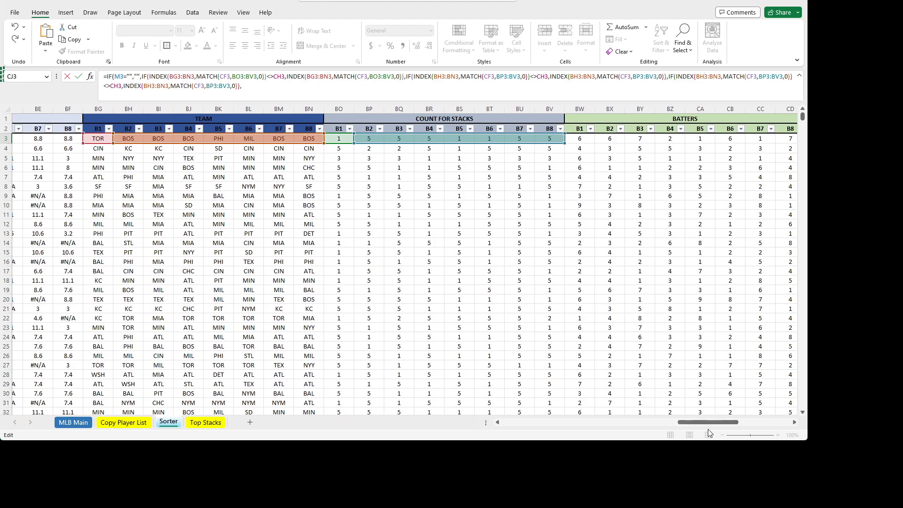
pyautogui.press('BackSpace')
pyautogui.write('I')
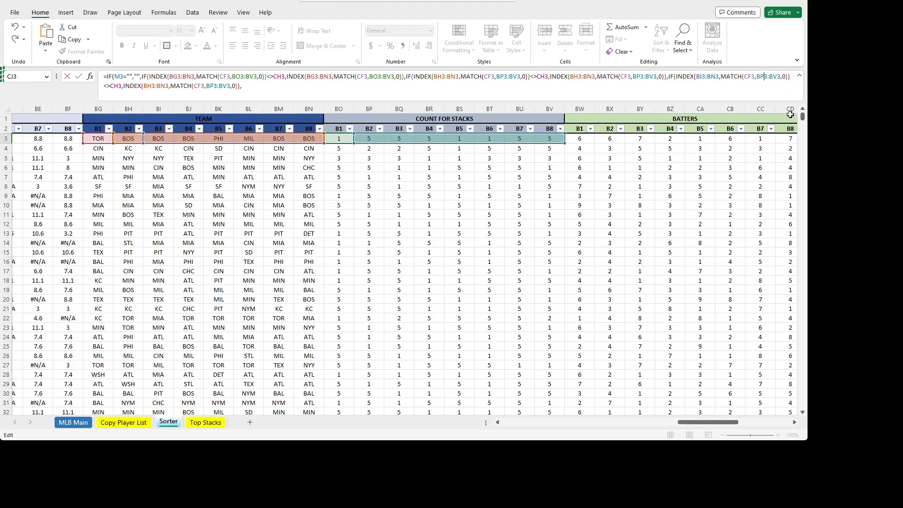
pyautogui.press('BackSpace')
pyautogui.write('Q')
pyautogui.press('BackSpace')
pyautogui.write('I')
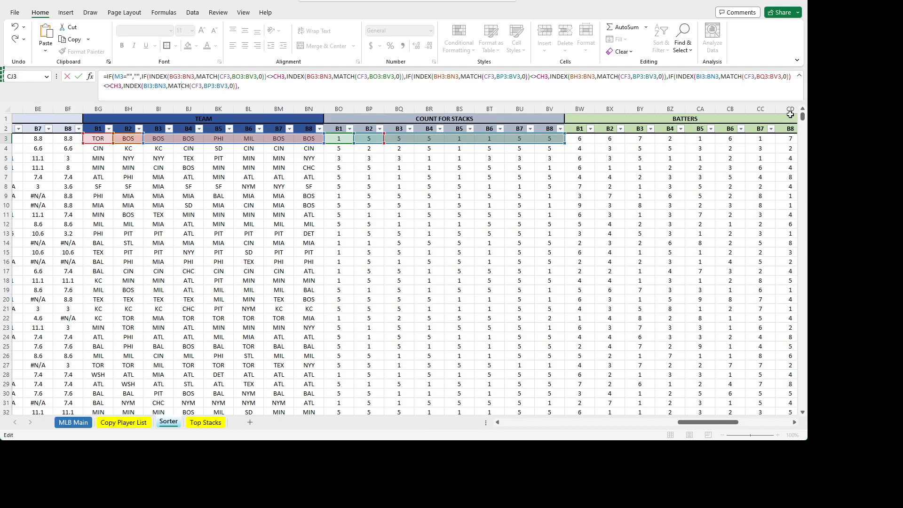
pyautogui.press('BackSpace')
pyautogui.write('Q')
# - Paste another IF clause and change its team ranges to BJ3:BN3
pyautogui.hotkey('ctrl', 'v')
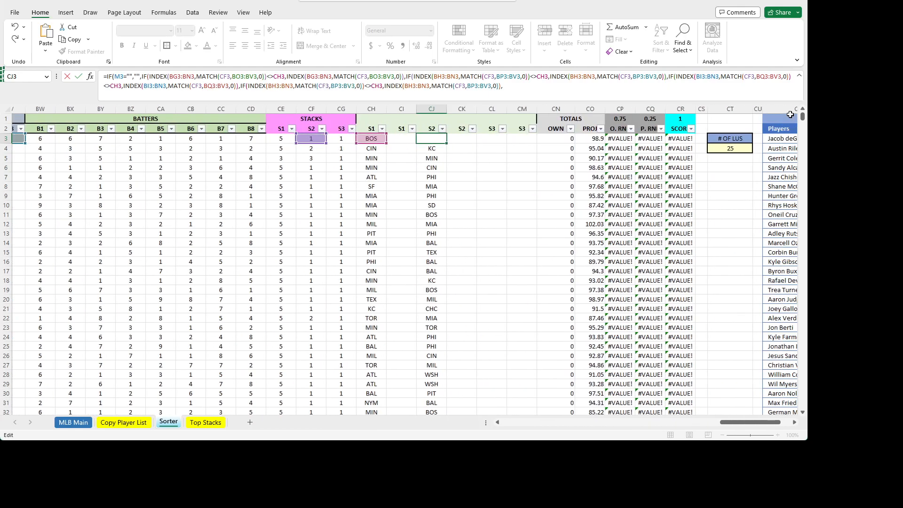
pyautogui.click(277, 88)
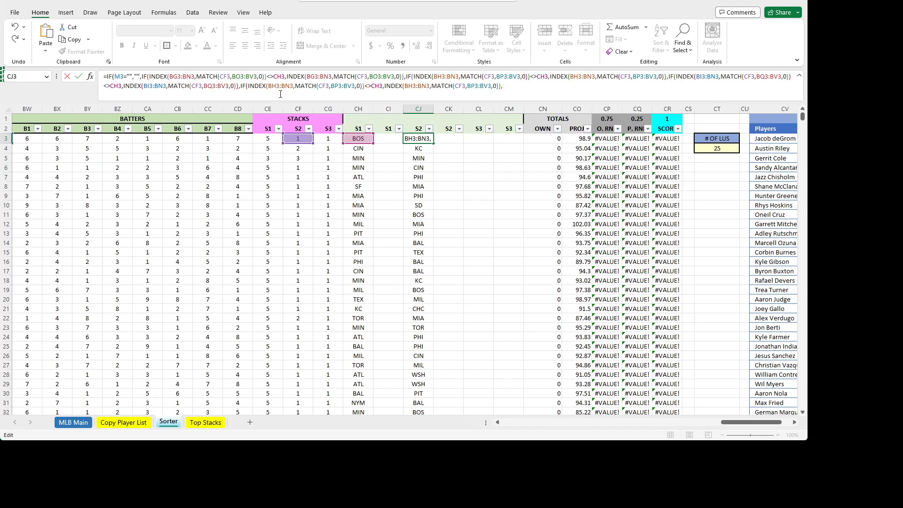
pyautogui.press('BackSpace')
pyautogui.write('J')
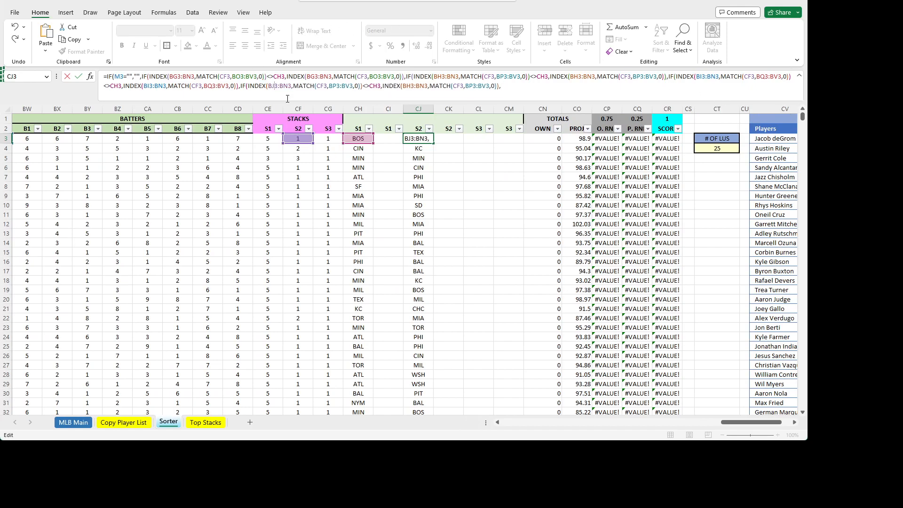
pyautogui.press('Right')
pyautogui.press('Right')
pyautogui.press('Right')
pyautogui.press('Right')
pyautogui.press('Right')
pyautogui.press('Right')
pyautogui.press('Right')
pyautogui.press('Right')
pyautogui.press('Right')
pyautogui.press('Right')
pyautogui.press('Right')
pyautogui.press('Right')
pyautogui.press('Right')
pyautogui.press('Right')
pyautogui.press('Right')
pyautogui.press('Right')
pyautogui.press('Right')
pyautogui.press('Right')
pyautogui.press('Right')
pyautogui.press('Right')
pyautogui.press('Right')
pyautogui.press('Right')
pyautogui.press('Right')
pyautogui.press('Right')
pyautogui.press('Right')
pyautogui.press('Right')
pyautogui.press('Right')
pyautogui.press('Right')
pyautogui.press('Right')
pyautogui.press('Right')
pyautogui.press('Right')
pyautogui.press('Right')
pyautogui.press('Right')
pyautogui.press('BackSpace')
pyautogui.write('J')
pyautogui.press('Right')
pyautogui.press('Right')
pyautogui.press('Right')
pyautogui.press('Right')
pyautogui.press('Right')
pyautogui.press('Right')
pyautogui.press('Right')
pyautogui.press('Right')
pyautogui.press('Right')
pyautogui.press('Right')
pyautogui.press('Right')
pyautogui.press('Right')
pyautogui.press('Right')
pyautogui.press('Right')
pyautogui.press('Right')
pyautogui.press('Right')
pyautogui.press('Right')
pyautogui.press('Right')
pyautogui.press('Right')
pyautogui.press('Right')
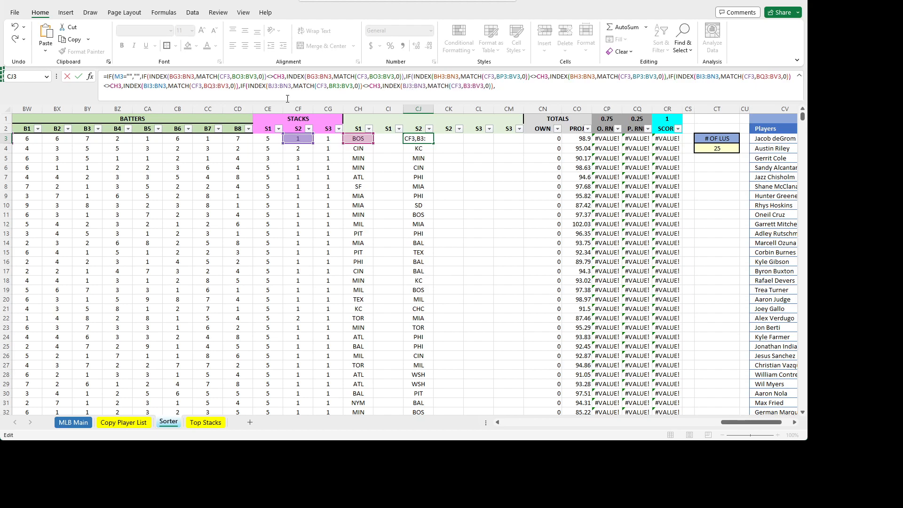
pyautogui.press('Right')
pyautogui.press('Right')
pyautogui.press('Right')
pyautogui.press('Right')
pyautogui.press('Right')
pyautogui.press('Right')
pyautogui.press('Right')
pyautogui.press('Right')
# - Append a clause using BK3:BN3 team ranges matched against BS3:BV3
pyautogui.hotkey('ctrl', 'v')
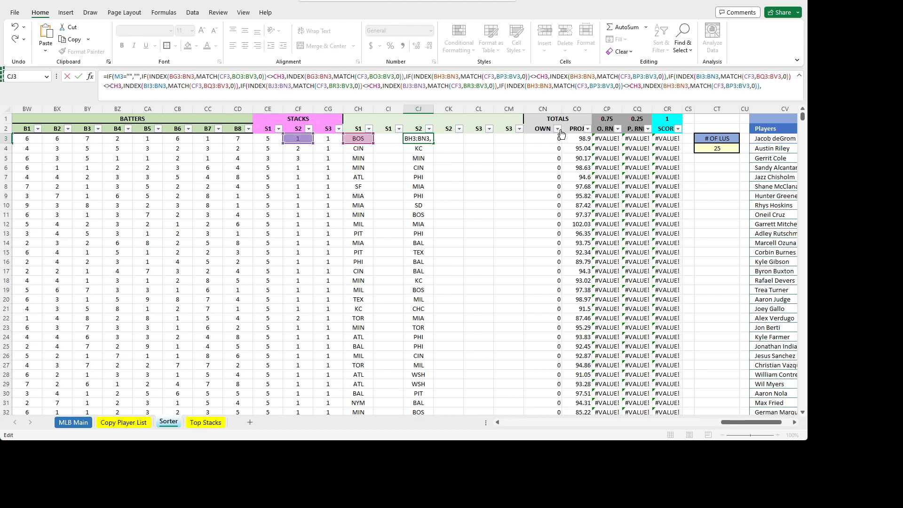
pyautogui.press('BackSpace')
pyautogui.write('K')
pyautogui.press('Right')
pyautogui.press('Right')
pyautogui.press('Right')
pyautogui.press('Right')
pyautogui.press('Right')
pyautogui.press('Right')
pyautogui.press('Right')
pyautogui.press('Right')
pyautogui.press('Right')
pyautogui.press('Right')
pyautogui.press('Right')
pyautogui.press('Right')
pyautogui.press('Right')
pyautogui.press('Right')
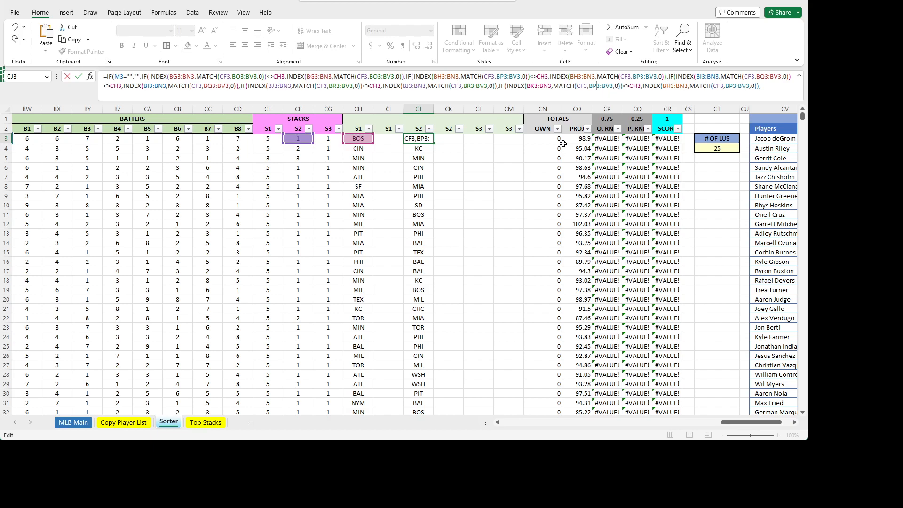
pyautogui.press('BackSpace')
pyautogui.write('S')
pyautogui.press('Right')
pyautogui.press('Right')
pyautogui.press('Right')
pyautogui.press('Right')
pyautogui.press('Right')
pyautogui.press('Right')
pyautogui.press('Right')
pyautogui.press('Right')
pyautogui.press('Right')
pyautogui.press('Right')
pyautogui.press('Right')
pyautogui.press('Right')
pyautogui.press('Right')
pyautogui.press('Right')
pyautogui.press('Right')
pyautogui.press('Right')
pyautogui.press('Right')
pyautogui.press('Right')
pyautogui.press('Right')
pyautogui.press('Right')
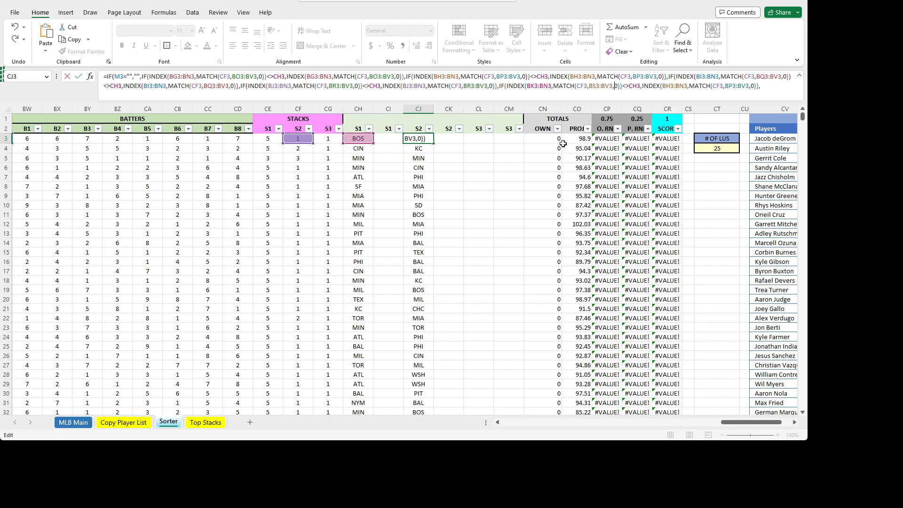
pyautogui.press('BackSpace')
pyautogui.write('K')
pyautogui.press('Right')
pyautogui.press('Right')
pyautogui.press('Right')
pyautogui.press('Right')
pyautogui.press('Right')
pyautogui.press('Right')
pyautogui.press('Right')
pyautogui.press('Right')
pyautogui.press('Right')
pyautogui.press('Right')
pyautogui.press('Right')
pyautogui.press('Right')
pyautogui.press('Right')
pyautogui.press('Right')
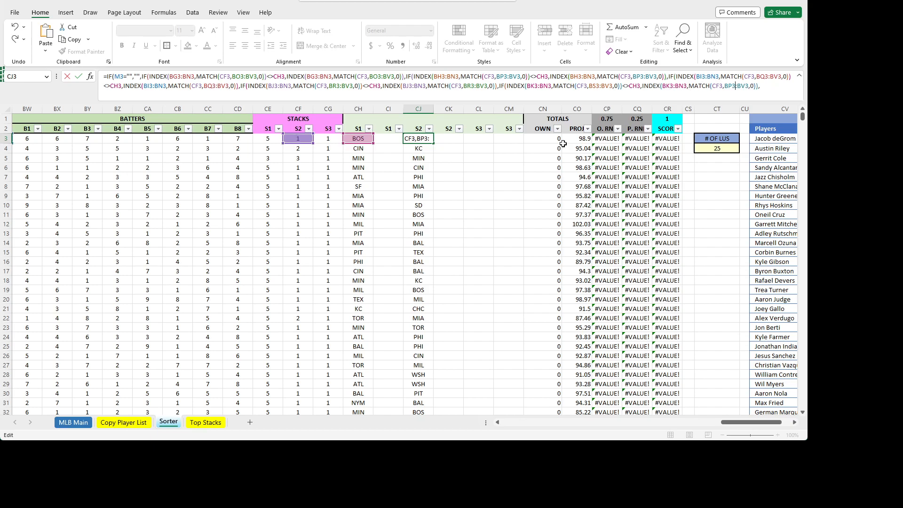
pyautogui.press('BackSpace')
pyautogui.write('S')
pyautogui.press('Right')
pyautogui.press('Right')
pyautogui.press('Right')
pyautogui.press('Right')
pyautogui.press('Right')
# - Append a clause using BL3:BN3 team ranges matched against BT3:BV3
pyautogui.hotkey('ctrl', 'v')
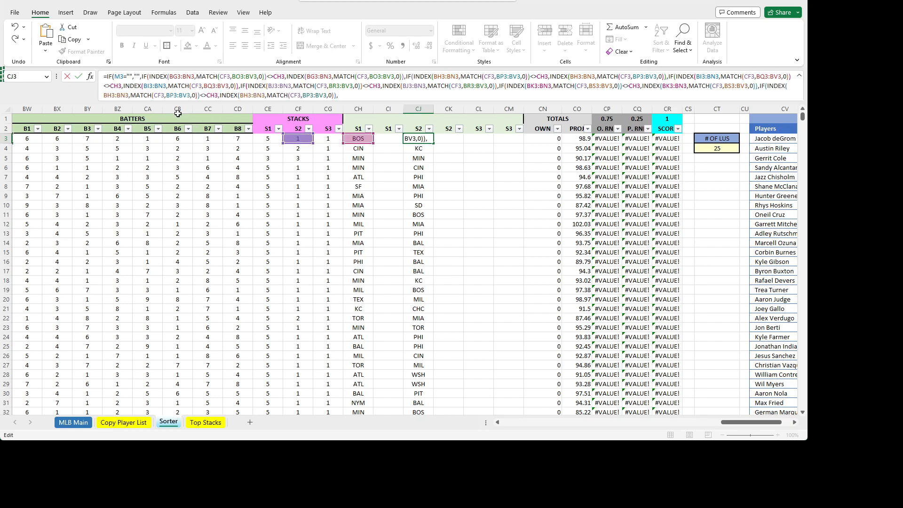
pyautogui.click(113, 96)
pyautogui.press('BackSpace')
pyautogui.write('L')
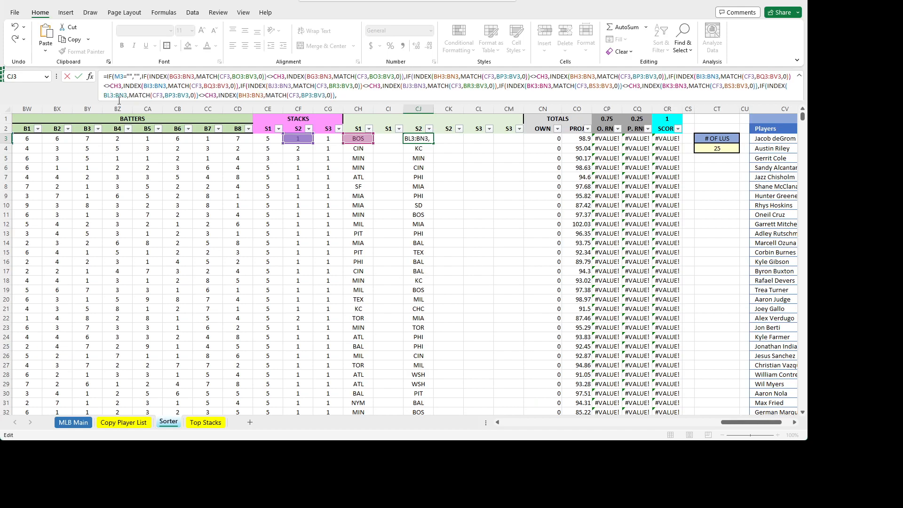
pyautogui.press('Right')
pyautogui.press('Right')
pyautogui.press('Right')
pyautogui.press('Right')
pyautogui.press('Right')
pyautogui.press('Right')
pyautogui.press('Right')
pyautogui.press('Right')
pyautogui.press('Right')
pyautogui.press('Right')
pyautogui.press('Right')
pyautogui.press('Right')
pyautogui.press('Right')
pyautogui.press('Right')
pyautogui.press('Right')
pyautogui.press('Right')
pyautogui.press('Right')
pyautogui.press('Right')
pyautogui.press('BackSpace')
pyautogui.write('T')
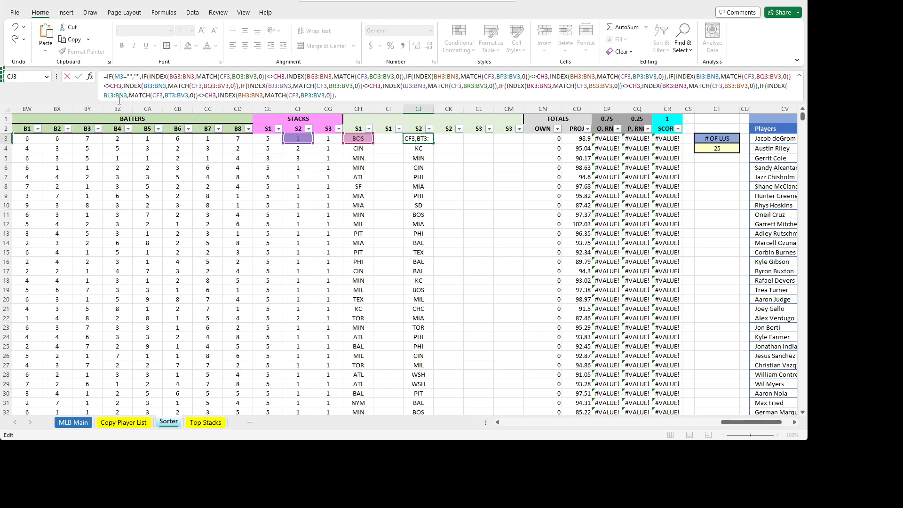
pyautogui.press('Right')
pyautogui.press('Right')
pyautogui.press('Right')
pyautogui.press('Right')
pyautogui.press('Right')
pyautogui.press('Right')
pyautogui.press('Right')
pyautogui.press('Right')
pyautogui.press('Right')
pyautogui.press('Right')
pyautogui.press('Right')
pyautogui.press('Right')
pyautogui.press('Right')
pyautogui.press('Right')
pyautogui.press('Right')
pyautogui.press('Right')
pyautogui.press('Right')
pyautogui.press('Right')
pyautogui.press('Right')
pyautogui.press('Right')
pyautogui.press('BackSpace')
pyautogui.write('L')
pyautogui.press('Right')
pyautogui.press('Right')
pyautogui.press('Right')
pyautogui.press('Right')
pyautogui.press('Right')
pyautogui.press('Right')
pyautogui.press('Right')
pyautogui.press('Right')
pyautogui.press('Right')
pyautogui.press('Right')
pyautogui.press('Right')
pyautogui.press('Right')
pyautogui.press('Right')
pyautogui.press('Right')
pyautogui.press('Right')
pyautogui.press('Right')
pyautogui.press('Right')
pyautogui.press('BackSpace')
# - Finish the BT3 edit and append a clause using BM3:BN3 matched against BU3:BV3
pyautogui.write('T')
pyautogui.moveTo(756, 423); pyautogui.dragTo(753, 425)
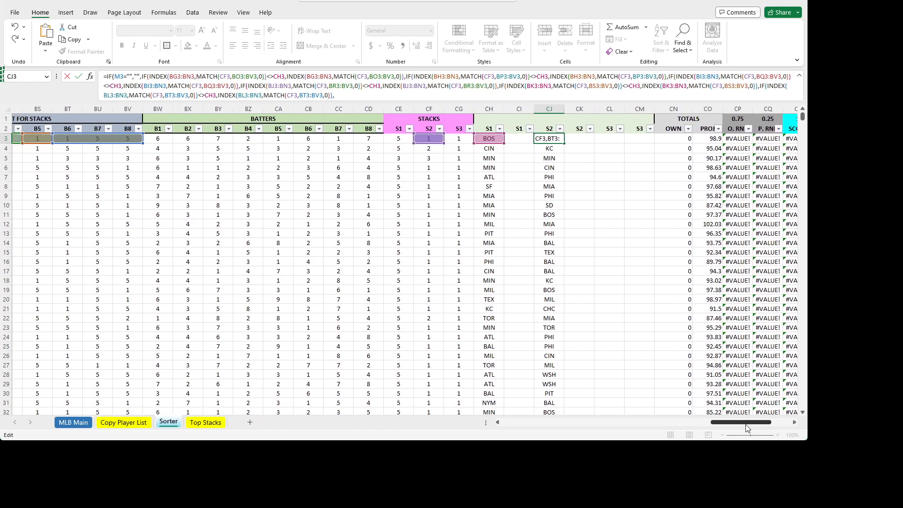
pyautogui.moveTo(746, 425); pyautogui.dragTo(744, 424)
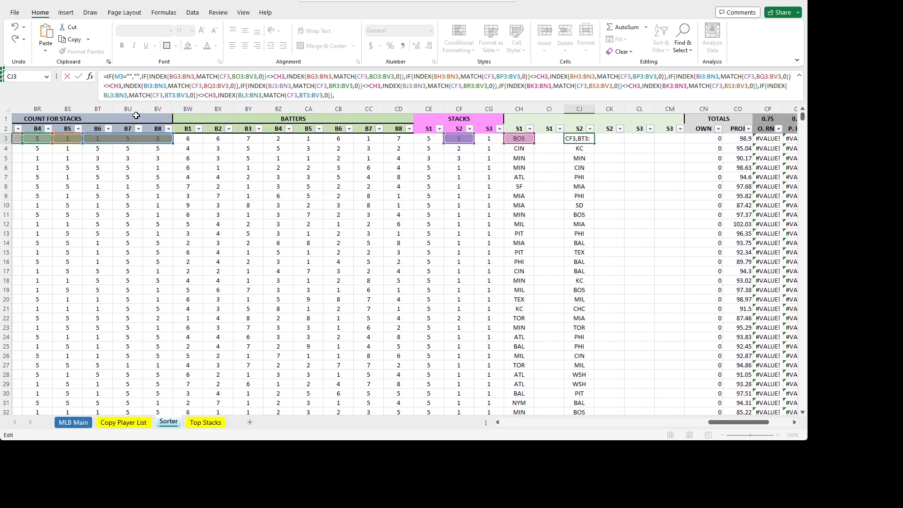
pyautogui.hotkey('ctrl', 'v')
pyautogui.click(372, 96)
pyautogui.press('BackSpace')
pyautogui.write('M')
pyautogui.click(438, 95)
pyautogui.press('BackSpace')
pyautogui.write('U')
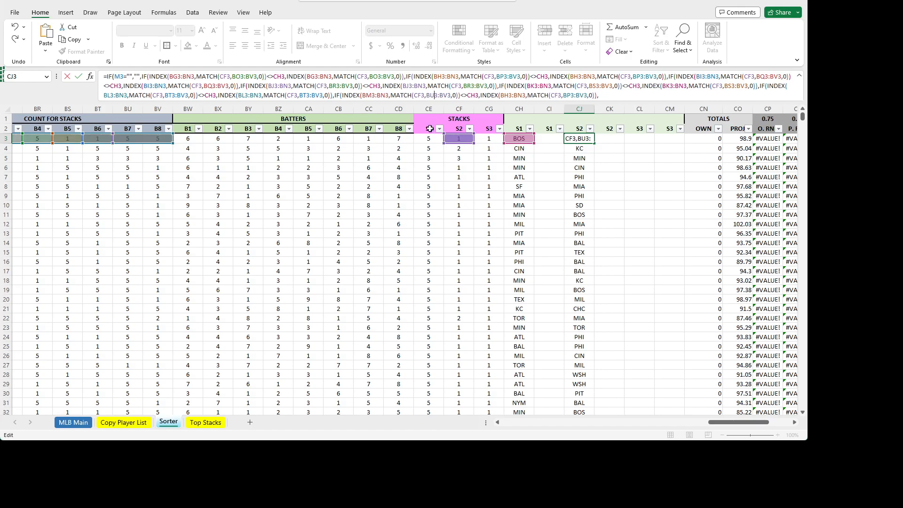
pyautogui.click(511, 94)
pyautogui.press('BackSpace')
pyautogui.write('M')
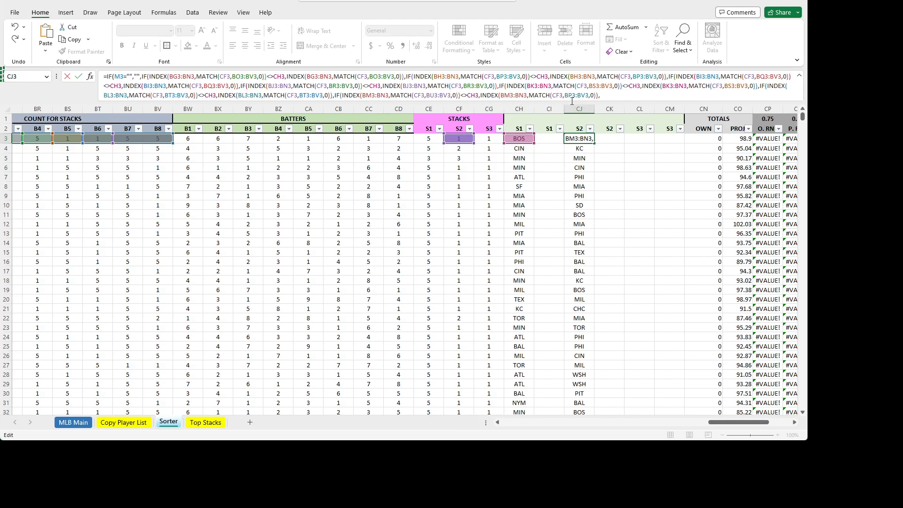
pyautogui.click(570, 94)
pyautogui.press('BackSpace')
pyautogui.write('U')
# - Append the final clause, changing its first team range to BN3 and match range to BV3
pyautogui.press('End')
pyautogui.hotkey('ctrl', 'v')
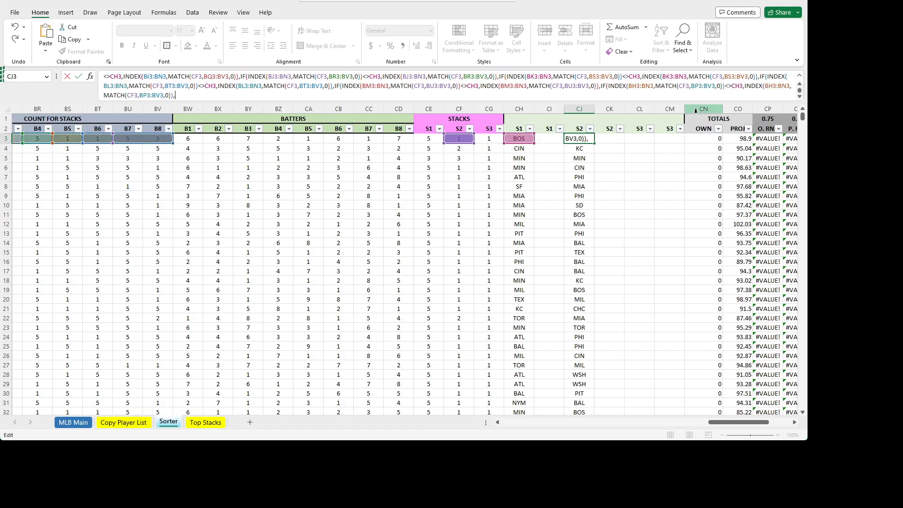
pyautogui.click(635, 85)
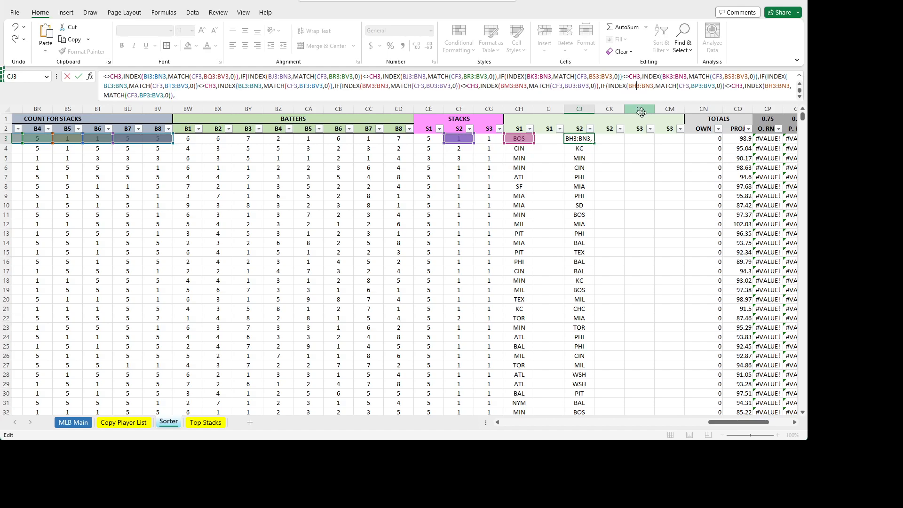
pyautogui.press('BackSpace')
pyautogui.write('N')
pyautogui.press('Right')
pyautogui.press('Right')
pyautogui.press('Right')
pyautogui.press('Right')
pyautogui.press('Right')
pyautogui.press('Right')
pyautogui.press('Right')
pyautogui.press('Right')
pyautogui.press('Right')
pyautogui.press('Right')
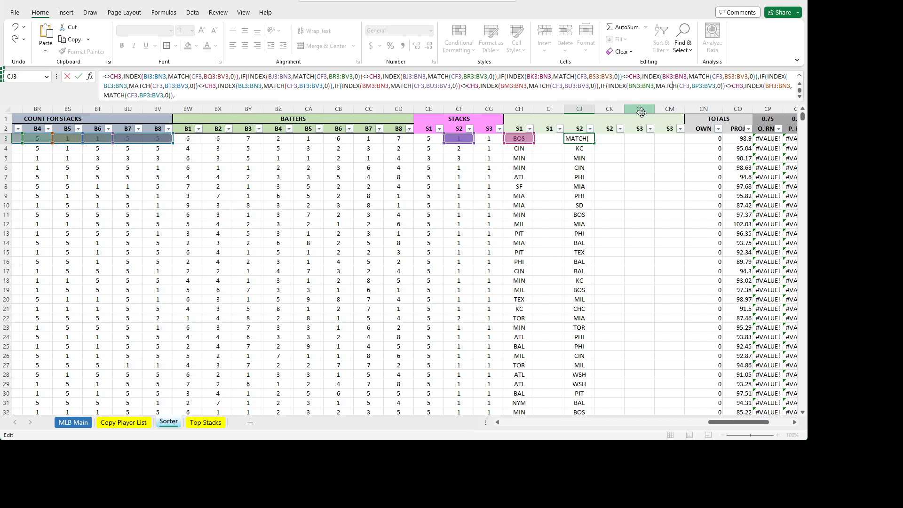
pyautogui.press('Left')
pyautogui.press('Left')
pyautogui.press('Left')
pyautogui.press('Left')
pyautogui.press('Left')
pyautogui.click(699, 85)
pyautogui.press('BackSpace')
pyautogui.write('V')
# - Update the last BN3/BV3 references, add eight closing parentheses, and commit the CJ3 formula
pyautogui.press('Right')
pyautogui.press('Right')
pyautogui.press('Right')
pyautogui.press('Right')
pyautogui.press('Right')
pyautogui.press('Right')
pyautogui.press('Right')
pyautogui.press('Right')
pyautogui.press('Right')
pyautogui.press('Right')
pyautogui.press('Right')
pyautogui.press('Right')
pyautogui.press('Right')
pyautogui.press('Right')
pyautogui.press('Right')
pyautogui.press('Right')
pyautogui.press('Right')
pyautogui.press('Right')
pyautogui.press('BackSpace')
pyautogui.write('N')
pyautogui.press('Right')
pyautogui.press('Right')
pyautogui.press('Right')
pyautogui.press('Right')
pyautogui.press('Right')
pyautogui.press('Right')
pyautogui.press('Right')
pyautogui.press('Right')
pyautogui.press('Right')
pyautogui.press('Right')
pyautogui.press('Right')
pyautogui.press('Right')
pyautogui.press('Right')
pyautogui.press('Right')
pyautogui.press('Right')
pyautogui.press('Right')
pyautogui.press('Right')
pyautogui.press('Right')
pyautogui.press('BackSpace')
pyautogui.write('V')
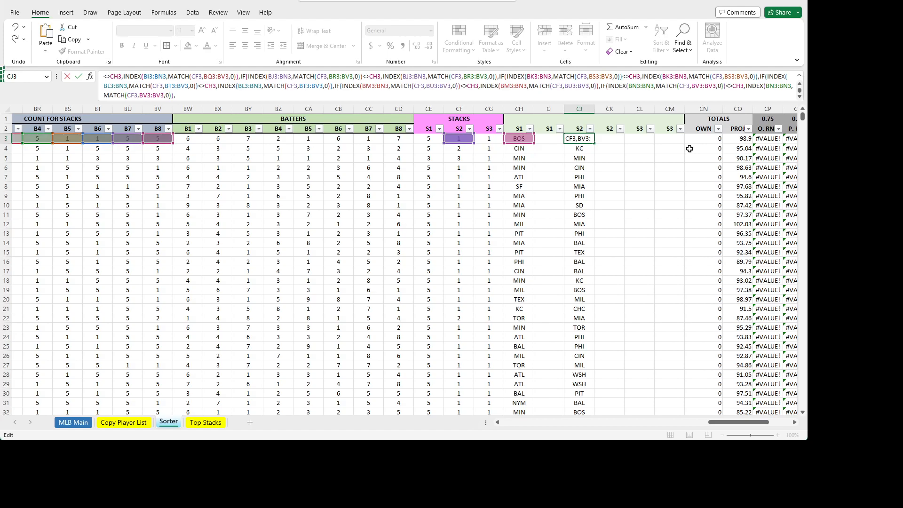
pyautogui.press('Right')
pyautogui.press('Right')
pyautogui.press('Right')
pyautogui.press('Right')
pyautogui.press('Right')
pyautogui.press('Right')
pyautogui.press('Right')
pyautogui.press('Right')
pyautogui.press('Right')
pyautogui.write('))))))))')
pyautogui.hotkey('ctrl', 'Return')
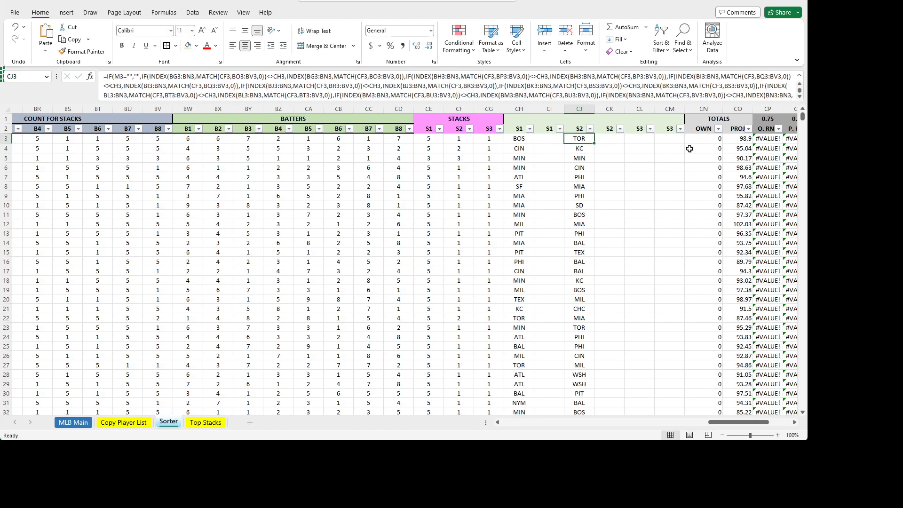
# - Fill CJ3's nested-IF formula down column CJ and verify row 5 returns NYY against its team columns
pyautogui.doubleClick(594, 143)
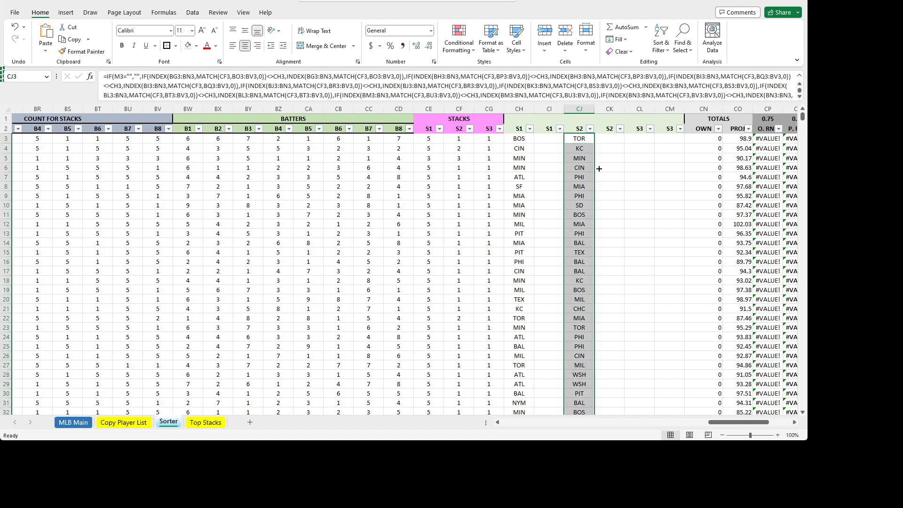
pyautogui.click(577, 157)
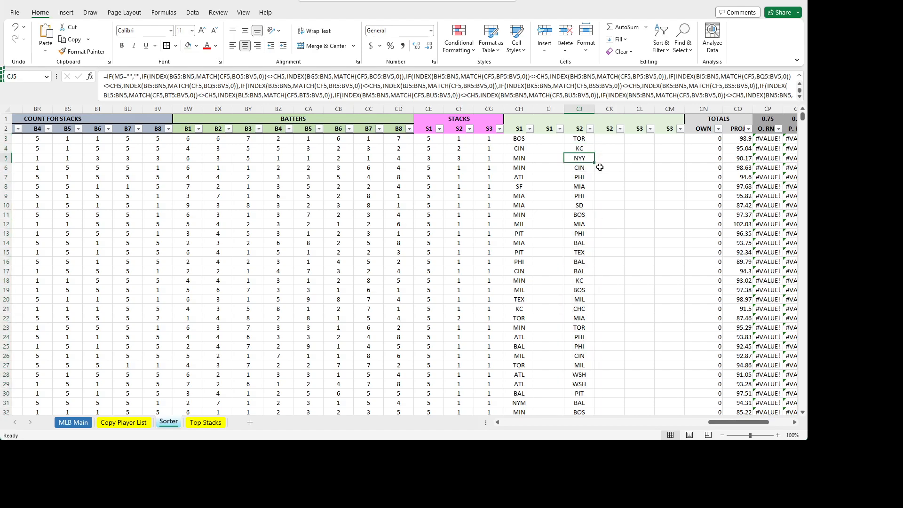
pyautogui.press('Left')
pyautogui.press('Left')
pyautogui.press('Left')
pyautogui.press('Left')
pyautogui.press('Right')
pyautogui.press('Left')
pyautogui.press('Left')
pyautogui.press('Left')
pyautogui.press('Left')
pyautogui.press('Left')
pyautogui.press('Left')
pyautogui.press('Left')
pyautogui.press('Left')
pyautogui.press('Left')
pyautogui.press('Left')
pyautogui.press('Left')
pyautogui.press('Left')
pyautogui.press('Left')
pyautogui.press('Left')
pyautogui.press('Left')
pyautogui.press('Left')
pyautogui.press('Left')
pyautogui.press('Left')
pyautogui.press('Left')
pyautogui.press('Left')
pyautogui.press('Right')
pyautogui.press('Right')
pyautogui.press('Right')
pyautogui.press('Right')
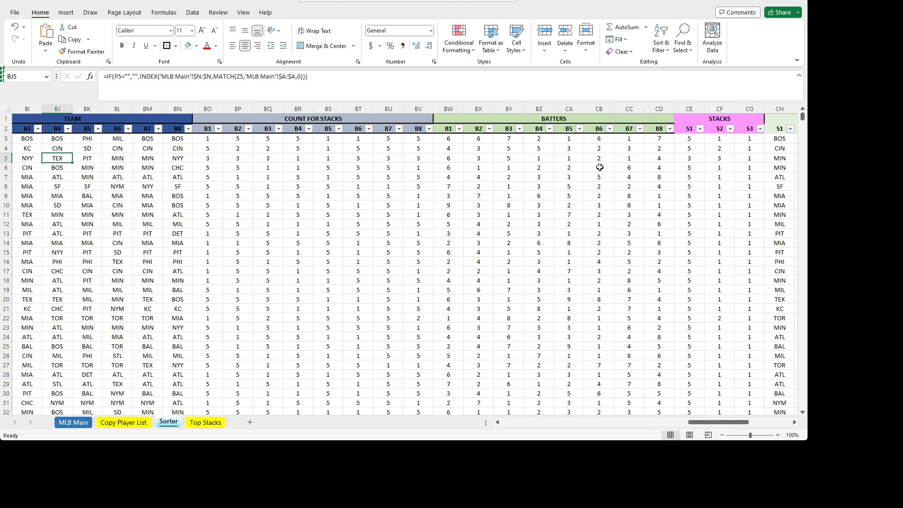
pyautogui.press('Left')
pyautogui.press('Left')
pyautogui.press('Left')
pyautogui.press('Left')
pyautogui.press('Left')
pyautogui.press('Left')
pyautogui.press('Left')
pyautogui.press('Left')
pyautogui.press('Left')
pyautogui.press('Left')
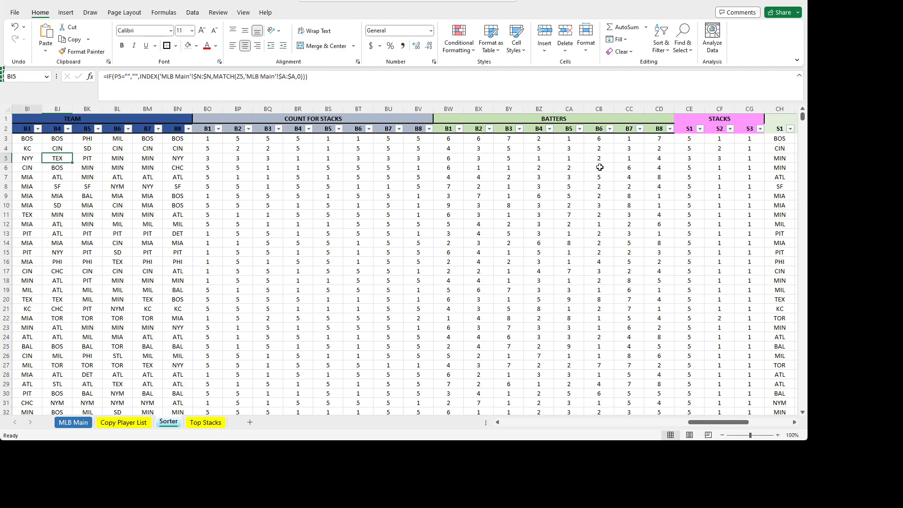
pyautogui.press('Right')
pyautogui.press('Right')
pyautogui.press('Right')
pyautogui.press('Right')
pyautogui.press('Right')
pyautogui.press('Right')
pyautogui.press('Right')
pyautogui.press('Right')
pyautogui.press('Right')
pyautogui.press('Right')
pyautogui.press('Right')
pyautogui.press('Right')
pyautogui.press('Right')
pyautogui.press('Right')
pyautogui.press('Right')
pyautogui.press('Right')
pyautogui.press('Right')
pyautogui.press('Right')
pyautogui.press('Right')
pyautogui.press('Right')
pyautogui.press('Right')
pyautogui.press('Right')
pyautogui.press('Right')
pyautogui.press('Right')
pyautogui.press('Right')
pyautogui.press('Right')
pyautogui.press('Right')
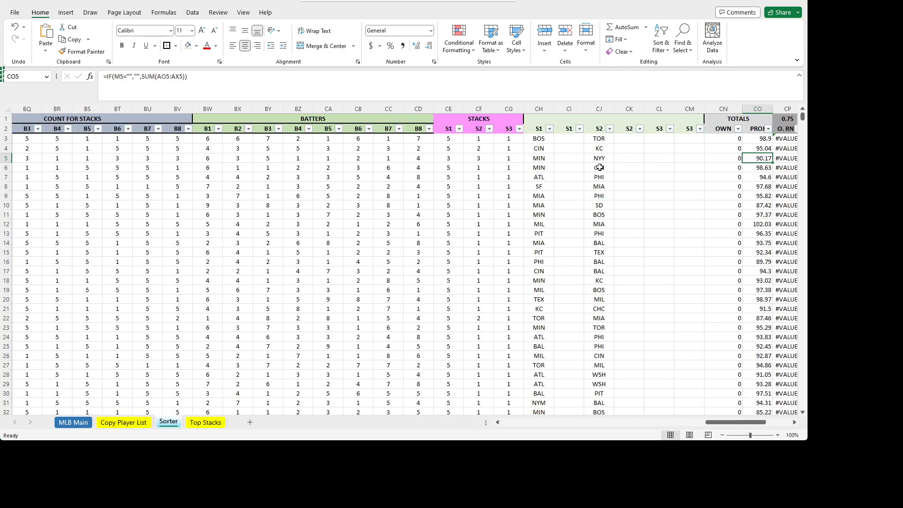
pyautogui.press('Left')
pyautogui.press('Left')
pyautogui.press('Up')
pyautogui.press('Up')
pyautogui.press('Right')
pyautogui.press('Right')
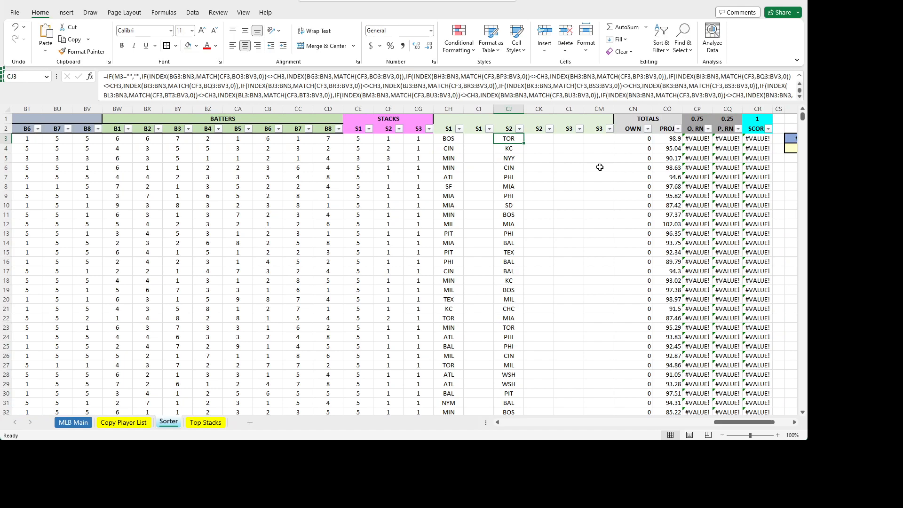
# - Review CJ3's finished formula without changes, then select the empty S3 cell CL3
pyautogui.press('Right')
pyautogui.press('Right')
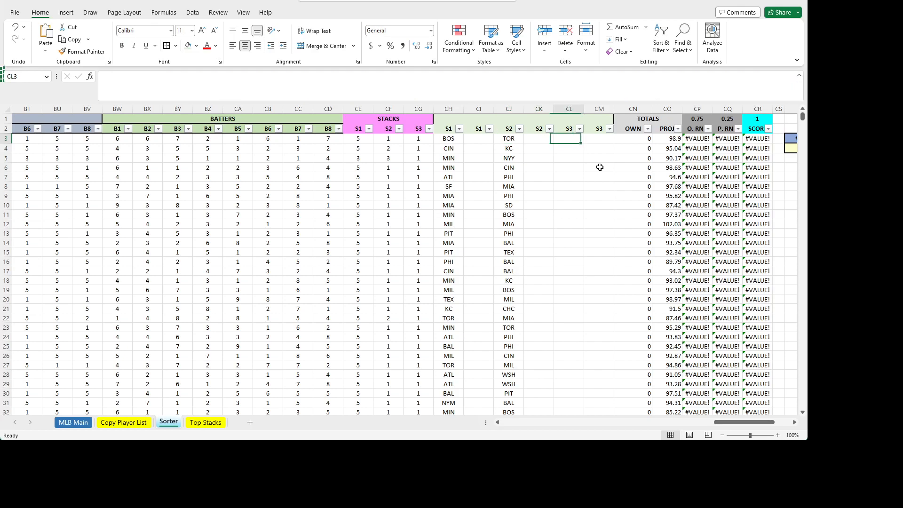
pyautogui.press('Left')
pyautogui.press('Right')
pyautogui.press('Left')
pyautogui.press('Right')
pyautogui.hotkey('alt', 'Tab')
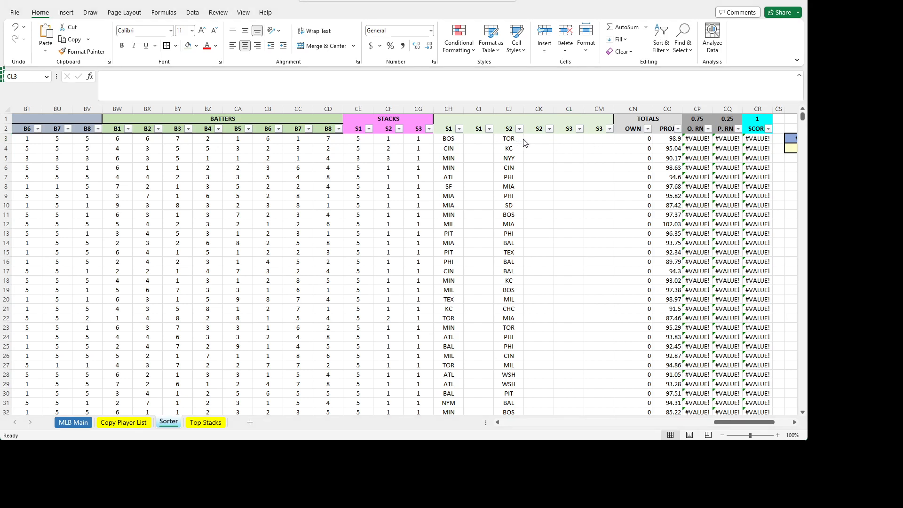
pyautogui.click(499, 137)
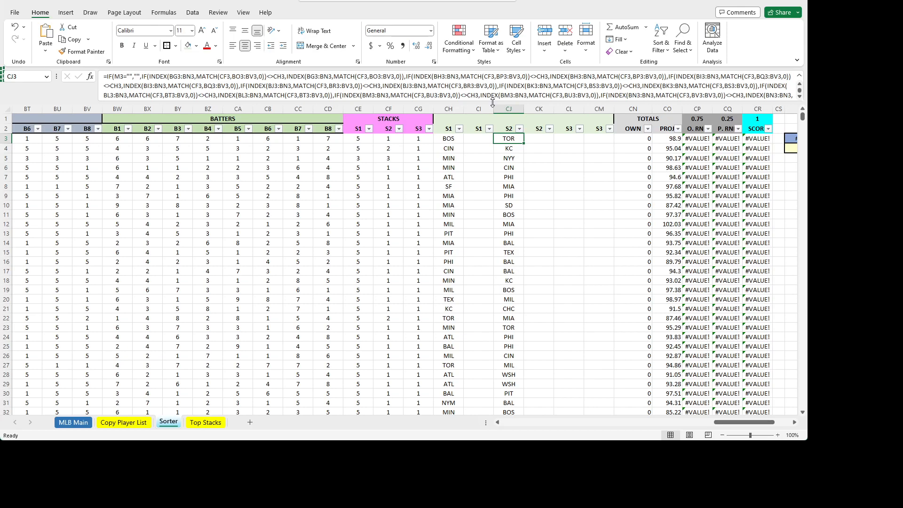
pyautogui.scroll(-1, 766, 89)
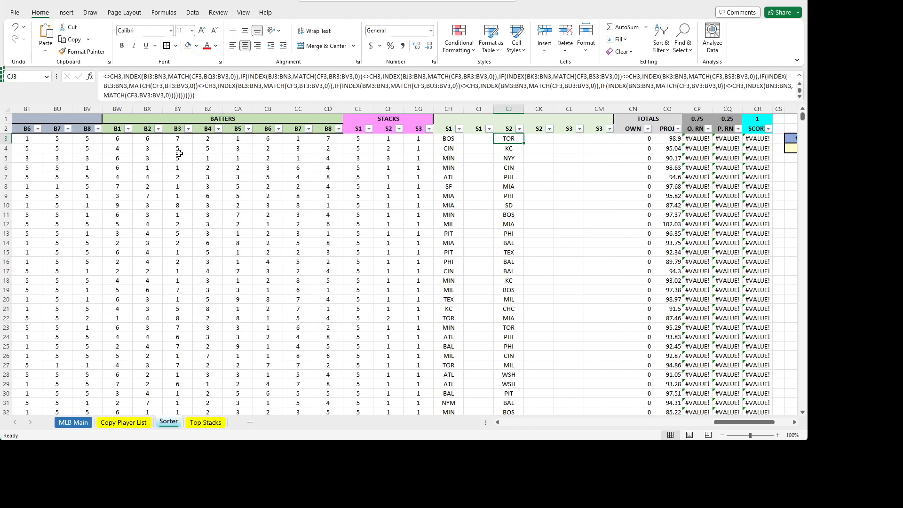
pyautogui.click(184, 94)
pyautogui.press('Escape')
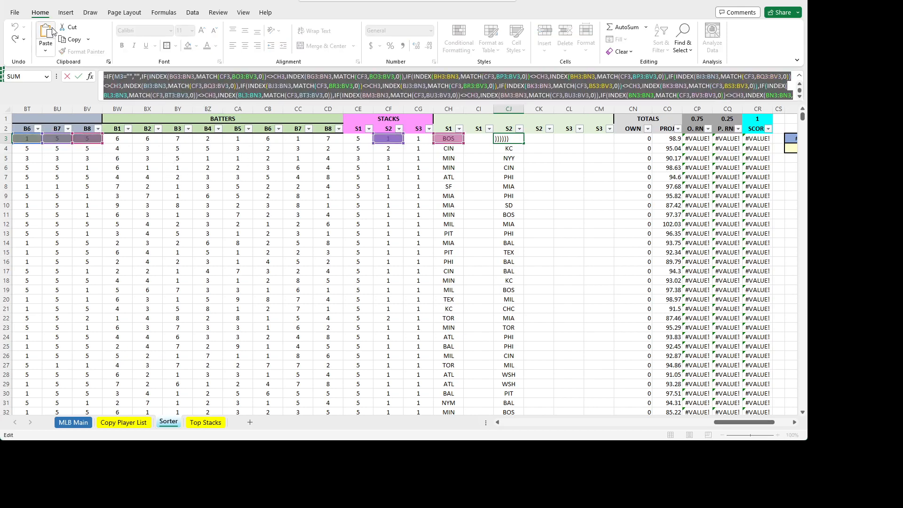
pyautogui.click(567, 139)
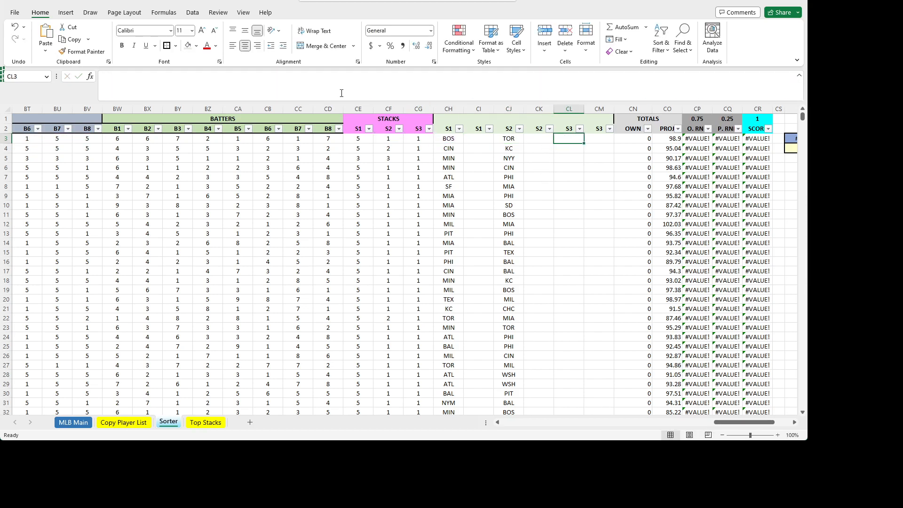
# - Paste the nested formula into CL3 and delete everything after the first <>CH3 IF clause
pyautogui.click(254, 77)
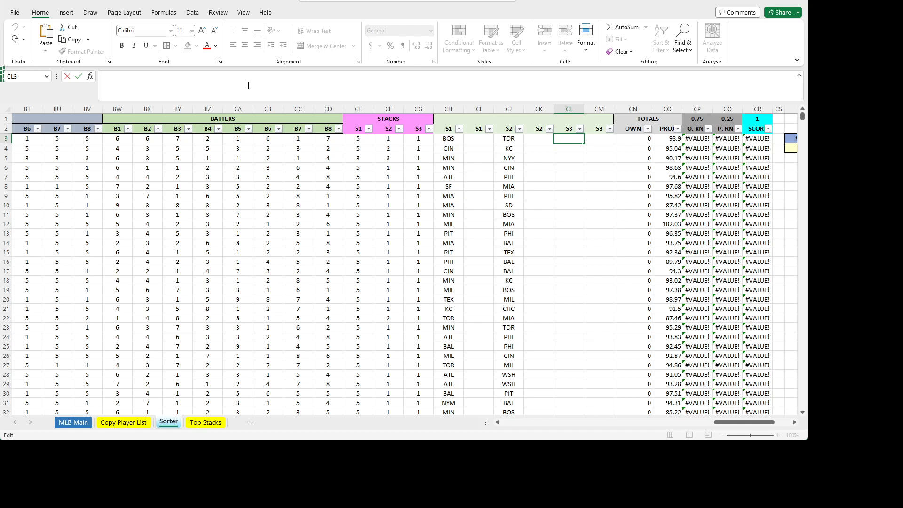
pyautogui.hotkey('ctrl', 'v')
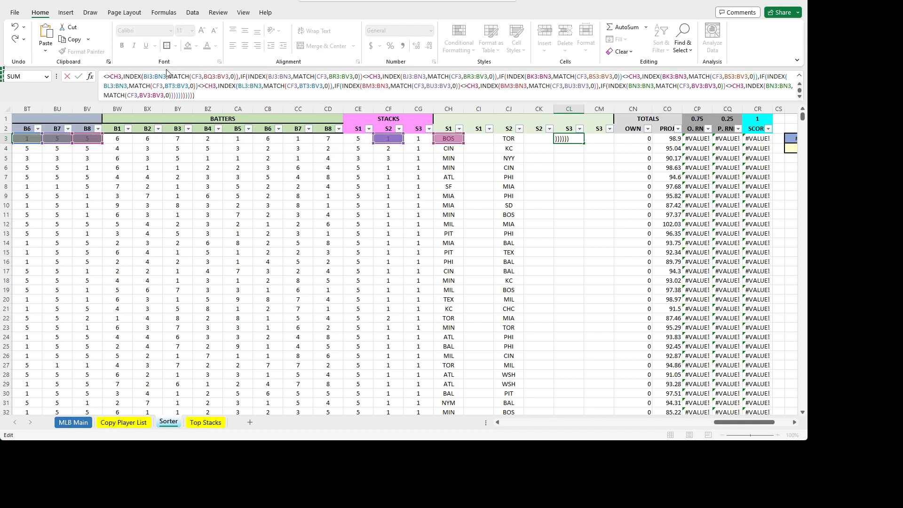
pyautogui.scroll(3, 209, 97)
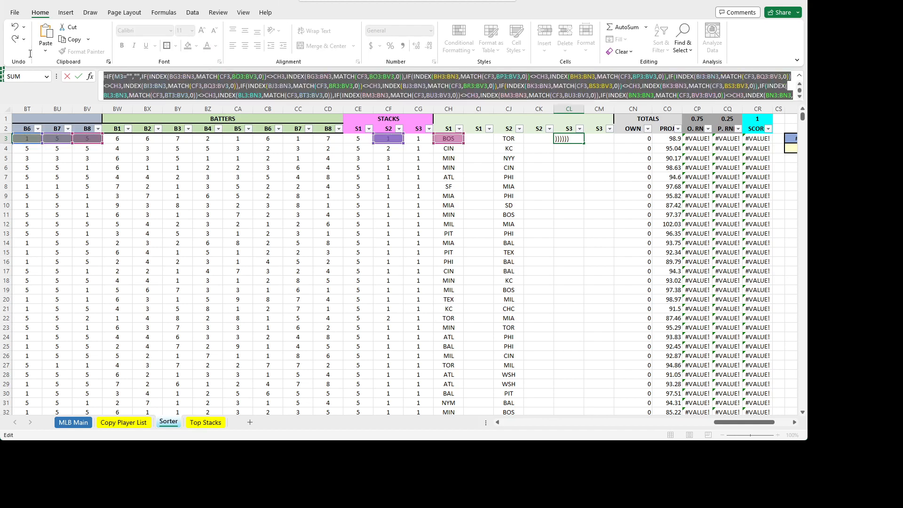
pyautogui.click(186, 77)
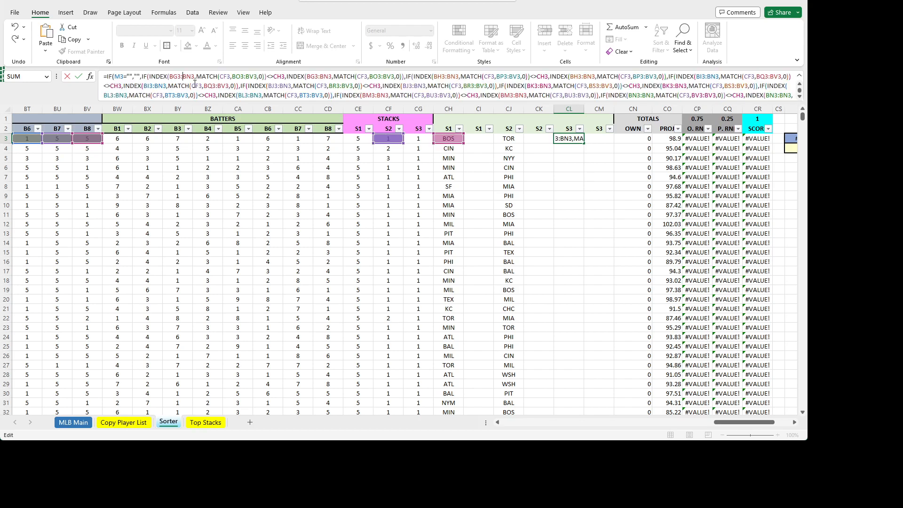
pyautogui.press('Left')
pyautogui.press('Left')
pyautogui.press('Left')
pyautogui.press('Left')
pyautogui.press('Left')
pyautogui.press('Left')
pyautogui.press('Left')
pyautogui.press('Left')
pyautogui.press('Left')
pyautogui.press('Left')
pyautogui.press('Left')
pyautogui.press('Left')
pyautogui.press('Left')
pyautogui.scroll(-1, 241, 90)
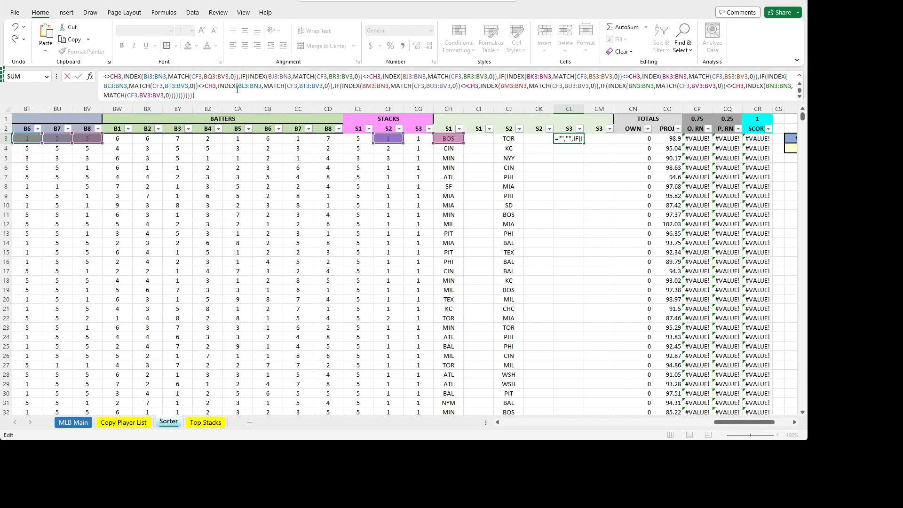
pyautogui.moveTo(210, 95); pyautogui.dragTo(336, 86)
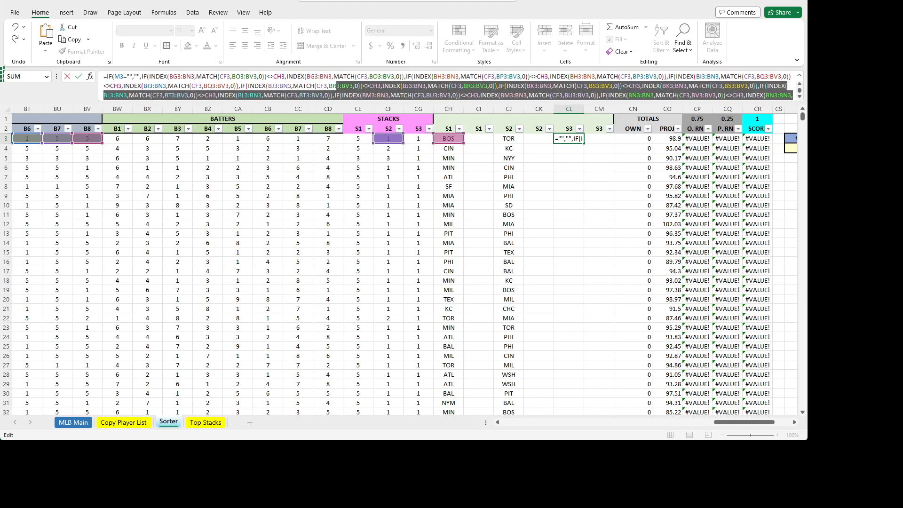
pyautogui.moveTo(333, 86); pyautogui.dragTo(407, 68)
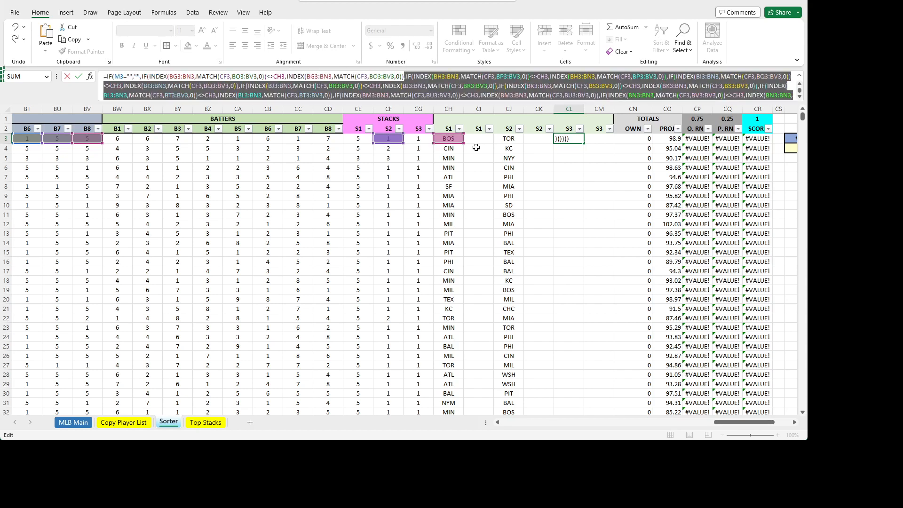
pyautogui.press('BackSpace')
pyautogui.press('Left')
pyautogui.press('Left')
pyautogui.press('Left')
pyautogui.press('Left')
pyautogui.press('Left')
pyautogui.press('Left')
pyautogui.press('Left')
pyautogui.press('Left')
pyautogui.press('Left')
pyautogui.press('Left')
pyautogui.press('Left')
pyautogui.press('Left')
pyautogui.press('Left')
pyautogui.press('Left')
pyautogui.press('Left')
pyautogui.press('Left')
pyautogui.press('Left')
pyautogui.press('Left')
pyautogui.press('Left')
pyautogui.press('Left')
pyautogui.press('Right')
pyautogui.press('Right')
pyautogui.press('Right')
pyautogui.press('Right')
pyautogui.press('Right')
pyautogui.press('Right')
pyautogui.press('Right')
pyautogui.press('Right')
pyautogui.press('Right')
pyautogui.press('Right')
pyautogui.press('Right')
pyautogui.press('Right')
pyautogui.press('Right')
pyautogui.press('Right')
pyautogui.press('Right')
pyautogui.press('Right')
pyautogui.press('Right')
pyautogui.press('Right')
pyautogui.press('Left')
pyautogui.press('Left')
pyautogui.press('Left')
pyautogui.press('Left')
pyautogui.press('Left')
pyautogui.press('Left')
pyautogui.press('Left')
pyautogui.press('Left')
pyautogui.press('Left')
pyautogui.press('Left')
pyautogui.press('Left')
pyautogui.press('Left')
pyautogui.press('Left')
pyautogui.press('Left')
pyautogui.press('Left')
pyautogui.press('Left')
pyautogui.press('Left')
pyautogui.press('Left')
pyautogui.press('Left')
pyautogui.press('Left')
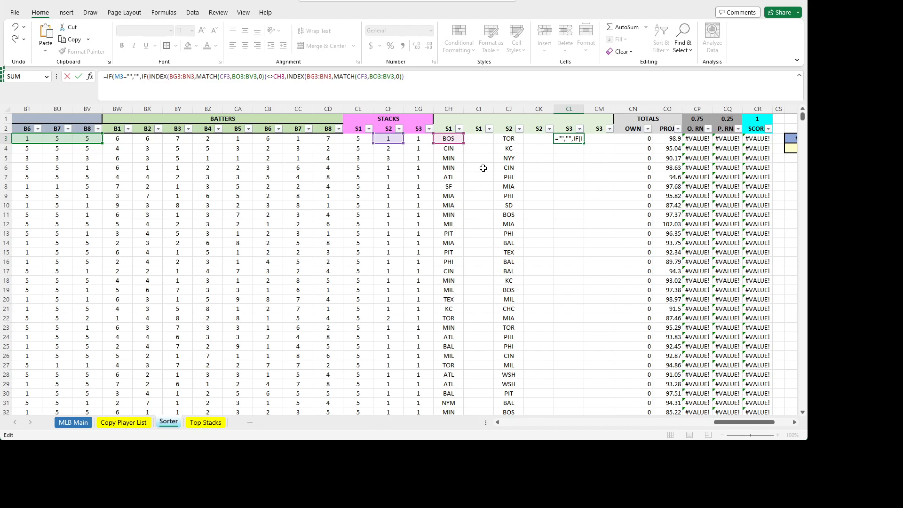
# - Wrap the first condition of CL3's IF formula in OR(
pyautogui.write('OR(')
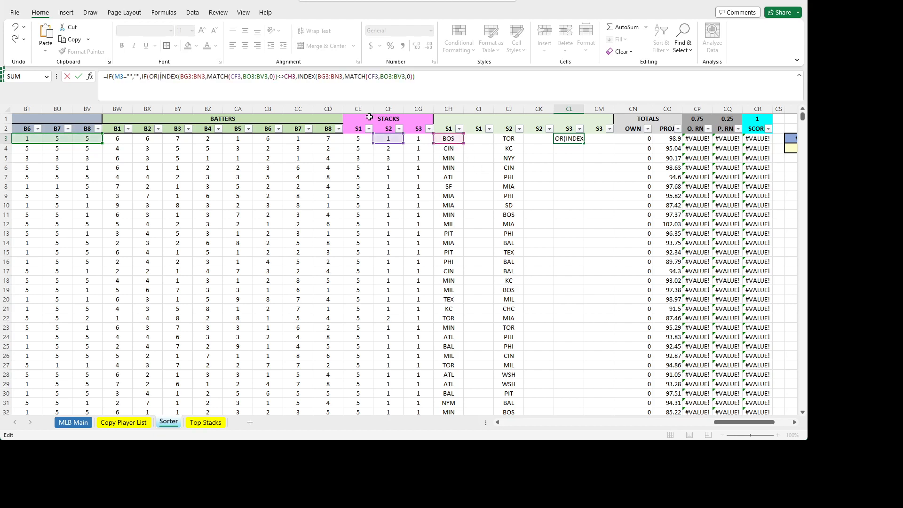
pyautogui.moveTo(160, 78); pyautogui.dragTo(278, 85)
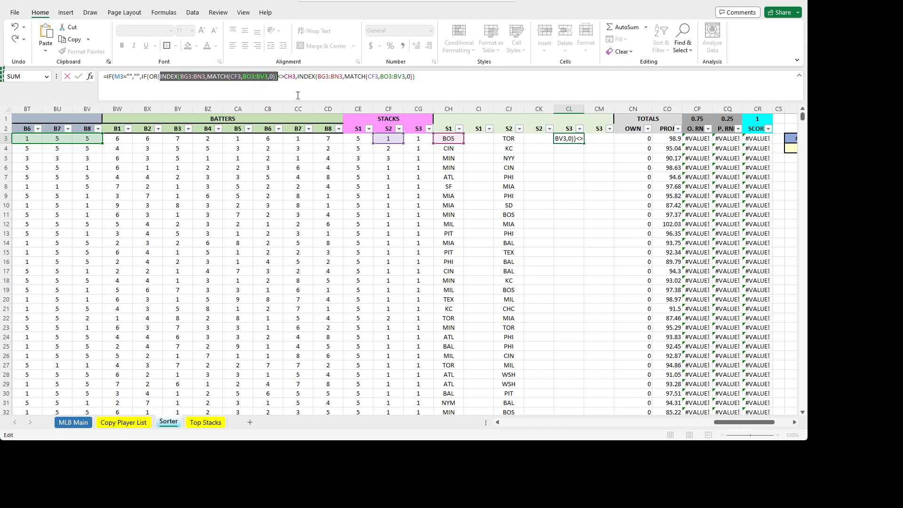
pyautogui.click(172, 81)
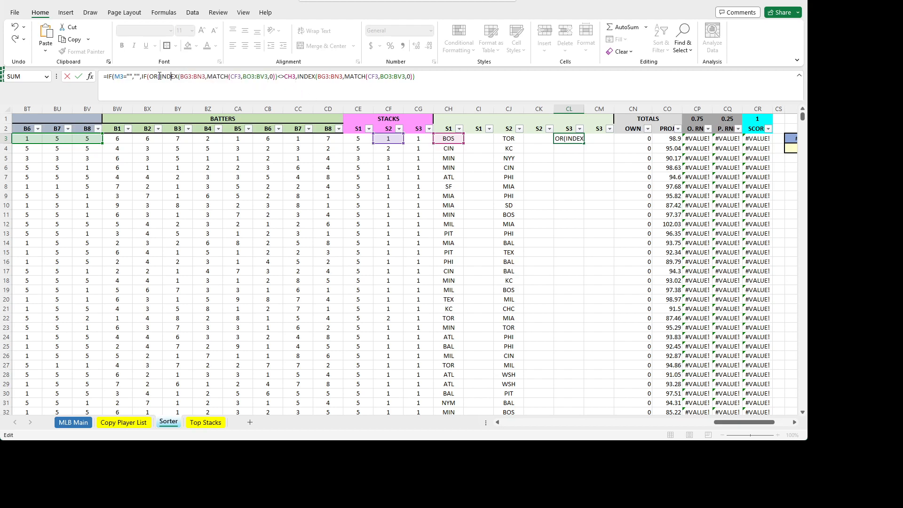
pyautogui.click(182, 81)
pyautogui.click(182, 81)
pyautogui.press('Right')
pyautogui.press('Right')
# - Change the first MATCH lookup value from CF3 to CG3
pyautogui.click(238, 76)
pyautogui.press('Delete')
pyautogui.write('G')
pyautogui.press('Right')
pyautogui.press('Right')
pyautogui.press('Right')
pyautogui.press('Right')
pyautogui.press('Right')
pyautogui.press('Right')
pyautogui.press('Right')
pyautogui.press('Right')
pyautogui.press('Right')
pyautogui.press('Right')
pyautogui.press('Right')
pyautogui.press('Right')
pyautogui.press('Right')
pyautogui.press('Right')
pyautogui.press('Right')
pyautogui.press('Right')
pyautogui.press('Right')
pyautogui.press('Right')
pyautogui.press('Right')
pyautogui.press('Right')
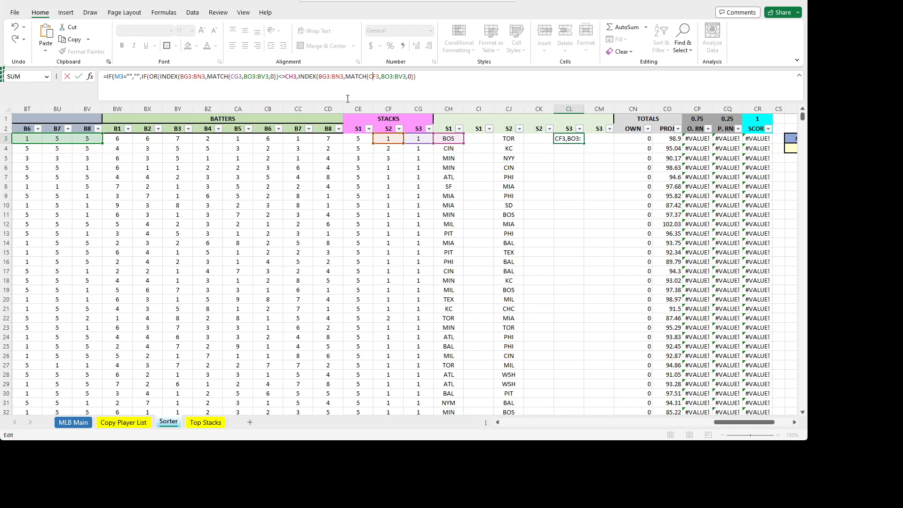
pyautogui.moveTo(416, 76); pyautogui.dragTo(317, 70)
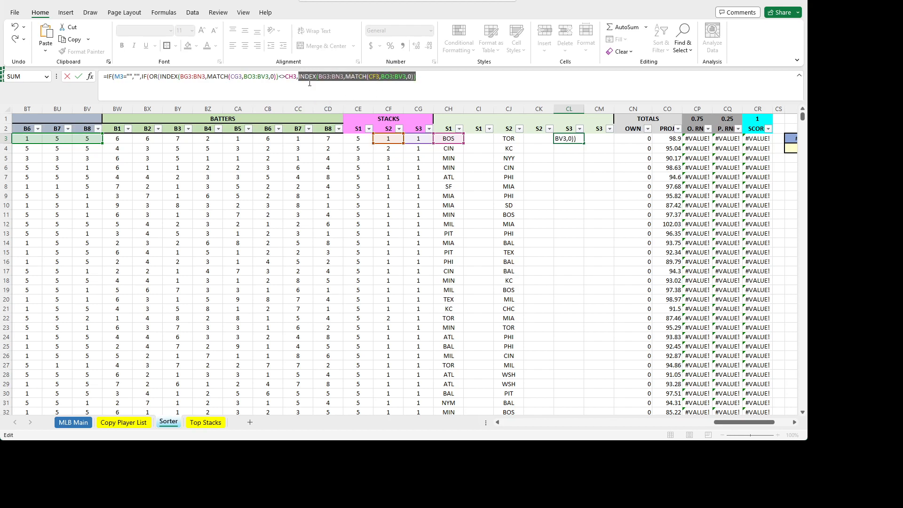
# - Delete the second INDEX lookup and add a second OR test requiring the matched team to differ from CJ3
pyautogui.press('BackSpace')
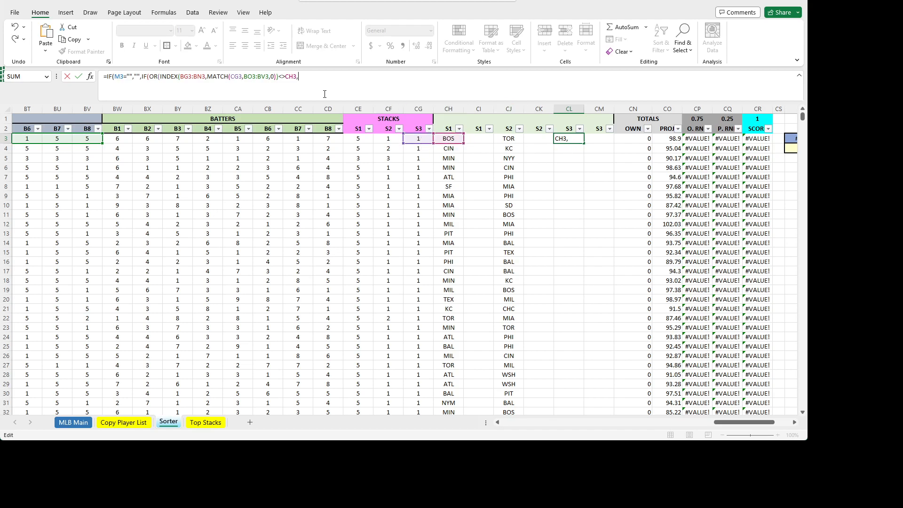
pyautogui.moveTo(297, 78); pyautogui.dragTo(142, 74)
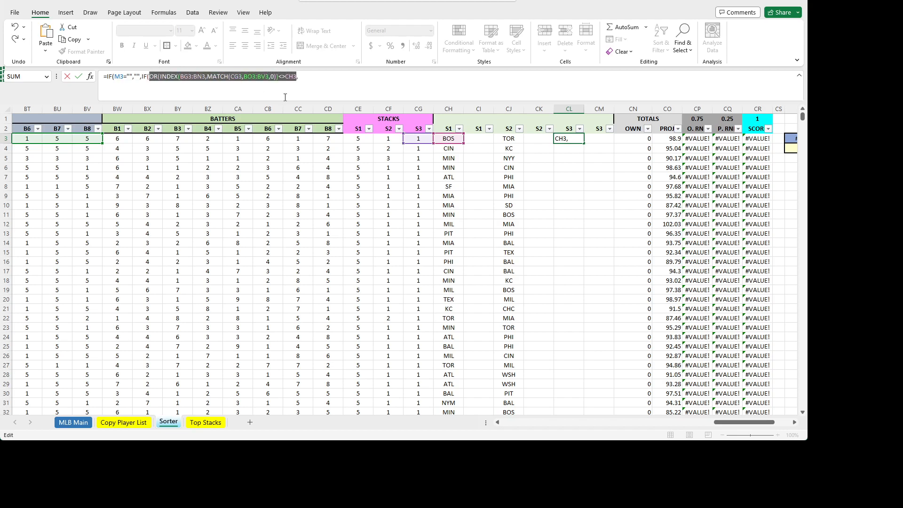
pyautogui.click(322, 85)
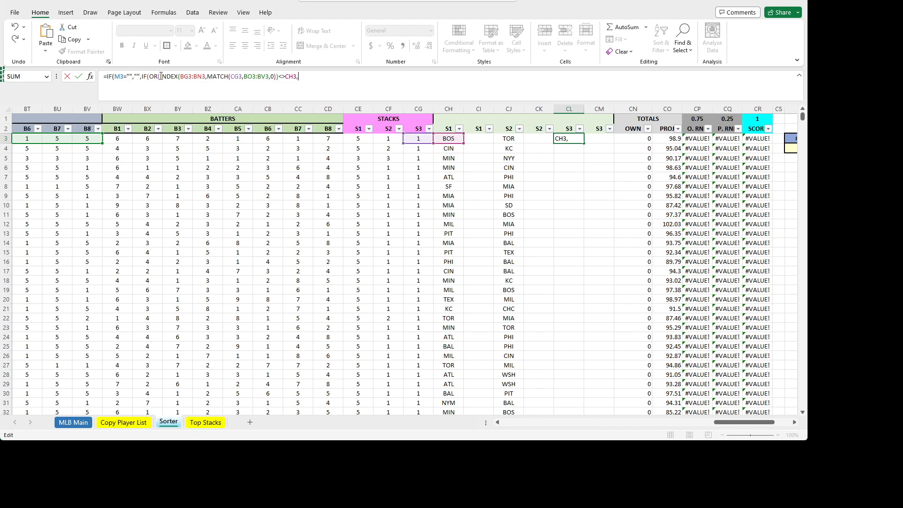
pyautogui.moveTo(160, 76); pyautogui.dragTo(297, 89)
pyautogui.hotkey('ctrl', 'c')
pyautogui.click(312, 81)
pyautogui.hotkey('ctrl', 'v')
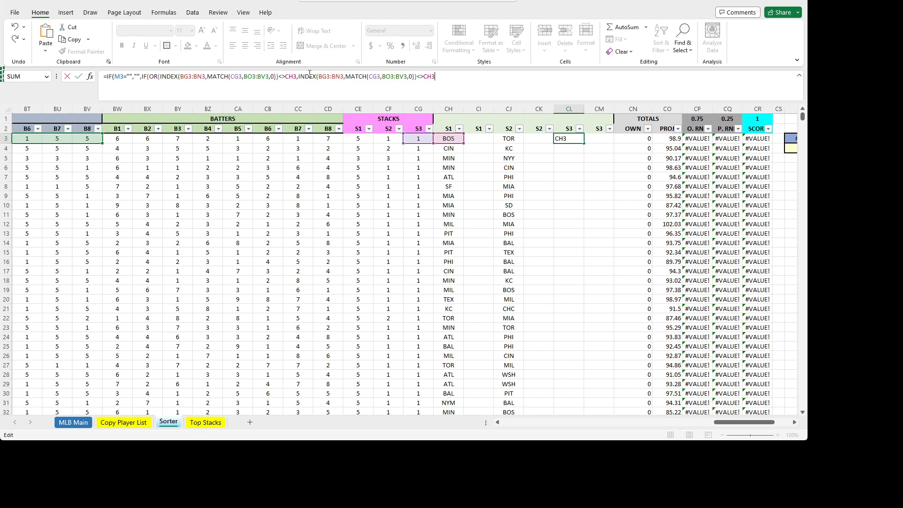
pyautogui.click(433, 80)
pyautogui.press('BackSpace')
pyautogui.press('BackSpace')
pyautogui.write('J3,')
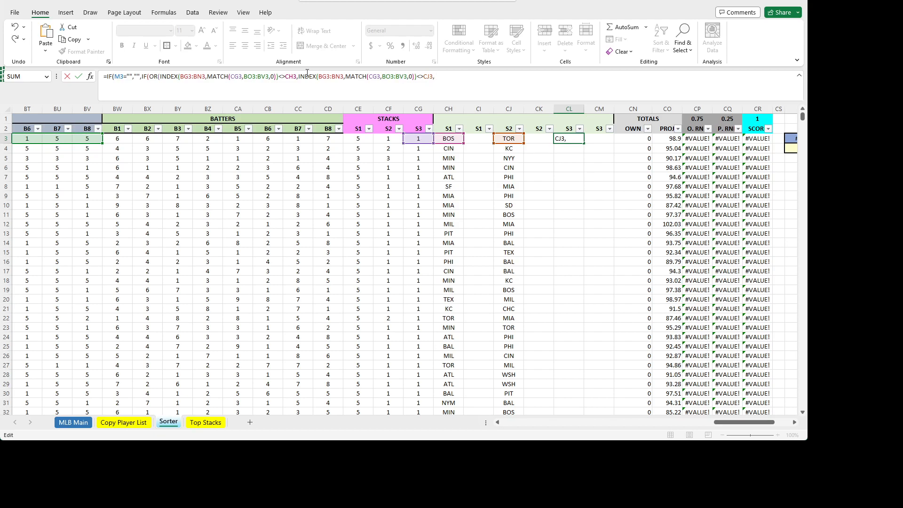
# - Make the IF return the CG3-matched INDEX lookup as its value
pyautogui.click(300, 76)
pyautogui.moveTo(299, 77); pyautogui.dragTo(418, 76)
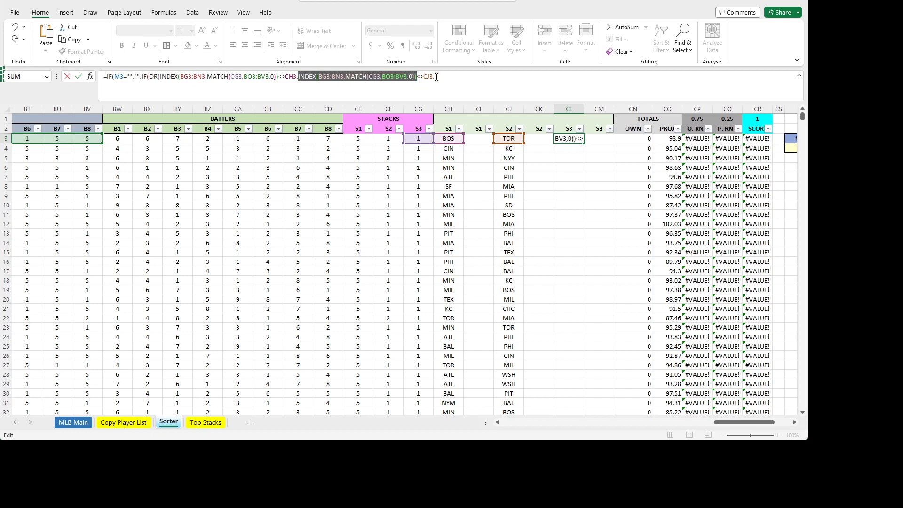
pyautogui.hotkey('ctrl', 'c')
pyautogui.click(436, 77)
pyautogui.hotkey('ctrl', 'v')
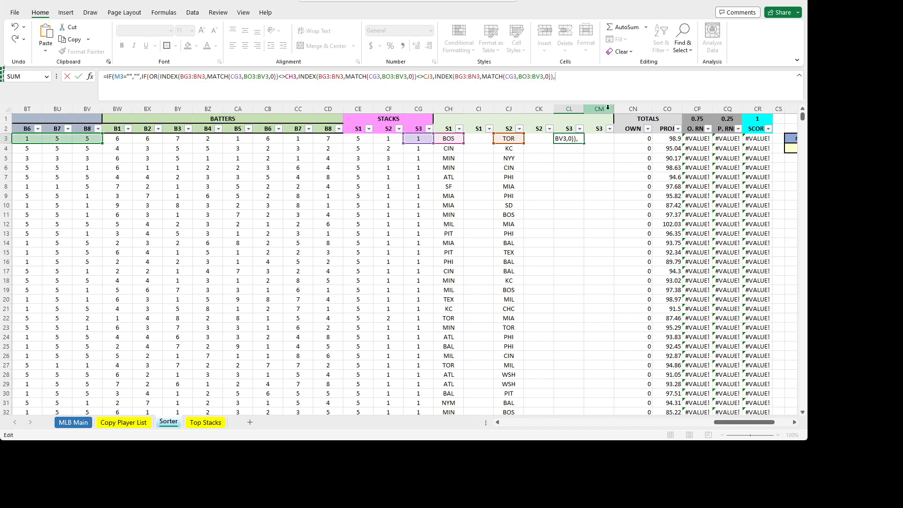
# - Duplicate the IF(OR(...)) clause at the end of the formula
pyautogui.moveTo(556, 76); pyautogui.dragTo(143, 69)
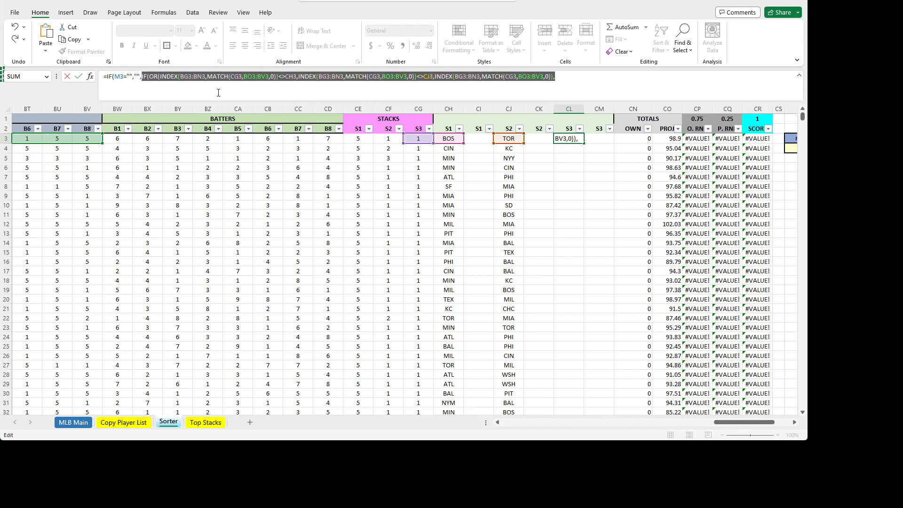
pyautogui.click(587, 82)
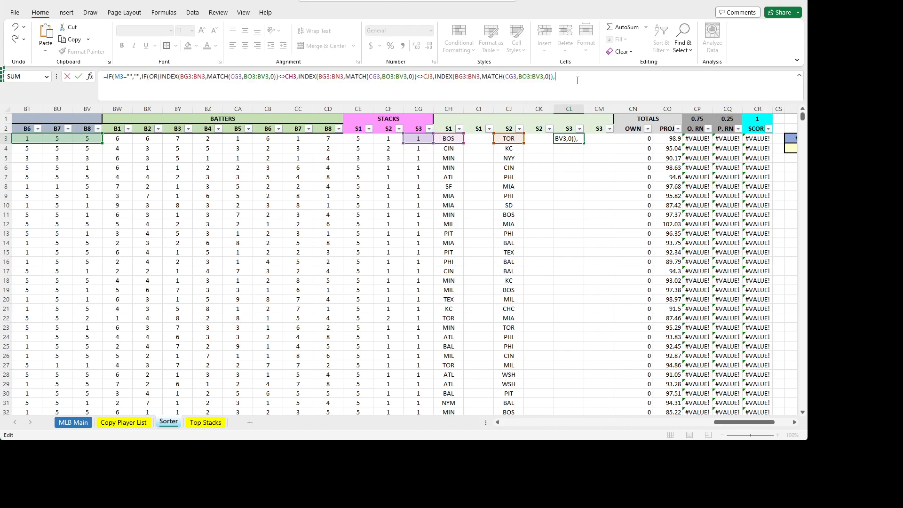
pyautogui.hotkey('ctrl', 'v')
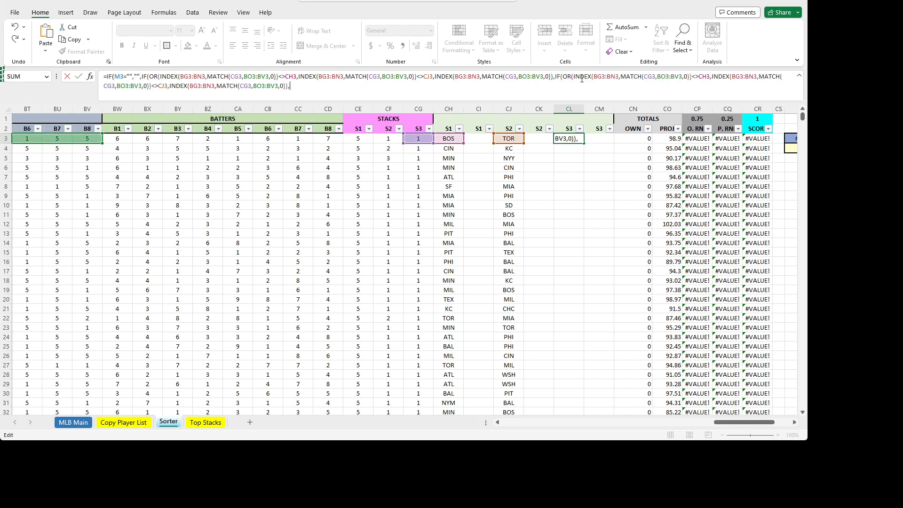
pyautogui.click(599, 76)
pyautogui.moveTo(733, 428); pyautogui.dragTo(701, 432)
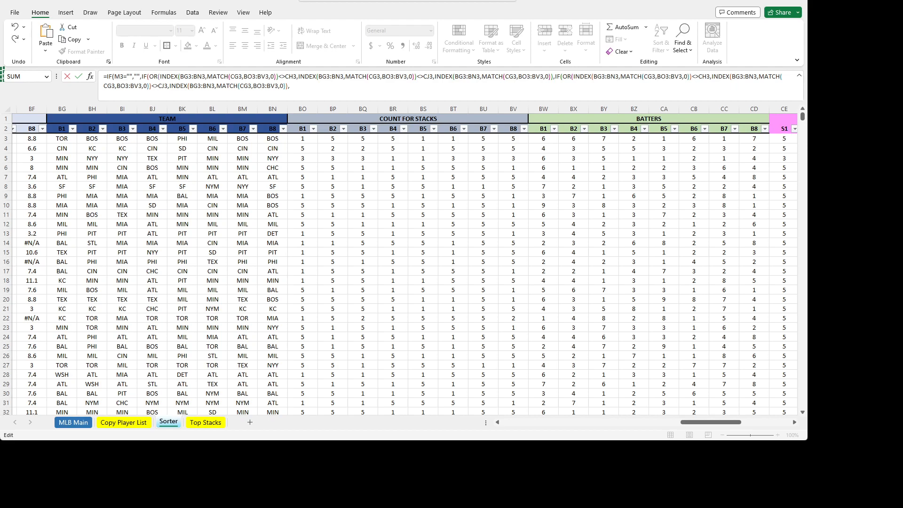
pyautogui.click(601, 77)
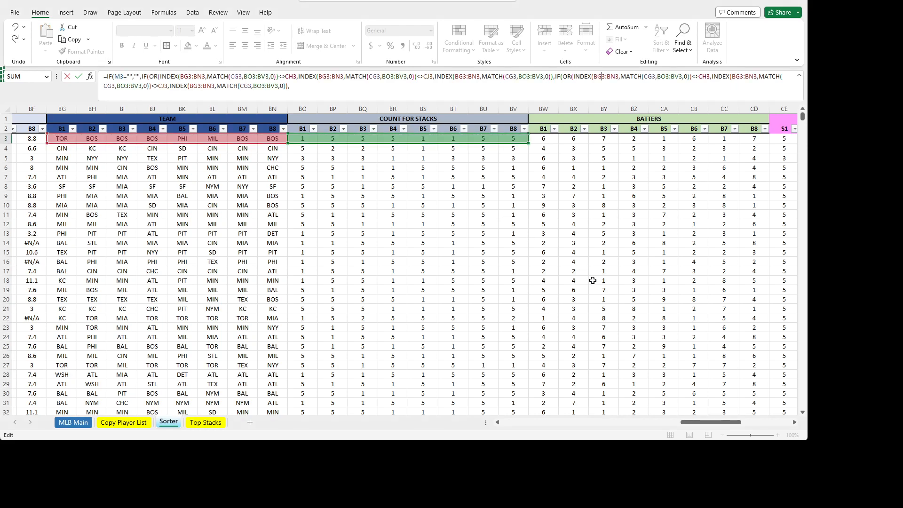
pyautogui.moveTo(705, 414); pyautogui.dragTo(762, 414)
pyautogui.click(561, 76)
# - In the copied clause's two OR conditions, shift BG3 to BH3 and BO3 to BP3
pyautogui.press('Right')
pyautogui.press('Right')
pyautogui.press('Right')
pyautogui.press('Right')
pyautogui.press('Right')
pyautogui.press('Right')
pyautogui.press('Right')
pyautogui.press('Right')
pyautogui.press('Right')
pyautogui.press('Right')
pyautogui.press('Right')
pyautogui.press('Right')
pyautogui.press('Right')
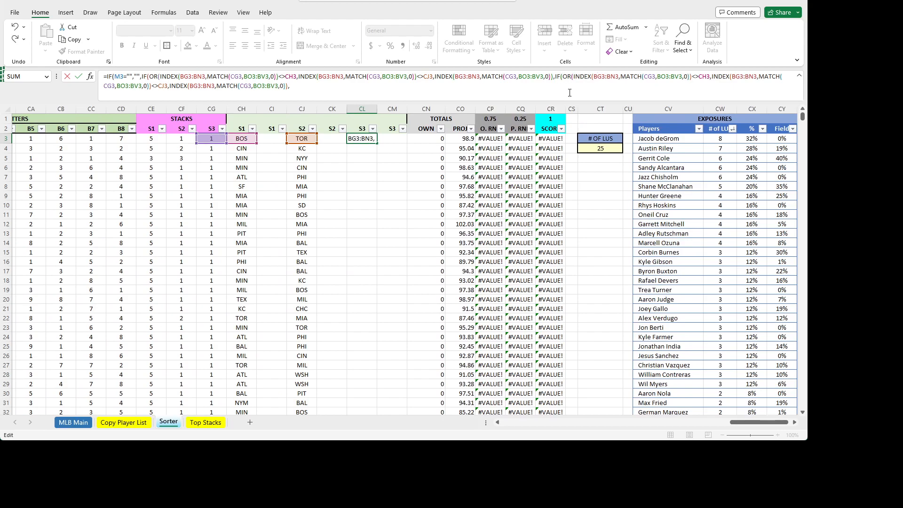
pyautogui.press('BackSpace')
pyautogui.write('H')
pyautogui.press('Right')
pyautogui.press('Right')
pyautogui.press('Right')
pyautogui.press('Right')
pyautogui.press('Right')
pyautogui.press('Right')
pyautogui.press('Right')
pyautogui.press('Right')
pyautogui.press('Right')
pyautogui.press('Right')
pyautogui.press('Right')
pyautogui.press('Right')
pyautogui.press('Right')
pyautogui.press('Right')
pyautogui.press('Right')
pyautogui.press('Right')
pyautogui.press('Right')
pyautogui.press('Right')
pyautogui.press('Right')
pyautogui.press('BackSpace')
pyautogui.write('P')
pyautogui.press('Right')
pyautogui.press('Right')
pyautogui.press('Right')
pyautogui.press('Right')
pyautogui.press('Right')
pyautogui.press('Right')
pyautogui.press('Right')
pyautogui.press('Right')
pyautogui.press('Right')
pyautogui.press('Right')
pyautogui.press('Right')
pyautogui.press('Right')
pyautogui.press('Right')
pyautogui.press('Right')
pyautogui.press('Right')
pyautogui.press('Right')
pyautogui.press('Right')
pyautogui.press('Right')
pyautogui.press('Right')
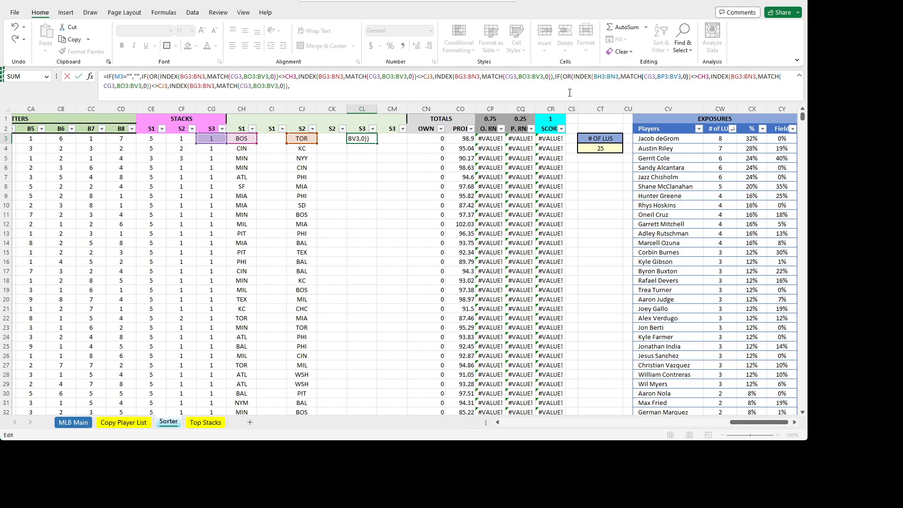
pyautogui.press('Right')
pyautogui.press('Right')
pyautogui.press('BackSpace')
pyautogui.write('H')
pyautogui.press('Right')
pyautogui.press('Right')
pyautogui.press('Right')
pyautogui.press('Right')
pyautogui.press('Right')
pyautogui.press('Right')
pyautogui.press('Right')
pyautogui.press('BackSpace')
pyautogui.write('P')
# - Shift the clause's returned lookup to BH3:BN3 matched against BP3:BV3
pyautogui.press('Right')
pyautogui.press('Right')
pyautogui.press('Right')
pyautogui.press('Right')
pyautogui.press('Right')
pyautogui.press('Right')
pyautogui.press('Right')
pyautogui.press('Right')
pyautogui.press('Right')
pyautogui.press('Right')
pyautogui.press('Right')
pyautogui.press('Right')
pyautogui.press('Right')
pyautogui.press('Right')
pyautogui.press('Right')
pyautogui.press('Right')
pyautogui.press('Right')
pyautogui.press('Right')
pyautogui.press('Right')
pyautogui.press('Right')
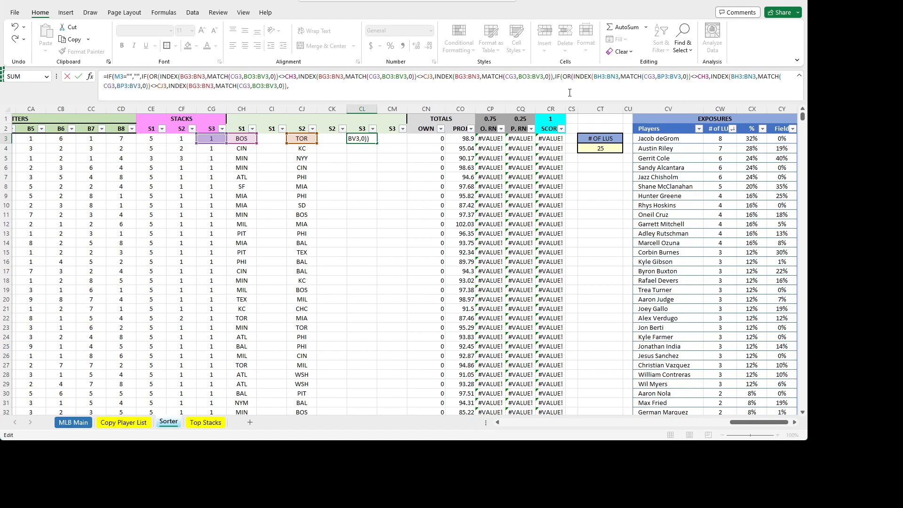
pyautogui.write('H')
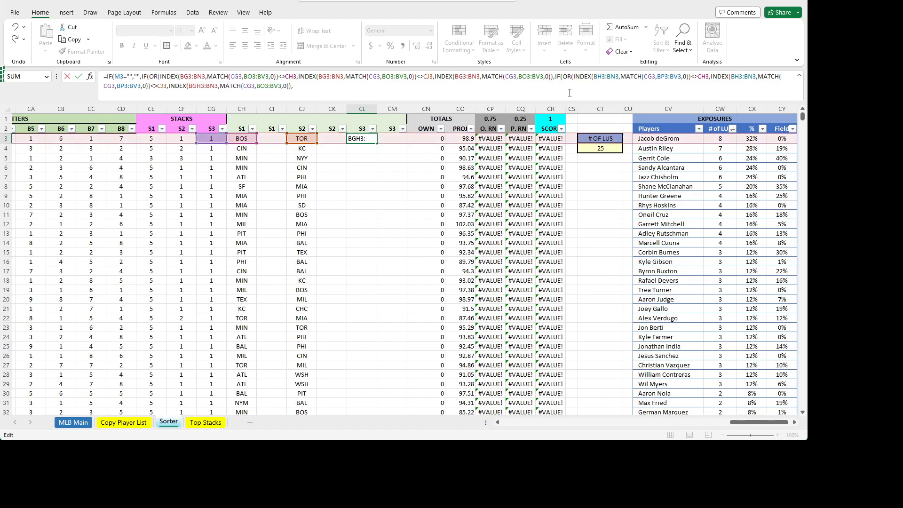
pyautogui.press('Left')
pyautogui.press('BackSpace')
pyautogui.press('Right')
pyautogui.press('Right')
pyautogui.press('Right')
pyautogui.press('Right')
pyautogui.press('Right')
pyautogui.press('Right')
pyautogui.press('Right')
pyautogui.press('Right')
pyautogui.press('Right')
pyautogui.press('Right')
pyautogui.press('Right')
pyautogui.press('Right')
pyautogui.press('Right')
pyautogui.press('Right')
pyautogui.press('Right')
pyautogui.press('Right')
pyautogui.press('Right')
pyautogui.press('Right')
pyautogui.press('Right')
pyautogui.press('Right')
pyautogui.press('BackSpace')
pyautogui.write('P')
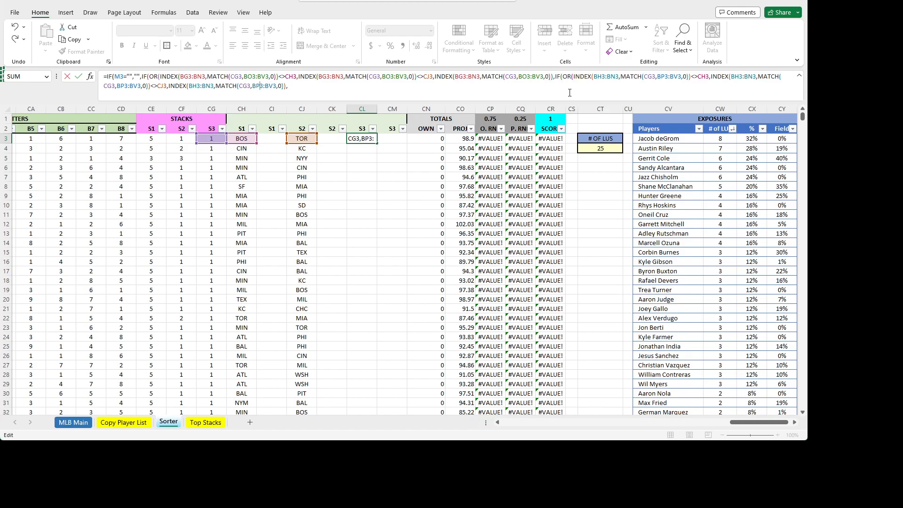
# - Select the final IF(OR(INDEX(BH3:BN3…)) clause at the end of the formula
pyautogui.press('End')
pyautogui.moveTo(291, 87); pyautogui.dragTo(261, 78)
pyautogui.click(546, 89)
pyautogui.moveTo(676, 84); pyautogui.dragTo(555, 80)
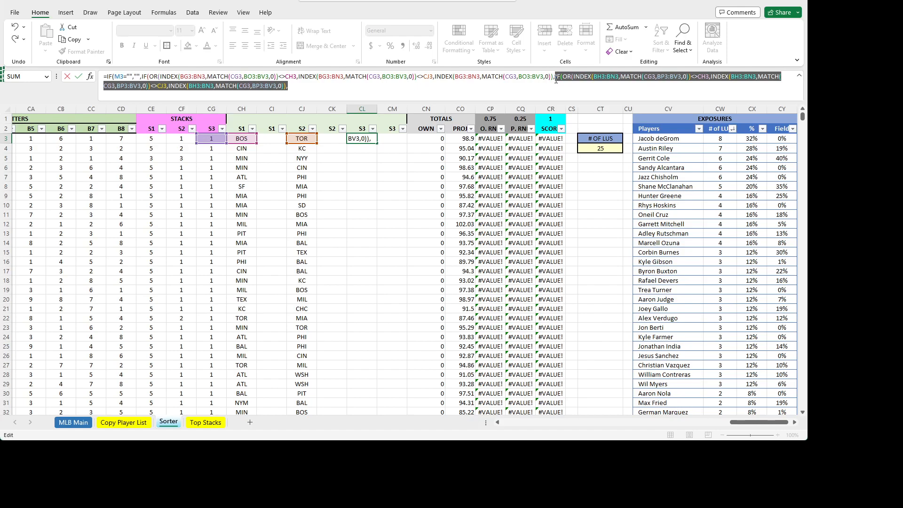
# - Paste a copy of the clause at the formula end and shift its first lookup to BI3:BN3 against BQ3:BV3
pyautogui.hotkey('ctrl', 'c')
pyautogui.click(328, 89)
pyautogui.hotkey('ctrl', 'v')
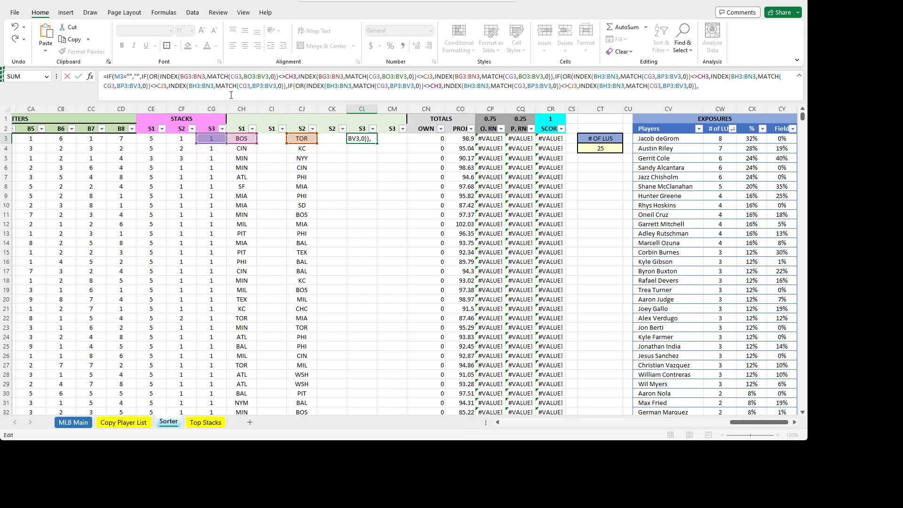
pyautogui.click(333, 85)
pyautogui.press('BackSpace')
pyautogui.write('I')
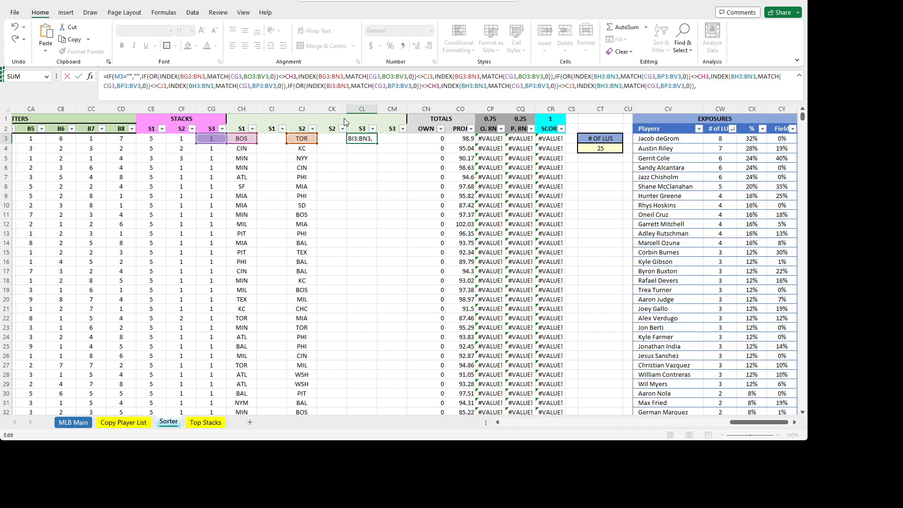
pyautogui.click(394, 87)
pyautogui.press('BackSpace')
pyautogui.write('Q')
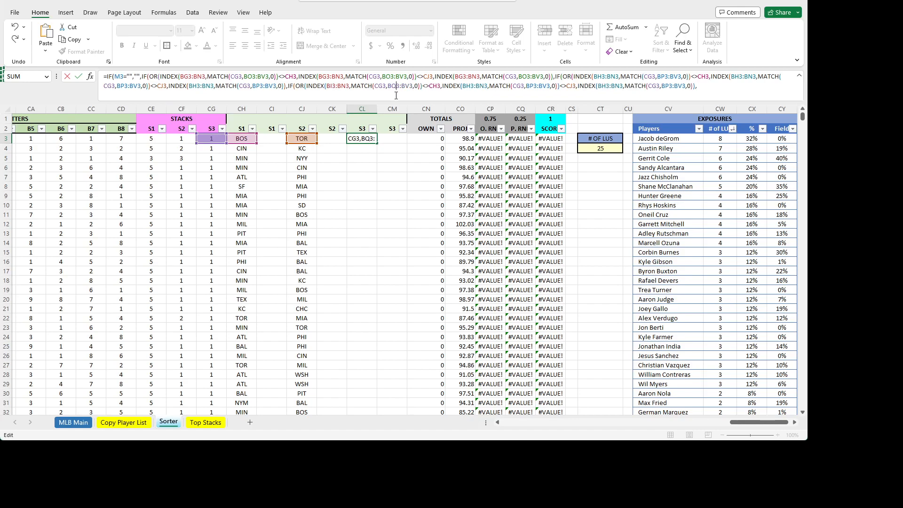
# - Shift the new clause's other two lookups to BI3:BN3 and BQ3:BV3, then select the clause
pyautogui.press('Right')
pyautogui.press('Right')
pyautogui.press('Right')
pyautogui.press('Right')
pyautogui.press('Right')
pyautogui.press('Right')
pyautogui.press('Right')
pyautogui.press('Right')
pyautogui.press('Right')
pyautogui.press('Right')
pyautogui.press('Right')
pyautogui.press('Right')
pyautogui.press('Right')
pyautogui.press('Right')
pyautogui.press('Right')
pyautogui.press('Right')
pyautogui.press('Right')
pyautogui.press('Right')
pyautogui.press('Right')
pyautogui.press('Right')
pyautogui.press('BackSpace')
pyautogui.write('I')
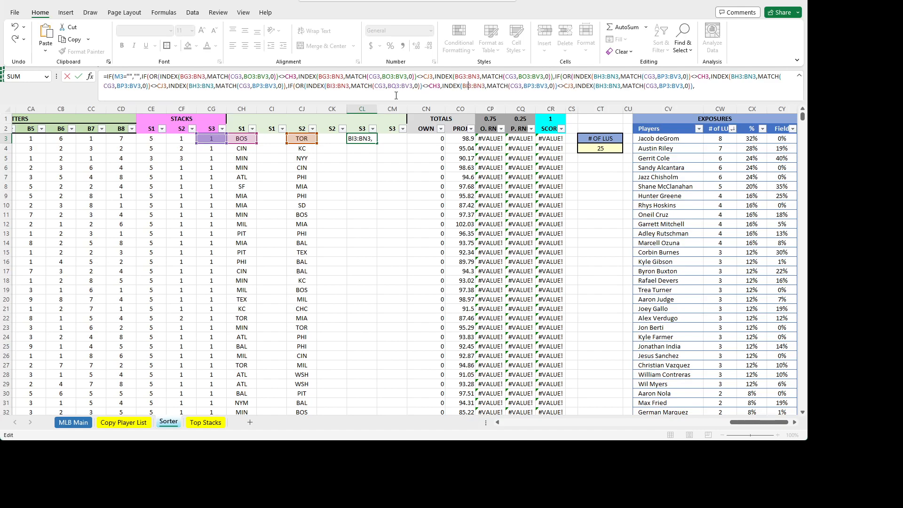
pyautogui.press('Right')
pyautogui.press('Right')
pyautogui.press('Right')
pyautogui.press('Right')
pyautogui.press('Right')
pyautogui.press('Right')
pyautogui.press('Right')
pyautogui.press('Right')
pyautogui.press('Right')
pyautogui.press('Right')
pyautogui.press('Right')
pyautogui.press('Right')
pyautogui.press('Right')
pyautogui.press('Right')
pyautogui.press('Right')
pyautogui.press('Right')
pyautogui.press('BackSpace')
pyautogui.write('Q')
pyautogui.press('Right')
pyautogui.press('Right')
pyautogui.press('Right')
pyautogui.press('Right')
pyautogui.press('Right')
pyautogui.press('Right')
pyautogui.press('Right')
pyautogui.press('Right')
pyautogui.press('Right')
pyautogui.press('Right')
pyautogui.press('Right')
pyautogui.press('Right')
pyautogui.press('Right')
pyautogui.press('Right')
pyautogui.press('Right')
pyautogui.press('Right')
pyautogui.press('Right')
pyautogui.press('Right')
pyautogui.press('Right')
pyautogui.press('Right')
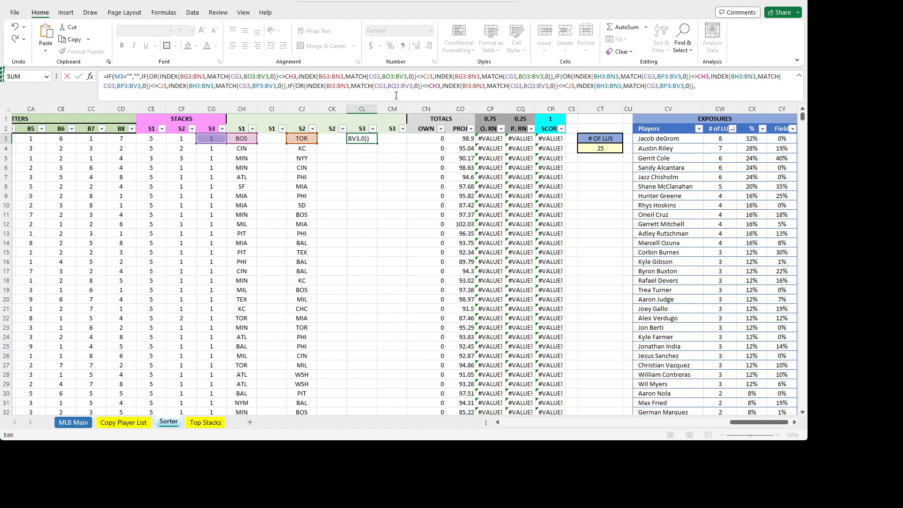
pyautogui.press('Delete')
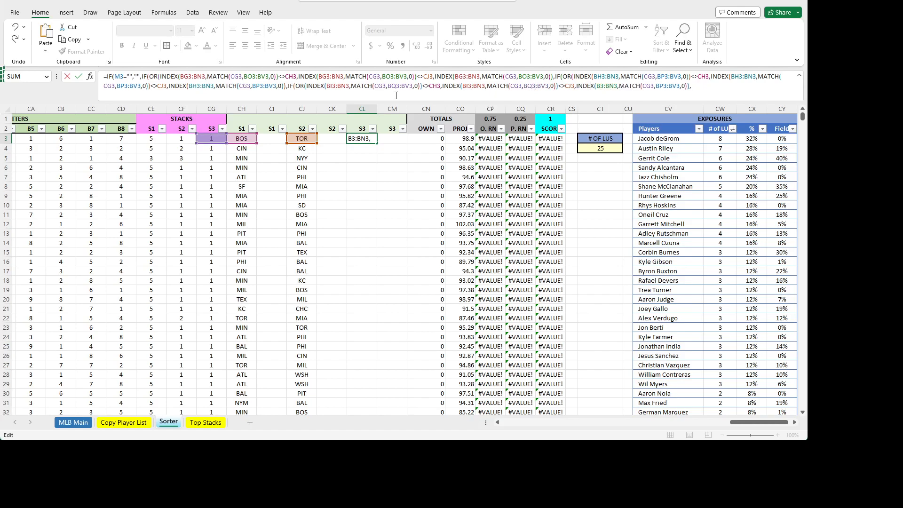
pyautogui.write('I')
pyautogui.press('Right')
pyautogui.press('Right')
pyautogui.press('Right')
pyautogui.press('Right')
pyautogui.press('Right')
pyautogui.press('Right')
pyautogui.press('Right')
pyautogui.press('Right')
pyautogui.press('Right')
pyautogui.press('Right')
pyautogui.press('Right')
pyautogui.press('Right')
pyautogui.press('Right')
pyautogui.press('Right')
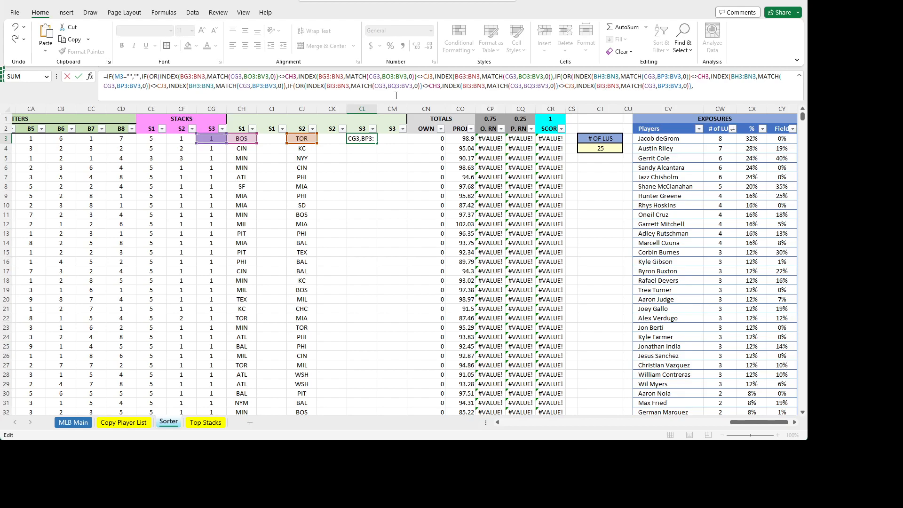
pyautogui.press('BackSpace')
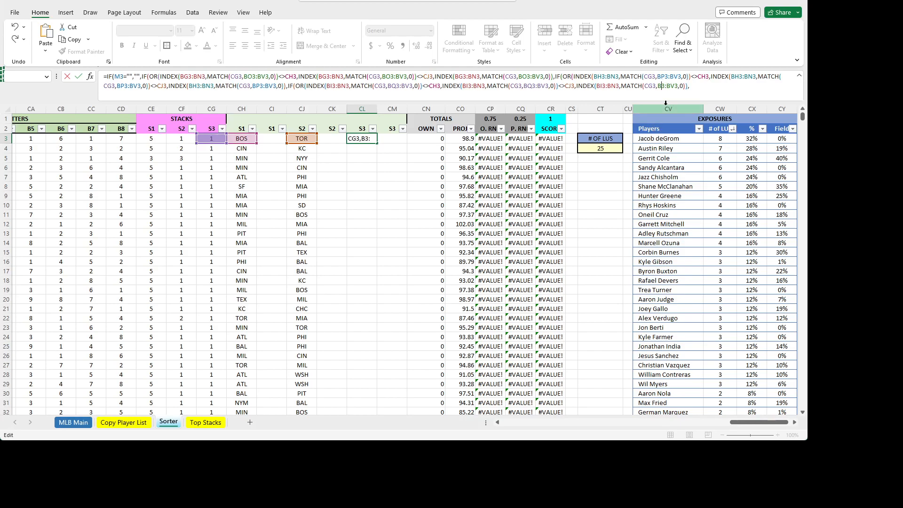
pyautogui.write('Q')
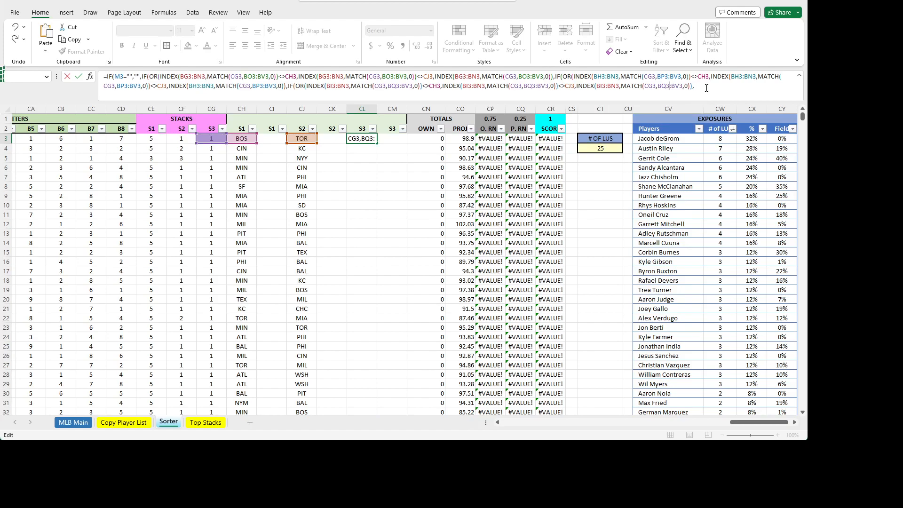
pyautogui.moveTo(694, 86); pyautogui.dragTo(289, 86)
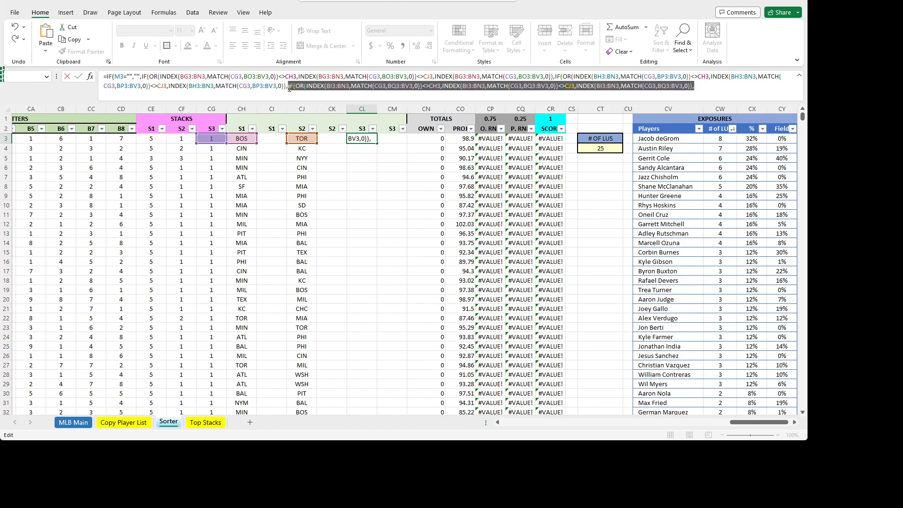
# - Paste the clause at the formula end and shift its first lookup to BJ3:BN3 against BR3:BV3
pyautogui.hotkey('ctrl', 'c')
pyautogui.click(726, 93)
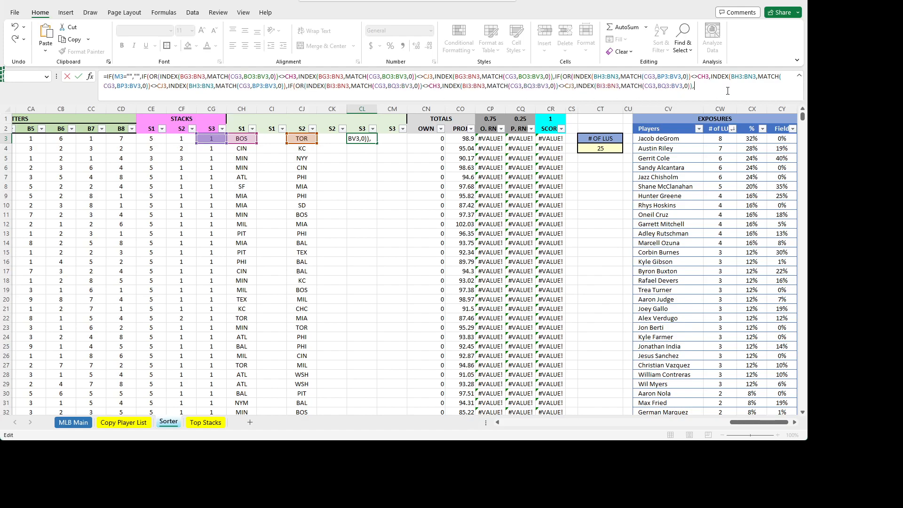
pyautogui.hotkey('ctrl', 'v')
pyautogui.click(739, 87)
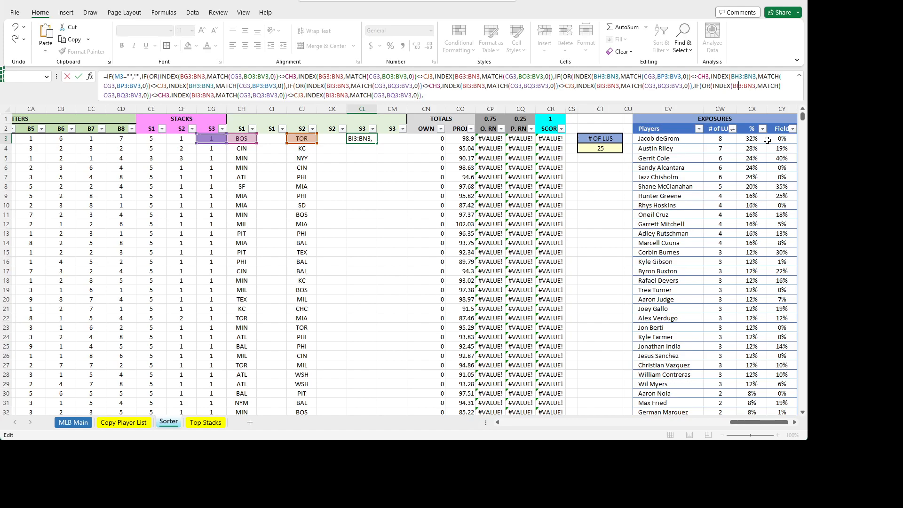
pyautogui.press('BackSpace')
pyautogui.write('J')
pyautogui.press('Right')
pyautogui.press('Right')
pyautogui.press('Right')
pyautogui.press('Right')
pyautogui.press('Right')
pyautogui.press('Right')
pyautogui.press('Right')
pyautogui.press('Right')
pyautogui.press('Right')
pyautogui.press('Right')
pyautogui.press('Right')
pyautogui.press('Right')
pyautogui.press('Right')
pyautogui.press('Right')
pyautogui.press('Right')
pyautogui.press('Right')
pyautogui.press('Right')
pyautogui.press('Right')
pyautogui.press('BackSpace')
pyautogui.write('R')
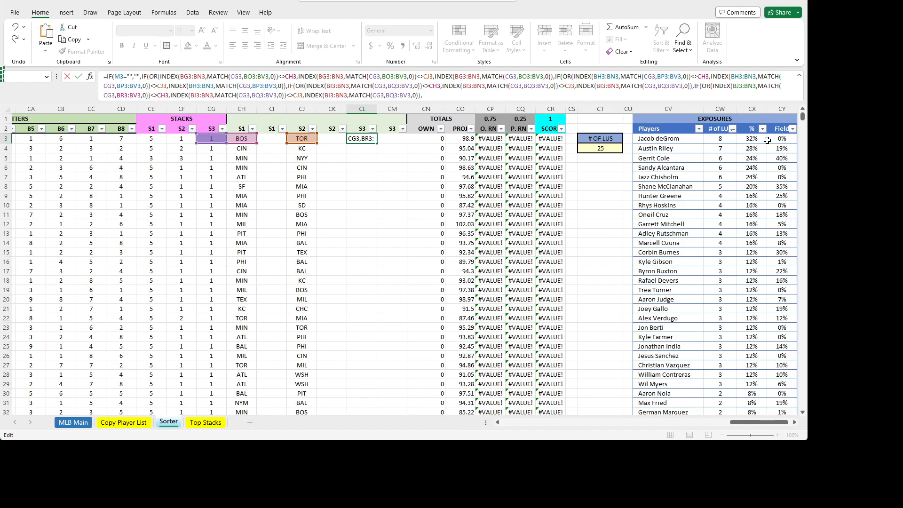
# - Shift the remaining lookups to BJ3:BN3 and BR3:BV3, then paste another copy at the end
pyautogui.press('Right')
pyautogui.press('Right')
pyautogui.press('Right')
pyautogui.press('Right')
pyautogui.press('Right')
pyautogui.press('Right')
pyautogui.press('Right')
pyautogui.press('Right')
pyautogui.press('Right')
pyautogui.press('Right')
pyautogui.press('Right')
pyautogui.press('Right')
pyautogui.press('Right')
pyautogui.press('Right')
pyautogui.press('Right')
pyautogui.press('Right')
pyautogui.press('Right')
pyautogui.press('Right')
pyautogui.press('Right')
pyautogui.press('Right')
pyautogui.press('BackSpace')
pyautogui.write('J')
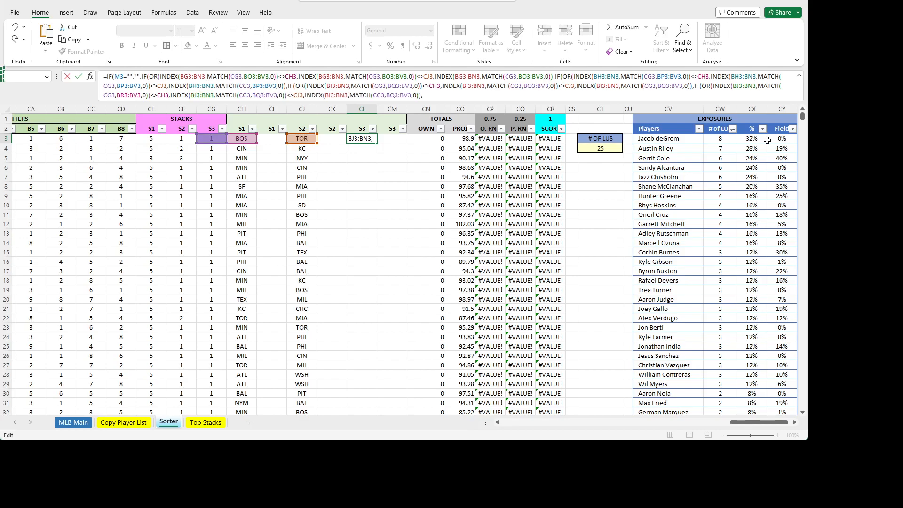
pyautogui.press('Right')
pyautogui.press('Right')
pyautogui.press('Right')
pyautogui.press('Right')
pyautogui.press('Right')
pyautogui.press('Right')
pyautogui.press('Right')
pyautogui.press('Right')
pyautogui.press('Right')
pyautogui.press('Right')
pyautogui.press('Right')
pyautogui.press('Right')
pyautogui.press('BackSpace')
pyautogui.write('R')
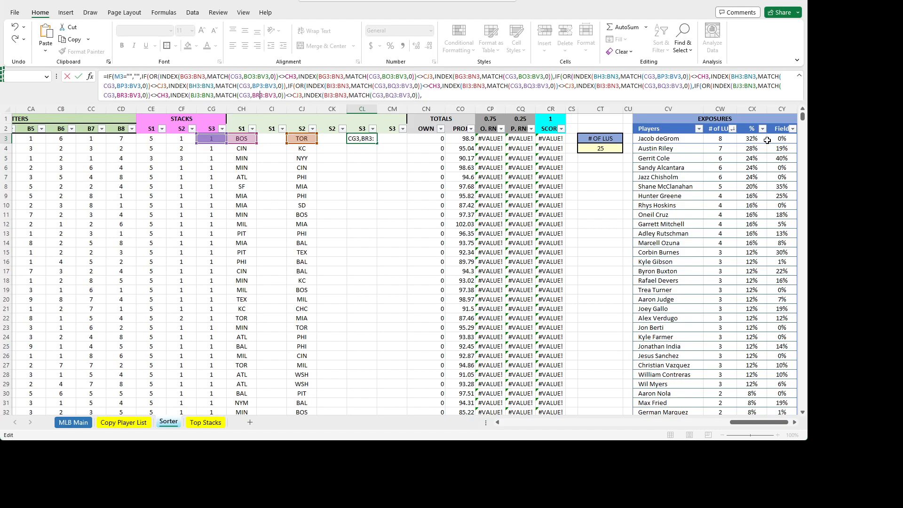
pyautogui.press('Right')
pyautogui.press('Right')
pyautogui.press('Right')
pyautogui.press('Right')
pyautogui.press('Right')
pyautogui.press('Right')
pyautogui.press('Right')
pyautogui.press('Right')
pyautogui.press('Right')
pyautogui.press('Right')
pyautogui.press('Right')
pyautogui.press('Right')
pyautogui.press('Right')
pyautogui.press('Right')
pyautogui.press('Right')
pyautogui.press('Right')
pyautogui.press('Right')
pyautogui.press('Right')
pyautogui.press('Right')
pyautogui.press('Right')
pyautogui.press('Delete')
pyautogui.write('J')
pyautogui.press('Right')
pyautogui.press('Right')
pyautogui.press('Right')
pyautogui.press('Right')
pyautogui.press('Right')
pyautogui.press('Right')
pyautogui.press('Right')
pyautogui.press('Right')
pyautogui.press('Right')
pyautogui.press('Right')
pyautogui.press('Right')
pyautogui.press('Right')
pyautogui.press('Right')
pyautogui.press('Right')
pyautogui.press('Right')
pyautogui.press('Right')
pyautogui.press('Right')
pyautogui.press('Right')
pyautogui.press('Right')
pyautogui.press('Right')
pyautogui.press('Left')
pyautogui.press('Left')
pyautogui.press('Left')
pyautogui.press('Delete')
pyautogui.write('R')
pyautogui.press('Right')
pyautogui.press('Right')
pyautogui.press('Right')
pyautogui.press('Right')
pyautogui.press('Right')
pyautogui.press('Right')
pyautogui.press('Right')
pyautogui.hotkey('ctrl', 'v')
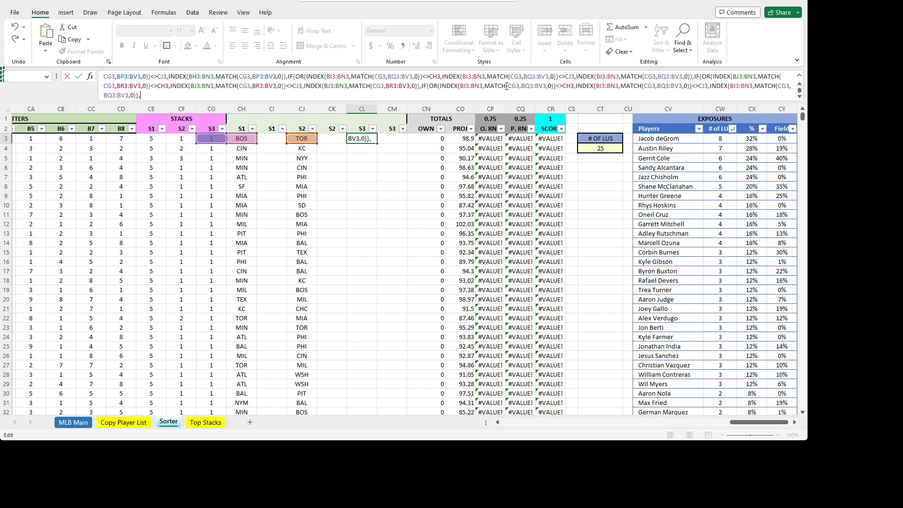
# - Shift the pasted clause's INDEX ranges to BK3:BN3 and its MATCH ranges to BS3:BV3
pyautogui.click(465, 86)
pyautogui.press('BackSpace')
pyautogui.write('K')
pyautogui.press('Right')
pyautogui.press('Right')
pyautogui.press('Right')
pyautogui.press('Right')
pyautogui.press('Right')
pyautogui.press('Right')
pyautogui.press('Right')
pyautogui.press('Right')
pyautogui.press('Right')
pyautogui.press('Right')
pyautogui.press('Right')
pyautogui.press('Right')
pyautogui.press('Right')
pyautogui.press('Right')
pyautogui.press('Right')
pyautogui.press('Right')
pyautogui.press('Right')
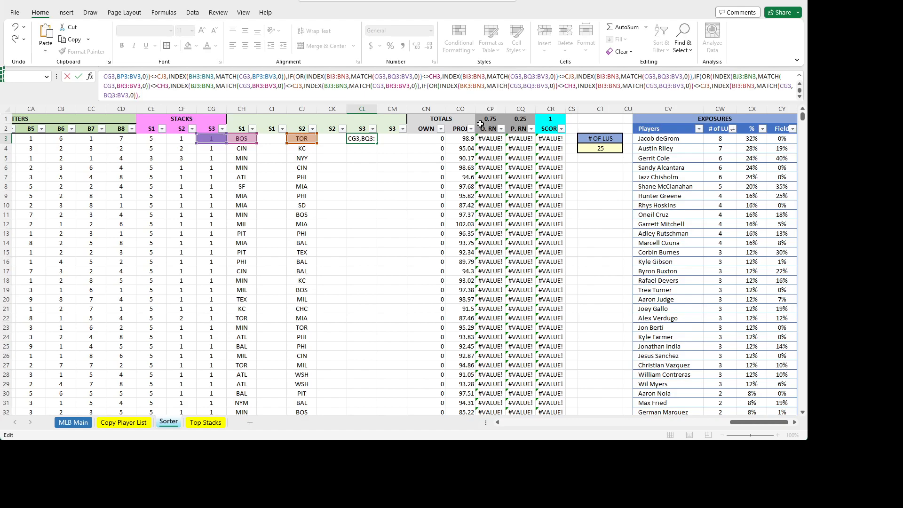
pyautogui.press('BackSpace')
pyautogui.write('S')
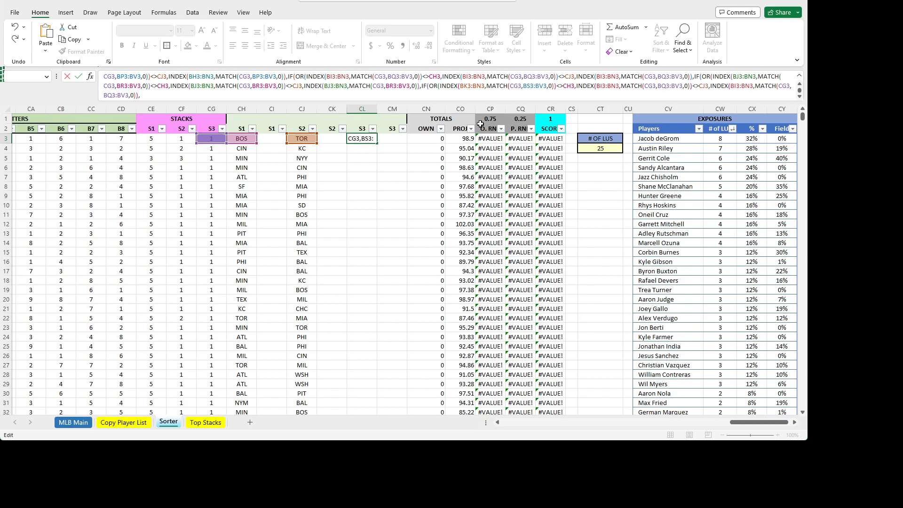
pyautogui.press('Right')
pyautogui.press('Right')
pyautogui.press('Right')
pyautogui.press('Right')
pyautogui.press('Right')
pyautogui.press('Right')
pyautogui.press('Right')
pyautogui.press('Right')
pyautogui.press('Right')
pyautogui.press('Right')
pyautogui.press('Right')
pyautogui.press('Right')
pyautogui.press('Right')
pyautogui.press('Right')
pyautogui.press('Right')
pyautogui.press('Right')
pyautogui.press('Right')
pyautogui.press('Right')
pyautogui.press('Right')
pyautogui.press('Right')
pyautogui.press('Left')
pyautogui.press('Left')
pyautogui.press('Left')
pyautogui.press('BackSpace')
pyautogui.write('K')
pyautogui.press('Right')
pyautogui.press('Right')
pyautogui.press('Right')
pyautogui.press('Right')
pyautogui.press('Right')
pyautogui.press('Right')
pyautogui.press('Right')
pyautogui.press('Right')
pyautogui.press('Right')
pyautogui.press('Right')
pyautogui.press('Right')
pyautogui.press('Right')
pyautogui.press('Right')
pyautogui.press('Right')
pyautogui.press('Right')
pyautogui.press('Right')
pyautogui.press('Right')
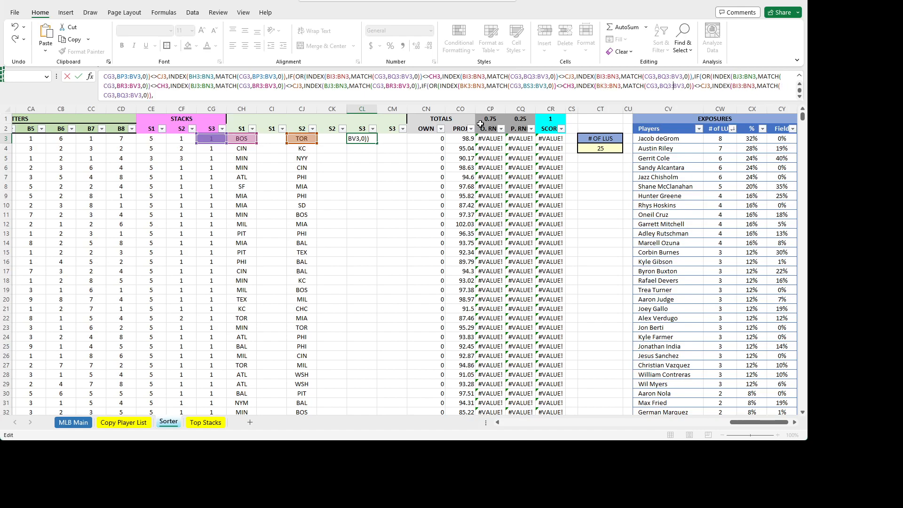
pyautogui.press('BackSpace')
pyautogui.write('S')
pyautogui.press('Right')
pyautogui.press('Right')
pyautogui.press('Right')
pyautogui.press('Right')
pyautogui.press('Right')
pyautogui.press('Right')
pyautogui.press('Right')
pyautogui.press('Right')
pyautogui.press('Right')
pyautogui.press('Right')
pyautogui.press('Right')
pyautogui.press('Right')
pyautogui.press('Right')
pyautogui.press('Right')
pyautogui.press('Right')
pyautogui.press('Right')
pyautogui.press('Right')
pyautogui.press('Right')
pyautogui.press('Right')
pyautogui.press('Right')
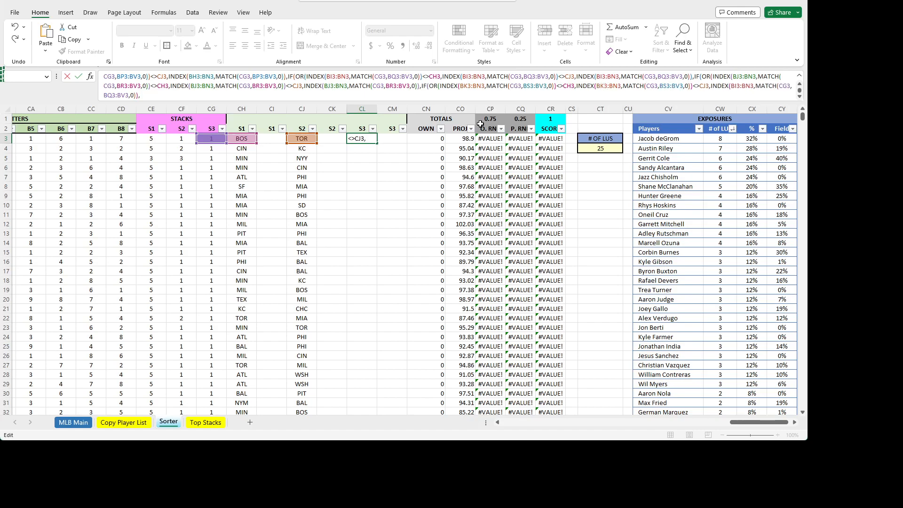
pyautogui.press('Delete')
pyautogui.write('K')
pyautogui.press('Right')
pyautogui.press('Right')
pyautogui.press('Right')
pyautogui.press('Right')
pyautogui.press('Right')
pyautogui.press('Right')
pyautogui.press('Right')
pyautogui.press('Right')
pyautogui.press('Right')
pyautogui.press('Right')
pyautogui.press('Right')
pyautogui.press('Right')
pyautogui.press('Right')
pyautogui.press('Right')
pyautogui.press('Right')
pyautogui.press('Right')
pyautogui.press('Right')
pyautogui.press('Right')
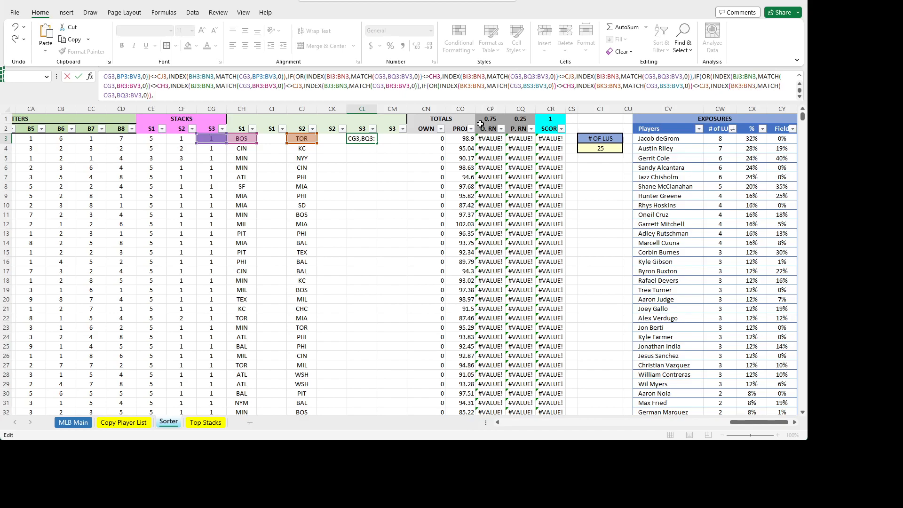
pyautogui.press('BackSpace')
pyautogui.write('S')
pyautogui.press('Right')
pyautogui.press('Right')
pyautogui.press('Right')
pyautogui.press('Right')
pyautogui.press('Right')
pyautogui.press('Right')
pyautogui.press('Right')
pyautogui.press('Right')
pyautogui.press('Right')
# - Add a clause with BL3:BN3 INDEX and BT3:BV3 MATCH ranges, then append another unshifted copy
pyautogui.hotkey('ctrl', 'v')
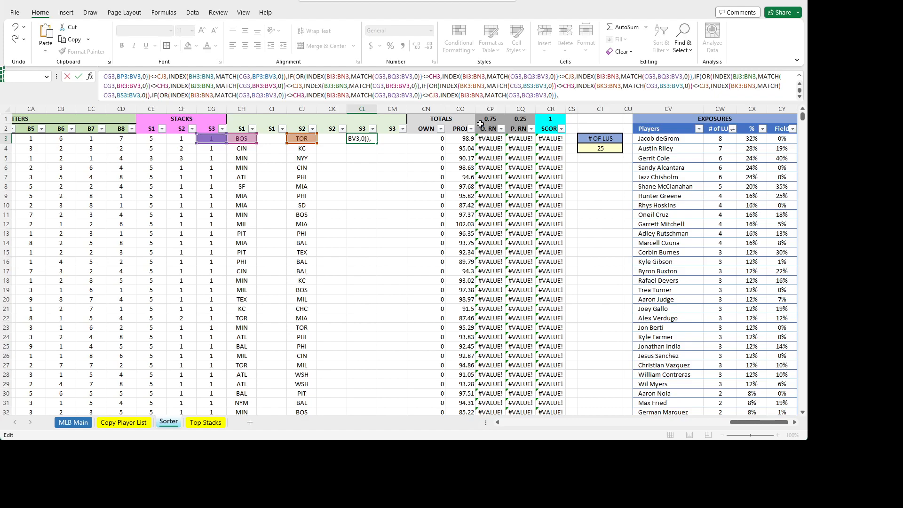
pyautogui.click(193, 96)
pyautogui.write('L')
pyautogui.press('Delete')
pyautogui.press('Right')
pyautogui.press('Right')
pyautogui.press('Right')
pyautogui.press('Right')
pyautogui.press('Right')
pyautogui.press('Right')
pyautogui.press('Right')
pyautogui.press('Right')
pyautogui.press('Right')
pyautogui.press('Right')
pyautogui.press('Right')
pyautogui.press('Right')
pyautogui.press('Right')
pyautogui.press('Right')
pyautogui.press('Right')
pyautogui.press('Right')
pyautogui.press('Right')
pyautogui.press('Right')
pyautogui.press('Right')
pyautogui.press('Right')
pyautogui.press('Left')
pyautogui.press('Left')
pyautogui.press('Left')
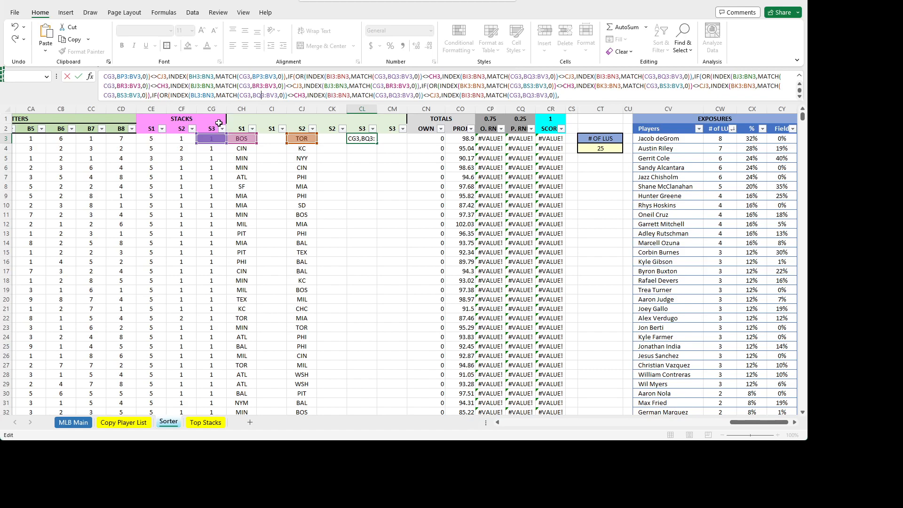
pyautogui.write('T')
pyautogui.press('Delete')
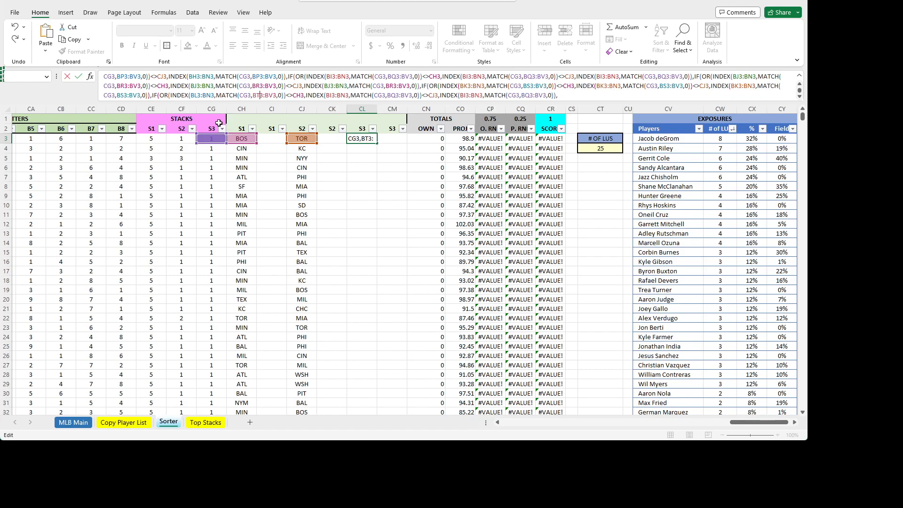
pyautogui.press('Right')
pyautogui.press('Right')
pyautogui.press('Right')
pyautogui.press('Right')
pyautogui.press('Right')
pyautogui.press('Right')
pyautogui.press('Right')
pyautogui.press('Right')
pyautogui.press('Right')
pyautogui.press('Right')
pyautogui.press('Right')
pyautogui.press('Right')
pyautogui.press('Right')
pyautogui.press('Right')
pyautogui.press('Right')
pyautogui.press('Right')
pyautogui.press('Right')
pyautogui.press('Right')
pyautogui.press('Right')
pyautogui.press('Right')
pyautogui.press('Delete')
pyautogui.write('L')
pyautogui.press('Right')
pyautogui.press('Right')
pyautogui.press('Right')
pyautogui.press('Right')
pyautogui.press('Right')
pyautogui.press('Right')
pyautogui.press('Right')
pyautogui.press('Right')
pyautogui.press('Right')
pyautogui.press('Right')
pyautogui.press('Right')
pyautogui.press('Right')
pyautogui.press('Right')
pyautogui.press('Right')
pyautogui.press('Right')
pyautogui.press('Right')
pyautogui.press('Right')
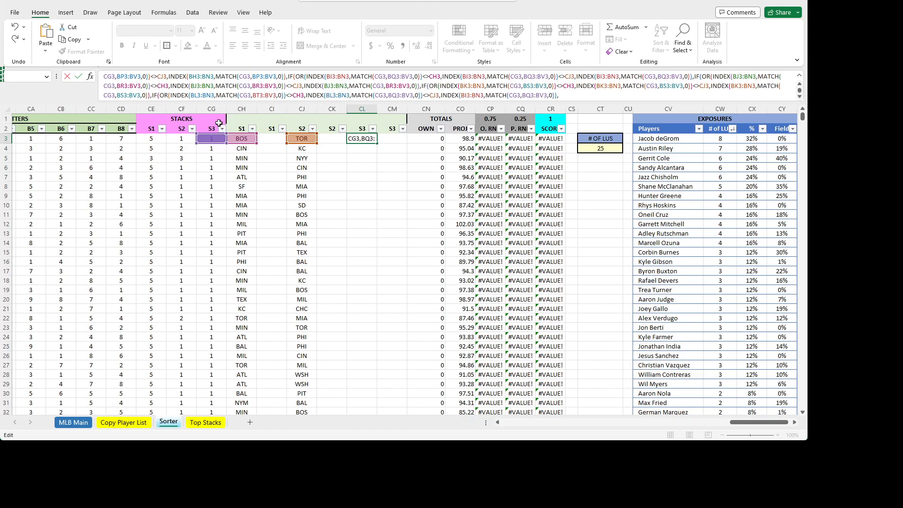
pyautogui.press('Delete')
pyautogui.write('T')
pyautogui.press('Right')
pyautogui.press('Right')
pyautogui.press('Right')
pyautogui.press('Right')
pyautogui.press('Right')
pyautogui.press('Right')
pyautogui.press('Right')
pyautogui.press('Right')
pyautogui.press('Right')
pyautogui.press('Right')
pyautogui.press('Right')
pyautogui.press('Right')
pyautogui.press('Right')
pyautogui.press('Right')
pyautogui.press('Right')
pyautogui.press('Right')
pyautogui.press('Right')
pyautogui.press('Right')
pyautogui.press('Right')
pyautogui.press('Right')
pyautogui.press('Delete')
pyautogui.write('L')
pyautogui.press('Right')
pyautogui.press('Right')
pyautogui.press('Right')
pyautogui.press('Right')
pyautogui.press('Right')
pyautogui.press('Right')
pyautogui.press('Right')
pyautogui.press('Right')
pyautogui.press('Right')
pyautogui.press('Right')
pyautogui.press('Right')
pyautogui.press('Right')
pyautogui.press('Right')
pyautogui.press('Right')
pyautogui.press('Right')
pyautogui.press('Right')
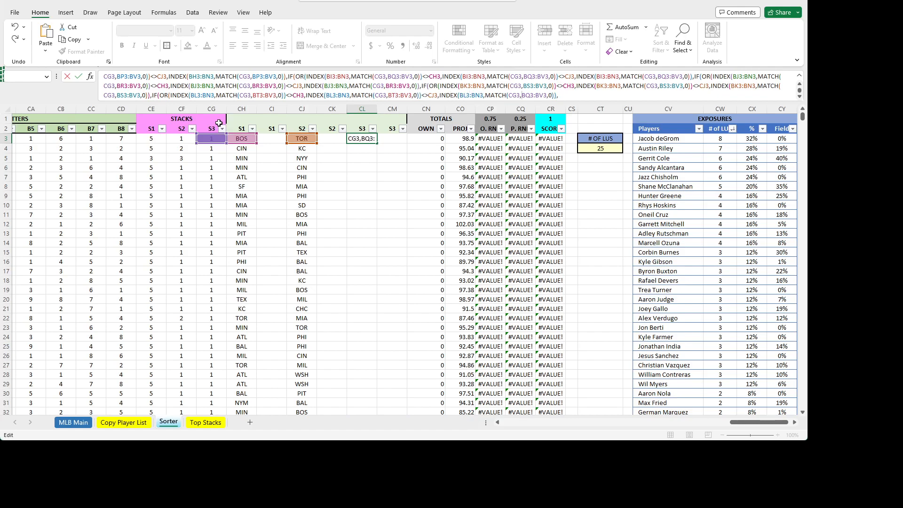
pyautogui.press('BackSpace')
pyautogui.write('T')
pyautogui.press('End')
pyautogui.hotkey('ctrl', 'v')
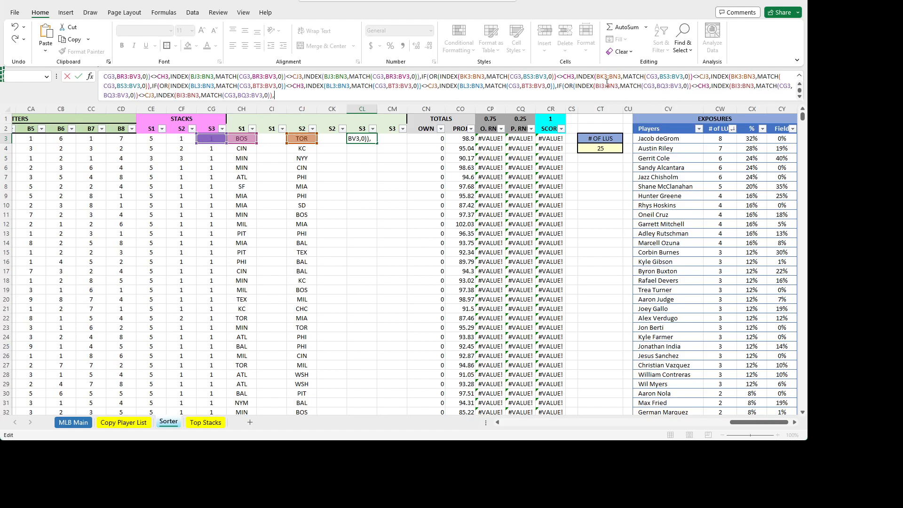
# - Shift the newest clause's INDEX ranges to BM3:BN3 and its MATCH ranges to BU3:BV3
pyautogui.click(606, 86)
pyautogui.press('BackSpace')
pyautogui.write('M')
pyautogui.press('Right')
pyautogui.press('Right')
pyautogui.press('Right')
pyautogui.press('Right')
pyautogui.press('Right')
pyautogui.press('Right')
pyautogui.press('Right')
pyautogui.press('Right')
pyautogui.press('Right')
pyautogui.press('Right')
pyautogui.press('Right')
pyautogui.press('Right')
pyautogui.press('Right')
pyautogui.press('Right')
pyautogui.press('Right')
pyautogui.press('Right')
pyautogui.press('Right')
pyautogui.press('Right')
pyautogui.press('Right')
pyautogui.press('Right')
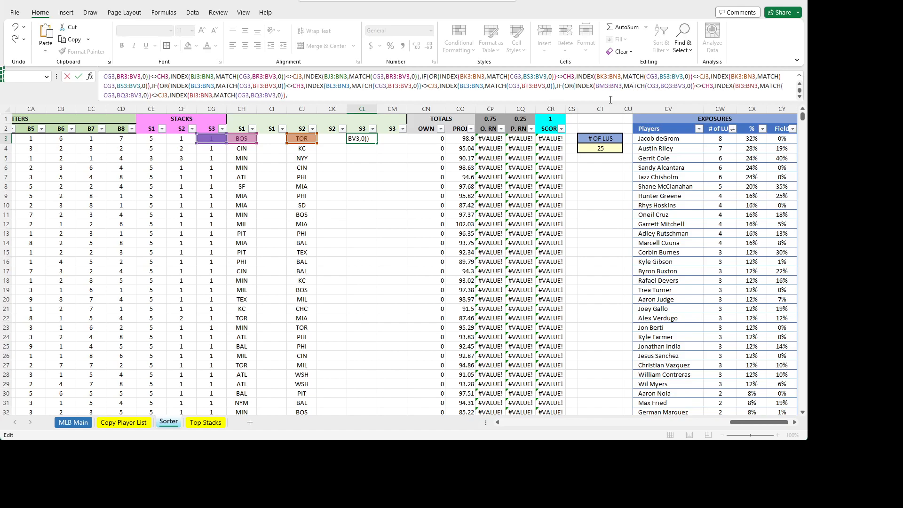
pyautogui.press('BackSpace')
pyautogui.write('U')
pyautogui.press('Right')
pyautogui.press('Right')
pyautogui.press('Right')
pyautogui.press('Right')
pyautogui.press('Right')
pyautogui.press('Right')
pyautogui.press('Right')
pyautogui.press('Right')
pyautogui.press('Right')
pyautogui.press('Right')
pyautogui.press('Right')
pyautogui.press('Right')
pyautogui.press('Right')
pyautogui.press('Right')
pyautogui.press('Right')
pyautogui.press('Right')
pyautogui.press('Right')
pyautogui.press('BackSpace')
pyautogui.write('M')
pyautogui.press('Right')
pyautogui.press('Right')
pyautogui.press('Right')
pyautogui.press('Right')
pyautogui.press('Right')
pyautogui.press('Right')
pyautogui.press('Right')
pyautogui.press('Right')
pyautogui.press('Right')
pyautogui.press('Right')
pyautogui.press('Right')
pyautogui.press('Right')
pyautogui.press('Right')
pyautogui.press('BackSpace')
pyautogui.write('U')
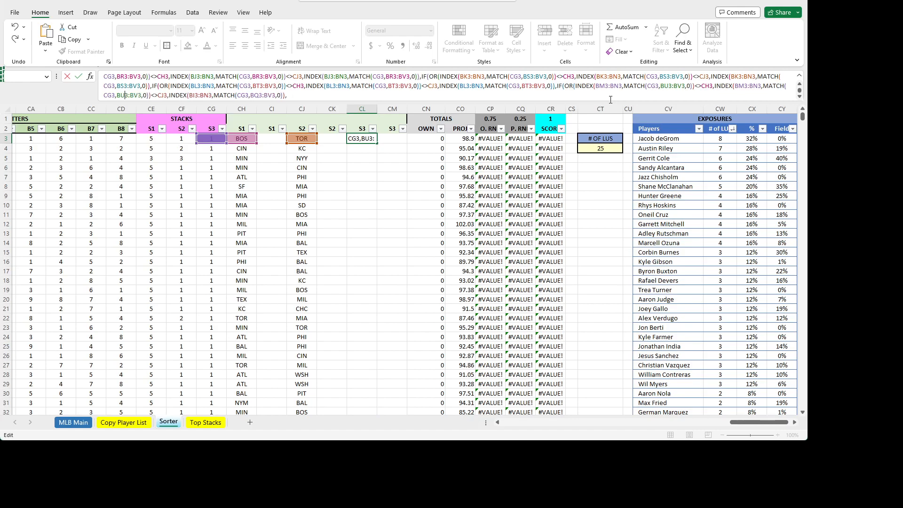
pyautogui.press('Right')
pyautogui.press('Right')
pyautogui.press('Right')
pyautogui.press('Right')
pyautogui.press('Right')
pyautogui.press('Right')
pyautogui.press('Right')
pyautogui.press('Right')
pyautogui.press('Right')
pyautogui.press('Right')
pyautogui.press('Right')
pyautogui.press('Right')
pyautogui.press('Right')
pyautogui.press('Right')
pyautogui.press('Right')
pyautogui.press('Right')
pyautogui.press('Right')
pyautogui.press('Right')
pyautogui.press('Right')
pyautogui.press('Right')
pyautogui.press('BackSpace')
pyautogui.write('M')
pyautogui.press('Right')
pyautogui.press('Right')
pyautogui.press('Right')
pyautogui.press('Right')
pyautogui.press('Right')
pyautogui.press('Right')
pyautogui.press('Right')
pyautogui.press('Right')
pyautogui.press('Right')
pyautogui.press('Right')
pyautogui.press('Right')
pyautogui.press('Right')
pyautogui.press('Right')
pyautogui.press('Right')
pyautogui.press('Right')
pyautogui.press('Right')
pyautogui.press('Right')
pyautogui.press('Right')
pyautogui.press('Delete')
pyautogui.write('U')
# - Append one more IF(OR) block with BN3:BN3 INDEX and BV3:BV3 MATCH ranges
pyautogui.press('End')
pyautogui.hotkey('ctrl', 'v')
pyautogui.click(340, 100)
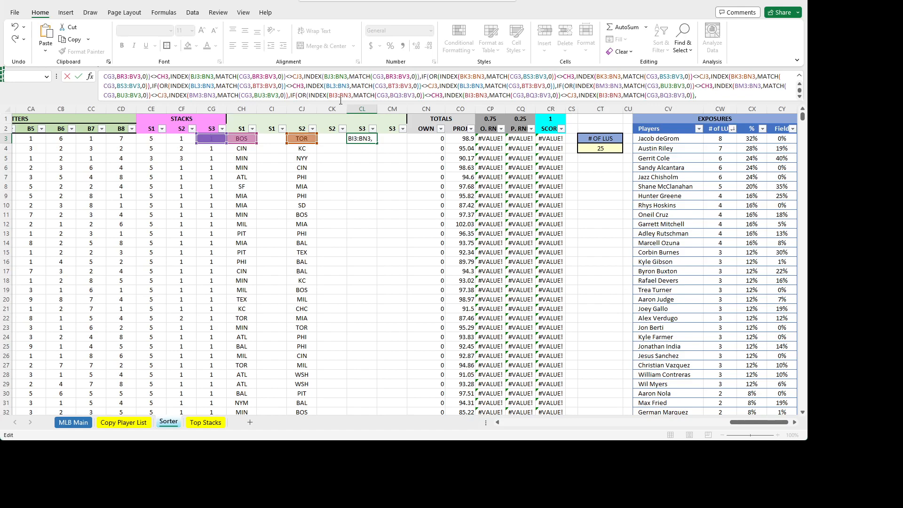
pyautogui.press('BackSpace')
pyautogui.write('N')
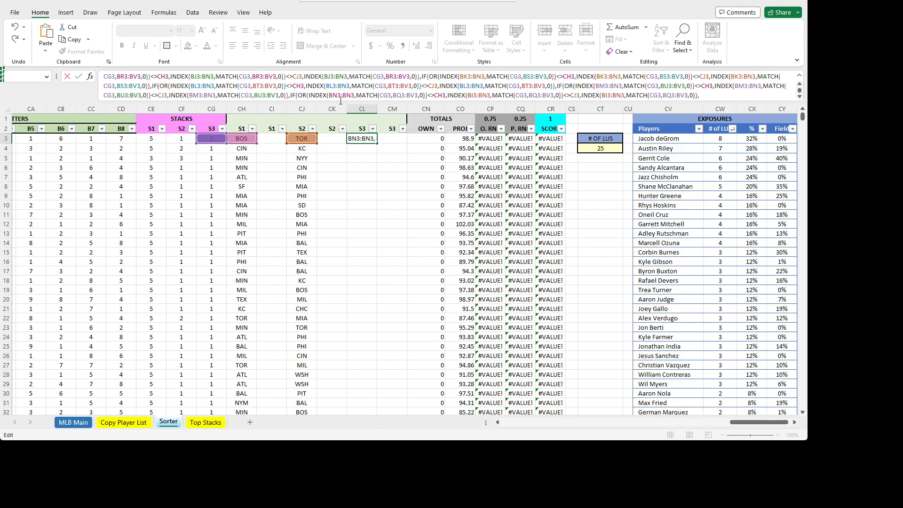
pyautogui.click(401, 100)
pyautogui.press('BackSpace')
pyautogui.write('B')
pyautogui.press('BackSpace')
pyautogui.write('V')
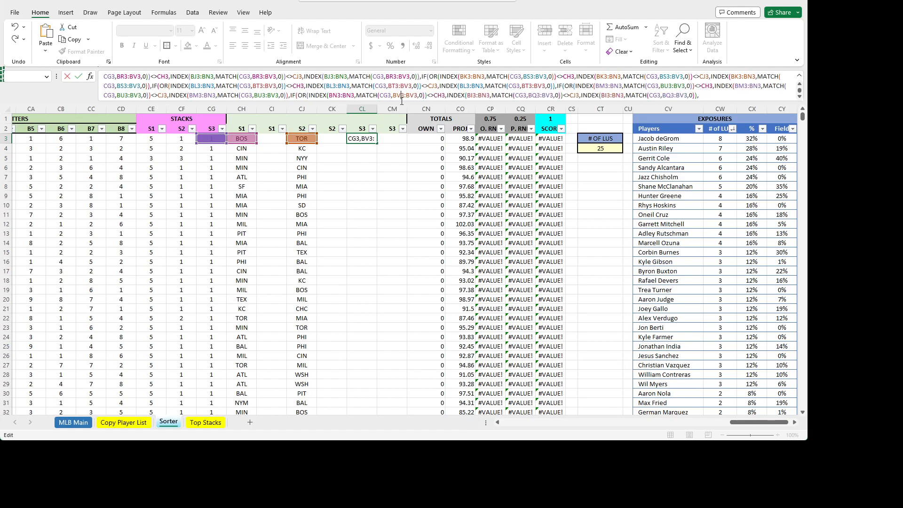
pyautogui.click(473, 96)
pyautogui.press('BackSpace')
pyautogui.write('N')
pyautogui.click(540, 96)
pyautogui.press('BackSpace')
pyautogui.write('V')
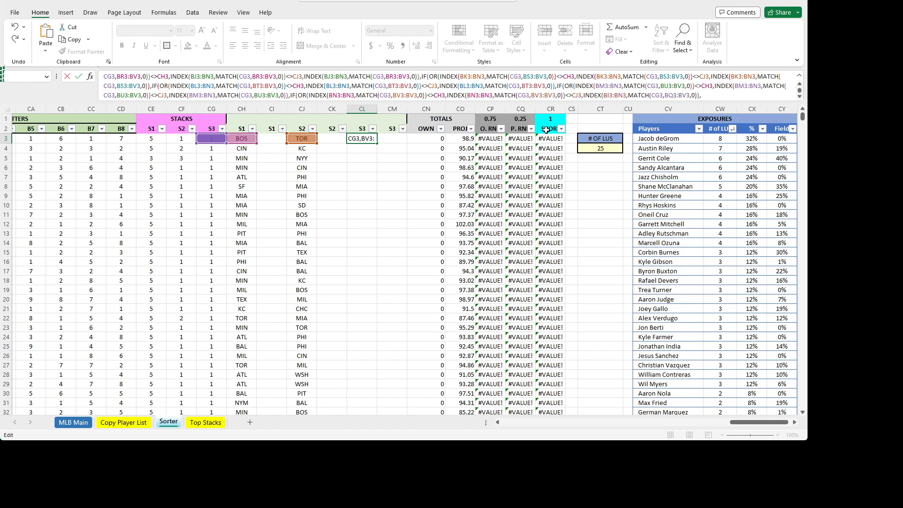
pyautogui.press('Right')
pyautogui.press('Right')
pyautogui.press('Right')
pyautogui.press('Right')
pyautogui.press('Right')
pyautogui.press('Right')
pyautogui.press('Right')
pyautogui.press('Right')
pyautogui.press('Right')
pyautogui.press('Right')
pyautogui.press('Right')
pyautogui.press('Right')
pyautogui.press('Right')
pyautogui.press('Right')
pyautogui.press('Right')
pyautogui.press('Right')
pyautogui.press('Right')
pyautogui.press('Right')
pyautogui.press('Right')
pyautogui.press('Right')
pyautogui.press('BackSpace')
pyautogui.write('N')
pyautogui.press('Right')
pyautogui.press('Right')
pyautogui.press('Right')
pyautogui.press('Right')
pyautogui.press('Right')
pyautogui.press('Right')
pyautogui.press('Right')
pyautogui.press('Right')
pyautogui.press('Right')
pyautogui.press('Right')
pyautogui.press('Right')
pyautogui.press('Right')
pyautogui.press('Right')
pyautogui.press('Right')
pyautogui.press('Right')
pyautogui.press('Right')
pyautogui.press('Right')
pyautogui.press('Right')
pyautogui.press('Right')
pyautogui.press('Right')
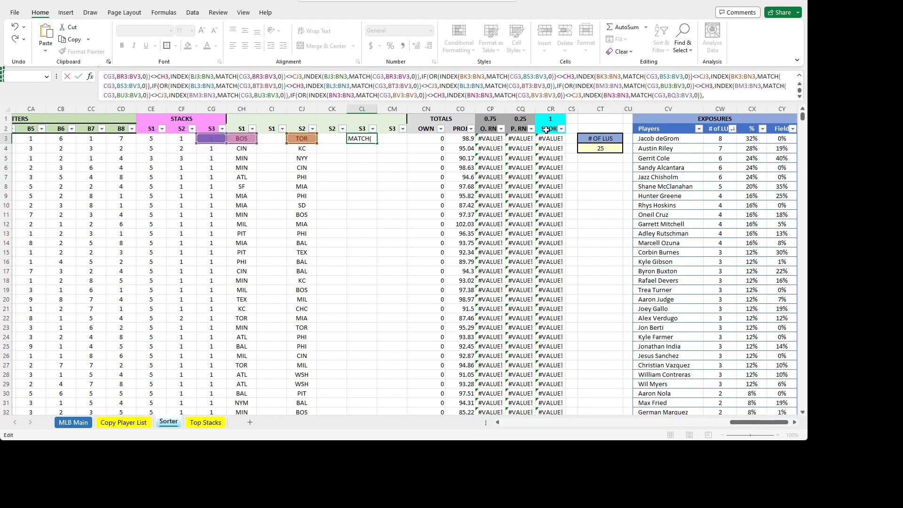
pyautogui.press('Left')
pyautogui.press('Left')
pyautogui.press('Left')
pyautogui.press('Left')
pyautogui.press('Left')
pyautogui.press('Left')
pyautogui.press('Left')
pyautogui.press('Left')
pyautogui.press('Left')
pyautogui.press('Left')
pyautogui.press('BackSpace')
pyautogui.write('V')
pyautogui.press('Right')
pyautogui.press('Right')
pyautogui.press('Right')
pyautogui.press('Right')
pyautogui.press('Right')
pyautogui.press('Right')
pyautogui.press('Right')
pyautogui.press('Right')
pyautogui.press('Right')
# - Replace the trailing comma with closing parentheses and try entering the formula
pyautogui.press('BackSpace')
pyautogui.write('))))))))')
pyautogui.press('Return')
pyautogui.press('Return')
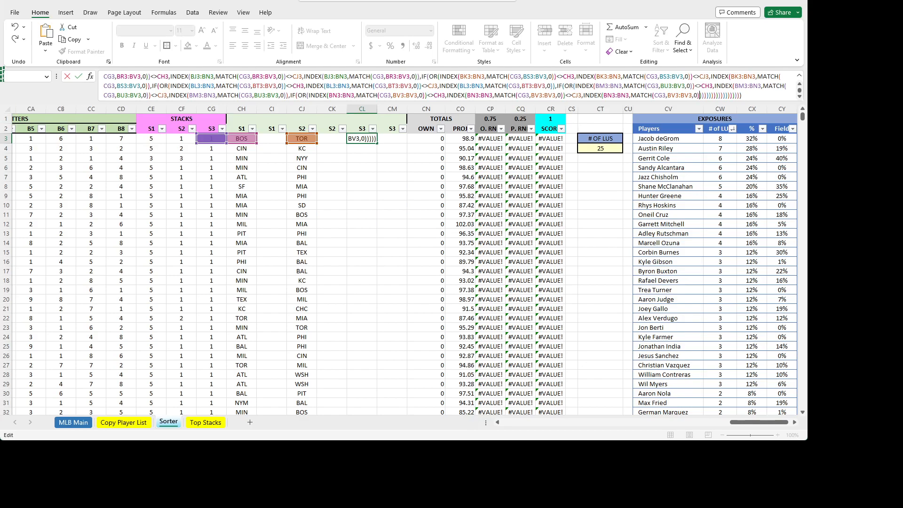
pyautogui.press('Return')
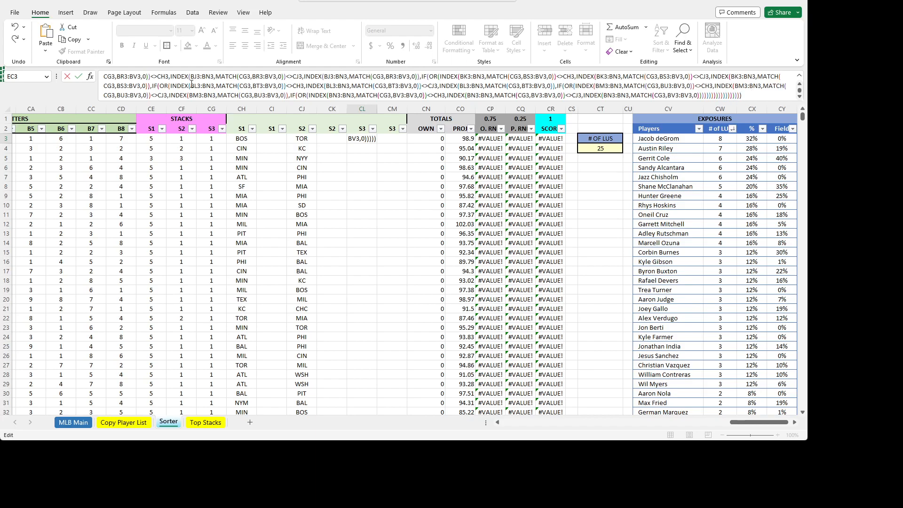
# - Add a closing parenthesis right after the first <>CJ3 comparison to close the first OR
pyautogui.moveTo(175, 88); pyautogui.dragTo(105, 63)
pyautogui.click(150, 76)
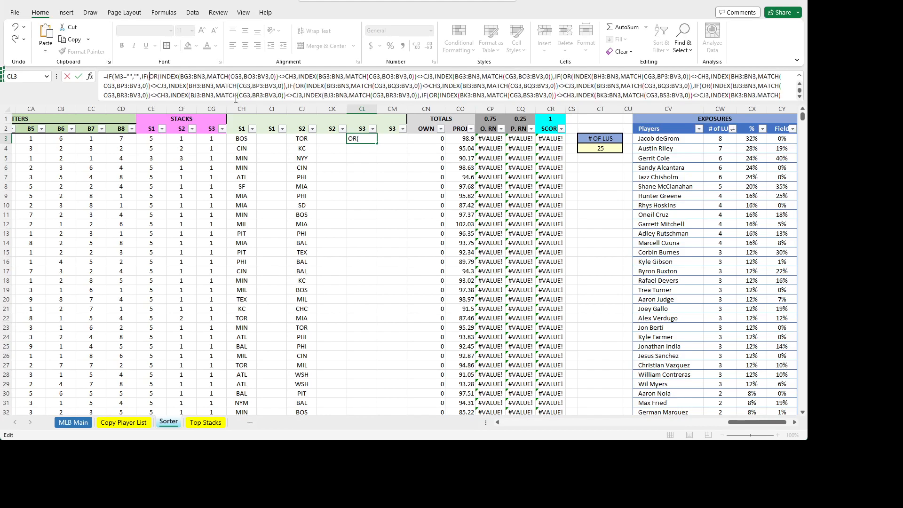
pyautogui.press('Left')
pyautogui.press('Left')
pyautogui.press('Right')
pyautogui.press('Right')
pyautogui.press('Right')
pyautogui.press('Right')
pyautogui.press('Right')
pyautogui.press('Right')
pyautogui.press('Right')
pyautogui.press('Right')
pyautogui.press('Right')
pyautogui.press('Right')
pyautogui.press('Right')
pyautogui.press('Right')
pyautogui.press('Right')
pyautogui.press('Right')
pyautogui.press('Right')
pyautogui.press('Right')
pyautogui.press('Right')
pyautogui.press('Right')
pyautogui.press('Right')
pyautogui.press('Right')
pyautogui.press('Right')
pyautogui.press('Right')
pyautogui.press('Right')
pyautogui.press('Right')
pyautogui.press('Right')
pyautogui.press('Right')
pyautogui.press('Right')
pyautogui.press('Right')
pyautogui.press('Right')
pyautogui.press('Right')
pyautogui.press('Right')
pyautogui.press('Right')
pyautogui.press('Right')
pyautogui.press('Right')
pyautogui.press('Right')
pyautogui.press('Right')
pyautogui.press('Right')
pyautogui.press('Right')
pyautogui.press('Right')
pyautogui.press('Right')
pyautogui.press('Right')
pyautogui.press('Right')
pyautogui.press('Right')
pyautogui.press('Right')
pyautogui.press('Right')
pyautogui.press('Right')
pyautogui.press('Right')
pyautogui.press('Right')
pyautogui.press('Right')
pyautogui.press('Right')
pyautogui.press('Right')
pyautogui.press('Right')
pyautogui.press('Right')
pyautogui.press('Right')
pyautogui.press('Right')
pyautogui.press('Right')
pyautogui.press('Right')
pyautogui.press('Right')
pyautogui.press('Right')
pyautogui.press('Right')
pyautogui.press('Right')
pyautogui.press('Right')
pyautogui.press('Left')
pyautogui.press('Left')
pyautogui.press('Left')
pyautogui.press('Left')
pyautogui.press('Left')
pyautogui.press('Left')
pyautogui.press('Right')
pyautogui.press('Left')
pyautogui.press('Right')
pyautogui.press('Left')
pyautogui.press('Right')
pyautogui.press('Left')
pyautogui.write(')')
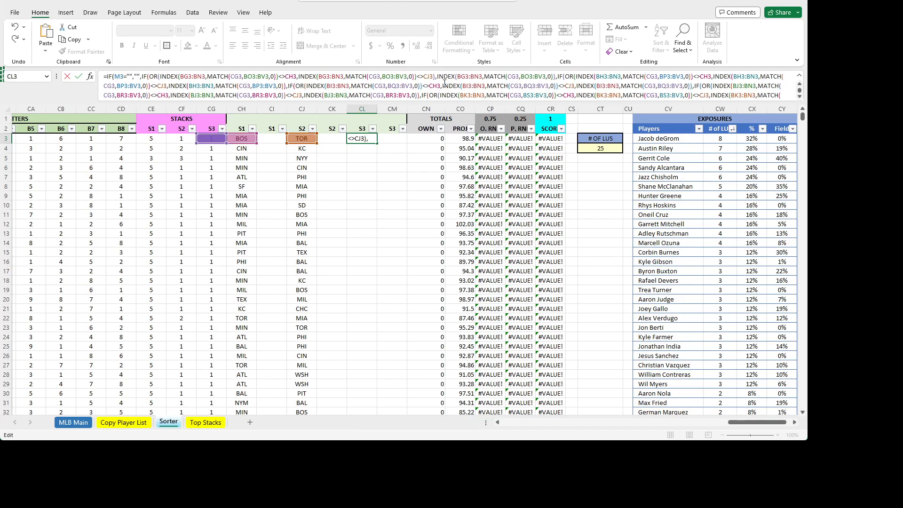
pyautogui.press('BackSpace')
pyautogui.press('Right')
pyautogui.press('Left')
pyautogui.write(')')
# - Step through the next block's INDEX and MATCH ranges to review them
pyautogui.press('Right')
pyautogui.press('Right')
pyautogui.press('Right')
pyautogui.press('Right')
pyautogui.press('Right')
pyautogui.press('Right')
pyautogui.press('Right')
pyautogui.press('Right')
pyautogui.press('Right')
pyautogui.press('Right')
pyautogui.press('Right')
pyautogui.press('Right')
pyautogui.press('Right')
pyautogui.press('Right')
pyautogui.press('Right')
pyautogui.press('Right')
pyautogui.press('Right')
pyautogui.press('Right')
pyautogui.press('Right')
pyautogui.press('Right')
pyautogui.press('Right')
pyautogui.press('Right')
pyautogui.press('Right')
pyautogui.press('Right')
pyautogui.press('Right')
pyautogui.press('Right')
pyautogui.press('Right')
pyautogui.press('Right')
pyautogui.press('Right')
pyautogui.press('Right')
pyautogui.press('Right')
pyautogui.press('Right')
pyautogui.press('Right')
pyautogui.press('Right')
pyautogui.press('Right')
pyautogui.press('Right')
pyautogui.press('Right')
pyautogui.press('Right')
pyautogui.press('Right')
pyautogui.press('Right')
pyautogui.press('Right')
pyautogui.press('Right')
pyautogui.press('Right')
pyautogui.press('Right')
pyautogui.press('Right')
pyautogui.press('Right')
pyautogui.press('Left')
pyautogui.press('Left')
pyautogui.press('Left')
pyautogui.press('Left')
pyautogui.press('Left')
pyautogui.press('Left')
pyautogui.press('Left')
pyautogui.press('Left')
pyautogui.press('Left')
pyautogui.press('Left')
pyautogui.press('Left')
pyautogui.press('Left')
pyautogui.press('Left')
pyautogui.press('Left')
pyautogui.press('Left')
pyautogui.press('Left')
pyautogui.press('Left')
pyautogui.press('Left')
pyautogui.press('Left')
pyautogui.press('Left')
pyautogui.press('Left')
pyautogui.press('Left')
pyautogui.press('Left')
pyautogui.press('Left')
pyautogui.press('Left')
pyautogui.press('Left')
pyautogui.press('Left')
pyautogui.press('Left')
pyautogui.press('Left')
pyautogui.press('Left')
pyautogui.press('Left')
pyautogui.press('Left')
pyautogui.press('Left')
pyautogui.press('Left')
pyautogui.press('Left')
pyautogui.press('Left')
pyautogui.press('Left')
pyautogui.press('Left')
pyautogui.press('Left')
pyautogui.press('Left')
pyautogui.press('Left')
pyautogui.press('Left')
pyautogui.press('Left')
pyautogui.press('Left')
pyautogui.press('Left')
pyautogui.press('Left')
pyautogui.press('Left')
pyautogui.press('Left')
pyautogui.press('Left')
pyautogui.press('Left')
pyautogui.press('Right')
pyautogui.press('Right')
pyautogui.press('Right')
pyautogui.press('Right')
pyautogui.press('Right')
pyautogui.press('Right')
pyautogui.press('Right')
pyautogui.press('Right')
pyautogui.press('Right')
pyautogui.press('Right')
pyautogui.press('Right')
pyautogui.press('Right')
pyautogui.press('Right')
pyautogui.press('Right')
pyautogui.press('Right')
pyautogui.press('Right')
pyautogui.press('Right')
pyautogui.press('Right')
pyautogui.press('Right')
pyautogui.press('Right')
pyautogui.press('Right')
pyautogui.press('Right')
pyautogui.press('Right')
pyautogui.press('Right')
pyautogui.press('Right')
pyautogui.press('Right')
pyautogui.press('Right')
pyautogui.press('Right')
pyautogui.press('Right')
pyautogui.press('Right')
pyautogui.press('Right')
pyautogui.press('Right')
pyautogui.press('Right')
pyautogui.press('Right')
pyautogui.press('Right')
pyautogui.press('Right')
pyautogui.press('Right')
pyautogui.press('Right')
pyautogui.press('Right')
pyautogui.press('Right')
pyautogui.press('Right')
pyautogui.press('Right')
pyautogui.press('Right')
pyautogui.press('Right')
pyautogui.press('Right')
pyautogui.press('Right')
pyautogui.press('Right')
pyautogui.press('Right')
pyautogui.press('Right')
pyautogui.press('Right')
pyautogui.press('Right')
pyautogui.press('Right')
pyautogui.press('Right')
pyautogui.press('Right')
pyautogui.press('Right')
pyautogui.press('Right')
pyautogui.press('Right')
pyautogui.press('Right')
pyautogui.press('Right')
pyautogui.press('Right')
pyautogui.press('Right')
pyautogui.press('Right')
pyautogui.press('Right')
pyautogui.press('Right')
pyautogui.press('Right')
pyautogui.press('Right')
pyautogui.press('Right')
pyautogui.press('Right')
pyautogui.press('Right')
pyautogui.press('Right')
pyautogui.press('Right')
pyautogui.press('Right')
pyautogui.press('Right')
pyautogui.press('Right')
pyautogui.press('Right')
pyautogui.press('Right')
pyautogui.press('Right')
pyautogui.press('Right')
pyautogui.press('Right')
pyautogui.press('Right')
pyautogui.press('Right')
pyautogui.press('Right')
pyautogui.press('Right')
pyautogui.press('Right')
pyautogui.press('Right')
pyautogui.press('Right')
pyautogui.press('Right')
pyautogui.press('Right')
pyautogui.press('Right')
pyautogui.press('Left')
pyautogui.press('Left')
pyautogui.press('Left')
pyautogui.press('Left')
pyautogui.press('Left')
pyautogui.press('Left')
pyautogui.press('Left')
pyautogui.press('Left')
pyautogui.press('Left')
pyautogui.press('Left')
pyautogui.press('Left')
pyautogui.press('Left')
pyautogui.press('Left')
pyautogui.press('Left')
pyautogui.press('Left')
pyautogui.press('Left')
pyautogui.press('Left')
pyautogui.press('Left')
pyautogui.press('Left')
pyautogui.press('Left')
pyautogui.press('Left')
pyautogui.press('Left')
pyautogui.press('Left')
pyautogui.press('Left')
pyautogui.press('Left')
pyautogui.press('Left')
pyautogui.press('Left')
pyautogui.press('Left')
# - Close the next three OR conditions with a parenthesis after each <>CJ3 comparison
pyautogui.write(')')
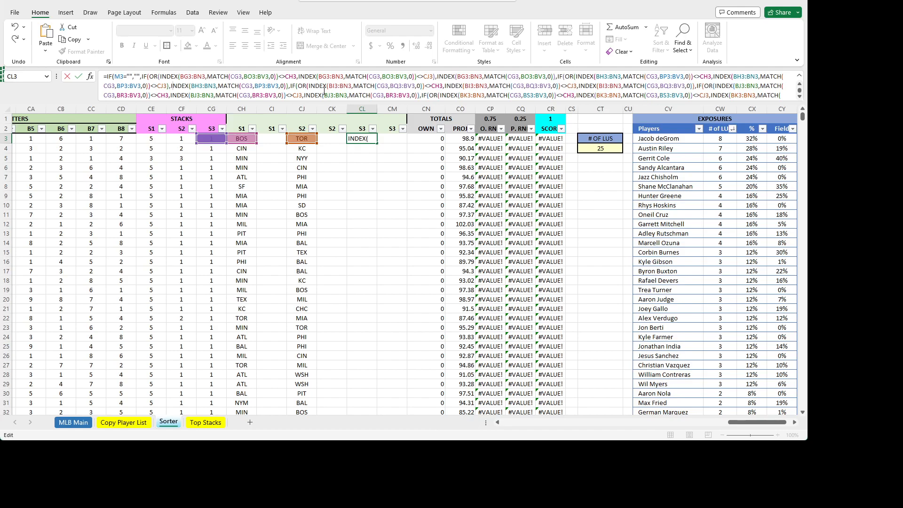
pyautogui.press('Right')
pyautogui.press('Right')
pyautogui.press('Right')
pyautogui.press('Right')
pyautogui.press('Right')
pyautogui.press('Right')
pyautogui.press('Right')
pyautogui.press('Right')
pyautogui.press('Right')
pyautogui.press('Right')
pyautogui.press('Right')
pyautogui.press('Right')
pyautogui.press('Right')
pyautogui.press('Right')
pyautogui.press('Right')
pyautogui.press('Right')
pyautogui.press('Right')
pyautogui.press('Right')
pyautogui.press('Right')
pyautogui.press('Right')
pyautogui.press('Right')
pyautogui.press('Right')
pyautogui.press('Right')
pyautogui.press('Right')
pyautogui.press('Right')
pyautogui.press('Right')
pyautogui.press('Right')
pyautogui.press('Right')
pyautogui.press('Right')
pyautogui.press('Right')
pyautogui.press('Right')
pyautogui.press('Right')
pyautogui.press('Right')
pyautogui.press('Right')
pyautogui.press('Right')
pyautogui.press('Right')
pyautogui.press('Right')
pyautogui.press('Right')
pyautogui.press('Right')
pyautogui.press('Right')
pyautogui.press('Right')
pyautogui.press('Right')
pyautogui.press('Right')
pyautogui.press('Right')
pyautogui.press('Right')
pyautogui.press('Right')
pyautogui.press('Right')
pyautogui.press('Right')
pyautogui.press('Right')
pyautogui.press('Right')
pyautogui.press('Right')
pyautogui.press('Right')
pyautogui.press('Right')
pyautogui.press('Right')
pyautogui.press('Right')
pyautogui.press('Right')
pyautogui.press('Right')
pyautogui.press('Right')
pyautogui.press('Right')
pyautogui.press('Right')
pyautogui.press('Right')
pyautogui.press('Right')
pyautogui.press('Right')
pyautogui.press('Right')
pyautogui.press('Right')
pyautogui.press('Right')
pyautogui.press('Right')
pyautogui.press('Right')
pyautogui.press('Right')
pyautogui.press('Right')
pyautogui.press('Right')
pyautogui.press('Right')
pyautogui.press('Right')
pyautogui.press('Right')
pyautogui.press('Right')
pyautogui.press('Right')
pyautogui.press('Right')
pyautogui.press('Right')
pyautogui.press('Right')
pyautogui.press('Right')
pyautogui.press('Right')
pyautogui.press('Right')
pyautogui.press('Right')
pyautogui.press('Right')
pyautogui.press('Right')
pyautogui.press('Right')
pyautogui.press('Right')
pyautogui.press('Left')
pyautogui.write(')')
pyautogui.press('Right')
pyautogui.press('Right')
pyautogui.press('Right')
pyautogui.press('Right')
pyautogui.press('Right')
pyautogui.press('Right')
pyautogui.press('Right')
pyautogui.press('Right')
pyautogui.press('Right')
pyautogui.press('Right')
pyautogui.press('Right')
pyautogui.press('Right')
pyautogui.press('Right')
pyautogui.press('Right')
pyautogui.press('Right')
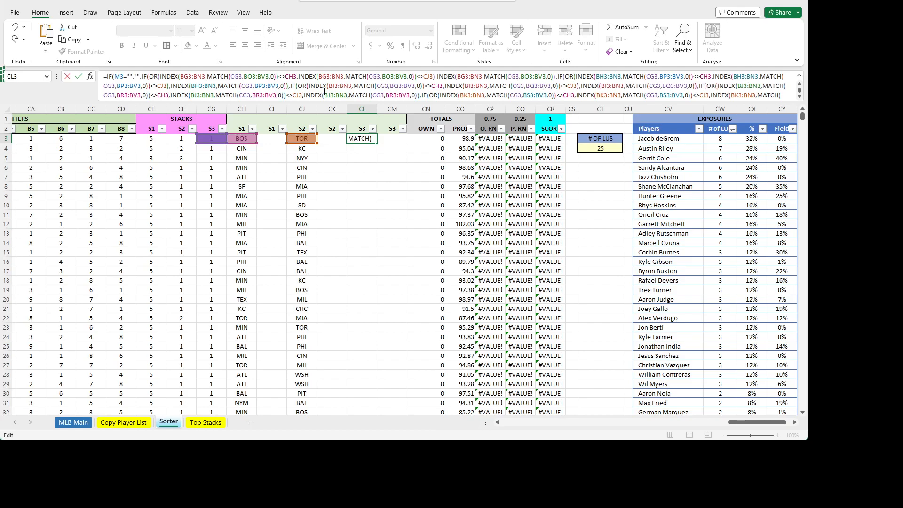
pyautogui.press('Right')
pyautogui.press('Right')
pyautogui.press('Right')
pyautogui.press('Right')
pyautogui.press('Right')
pyautogui.press('Right')
pyautogui.press('Right')
pyautogui.press('Right')
pyautogui.press('Right')
pyautogui.press('Right')
pyautogui.press('Right')
pyautogui.press('Right')
pyautogui.press('Right')
pyautogui.press('Right')
pyautogui.press('Right')
pyautogui.press('Right')
pyautogui.press('Right')
pyautogui.press('Right')
pyautogui.press('Right')
pyautogui.press('Right')
pyautogui.press('Left')
pyautogui.press('Left')
pyautogui.press('Left')
pyautogui.press('Left')
pyautogui.press('Left')
pyautogui.press('Left')
pyautogui.press('Left')
pyautogui.press('Left')
pyautogui.press('Left')
pyautogui.press('Left')
pyautogui.press('Left')
pyautogui.press('Left')
pyautogui.press('Left')
pyautogui.press('Left')
pyautogui.press('Left')
pyautogui.write(')')
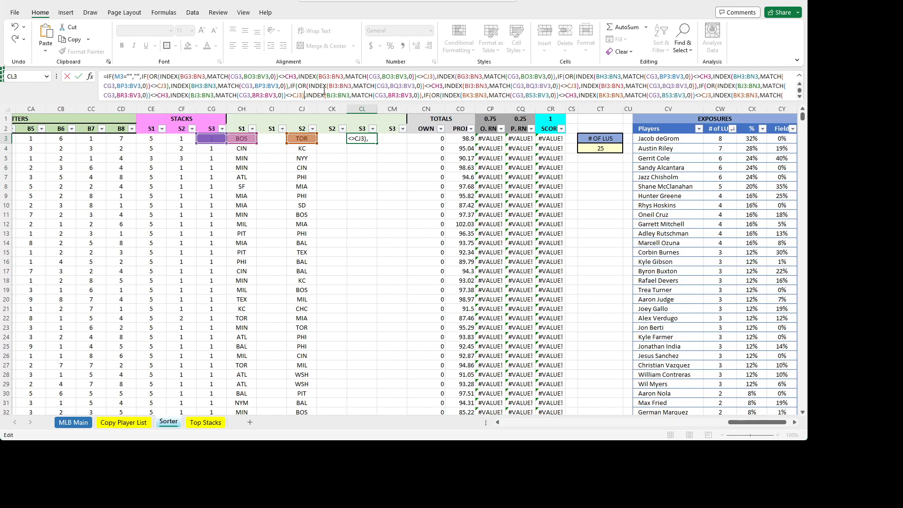
pyautogui.press('Right')
pyautogui.press('Right')
pyautogui.press('Right')
pyautogui.press('Right')
pyautogui.press('Right')
pyautogui.press('Right')
pyautogui.press('Right')
pyautogui.press('Right')
pyautogui.press('Right')
pyautogui.press('Right')
pyautogui.press('Right')
pyautogui.press('Right')
pyautogui.press('Right')
pyautogui.press('Right')
pyautogui.press('Right')
pyautogui.press('Right')
pyautogui.press('Right')
pyautogui.press('Right')
pyautogui.press('Right')
pyautogui.press('Right')
pyautogui.press('Right')
pyautogui.press('Right')
pyautogui.press('Right')
pyautogui.press('Right')
pyautogui.press('Right')
pyautogui.press('Right')
pyautogui.press('Right')
pyautogui.press('Right')
pyautogui.press('Right')
pyautogui.press('Right')
pyautogui.press('Right')
pyautogui.press('Right')
pyautogui.press('Right')
pyautogui.press('Right')
pyautogui.press('Right')
pyautogui.press('Right')
pyautogui.press('Right')
pyautogui.press('Right')
pyautogui.press('Right')
pyautogui.press('Right')
pyautogui.press('Right')
pyautogui.press('Right')
pyautogui.press('Right')
pyautogui.press('Right')
pyautogui.press('Right')
pyautogui.press('Right')
pyautogui.press('Right')
pyautogui.press('Right')
pyautogui.press('Right')
pyautogui.press('Right')
pyautogui.press('Right')
pyautogui.press('Right')
pyautogui.press('Right')
pyautogui.press('Right')
pyautogui.press('Right')
pyautogui.press('Right')
pyautogui.press('Right')
pyautogui.press('Right')
pyautogui.press('Right')
pyautogui.press('Right')
pyautogui.press('Right')
pyautogui.press('Right')
pyautogui.press('Right')
pyautogui.press('Right')
pyautogui.press('Right')
pyautogui.press('Right')
pyautogui.press('Right')
pyautogui.press('Right')
pyautogui.press('Right')
pyautogui.press('Right')
pyautogui.press('Right')
pyautogui.press('Right')
pyautogui.press('Right')
pyautogui.press('Right')
pyautogui.press('Right')
pyautogui.press('Right')
pyautogui.press('Right')
pyautogui.press('Right')
pyautogui.press('Right')
pyautogui.press('Right')
pyautogui.press('Right')
pyautogui.press('Right')
pyautogui.press('Right')
pyautogui.press('Right')
pyautogui.press('Right')
pyautogui.press('Right')
pyautogui.press('Right')
pyautogui.press('Right')
pyautogui.press('Right')
pyautogui.press('Right')
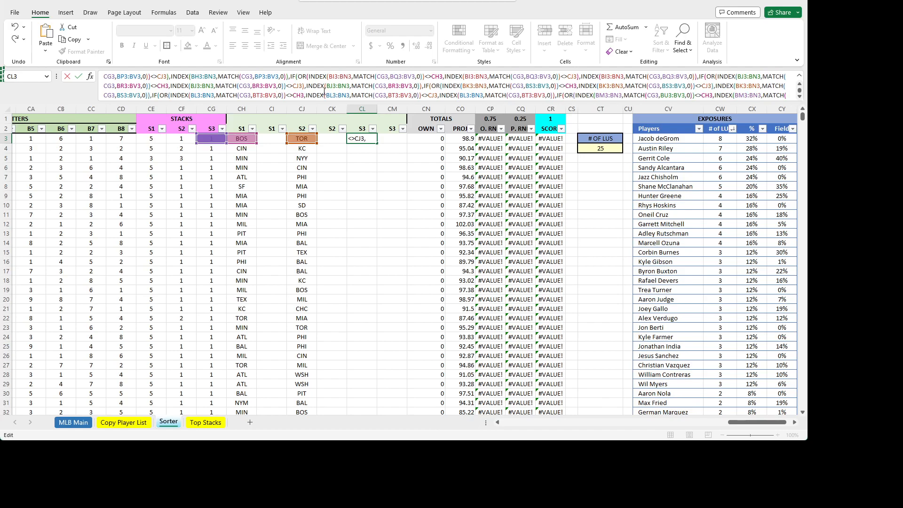
# - Close the remaining OR conditions, drop surplus trailing parentheses, and enter the formula, returning TOR
pyautogui.write(')')
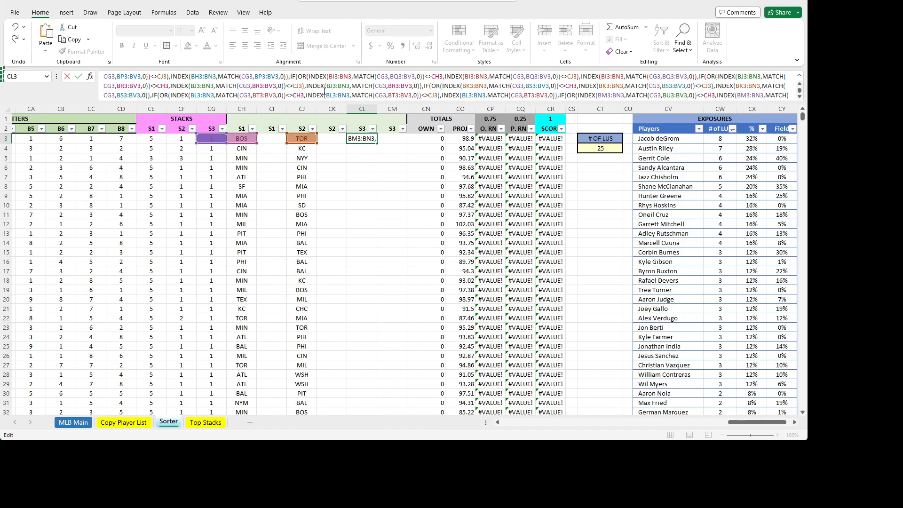
pyautogui.press('Right')
pyautogui.press('Right')
pyautogui.press('Right')
pyautogui.press('Right')
pyautogui.press('Right')
pyautogui.press('Right')
pyautogui.press('Right')
pyautogui.press('Right')
pyautogui.press('Right')
pyautogui.press('Right')
pyautogui.press('Right')
pyautogui.press('Right')
pyautogui.press('Right')
pyautogui.press('Right')
pyautogui.press('Right')
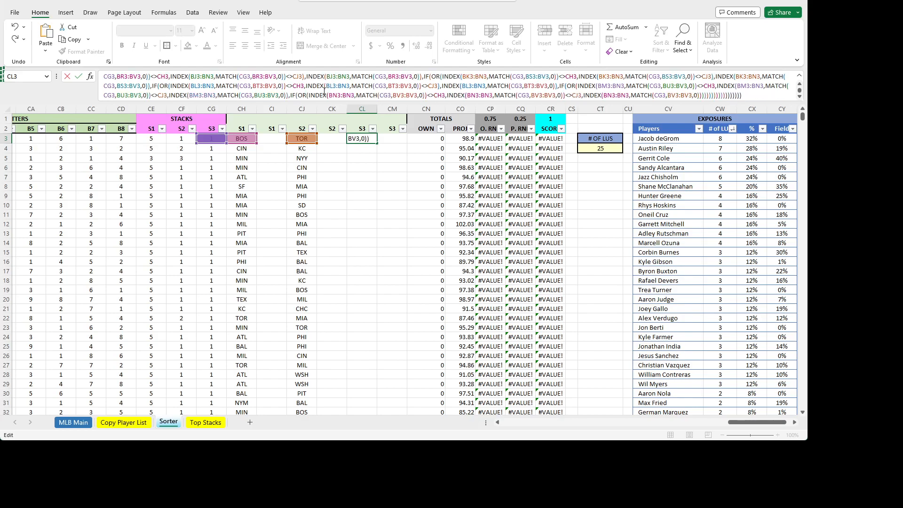
pyautogui.press('Right')
pyautogui.press('Right')
pyautogui.press('Right')
pyautogui.press('Right')
pyautogui.press('Right')
pyautogui.press('Right')
pyautogui.press('Left')
pyautogui.write(')')
pyautogui.press('Right')
pyautogui.press('Right')
pyautogui.press('Right')
pyautogui.press('Right')
pyautogui.press('Right')
pyautogui.press('Right')
pyautogui.press('Right')
pyautogui.press('Right')
pyautogui.press('Right')
pyautogui.press('Right')
pyautogui.press('Right')
pyautogui.press('Right')
pyautogui.press('Right')
pyautogui.press('Right')
pyautogui.press('Right')
pyautogui.press('Right')
pyautogui.press('Right')
pyautogui.press('Right')
pyautogui.press('Right')
pyautogui.press('Right')
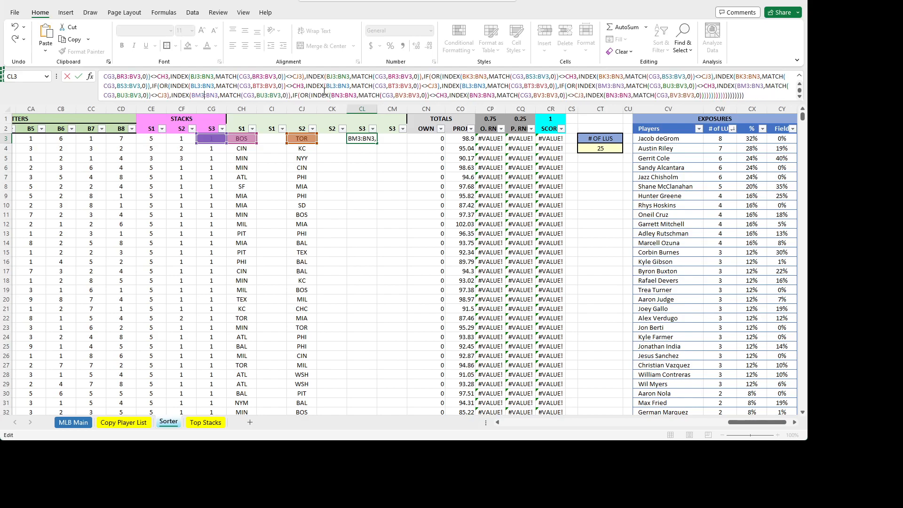
pyautogui.press('Right')
pyautogui.press('Right')
pyautogui.press('Right')
pyautogui.press('Right')
pyautogui.press('Right')
pyautogui.press('Right')
pyautogui.press('Right')
pyautogui.press('Right')
pyautogui.press('Right')
pyautogui.press('Right')
pyautogui.press('Right')
pyautogui.press('Right')
pyautogui.press('Right')
pyautogui.press('Right')
pyautogui.press('Right')
pyautogui.press('Right')
pyautogui.press('Right')
pyautogui.press('Right')
pyautogui.press('Right')
pyautogui.press('Right')
pyautogui.press('Right')
pyautogui.press('Right')
pyautogui.press('Right')
pyautogui.press('Right')
pyautogui.press('Right')
pyautogui.press('Right')
pyautogui.write(')')
pyautogui.press('Right')
pyautogui.press('Right')
pyautogui.press('Right')
pyautogui.press('Right')
pyautogui.press('Right')
pyautogui.press('Right')
pyautogui.press('Right')
pyautogui.press('Right')
pyautogui.press('Right')
pyautogui.press('Right')
pyautogui.press('Right')
pyautogui.press('Right')
pyautogui.press('Right')
pyautogui.press('Right')
pyautogui.press('Right')
pyautogui.press('Right')
pyautogui.press('Right')
pyautogui.press('Right')
pyautogui.press('Right')
pyautogui.press('Right')
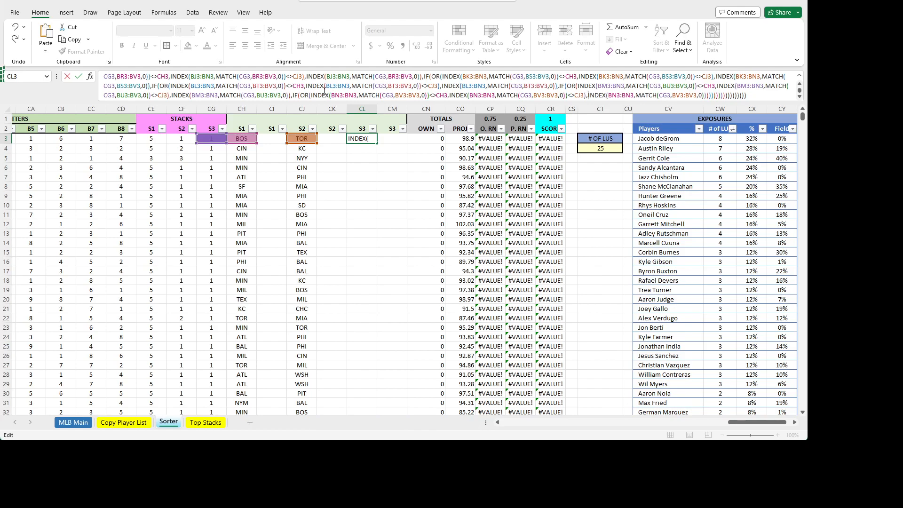
pyautogui.press('Right')
pyautogui.press('Right')
pyautogui.press('Right')
pyautogui.press('Right')
pyautogui.press('Right')
pyautogui.press('Right')
pyautogui.press('Right')
pyautogui.press('Right')
pyautogui.press('Right')
pyautogui.press('Right')
pyautogui.press('Right')
pyautogui.press('Right')
pyautogui.press('Right')
pyautogui.press('Right')
pyautogui.press('Right')
pyautogui.press('Right')
pyautogui.press('Right')
pyautogui.press('Right')
pyautogui.press('Right')
pyautogui.press('Right')
pyautogui.press('Right')
pyautogui.press('Right')
pyautogui.press('Right')
pyautogui.press('BackSpace')
pyautogui.press('BackSpace')
pyautogui.press('BackSpace')
pyautogui.press('BackSpace')
pyautogui.press('BackSpace')
pyautogui.press('BackSpace')
pyautogui.press('BackSpace')
pyautogui.press('BackSpace')
pyautogui.press('BackSpace')
pyautogui.hotkey('ctrl', 'Return')
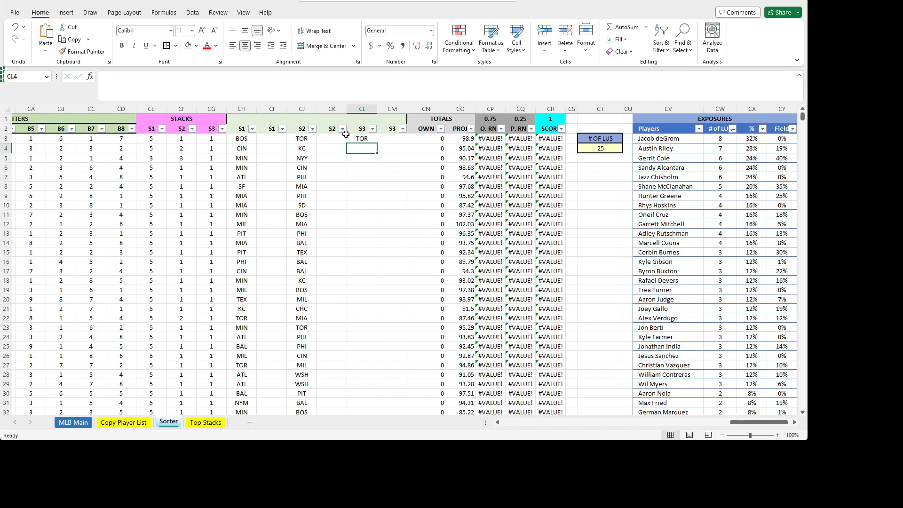
# - Fill the CL3 formula down column CL, then compare it with CG3 and check row 9
pyautogui.doubleClick(377, 143)
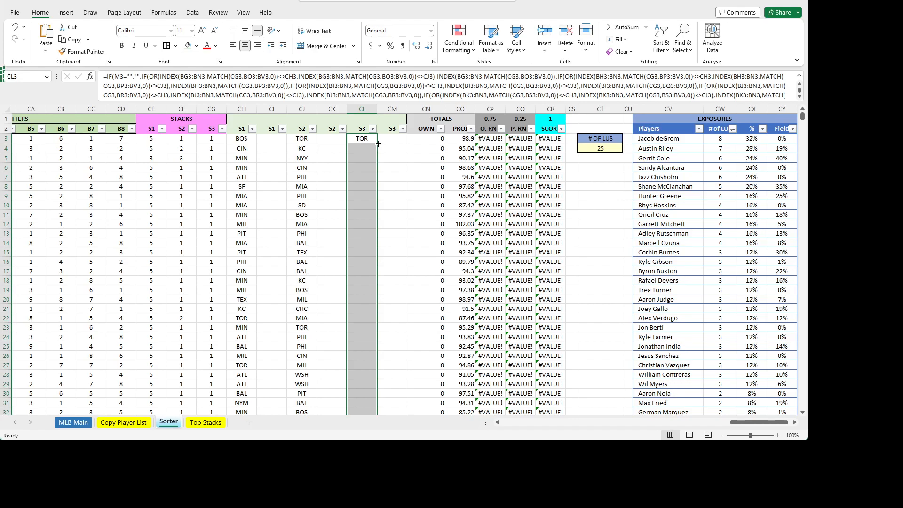
pyautogui.click(361, 139)
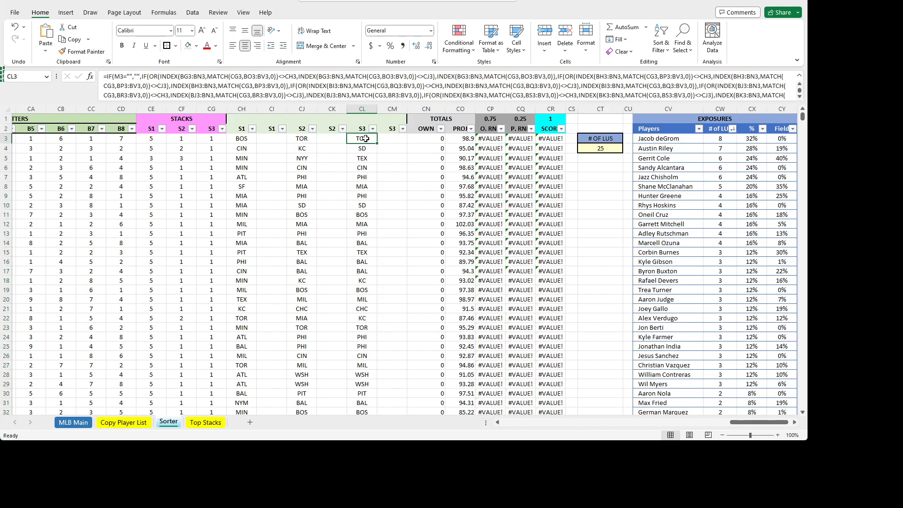
pyautogui.click(211, 140)
pyautogui.press('Right')
pyautogui.press('Right')
pyautogui.press('Right')
pyautogui.press('Right')
pyautogui.press('Right')
pyautogui.click(362, 196)
pyautogui.click(365, 139)
pyautogui.click(158, 77)
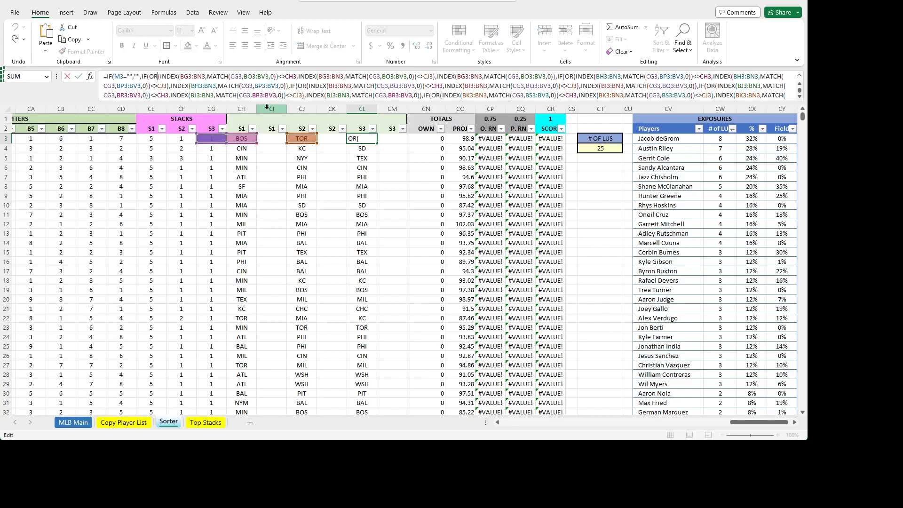
pyautogui.press('Right')
pyautogui.press('Right')
pyautogui.press('Right')
pyautogui.press('Right')
pyautogui.press('Right')
pyautogui.press('Right')
pyautogui.press('Right')
pyautogui.press('Right')
pyautogui.press('Right')
pyautogui.press('Left')
pyautogui.press('Left')
pyautogui.press('Left')
pyautogui.press('Left')
pyautogui.press('Left')
pyautogui.press('Left')
pyautogui.press('Left')
pyautogui.press('Left')
pyautogui.press('Left')
pyautogui.press('Left')
pyautogui.press('Escape')
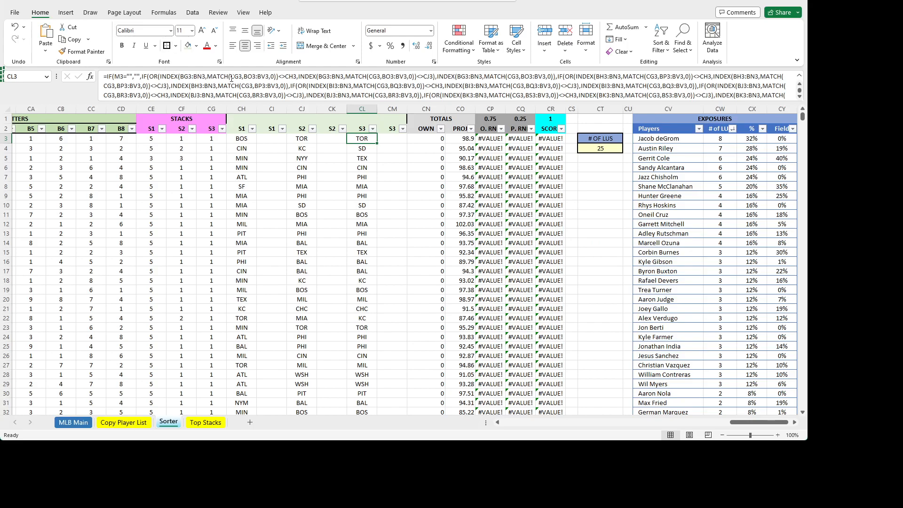
pyautogui.click(203, 85)
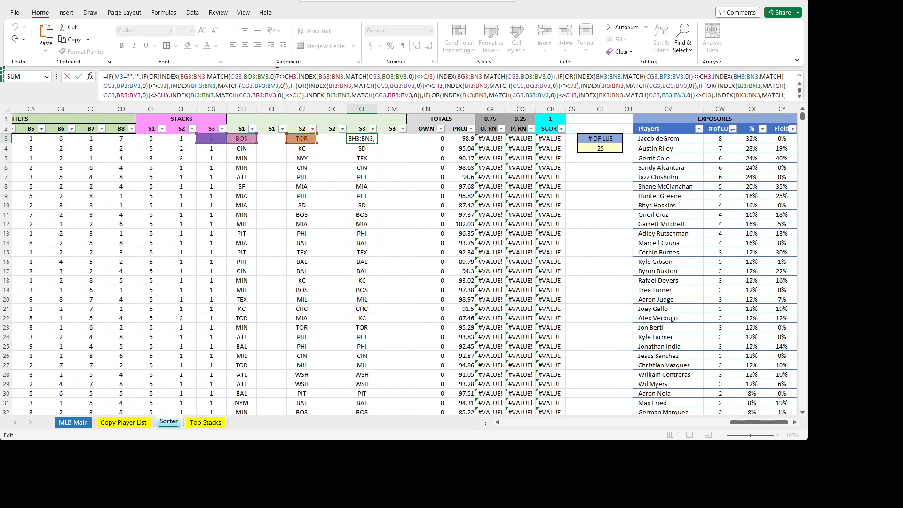
pyautogui.click(157, 74)
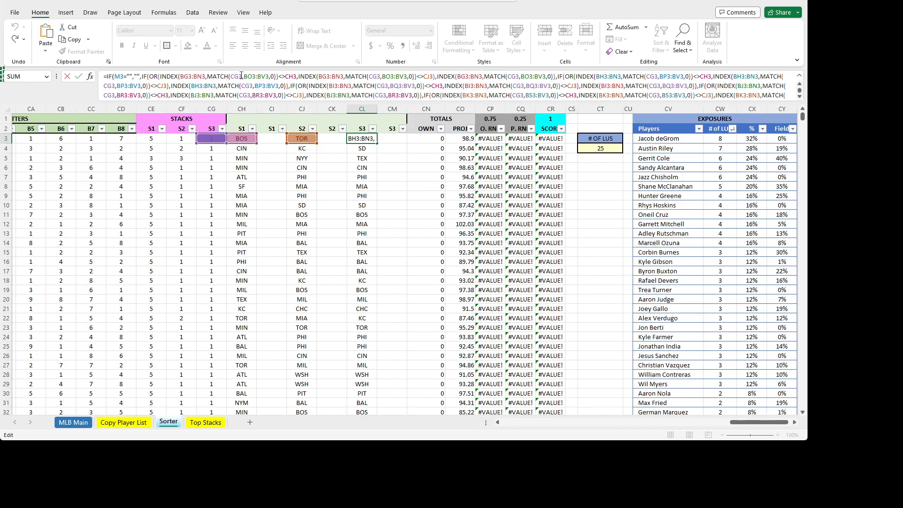
# - Change the first five OR conditions in the CL3 formula to AND, through the INDEX(BK3 test
pyautogui.click(157, 79)
pyautogui.doubleClick(154, 77)
pyautogui.write('AND')
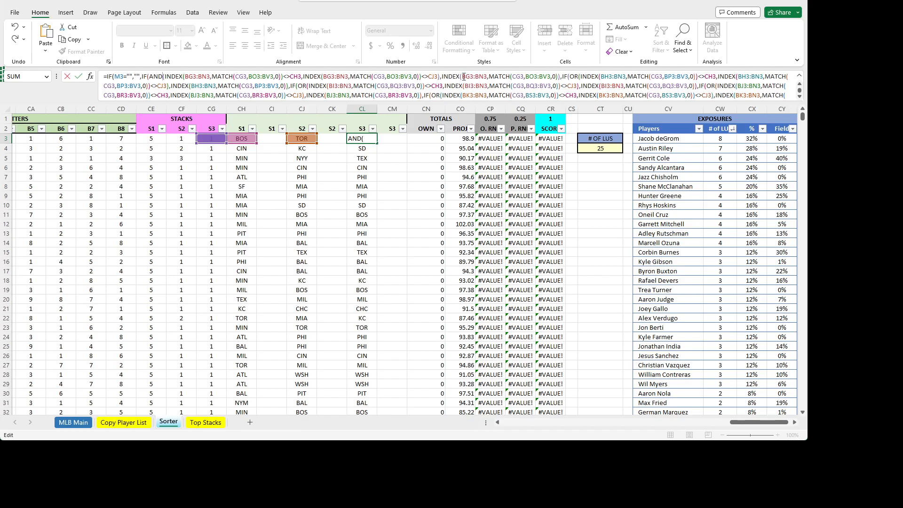
pyautogui.doubleClick(574, 76)
pyautogui.write('AND')
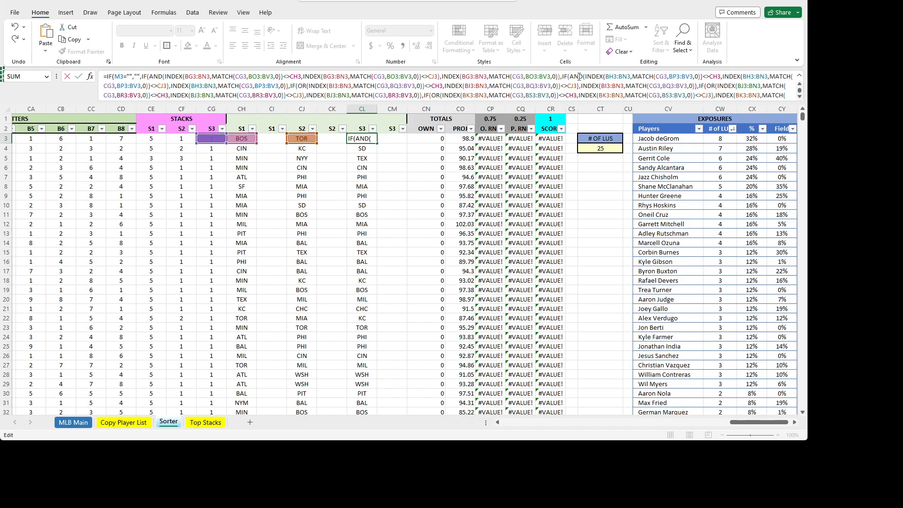
pyautogui.moveTo(583, 76); pyautogui.dragTo(570, 78)
pyautogui.hotkey('ctrl', 'c')
pyautogui.doubleClick(303, 86)
pyautogui.hotkey('ctrl', 'v')
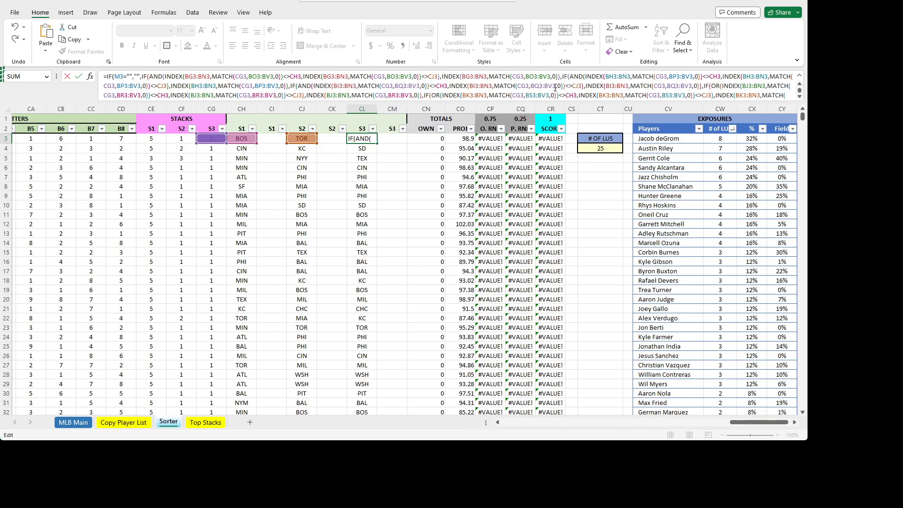
pyautogui.doubleClick(718, 85)
pyautogui.hotkey('ctrl', 'v')
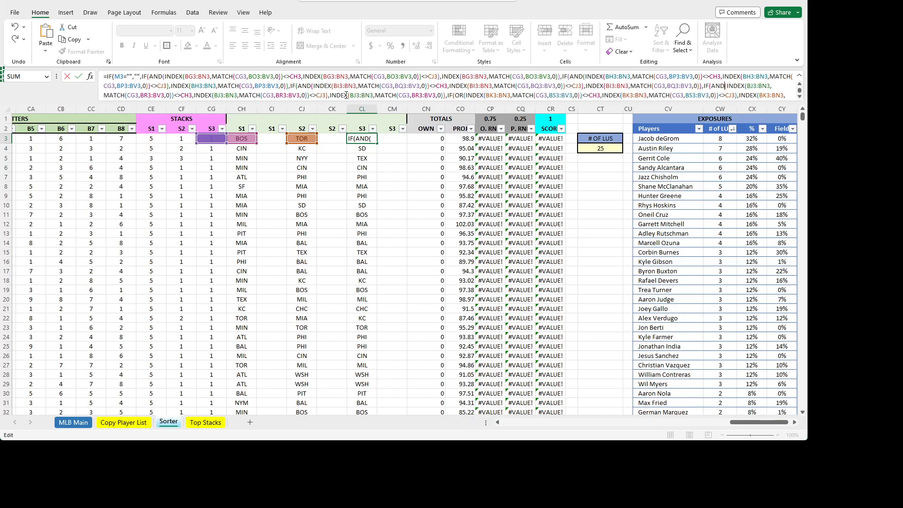
pyautogui.doubleClick(461, 95)
pyautogui.hotkey('ctrl', 'v')
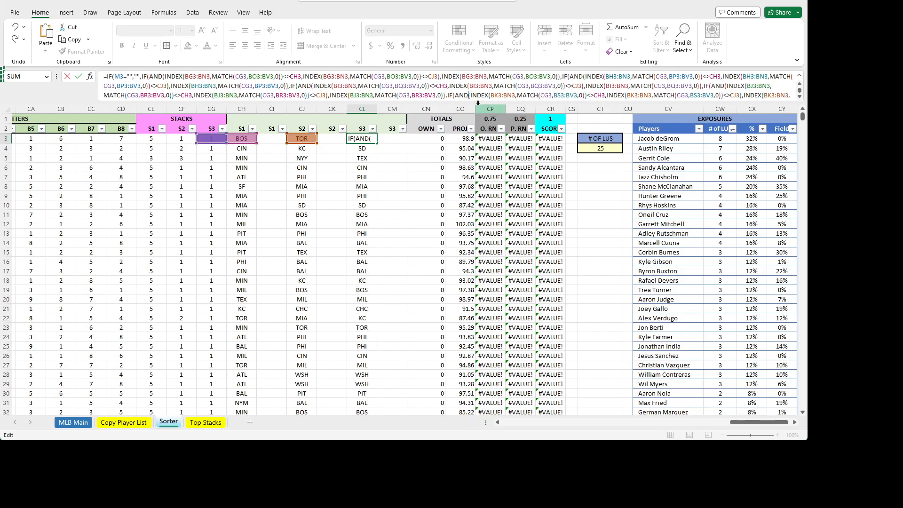
# - Change the BL3, BM3 and final OR conditions to AND and enter the formula, returning PHI
pyautogui.click(799, 97)
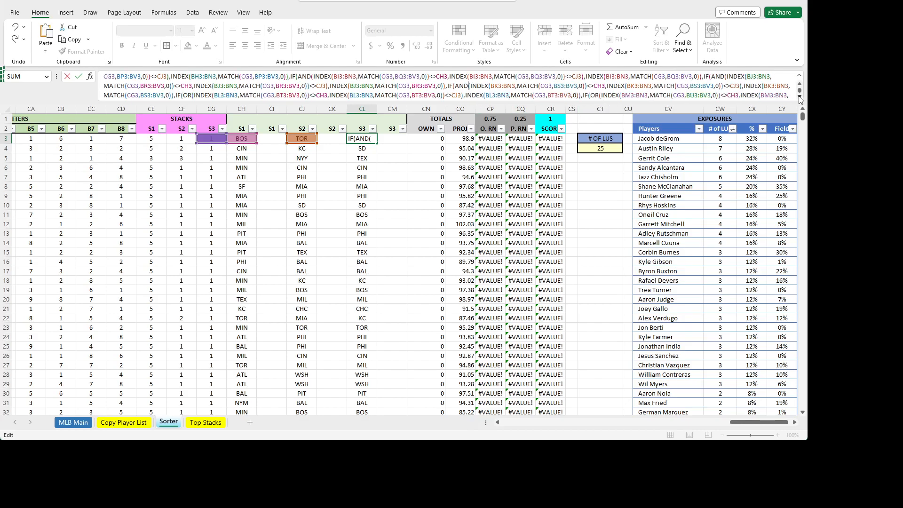
pyautogui.doubleClick(187, 95)
pyautogui.write('AND')
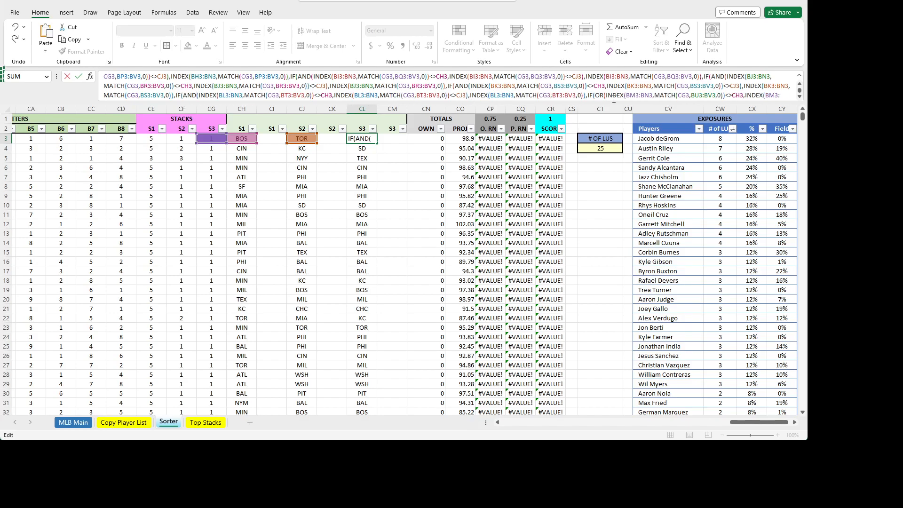
pyautogui.doubleClick(599, 95)
pyautogui.write('AND')
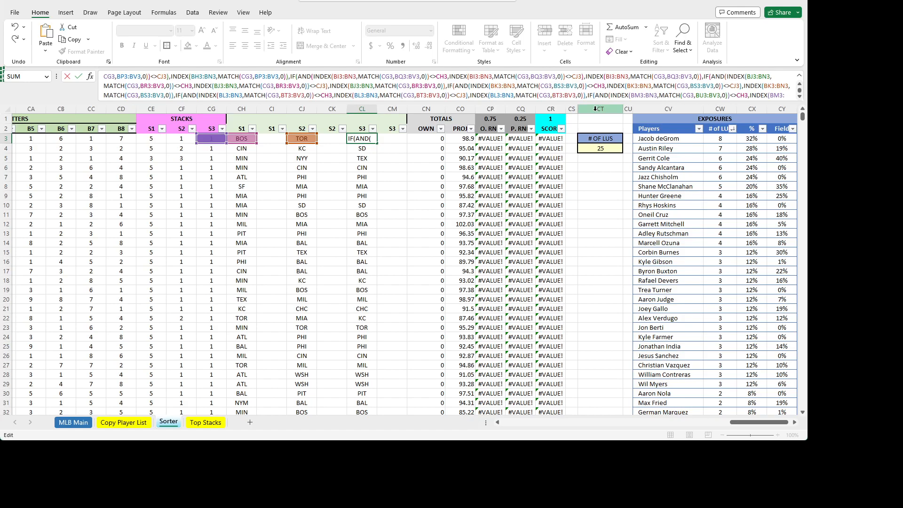
pyautogui.click(800, 96)
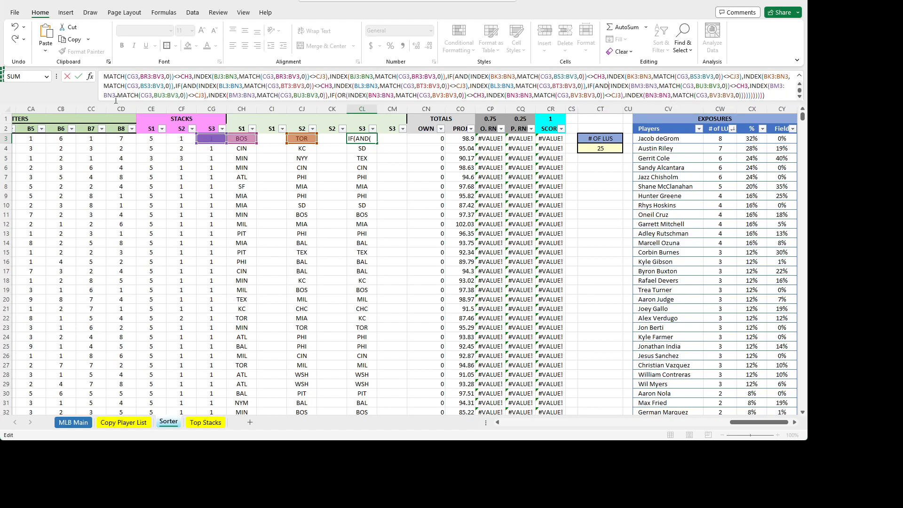
pyautogui.doubleClick(340, 96)
pyautogui.write('AND')
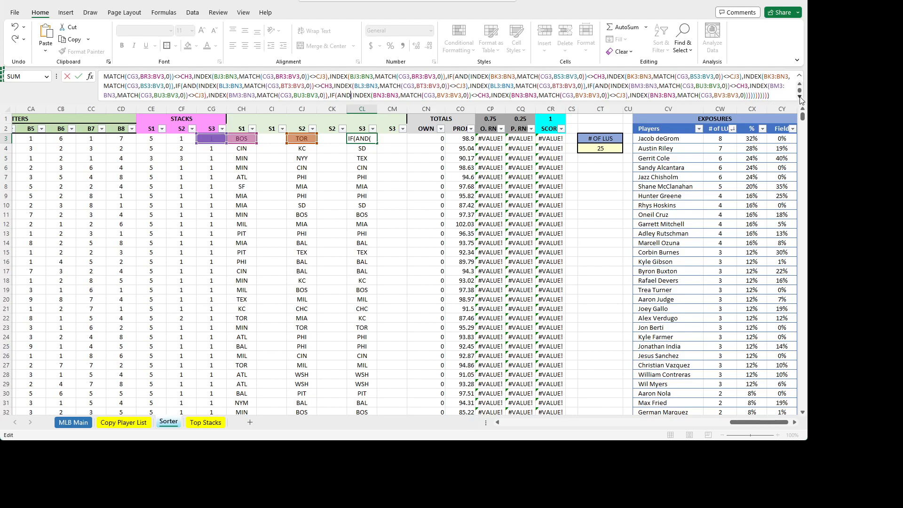
pyautogui.scroll(2, 601, 85)
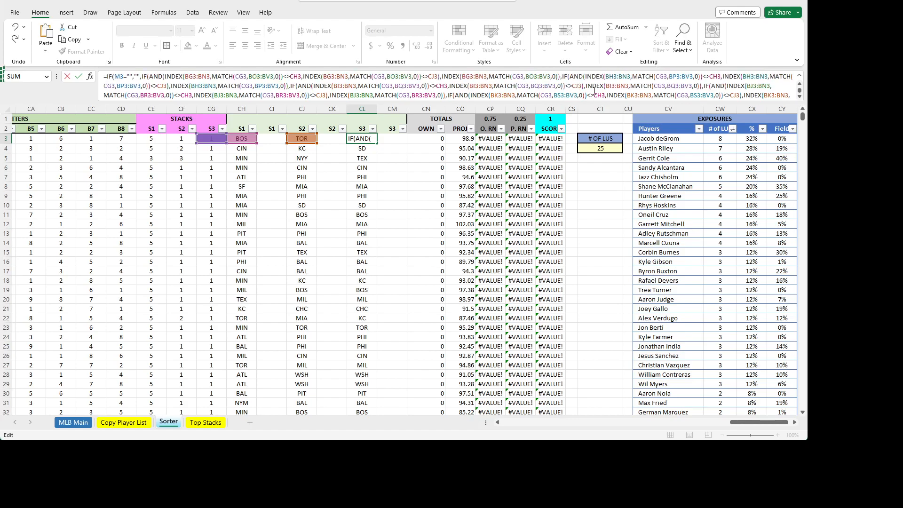
pyautogui.click(518, 86)
pyautogui.press('Return')
pyautogui.press('Up')
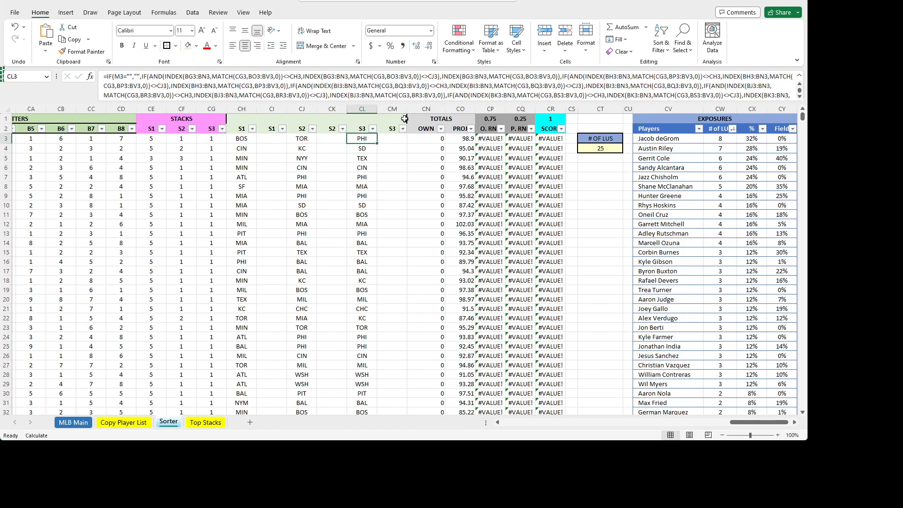
# - Fill the CL3 formula down column CL and check the first filled results
pyautogui.doubleClick(377, 142)
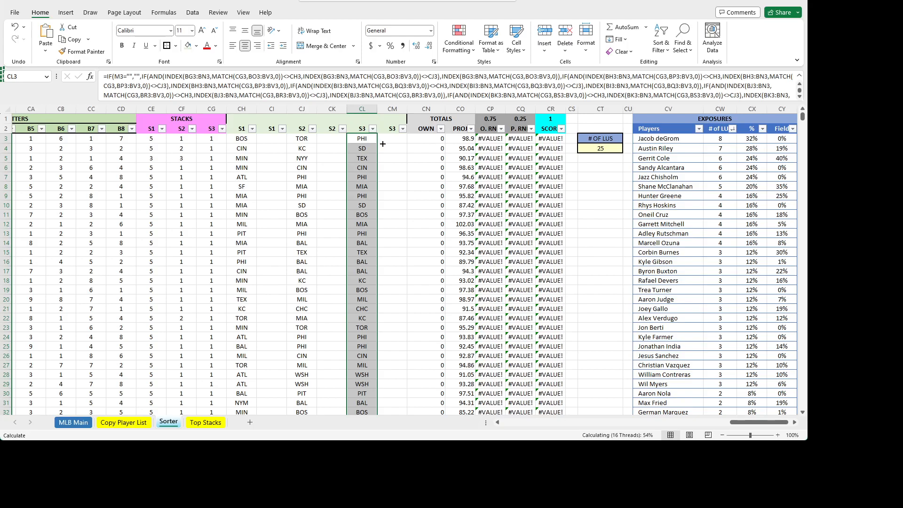
pyautogui.click(358, 138)
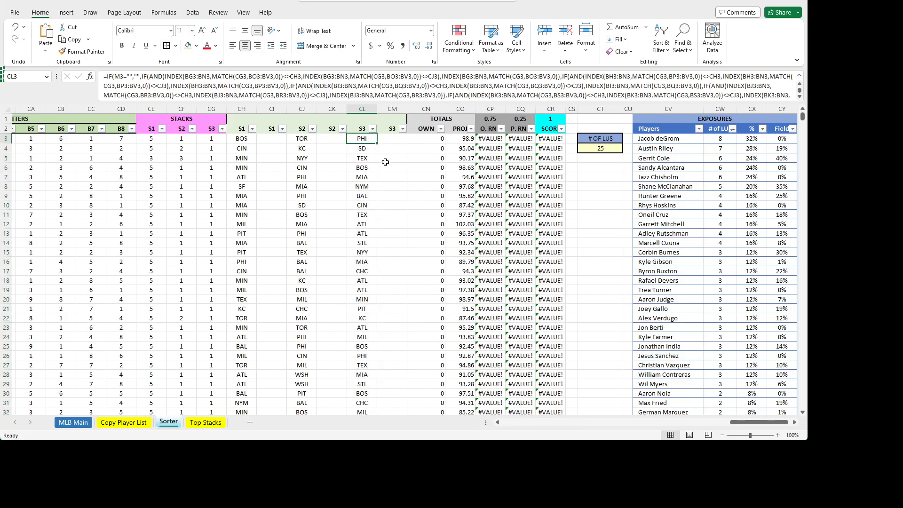
pyautogui.press('Left')
pyautogui.press('Left')
pyautogui.press('Left')
pyautogui.press('Left')
pyautogui.press('Left')
pyautogui.press('Left')
pyautogui.press('Right')
pyautogui.press('Right')
pyautogui.press('Right')
pyautogui.press('Right')
pyautogui.press('Right')
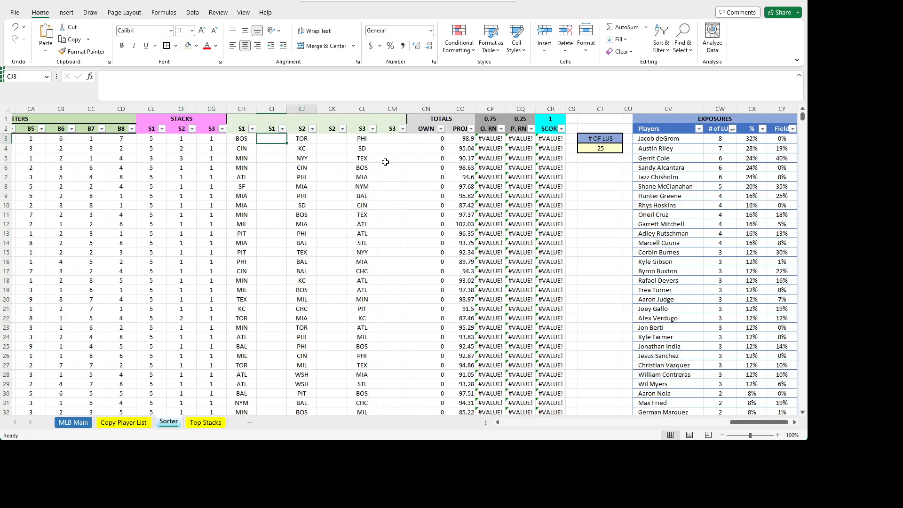
pyautogui.press('Right')
pyautogui.press('Down')
pyautogui.press('Down')
pyautogui.press('Down')
pyautogui.press('Down')
pyautogui.press('Down')
pyautogui.press('Down')
pyautogui.press('Down')
pyautogui.press('Down')
pyautogui.press('Down')
pyautogui.press('Down')
pyautogui.press('Down')
pyautogui.press('Down')
pyautogui.press('Down')
pyautogui.press('Down')
pyautogui.press('Down')
pyautogui.press('Down')
pyautogui.press('Down')
pyautogui.press('Down')
pyautogui.press('Down')
pyautogui.press('Down')
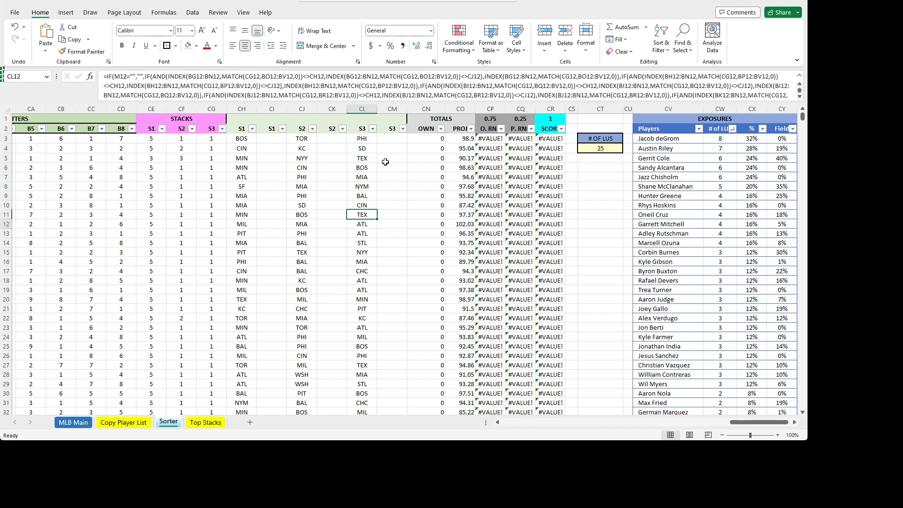
# - Review CL21 and the row 3 values from BK3 to CK3, then inspect CH5's formula
pyautogui.press('Down')
pyautogui.press('Down')
pyautogui.press('Up')
pyautogui.press('Up')
pyautogui.press('Up')
pyautogui.press('Up')
pyautogui.press('Up')
pyautogui.press('Up')
pyautogui.press('Up')
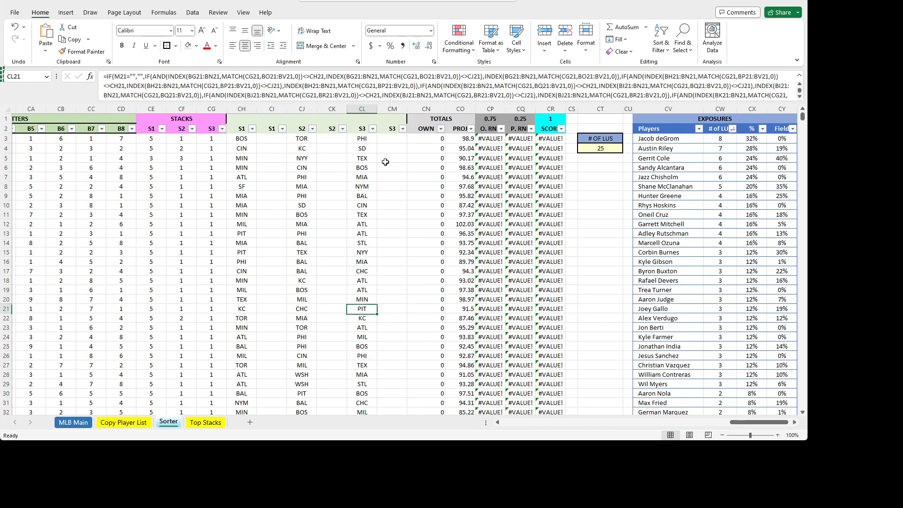
pyautogui.press('Down')
pyautogui.press('Up')
pyautogui.press('Up')
pyautogui.press('Up')
pyautogui.press('Up')
pyautogui.press('Up')
pyautogui.press('Up')
pyautogui.press('Up')
pyautogui.press('Up')
pyautogui.press('Up')
pyautogui.press('Up')
pyautogui.press('Up')
pyautogui.press('Up')
pyautogui.press('Up')
pyautogui.press('Up')
pyautogui.press('Up')
pyautogui.press('Up')
pyautogui.press('Up')
pyautogui.press('Up')
pyautogui.press('Up')
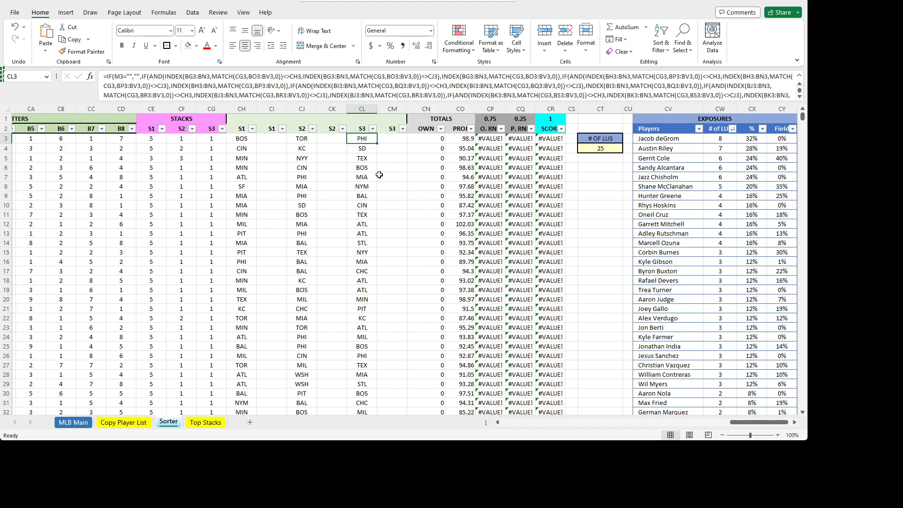
pyautogui.press('Left')
pyautogui.press('Left')
pyautogui.press('Left')
pyautogui.press('Left')
pyautogui.press('Left')
pyautogui.press('Left')
pyautogui.press('Left')
pyautogui.press('Left')
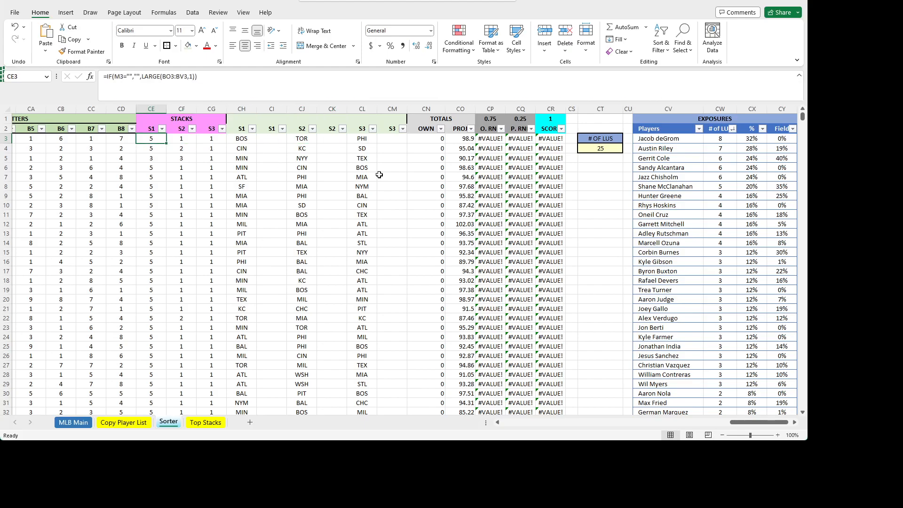
pyautogui.press('Left')
pyautogui.press('Left')
pyautogui.press('Left')
pyautogui.press('Left')
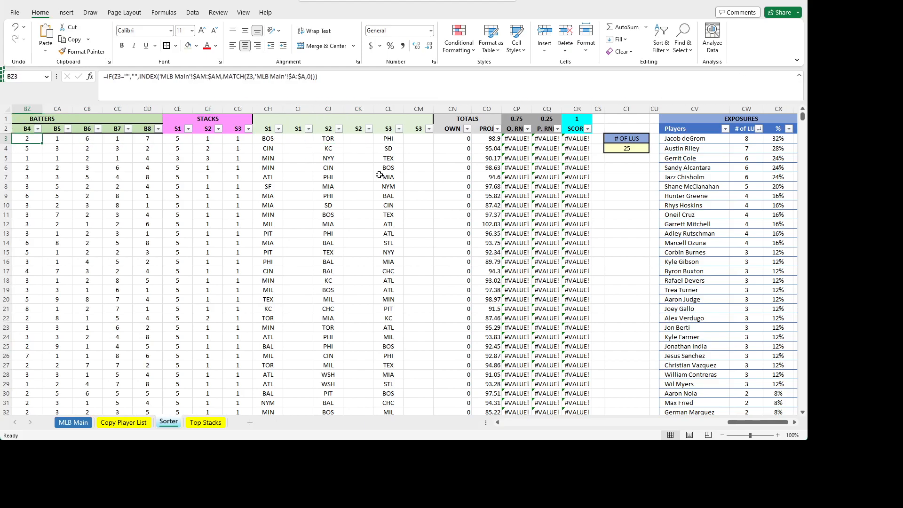
pyautogui.press('Left')
pyautogui.press('Left')
pyautogui.press('Left')
pyautogui.press('Left')
pyautogui.press('Left')
pyautogui.press('Left')
pyautogui.press('Left')
pyautogui.press('Left')
pyautogui.press('Left')
pyautogui.press('Left')
pyautogui.press('Left')
pyautogui.press('Left')
pyautogui.press('Left')
pyautogui.press('Left')
pyautogui.press('Left')
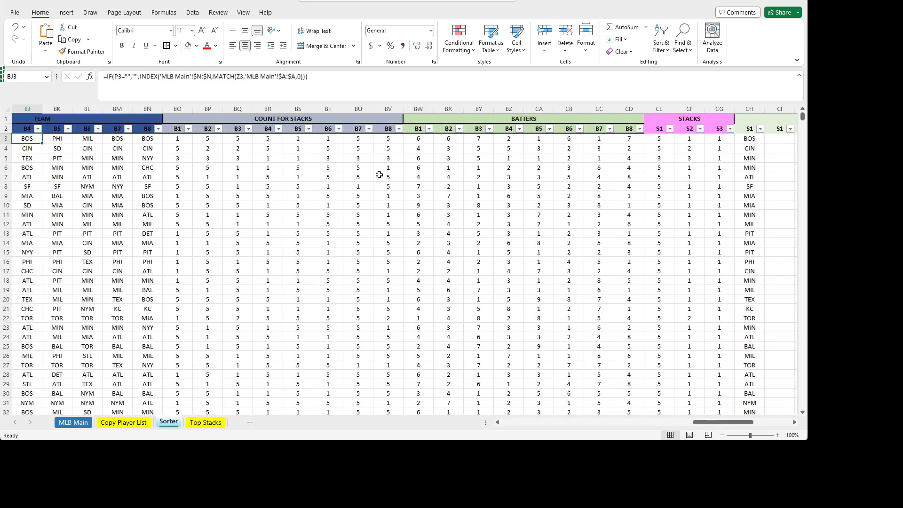
pyautogui.press('Left')
pyautogui.press('Left')
pyautogui.press('Left')
pyautogui.press('Left')
pyautogui.press('Left')
pyautogui.press('Left')
pyautogui.press('Left')
pyautogui.press('Left')
pyautogui.press('Left')
pyautogui.press('Right')
pyautogui.press('Right')
pyautogui.press('Right')
pyautogui.press('Right')
pyautogui.press('Right')
pyautogui.press('Right')
pyautogui.press('Right')
pyautogui.press('Right')
pyautogui.press('Right')
pyautogui.press('Right')
pyautogui.press('Right')
pyautogui.press('Right')
pyautogui.press('Right')
pyautogui.press('Right')
pyautogui.press('Right')
pyautogui.press('Right')
pyautogui.press('Right')
pyautogui.press('Right')
pyautogui.press('Right')
pyautogui.press('Right')
pyautogui.press('Right')
pyautogui.press('Right')
pyautogui.press('Right')
pyautogui.press('Right')
pyautogui.press('Right')
pyautogui.press('Right')
pyautogui.press('Right')
pyautogui.press('Right')
pyautogui.press('Right')
pyautogui.press('Right')
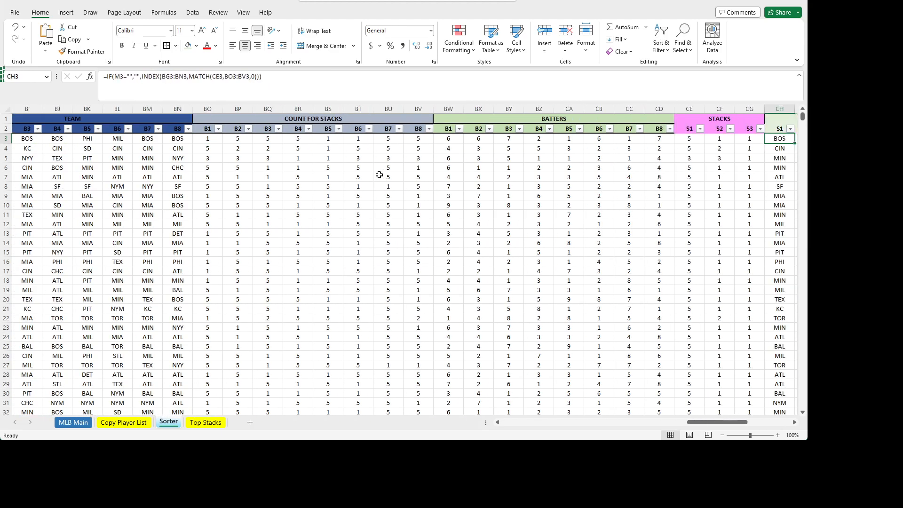
pyautogui.press('Right')
pyautogui.press('Right')
pyautogui.press('Right')
pyautogui.press('Right')
pyautogui.press('Right')
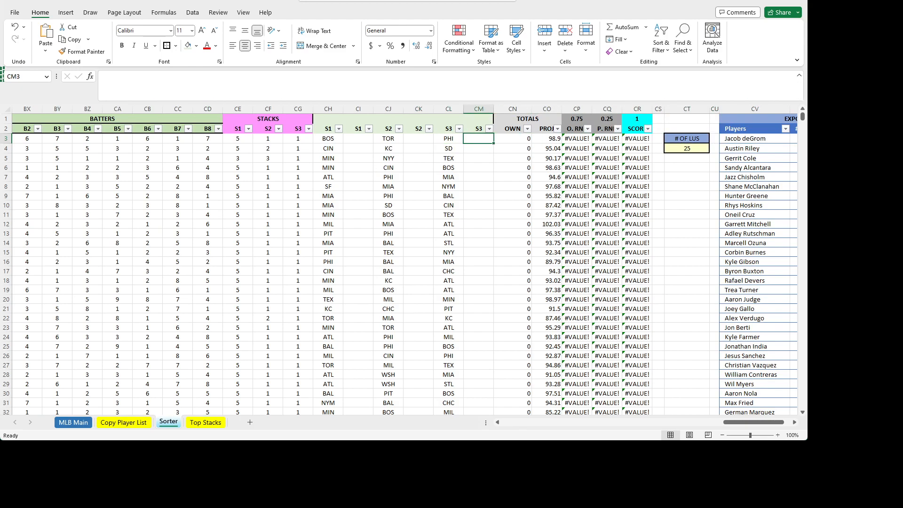
pyautogui.click(330, 158)
pyautogui.click(347, 137)
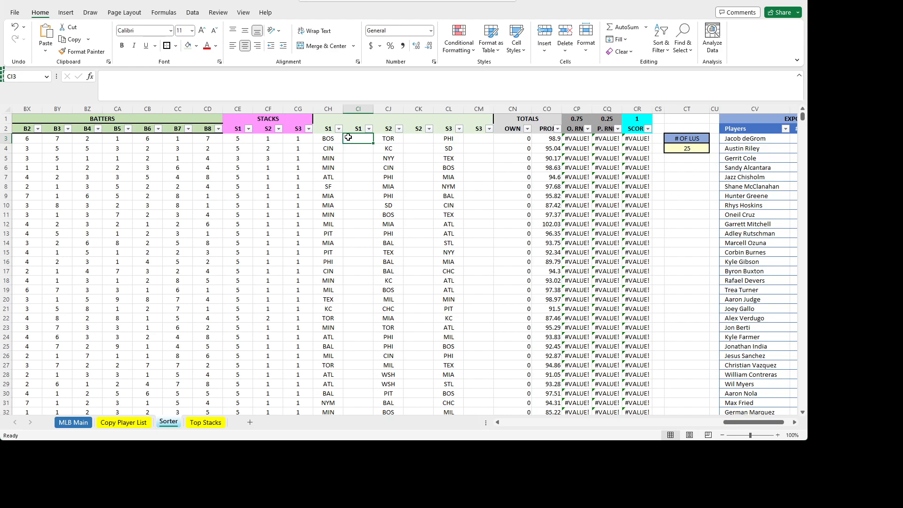
pyautogui.press('Left')
pyautogui.press('Right')
pyautogui.hotkey('alt', 'Tab')
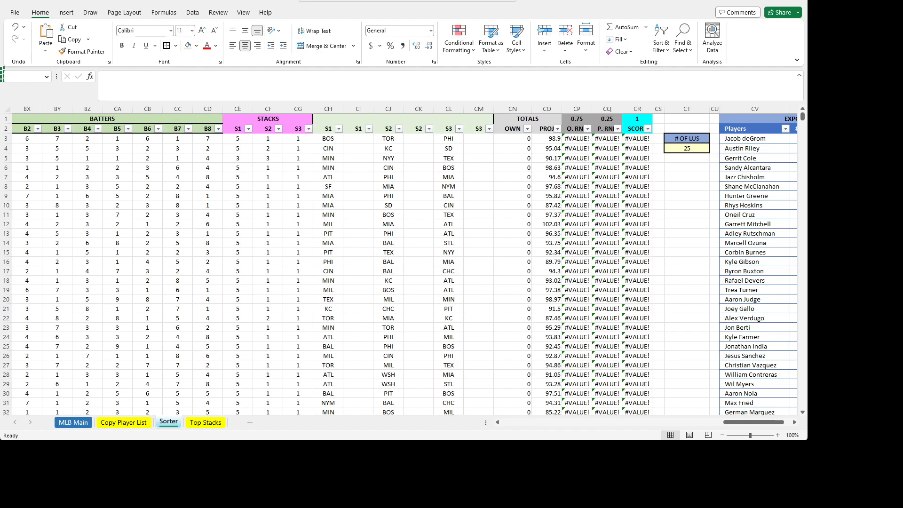
pyautogui.click(358, 138)
# - Merge DB1:DD1 into one cell titled BATTERS NOT IN ORDER
pyautogui.hscroll(1, 752, 422)
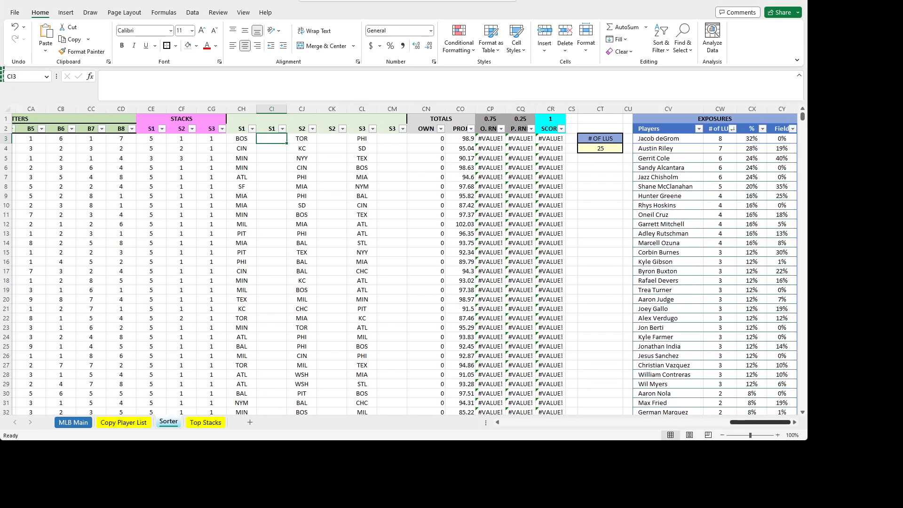
pyautogui.click(794, 421)
pyautogui.click(794, 422)
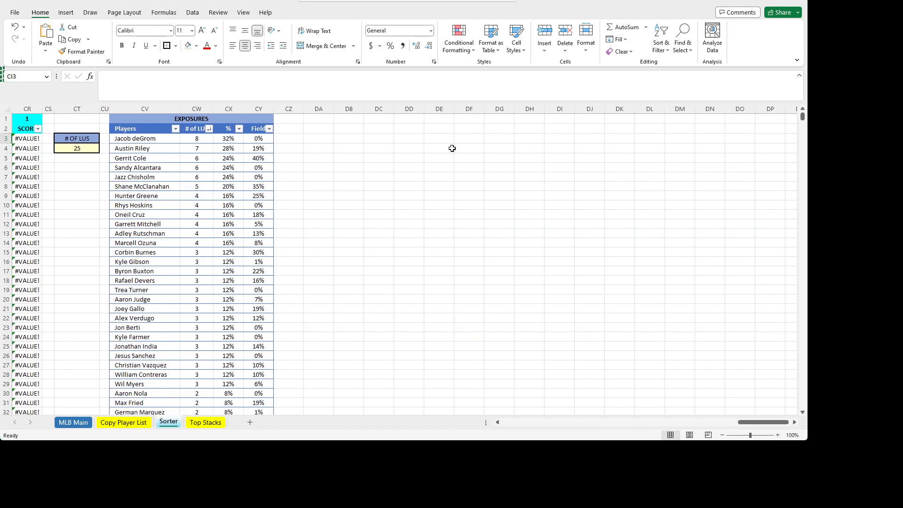
pyautogui.click(356, 127)
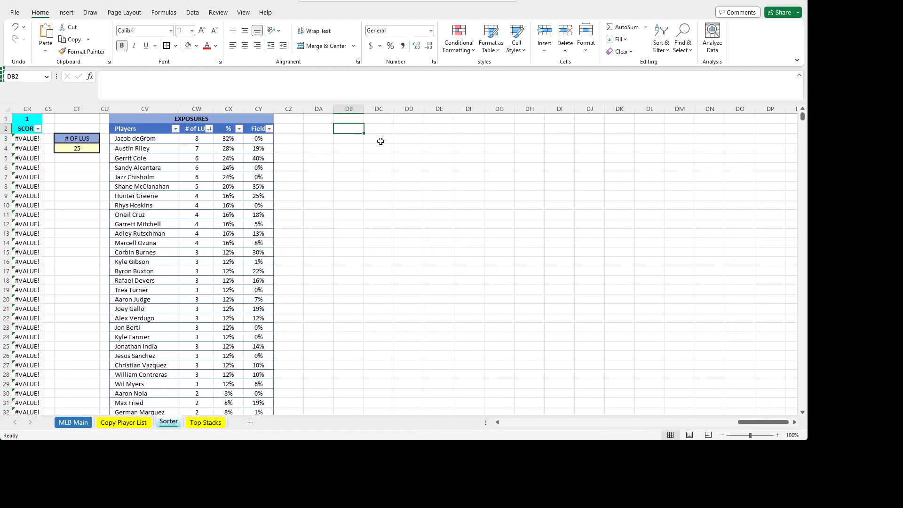
pyautogui.press('Up')
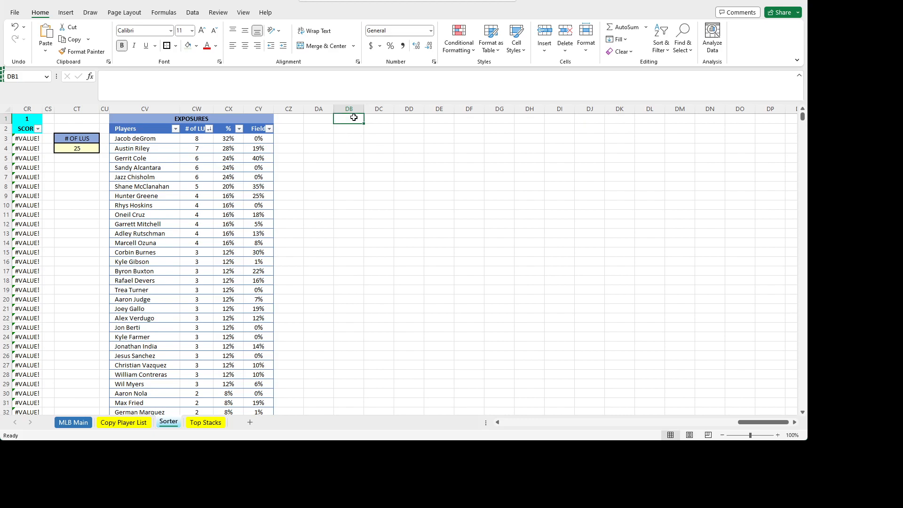
pyautogui.moveTo(355, 117); pyautogui.dragTo(401, 117)
pyautogui.click(327, 50)
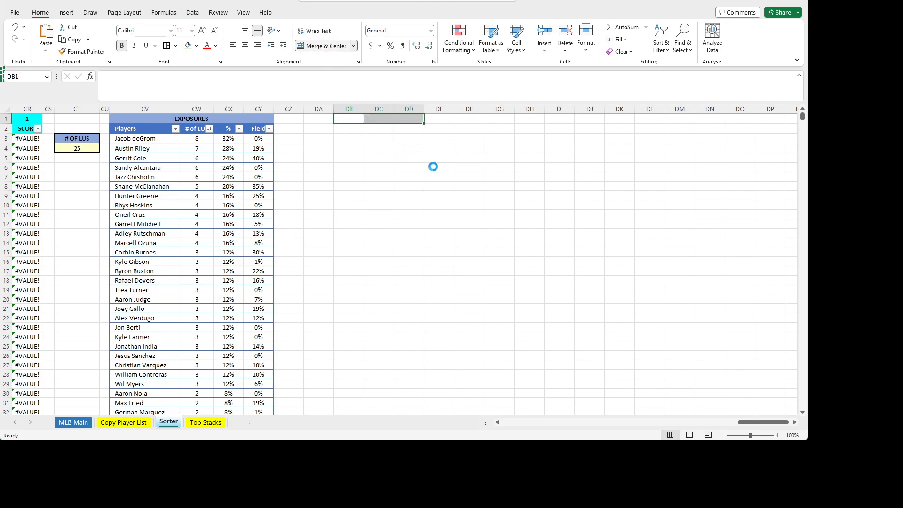
pyautogui.write('BATT')
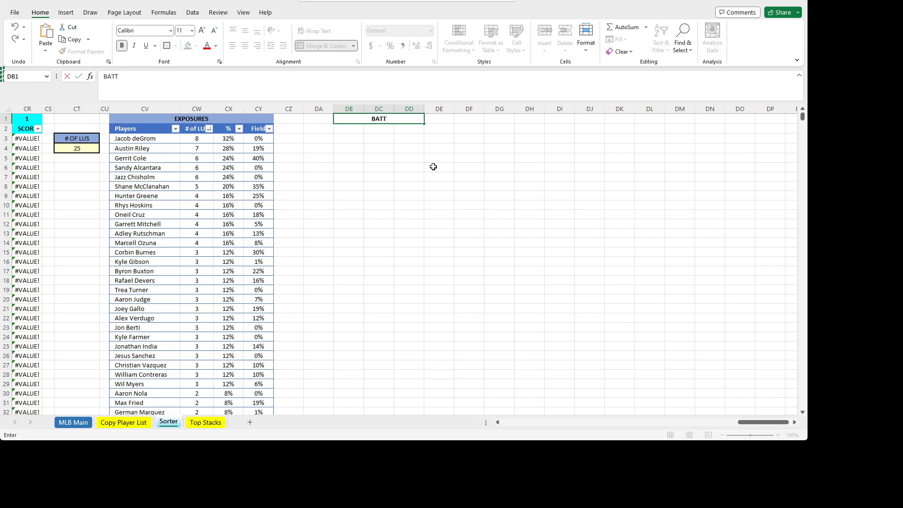
pyautogui.write('ERS NOT IN ORDER')
pyautogui.press('Return')
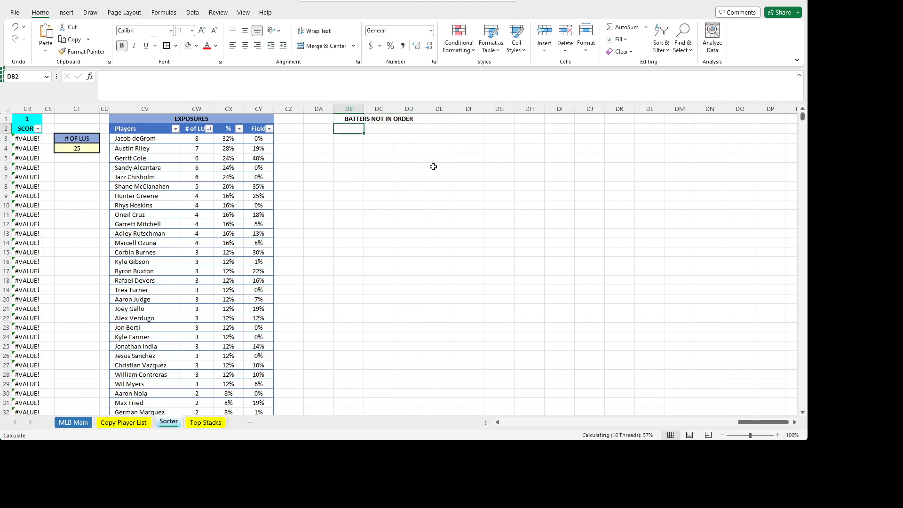
# - Add S1, S2 and S3 headers in DB2:DD2 and centre columns DB:DD
pyautogui.write('S1')
pyautogui.press('Tab')
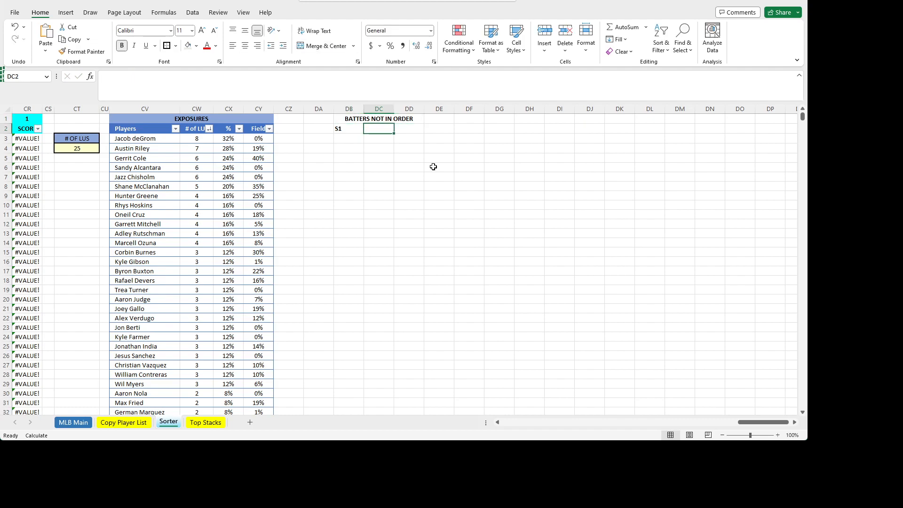
pyautogui.write('S2')
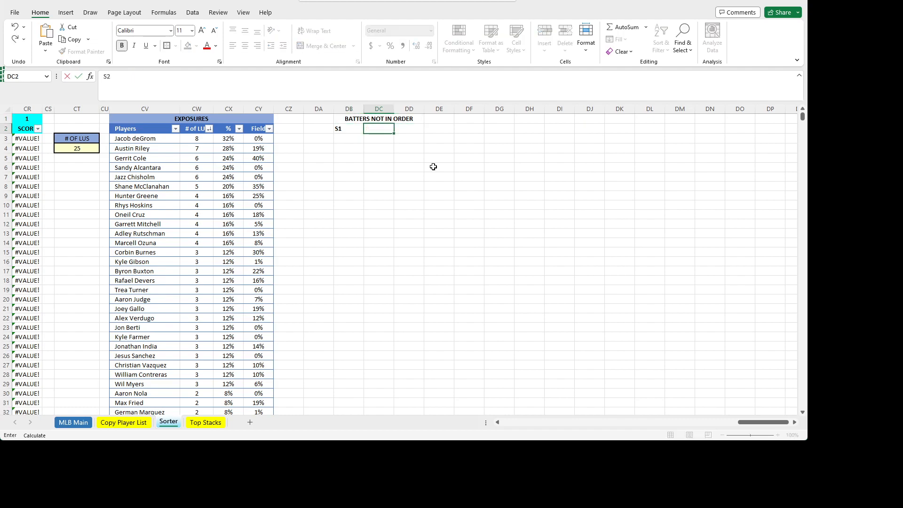
pyautogui.press('Tab')
pyautogui.write('S3')
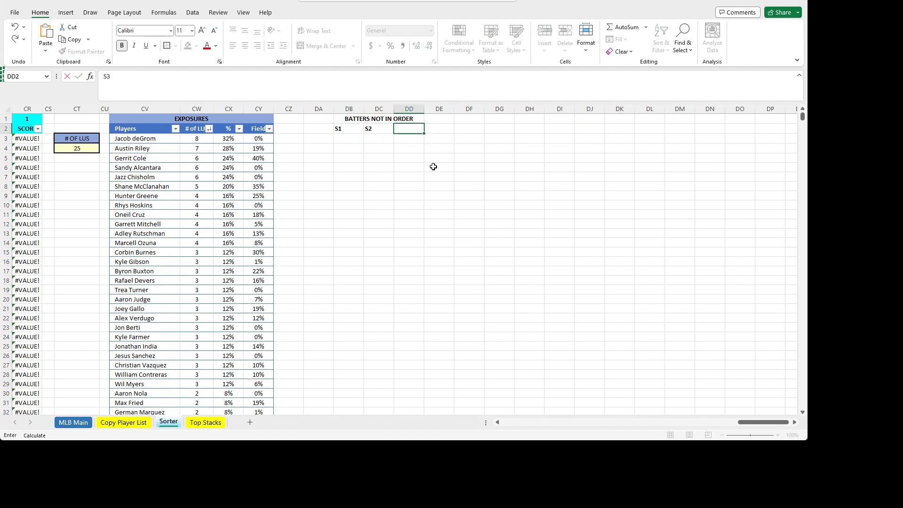
pyautogui.press('Return')
pyautogui.press('Up')
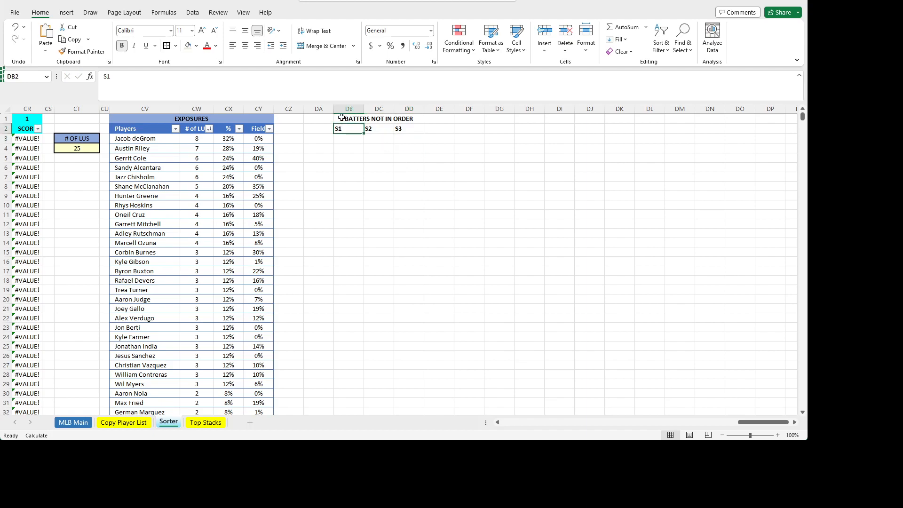
pyautogui.moveTo(348, 108); pyautogui.dragTo(408, 109)
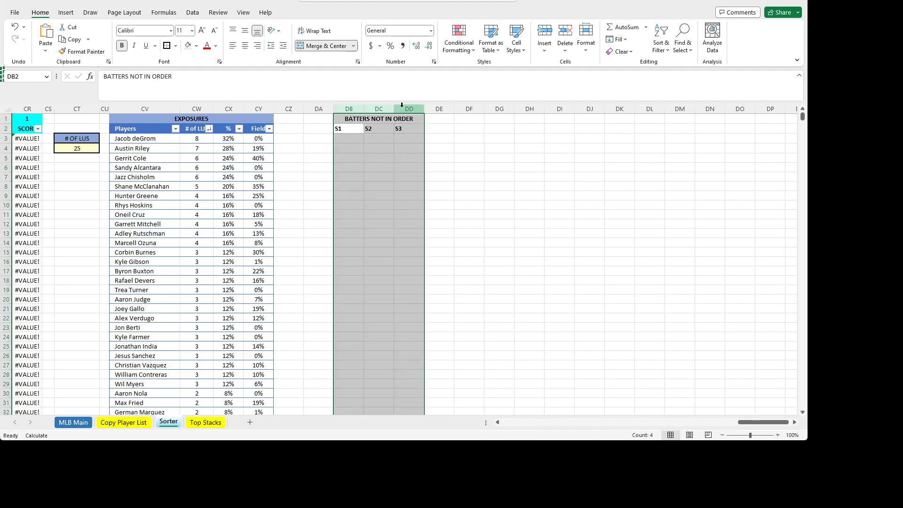
pyautogui.click(245, 46)
pyautogui.click(348, 140)
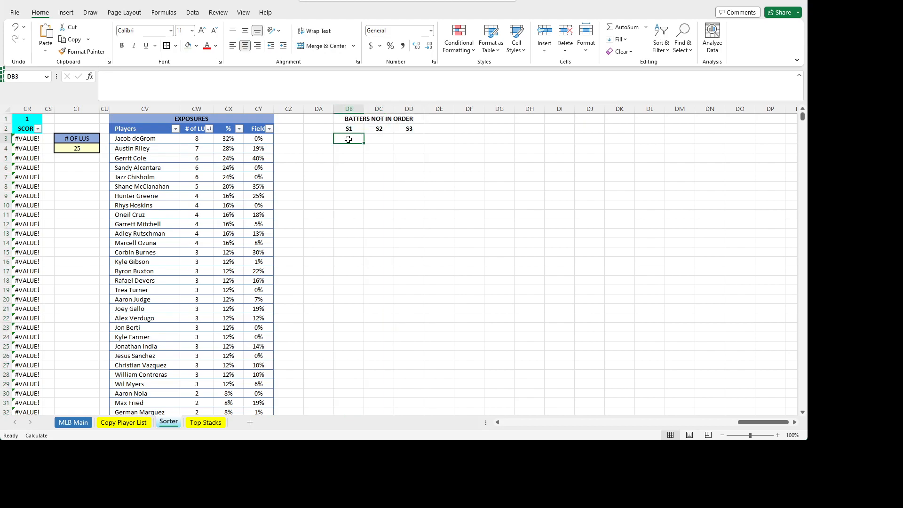
pyautogui.doubleClick(178, 109)
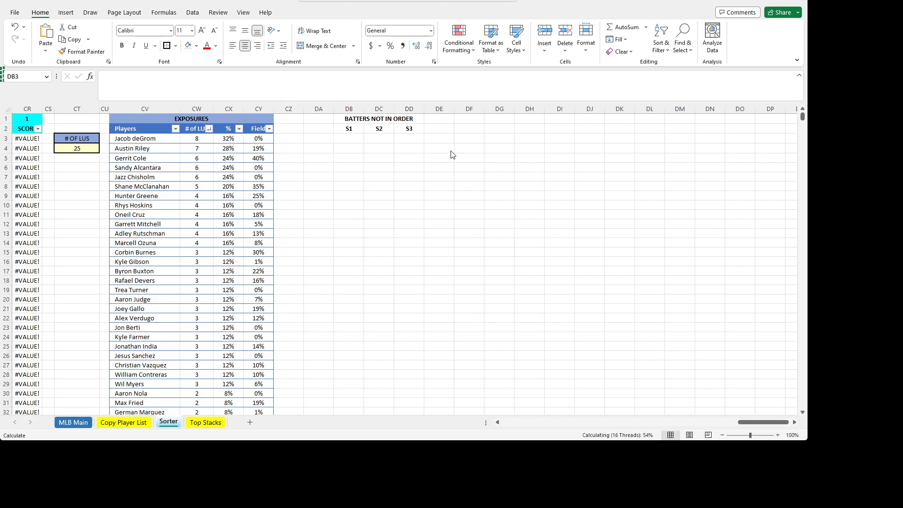
# - Begin a nested IF in DB3 testing M3="" and CE3=1, then abandon it
pyautogui.click(190, 82)
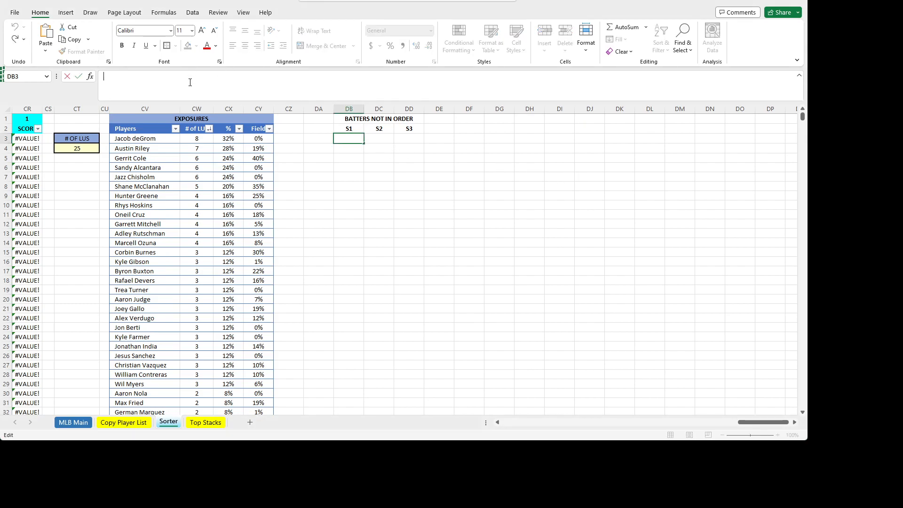
pyautogui.write('=IF(')
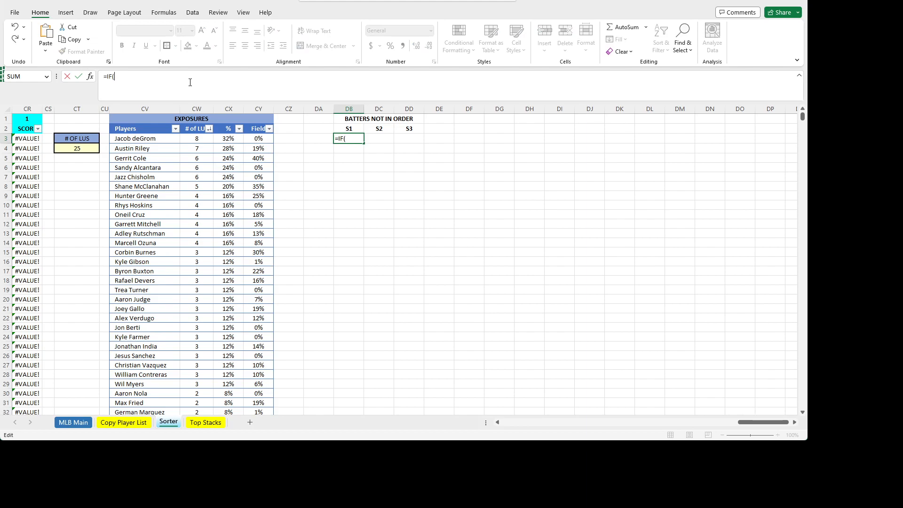
pyautogui.write('M3')
pyautogui.write('="","",')
pyautogui.write('IF(')
pyautogui.moveTo(768, 423); pyautogui.dragTo(733, 426)
pyautogui.click(216, 138)
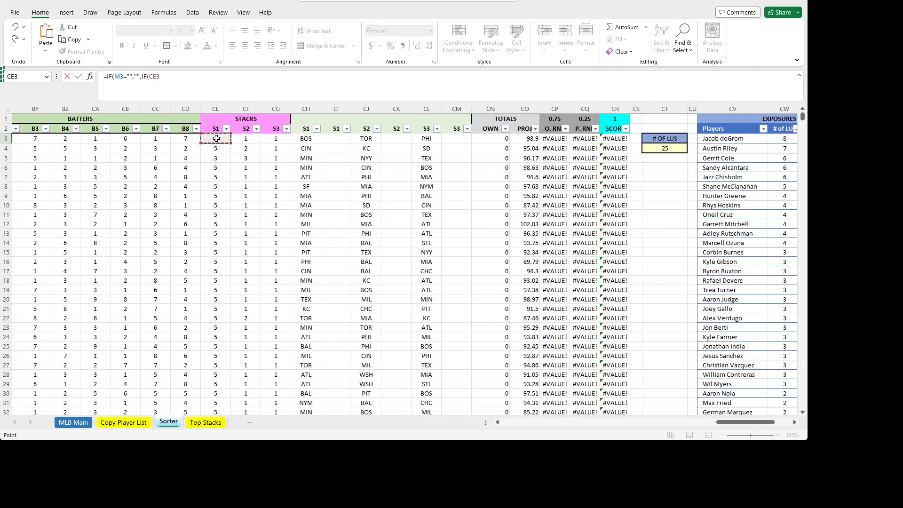
pyautogui.write('=1,"",')
pyautogui.write('IF(')
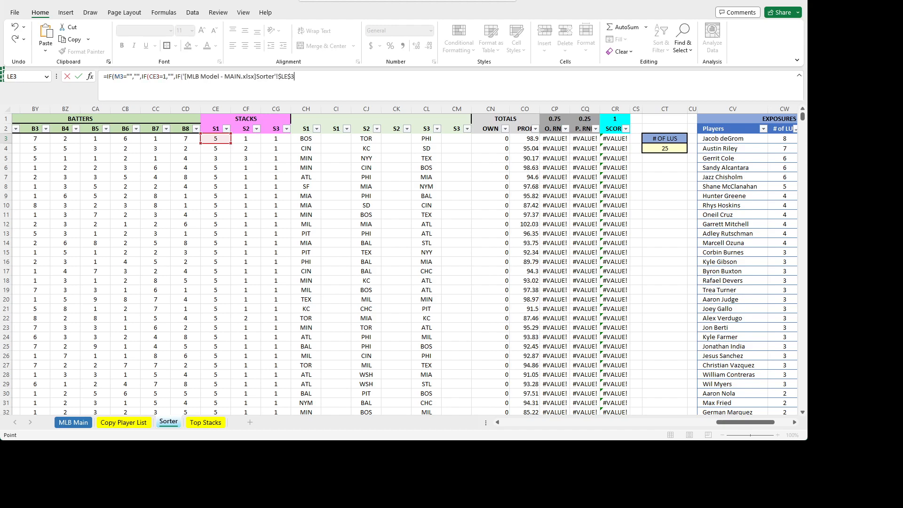
pyautogui.press('Escape')
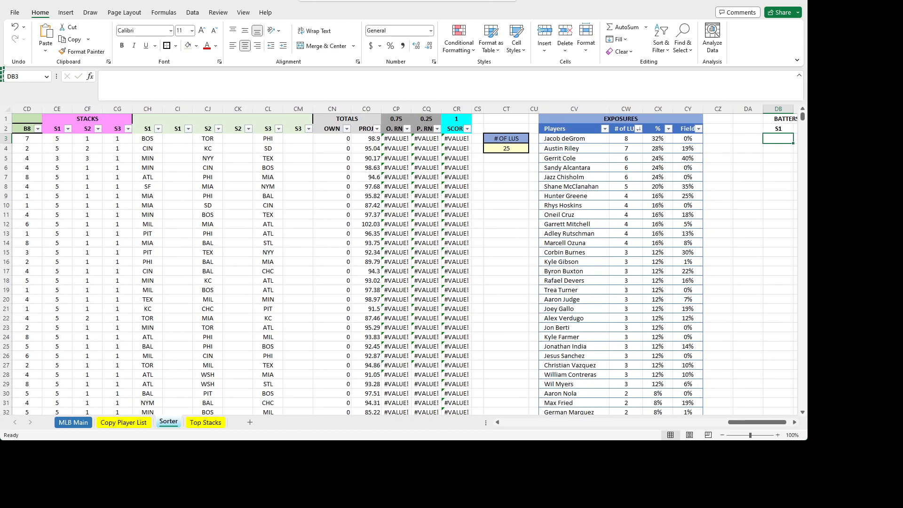
# - Retype =IF(M3="","",IF(CE3=1,"",IF( in DB3 and reference CH3
pyautogui.click(365, 228)
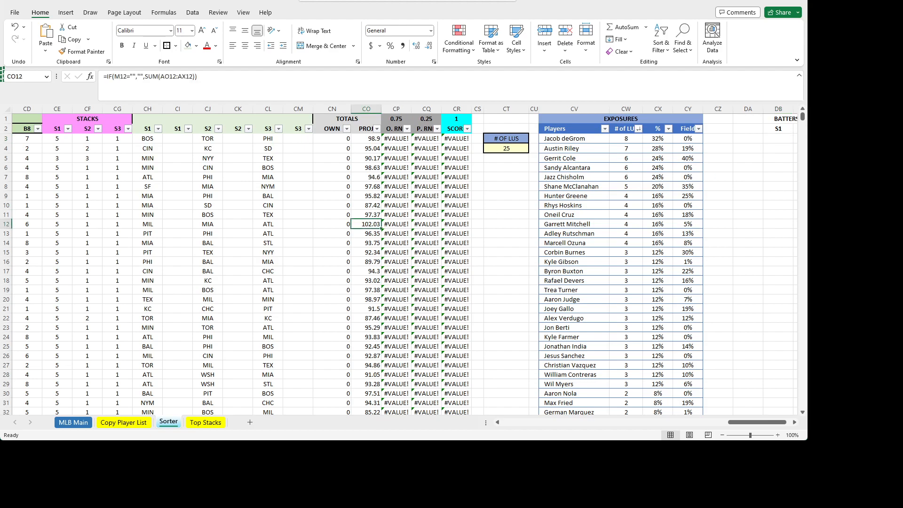
pyautogui.click(778, 128)
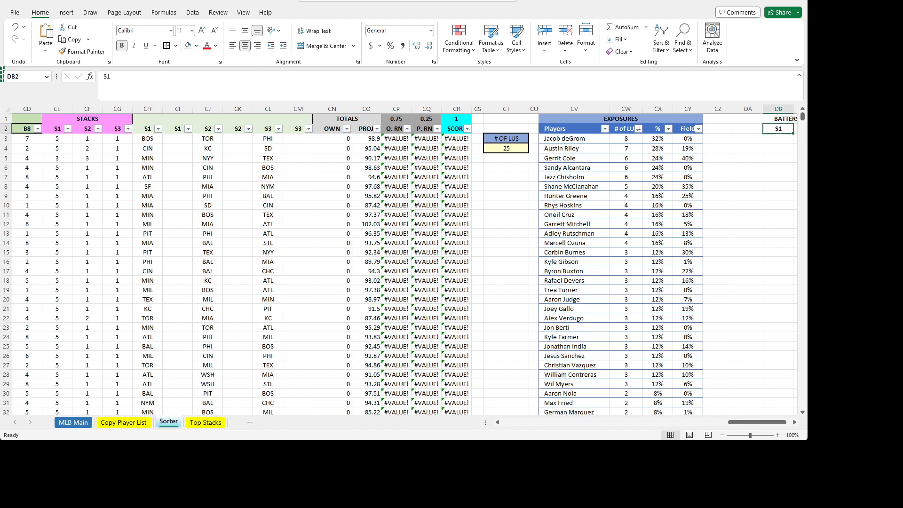
pyautogui.moveTo(755, 423); pyautogui.dragTo(779, 417)
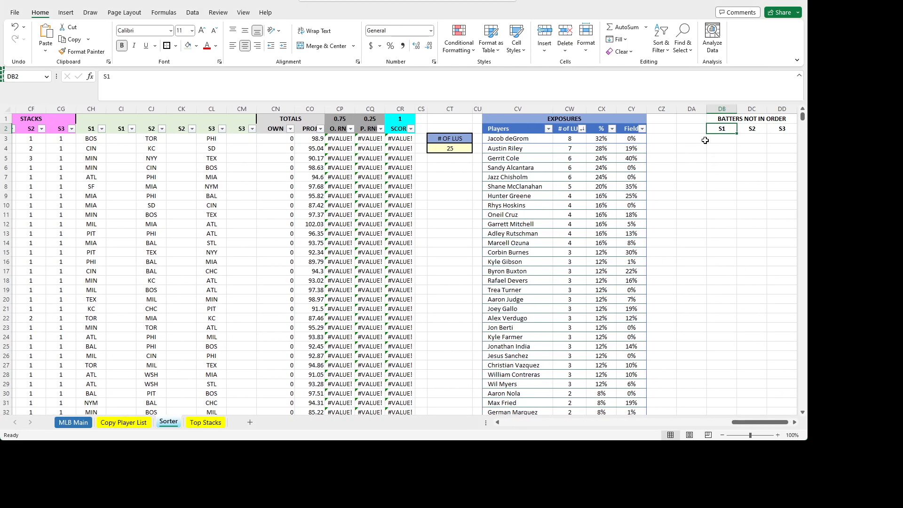
pyautogui.click(719, 137)
pyautogui.click(303, 79)
pyautogui.write('=IF(M3="","",IF(')
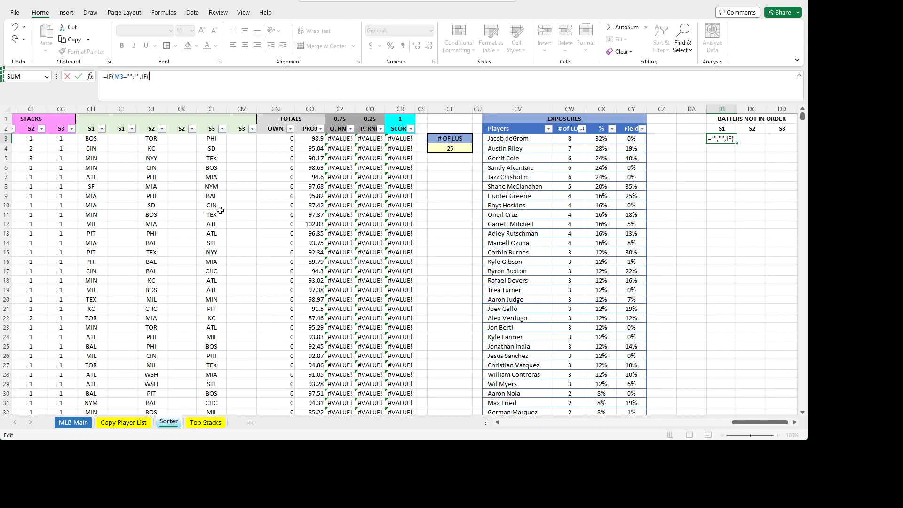
pyautogui.moveTo(776, 423); pyautogui.dragTo(766, 425)
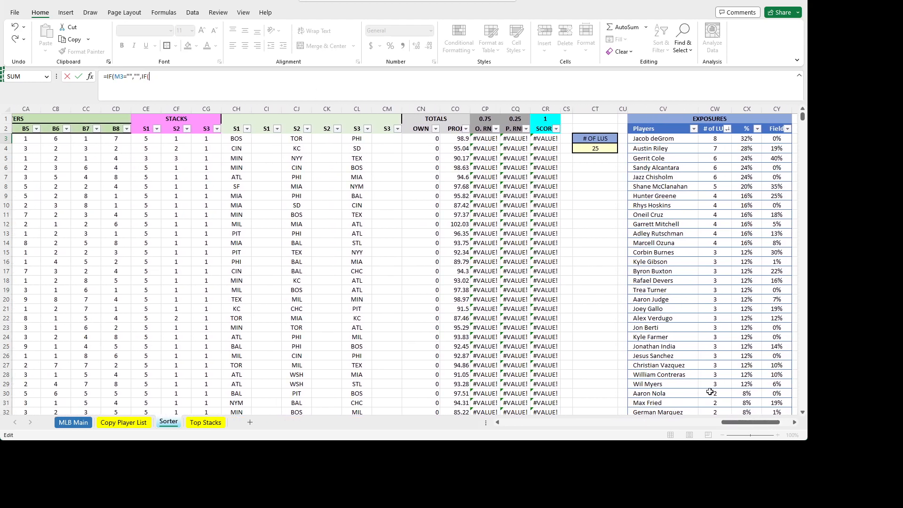
pyautogui.click(146, 138)
pyautogui.write('=1,')
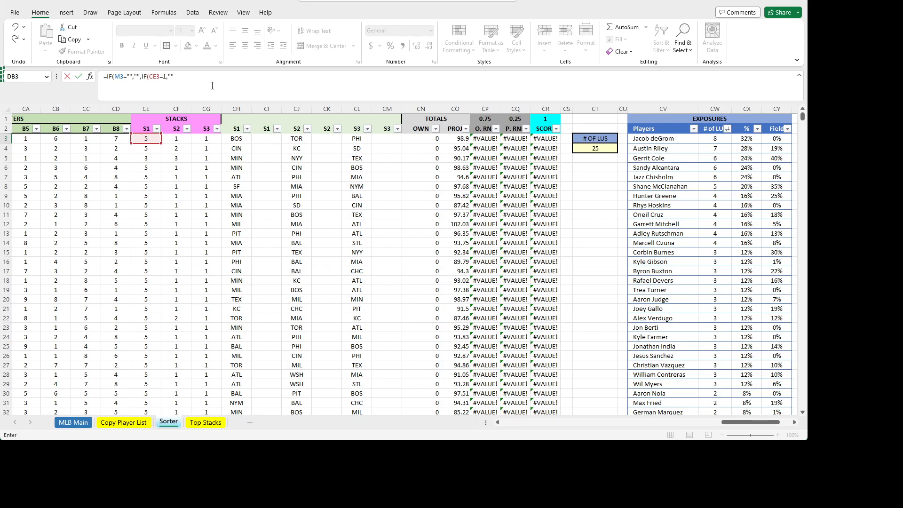
pyautogui.write('"",IF(')
pyautogui.click(236, 139)
# - Replace the CH3 reference in DB3's formula with an IF(BG3=CH3,BW3,"") test
pyautogui.click(223, 77)
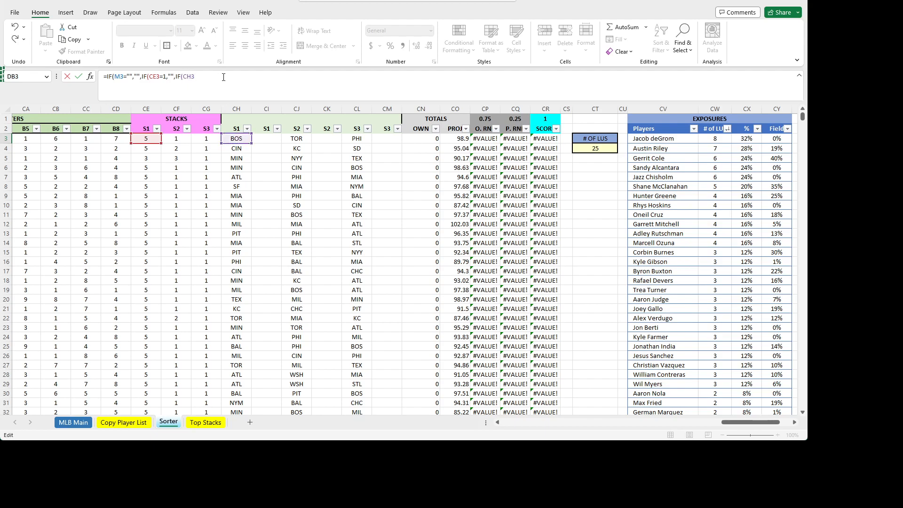
pyautogui.press('BackSpace')
pyautogui.press('BackSpace')
pyautogui.press('BackSpace')
pyautogui.moveTo(731, 422)
pyautogui.mouseDown()
pyautogui.moveTo(683, 422)
pyautogui.moveTo(726, 423)
pyautogui.mouseUp()
pyautogui.click(89, 139)
pyautogui.write('=')
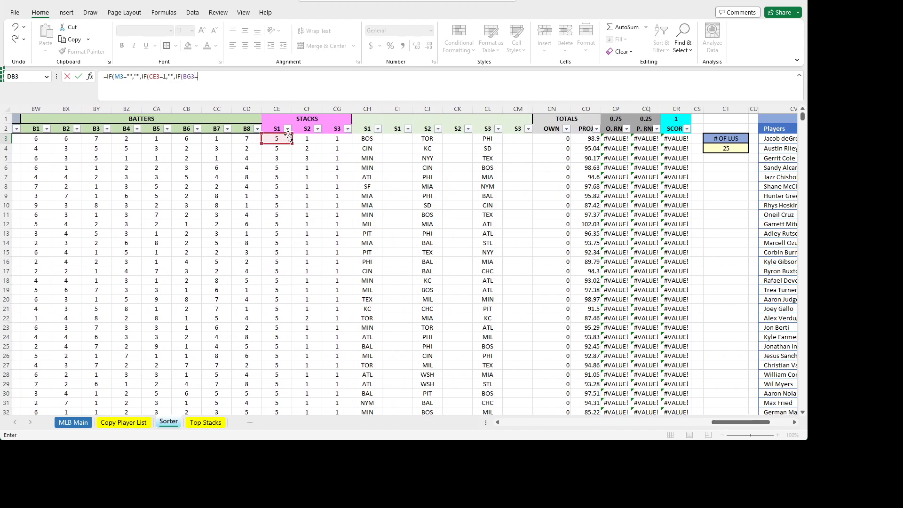
pyautogui.click(367, 138)
pyautogui.click(262, 85)
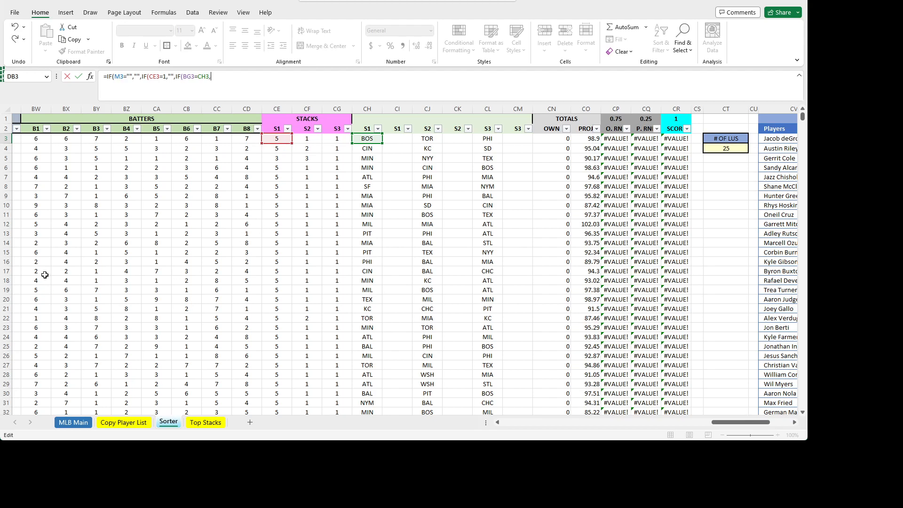
pyautogui.moveTo(728, 422); pyautogui.dragTo(705, 424)
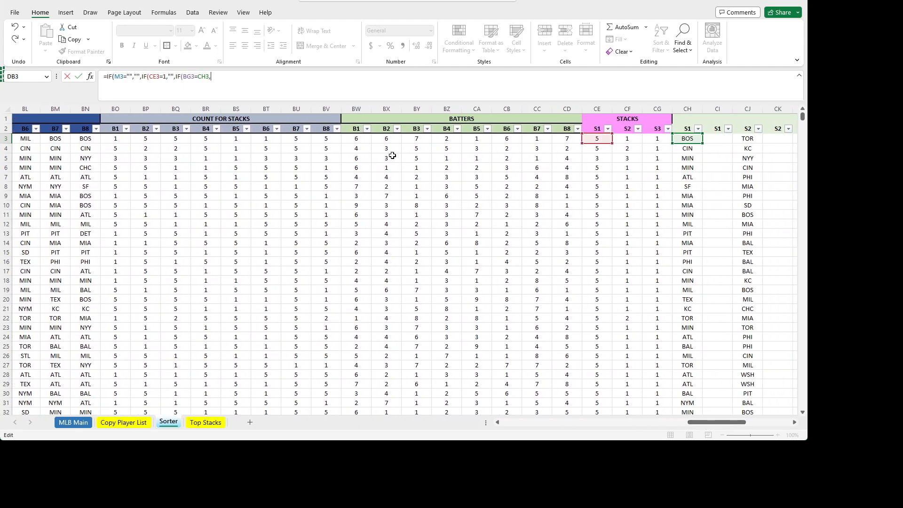
pyautogui.click(362, 140)
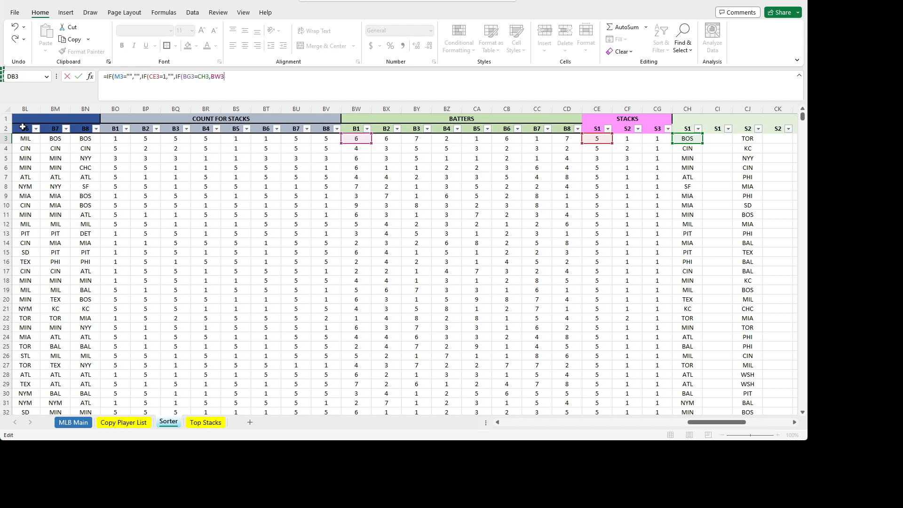
pyautogui.moveTo(717, 425); pyautogui.dragTo(702, 425)
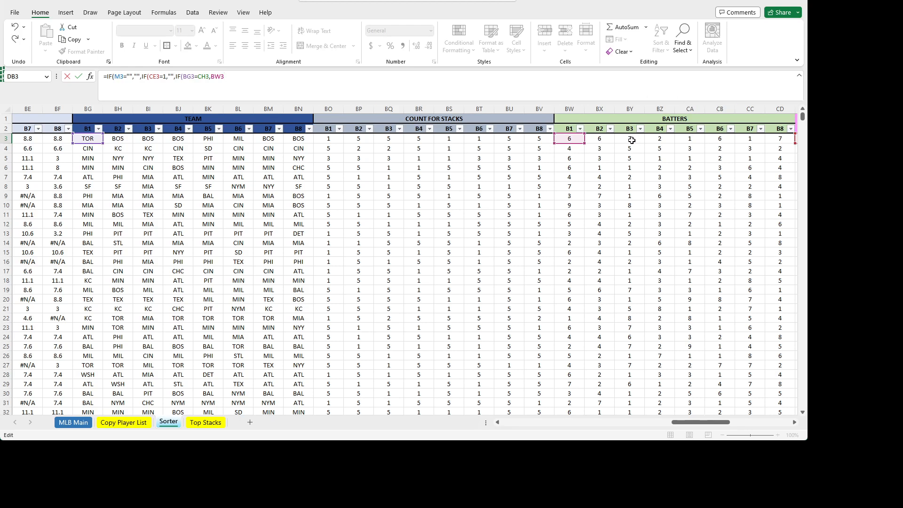
pyautogui.moveTo(700, 423); pyautogui.dragTo(742, 423)
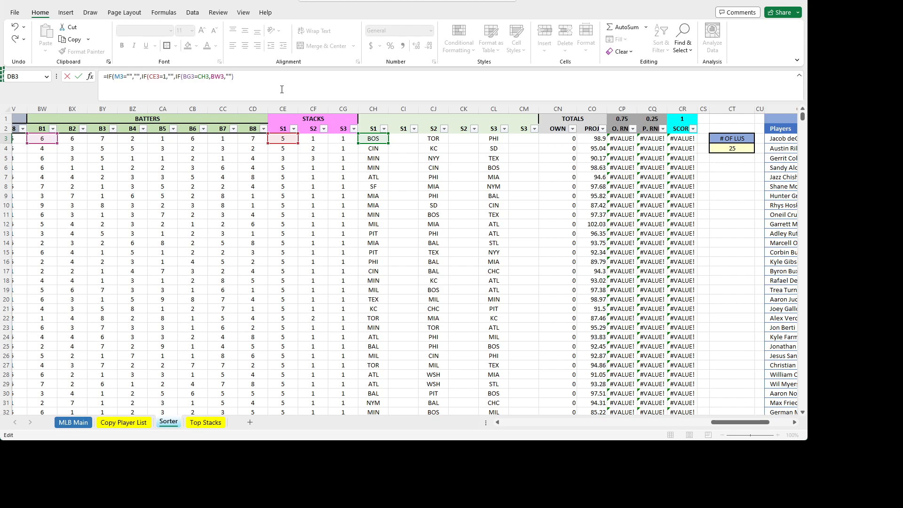
# - Append &IF(BH3=CH3,BX3,"") by copying the BG3 test and changing its references
pyautogui.write('&')
pyautogui.moveTo(174, 76); pyautogui.dragTo(234, 81)
pyautogui.hotkey('ctrl', 'c')
pyautogui.press('End')
pyautogui.hotkey('ctrl', 'v')
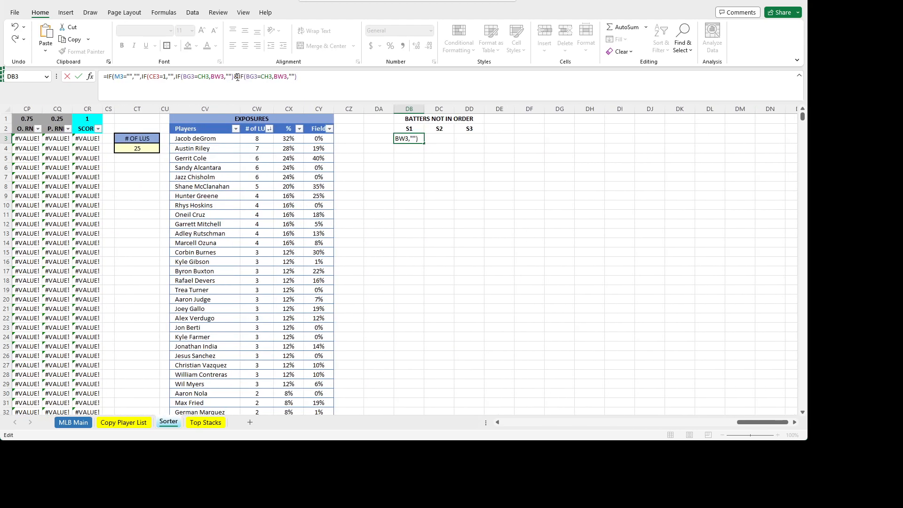
pyautogui.click(254, 77)
pyautogui.press('BackSpace')
pyautogui.write('H')
pyautogui.press('Right')
pyautogui.press('Right')
pyautogui.press('Right')
pyautogui.press('Right')
pyautogui.press('Right')
pyautogui.press('Right')
pyautogui.press('Right')
pyautogui.press('Right')
pyautogui.moveTo(765, 423); pyautogui.dragTo(699, 431)
pyautogui.press('BackSpace')
pyautogui.write('X')
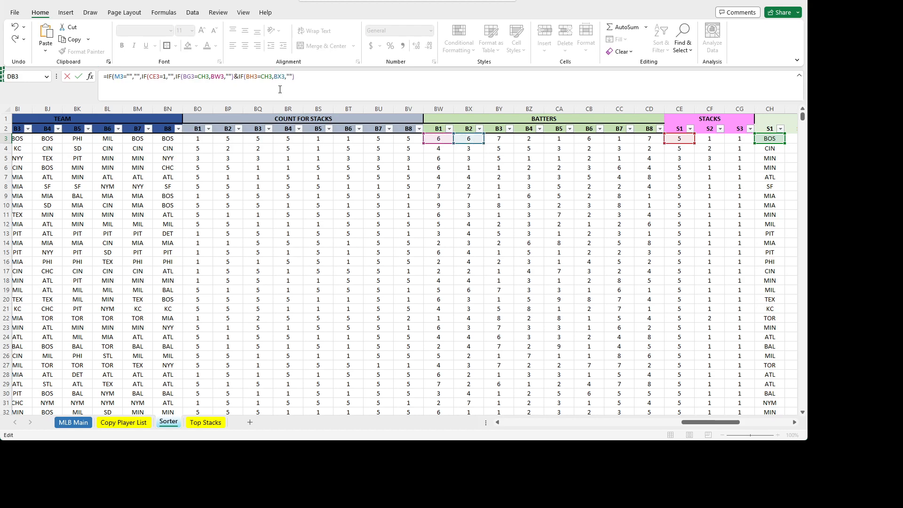
# - Paste several more copies of the last IF term at the formula's end
pyautogui.moveTo(303, 77); pyautogui.dragTo(234, 76)
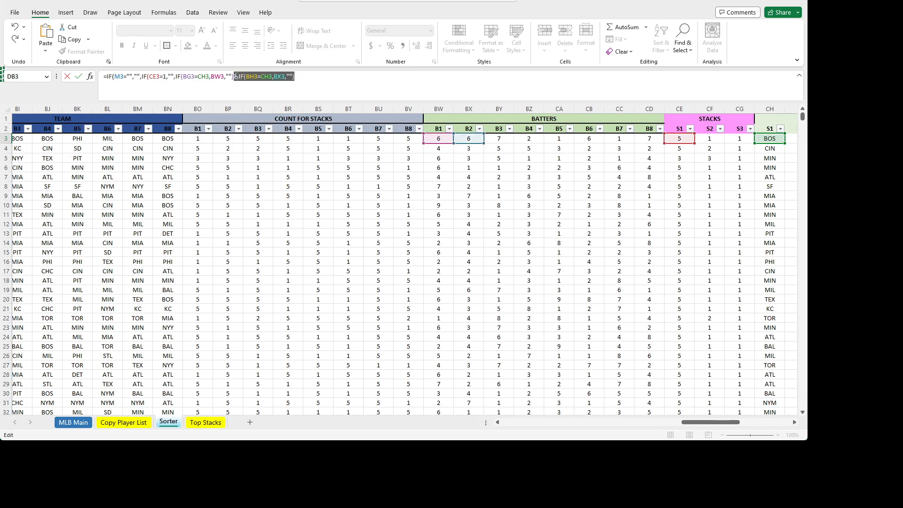
pyautogui.hotkey('ctrl', 'c')
pyautogui.click(306, 82)
pyautogui.hotkey('ctrl', 'v')
pyautogui.hotkey('ctrl', 'v')
pyautogui.hotkey('ctrl', 'v')
pyautogui.hotkey('ctrl', 'v')
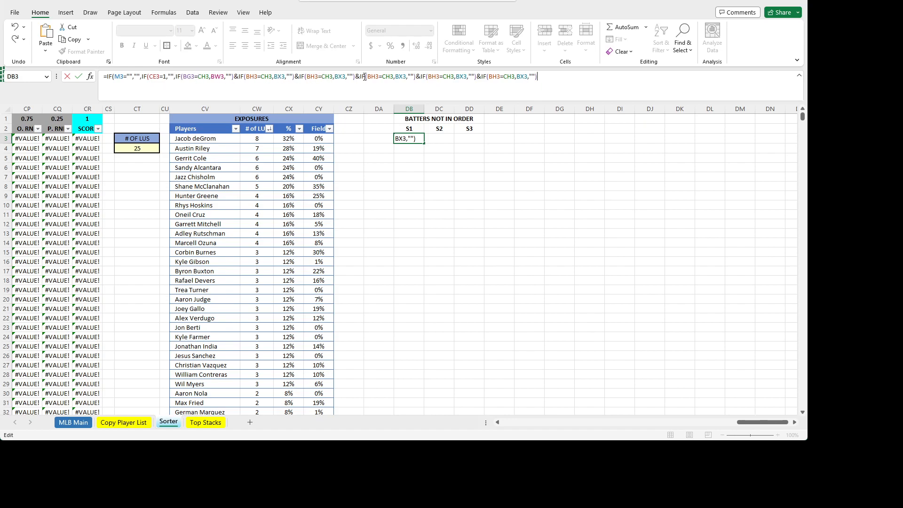
pyautogui.hotkey('ctrl', 'v')
pyautogui.hotkey('ctrl', 'v')
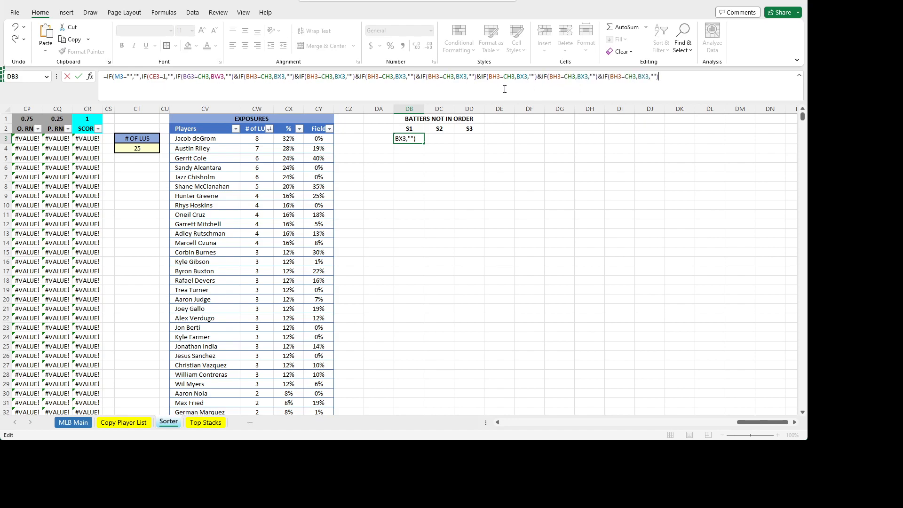
# - In DB3's formula, change the third to fifth terms to BI3/BY3, BJ3/BZ3 and BK3/CA3
pyautogui.moveTo(749, 422); pyautogui.dragTo(681, 436)
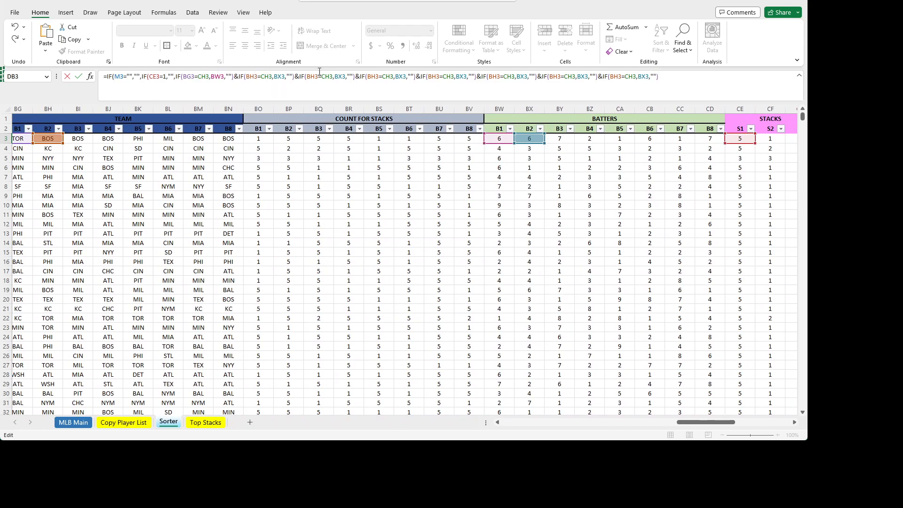
pyautogui.press('BackSpace')
pyautogui.write('IF(BI')
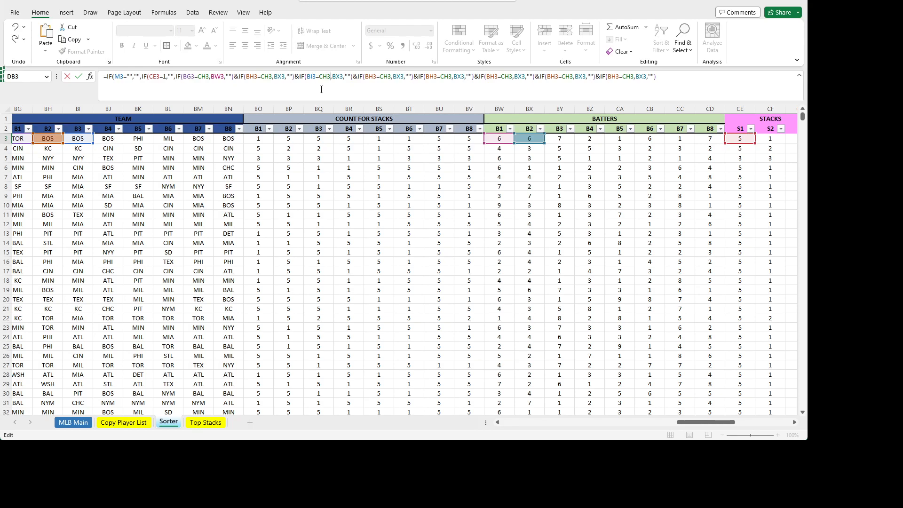
pyautogui.press('Delete')
pyautogui.write('Y')
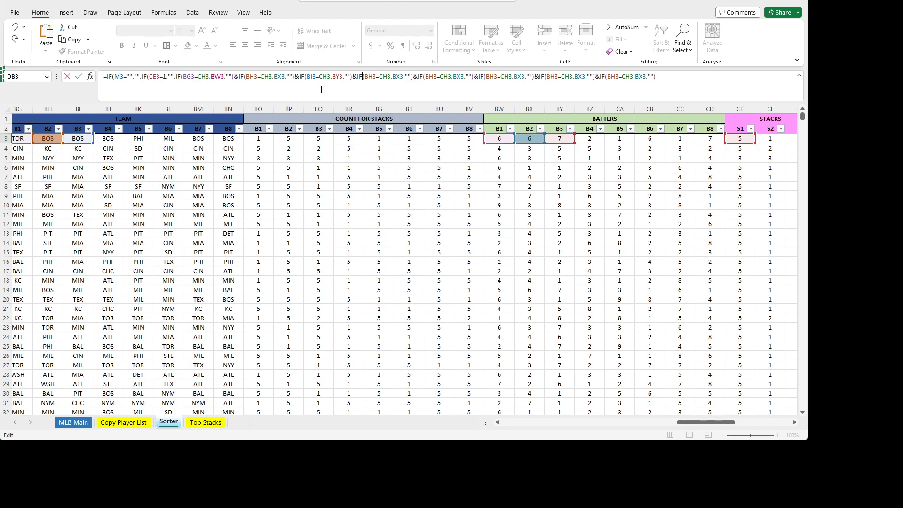
pyautogui.press('BackSpace')
pyautogui.write('J')
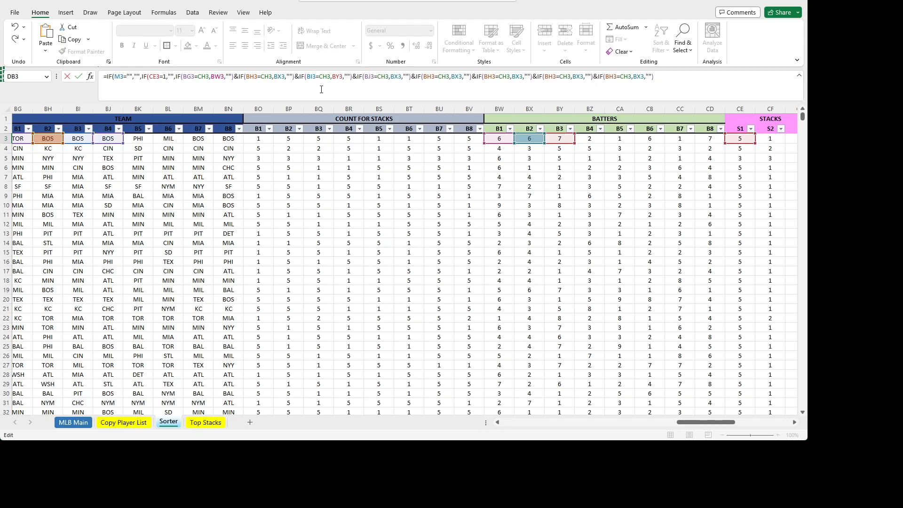
pyautogui.press('BackSpace')
pyautogui.write('Z')
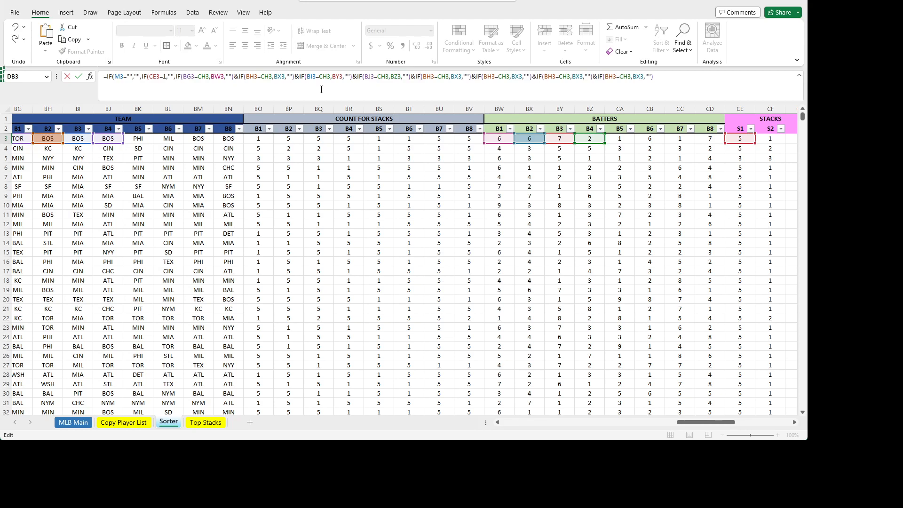
pyautogui.press('BackSpace')
pyautogui.write('K')
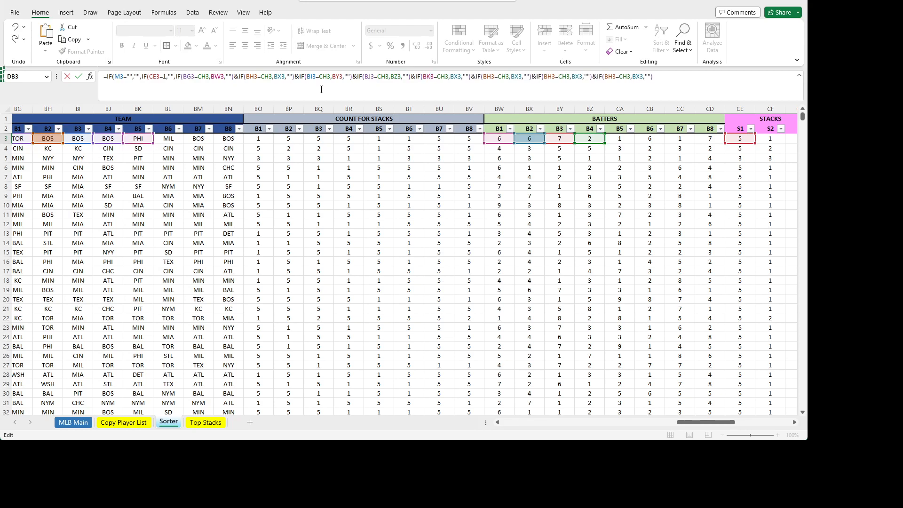
pyautogui.press('BackSpace')
pyautogui.press('BackSpace')
pyautogui.write('ZA')
pyautogui.press('BackSpace')
pyautogui.press('BackSpace')
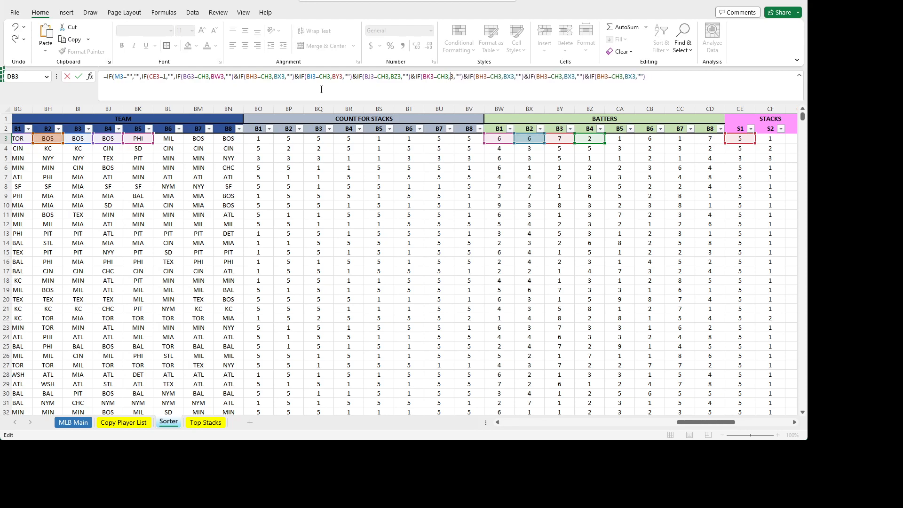
pyautogui.write('BZ')
pyautogui.press('BackSpace')
pyautogui.press('BackSpace')
pyautogui.write('CA')
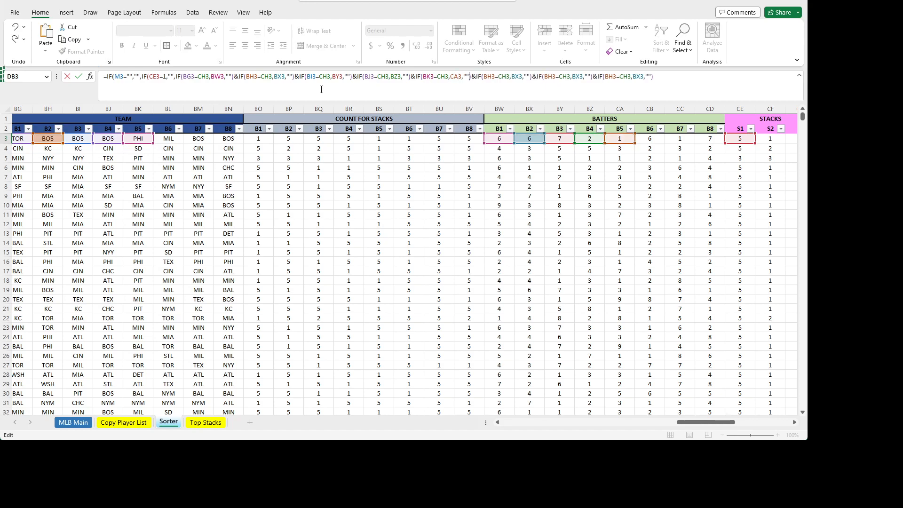
# - Change the sixth to eighth terms to BL3/CB3, BM3/CC3 and BN3/CD3, then enter the formula
pyautogui.press('Delete')
pyautogui.write('L')
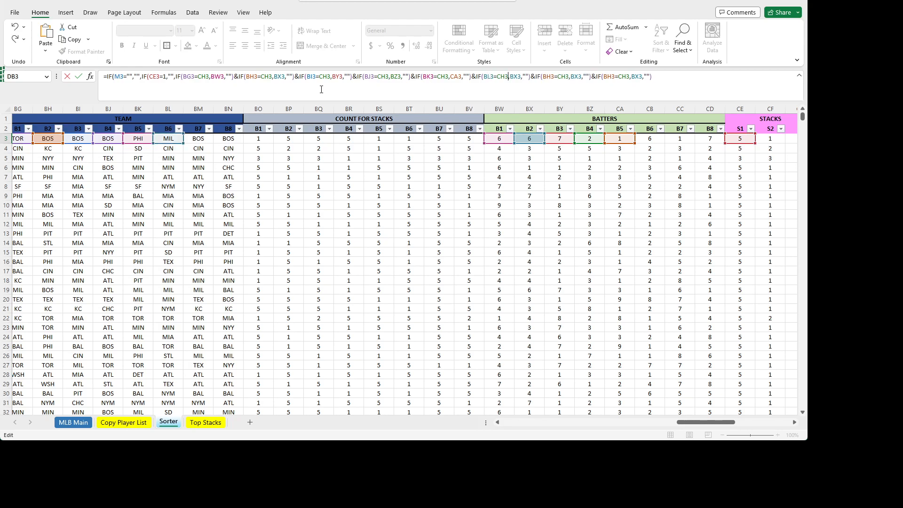
pyautogui.press('BackSpace')
pyautogui.write('CB')
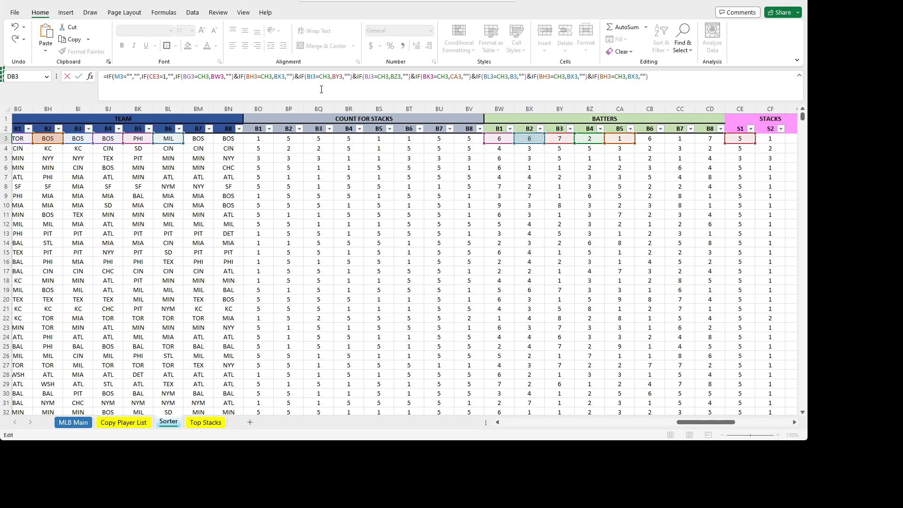
pyautogui.press('BackSpace')
pyautogui.press('BackSpace')
pyautogui.press('BackSpace')
pyautogui.write('CN')
pyautogui.press('BackSpace')
pyautogui.write('B')
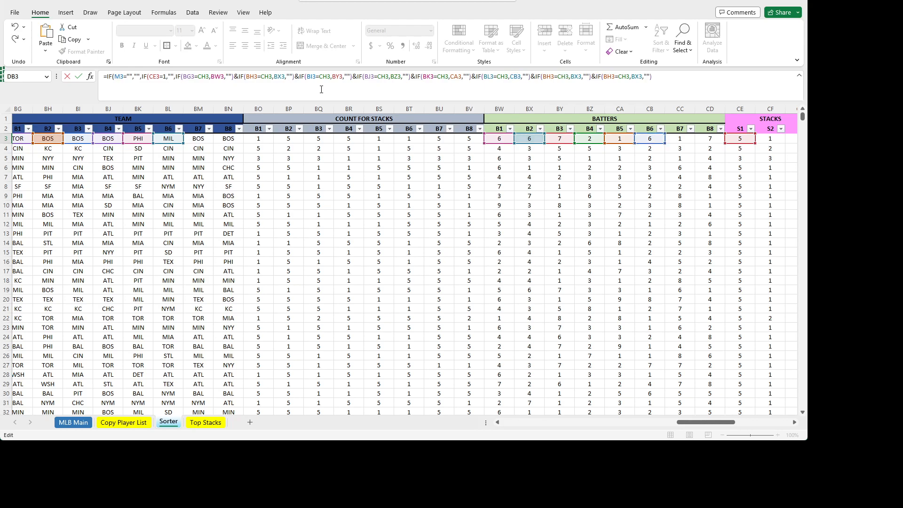
pyautogui.press('BackSpace')
pyautogui.write('M')
pyautogui.press('Left')
pyautogui.press('BackSpace')
pyautogui.press('BackSpace')
pyautogui.write('CC')
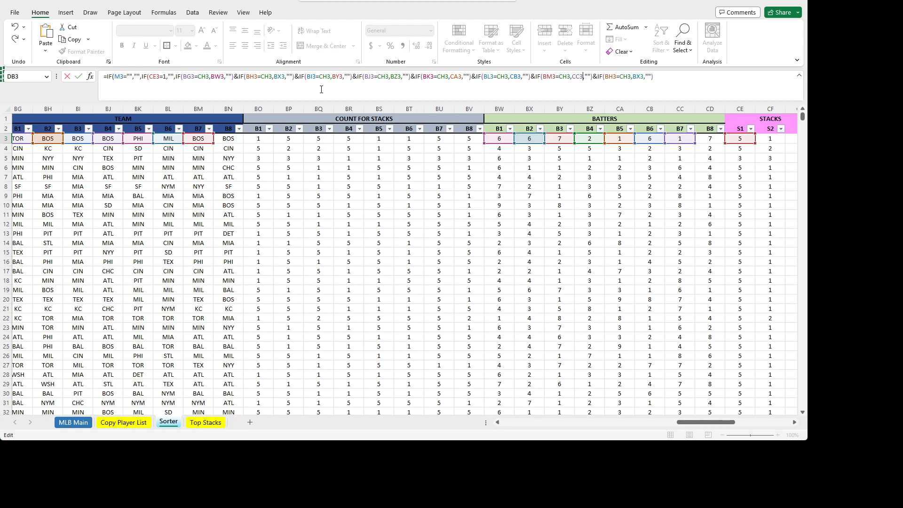
pyautogui.press('BackSpace')
pyautogui.write('N')
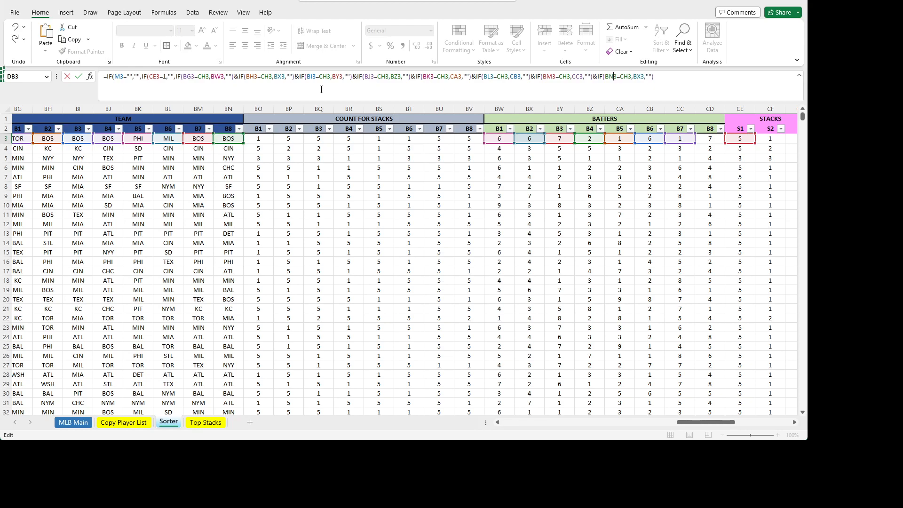
pyautogui.press('BackSpace')
pyautogui.press('BackSpace')
pyautogui.write('CD')
pyautogui.press('Return')
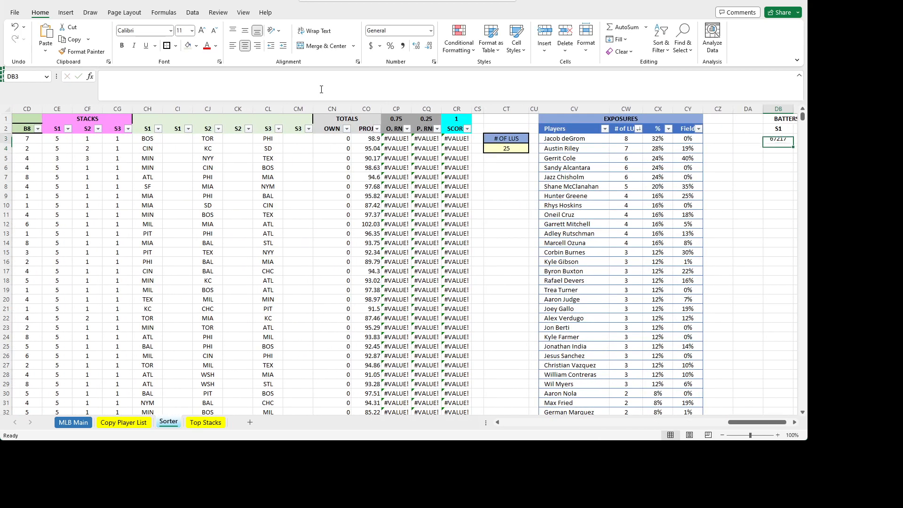
pyautogui.press('Right')
pyautogui.press('Right')
pyautogui.press('Right')
pyautogui.press('Right')
pyautogui.press('Right')
pyautogui.press('Left')
pyautogui.press('Left')
pyautogui.press('Left')
pyautogui.press('Left')
pyautogui.press('Left')
pyautogui.press('Left')
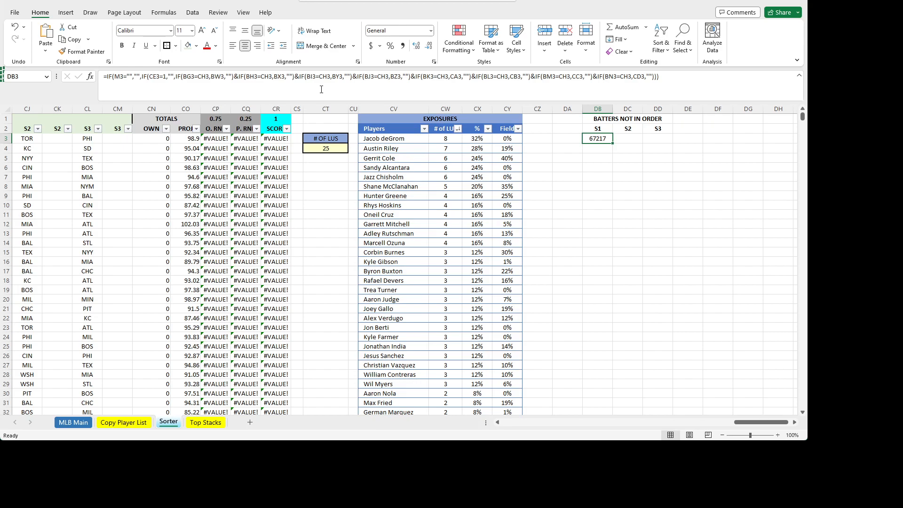
pyautogui.press('Left')
pyautogui.press('Left')
pyautogui.press('Left')
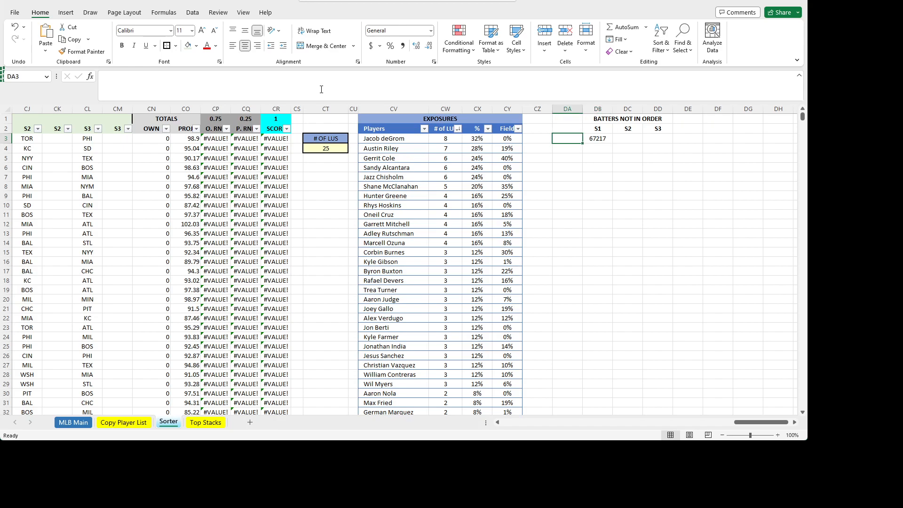
pyautogui.press('Left')
pyautogui.press('Left')
pyautogui.press('Left')
pyautogui.press('Left')
pyautogui.press('Left')
pyautogui.press('Left')
pyautogui.press('Left')
pyautogui.press('Left')
pyautogui.press('Left')
pyautogui.press('Left')
pyautogui.press('Left')
pyautogui.press('Left')
pyautogui.press('Left')
pyautogui.press('Left')
pyautogui.press('Left')
pyautogui.press('Left')
pyautogui.press('Left')
pyautogui.press('Left')
pyautogui.press('Left')
pyautogui.press('Left')
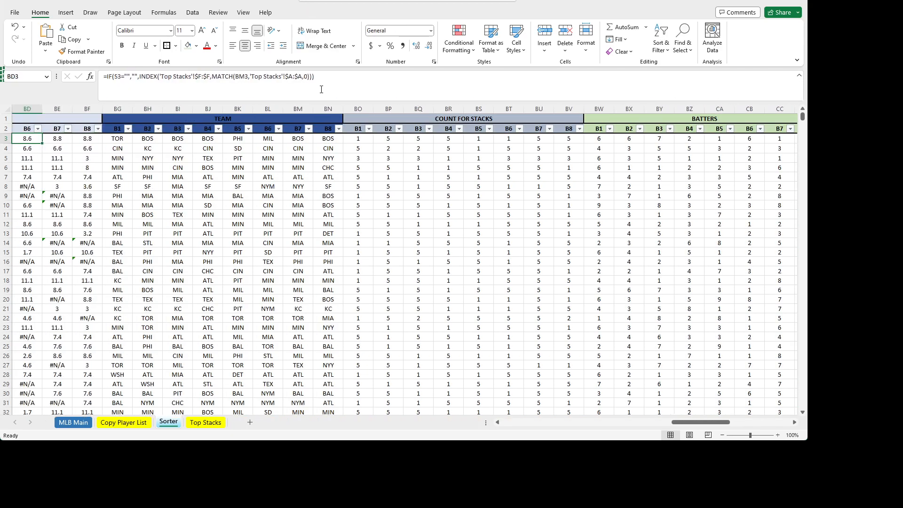
pyautogui.press('Left')
pyautogui.press('Left')
pyautogui.press('Left')
pyautogui.press('Left')
pyautogui.press('Left')
pyautogui.press('Left')
pyautogui.press('Left')
pyautogui.press('Left')
pyautogui.press('Left')
pyautogui.press('Left')
pyautogui.press('Left')
pyautogui.press('Left')
pyautogui.press('Left')
pyautogui.press('Left')
pyautogui.press('Left')
pyautogui.press('Left')
pyautogui.press('Left')
pyautogui.press('Left')
pyautogui.press('Left')
pyautogui.press('Left')
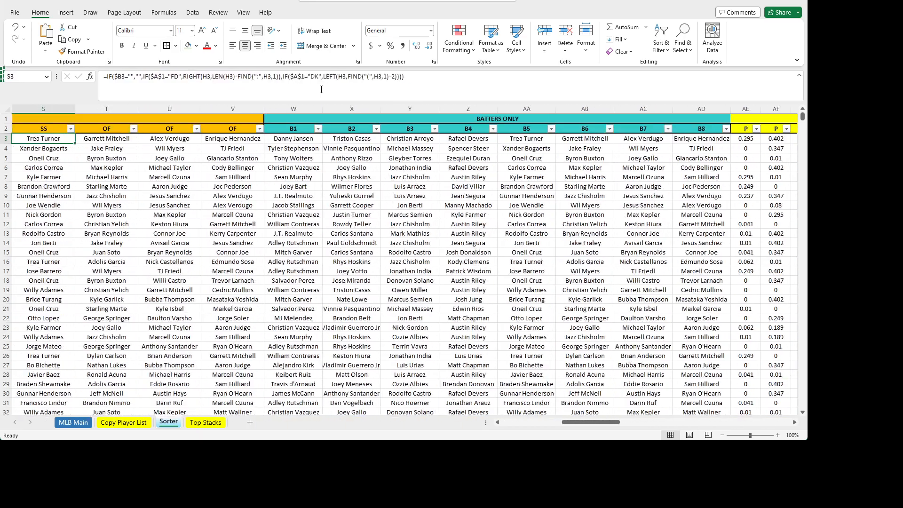
pyautogui.press('Right')
pyautogui.press('Right')
pyautogui.press('Right')
pyautogui.press('Right')
pyautogui.press('Right')
pyautogui.press('Right')
pyautogui.press('Right')
pyautogui.press('Right')
pyautogui.press('Right')
pyautogui.press('Right')
pyautogui.press('Right')
pyautogui.press('Right')
pyautogui.press('Right')
pyautogui.press('Right')
pyautogui.press('Right')
pyautogui.press('Right')
pyautogui.press('Right')
pyautogui.press('Right')
pyautogui.press('Right')
pyautogui.press('Right')
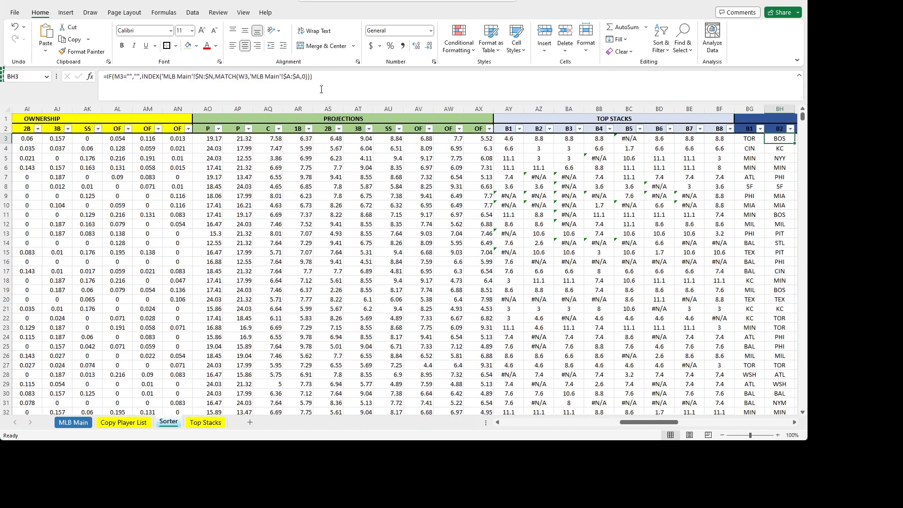
pyautogui.press('Left')
pyautogui.press('Left')
pyautogui.press('Left')
pyautogui.press('Left')
pyautogui.press('Left')
pyautogui.press('Left')
pyautogui.press('Left')
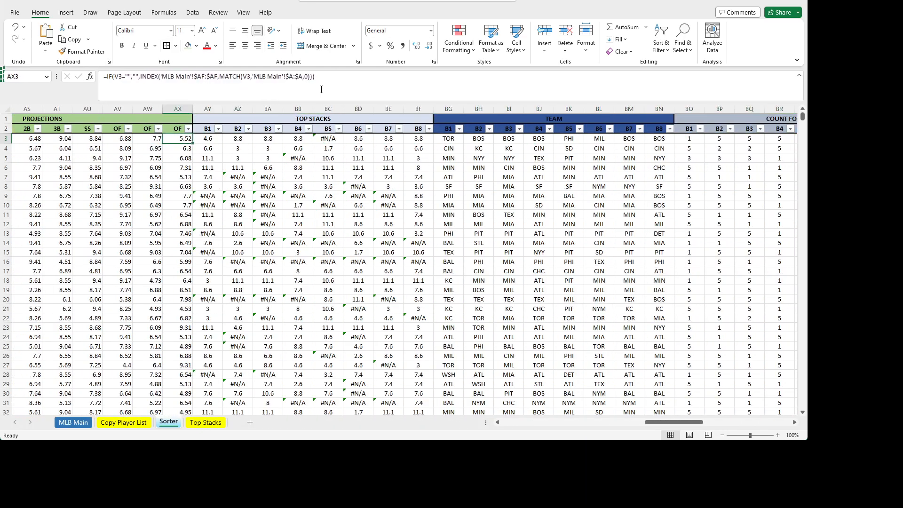
pyautogui.press('Right')
pyautogui.press('Right')
pyautogui.press('Right')
pyautogui.press('Right')
pyautogui.press('Right')
pyautogui.press('Right')
pyautogui.press('Right')
pyautogui.press('Right')
pyautogui.press('Right')
pyautogui.press('Right')
pyautogui.press('Right')
pyautogui.press('Left')
pyautogui.press('Left')
pyautogui.press('Left')
pyautogui.press('Left')
pyautogui.press('Left')
pyautogui.press('Left')
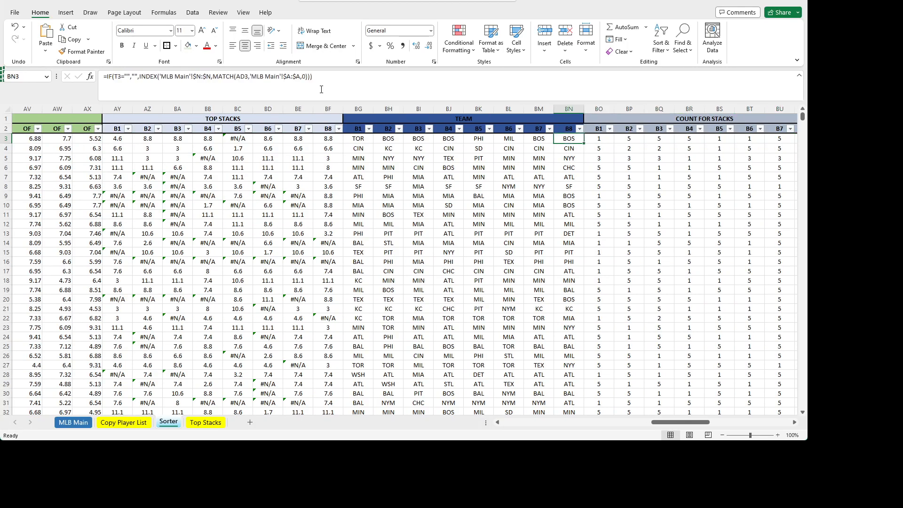
pyautogui.press('Right')
pyautogui.press('Right')
pyautogui.press('Right')
pyautogui.press('Right')
pyautogui.press('Right')
pyautogui.press('Right')
pyautogui.press('Right')
pyautogui.press('Right')
pyautogui.press('Right')
pyautogui.press('Right')
pyautogui.press('Right')
pyautogui.press('Right')
pyautogui.press('Right')
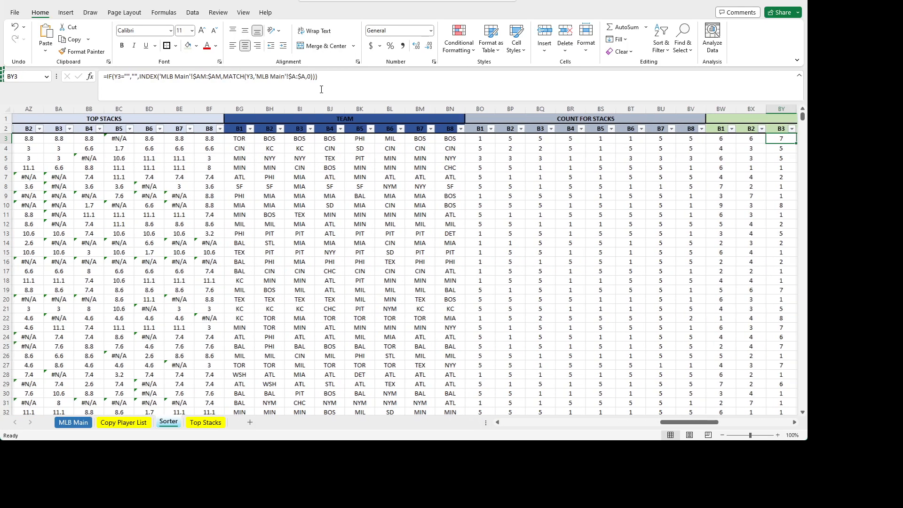
pyautogui.press('Right')
pyautogui.press('Right')
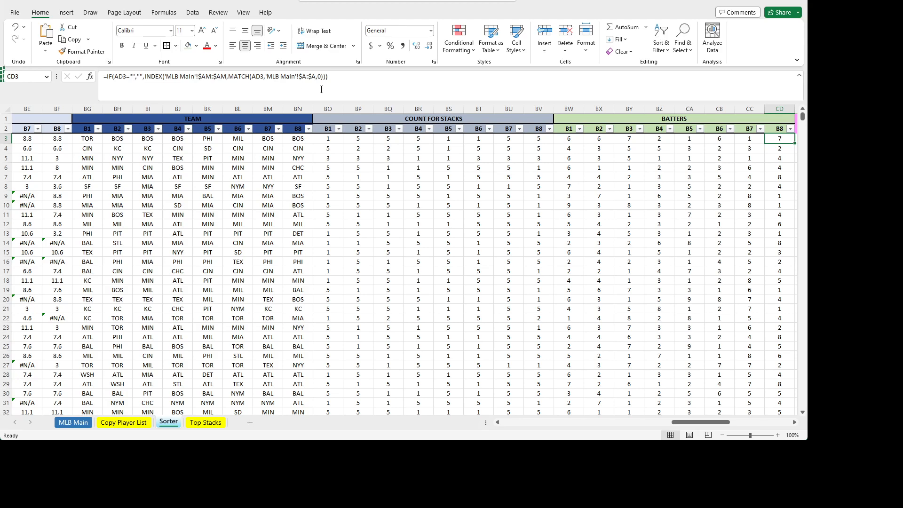
pyautogui.press('Left')
pyautogui.press('Left')
pyautogui.press('Left')
pyautogui.press('Left')
pyautogui.press('Left')
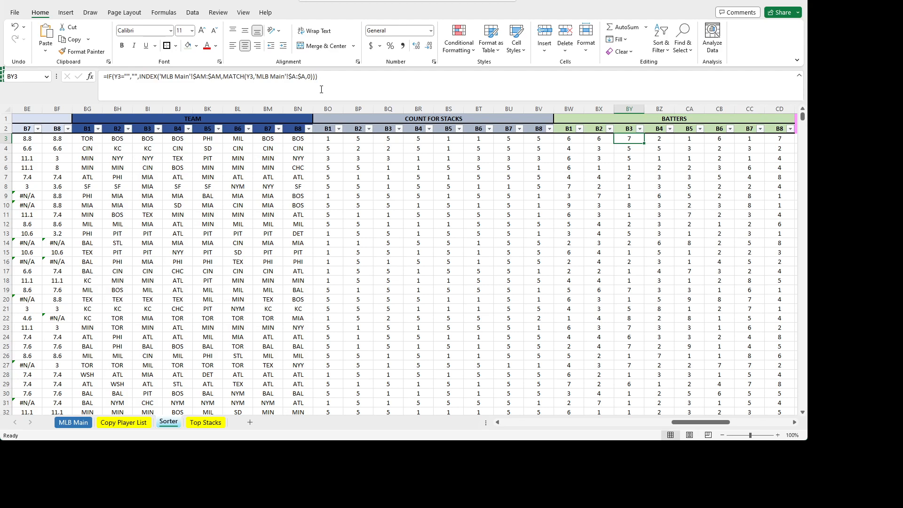
pyautogui.press('Right')
pyautogui.press('Right')
pyautogui.press('Right')
pyautogui.press('Right')
pyautogui.press('Right')
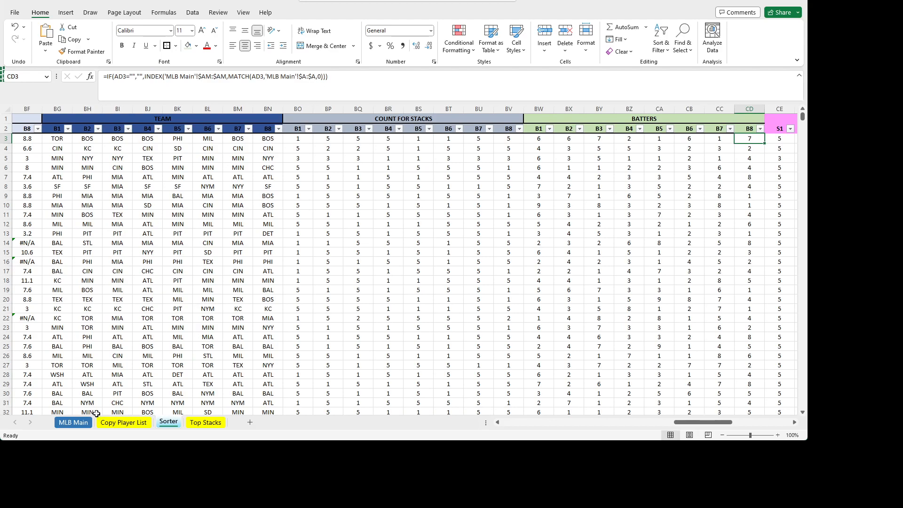
# - Look through the Copy Player List, MLB Main and Sorter sheets
pyautogui.click(123, 422)
pyautogui.scroll(-9, 302, 233)
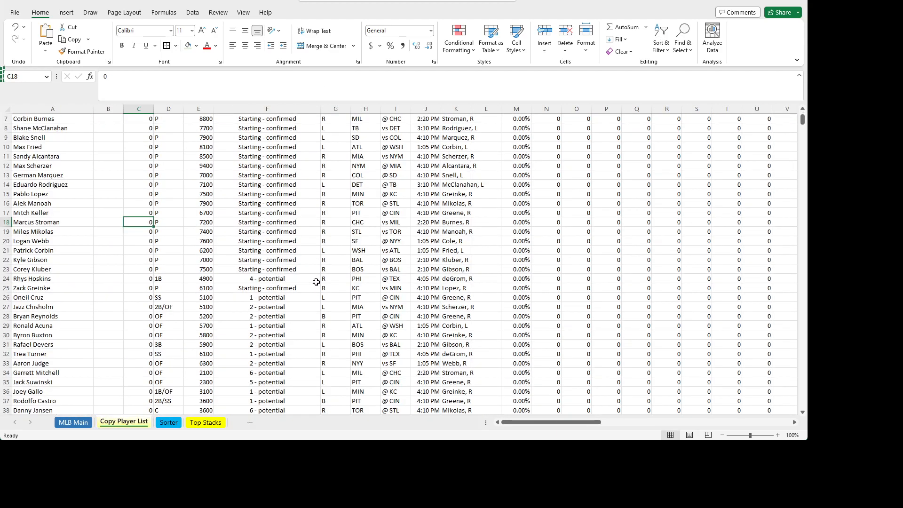
pyautogui.scroll(-15, 295, 309)
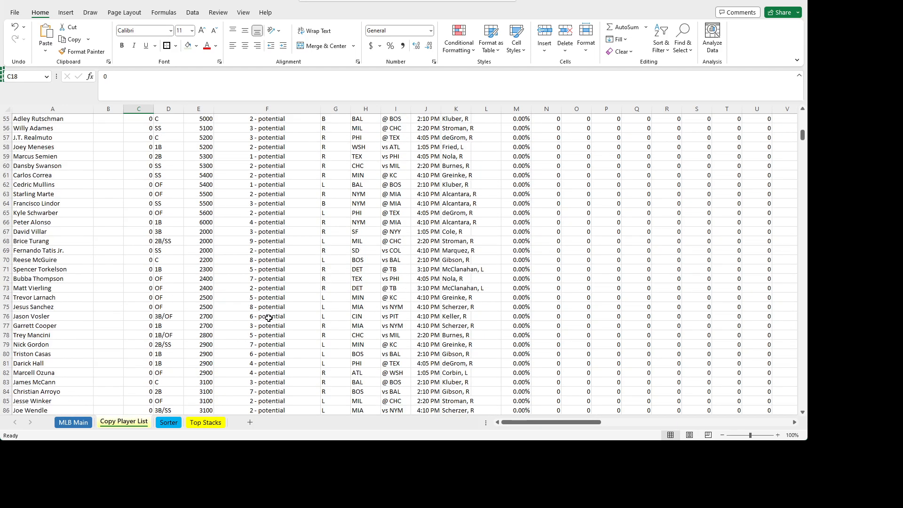
pyautogui.click(74, 422)
pyautogui.click(162, 422)
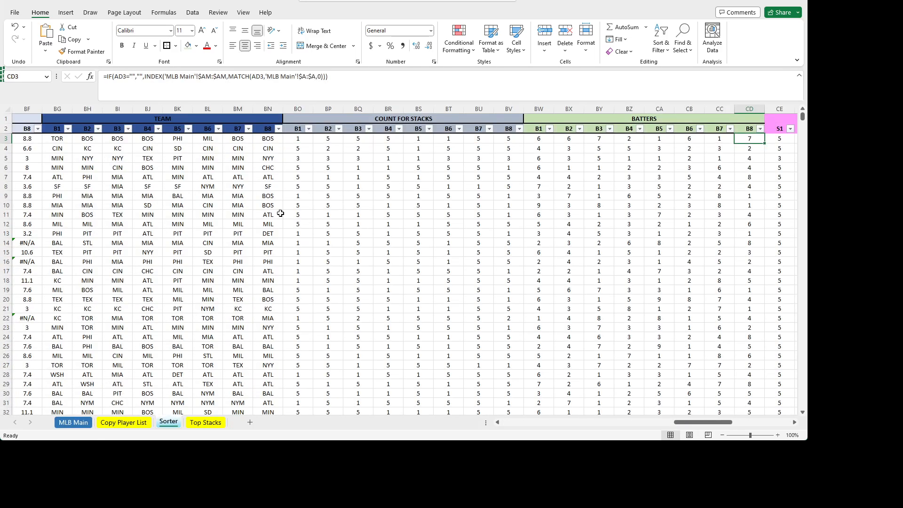
pyautogui.moveTo(713, 422); pyautogui.dragTo(673, 425)
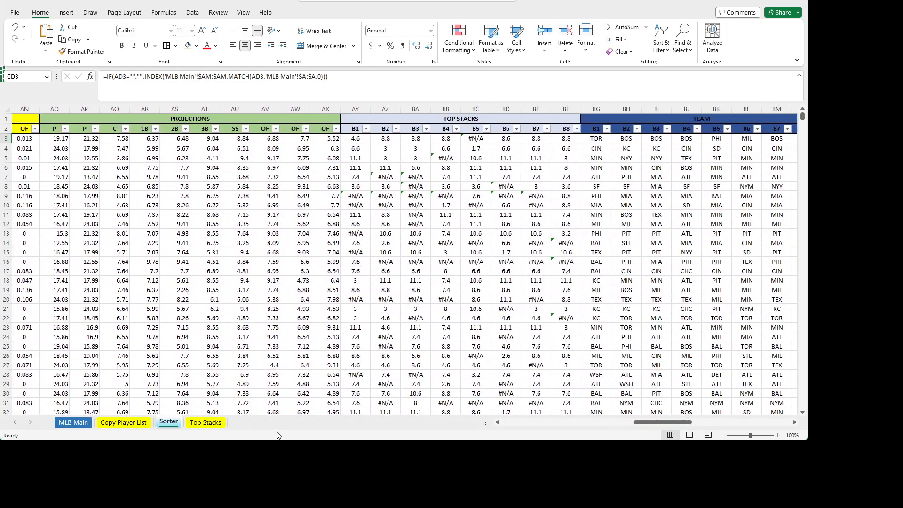
pyautogui.click(84, 422)
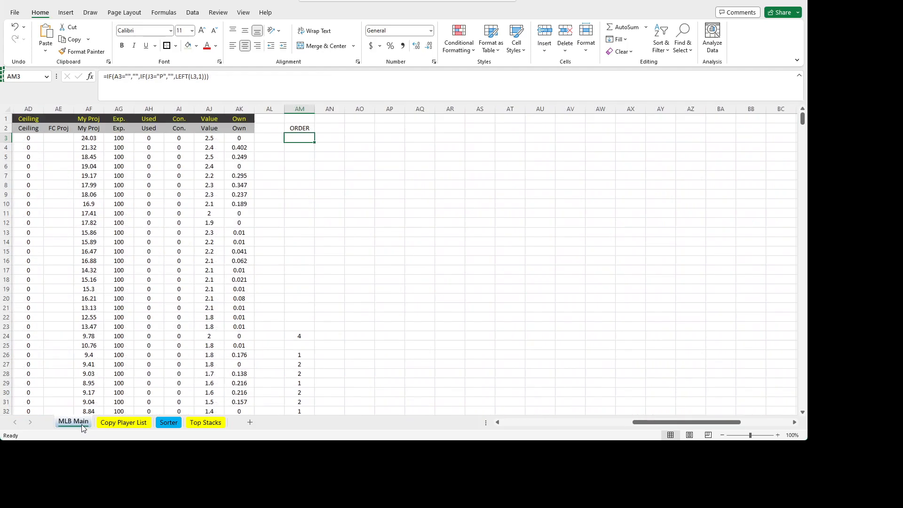
pyautogui.moveTo(650, 422); pyautogui.dragTo(555, 422)
# - Find the next matching names in the Copy Player List Player column, then return to Sorter column DB
pyautogui.click(124, 422)
pyautogui.scroll(20, 58, 167)
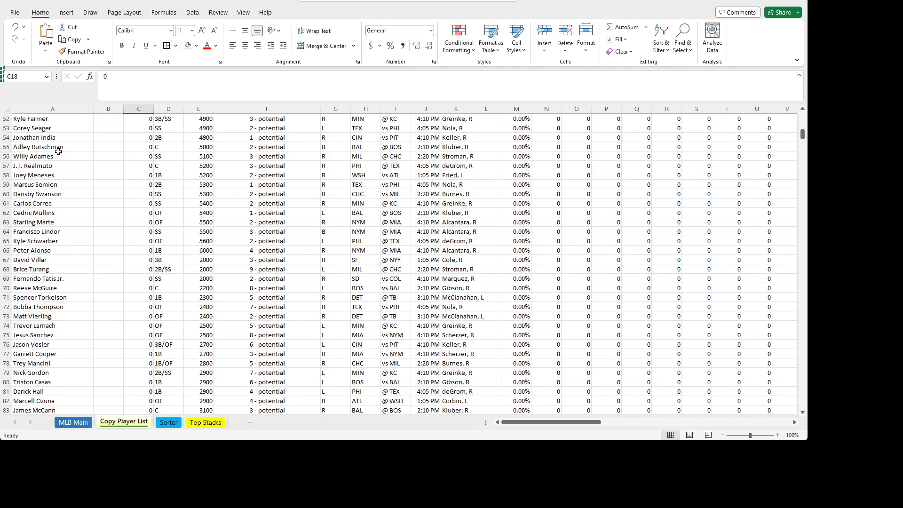
pyautogui.scroll(3, 58, 127)
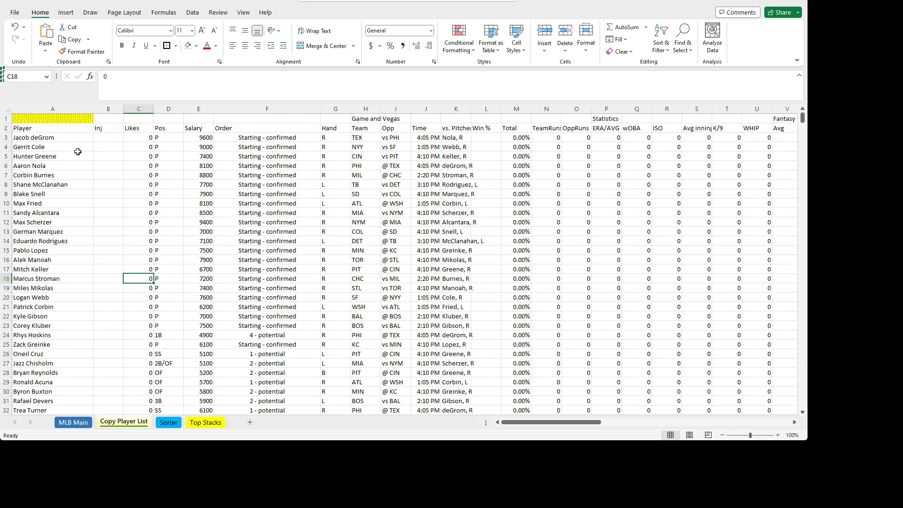
pyautogui.click(68, 107)
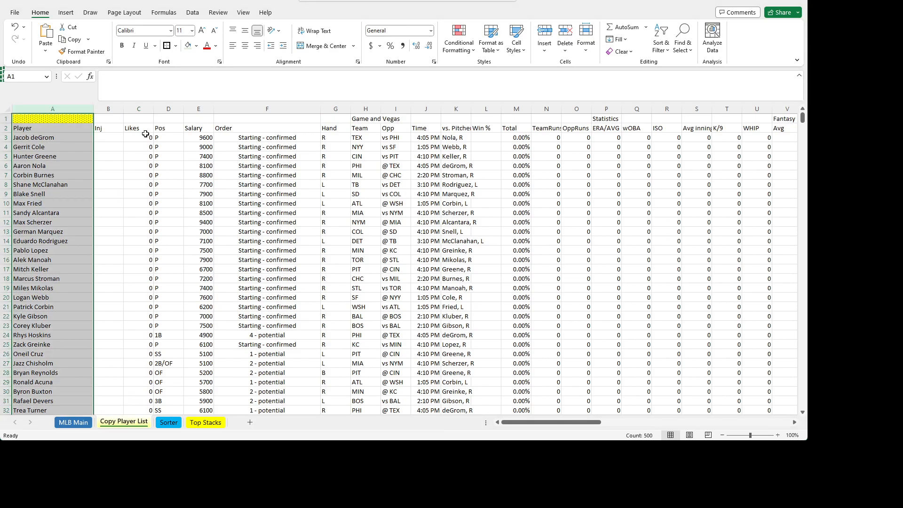
pyautogui.press('Return')
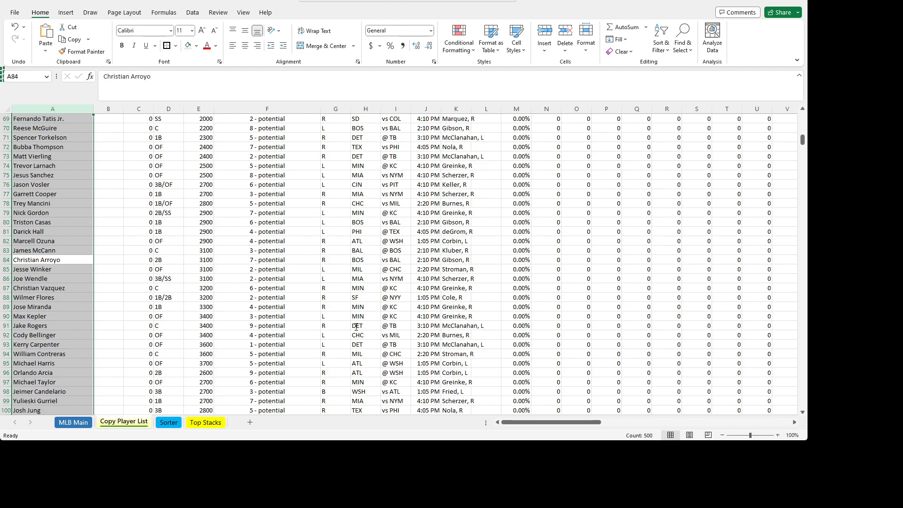
pyautogui.click(296, 322)
pyautogui.press('Return')
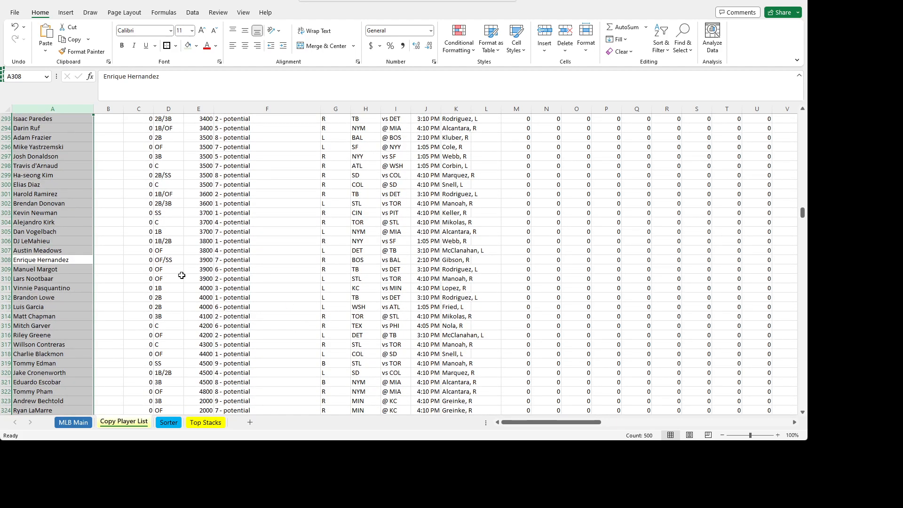
pyautogui.click(168, 422)
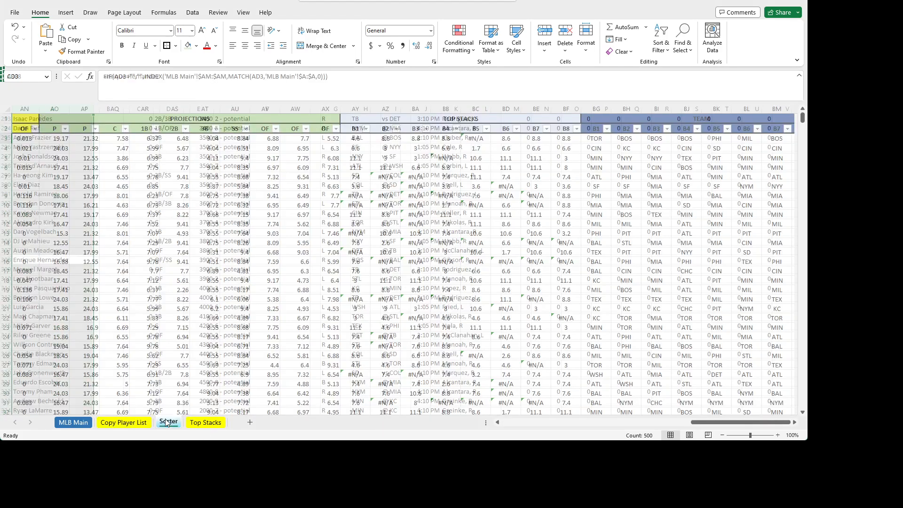
pyautogui.moveTo(674, 423); pyautogui.dragTo(777, 422)
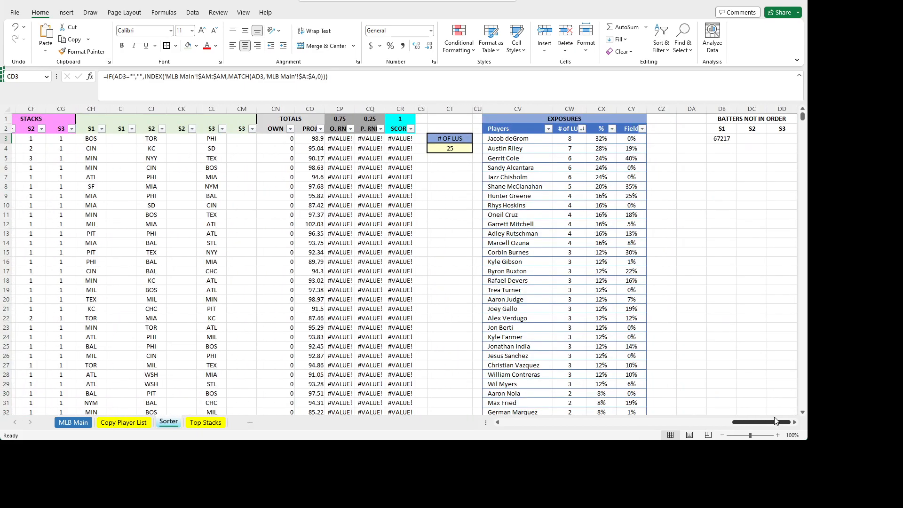
# - Copy DB3's formula text and paste it into the S2 cell DC3
pyautogui.click(723, 139)
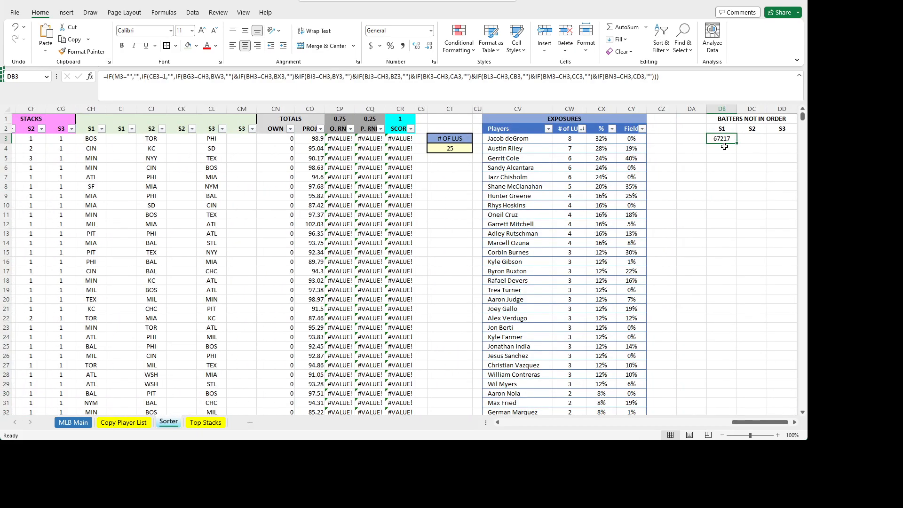
pyautogui.press('Right')
pyautogui.press('Right')
pyautogui.press('Right')
pyautogui.press('Right')
pyautogui.press('Right')
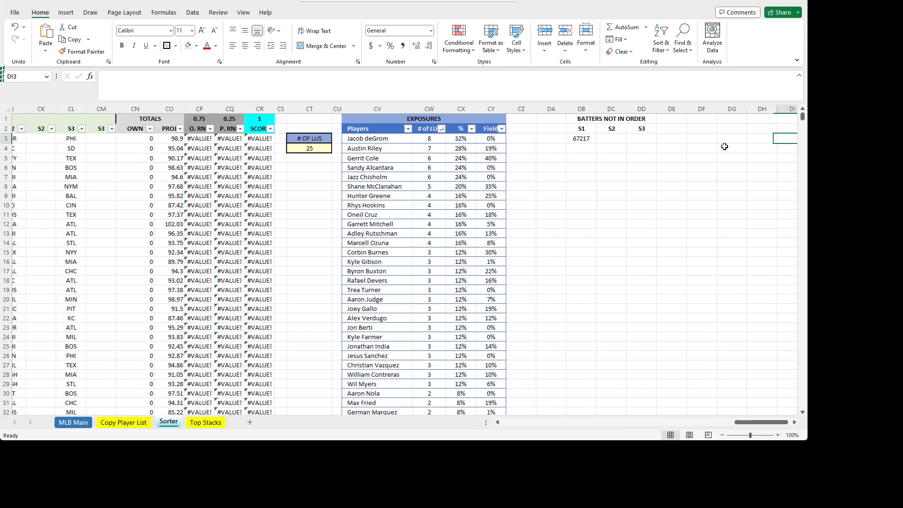
pyautogui.press('Left')
pyautogui.press('Left')
pyautogui.press('Left')
pyautogui.press('Left')
pyautogui.press('Left')
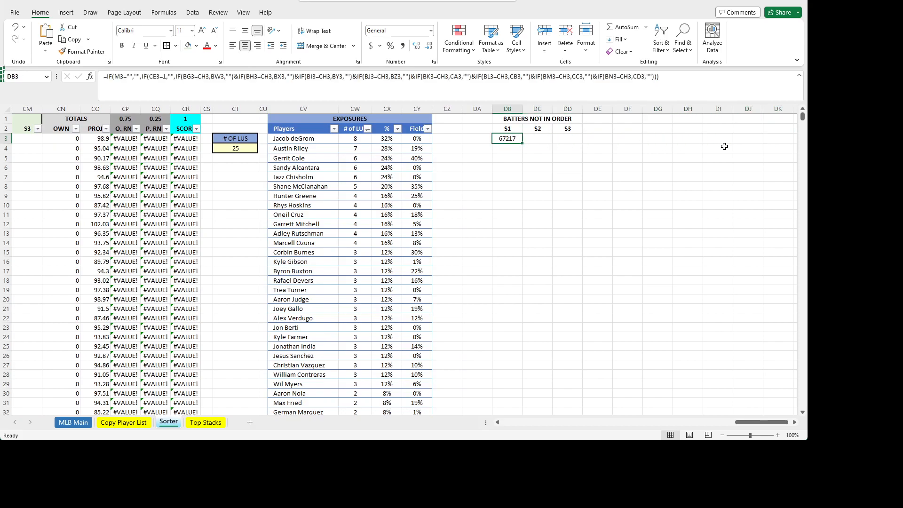
pyautogui.moveTo(712, 80); pyautogui.dragTo(103, 77)
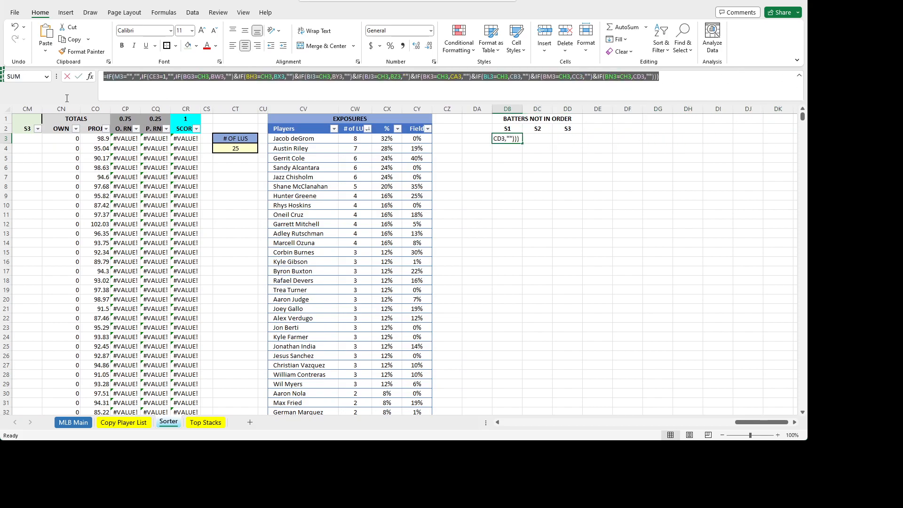
pyautogui.hotkey('ctrl', 'c')
pyautogui.press('Tab')
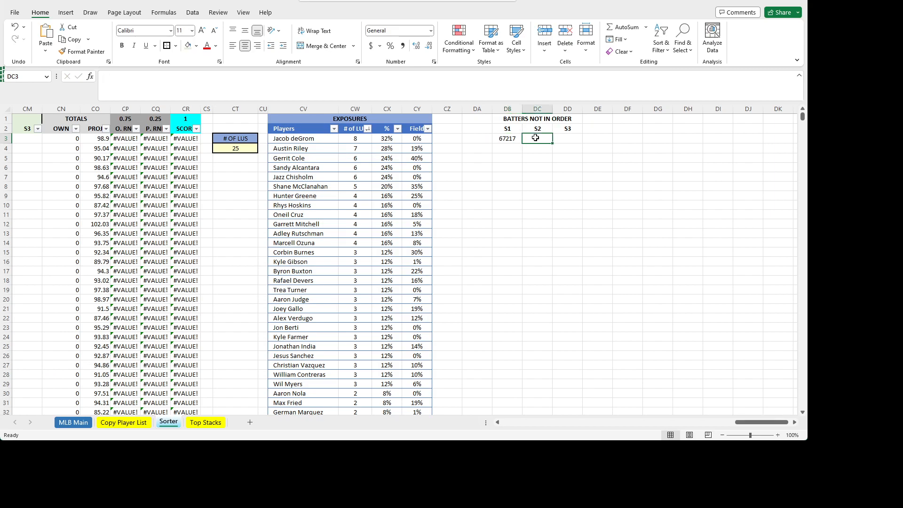
pyautogui.click(397, 86)
pyautogui.hotkey('ctrl', 'v')
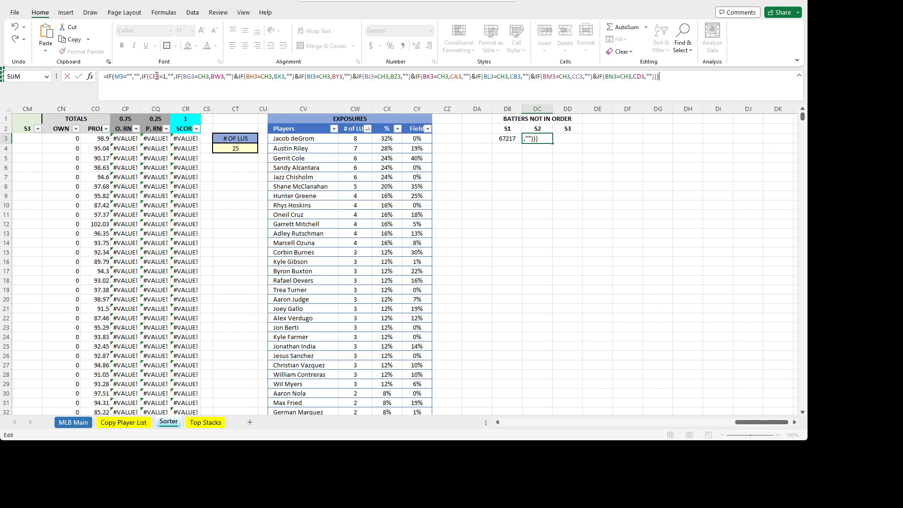
# - In DC3's formula, change CE3 to CF3 and the first CH3 references to CJ3
pyautogui.moveTo(762, 422); pyautogui.dragTo(711, 425)
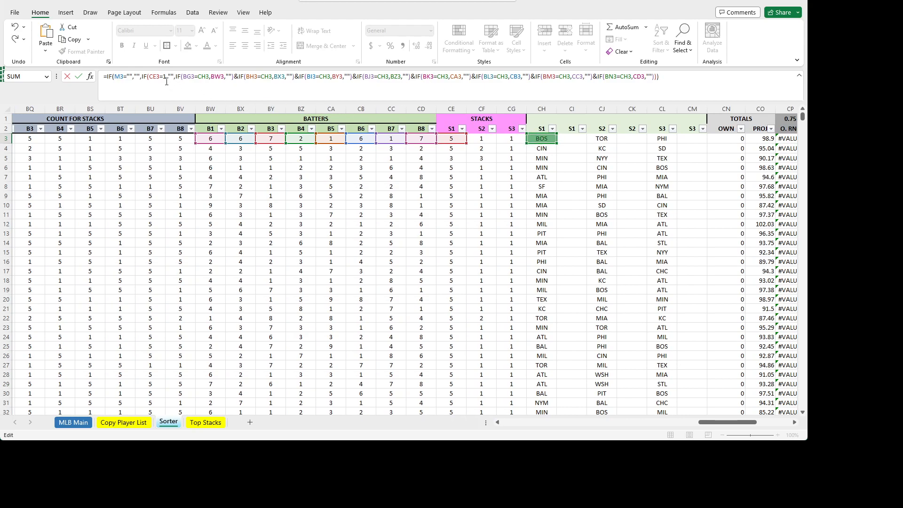
pyautogui.press('BackSpace')
pyautogui.write('F')
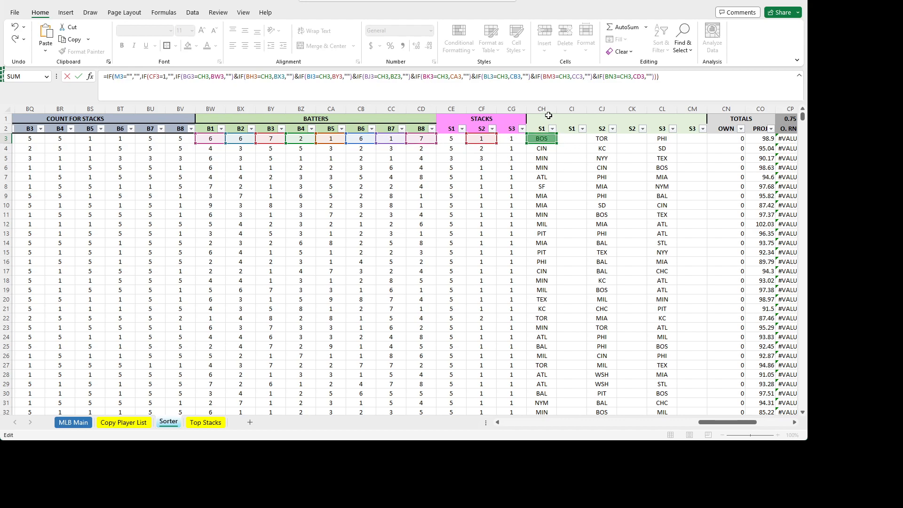
pyautogui.press('BackSpace')
pyautogui.write('J')
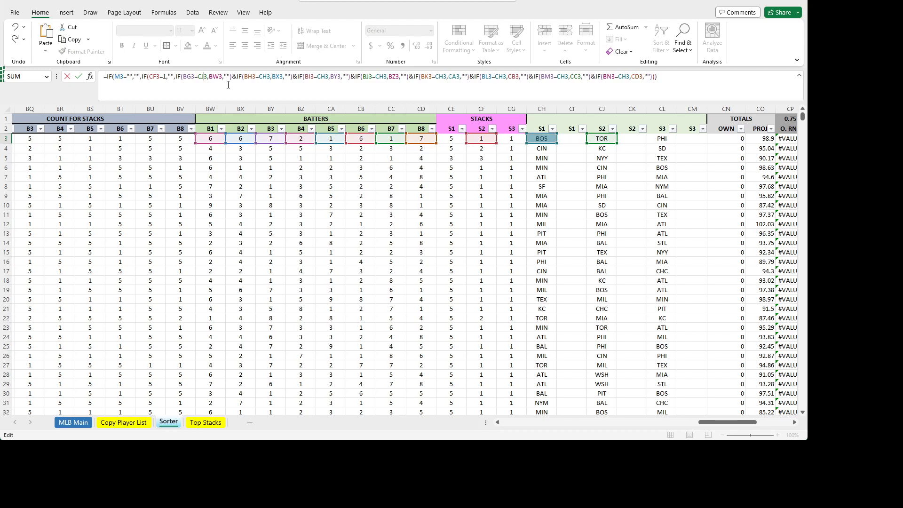
pyautogui.click(266, 77)
pyautogui.press('BackSpace')
pyautogui.write('J')
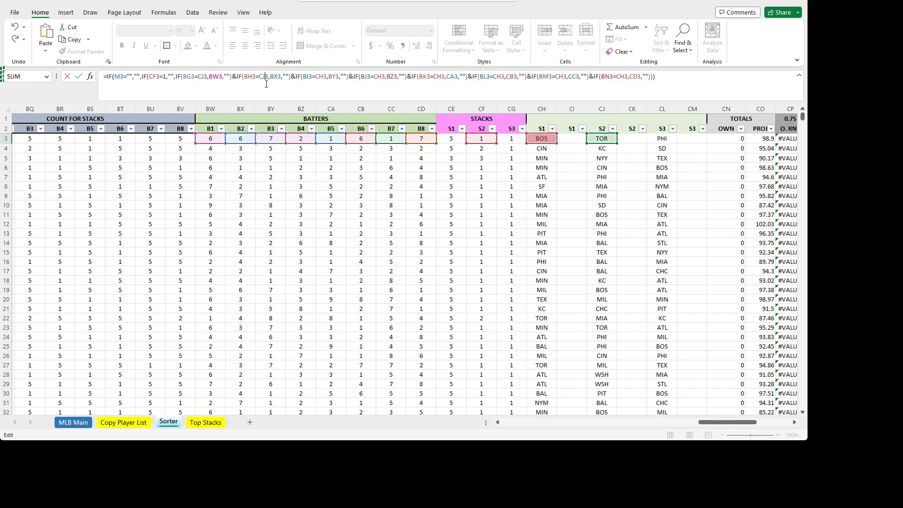
pyautogui.moveTo(208, 77); pyautogui.dragTo(198, 77)
# - Replace the CH3 after BI3= through BN3= with CJ3, enter it, and compare with DB3
pyautogui.moveTo(326, 77); pyautogui.dragTo(315, 77)
pyautogui.write('CJ3')
pyautogui.doubleClick(377, 77)
pyautogui.write('CJ3')
pyautogui.doubleClick(434, 77)
pyautogui.write('CJ3')
pyautogui.doubleClick(492, 77)
pyautogui.write('CJ3')
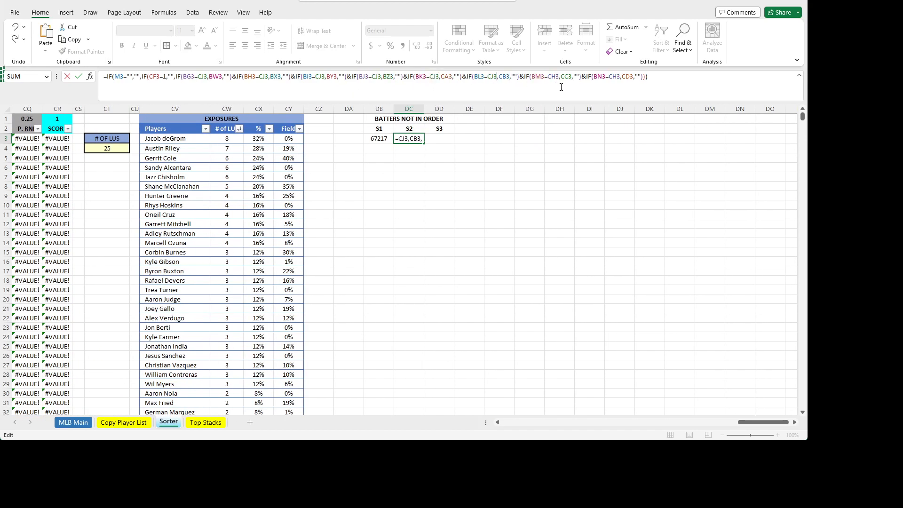
pyautogui.doubleClick(554, 77)
pyautogui.write('CJ3')
pyautogui.doubleClick(608, 76)
pyautogui.write('CJ3')
pyautogui.press('Return')
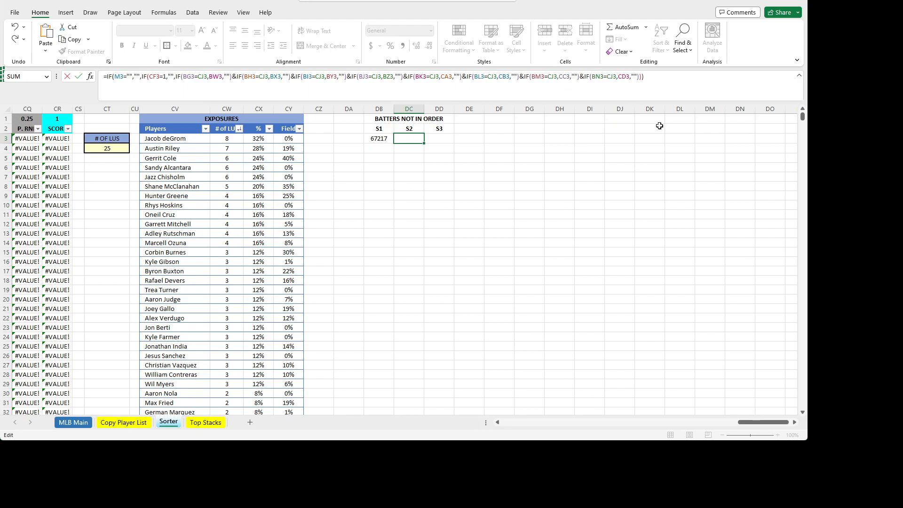
pyautogui.press('Up')
pyautogui.press('Left')
pyautogui.press('Right')
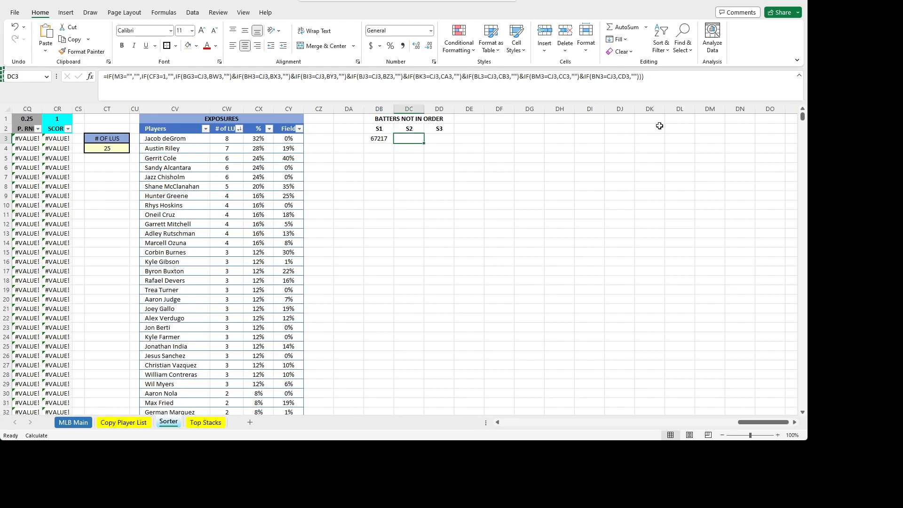
# - Delete the IF(CF3=1,"", condition and its extra closing bracket from DC3's formula
pyautogui.press('Left')
pyautogui.press('Right')
pyautogui.moveTo(178, 76); pyautogui.dragTo(141, 77)
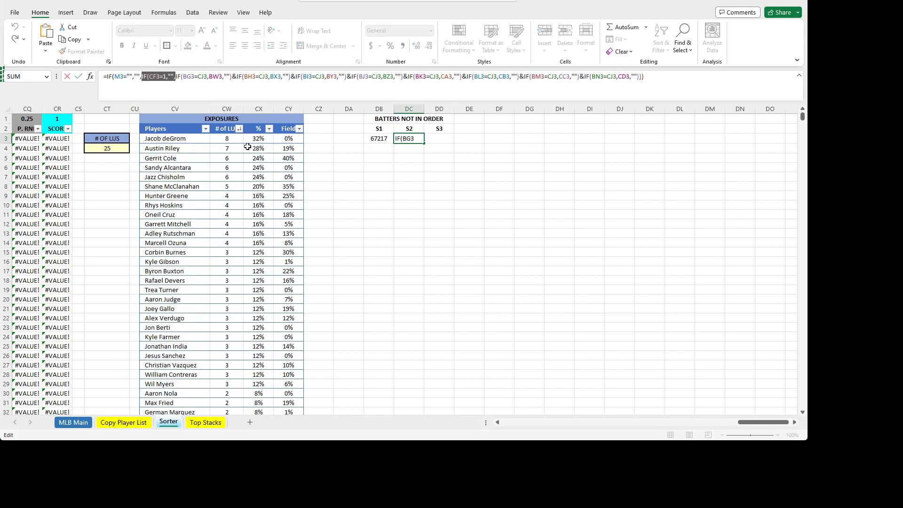
pyautogui.press('BackSpace')
pyautogui.press('End')
pyautogui.press('BackSpace')
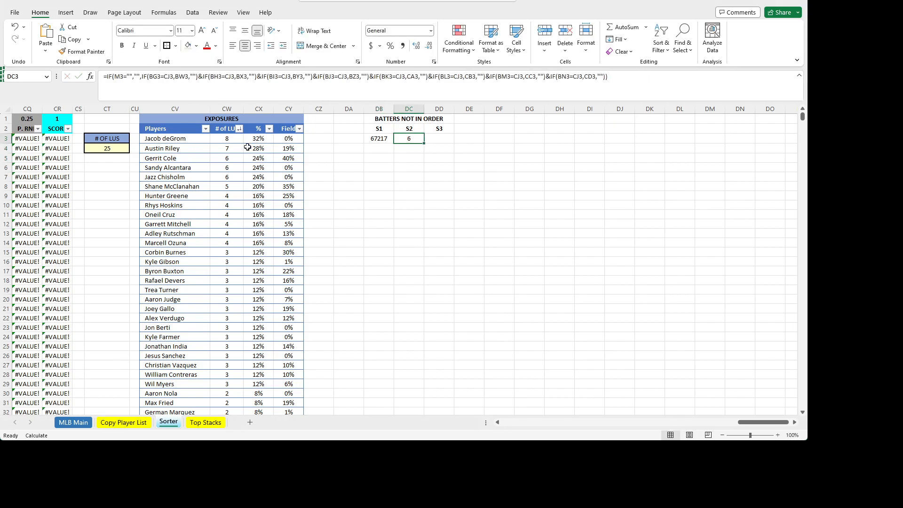
# - Compare the DC3 and DB3 formulas, with DC3 now returning 6
pyautogui.press('Left')
pyautogui.press('Right')
pyautogui.press('Left')
pyautogui.press('Right')
pyautogui.press('Left')
pyautogui.press('Right')
pyautogui.press('Left')
pyautogui.press('Right')
pyautogui.press('Left')
pyautogui.press('Right')
pyautogui.press('Left')
pyautogui.press('Right')
pyautogui.press('Left')
pyautogui.press('Right')
# - Copy DC3's full formula text and select the S3 cell DD3
pyautogui.press('F2')
pyautogui.hotkey('shift', 'Home')
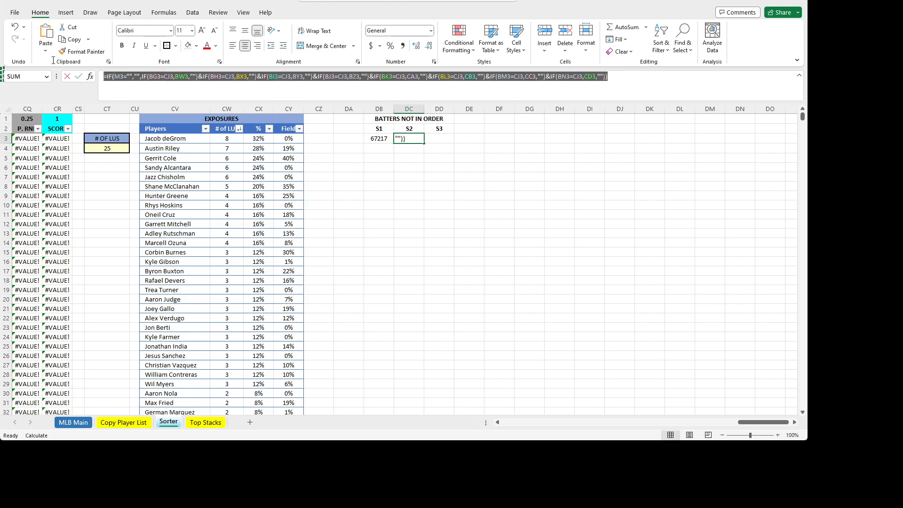
pyautogui.press('Escape')
pyautogui.click(441, 138)
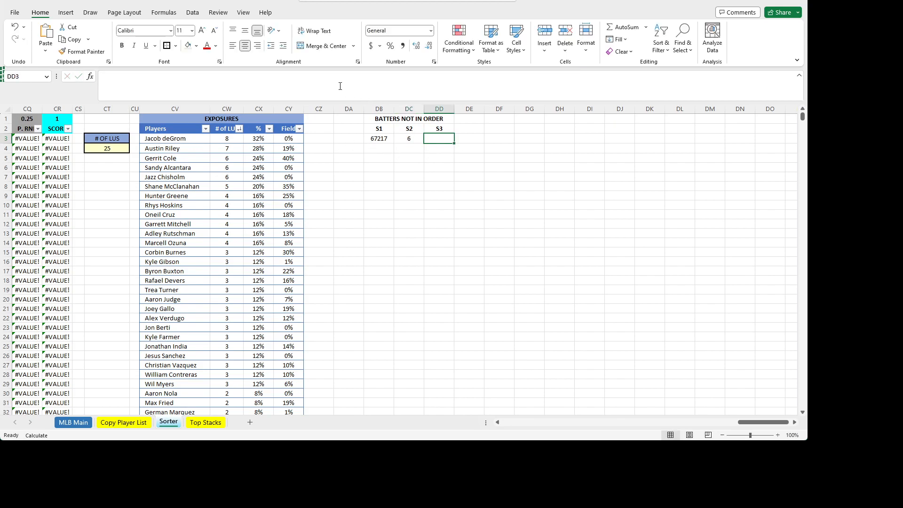
# - Paste the formula into DD3 and change the CJ3 after BG3= to CL3
pyautogui.hotkey('ctrl', 'v')
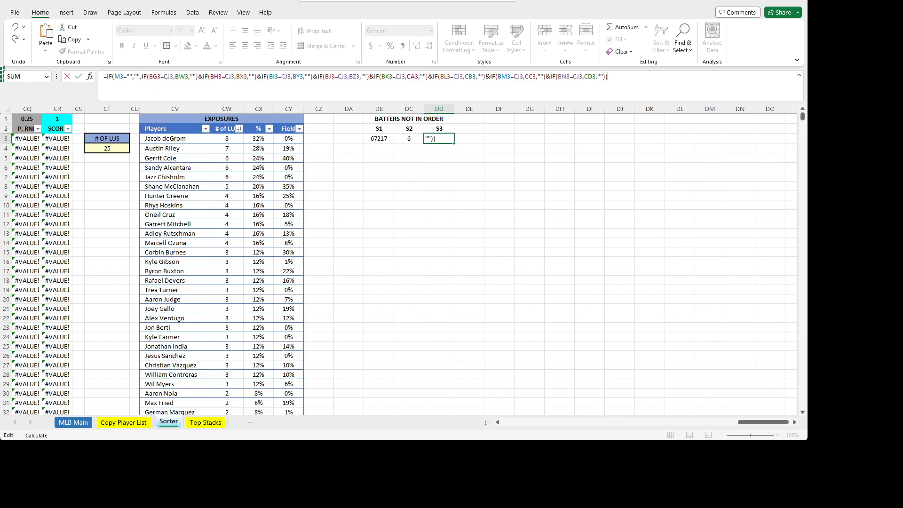
pyautogui.moveTo(764, 427); pyautogui.dragTo(727, 427)
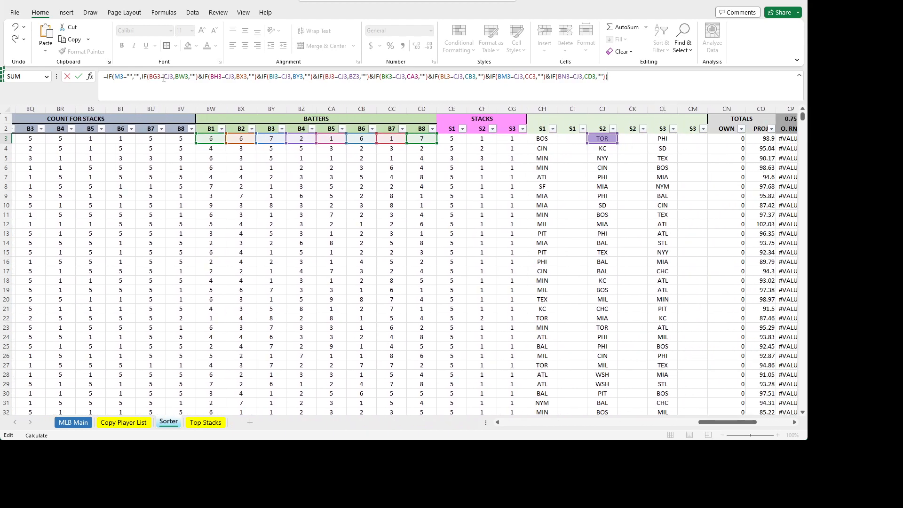
pyautogui.click(171, 92)
pyautogui.press('BackSpace')
pyautogui.write('L')
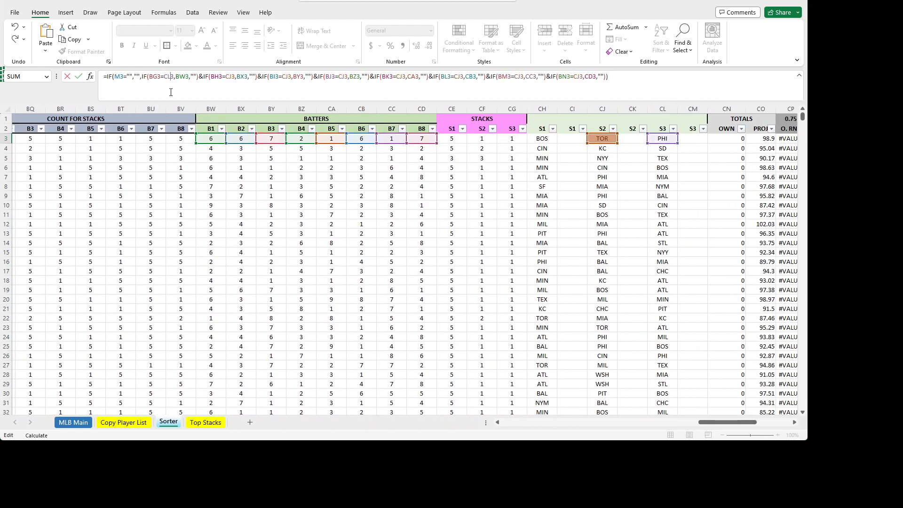
pyautogui.doubleClick(171, 76)
# - Replace the CJ3 after BH3= through BN3= with CL3
pyautogui.doubleClick(230, 76)
pyautogui.write('CL3')
pyautogui.doubleClick(287, 77)
pyautogui.write('CL3')
pyautogui.doubleClick(344, 76)
pyautogui.write('CL3')
pyautogui.doubleClick(404, 76)
pyautogui.write('CL3')
pyautogui.doubleClick(460, 76)
pyautogui.write('CL3')
pyautogui.doubleClick(522, 76)
pyautogui.write('CL3')
pyautogui.doubleClick(580, 76)
pyautogui.write('CL3')
# - Enter the DD3 formula, returning 1, and select DB3:DD3
pyautogui.press('Return')
pyautogui.press('Up')
pyautogui.press('Left')
pyautogui.press('Left')
pyautogui.hotkey('shift', 'Right')
pyautogui.hotkey('shift', 'Right')
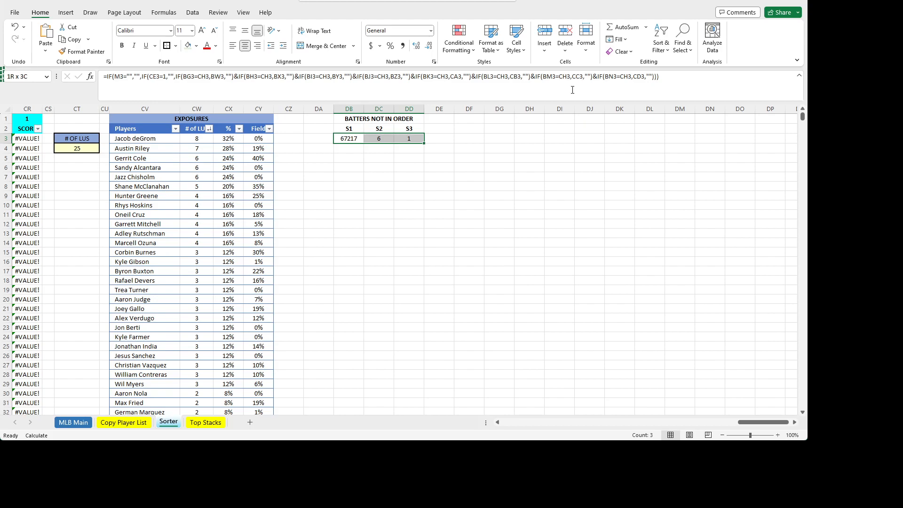
# - Copy DB3:DD3, paste it over the range down to row 2002, and spot-check DC15
pyautogui.press('F9')
pyautogui.hotkey('ctrl', 'c')
pyautogui.hotkey('shift', 'pagedown')
pyautogui.hotkey('shift', 'pagedown')
pyautogui.hotkey('shift', 'pagedown')
pyautogui.hotkey('shift', 'pagedown')
pyautogui.hotkey('shift', 'pagedown')
pyautogui.hotkey('shift', 'pagedown')
pyautogui.hotkey('shift', 'pagedown')
pyautogui.hotkey('shift', 'pagedown')
pyautogui.hotkey('shift', 'pagedown')
pyautogui.hotkey('shift', 'pagedown')
pyautogui.hotkey('shift', 'pagedown')
pyautogui.hotkey('shift', 'pagedown')
pyautogui.hotkey('shift', 'pagedown')
pyautogui.hotkey('shift', 'pagedown')
pyautogui.hotkey('shift', 'pagedown')
pyautogui.hotkey('shift', 'pagedown')
pyautogui.hotkey('shift', 'pagedown')
pyautogui.hotkey('shift', 'pagedown')
pyautogui.hotkey('shift', 'pagedown')
pyautogui.hotkey('shift', 'pagedown')
pyautogui.hotkey('shift', 'pagedown')
pyautogui.hotkey('shift', 'pagedown')
pyautogui.hotkey('shift', 'pagedown')
pyautogui.hotkey('shift', 'pagedown')
pyautogui.hotkey('shift', 'pagedown')
pyautogui.hotkey('shift', 'pagedown')
pyautogui.hotkey('shift', 'pagedown')
pyautogui.hotkey('shift', 'pagedown')
pyautogui.hotkey('shift', 'pagedown')
pyautogui.hotkey('shift', 'pagedown')
pyautogui.hotkey('shift', 'pagedown')
pyautogui.hotkey('shift', 'pagedown')
pyautogui.hotkey('shift', 'pagedown')
pyautogui.hotkey('shift', 'pagedown')
pyautogui.hotkey('shift', 'pagedown')
pyautogui.hotkey('shift', 'pagedown')
pyautogui.hotkey('shift', 'pagedown')
pyautogui.hotkey('shift', 'pagedown')
pyautogui.hotkey('shift', 'pagedown')
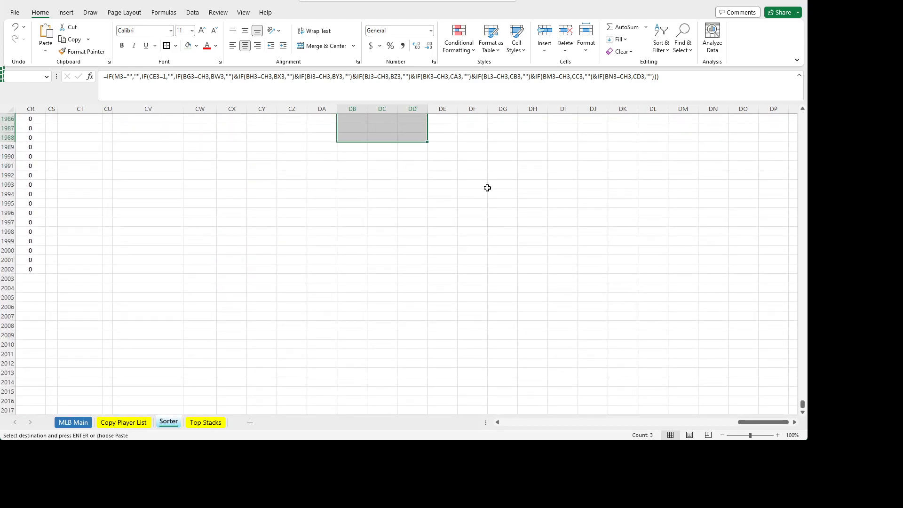
pyautogui.hotkey('shift', 'Down')
pyautogui.hotkey('shift', 'Down')
pyautogui.hotkey('shift', 'Down')
pyautogui.hotkey('shift', 'Down')
pyautogui.hotkey('shift', 'Down')
pyautogui.hotkey('shift', 'Down')
pyautogui.hotkey('shift', 'Down')
pyautogui.hotkey('shift', 'Down')
pyautogui.hotkey('shift', 'Down')
pyautogui.hotkey('shift', 'Down')
pyautogui.hotkey('shift', 'Down')
pyautogui.hotkey('shift', 'Down')
pyautogui.hotkey('shift', 'Down')
pyautogui.hotkey('shift', 'Down')
pyautogui.hotkey('shift', 'Down')
pyautogui.hotkey('shift', 'Up')
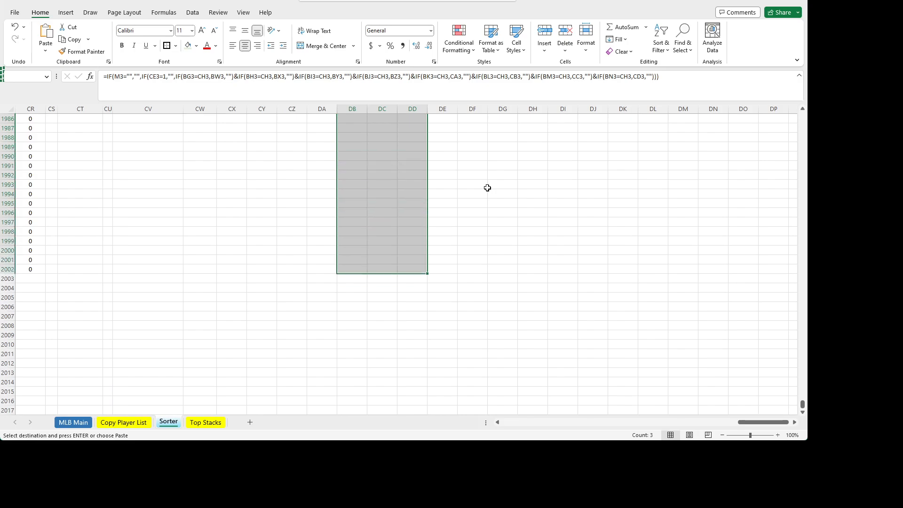
pyautogui.press('Return')
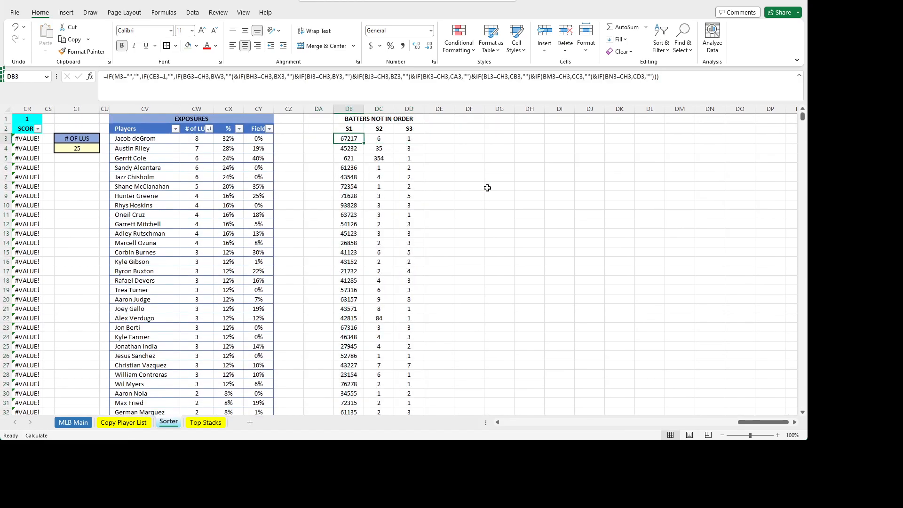
pyautogui.click(385, 253)
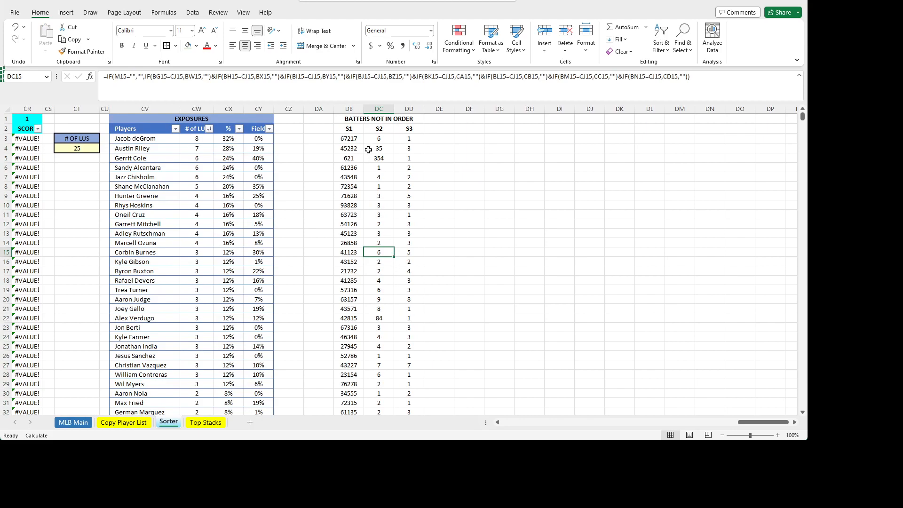
pyautogui.click(357, 121)
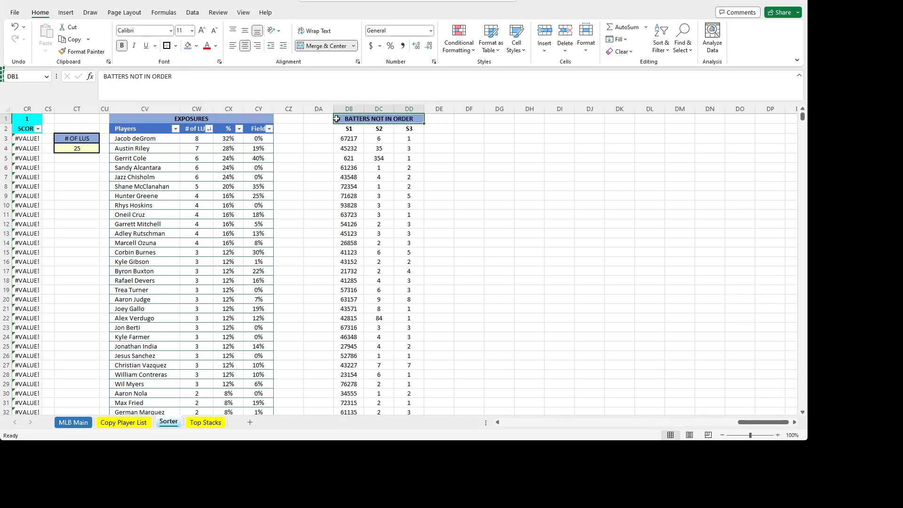
# - Give the S1, S2 and S3 headers in DB2:DD2 a dark blue fill, then scroll back
pyautogui.click(349, 138)
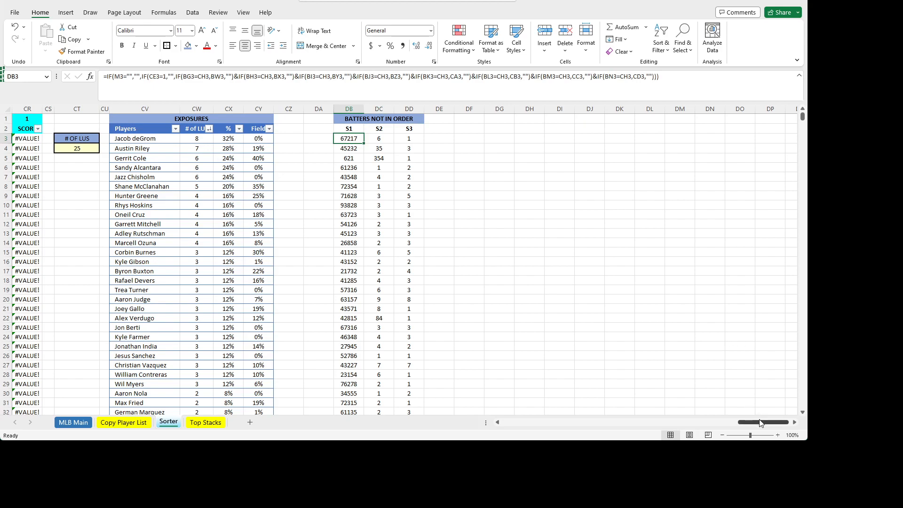
pyautogui.moveTo(759, 422); pyautogui.dragTo(761, 422)
pyautogui.moveTo(345, 126); pyautogui.dragTo(405, 128)
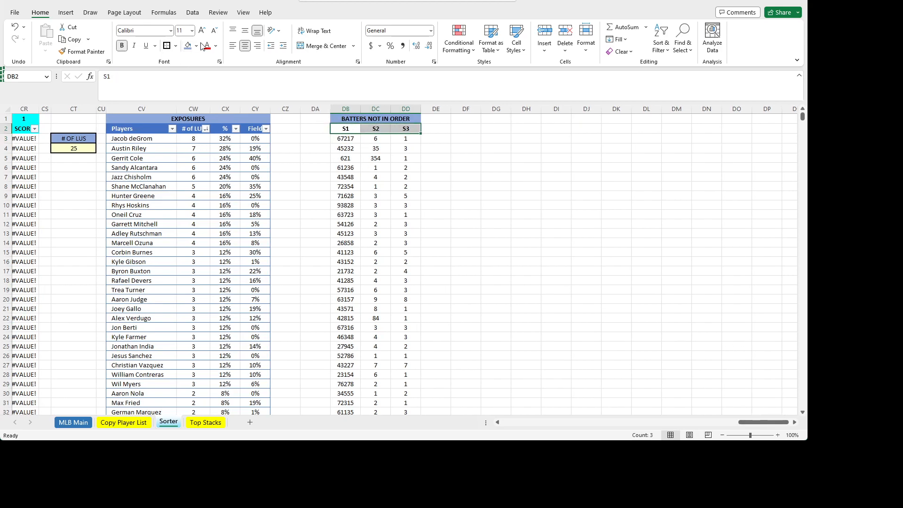
pyautogui.click(188, 46)
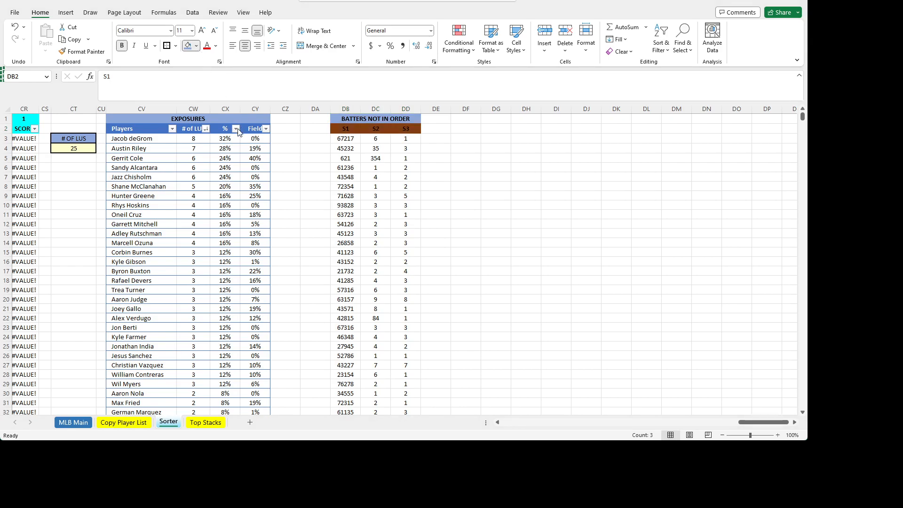
pyautogui.click(523, 186)
pyautogui.moveTo(761, 422)
pyautogui.mouseDown()
pyautogui.moveTo(649, 422)
pyautogui.moveTo(752, 423)
pyautogui.moveTo(760, 412)
pyautogui.mouseUp()
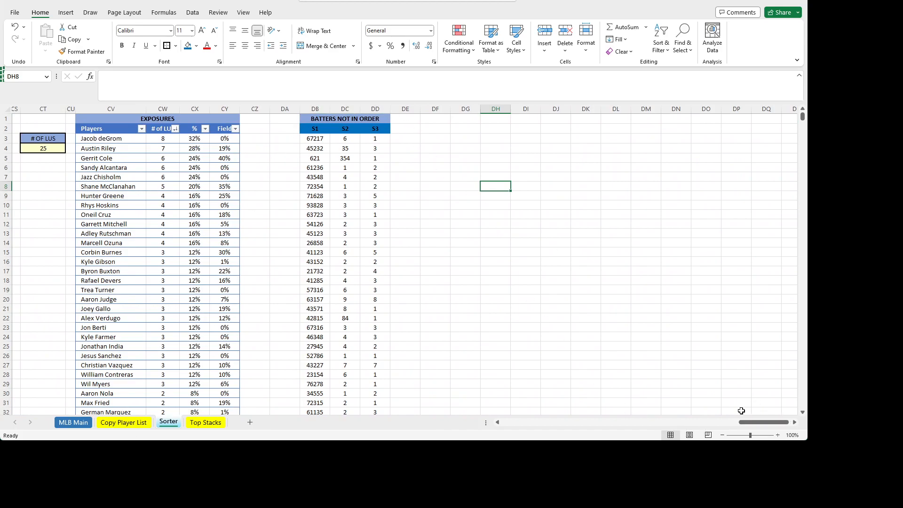
pyautogui.moveTo(754, 424); pyautogui.dragTo(668, 436)
pyautogui.hscroll(10, 425, 148)
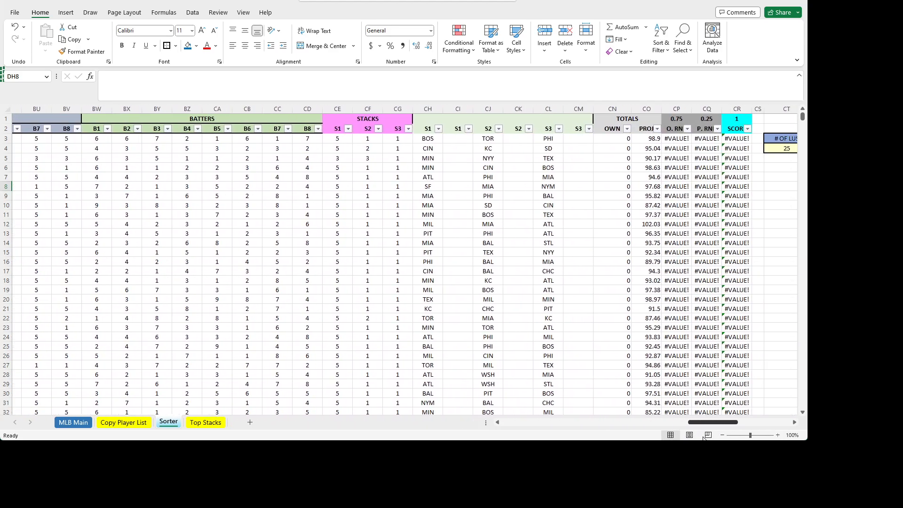
# - Enter =IFERROR(TEXT(SEARCH("1",DB3,1),1),"")& as the start of CI3's formula
pyautogui.click(360, 139)
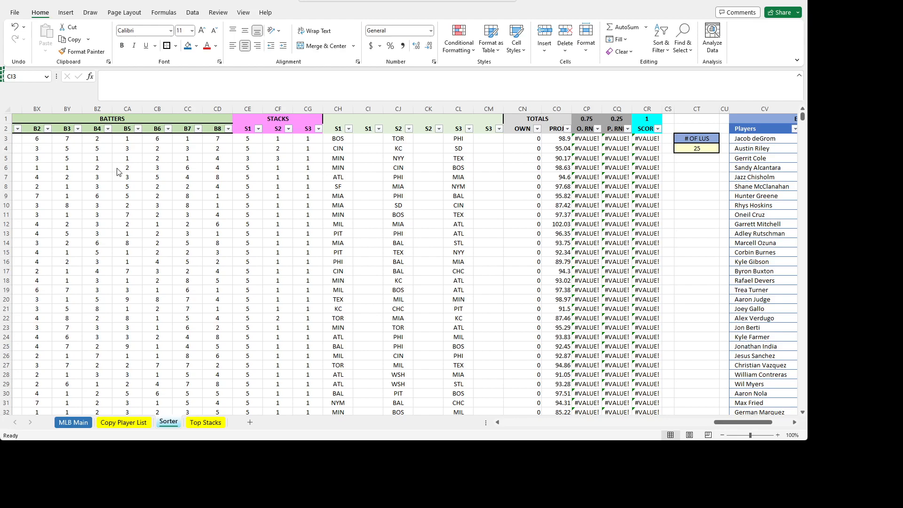
pyautogui.click(367, 138)
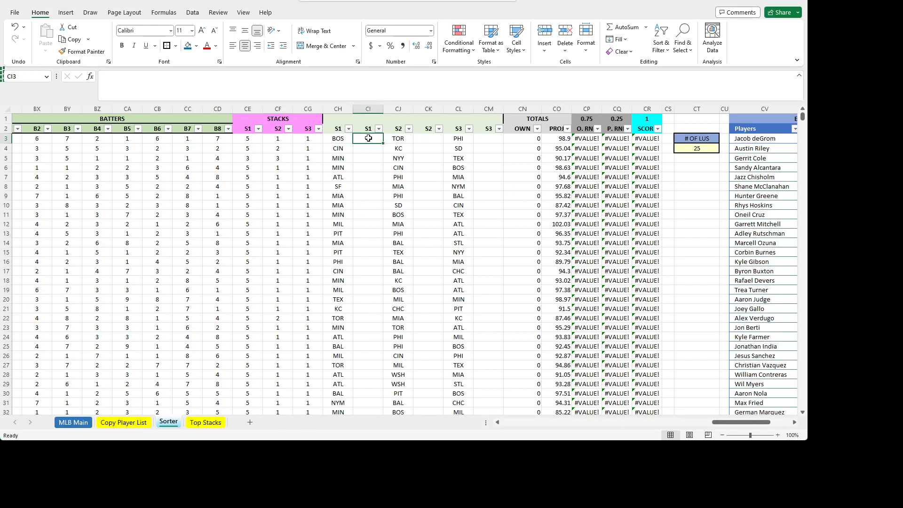
pyautogui.click(180, 89)
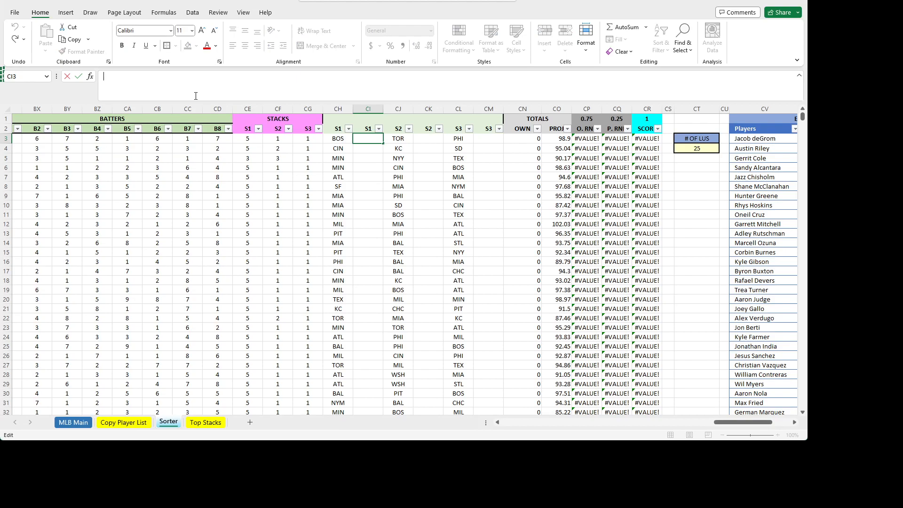
pyautogui.write('=')
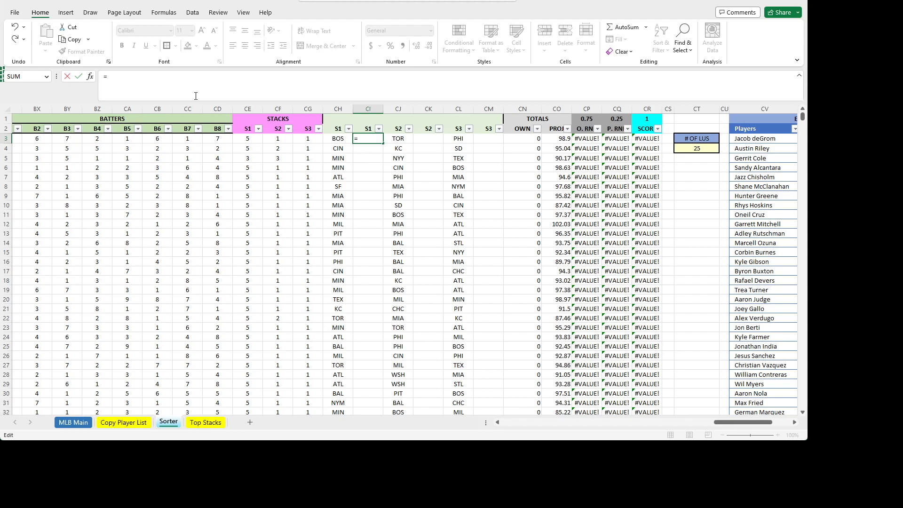
pyautogui.write('IFERROR(')
pyautogui.write('EXT(SEATC')
pyautogui.press('BackSpace')
pyautogui.press('BackSpace')
pyautogui.write('RCH(')
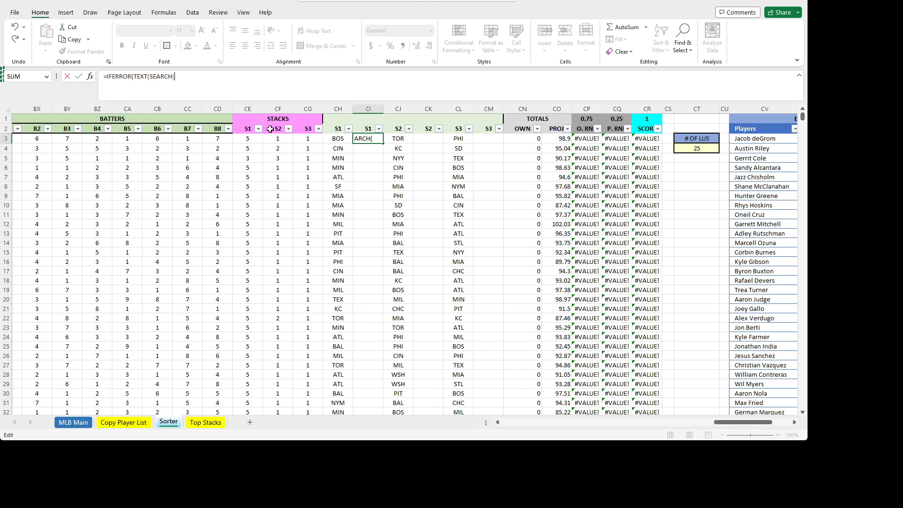
pyautogui.write('1",DB3,1')
pyautogui.write('),1),"")&')
pyautogui.moveTo(242, 81); pyautogui.dragTo(61, 59)
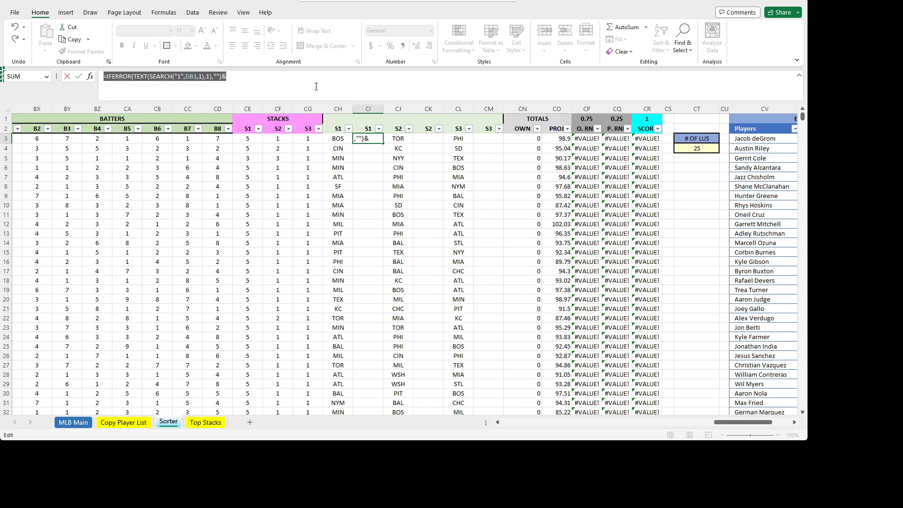
# - Duplicate the IFERROR chunk into a chain of copies and remove the trailing ampersand
pyautogui.click(290, 78)
pyautogui.moveTo(228, 78); pyautogui.dragTo(113, 75)
pyautogui.hotkey('ctrl', 'c')
pyautogui.click(240, 77)
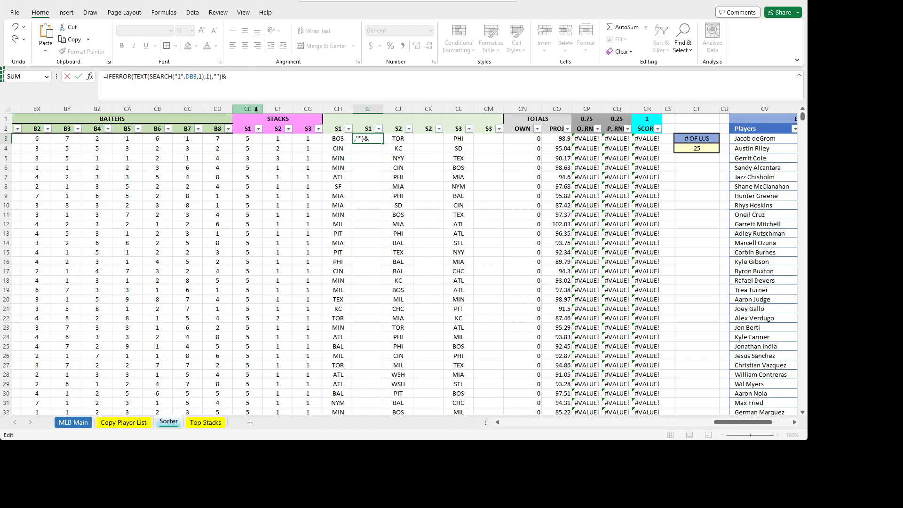
pyautogui.hotkey('ctrl', 'v')
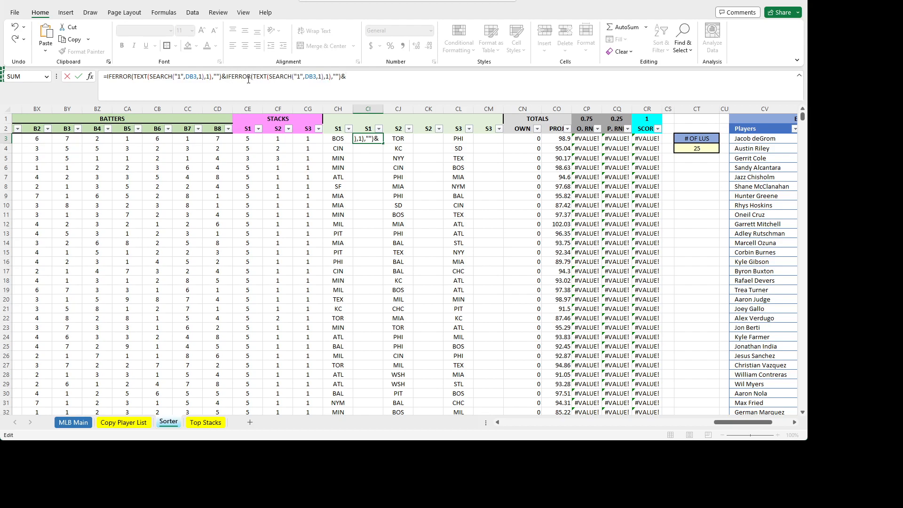
pyautogui.click(305, 77)
pyautogui.click(389, 90)
pyautogui.hotkey('ctrl', 'v')
pyautogui.hotkey('ctrl', 'v')
pyautogui.hotkey('ctrl', 'v')
pyautogui.hotkey('ctrl', 'v')
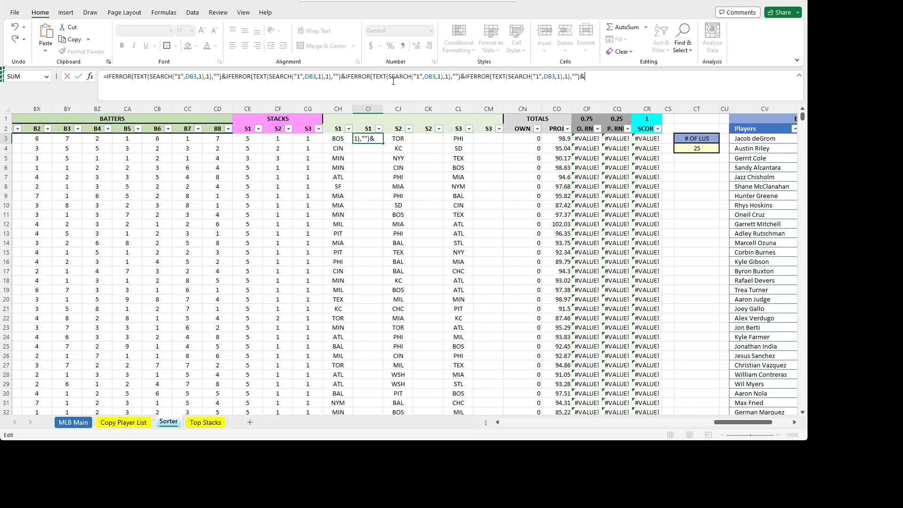
pyautogui.hotkey('ctrl', 'v')
pyautogui.hotkey('ctrl', 'v')
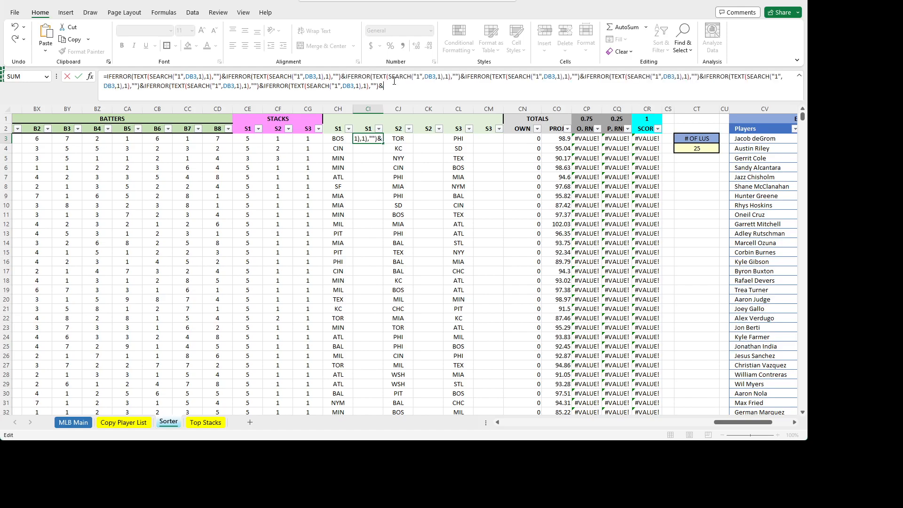
pyautogui.hotkey('ctrl', 'v')
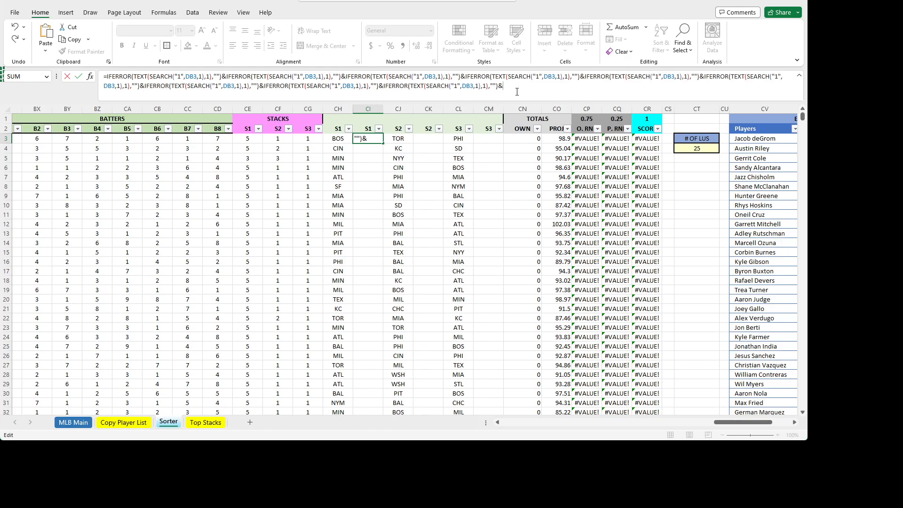
pyautogui.press('BackSpace')
# - Move the edit point to the second IFERROR chunk's search digit and TEXT argument
pyautogui.click(220, 77)
pyautogui.press('Right')
pyautogui.press('Right')
pyautogui.press('Right')
pyautogui.press('Right')
pyautogui.press('Right')
pyautogui.press('Right')
pyautogui.press('Right')
pyautogui.press('Right')
pyautogui.press('Right')
pyautogui.press('Right')
pyautogui.press('Right')
pyautogui.press('Right')
pyautogui.press('Right')
pyautogui.press('Right')
pyautogui.press('Right')
pyautogui.press('Right')
pyautogui.press('Right')
pyautogui.press('Right')
pyautogui.press('Right')
pyautogui.press('Right')
pyautogui.press('Right')
pyautogui.press('Right')
pyautogui.press('Right')
pyautogui.press('Right')
pyautogui.press('Right')
pyautogui.press('Right')
pyautogui.press('Right')
pyautogui.press('Right')
pyautogui.press('Right')
pyautogui.press('Right')
pyautogui.press('Right')
pyautogui.press('Right')
pyautogui.press('Right')
pyautogui.press('Right')
pyautogui.press('Right')
pyautogui.press('Right')
pyautogui.press('Right')
pyautogui.press('Right')
pyautogui.press('Right')
# - Change the second through fifth IFERROR chunks to test digits 2, 3, 4 and 5
pyautogui.press('BackSpace')
pyautogui.write('2')
pyautogui.press('Right')
pyautogui.press('Right')
pyautogui.press('Right')
pyautogui.press('Right')
pyautogui.press('Right')
pyautogui.press('Right')
pyautogui.press('Right')
pyautogui.press('Right')
pyautogui.press('Right')
pyautogui.press('Right')
pyautogui.press('Right')
pyautogui.press('Right')
pyautogui.press('Right')
pyautogui.press('Right')
pyautogui.press('Right')
pyautogui.press('Right')
pyautogui.press('Right')
pyautogui.press('Right')
pyautogui.press('Right')
pyautogui.press('Right')
pyautogui.press('Right')
pyautogui.press('Right')
pyautogui.press('Right')
pyautogui.press('Right')
pyautogui.press('Right')
pyautogui.press('Right')
pyautogui.press('Right')
pyautogui.press('Right')
pyautogui.press('Right')
pyautogui.press('Right')
pyautogui.press('Right')
pyautogui.press('Right')
pyautogui.press('Right')
pyautogui.press('BackSpace')
pyautogui.write('3')
# - Set the later chunks to digits 7, 8 and 9 and commit CI3, now showing 1267
pyautogui.press('Right')
pyautogui.press('Right')
pyautogui.press('Right')
pyautogui.press('Right')
pyautogui.press('Right')
pyautogui.press('Right')
pyautogui.press('Right')
pyautogui.press('Right')
pyautogui.press('Right')
pyautogui.press('Right')
pyautogui.press('Right')
pyautogui.press('Right')
pyautogui.press('Right')
pyautogui.press('Right')
pyautogui.press('Right')
pyautogui.press('Right')
pyautogui.press('Right')
pyautogui.press('Right')
pyautogui.press('Right')
pyautogui.press('Right')
pyautogui.press('BackSpace')
pyautogui.write('4')
pyautogui.press('Right')
pyautogui.press('Right')
pyautogui.press('Right')
pyautogui.press('Right')
pyautogui.press('Right')
pyautogui.press('Right')
pyautogui.press('Right')
pyautogui.press('Right')
pyautogui.press('Right')
pyautogui.press('Right')
pyautogui.press('BackSpace')
pyautogui.write('4')
pyautogui.press('Right')
pyautogui.press('Right')
pyautogui.press('Right')
pyautogui.press('Right')
pyautogui.press('Right')
pyautogui.press('Right')
pyautogui.press('Right')
pyautogui.press('Right')
pyautogui.press('Right')
pyautogui.press('Right')
pyautogui.press('Right')
pyautogui.press('Right')
pyautogui.press('Right')
pyautogui.press('Right')
pyautogui.press('Right')
pyautogui.press('Right')
pyautogui.press('Right')
pyautogui.press('Right')
pyautogui.press('Right')
pyautogui.press('Right')
pyautogui.press('BackSpace')
pyautogui.write('5')
pyautogui.press('Right')
pyautogui.press('Right')
pyautogui.press('Right')
pyautogui.press('Right')
pyautogui.press('Right')
pyautogui.press('Right')
pyautogui.press('Right')
pyautogui.press('Right')
pyautogui.press('Right')
pyautogui.press('Right')
pyautogui.press('Right')
pyautogui.press('Right')
pyautogui.press('Right')
pyautogui.press('Right')
pyautogui.press('Right')
pyautogui.press('Right')
pyautogui.press('BackSpace')
pyautogui.write('5')
pyautogui.press('Right')
pyautogui.press('Right')
pyautogui.press('Right')
pyautogui.press('Right')
pyautogui.press('Right')
pyautogui.press('Right')
pyautogui.press('Right')
pyautogui.press('Right')
pyautogui.press('Right')
pyautogui.press('Right')
pyautogui.press('Right')
pyautogui.press('Right')
pyautogui.press('Right')
pyautogui.press('Right')
pyautogui.press('Right')
pyautogui.press('Right')
pyautogui.press('Right')
pyautogui.press('Right')
pyautogui.press('Right')
pyautogui.press('Right')
pyautogui.press('Right')
pyautogui.press('Right')
pyautogui.press('Right')
pyautogui.press('Right')
pyautogui.press('Right')
pyautogui.press('Right')
pyautogui.press('Right')
pyautogui.press('Right')
pyautogui.press('Right')
pyautogui.press('Right')
pyautogui.press('Right')
pyautogui.press('Right')
pyautogui.press('Right')
pyautogui.press('Right')
pyautogui.press('Right')
pyautogui.press('Right')
pyautogui.press('Right')
pyautogui.press('Right')
pyautogui.press('Right')
pyautogui.press('Right')
pyautogui.press('Right')
pyautogui.press('Right')
pyautogui.press('Right')
pyautogui.press('Right')
pyautogui.press('Right')
pyautogui.press('Right')
pyautogui.press('Right')
pyautogui.press('Right')
pyautogui.press('Right')
pyautogui.press('Right')
pyautogui.press('Right')
pyautogui.press('Right')
pyautogui.press('Right')
pyautogui.press('Right')
pyautogui.press('Right')
pyautogui.press('Right')
pyautogui.press('Right')
pyautogui.press('Right')
pyautogui.press('Right')
pyautogui.write('7')
pyautogui.press('Right')
pyautogui.press('Right')
pyautogui.press('Right')
pyautogui.press('Right')
pyautogui.press('Right')
pyautogui.press('Right')
pyautogui.press('Right')
pyautogui.press('Right')
pyautogui.press('Right')
pyautogui.press('Right')
pyautogui.press('Right')
pyautogui.press('Right')
pyautogui.press('Right')
pyautogui.press('Right')
pyautogui.press('Right')
pyautogui.press('Right')
pyautogui.press('Right')
pyautogui.press('Right')
pyautogui.press('Right')
pyautogui.press('Right')
pyautogui.press('BackSpace')
pyautogui.write('8')
pyautogui.press('Right')
pyautogui.press('Right')
pyautogui.press('Right')
pyautogui.press('Right')
pyautogui.press('Right')
pyautogui.press('Right')
pyautogui.press('Right')
pyautogui.press('Right')
pyautogui.press('Right')
pyautogui.press('Right')
pyautogui.press('Right')
pyautogui.press('Right')
pyautogui.press('Right')
pyautogui.press('Right')
pyautogui.press('Right')
pyautogui.press('Right')
pyautogui.press('Right')
pyautogui.press('Right')
pyautogui.press('Right')
pyautogui.press('Right')
pyautogui.press('Right')
pyautogui.press('Right')
pyautogui.press('Right')
pyautogui.press('Right')
pyautogui.press('Right')
pyautogui.press('Right')
pyautogui.press('Right')
pyautogui.press('Right')
pyautogui.press('Right')
pyautogui.press('Left')
pyautogui.press('BackSpace')
pyautogui.write('9')
pyautogui.press('Right')
pyautogui.press('Right')
pyautogui.press('Right')
pyautogui.press('Right')
pyautogui.press('Right')
pyautogui.press('Right')
pyautogui.press('Right')
pyautogui.press('Right')
pyautogui.press('Right')
pyautogui.press('Right')
pyautogui.press('Return')
# - Copy CI3's digit-order formula down every row of the CI column
pyautogui.press('Up')
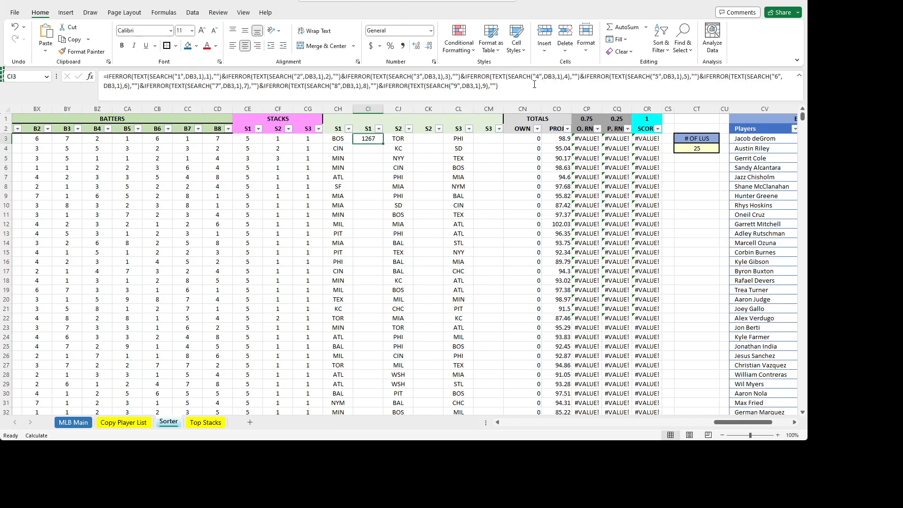
pyautogui.moveTo(729, 422); pyautogui.dragTo(746, 422)
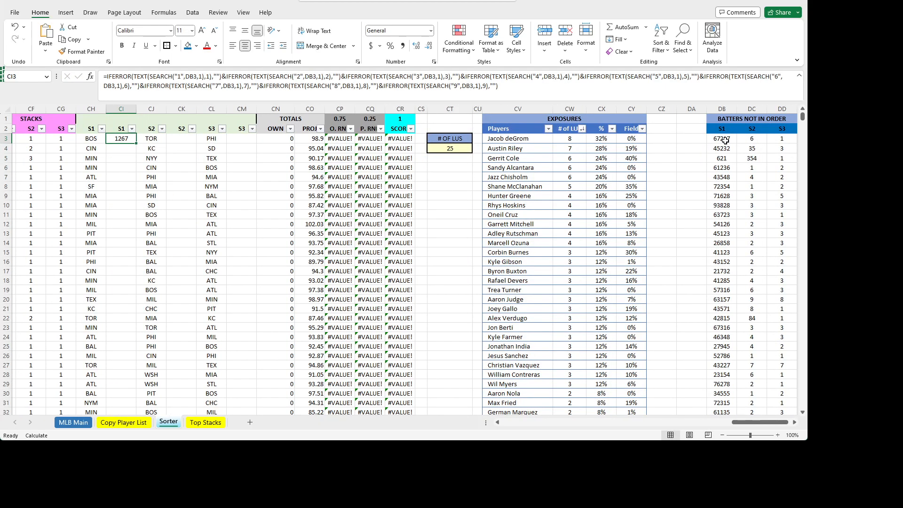
pyautogui.moveTo(767, 422)
pyautogui.mouseDown()
pyautogui.moveTo(677, 424)
pyautogui.moveTo(757, 423)
pyautogui.mouseUp()
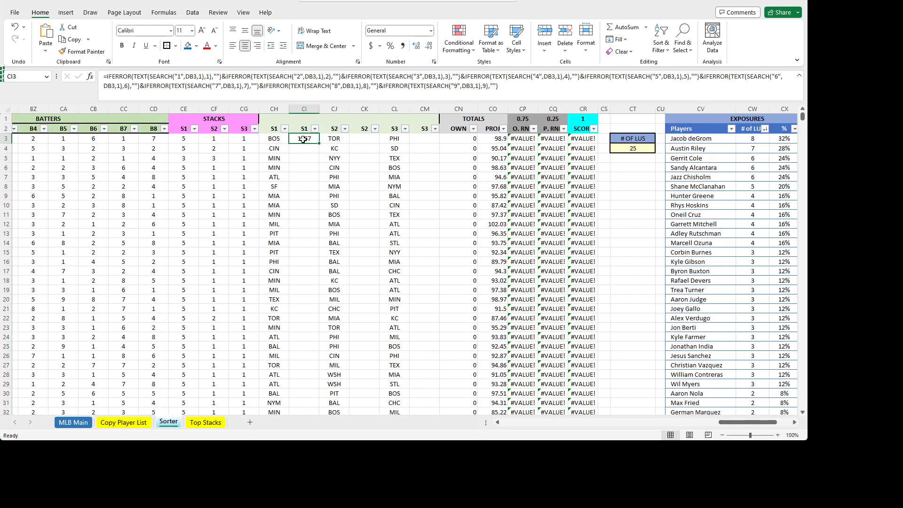
pyautogui.click(305, 146)
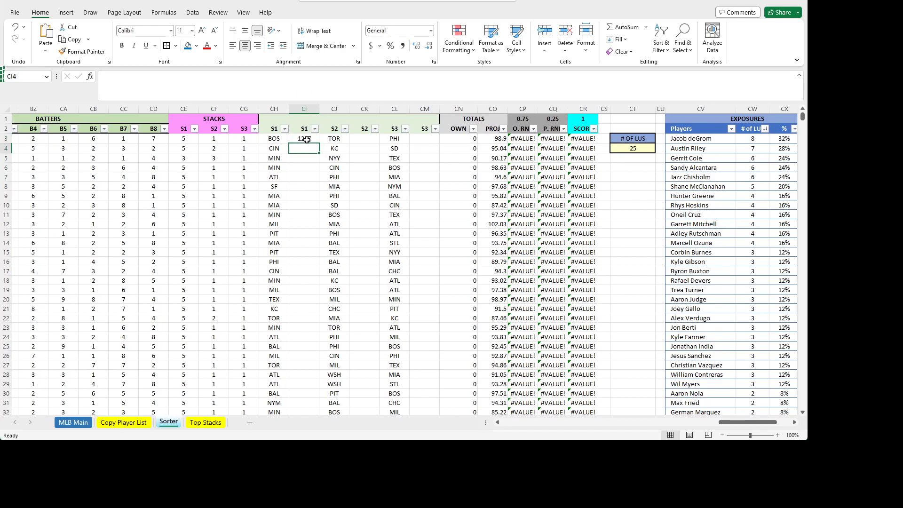
pyautogui.click(306, 139)
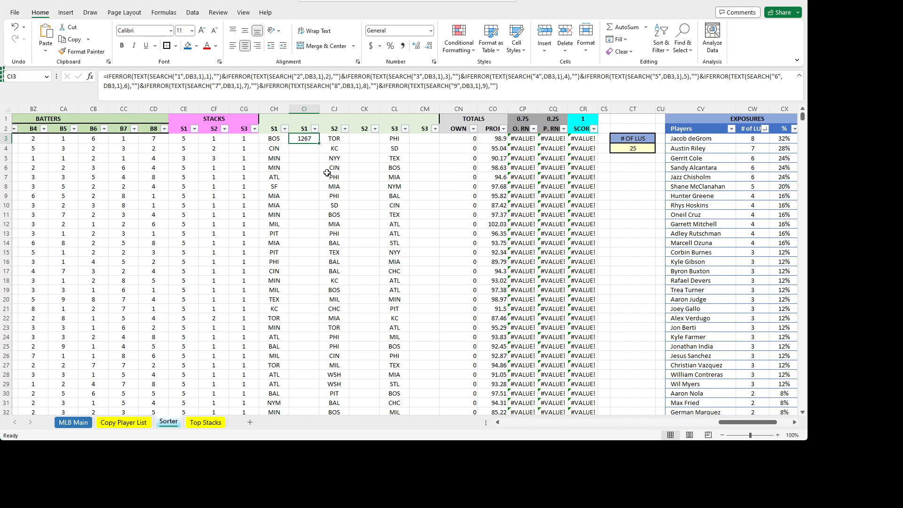
pyautogui.doubleClick(320, 144)
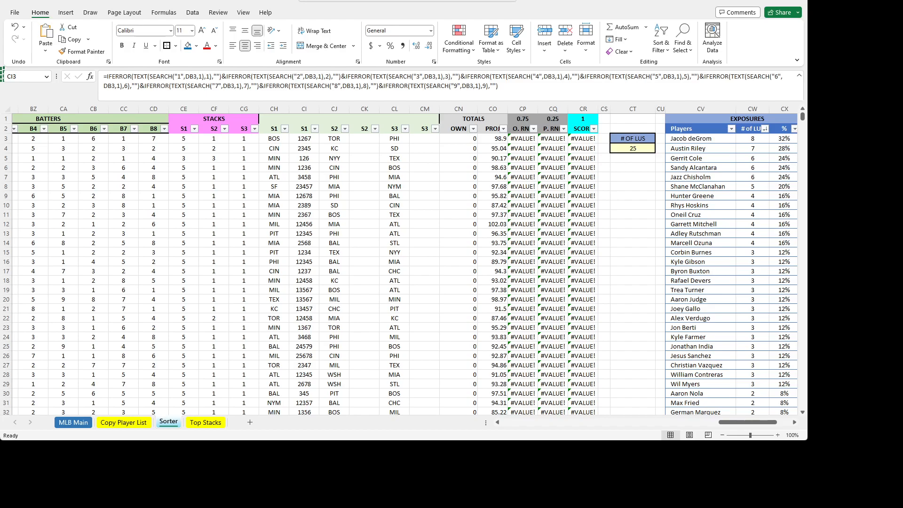
# - Copy CI3's digit-order formula and paste it into CK3
pyautogui.click(305, 141)
pyautogui.click(310, 139)
pyautogui.doubleClick(310, 138)
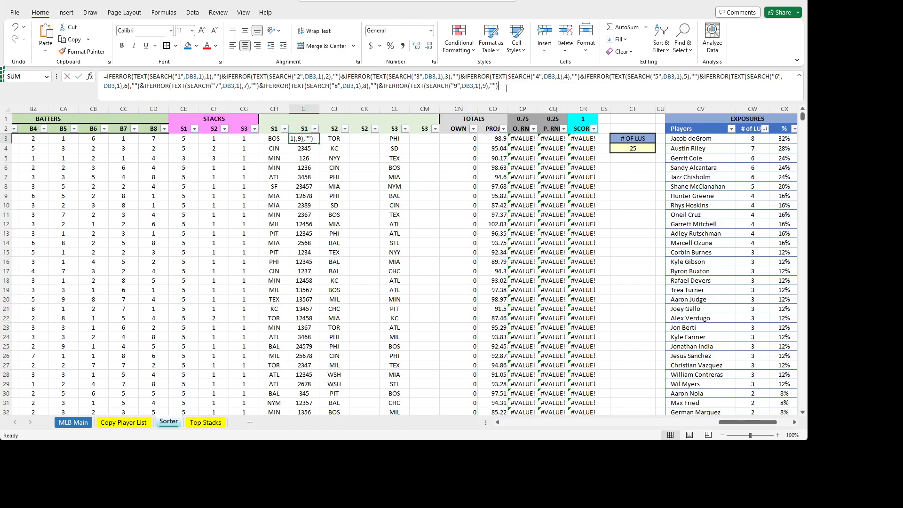
pyautogui.hotkey('ctrl', 'a')
pyautogui.press('Return')
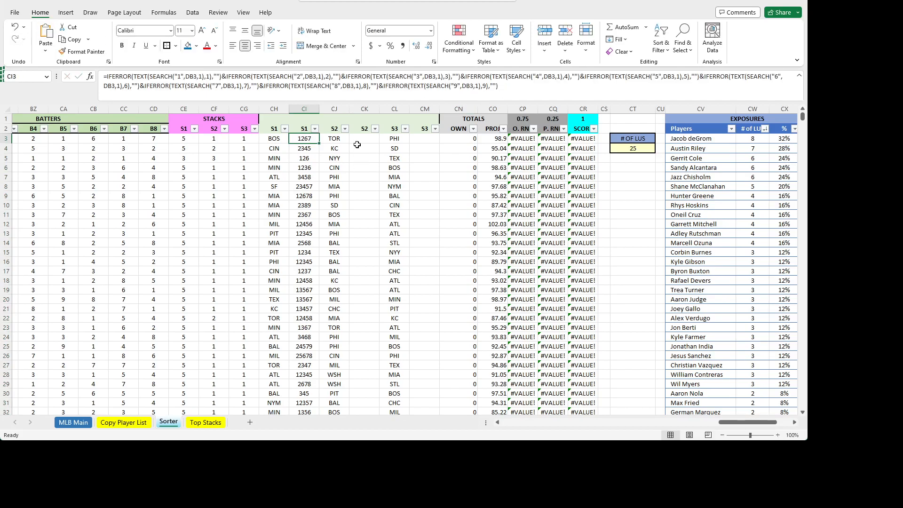
pyautogui.click(359, 139)
pyautogui.click(261, 81)
pyautogui.hotkey('ctrl', 'v')
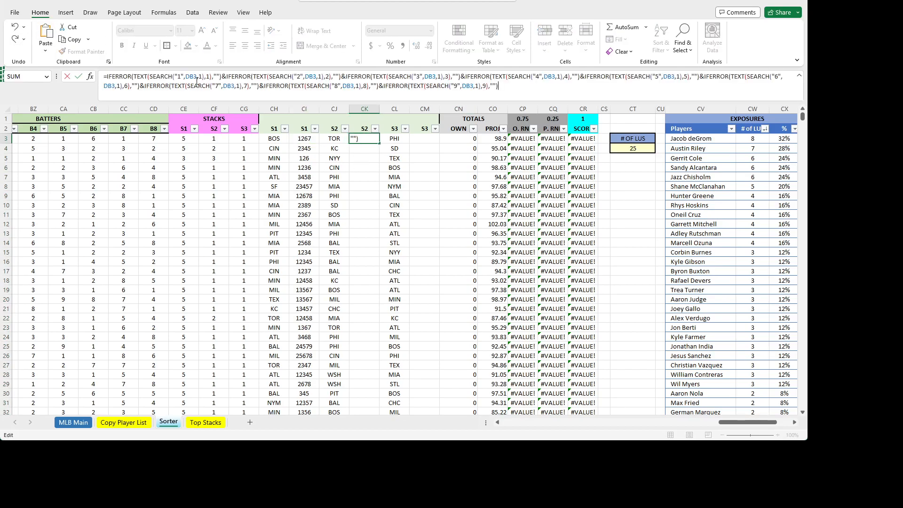
# - Change all nine DB3 references in CK3's formula to DC3 and commit it, returning 6
pyautogui.click(195, 78)
pyautogui.press('BackSpace')
pyautogui.write('C')
pyautogui.click(312, 77)
pyautogui.press('BackSpace')
pyautogui.write('C')
pyautogui.click(433, 77)
pyautogui.press('BackSpace')
pyautogui.write('C')
pyautogui.click(552, 77)
pyautogui.press('BackSpace')
pyautogui.write('C')
pyautogui.click(669, 77)
pyautogui.click(108, 86)
pyautogui.press('BackSpace')
pyautogui.write('C')
pyautogui.click(230, 85)
pyautogui.press('BackSpace')
pyautogui.write('C')
pyautogui.click(349, 86)
pyautogui.press('BackSpace')
pyautogui.write('C')
pyautogui.click(473, 86)
pyautogui.press('BackSpace')
pyautogui.write('C')
pyautogui.press('Tab')
pyautogui.press('Tab')
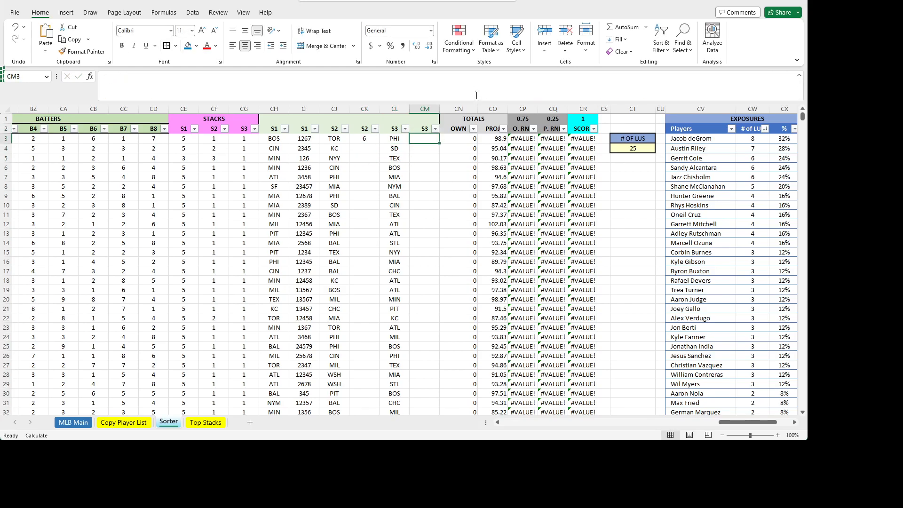
# - Discard the stray DC3 entry, paste the formula into CM3 and retarget its first reference to DD3
pyautogui.write('DC3')
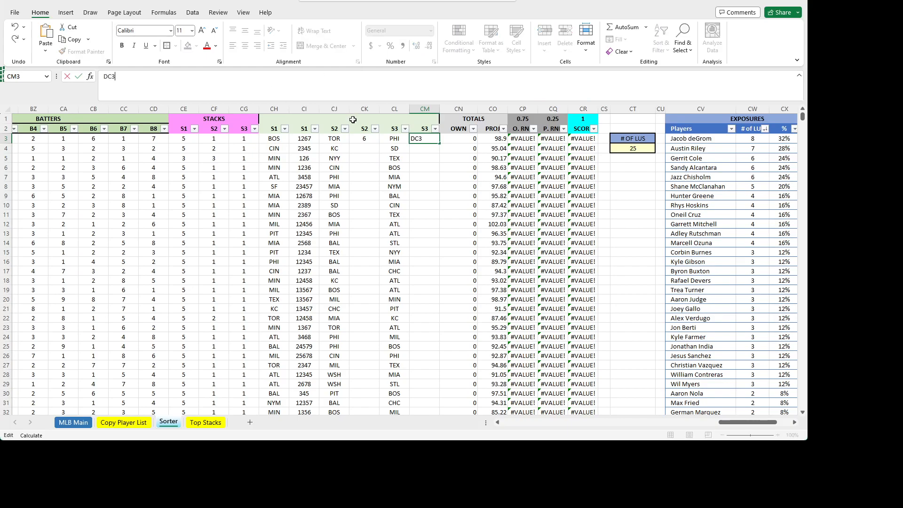
pyautogui.press('Escape')
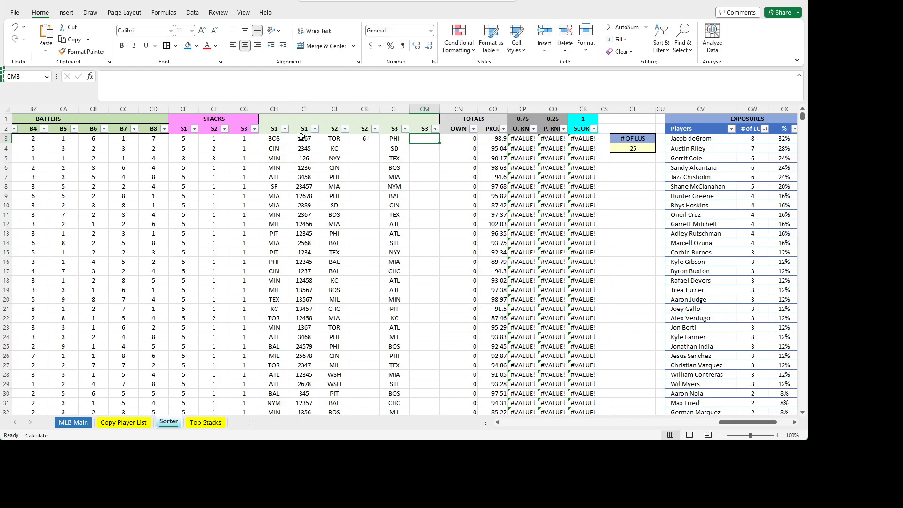
pyautogui.press('F9')
pyautogui.click(194, 77)
pyautogui.press('BackSpace')
pyautogui.write('D')
pyautogui.moveTo(198, 76); pyautogui.dragTo(189, 76)
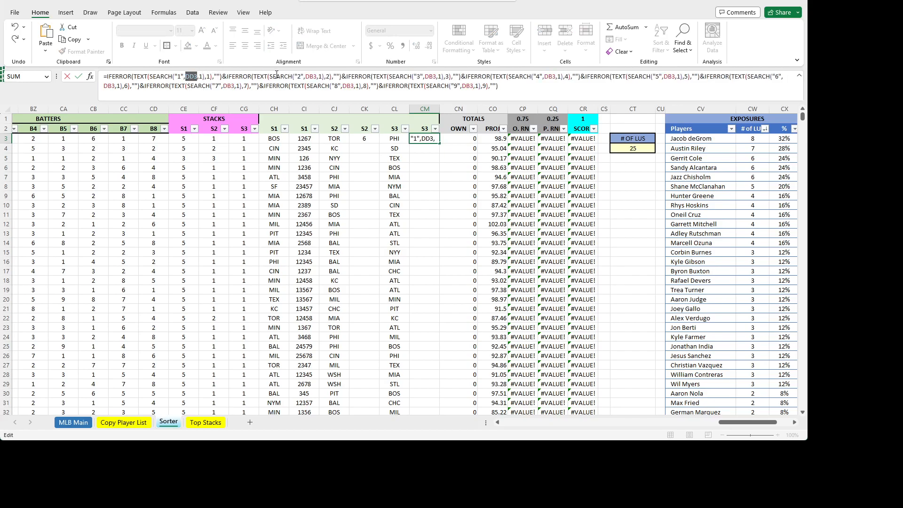
# - Replace the remaining eight DB3 references with DD3 and commit CM3, which shows 1
pyautogui.doubleClick(308, 76)
pyautogui.write('DD3')
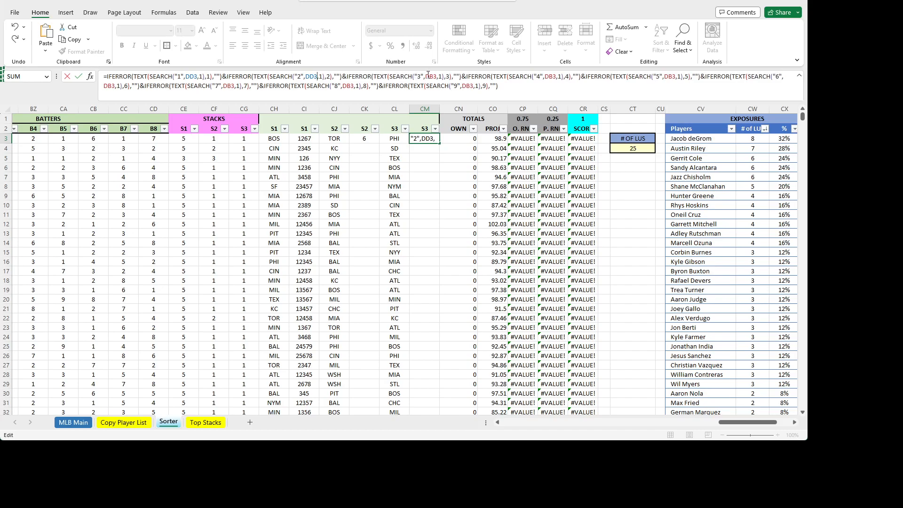
pyautogui.doubleClick(430, 76)
pyautogui.write('DD3')
pyautogui.doubleClick(549, 76)
pyautogui.write('DD3')
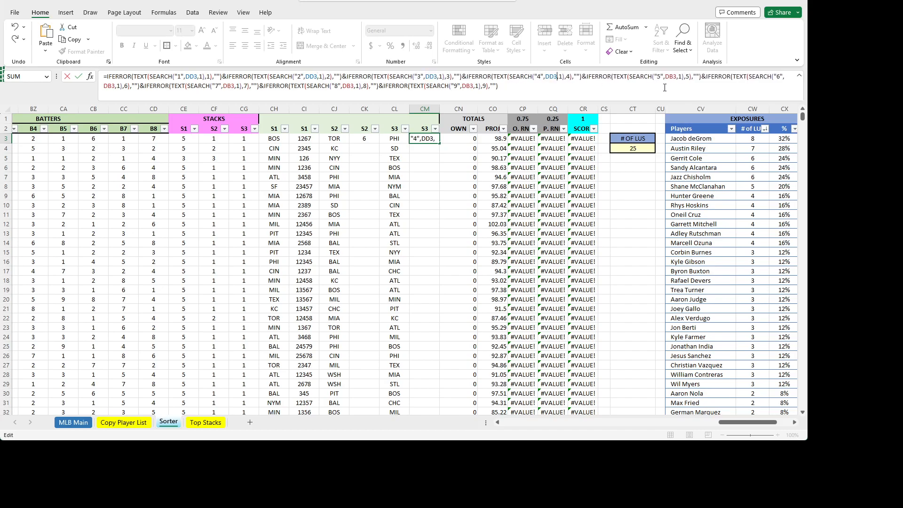
pyautogui.doubleClick(671, 77)
pyautogui.write('DD3')
pyautogui.doubleClick(107, 86)
pyautogui.write('DD3')
pyautogui.doubleClick(229, 86)
pyautogui.write('DD3')
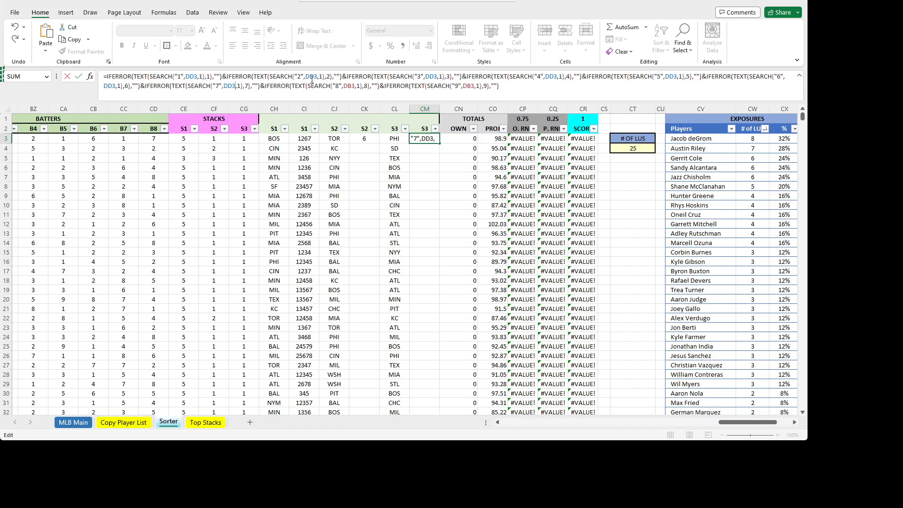
pyautogui.doubleClick(350, 87)
pyautogui.write('DD3')
pyautogui.doubleClick(469, 86)
pyautogui.write('DD3')
pyautogui.click(505, 85)
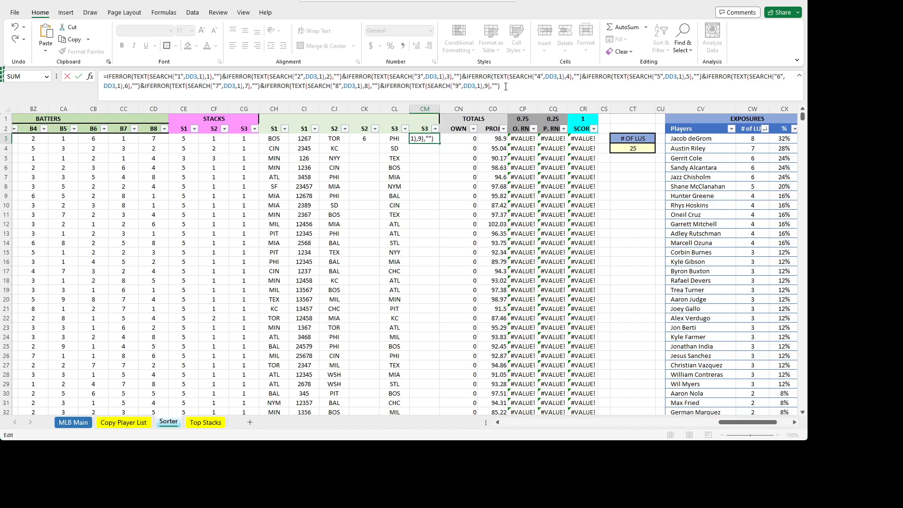
pyautogui.press('Return')
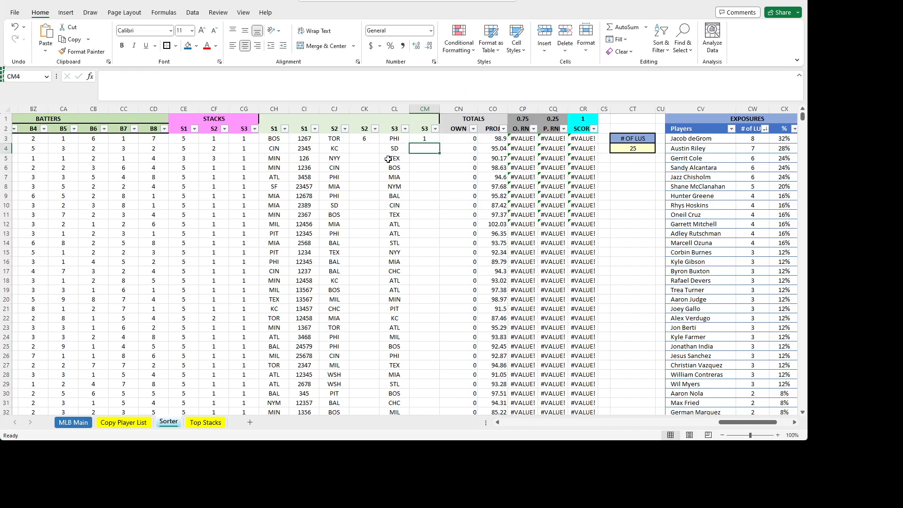
pyautogui.click(372, 144)
# - Fill the CK3 and CM3 formulas down every row and spot-check the row 5 results
pyautogui.doubleClick(379, 143)
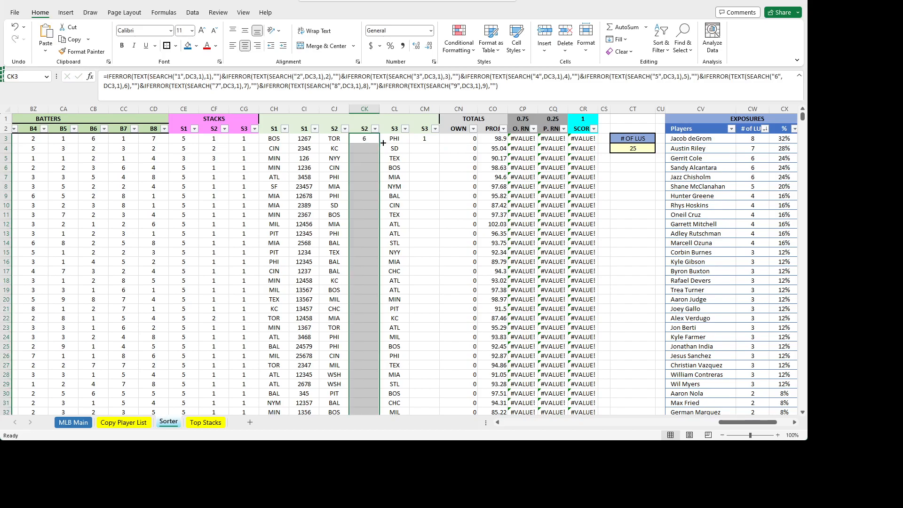
pyautogui.click(428, 140)
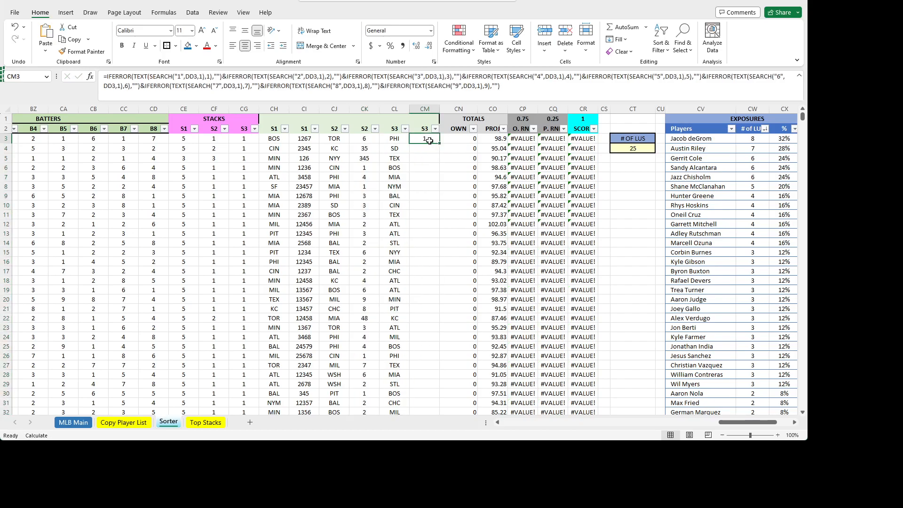
pyautogui.doubleClick(439, 144)
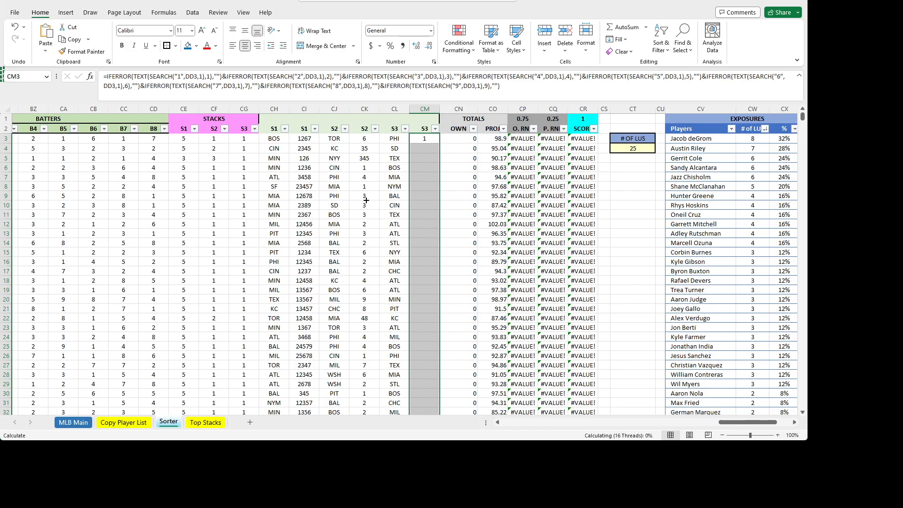
pyautogui.click(305, 158)
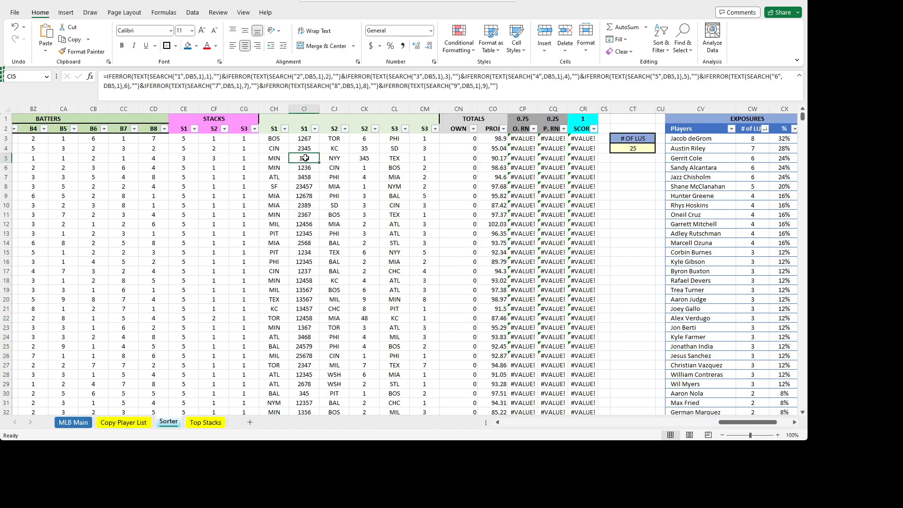
pyautogui.click(377, 162)
pyautogui.click(398, 158)
pyautogui.press('Right')
pyautogui.press('Left')
pyautogui.press('Left')
pyautogui.press('Left')
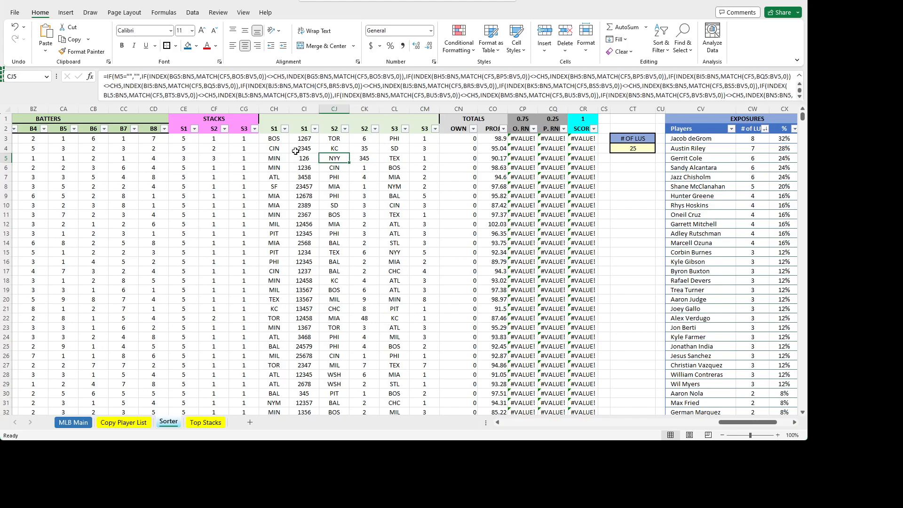
# - Merge CH1:CM1 into one centred cell titled STACKS
pyautogui.moveTo(275, 118); pyautogui.dragTo(425, 119)
pyautogui.click(327, 46)
pyautogui.write('S')
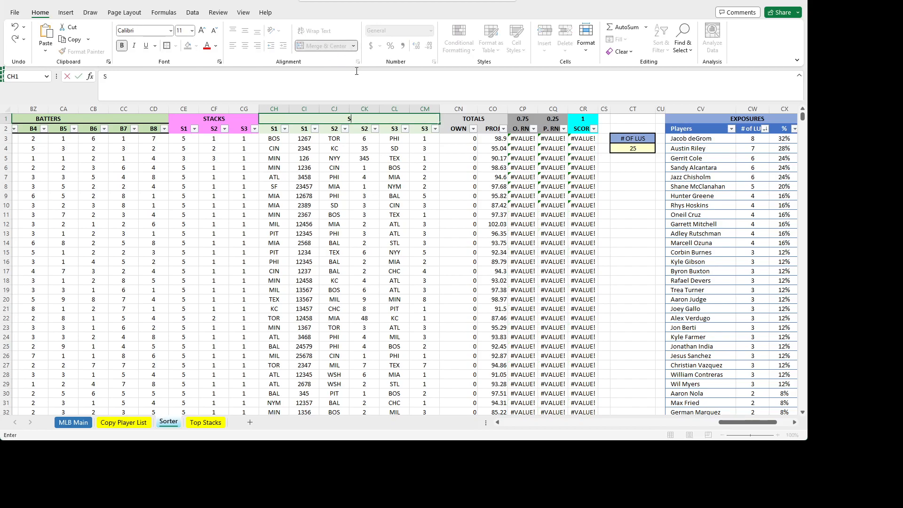
pyautogui.write('TLKS')
pyautogui.press('Return')
pyautogui.press('Return')
pyautogui.press('Right')
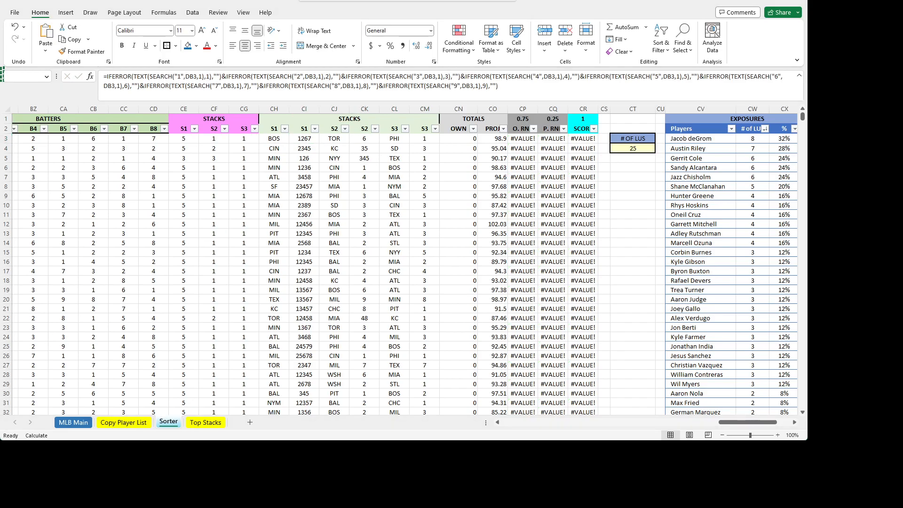
pyautogui.click(495, 207)
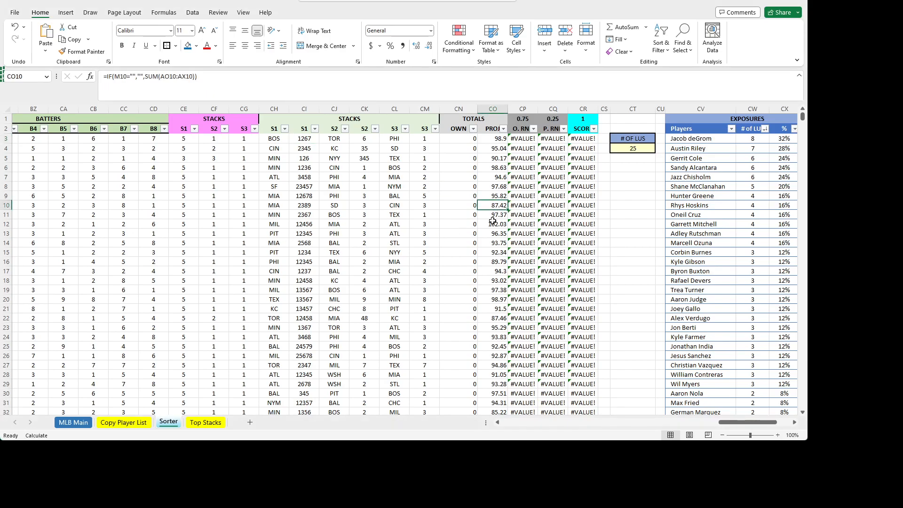
pyautogui.click(343, 138)
pyautogui.press('Left')
pyautogui.press('Left')
pyautogui.press('Left')
pyautogui.press('Left')
pyautogui.press('Left')
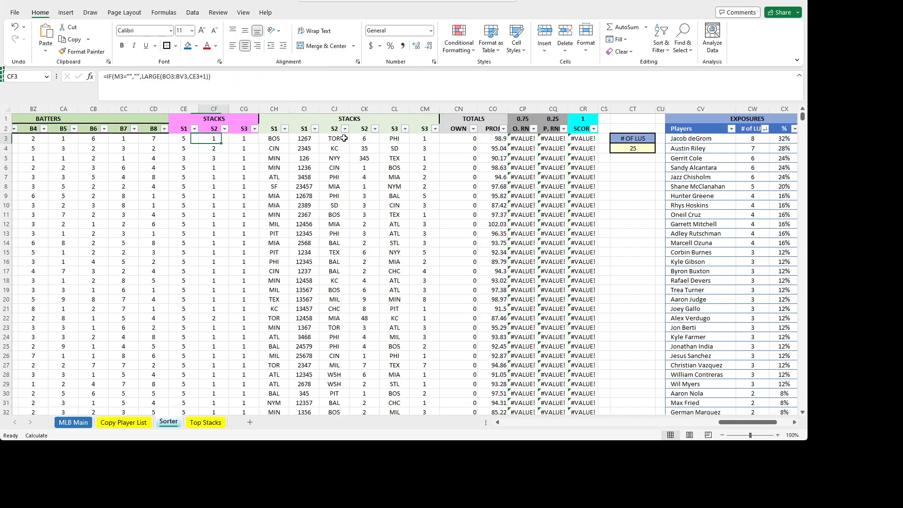
pyautogui.click(344, 138)
pyautogui.press('Right')
pyautogui.press('Right')
pyautogui.press('Right')
pyautogui.press('Right')
pyautogui.press('Right')
pyautogui.press('Right')
pyautogui.press('Right')
pyautogui.press('Right')
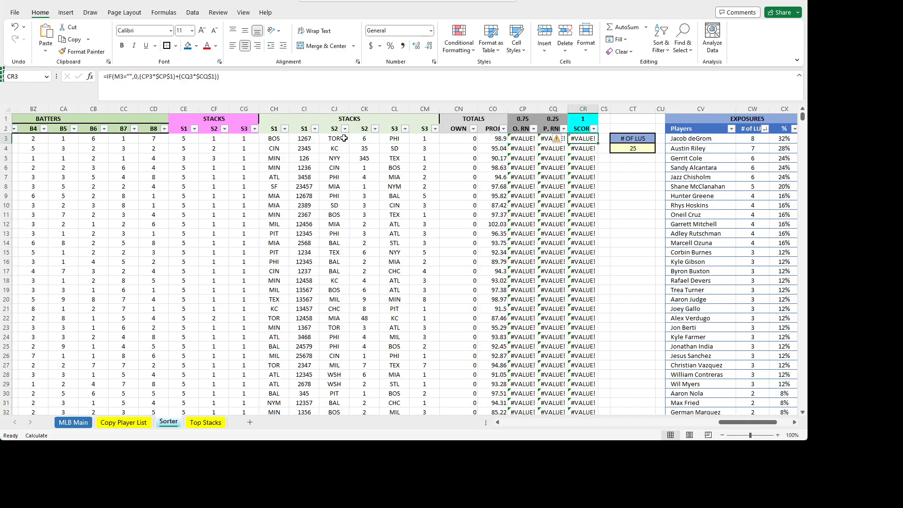
pyautogui.click(313, 139)
pyautogui.press('Down')
pyautogui.press('Down')
pyautogui.press('Down')
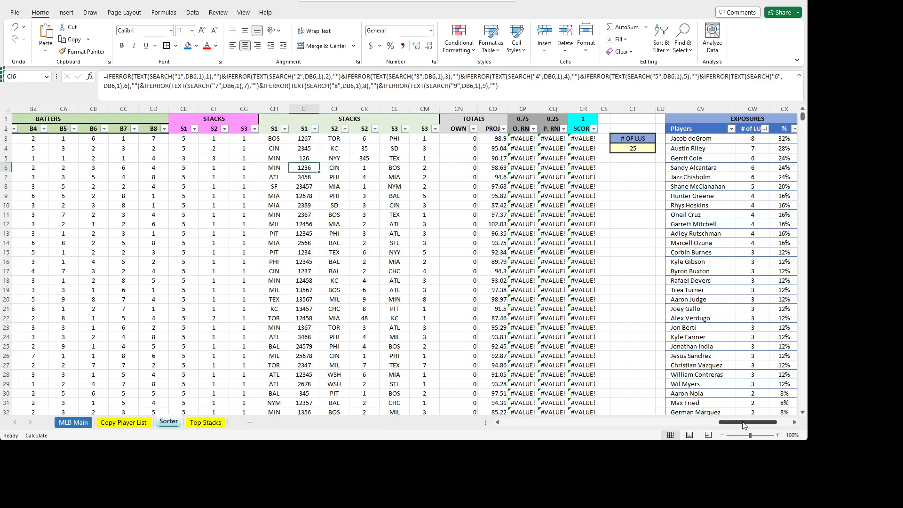
pyautogui.click(794, 423)
pyautogui.click(794, 422)
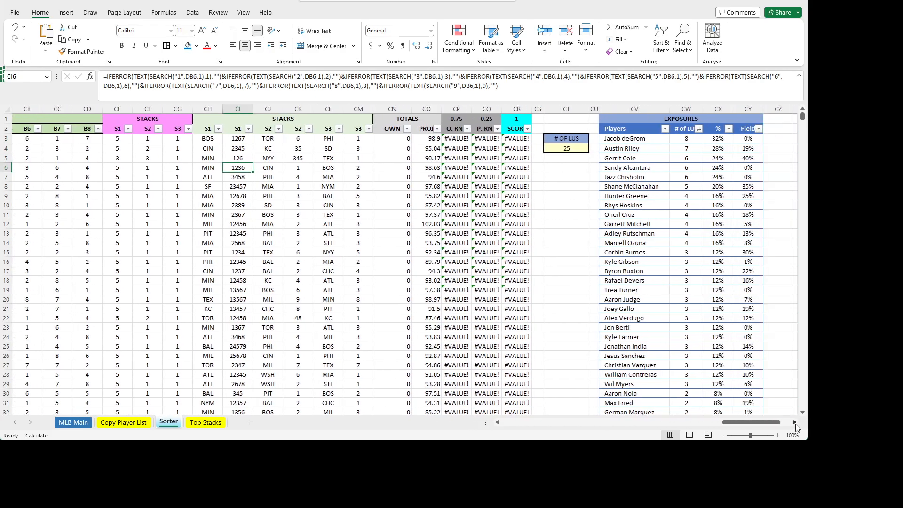
pyautogui.click(794, 423)
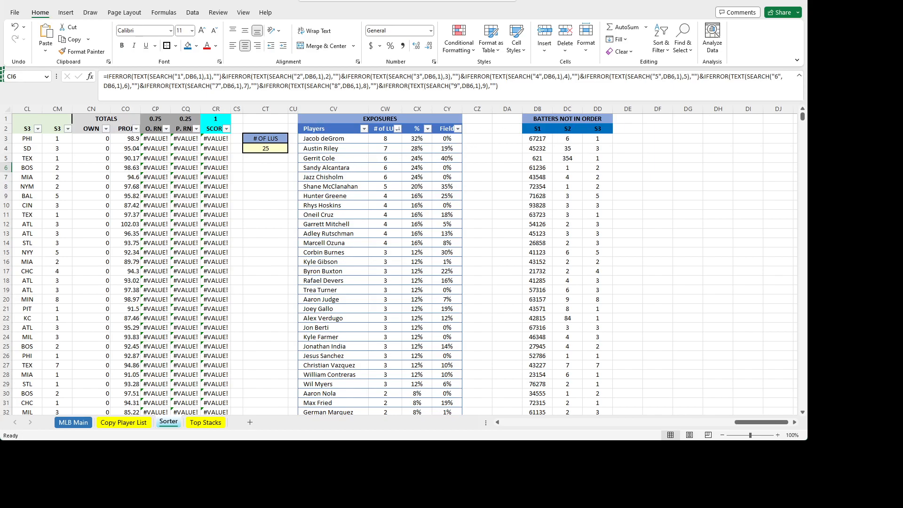
pyautogui.moveTo(766, 424); pyautogui.dragTo(715, 425)
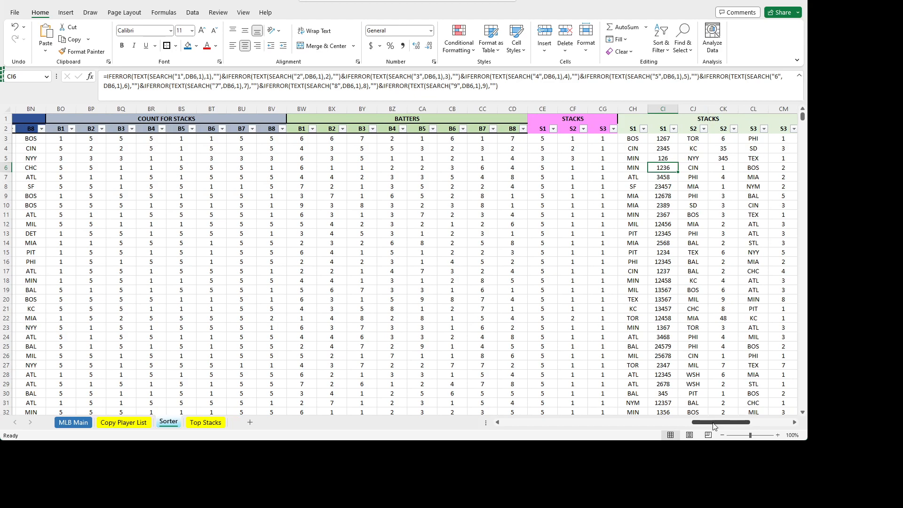
pyautogui.hscroll(5, 597, 330)
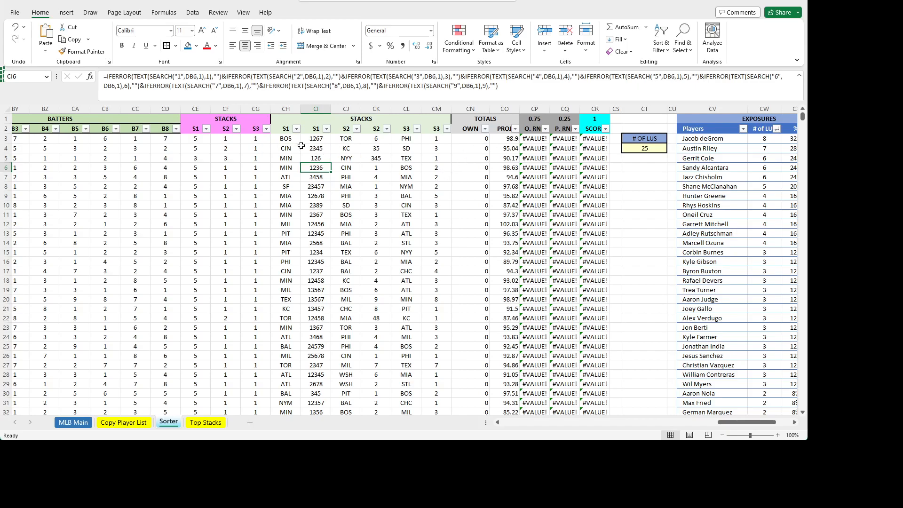
pyautogui.click(290, 187)
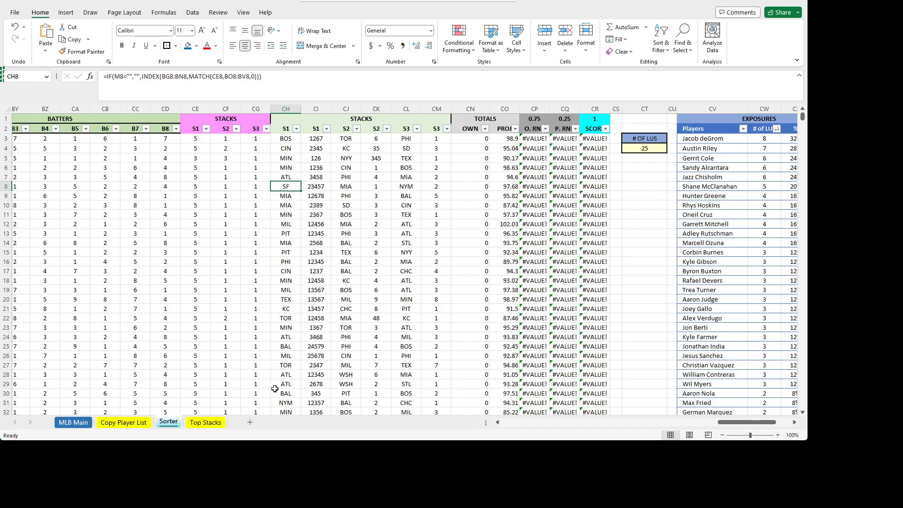